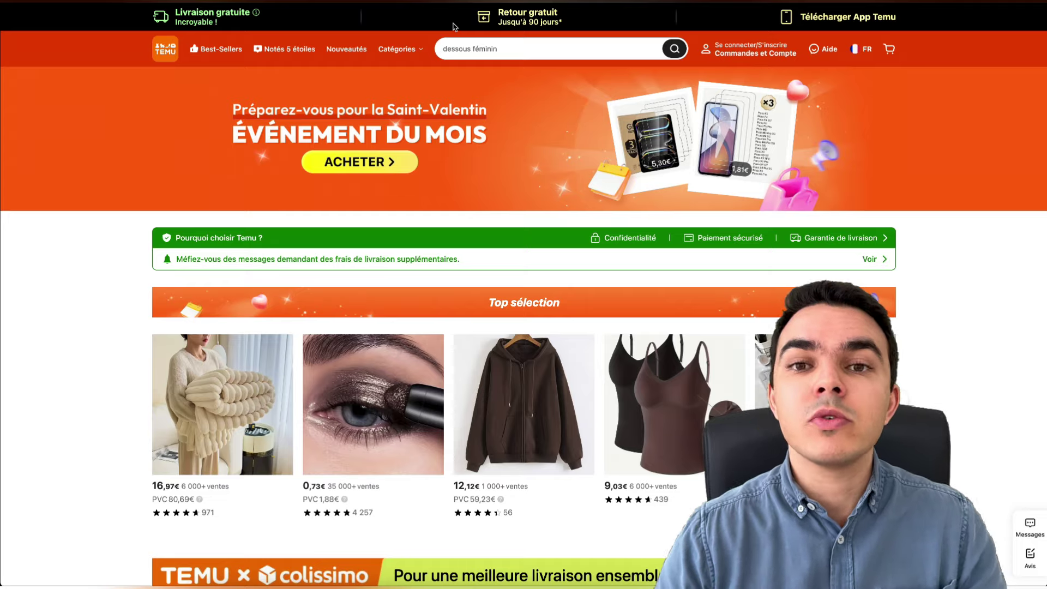
- Open Temu's Best-Sellers page from the header and look over the Catégories menu and top products
scroll(393, 163, down, 15)
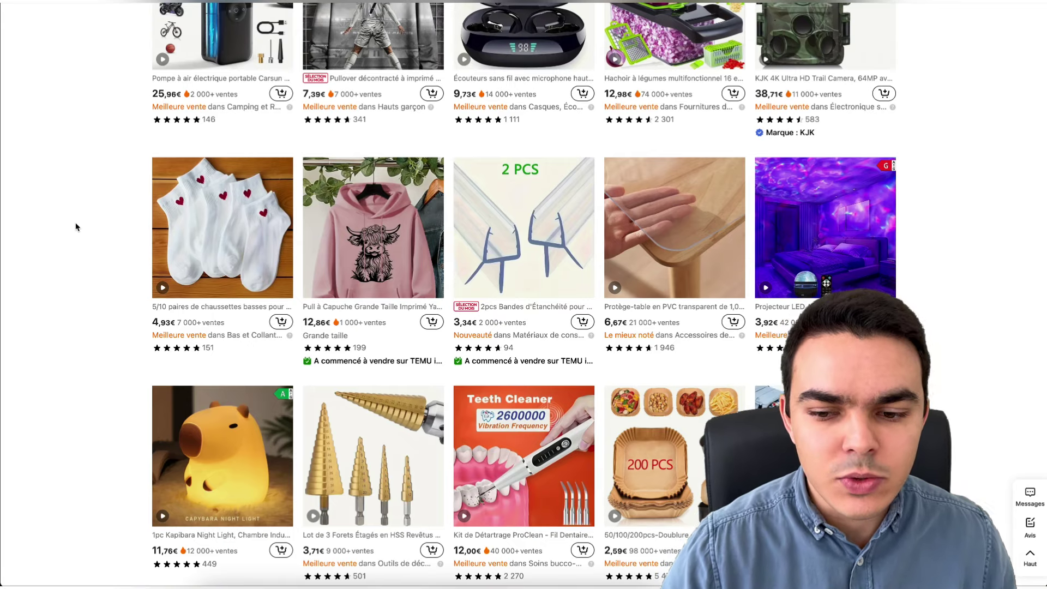
scroll(79, 228, up, 10)
scroll(83, 228, up, 8)
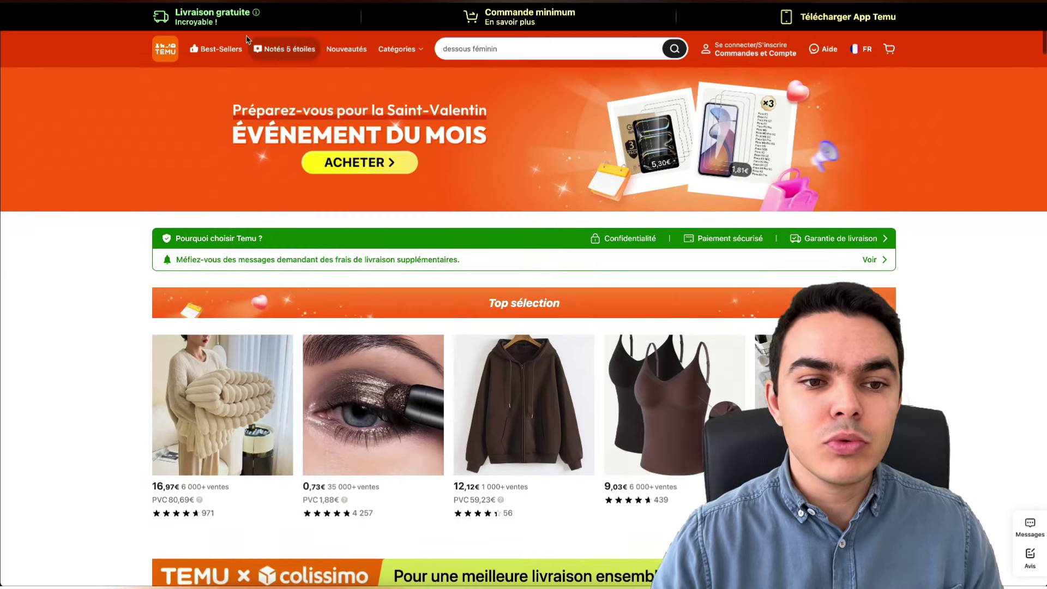
click(213, 53)
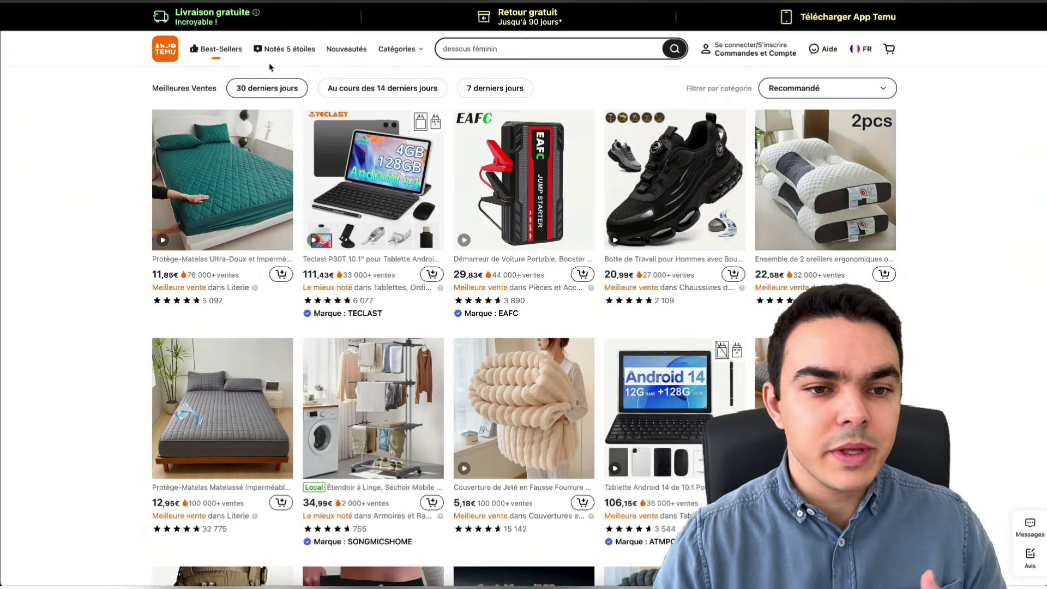
mouse_move(394, 50)
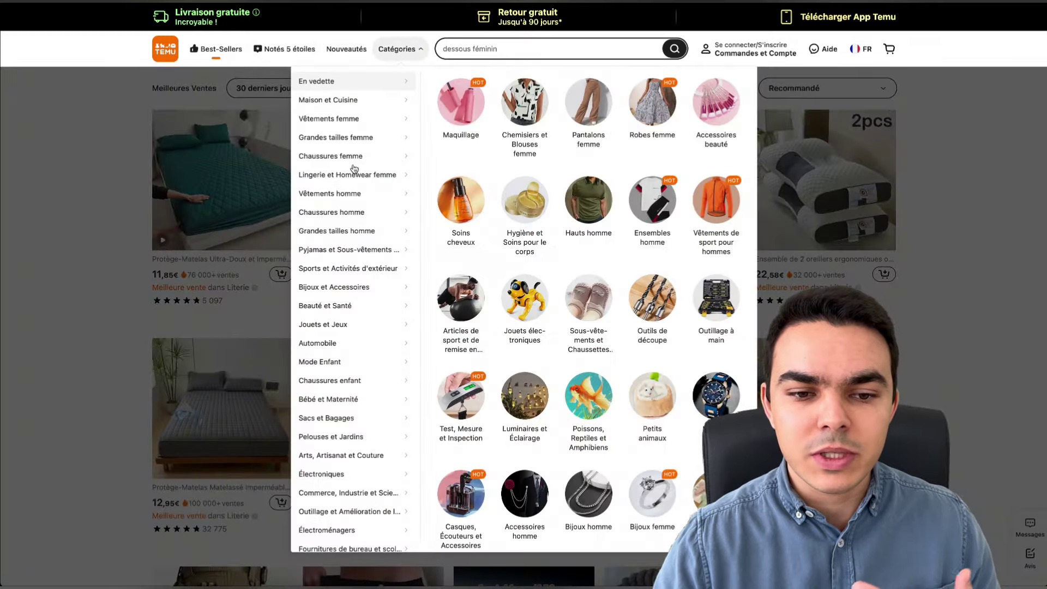
mouse_move(350, 162)
mouse_move(352, 104)
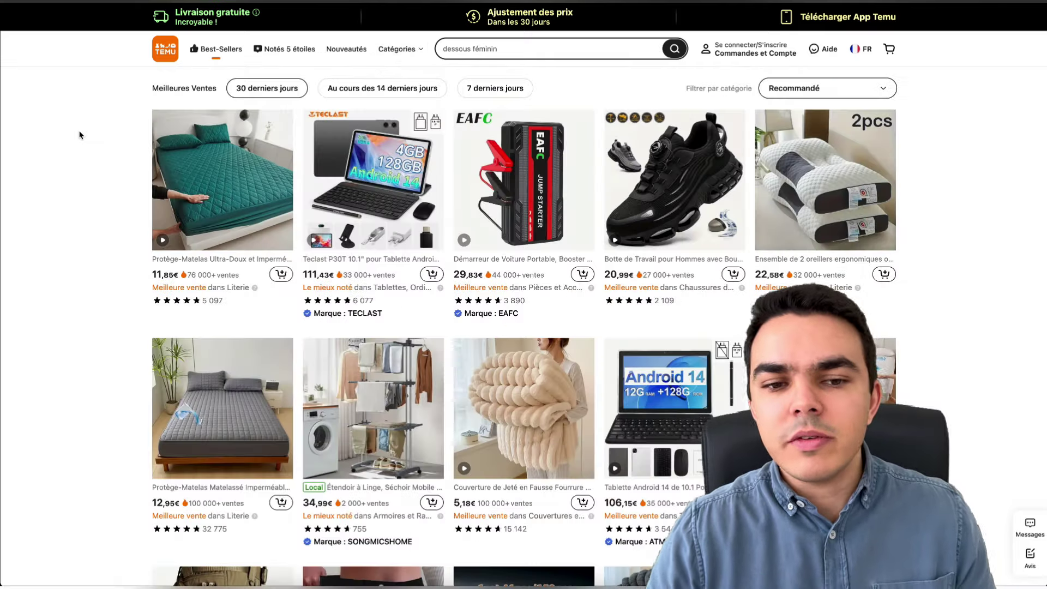
scroll(80, 135, down, 1)
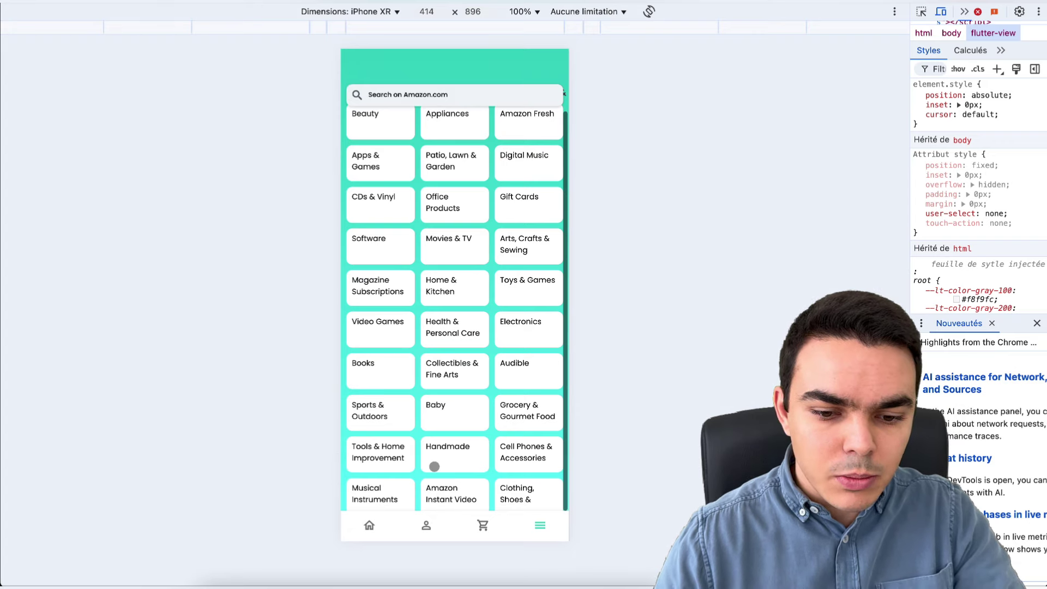
- Switch the emulated app to its Home tab and scroll through the product list
click(375, 524)
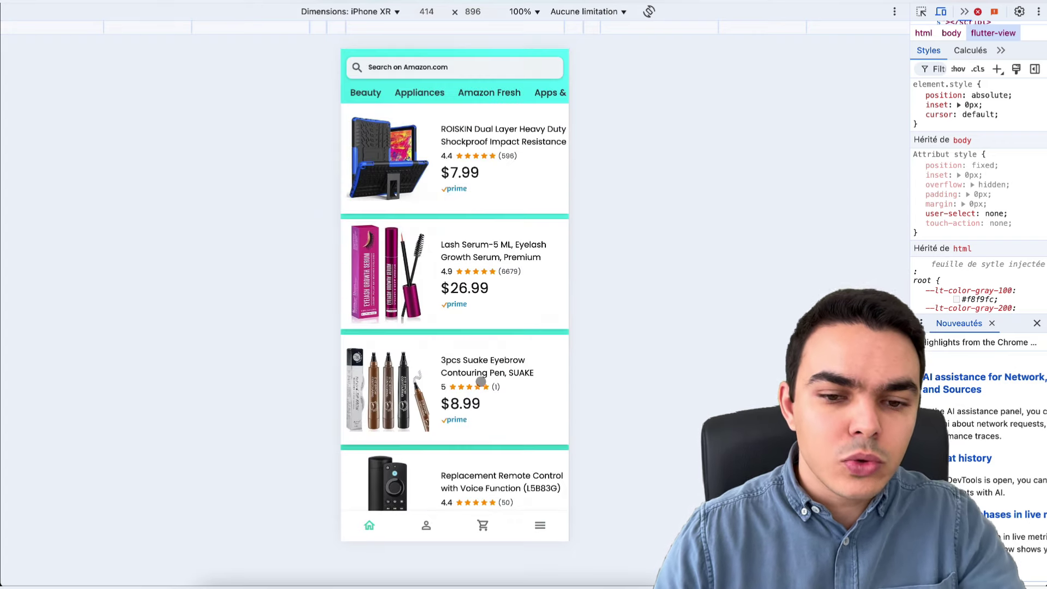
scroll(480, 381, down, 7)
scroll(481, 381, up, 7)
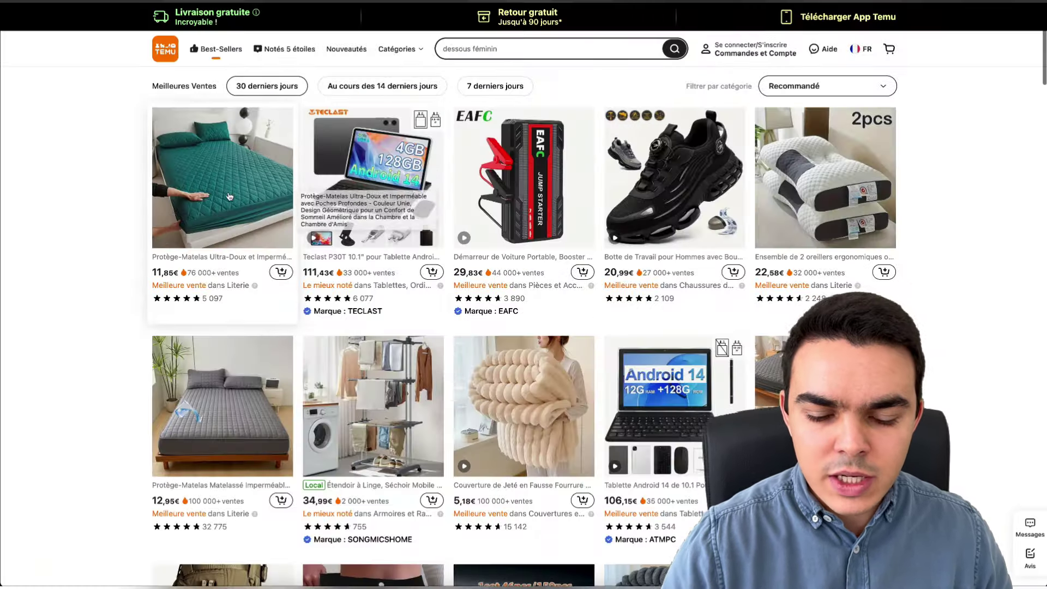
scroll(229, 197, down, 15)
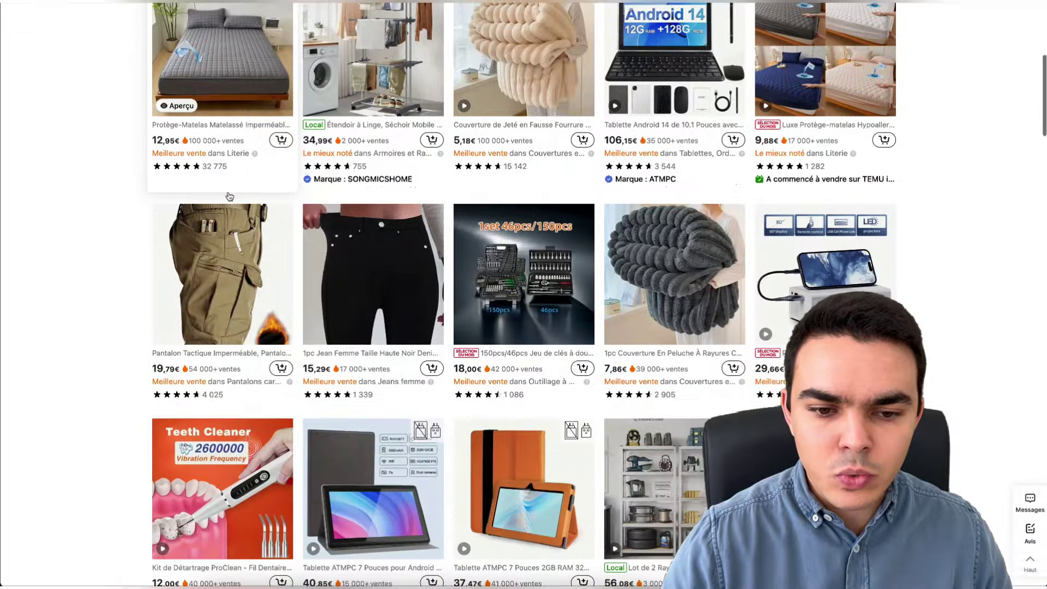
scroll(109, 188, up, 15)
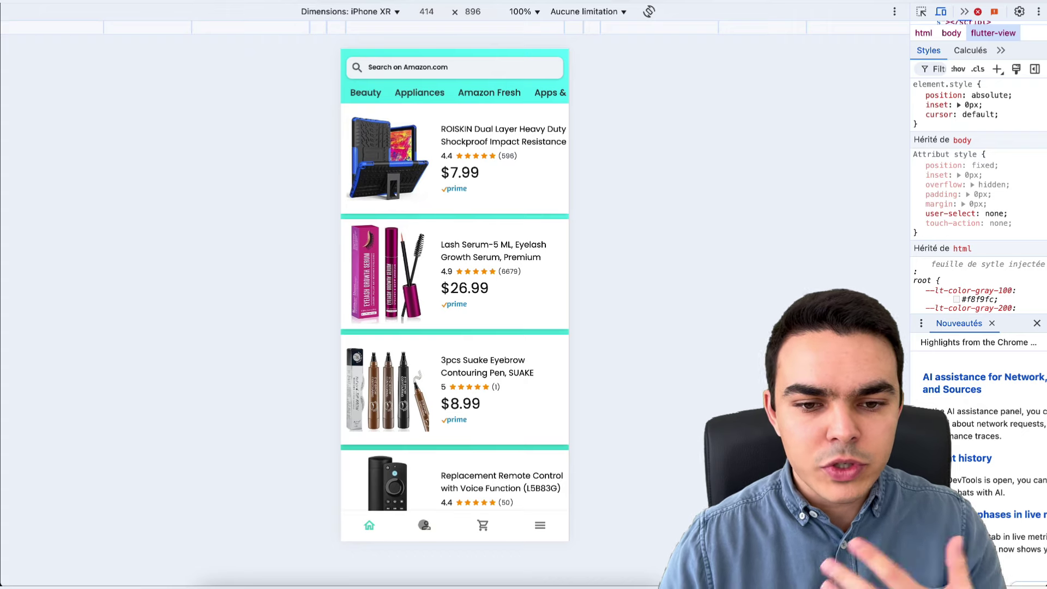
click(426, 525)
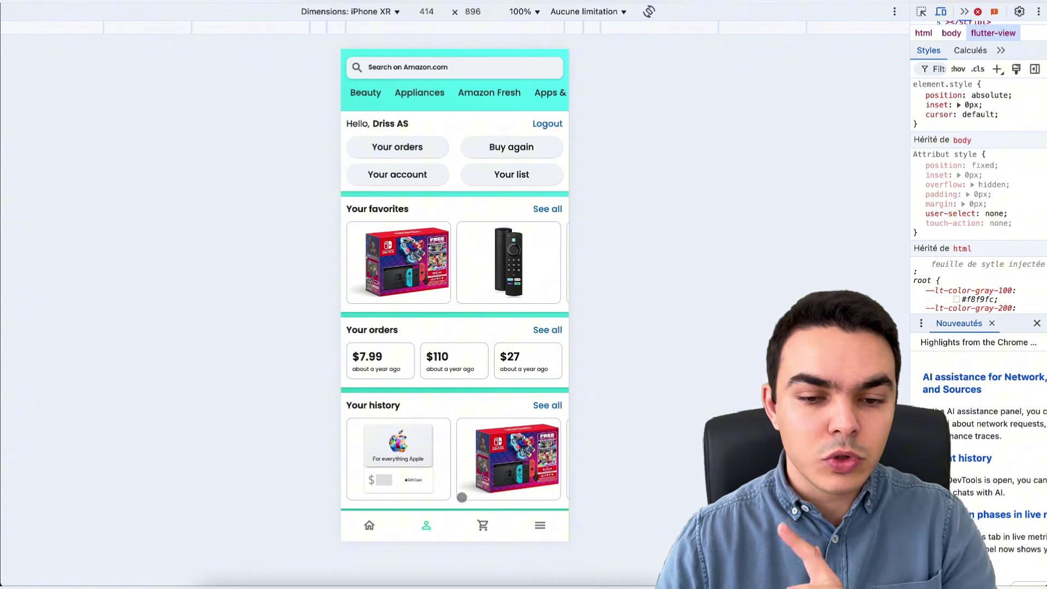
scroll(491, 263, right, 5)
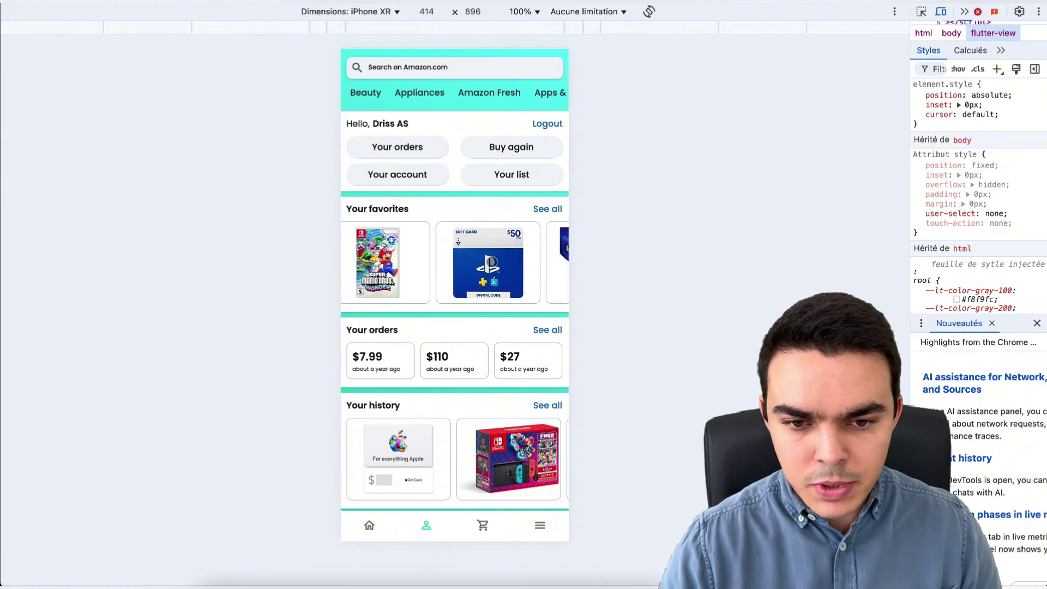
scroll(491, 263, left, 4)
scroll(492, 262, left, 3)
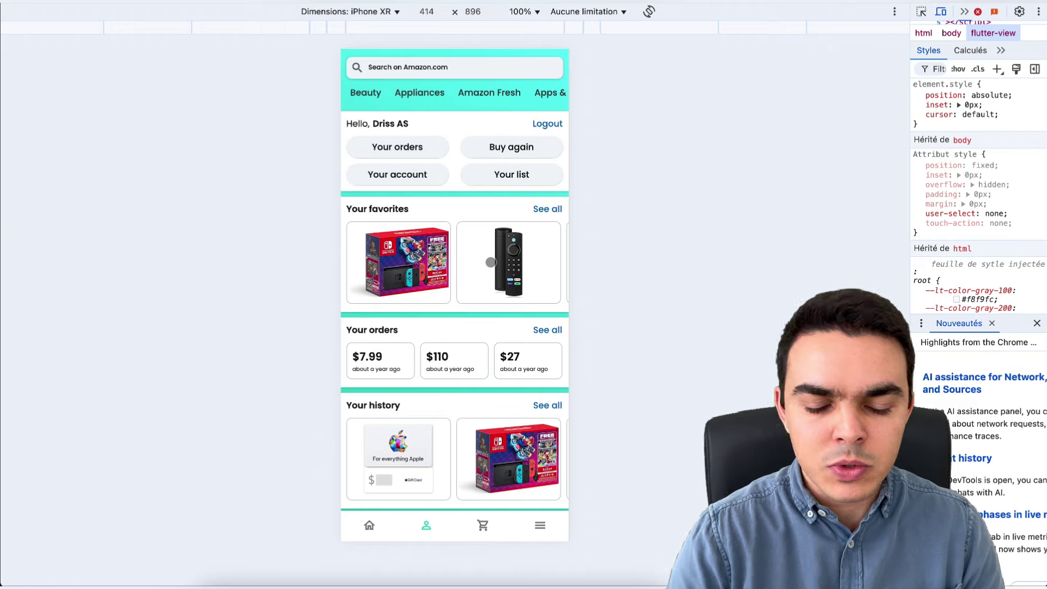
click(482, 525)
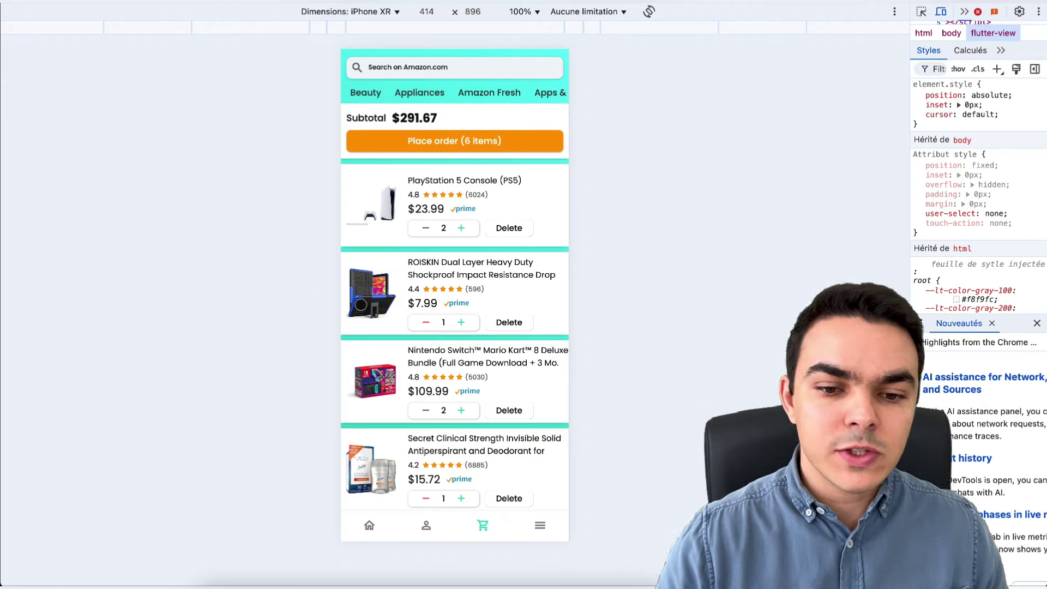
click(426, 525)
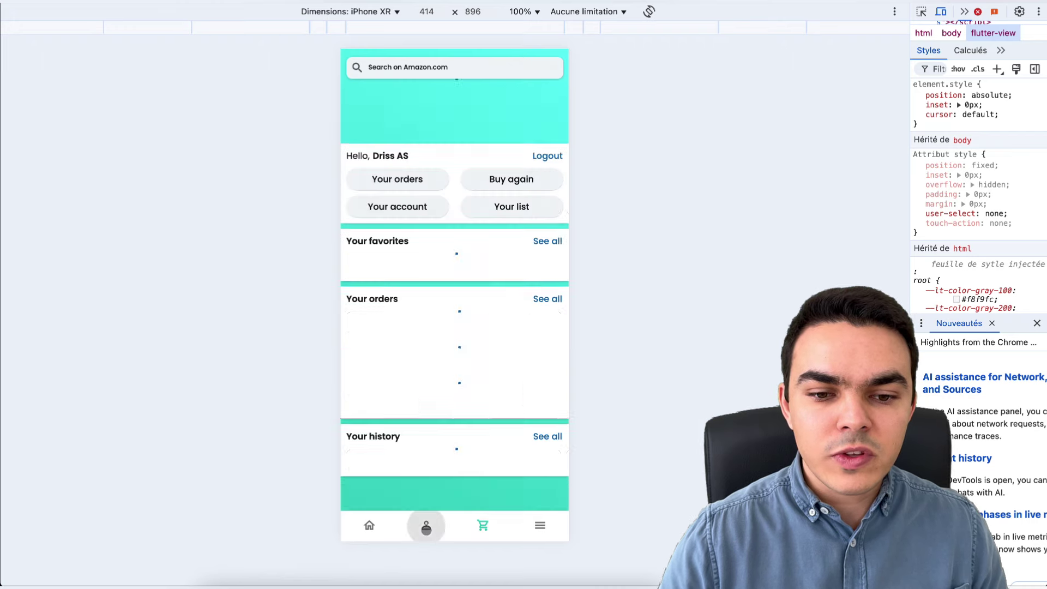
scroll(464, 249, right, 3)
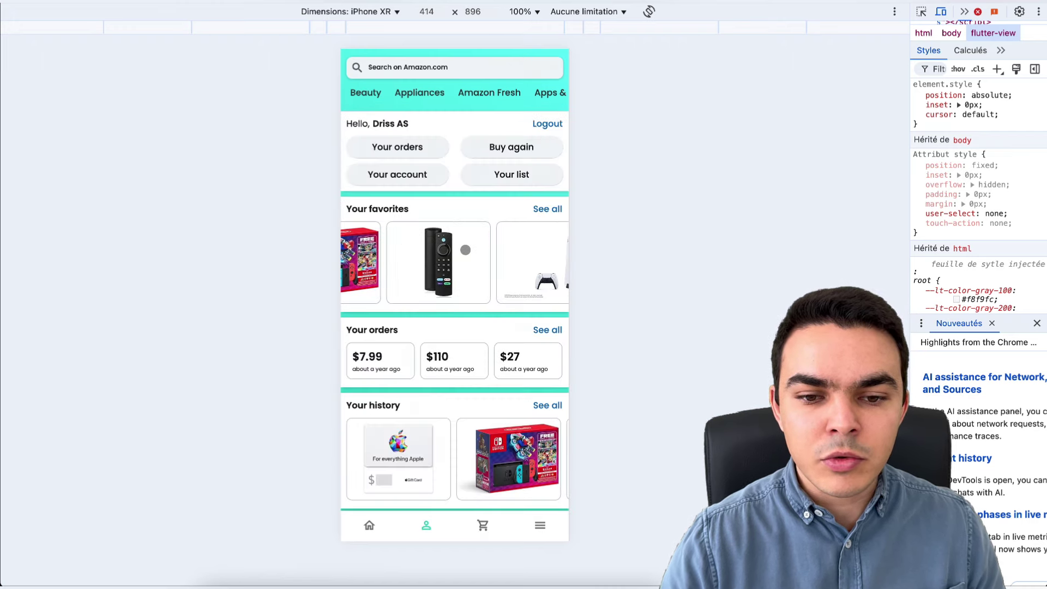
scroll(463, 249, left, 3)
scroll(479, 446, right, 10)
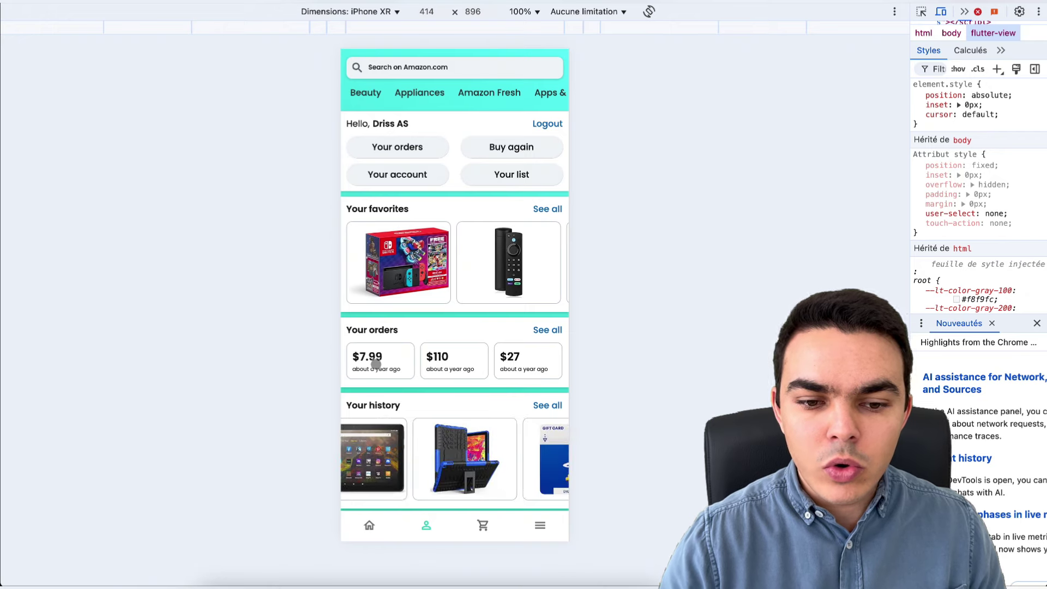
click(376, 365)
click(357, 65)
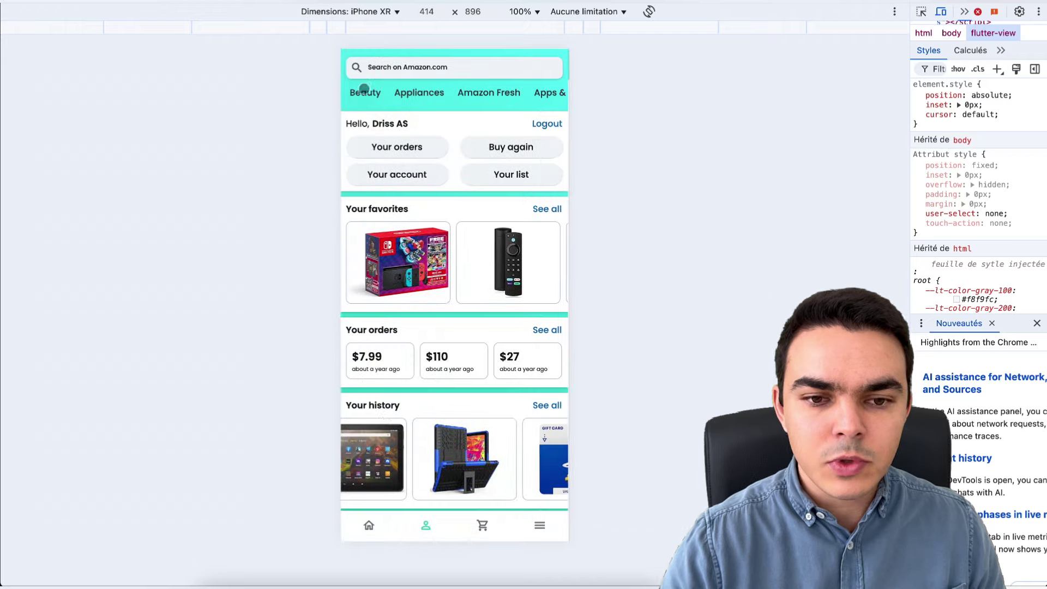
click(368, 525)
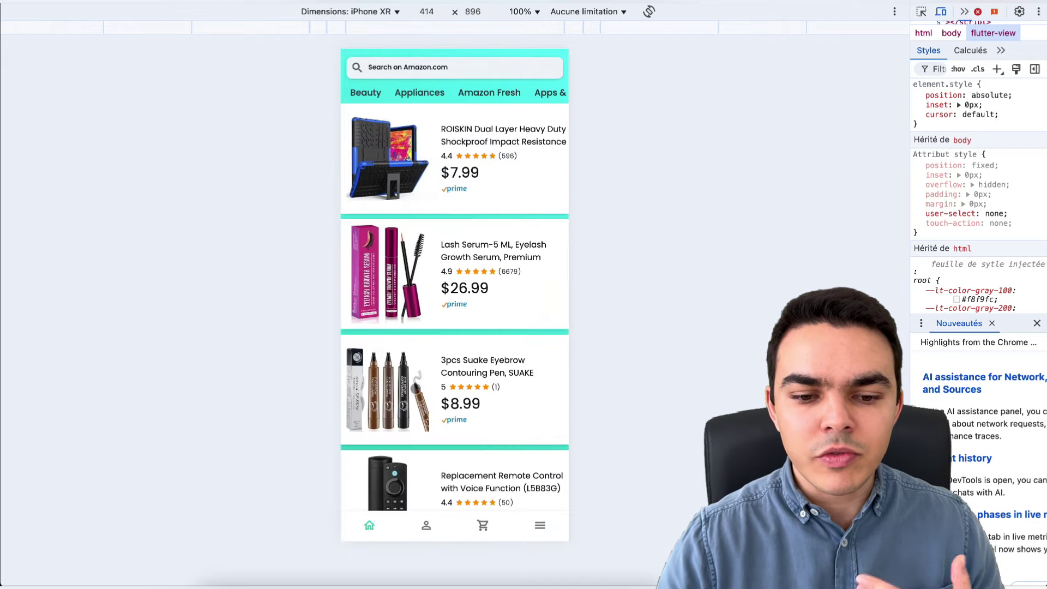
scroll(416, 388, down, 4)
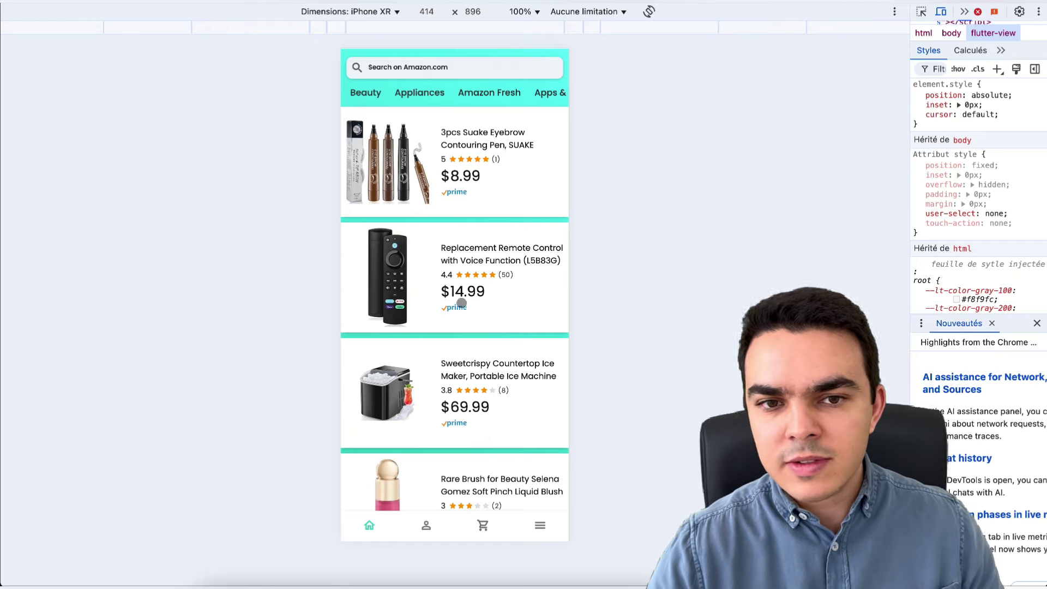
scroll(436, 301, up, 2)
scroll(436, 301, up, 2)
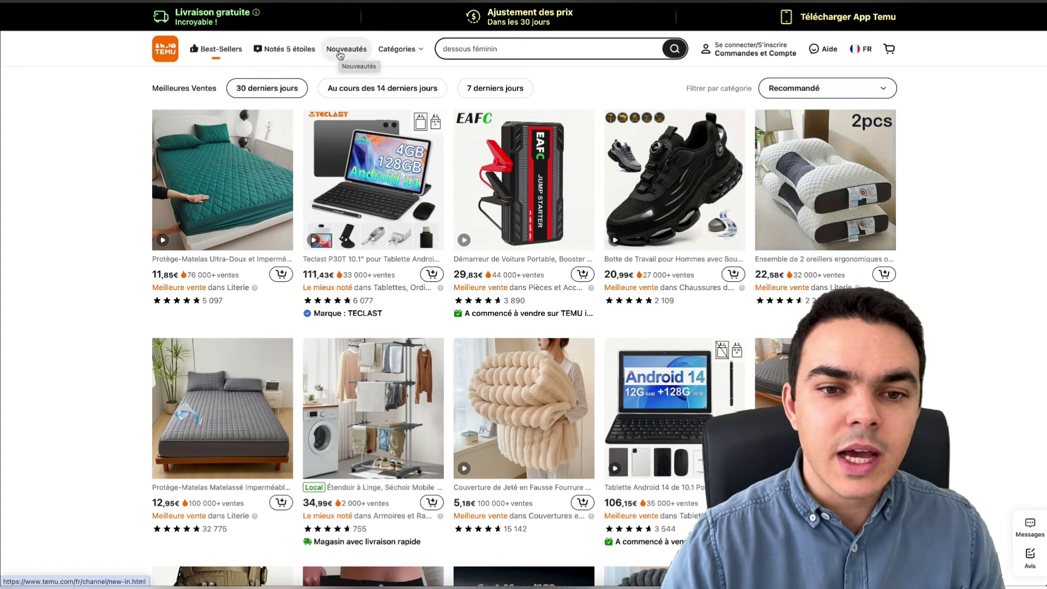
- Browse the Catégories mega-menu, then open Notés 5 étoiles and scroll through its results
mouse_move(390, 56)
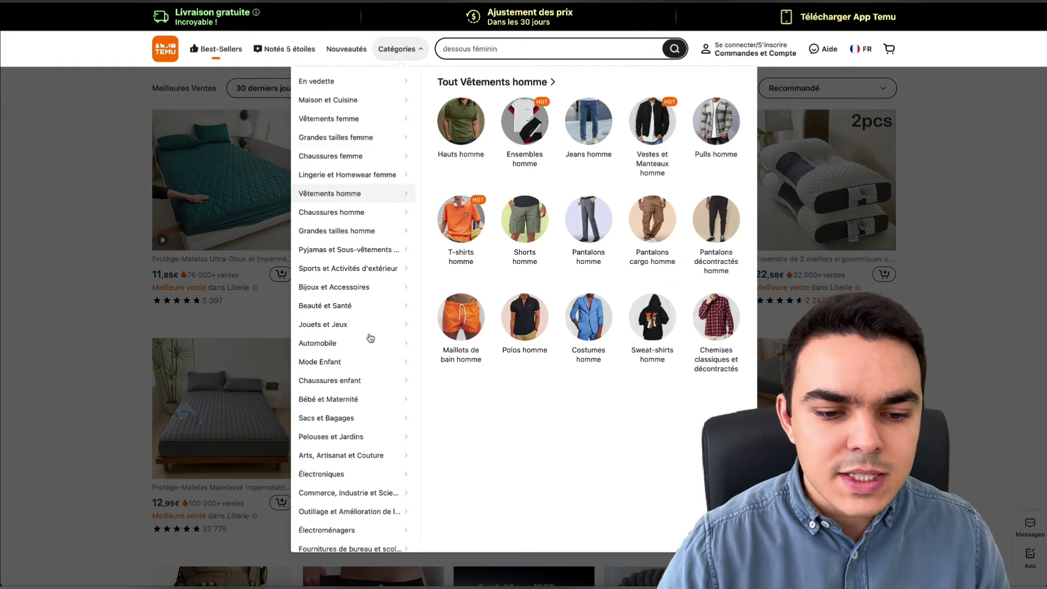
mouse_move(369, 478)
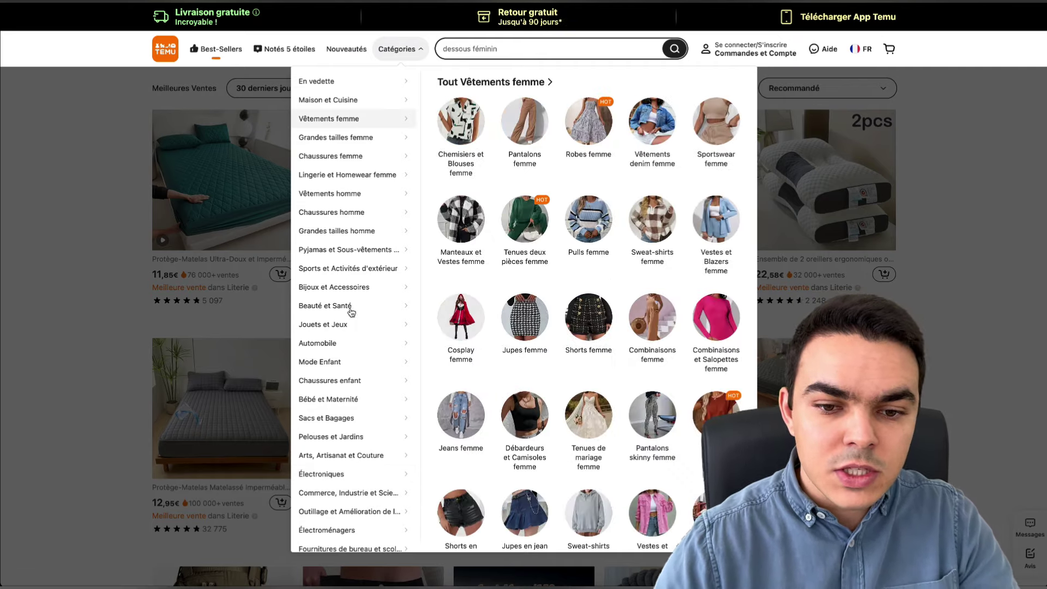
mouse_move(350, 426)
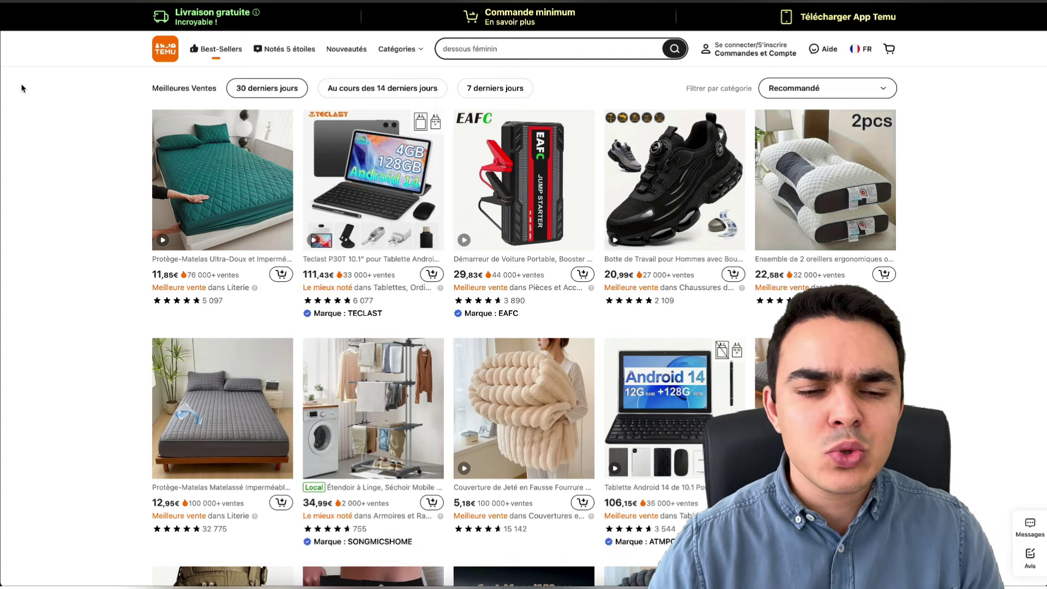
scroll(52, 122, up, 2)
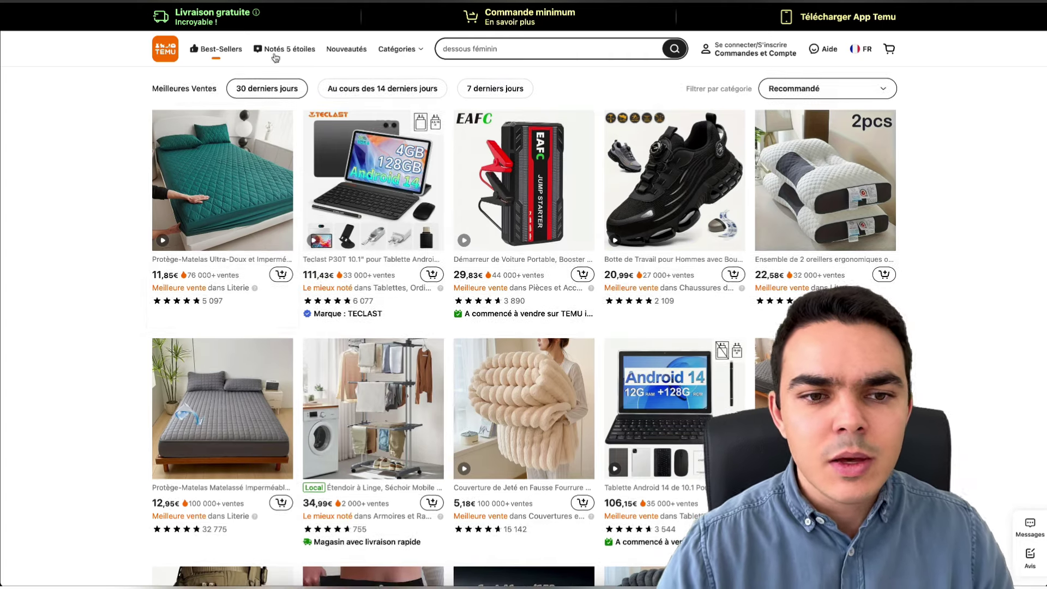
click(282, 50)
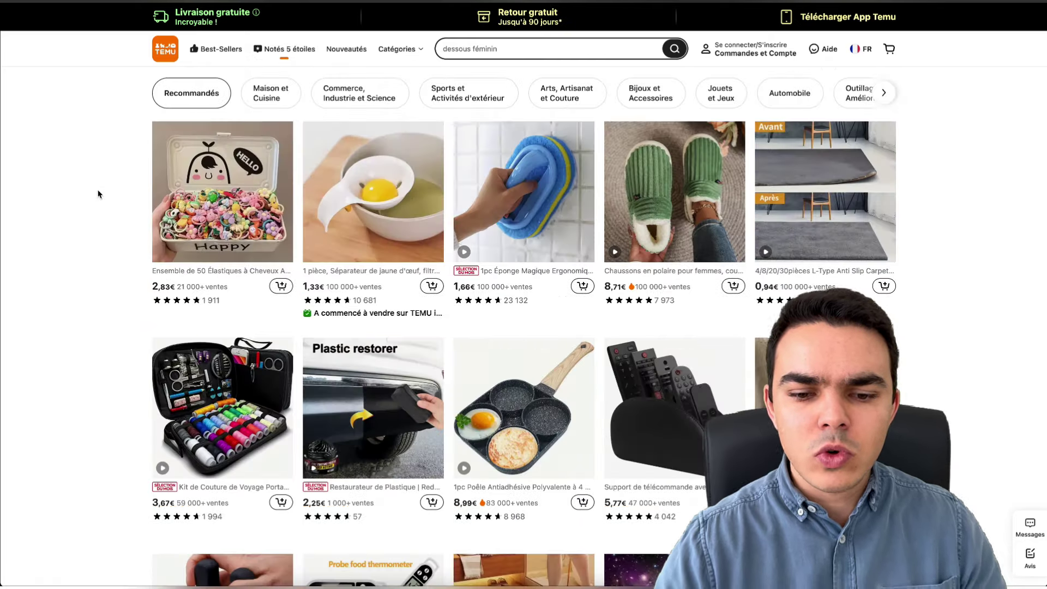
scroll(99, 194, down, 4)
scroll(99, 194, down, 2)
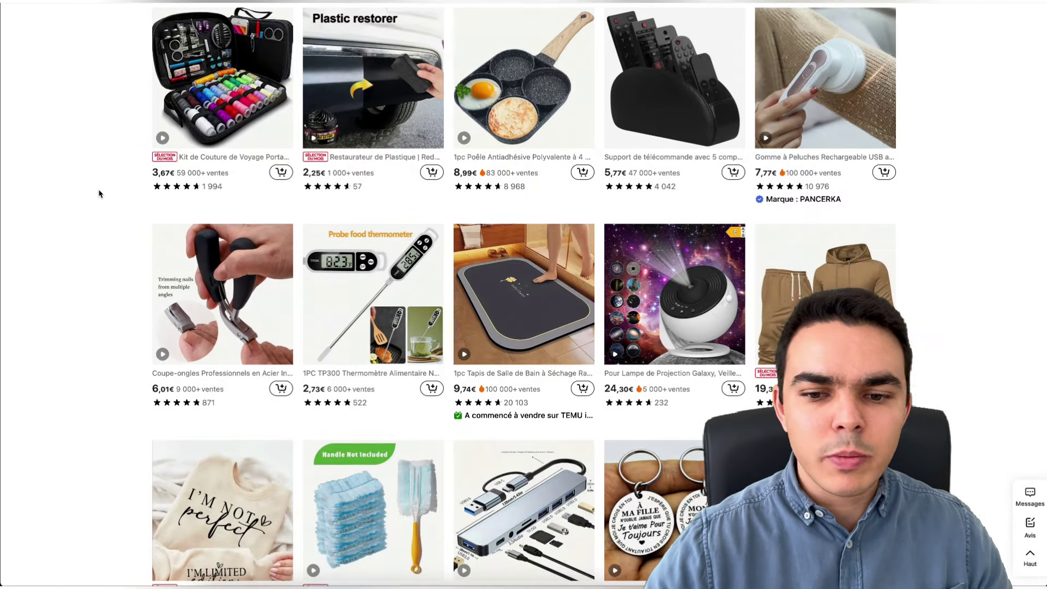
scroll(99, 194, up, 6)
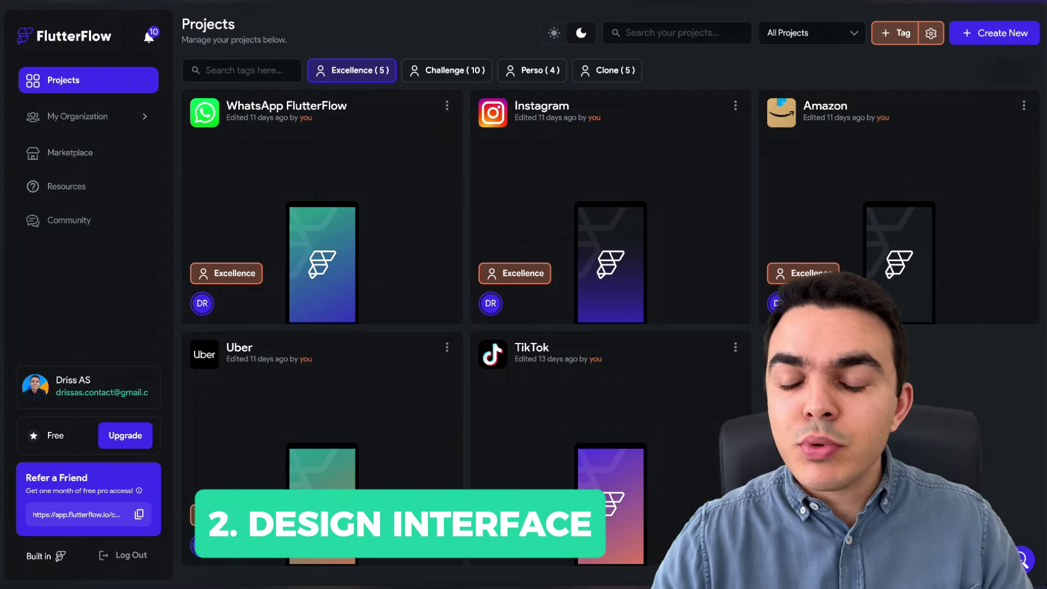
- Start a new blank app project, name it 'Temu Clone' and create it
click(963, 38)
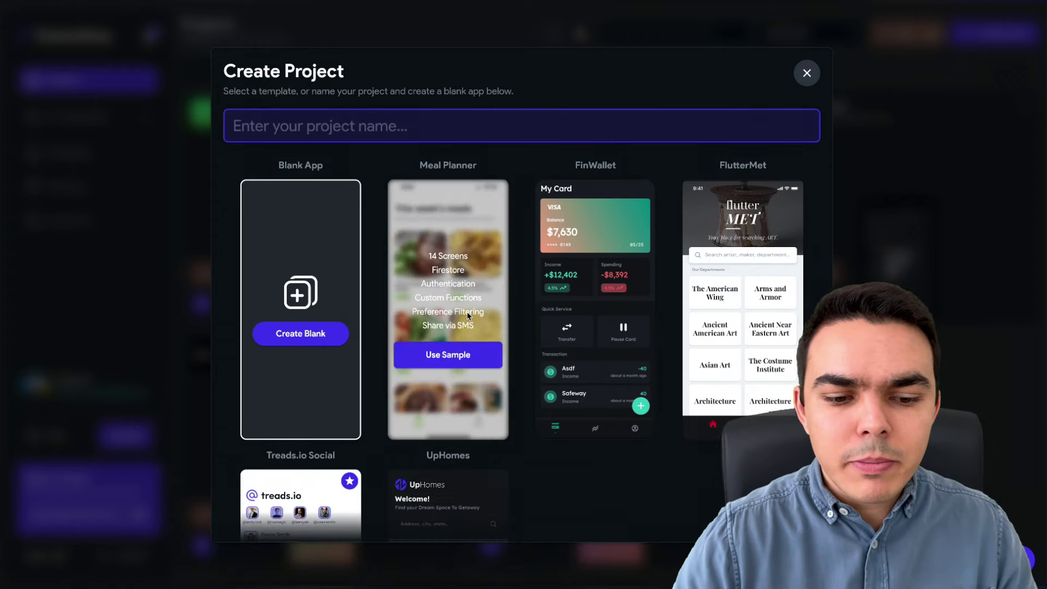
scroll(469, 313, down, 1)
scroll(466, 318, up, 1)
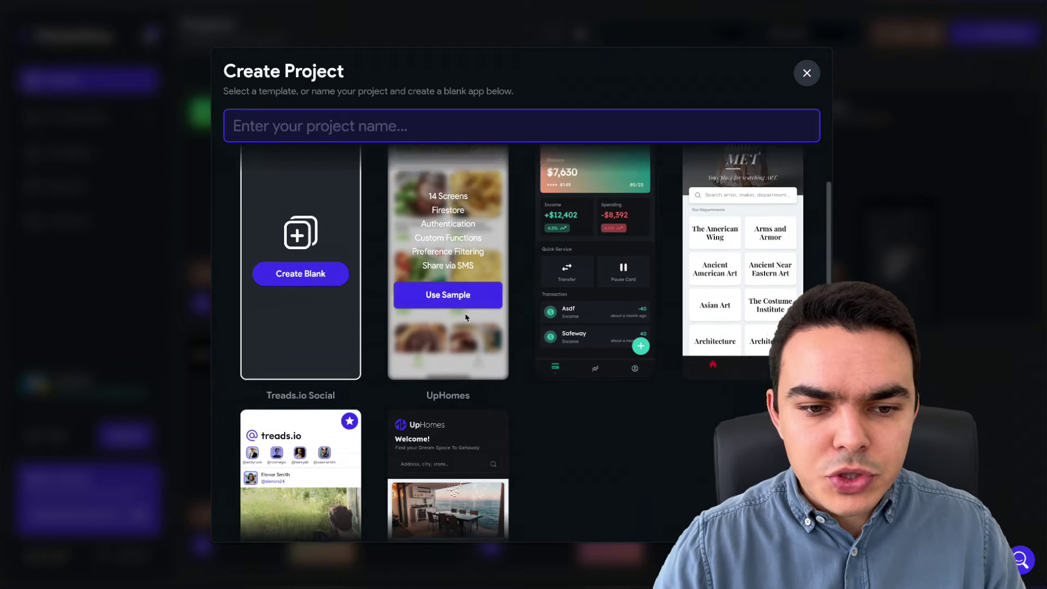
click(322, 343)
click(289, 125)
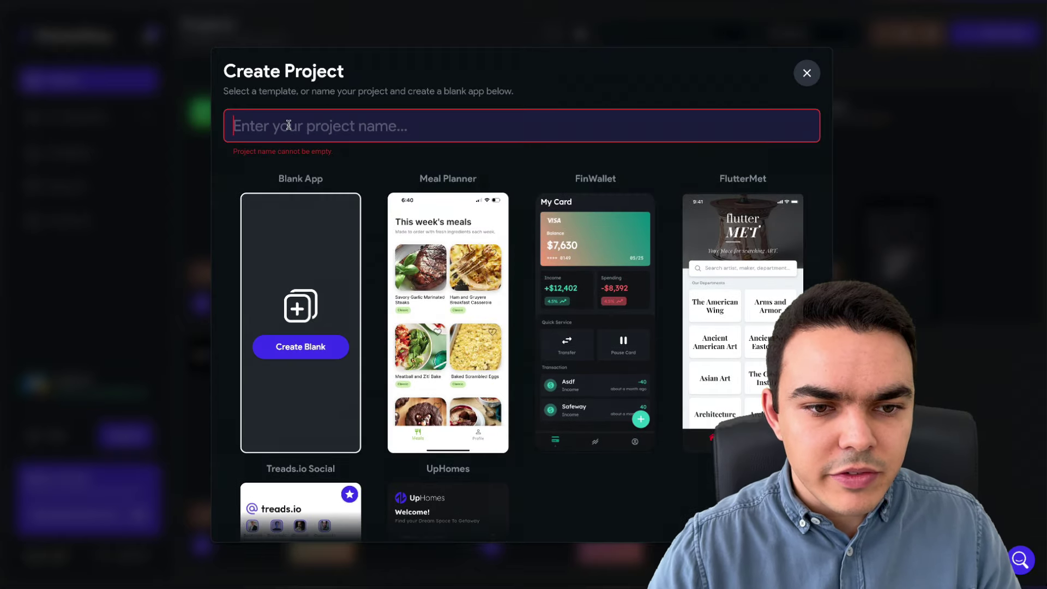
text(Temu App)
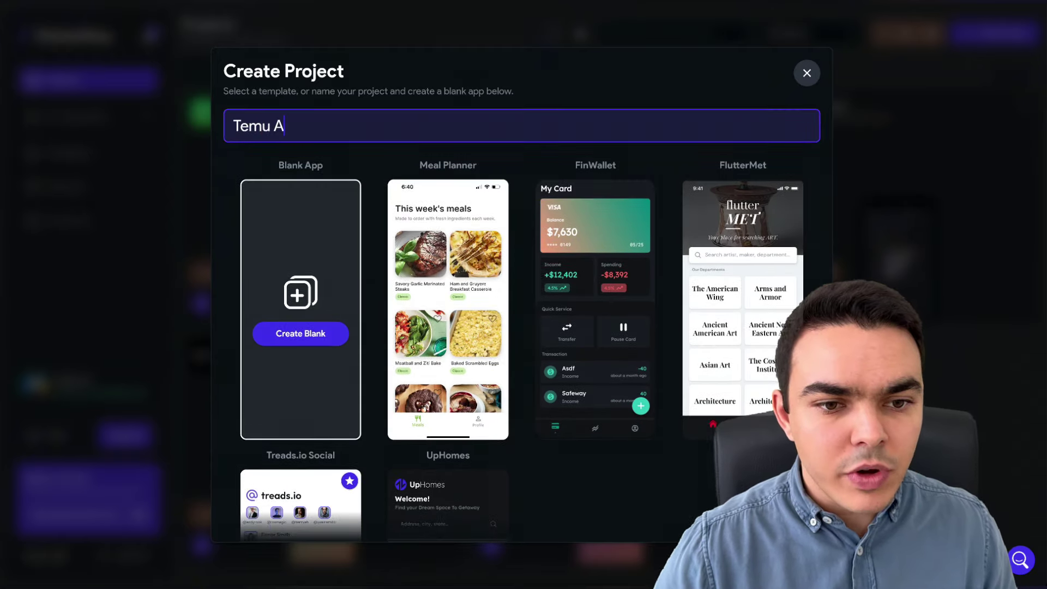
key(BackSpace)
key(BackSpace)
key(BackSpace)
text(Clone)
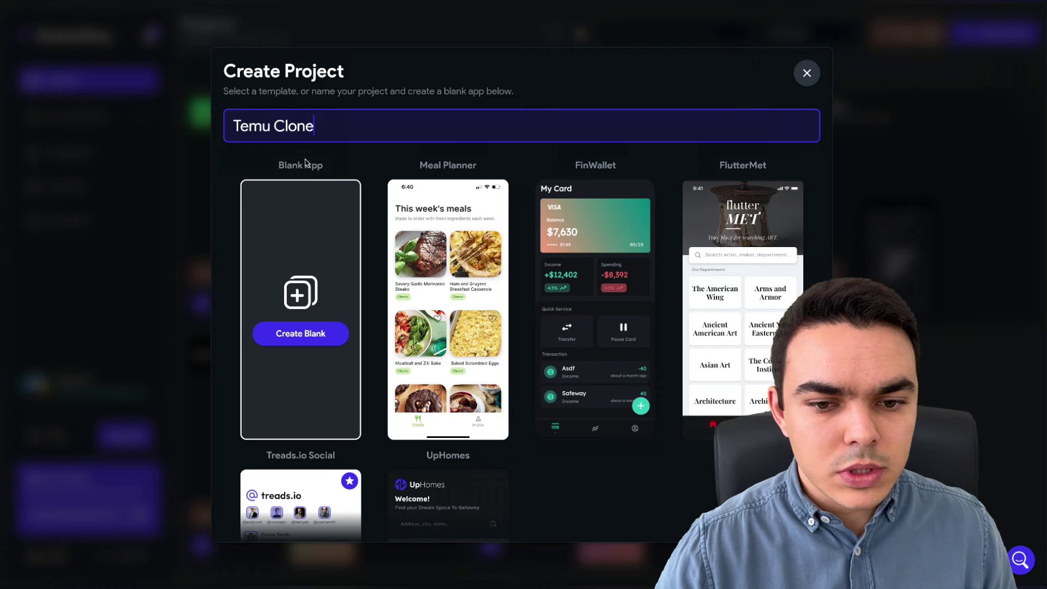
click(314, 338)
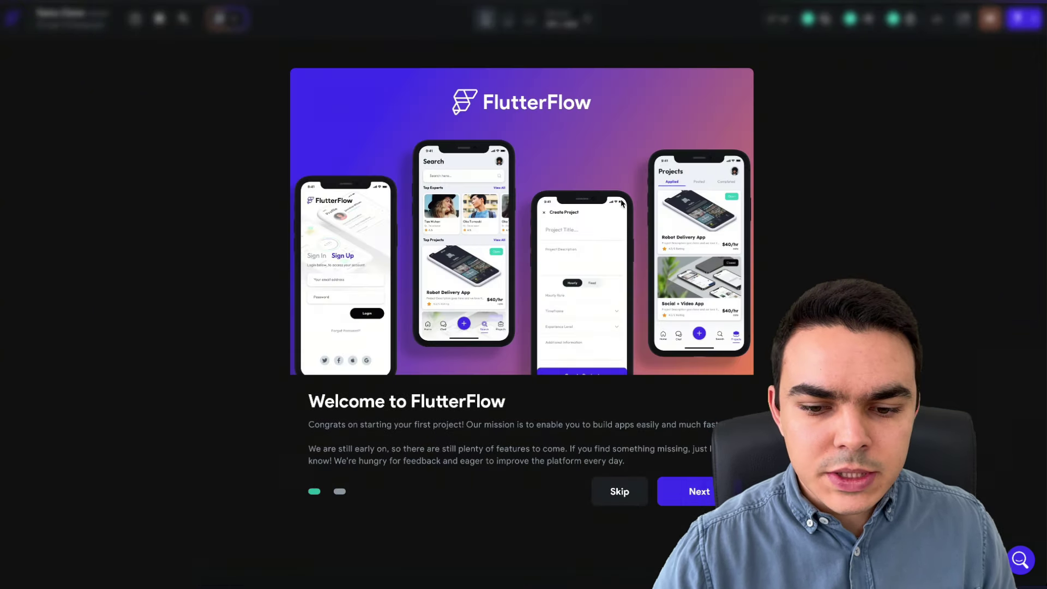
- Skip the welcome tour and navigate through the panels to the App Assets settings
click(619, 495)
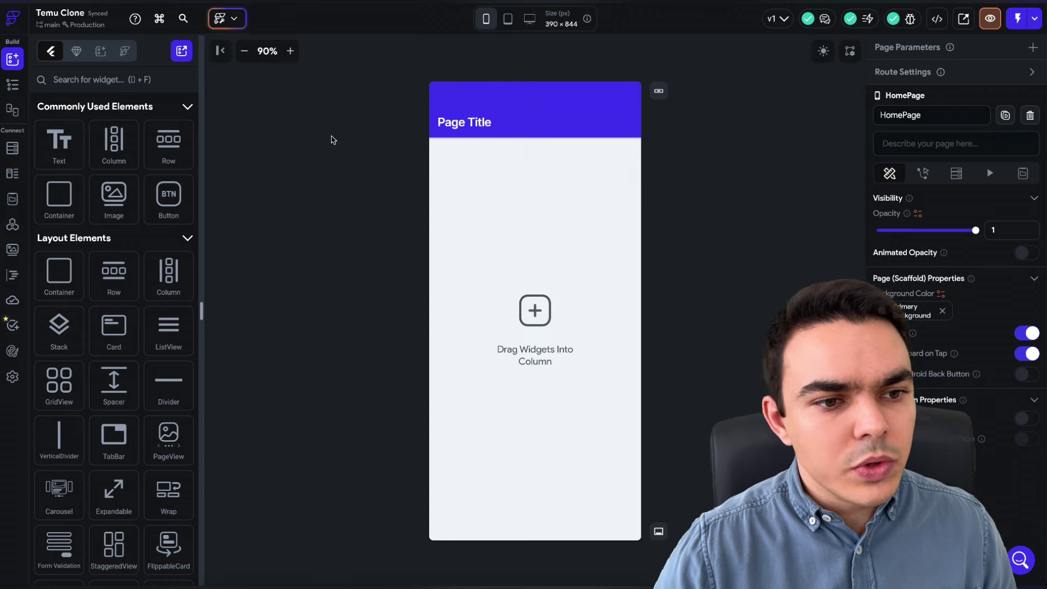
click(17, 87)
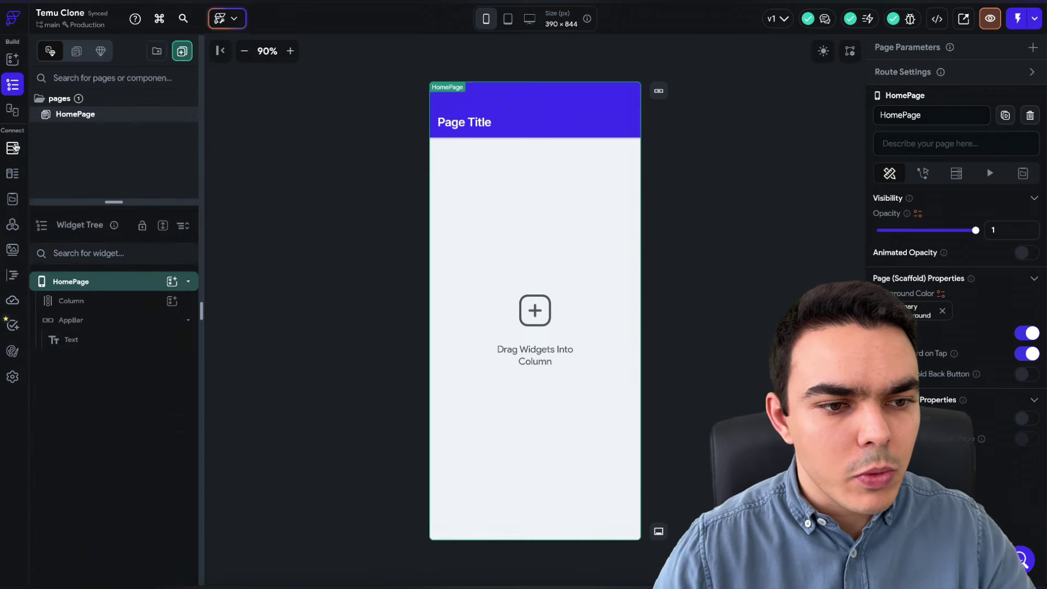
click(12, 148)
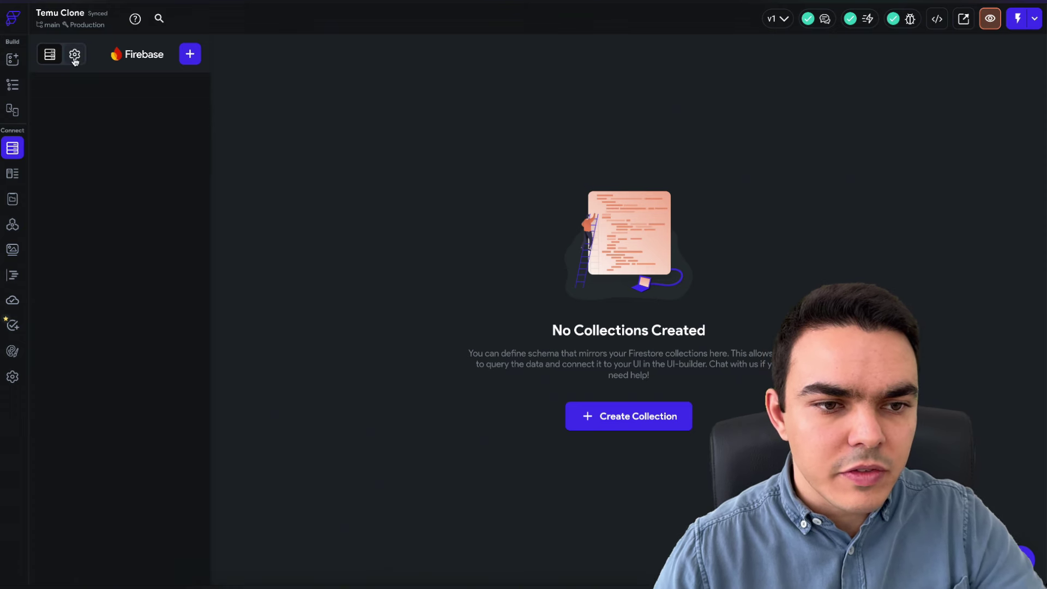
click(12, 376)
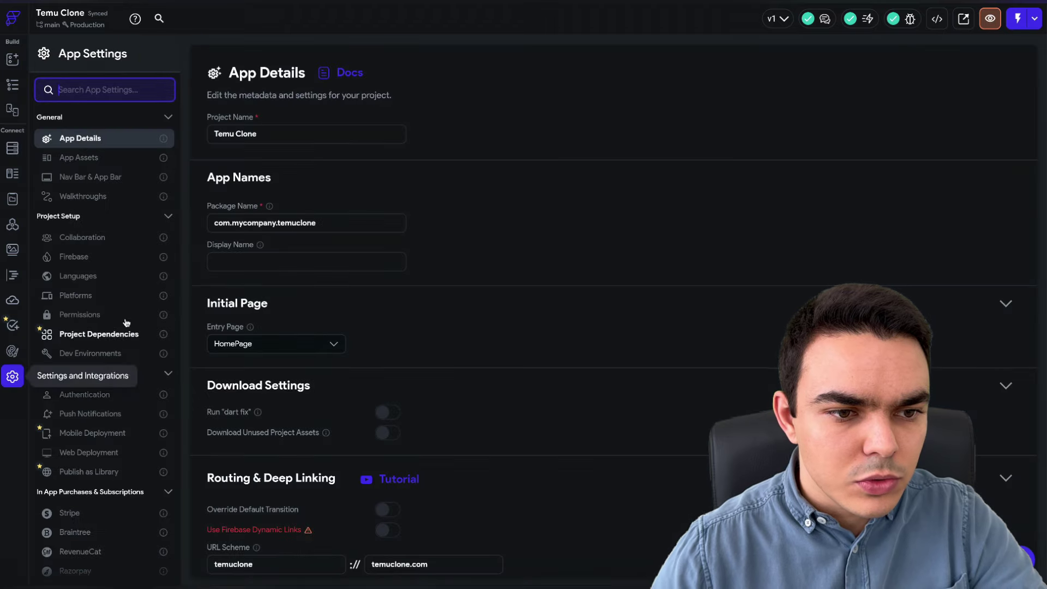
click(85, 157)
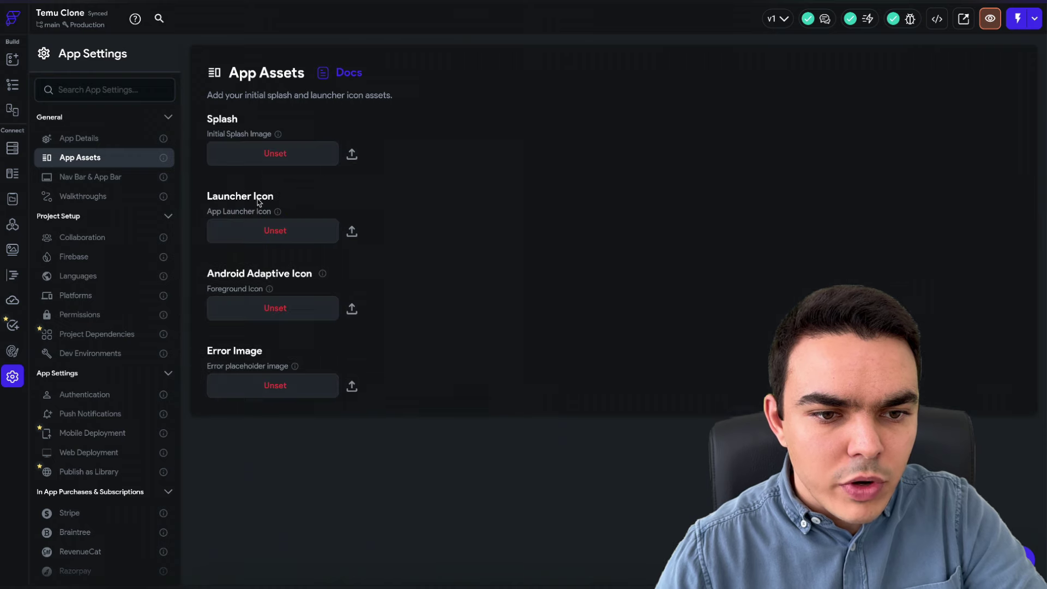
- Upload the TEMU logo unnamed.png as the launcher icon, then go to Theme Colors
click(284, 233)
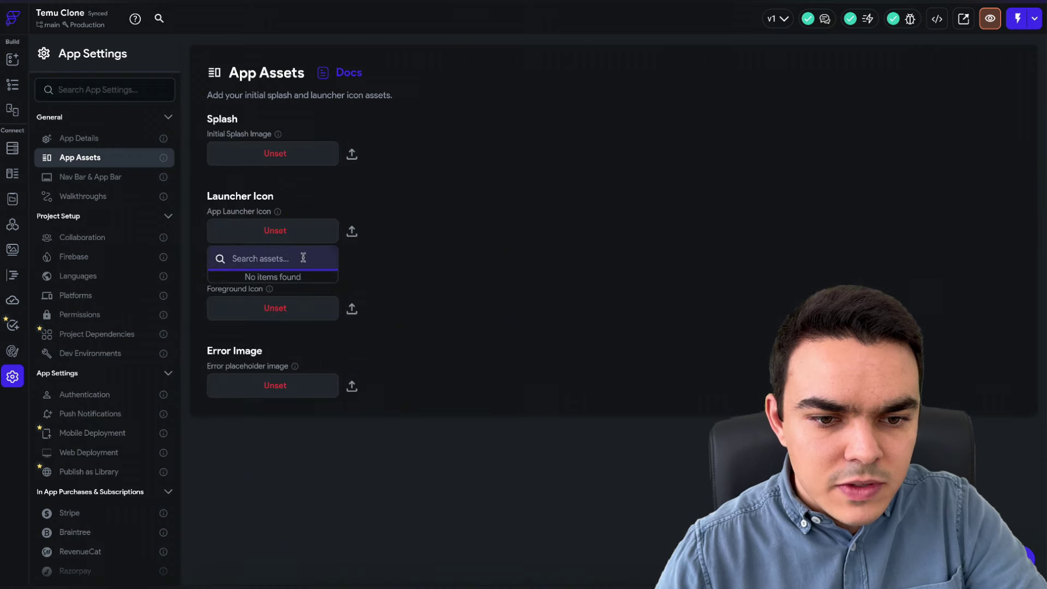
click(351, 232)
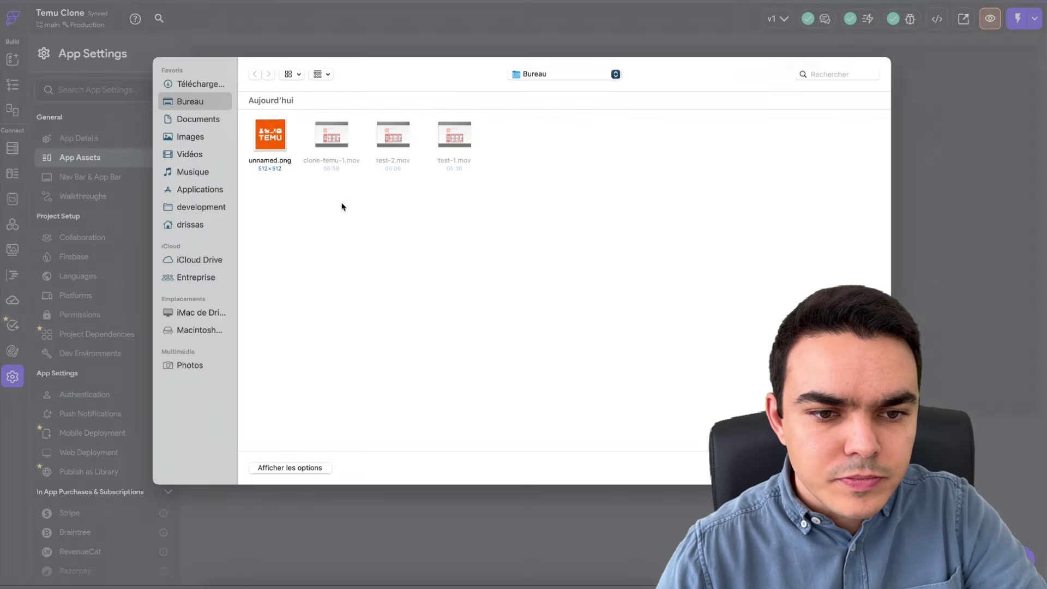
double_click(270, 135)
mouse_move(12, 22)
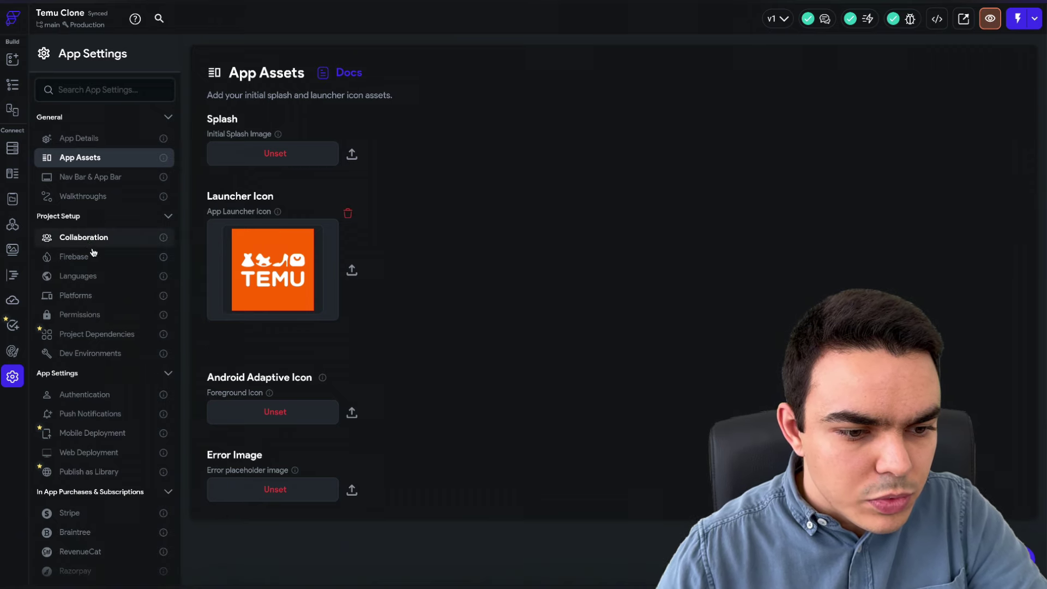
click(15, 351)
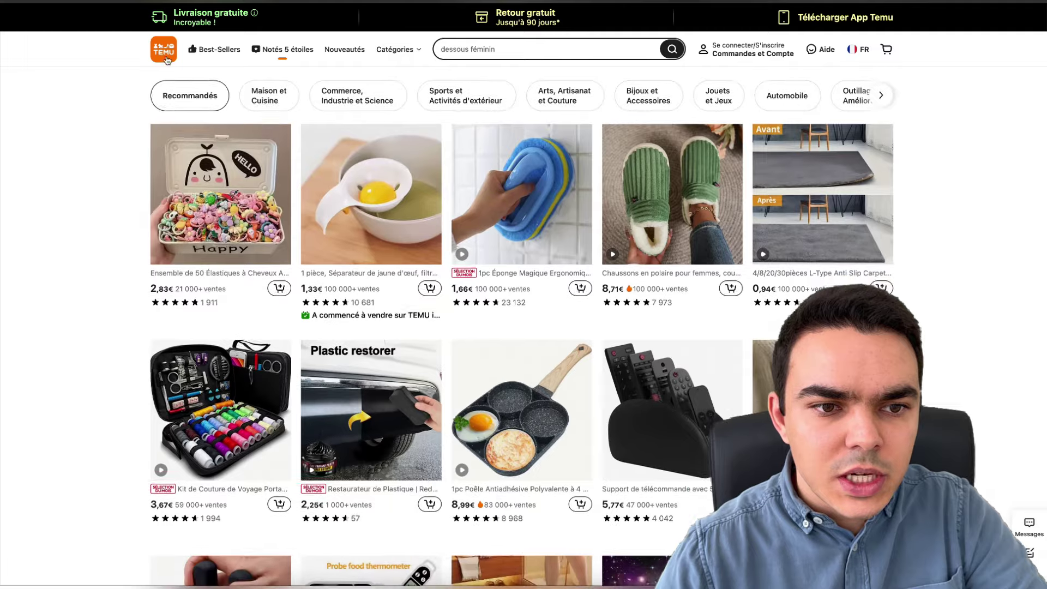
- Paste the sampled Temu orange fa7600 into the Light and Dark Primary hex fields
click(165, 52)
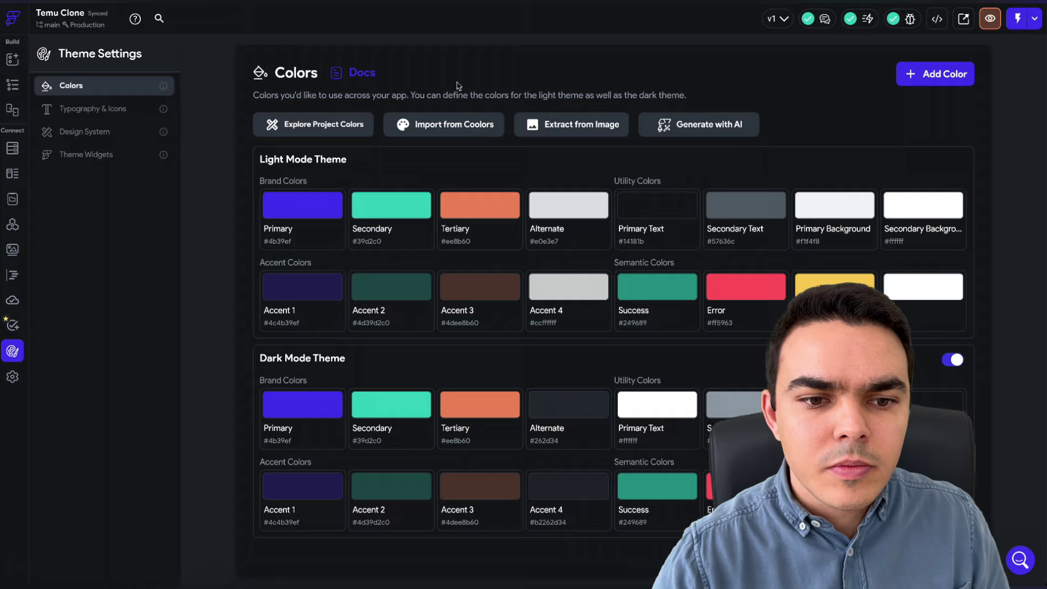
click(279, 241)
text(fa7600)
double_click(281, 241)
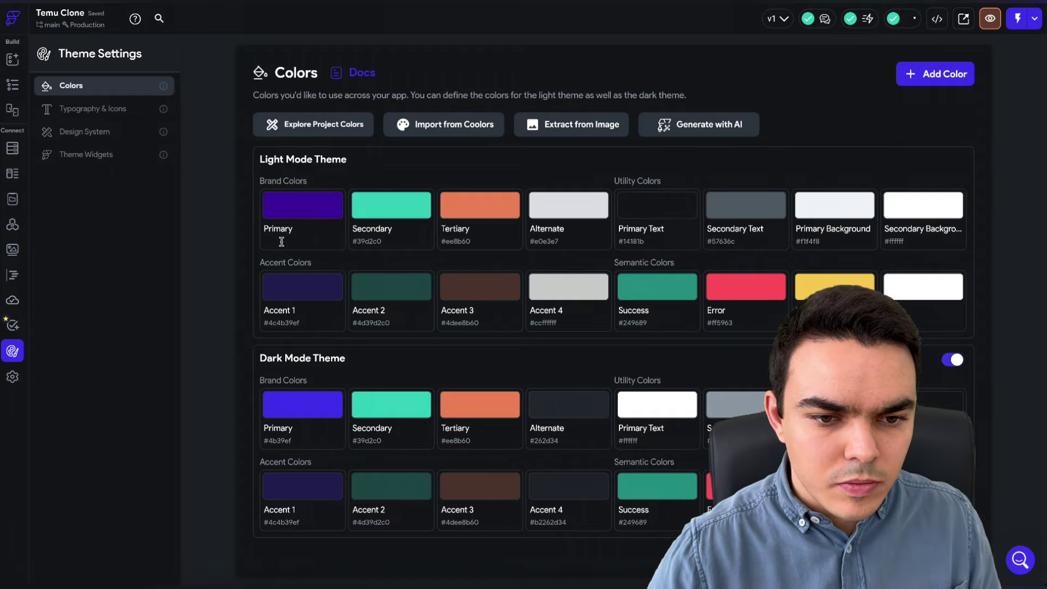
text(fa7600)
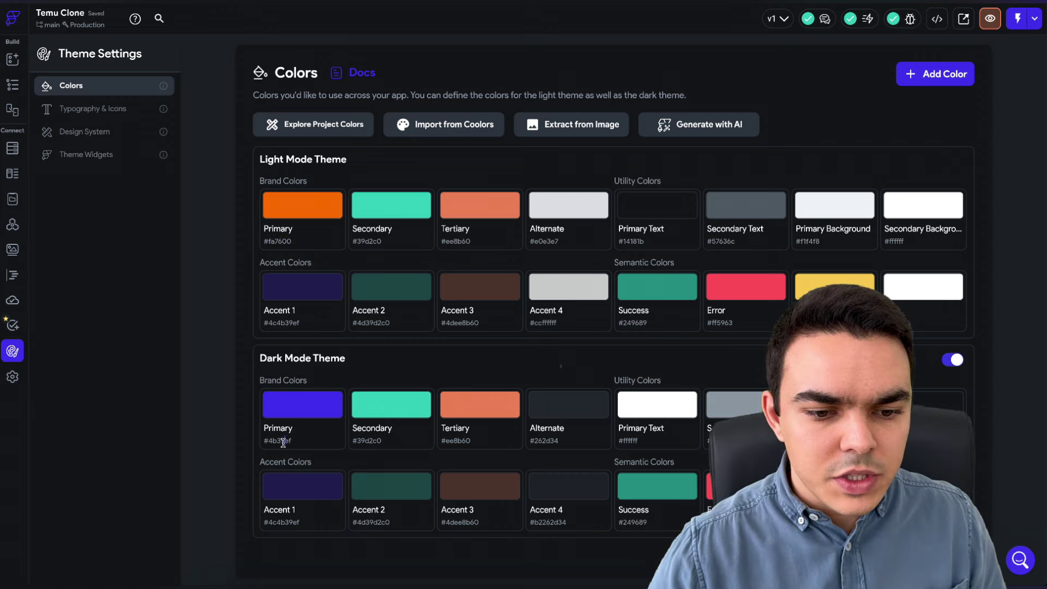
double_click(283, 441)
text(fa7600)
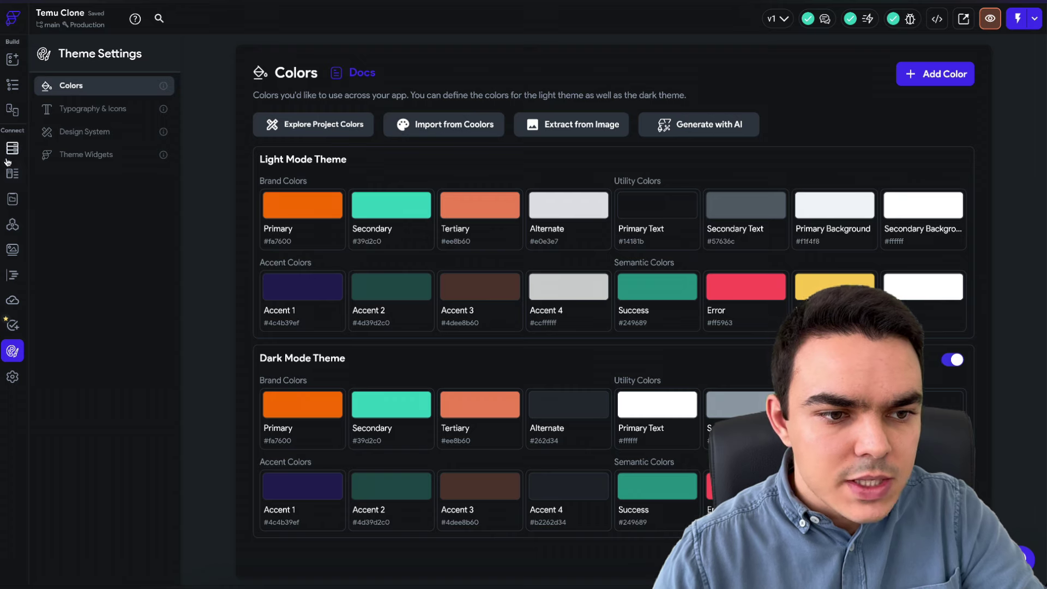
- Open the app's Firebase settings and start a new project in the Firebase console
click(11, 378)
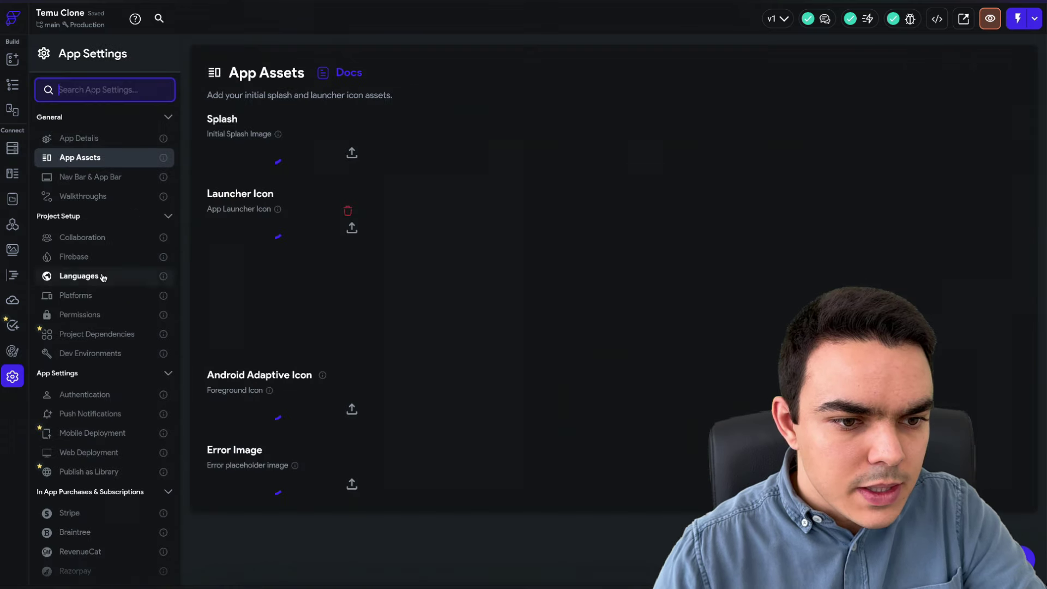
click(93, 257)
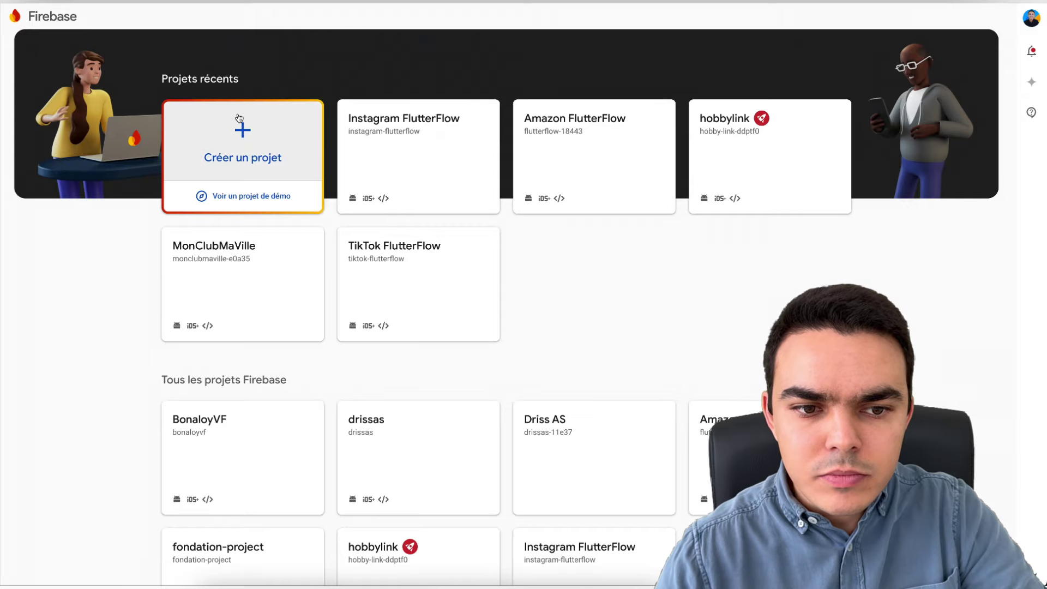
click(243, 130)
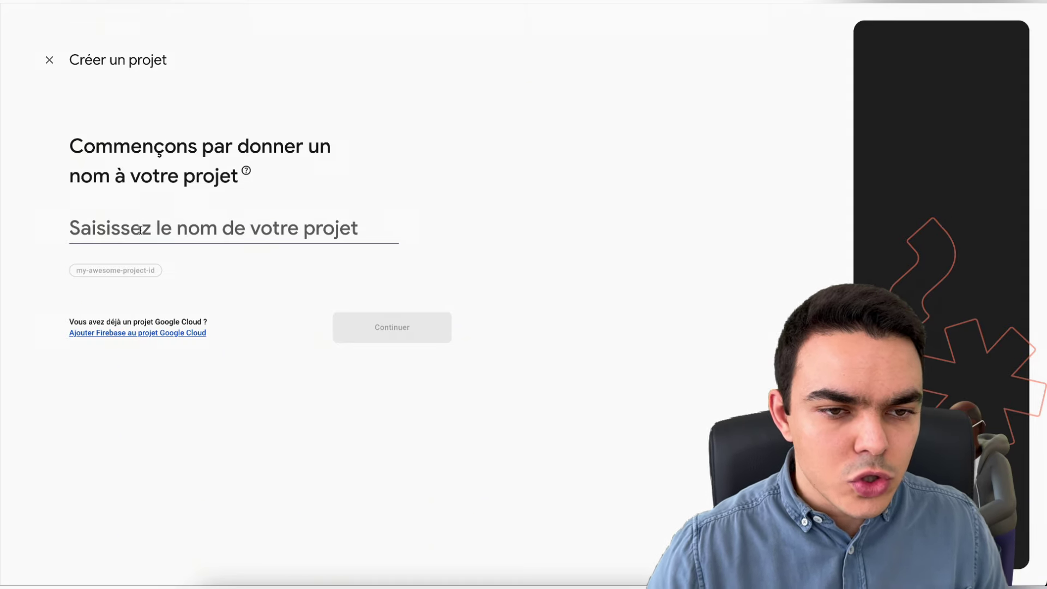
- Name the project 'Clone YouTube', turn off Gemini and Google Analytics, and create it
click(140, 230)
text(Clone YouTube)
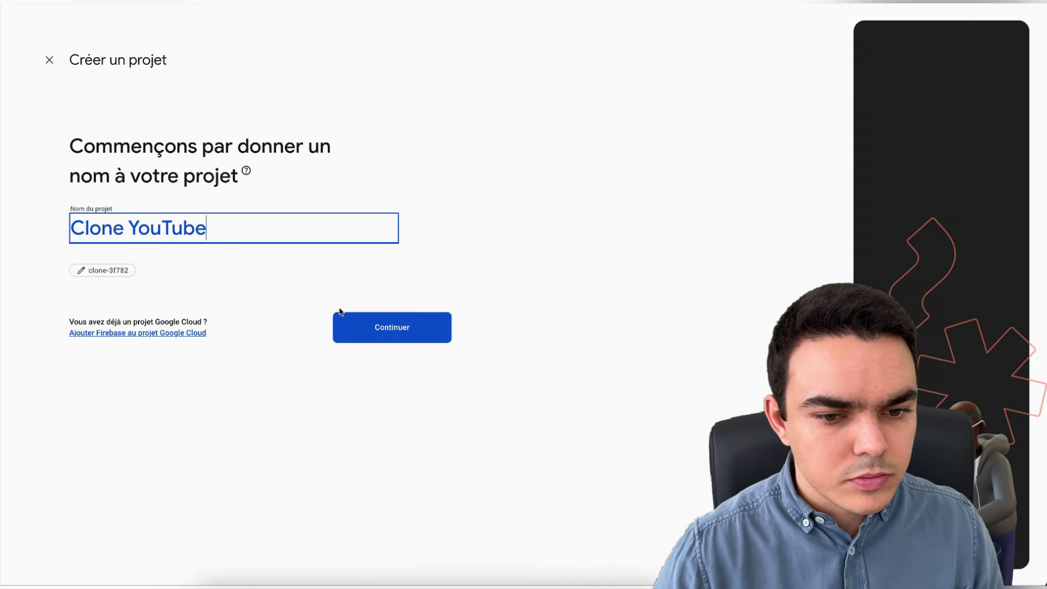
click(339, 314)
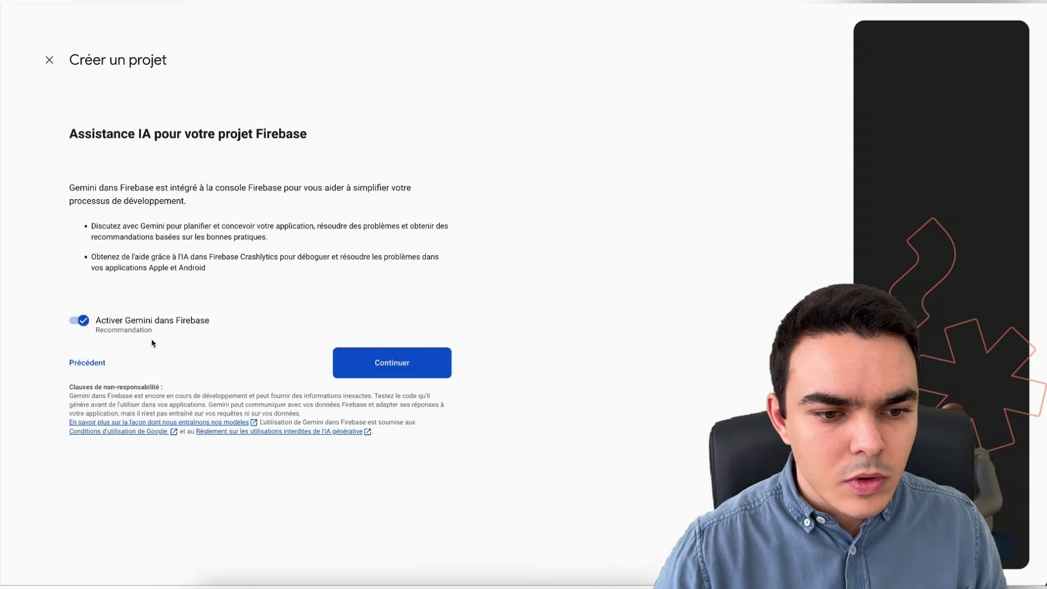
click(106, 327)
click(344, 365)
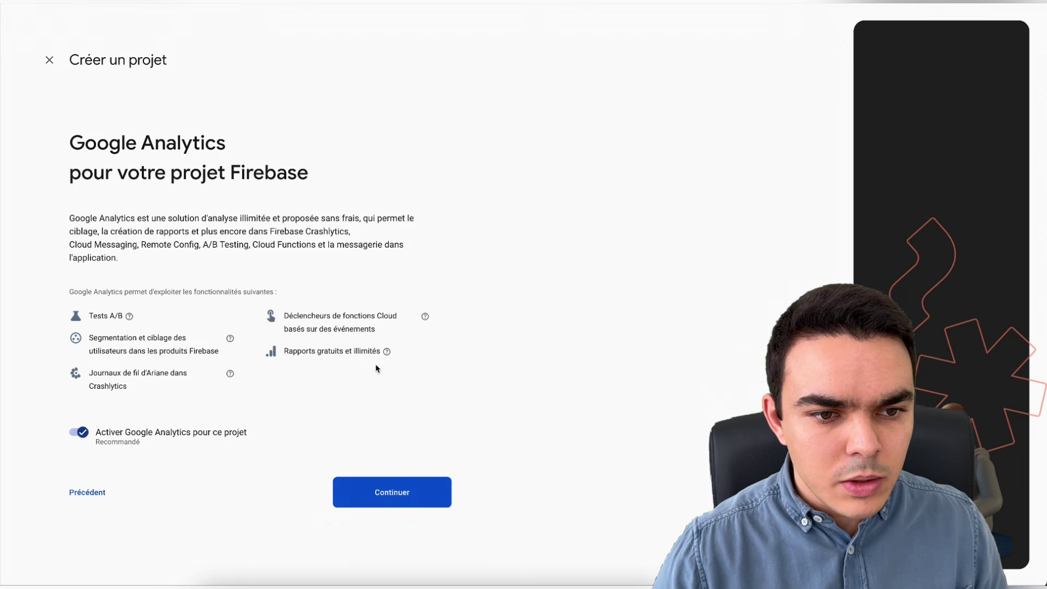
click(79, 433)
click(370, 493)
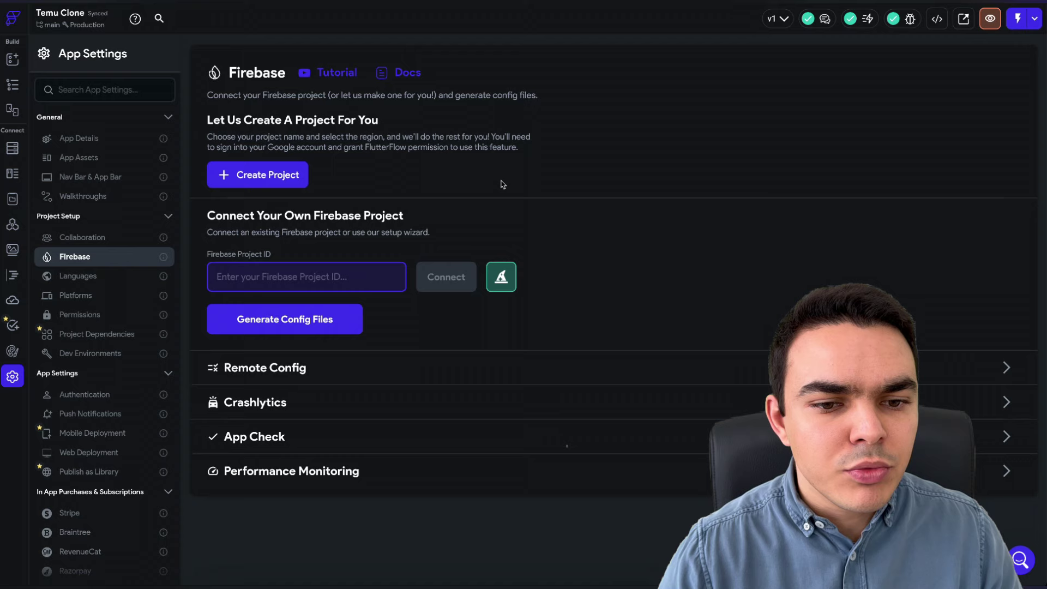
- Paste Firebase project ID clone-3f782 into FlutterFlow's Firebase settings and connect it
click(505, 184)
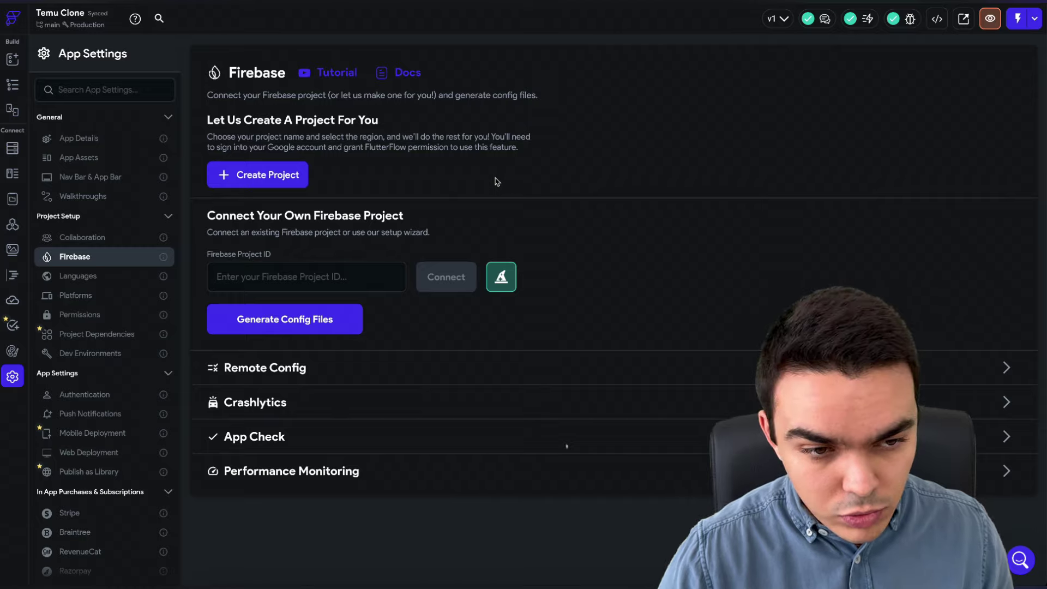
click(22, 149)
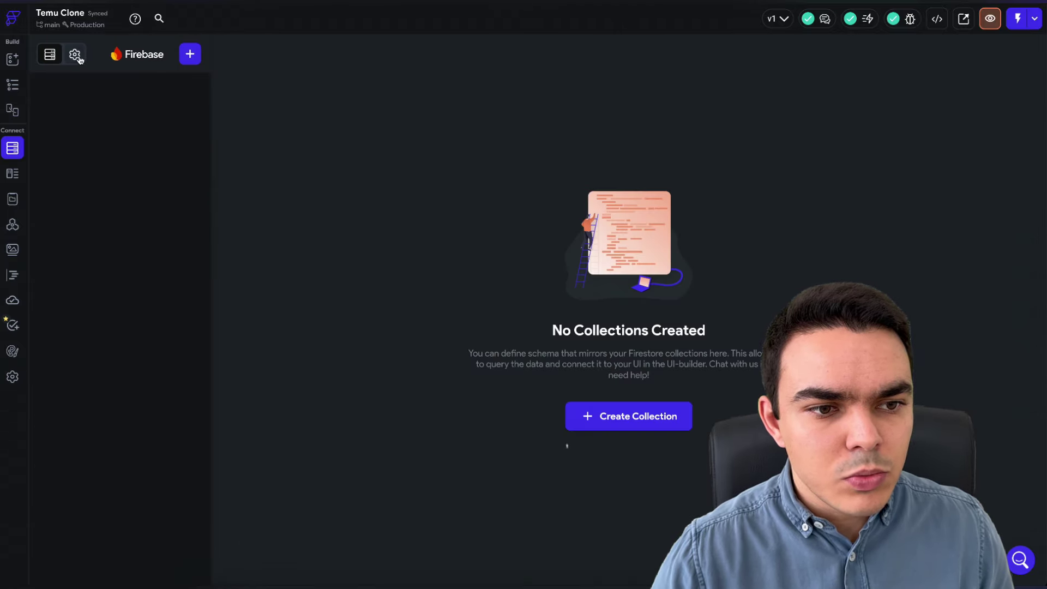
click(76, 54)
click(50, 54)
click(12, 377)
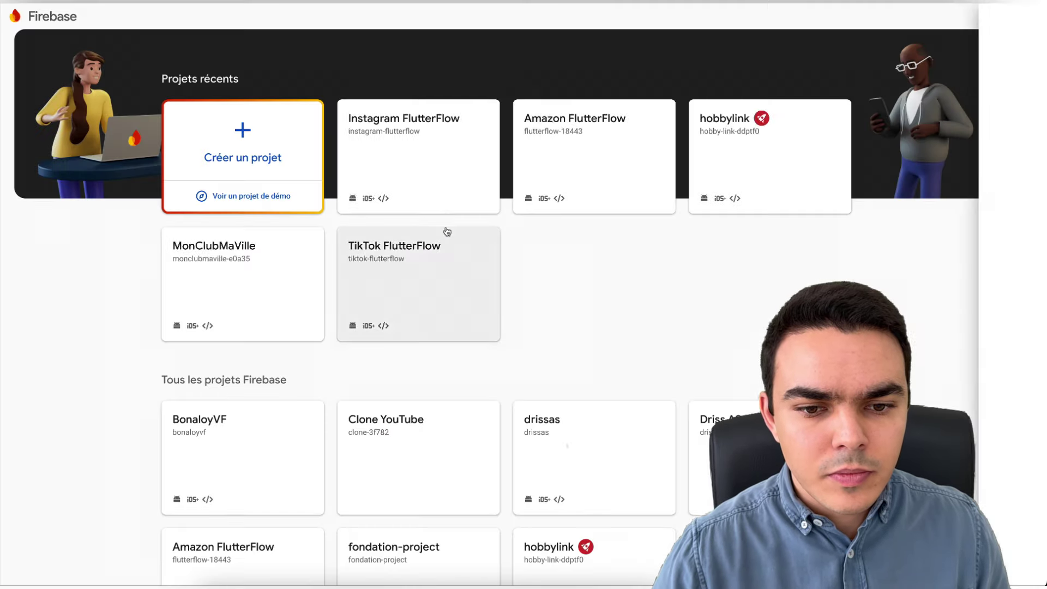
click(470, 442)
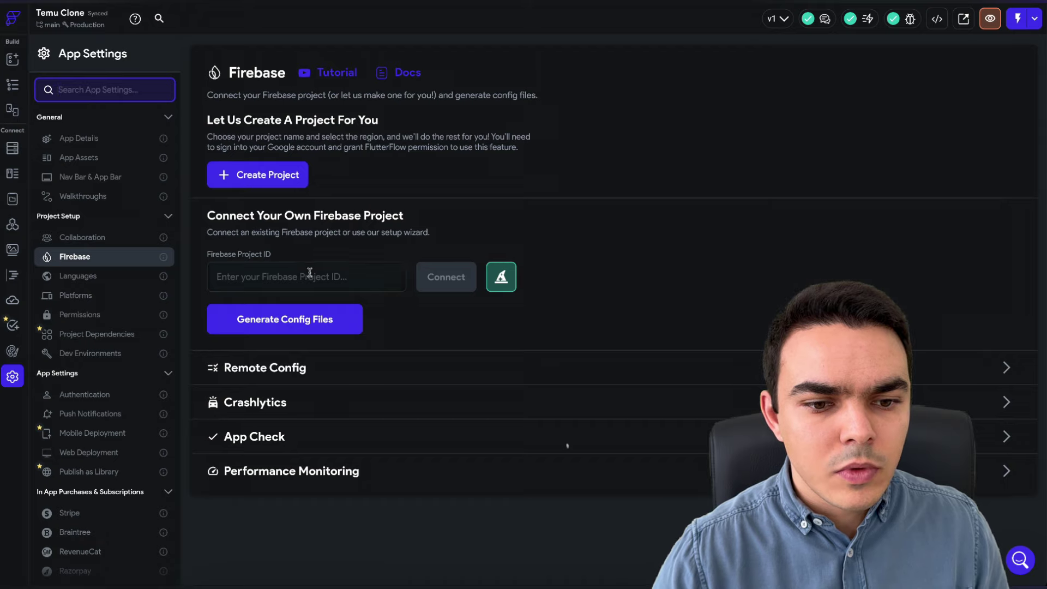
click(360, 277)
text(clone-3f782)
click(435, 289)
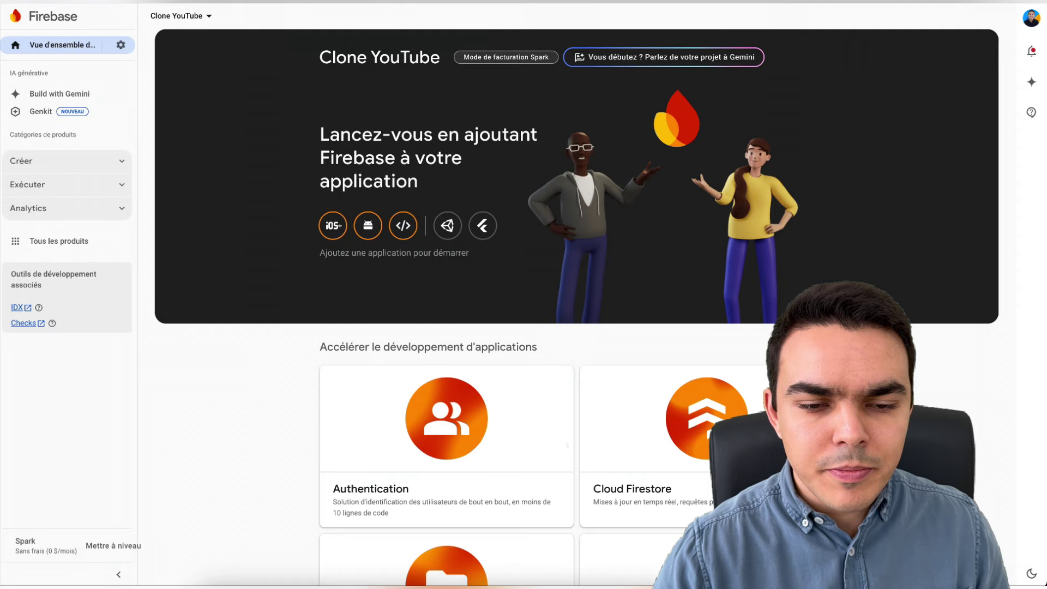
- Add FlutterFlow's service address as an Editor member in Users and Permissions, then reconnect
click(121, 45)
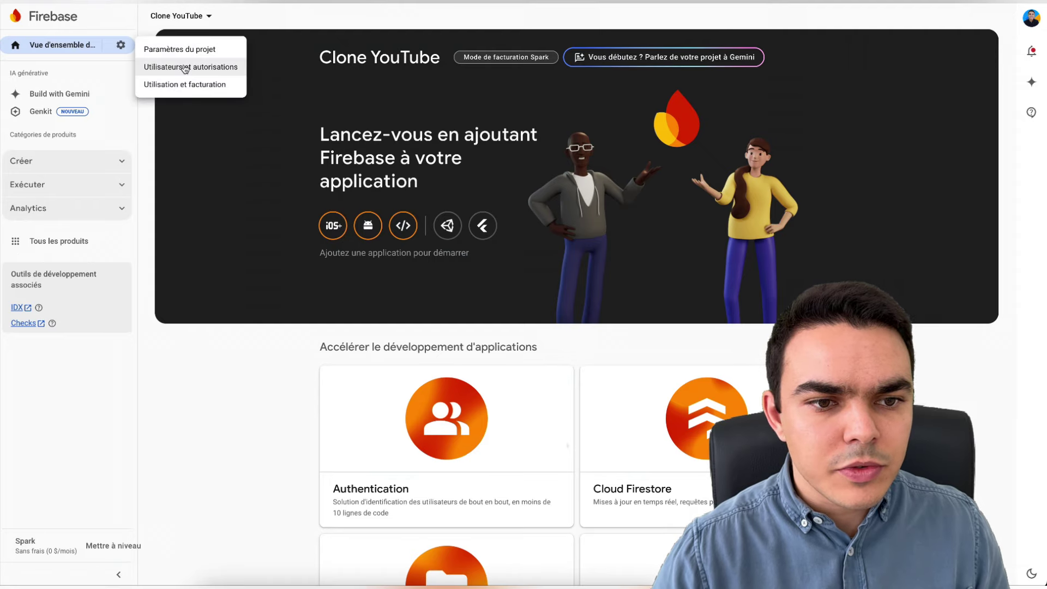
click(188, 66)
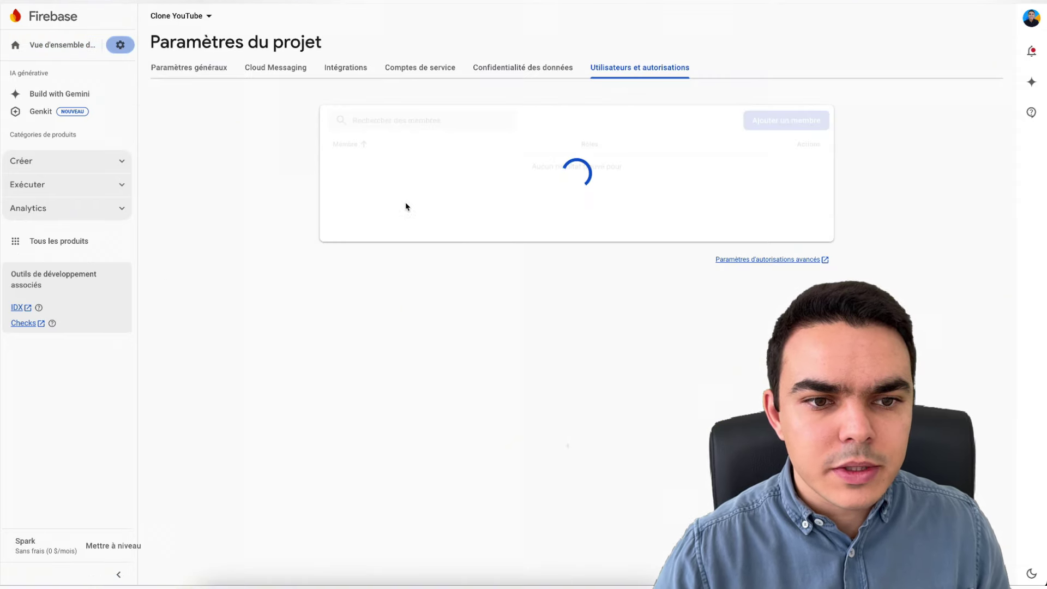
click(781, 118)
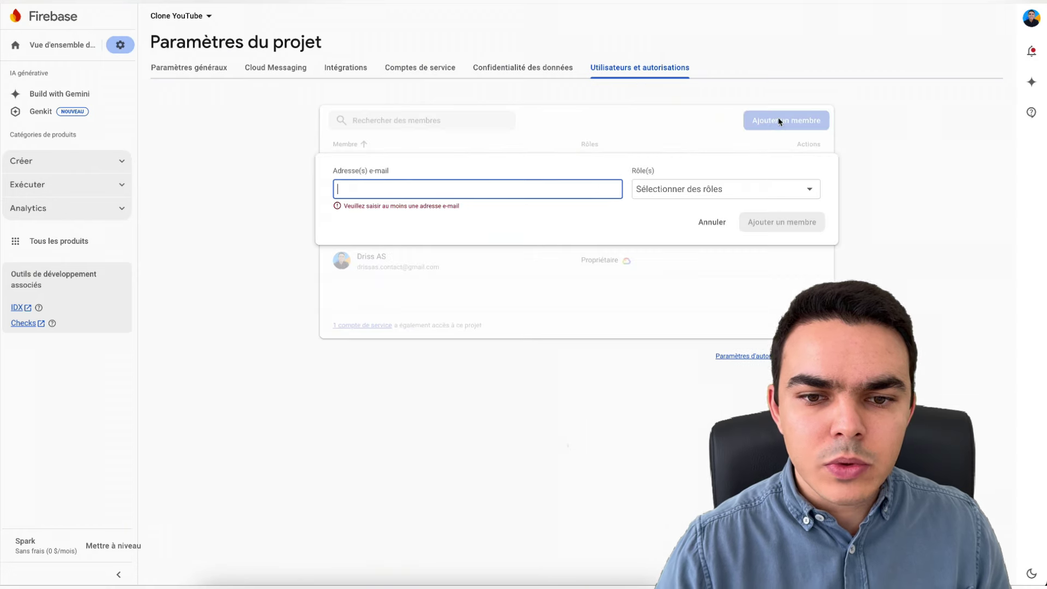
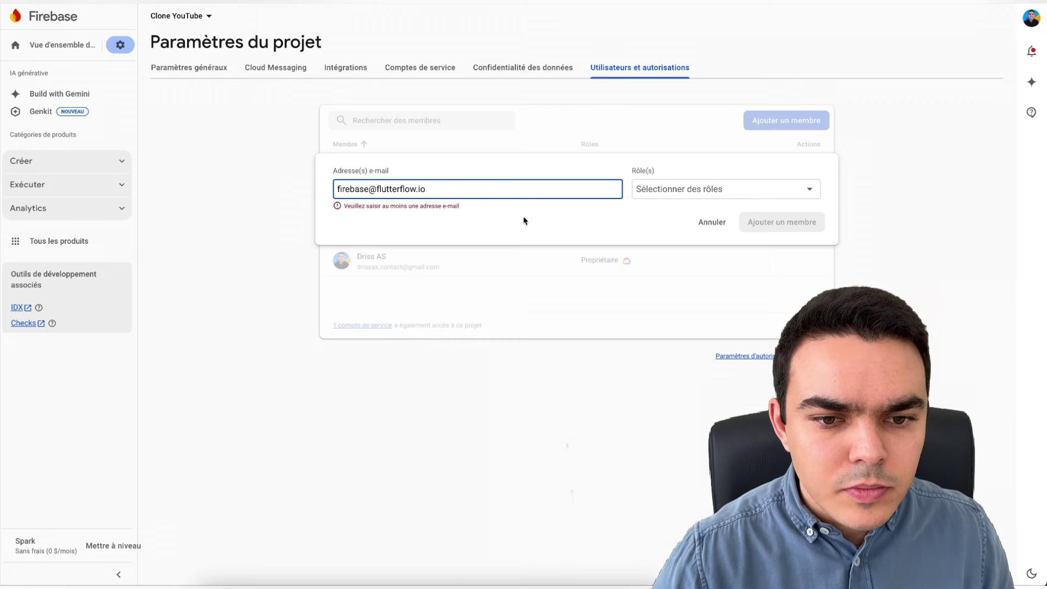
click(677, 190)
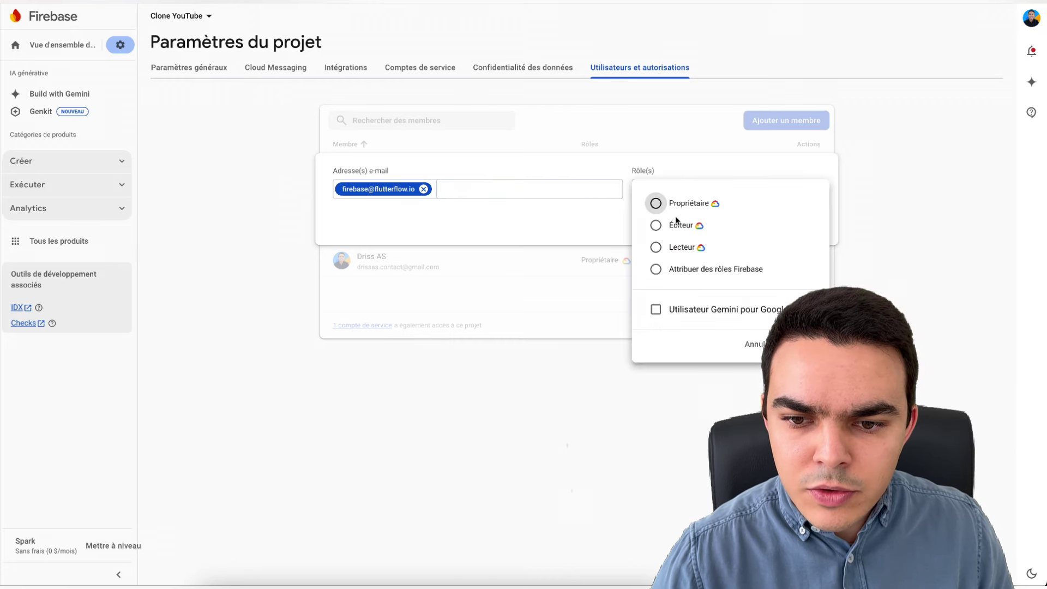
click(660, 228)
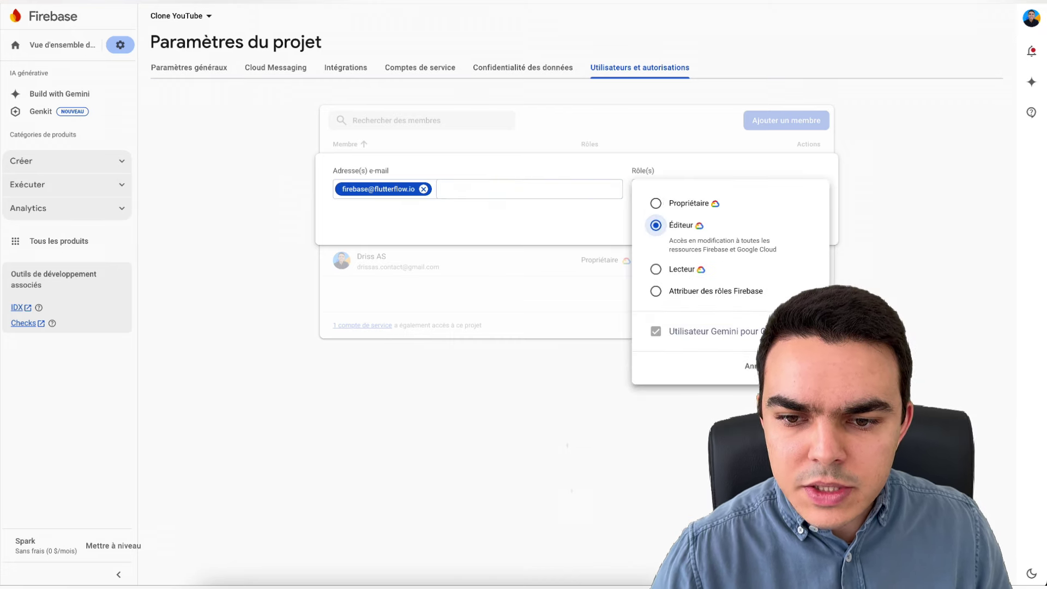
click(617, 282)
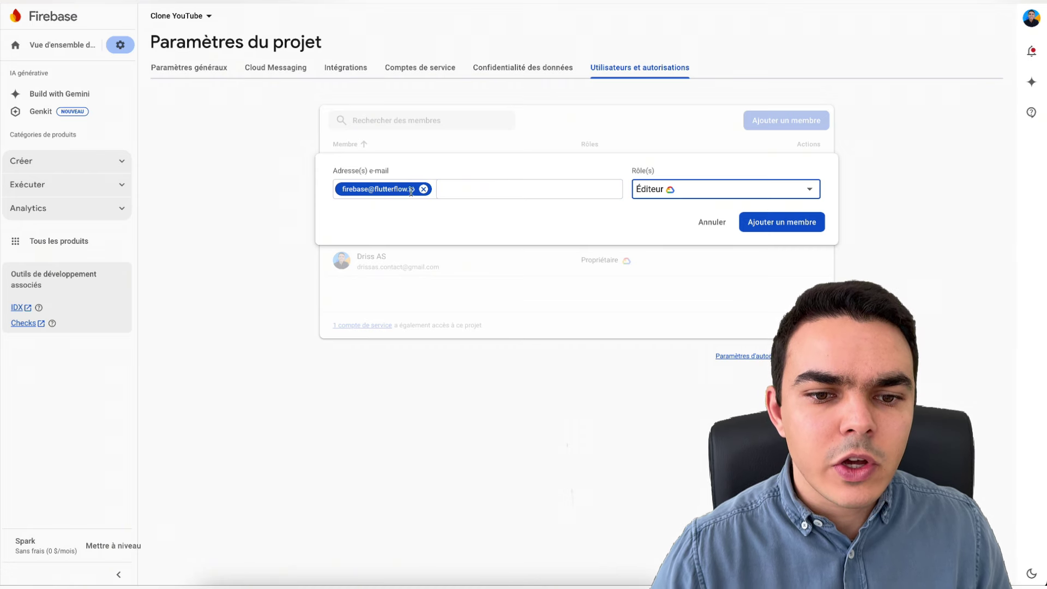
click(798, 228)
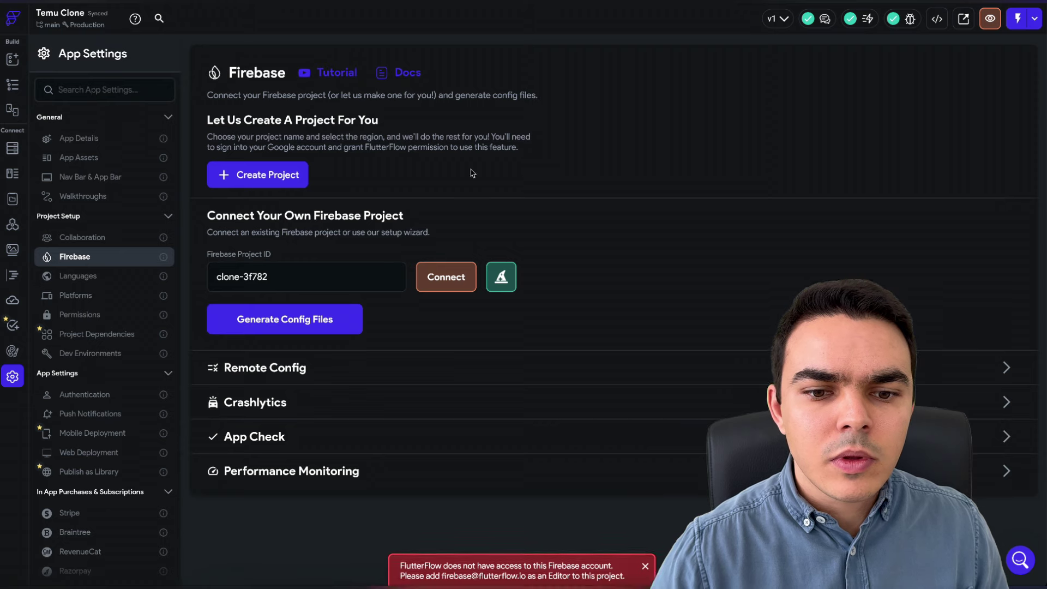
click(444, 276)
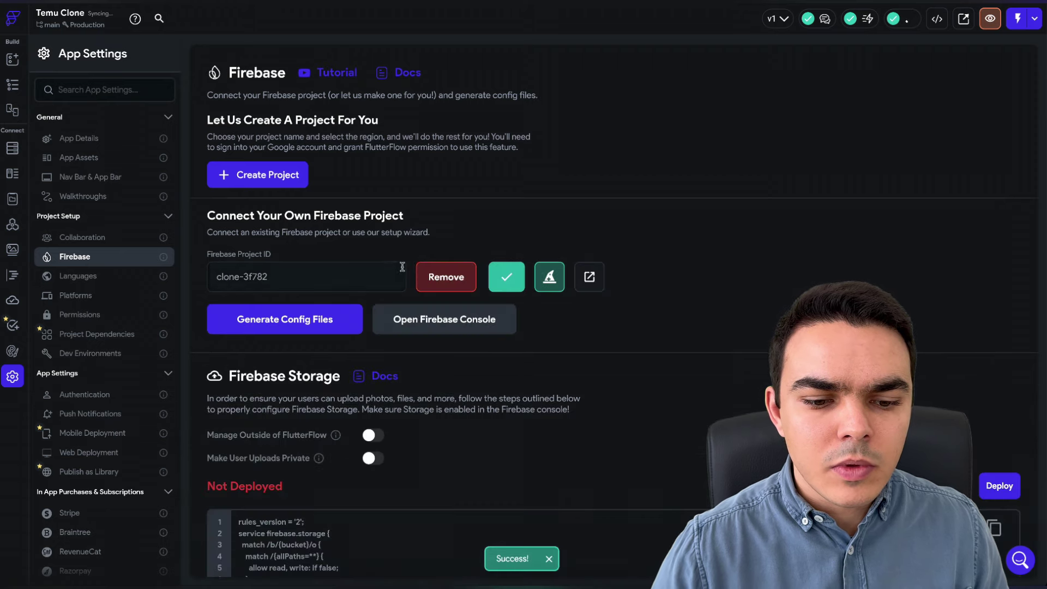
- Generate the Firebase config files, keeping the default package name and nickname
click(327, 319)
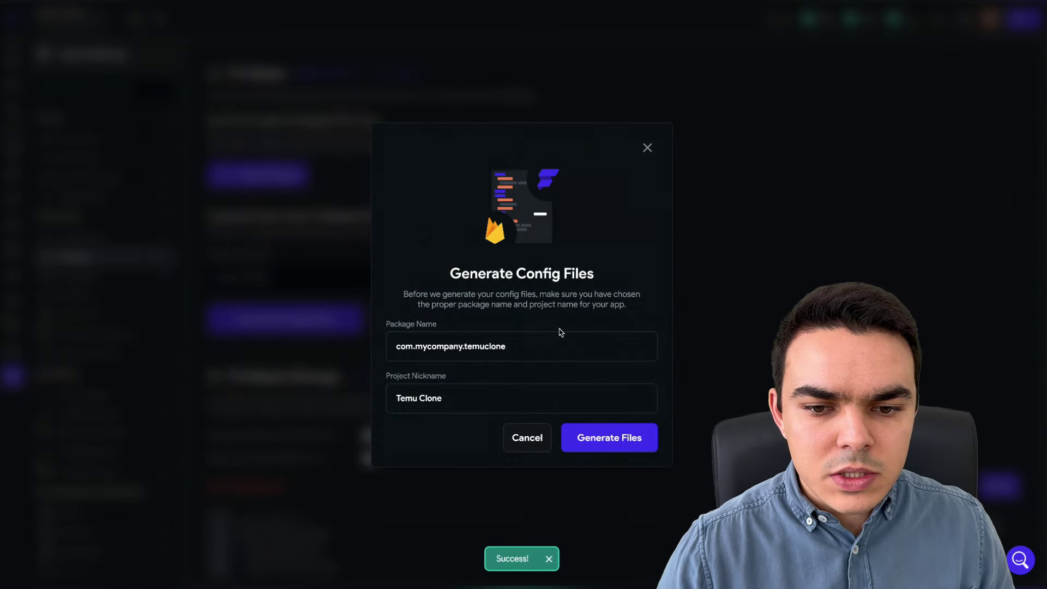
click(608, 442)
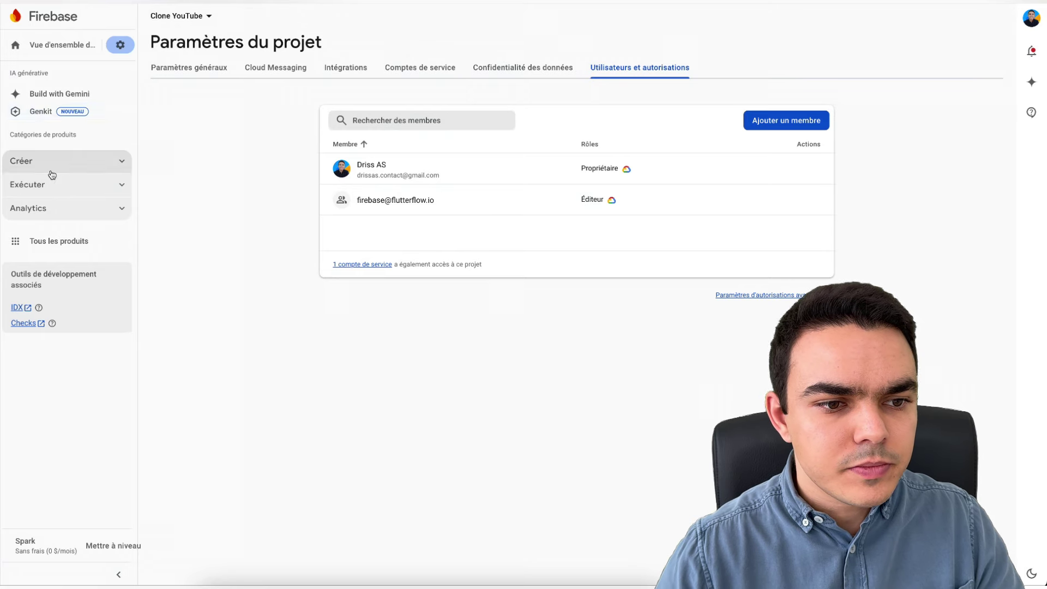
click(39, 161)
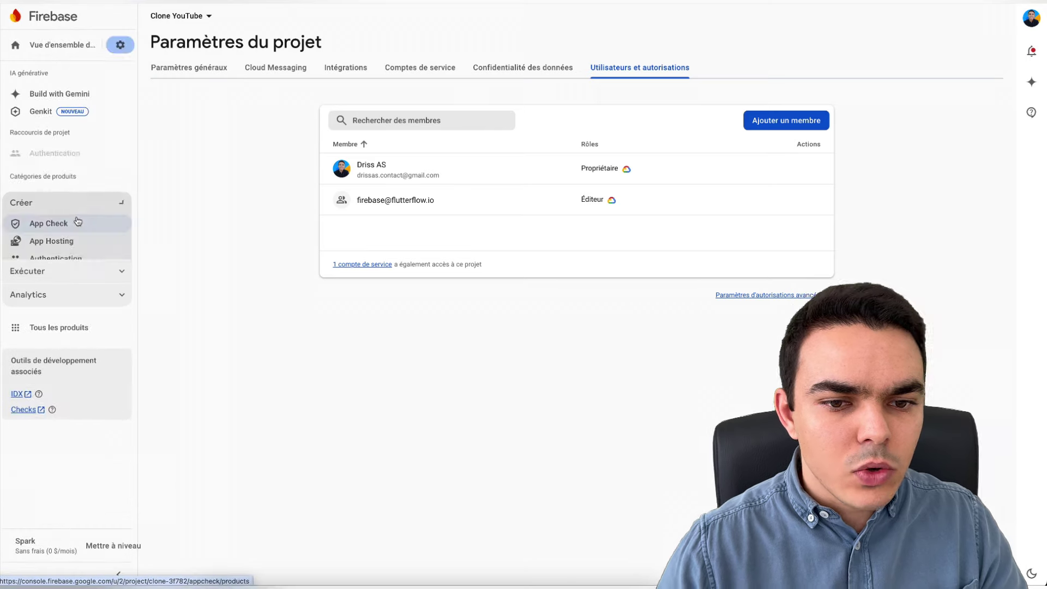
- Get started with Authentication and enable the Email/Password sign-in provider
click(55, 257)
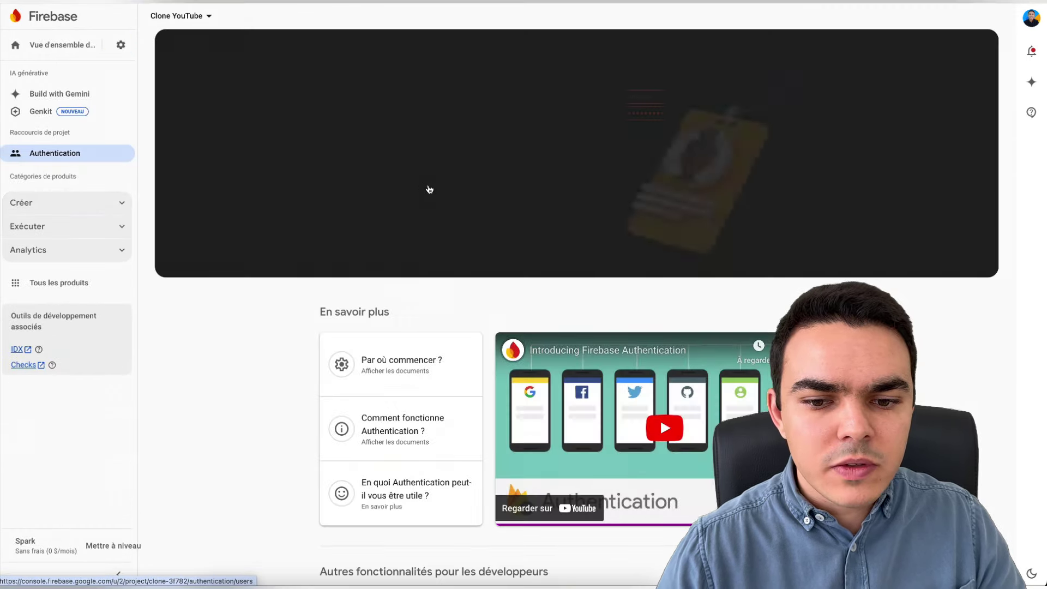
click(353, 198)
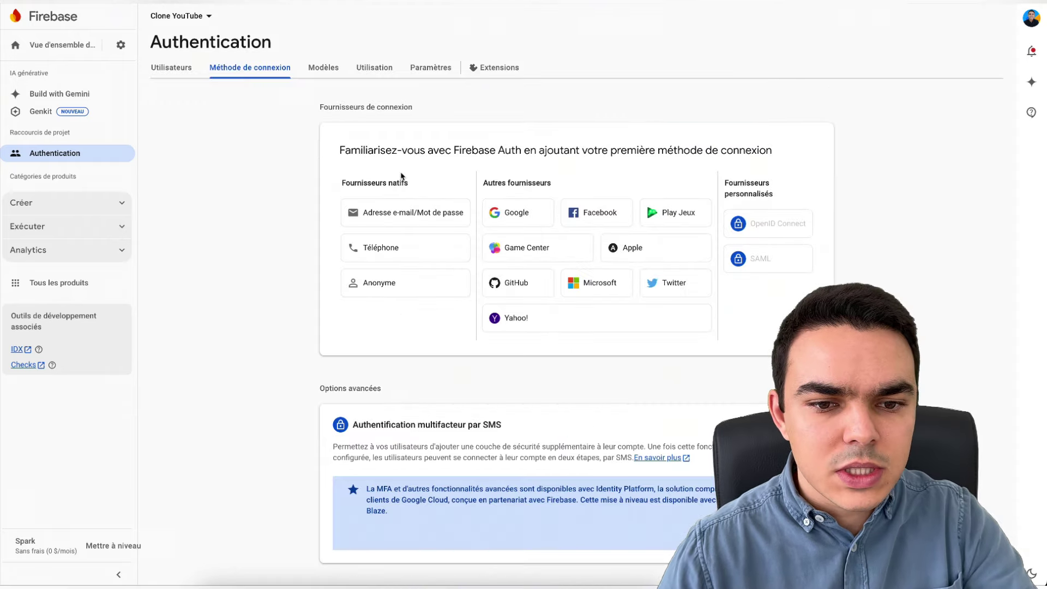
click(408, 210)
click(681, 178)
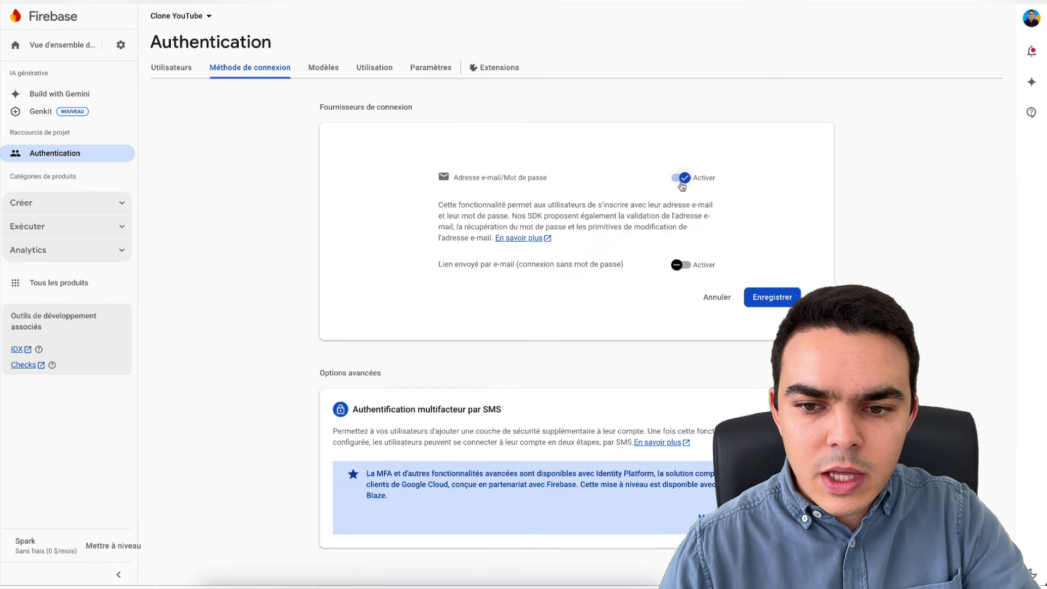
click(771, 306)
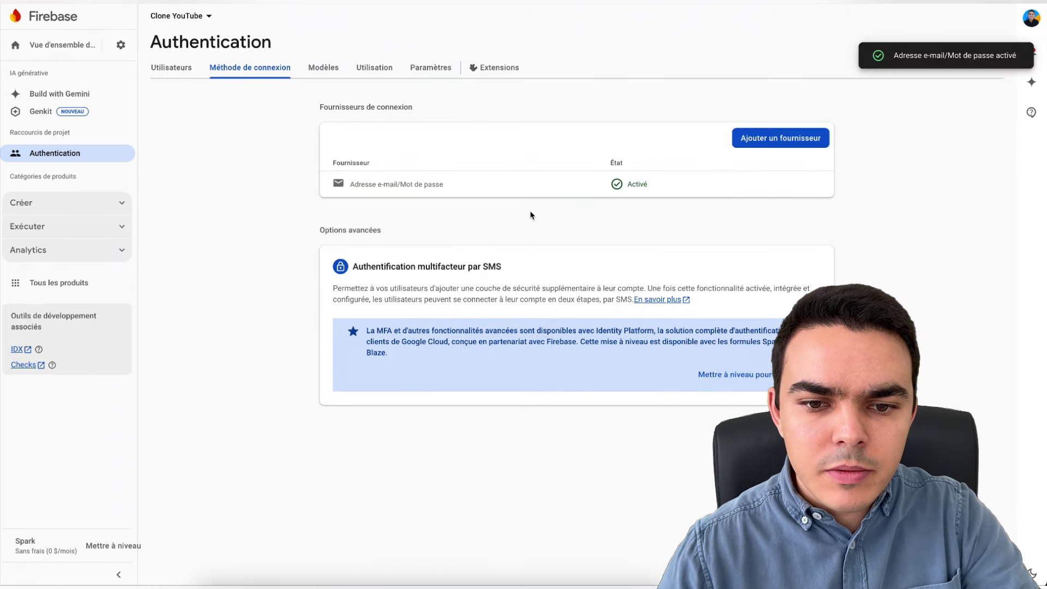
- Enable Google sign-in with the project's support e-mail selected
click(760, 149)
click(526, 245)
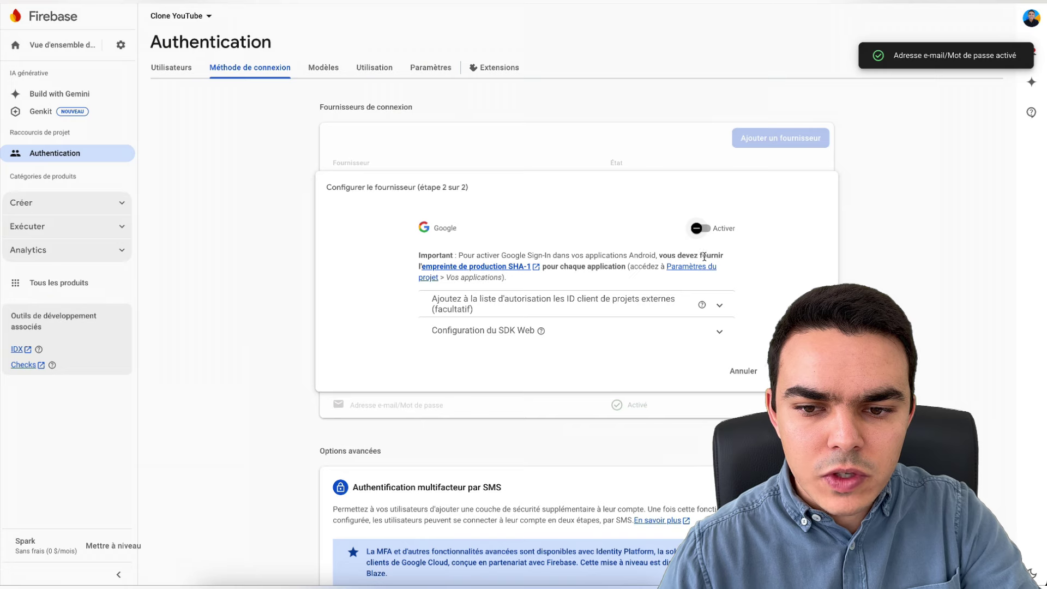
click(701, 228)
click(539, 403)
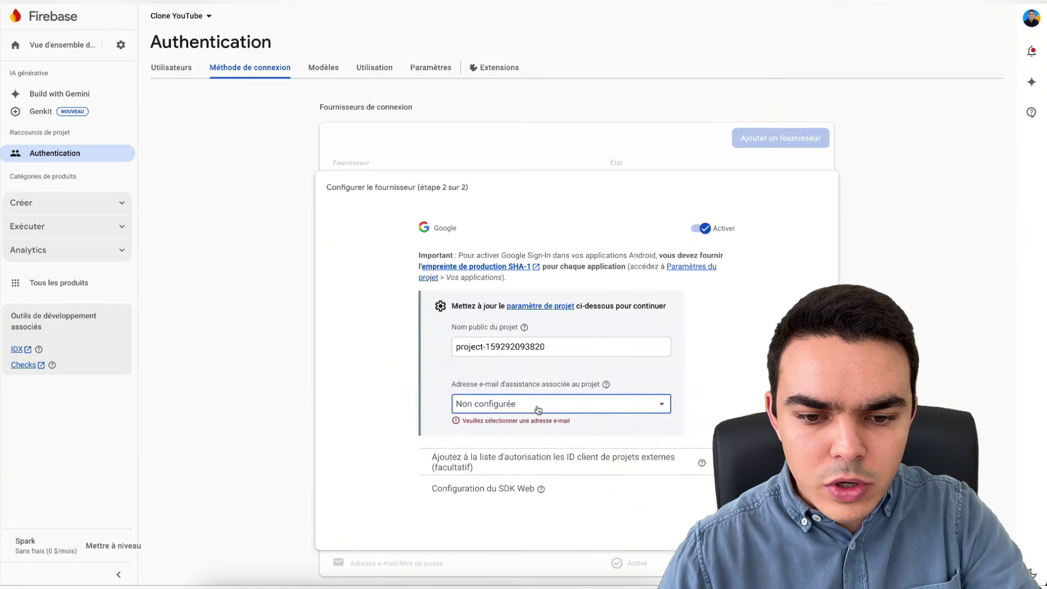
click(535, 432)
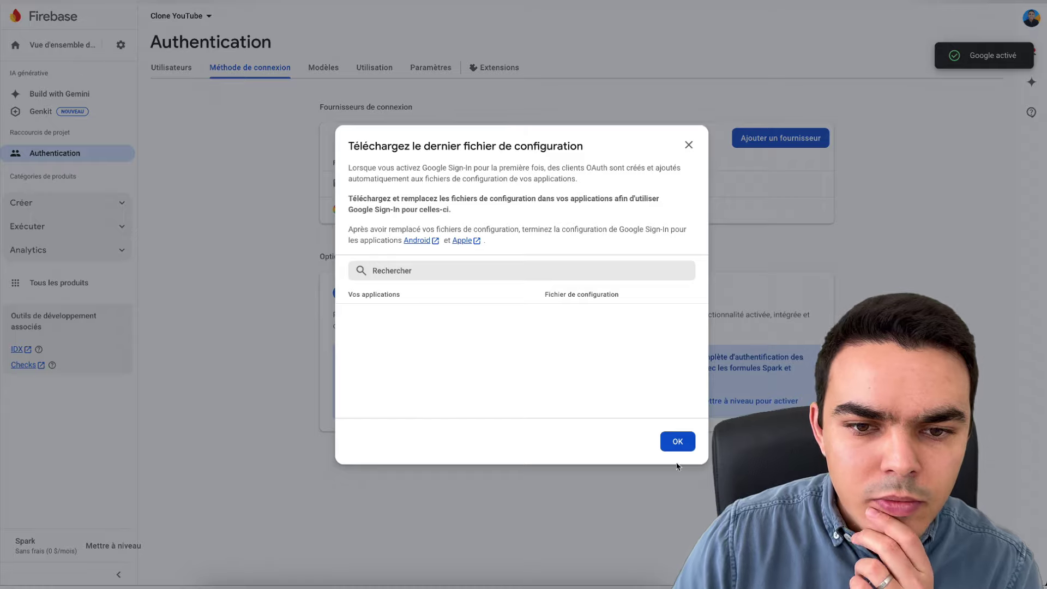
click(438, 33)
- Add run.app to the authorised domains in Authentication settings
click(375, 68)
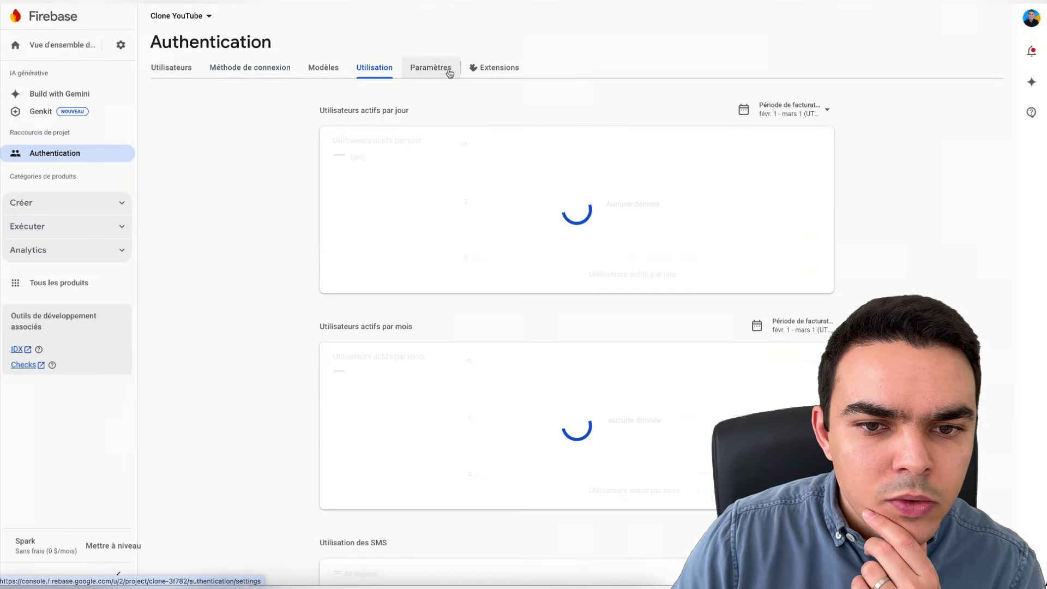
click(431, 67)
click(389, 367)
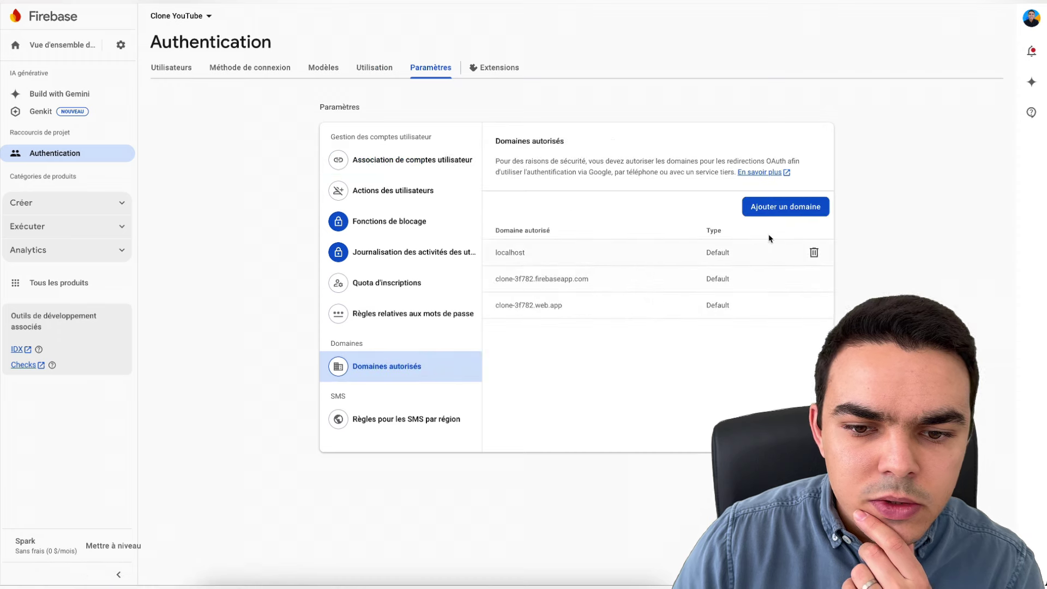
click(796, 210)
text(run.a)
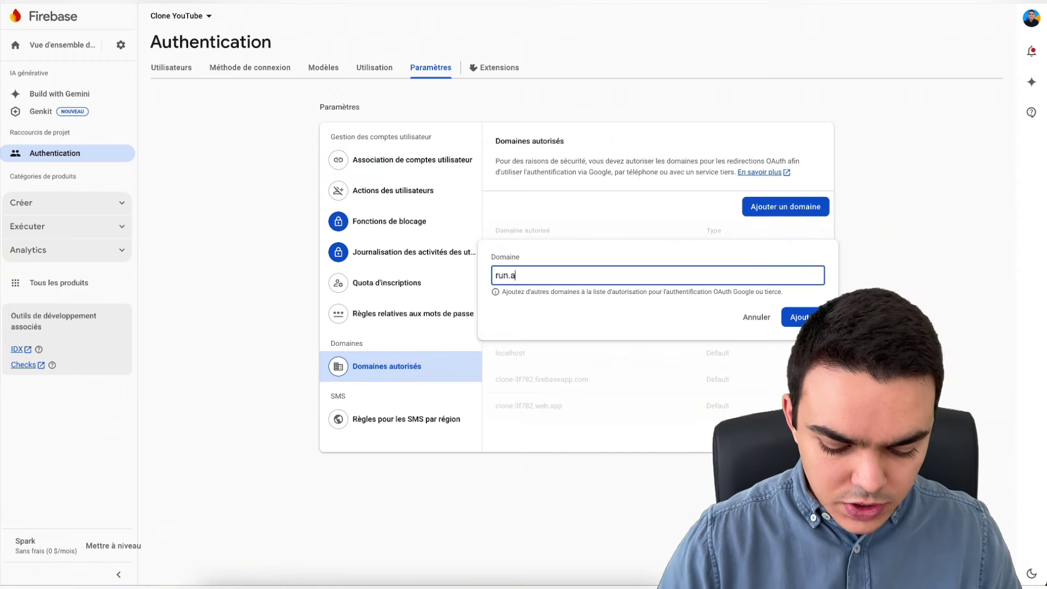
text(pp)
key(Return)
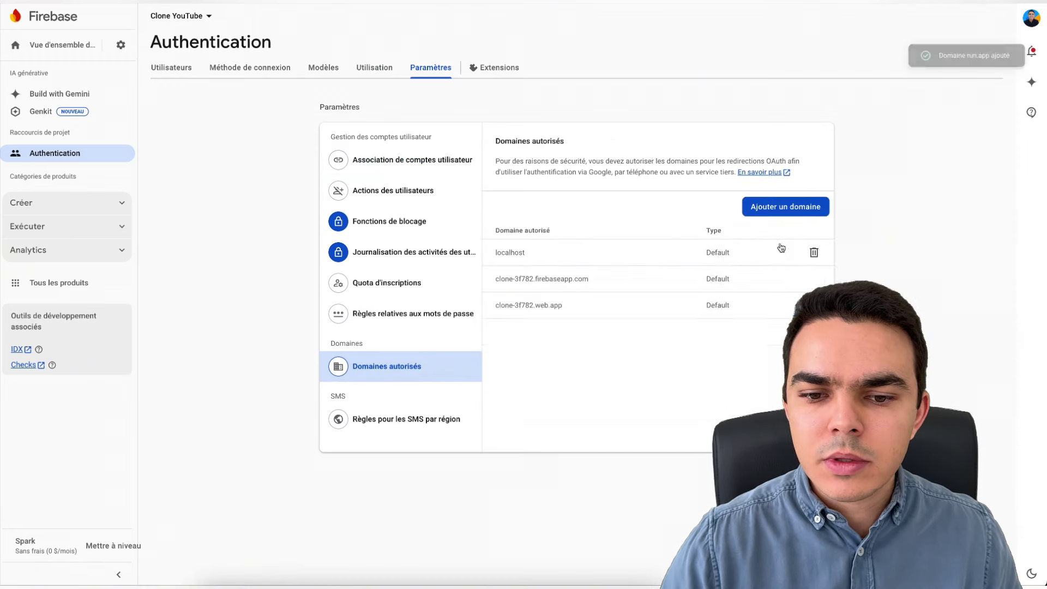
- Go back to the sign-in providers, then open Firestore Database from the build products
click(172, 70)
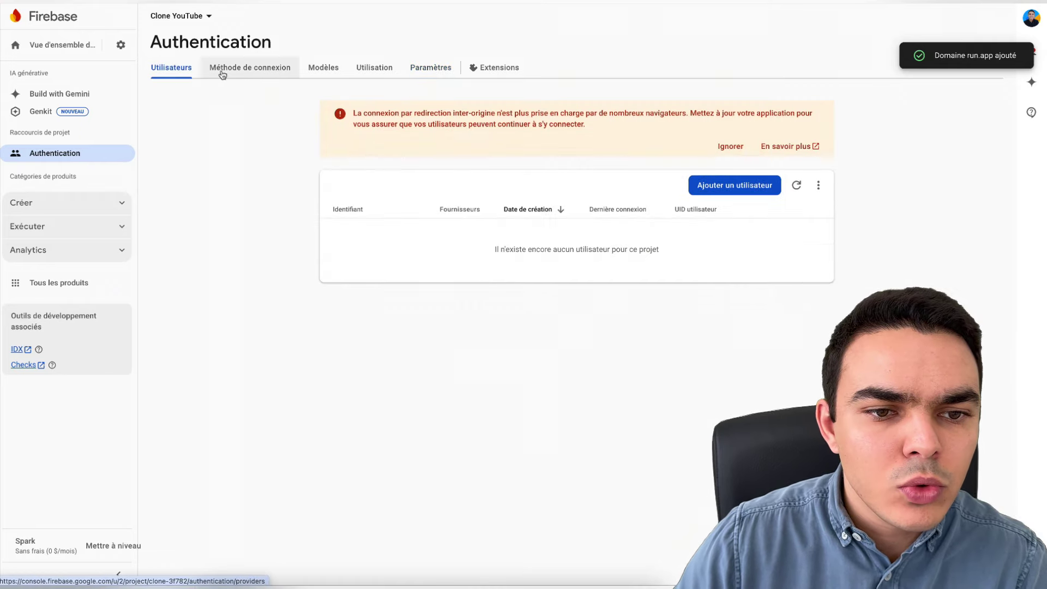
click(230, 72)
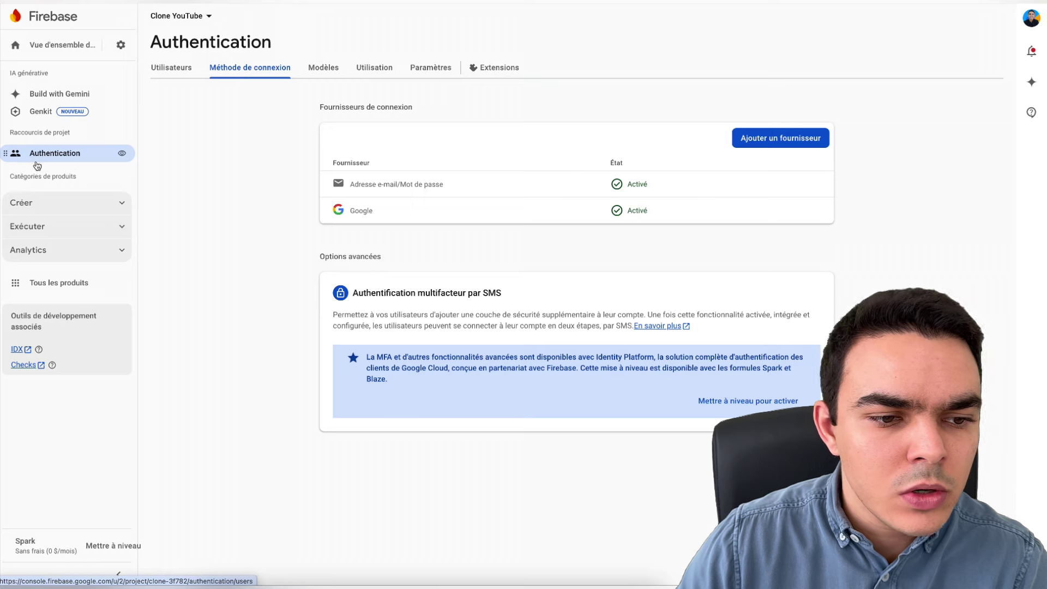
click(54, 214)
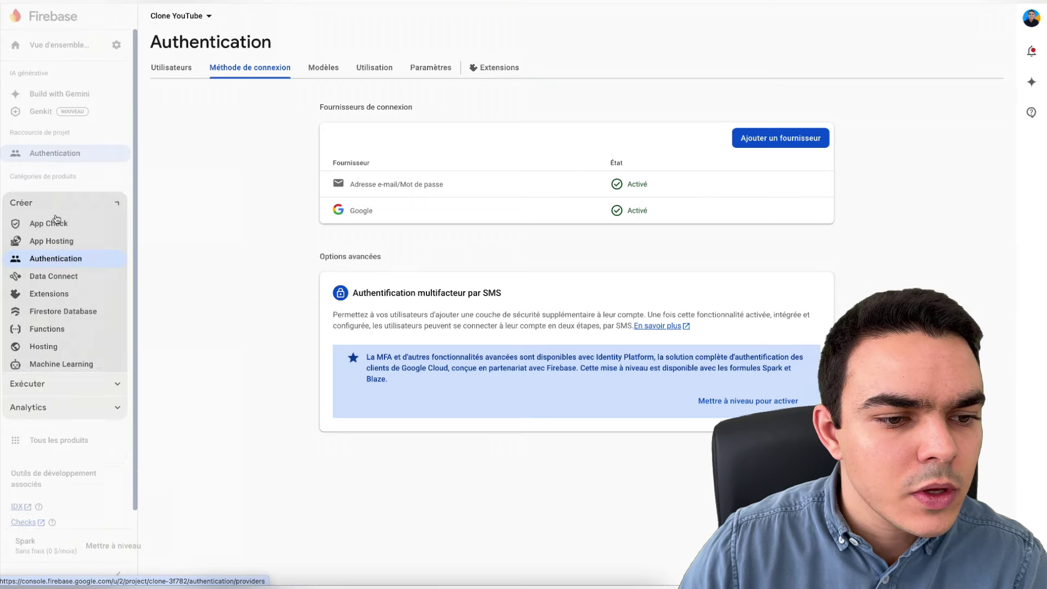
click(71, 311)
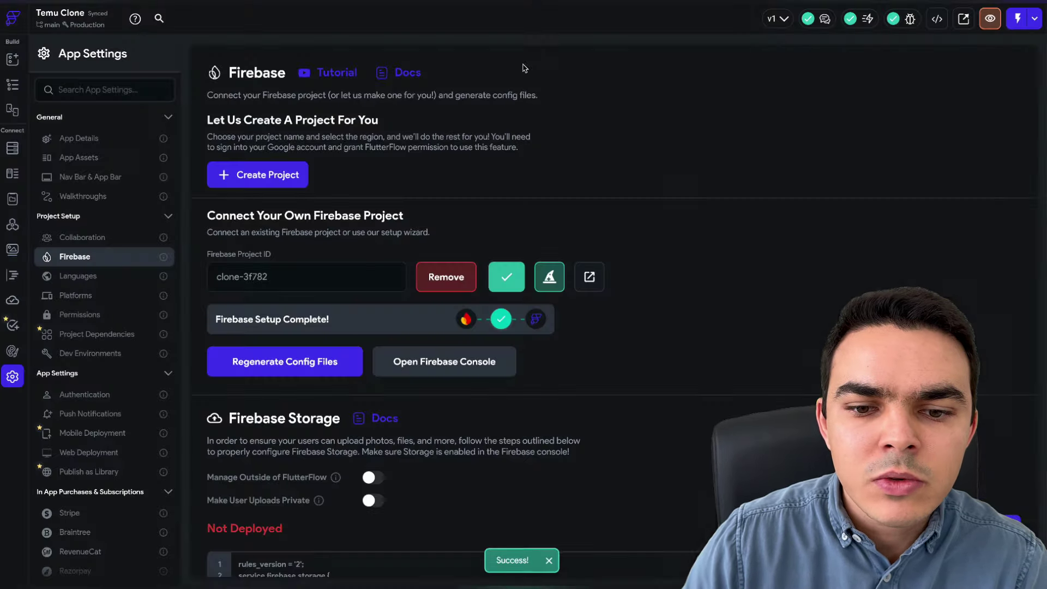
- Create a Firestore users collection prepopulated with default fields like email, display_name, uid and phone_number
click(13, 148)
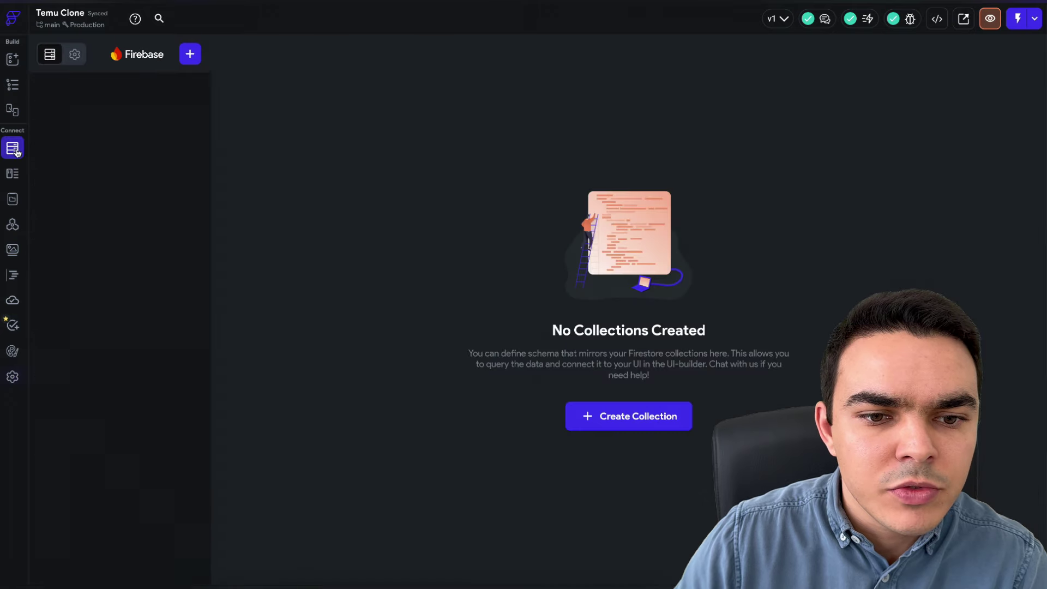
click(627, 419)
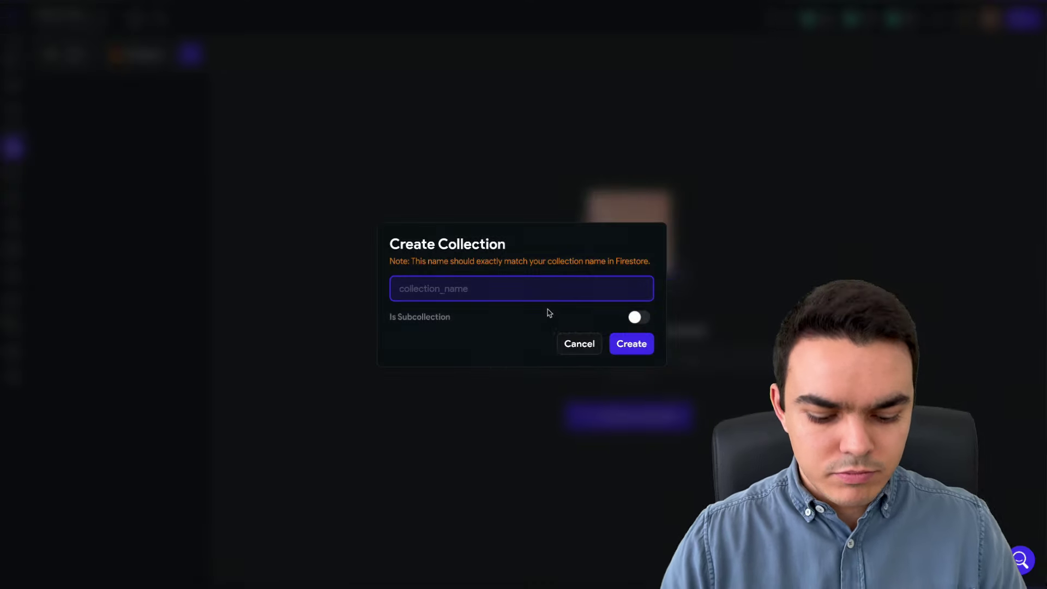
text(users)
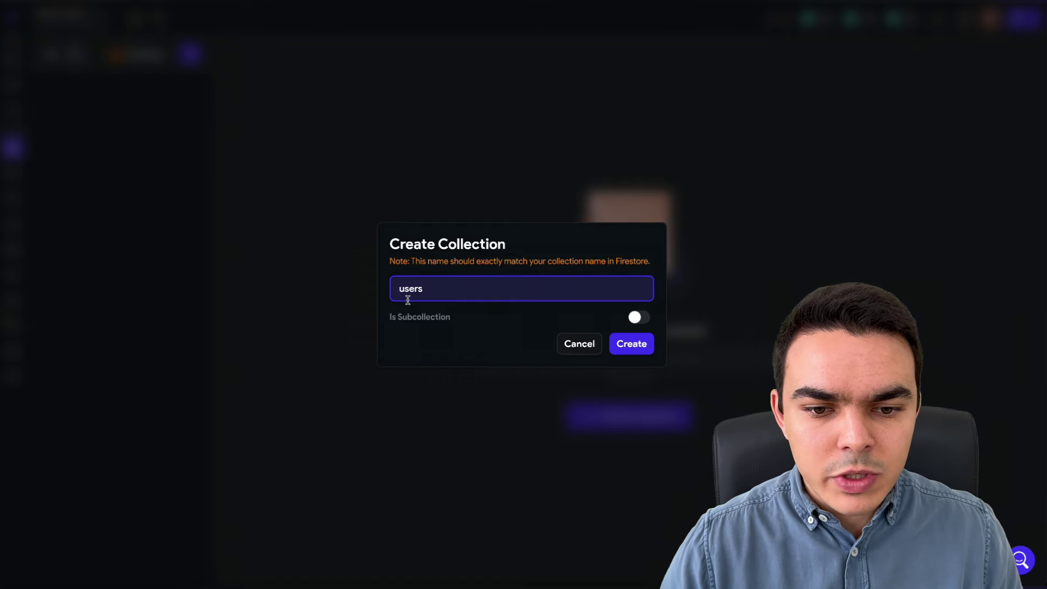
click(637, 349)
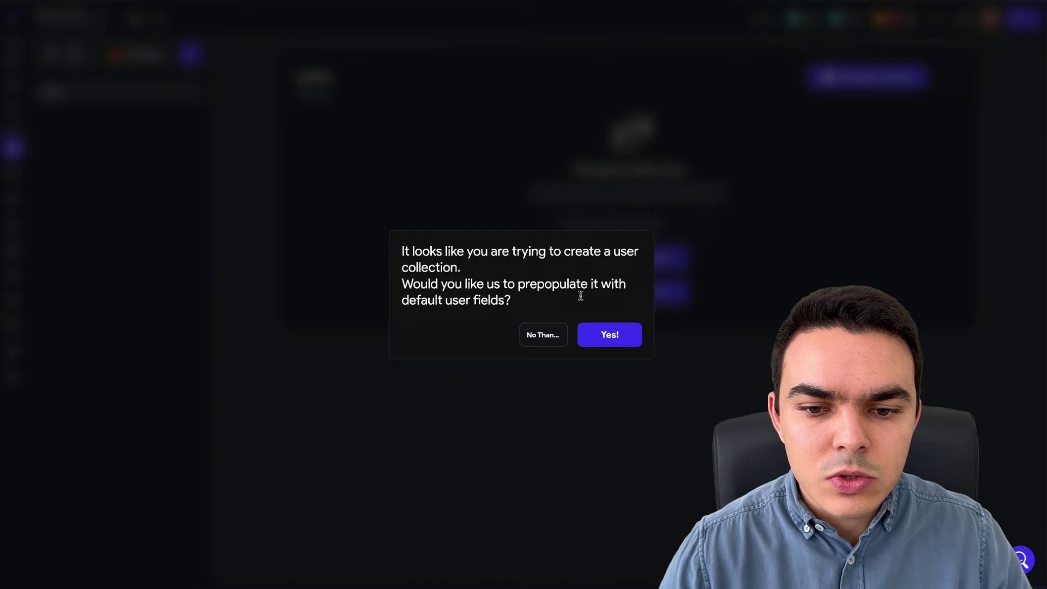
click(612, 344)
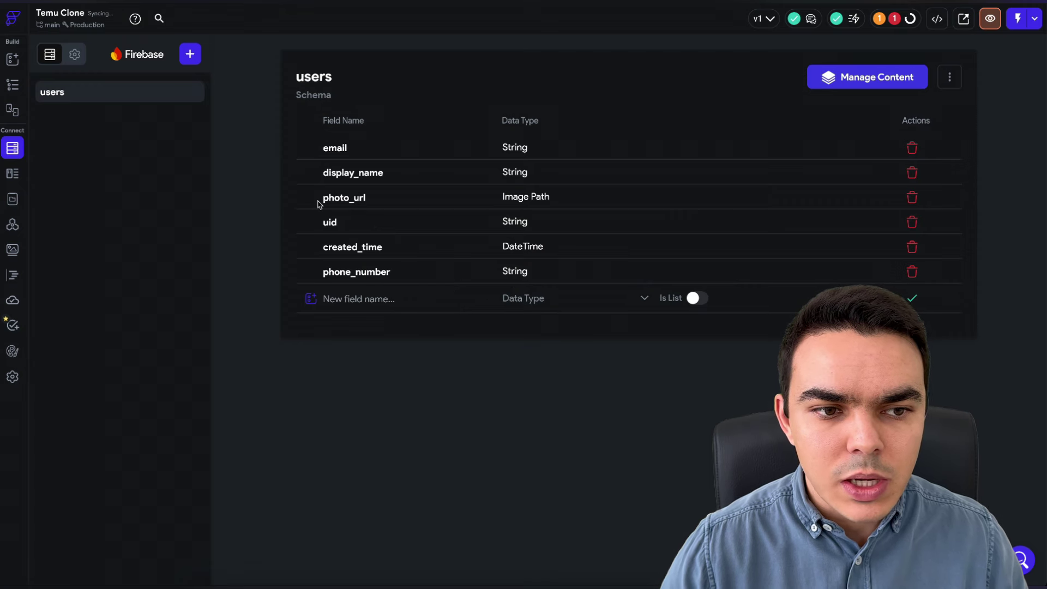
- Enable authentication in App Settings with Firebase as the authentication type
click(13, 377)
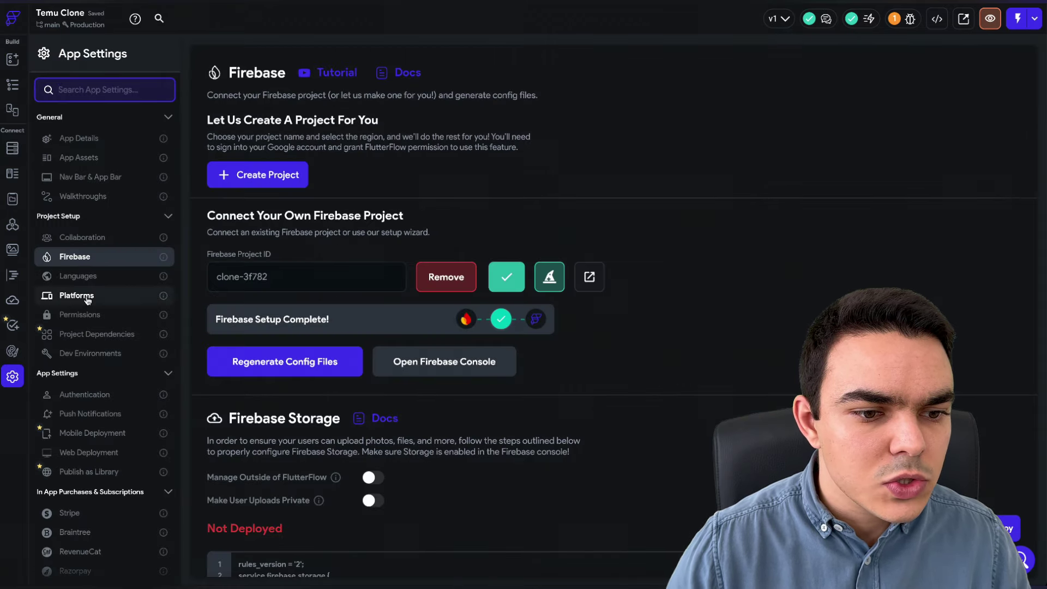
click(114, 396)
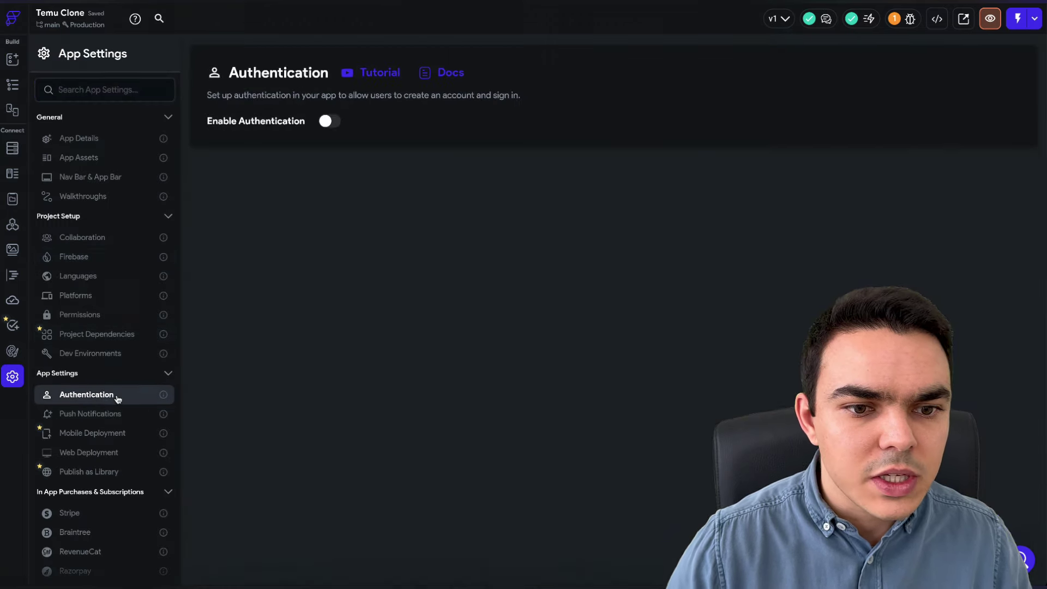
click(334, 120)
click(268, 165)
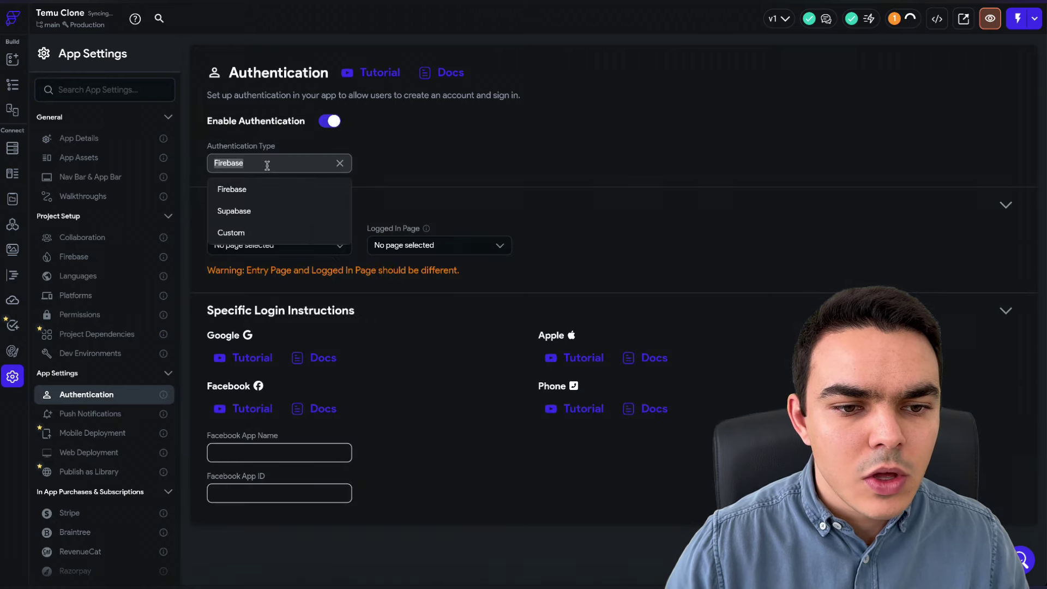
click(265, 247)
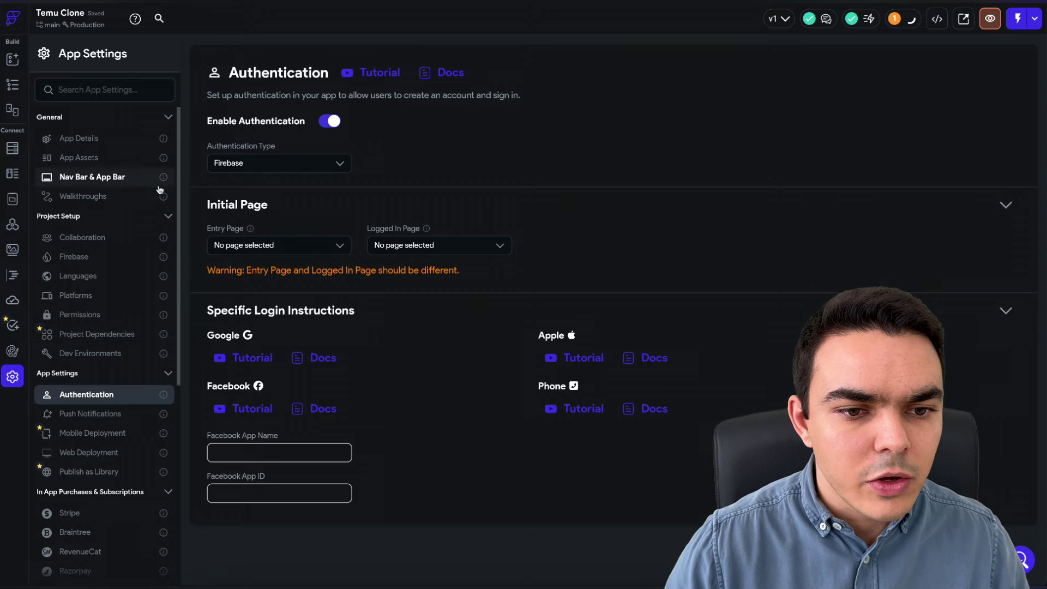
click(12, 84)
- Add a page named LoginPage from the Login 6 auth template using My Theme
right_click(96, 101)
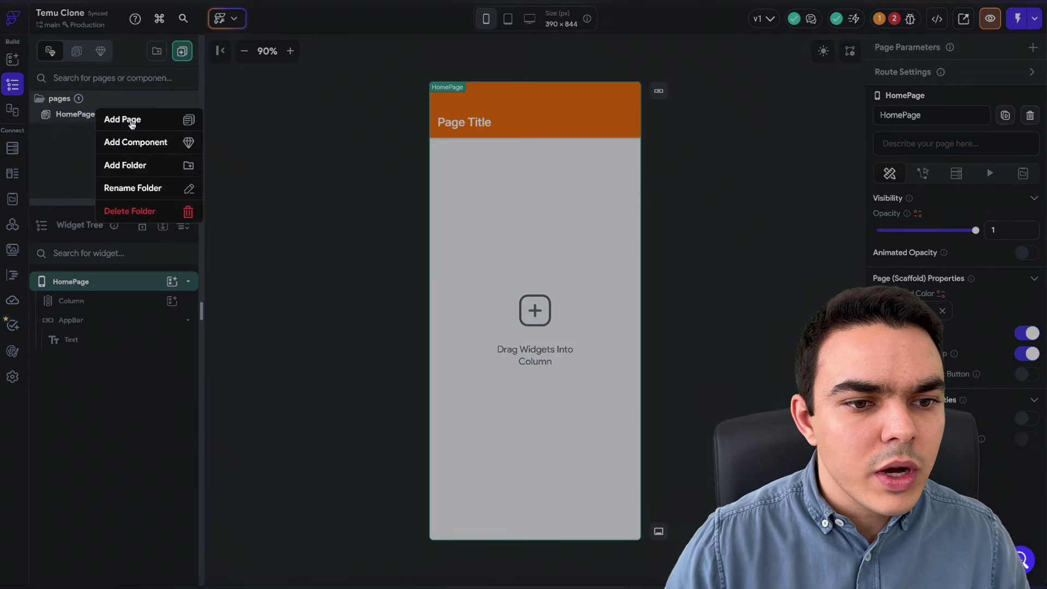
click(134, 120)
click(345, 119)
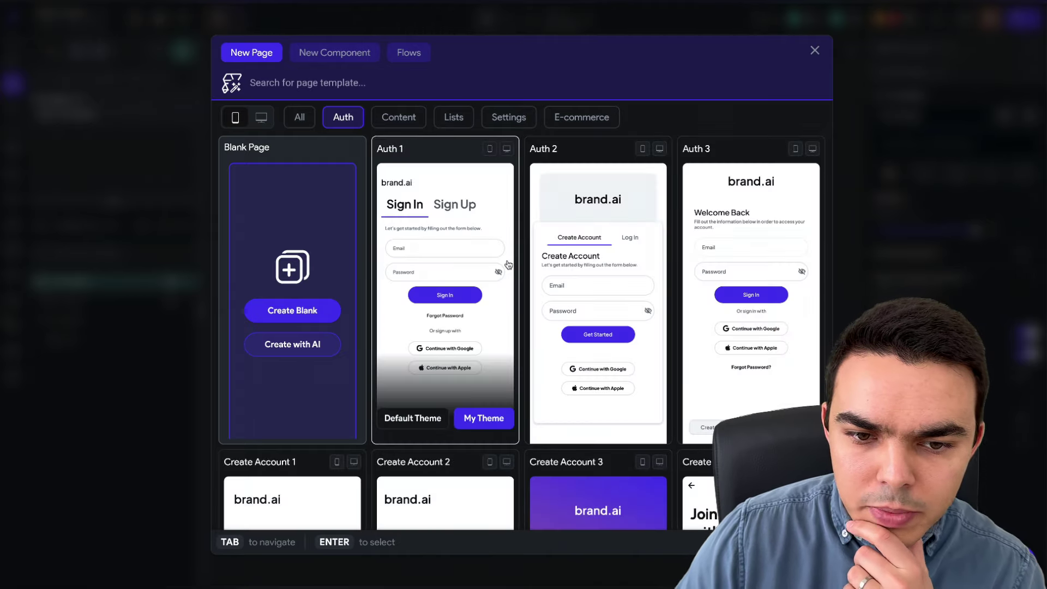
scroll(600, 355, down, 4)
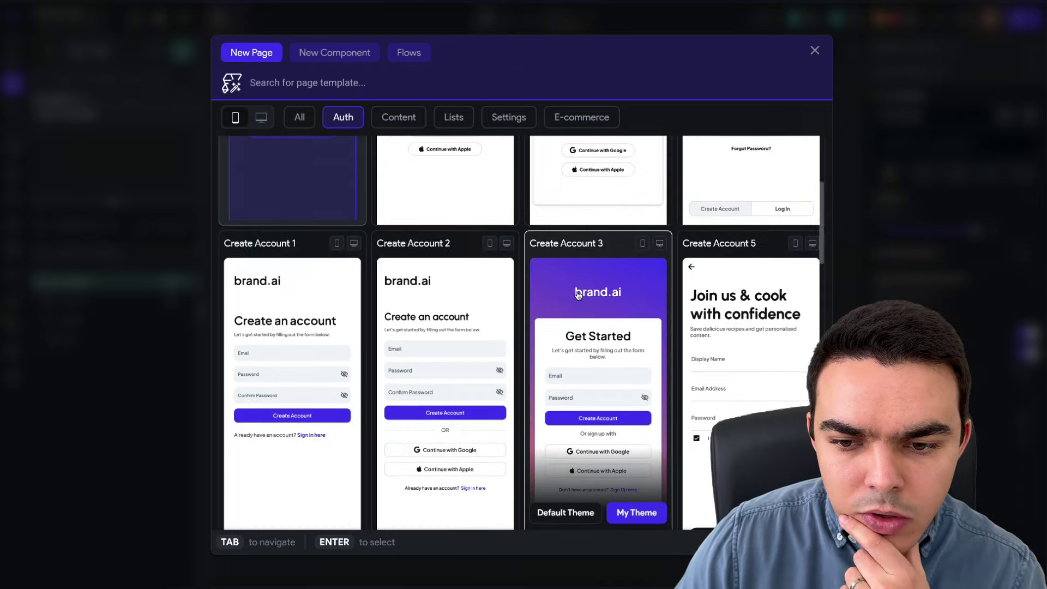
scroll(600, 382, up, 4)
scroll(633, 425, down, 1)
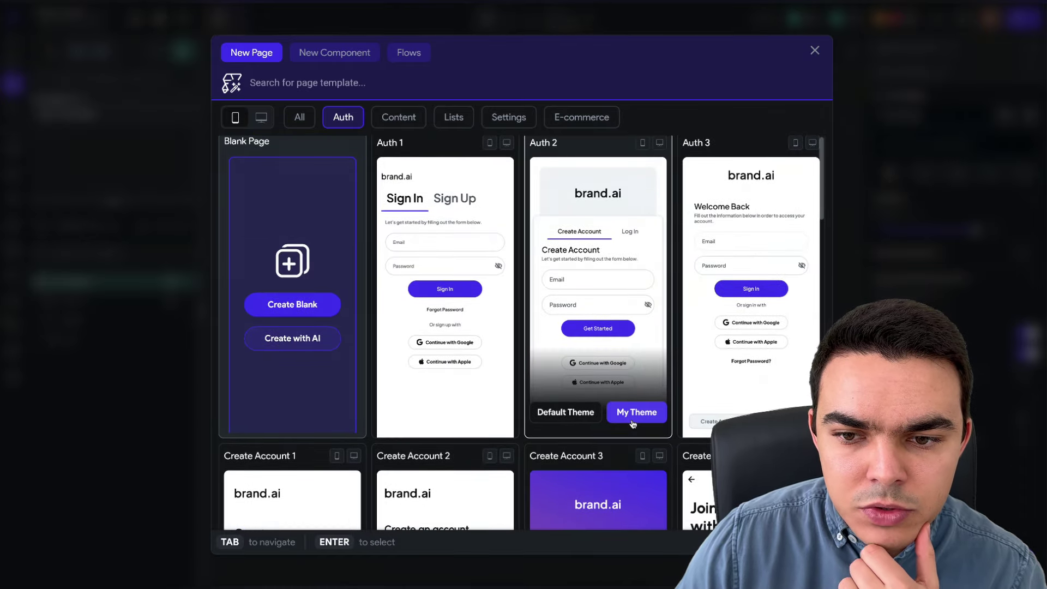
scroll(633, 425, down, 12)
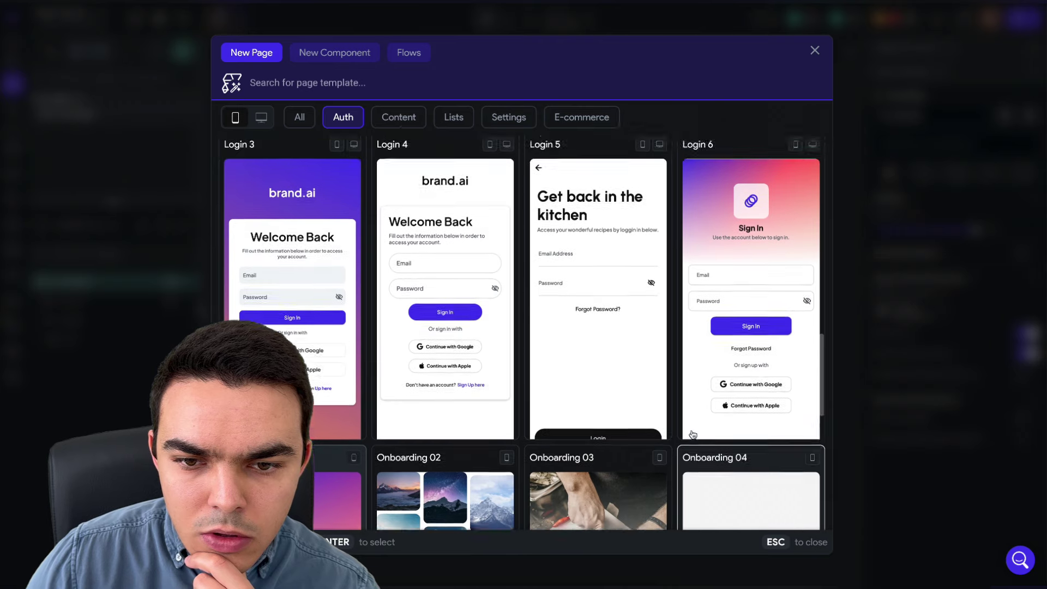
click(720, 432)
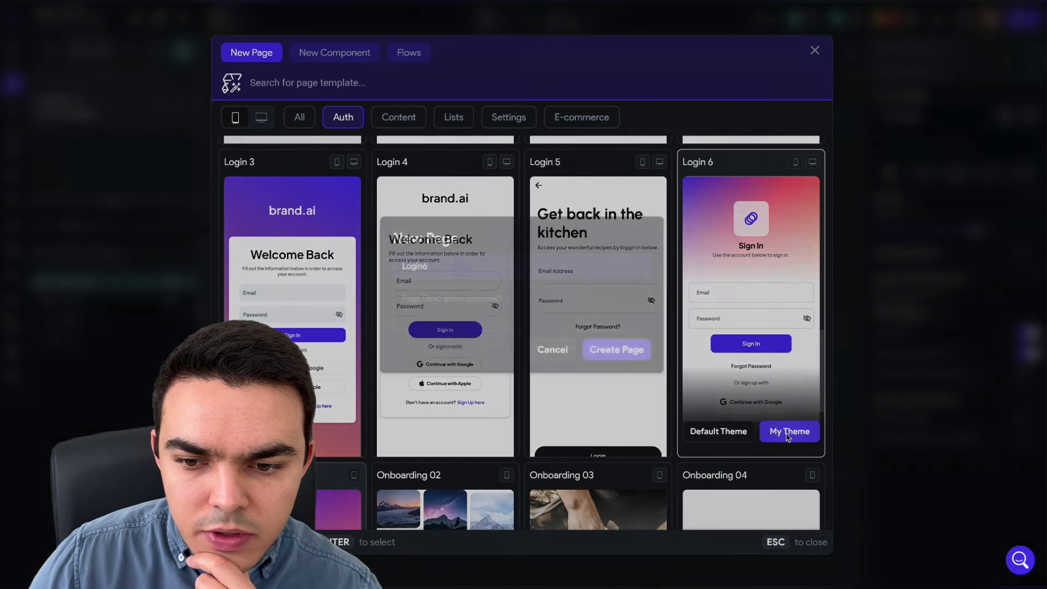
key(BackSpace)
text(Page)
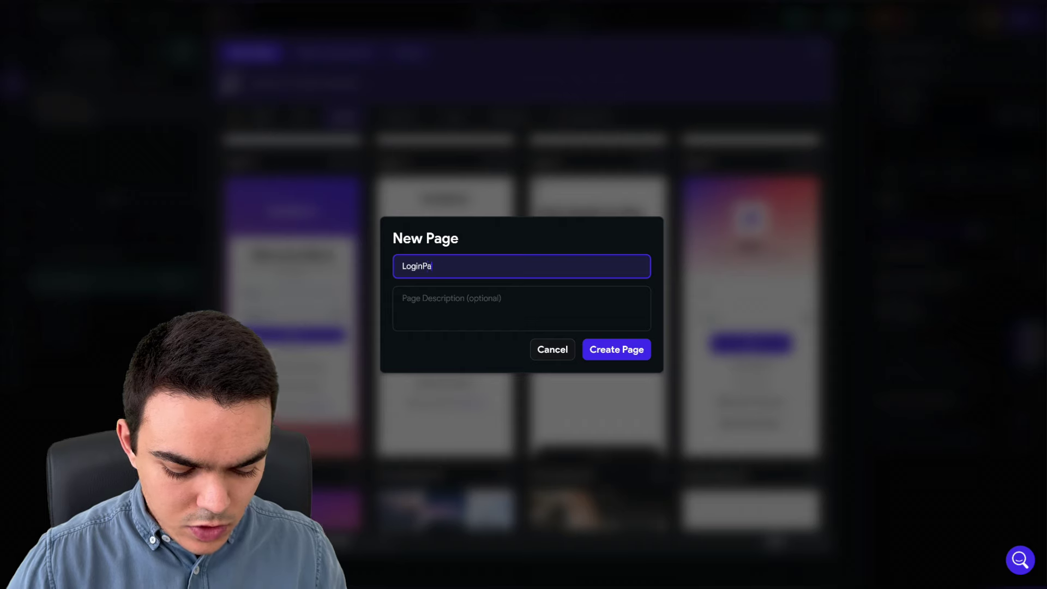
click(618, 352)
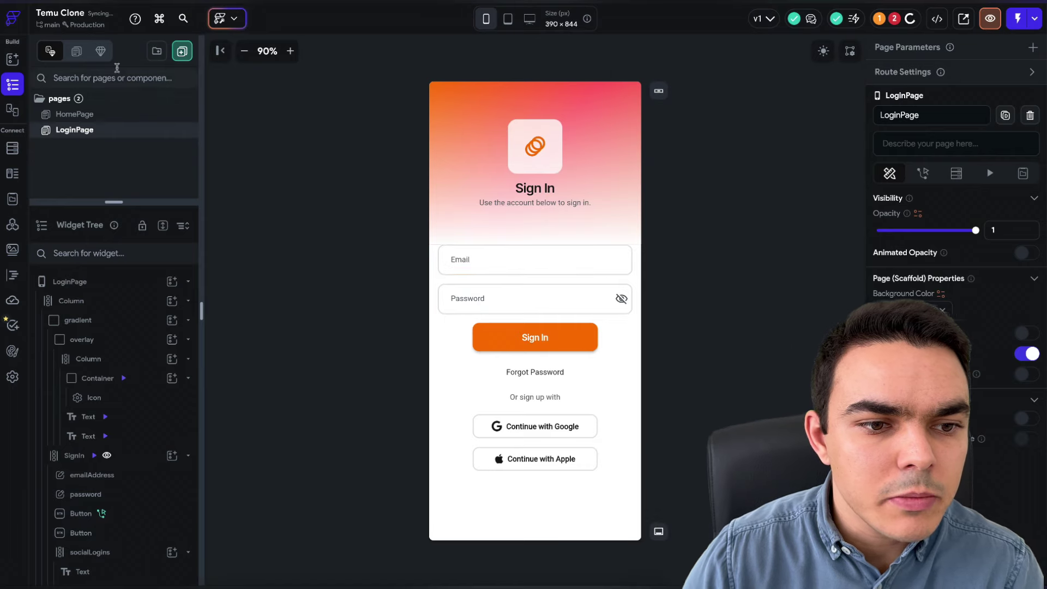
- Replace the placeholder icon with an Image widget showing the unnamed.png TEMU logo asset
click(531, 146)
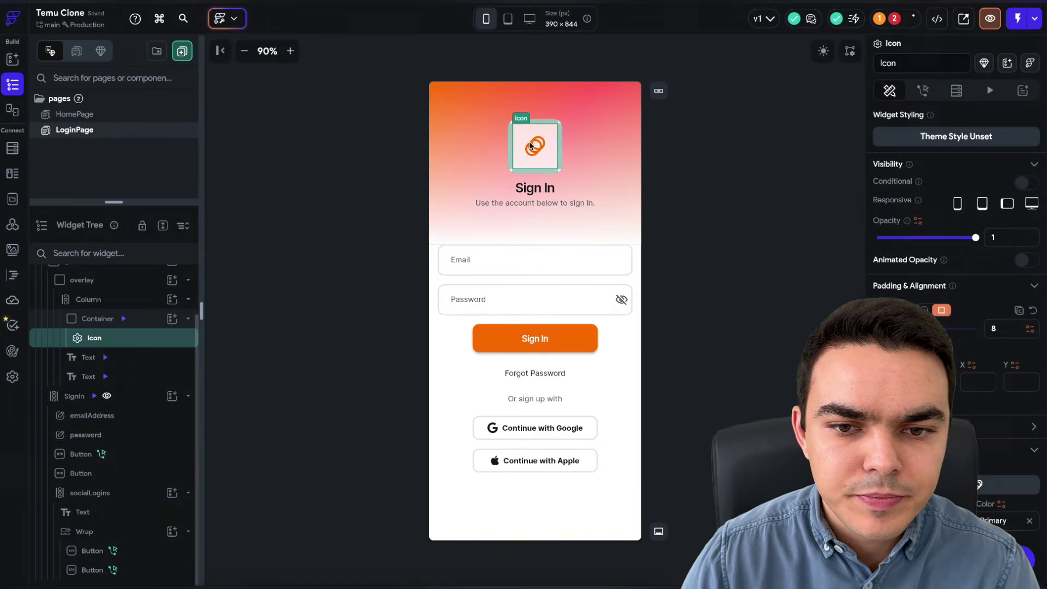
key(Delete)
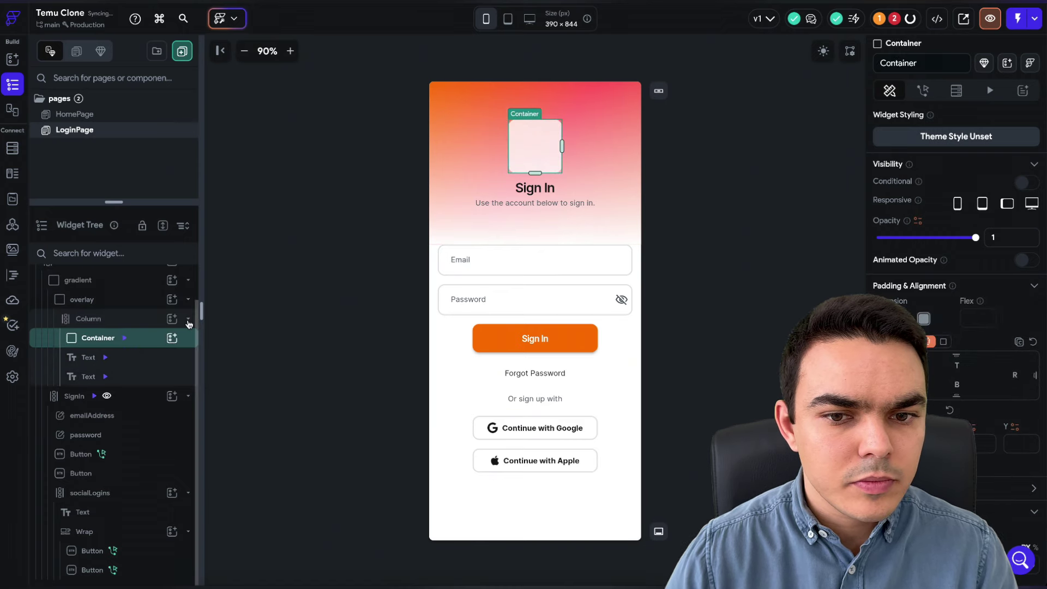
click(172, 338)
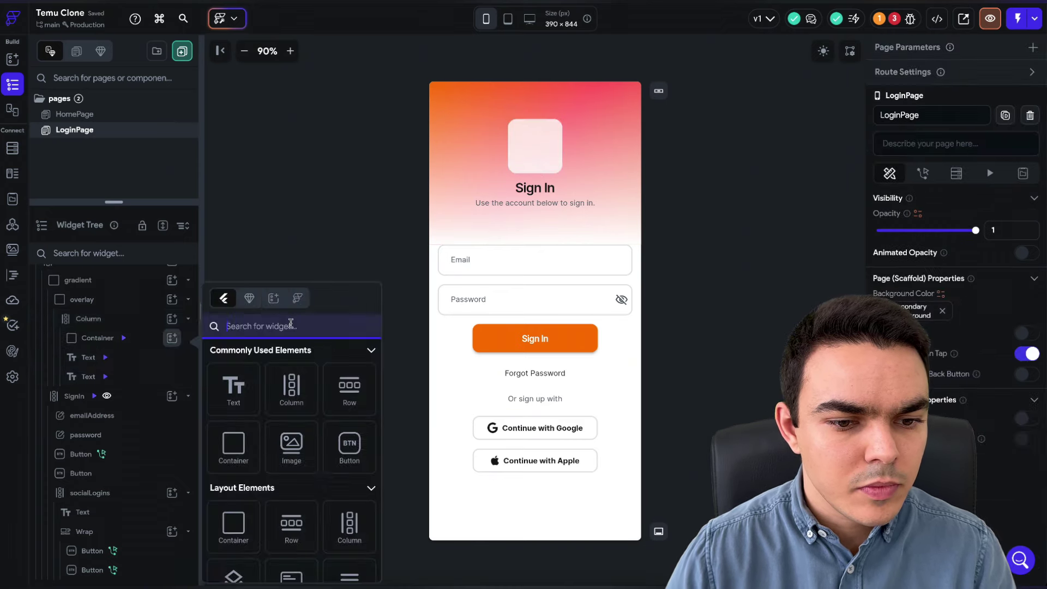
text(image)
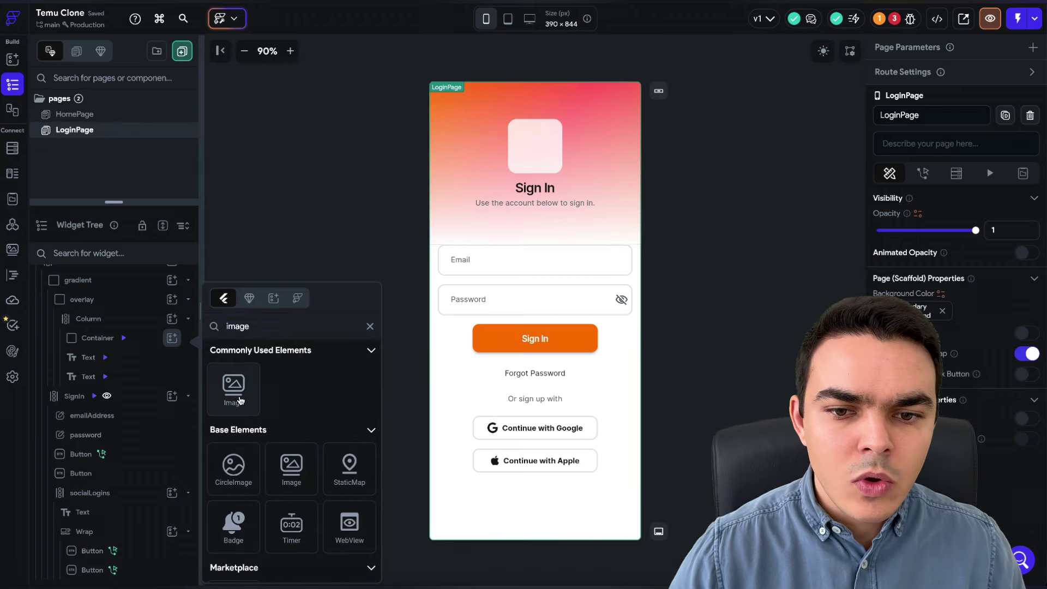
click(234, 386)
scroll(928, 325, down, 6)
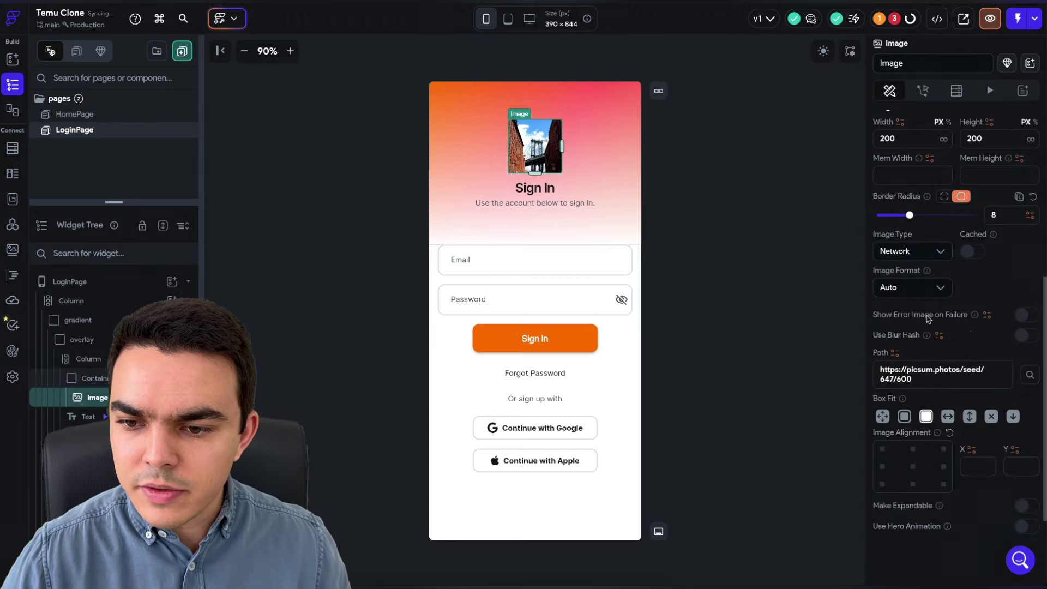
click(910, 250)
click(906, 299)
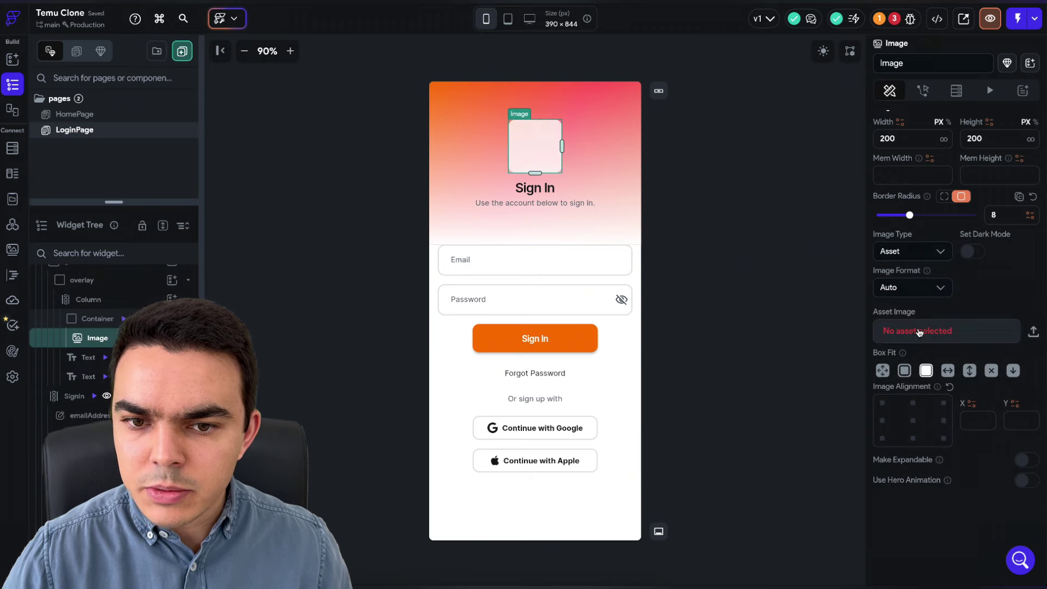
click(922, 331)
click(928, 398)
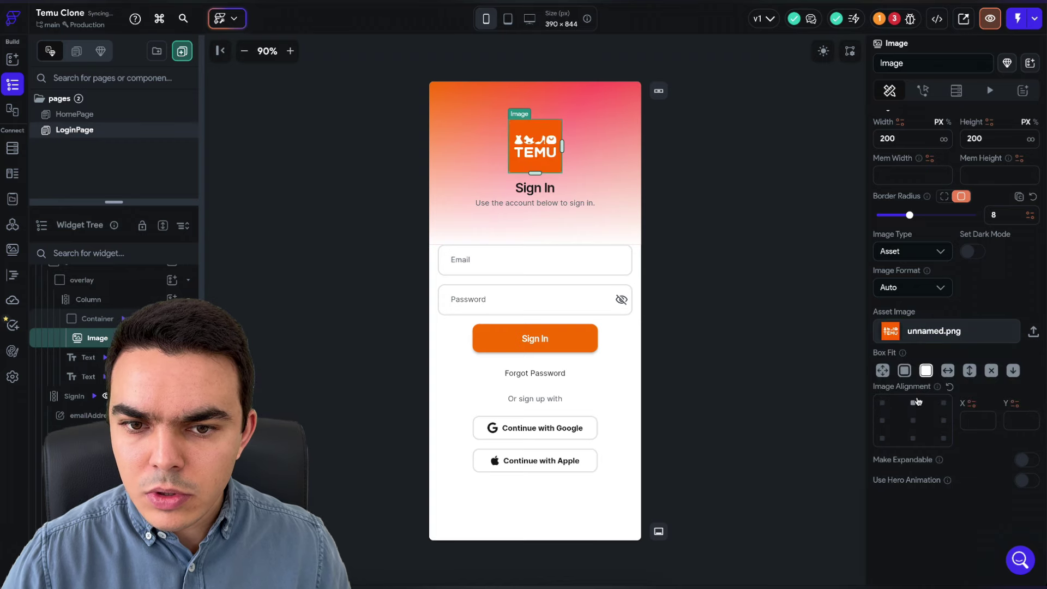
- Inspect the Continue with Google button's on-tap actions
click(747, 329)
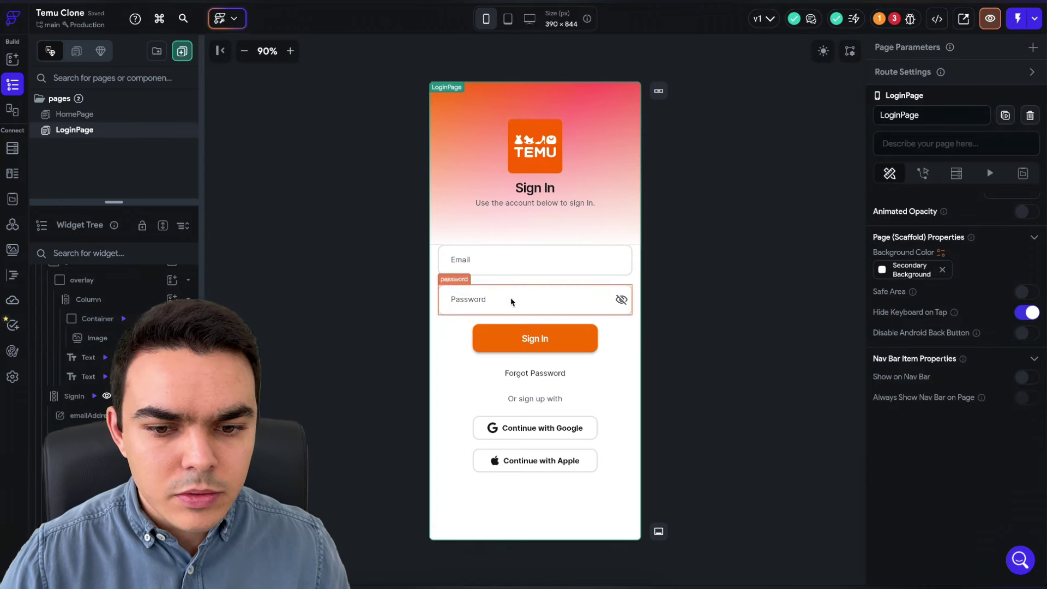
click(544, 427)
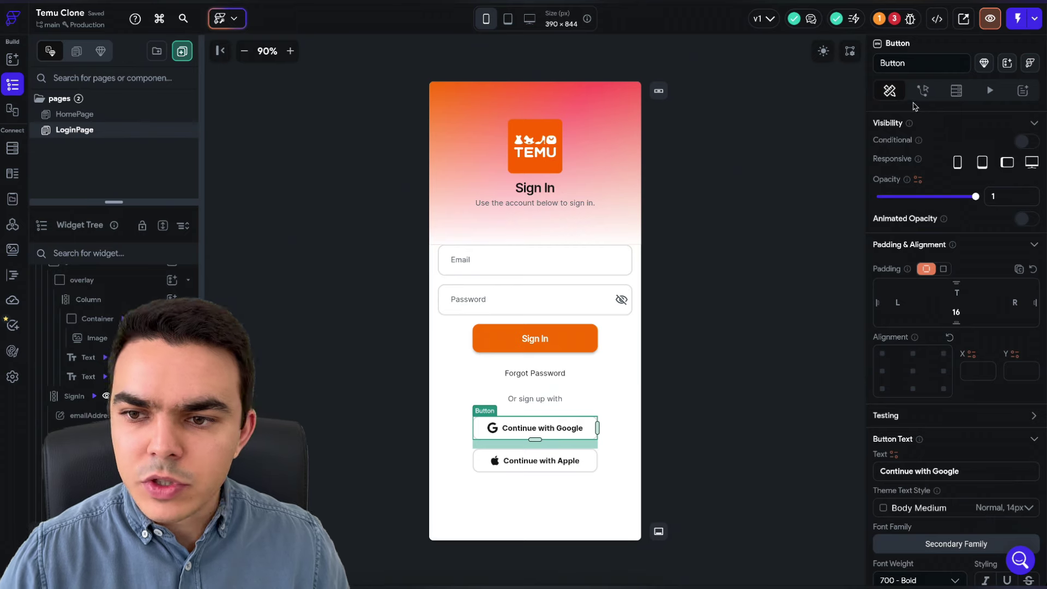
click(922, 92)
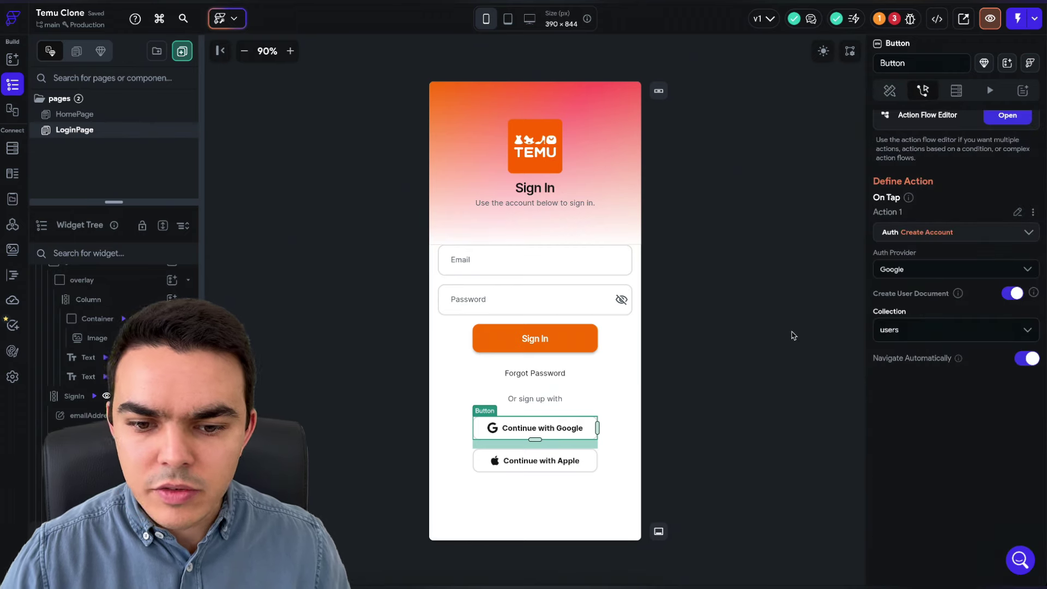
click(790, 334)
- Delete the Email, Password, Forgot Password, 'Or sign up with' and Continue with Apple widgets
click(542, 267)
key(Delete)
click(540, 268)
key(Delete)
click(541, 266)
key(Delete)
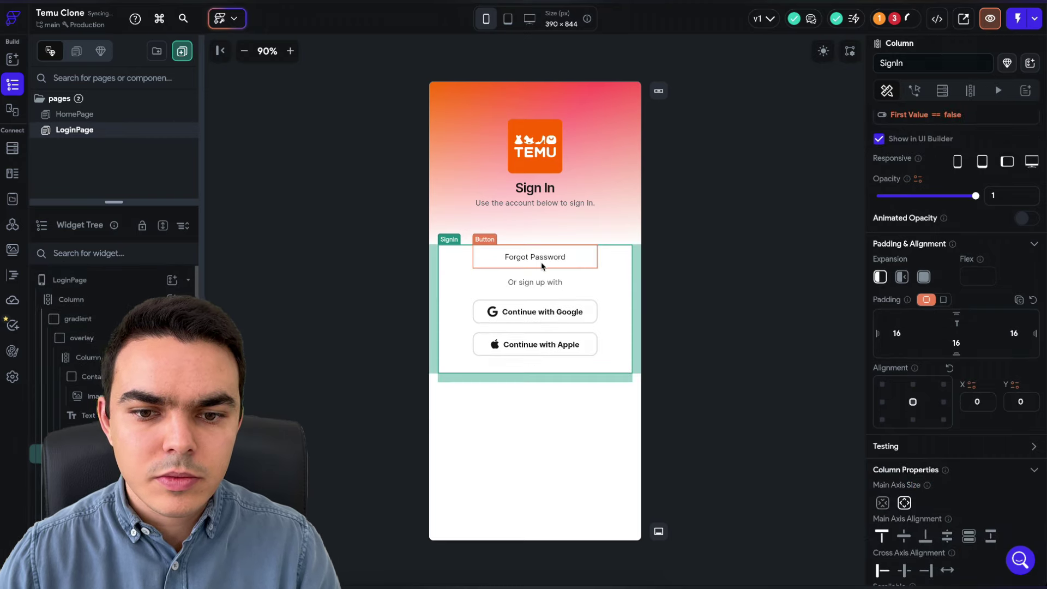
click(542, 265)
key(Delete)
click(540, 289)
key(Delete)
click(535, 187)
click(730, 208)
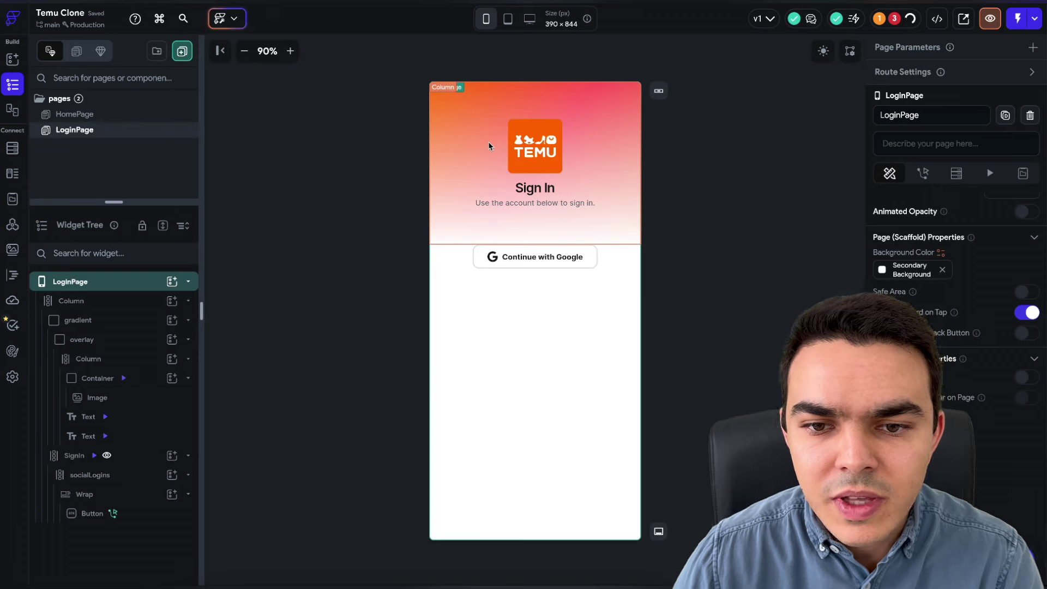
click(319, 262)
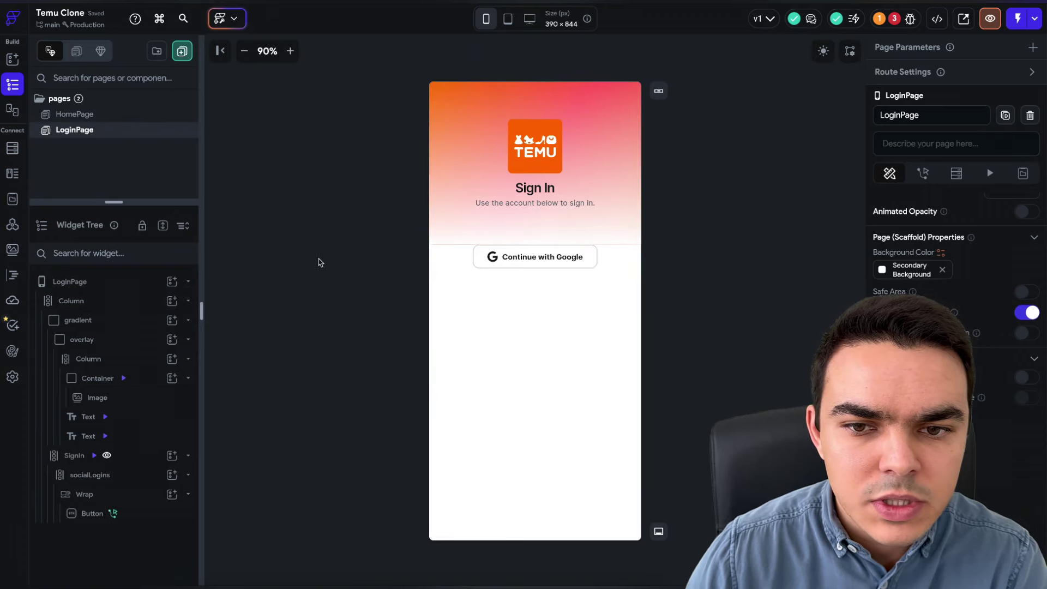
- Set LoginPage as the entry page and HomePage as the logged-in page, then show Firestore
click(12, 376)
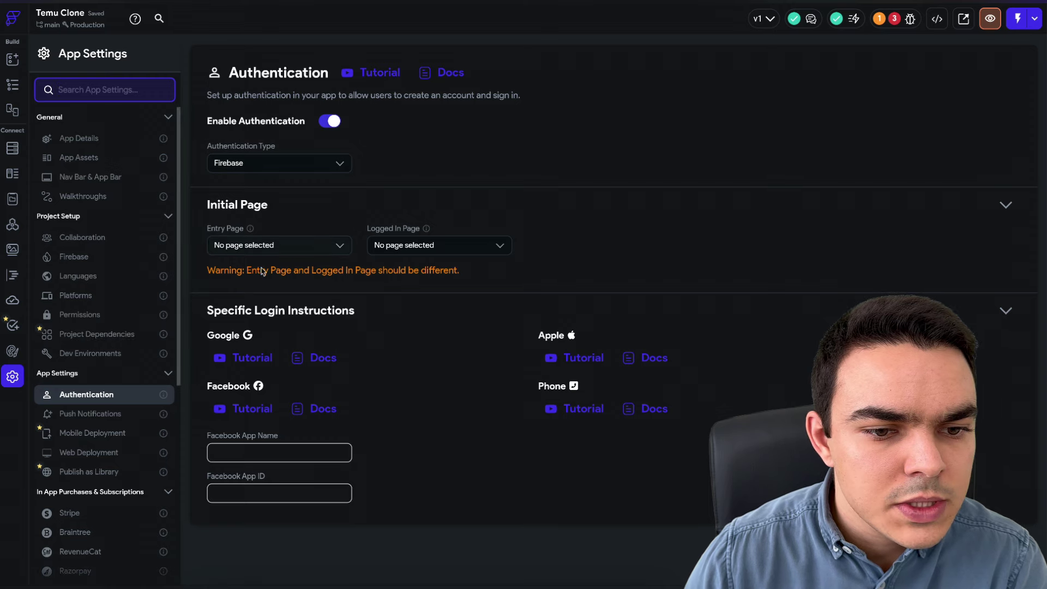
click(238, 247)
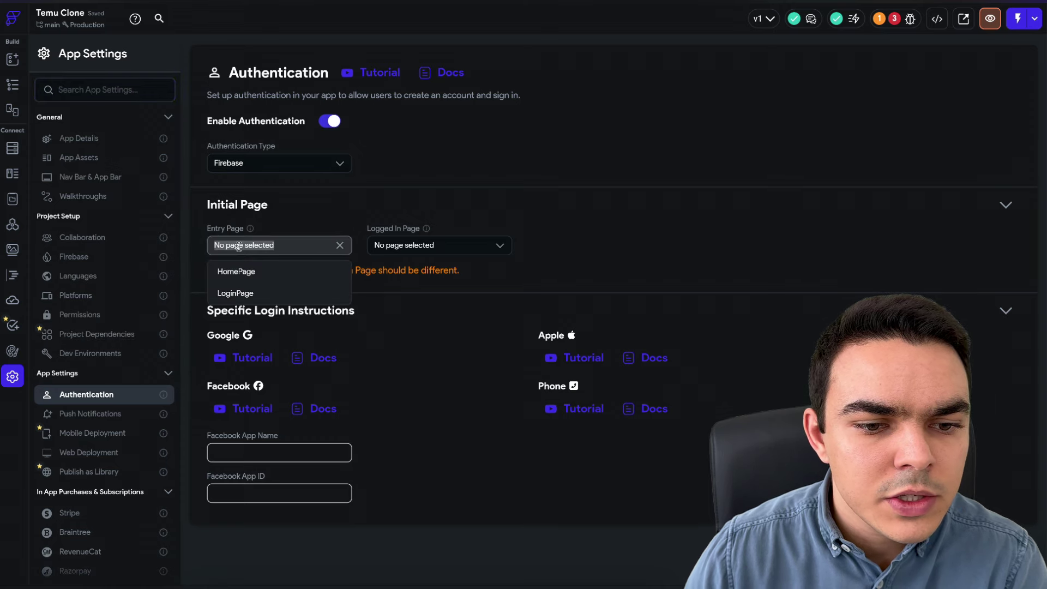
click(251, 294)
click(408, 248)
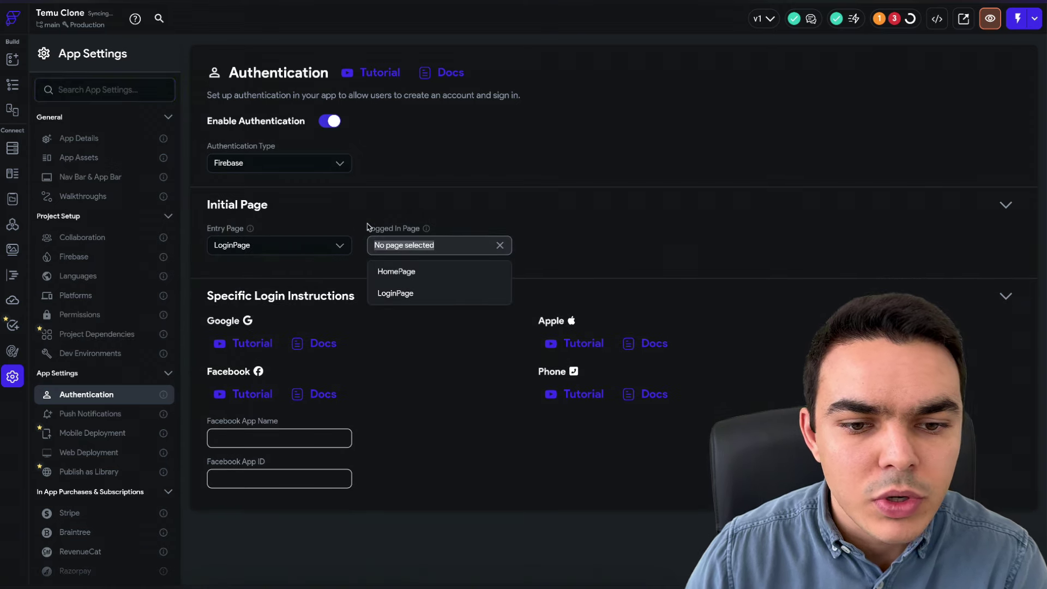
click(398, 271)
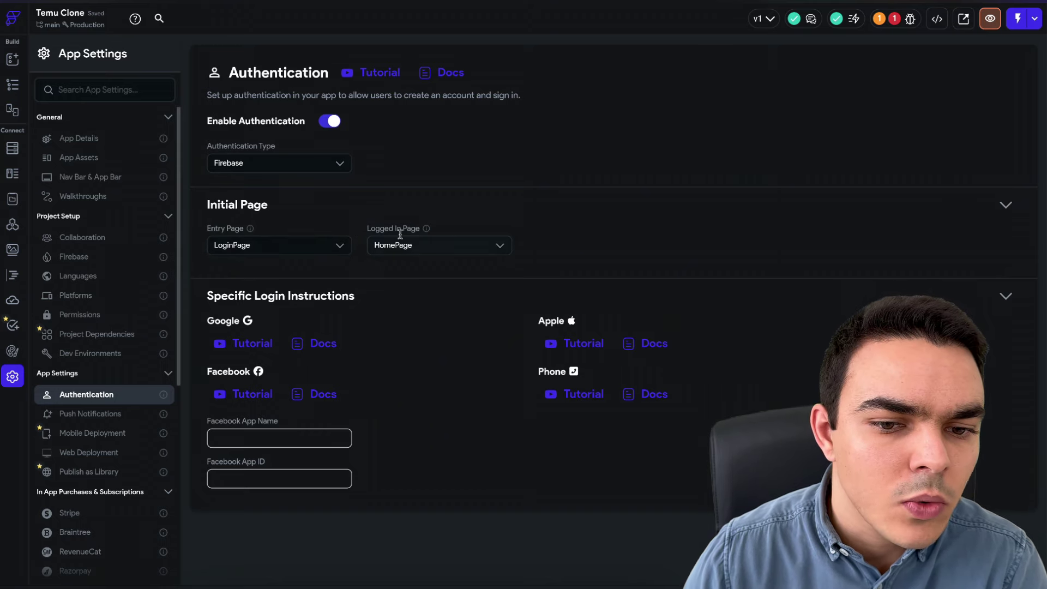
click(13, 149)
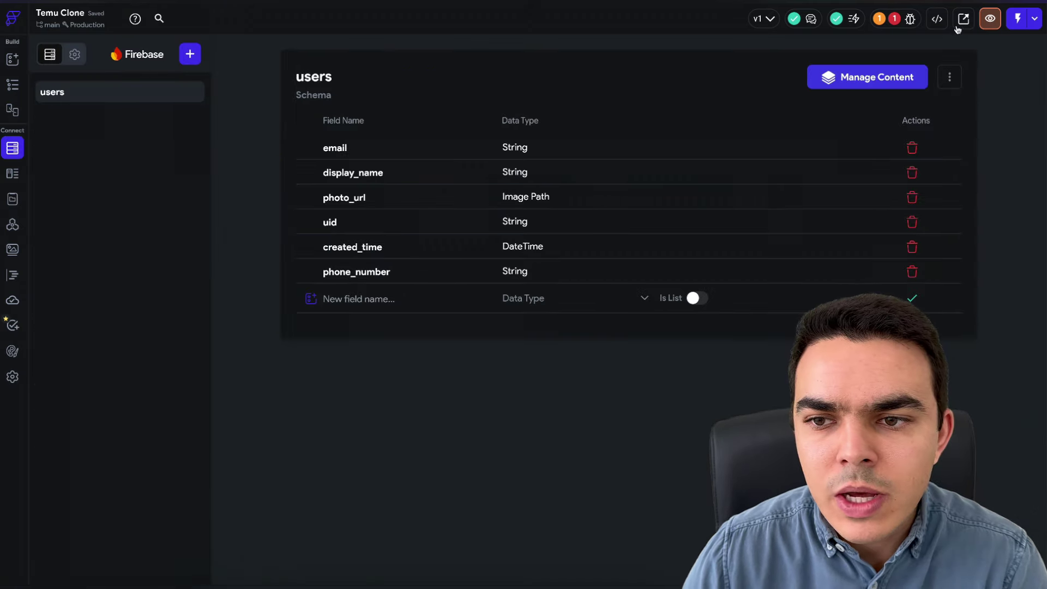
- Turn off conditional visibility on the SignIn column to clear the Property Override error, then start Test Mode
click(910, 19)
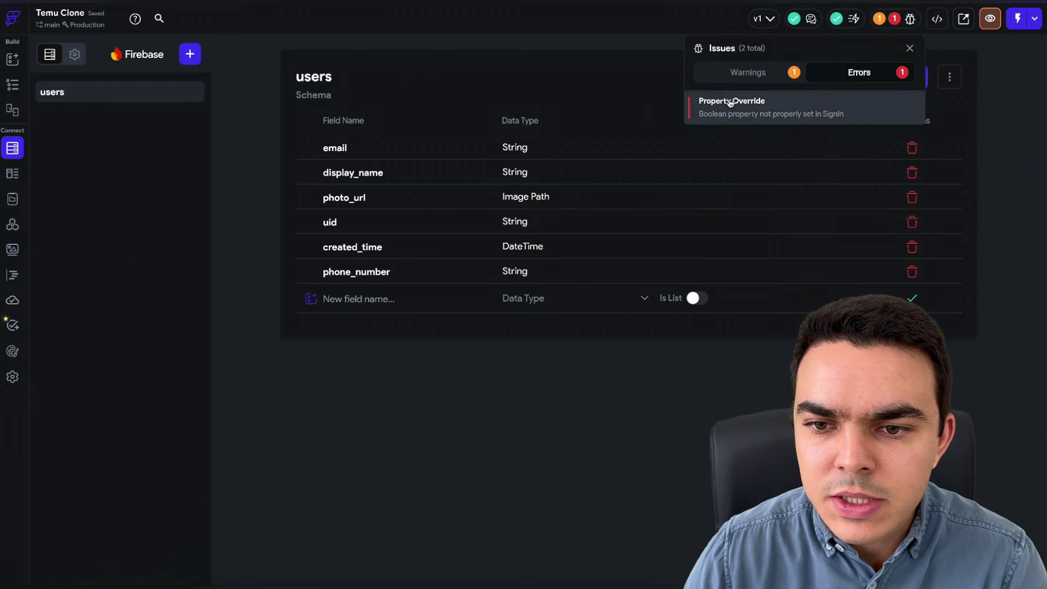
click(730, 103)
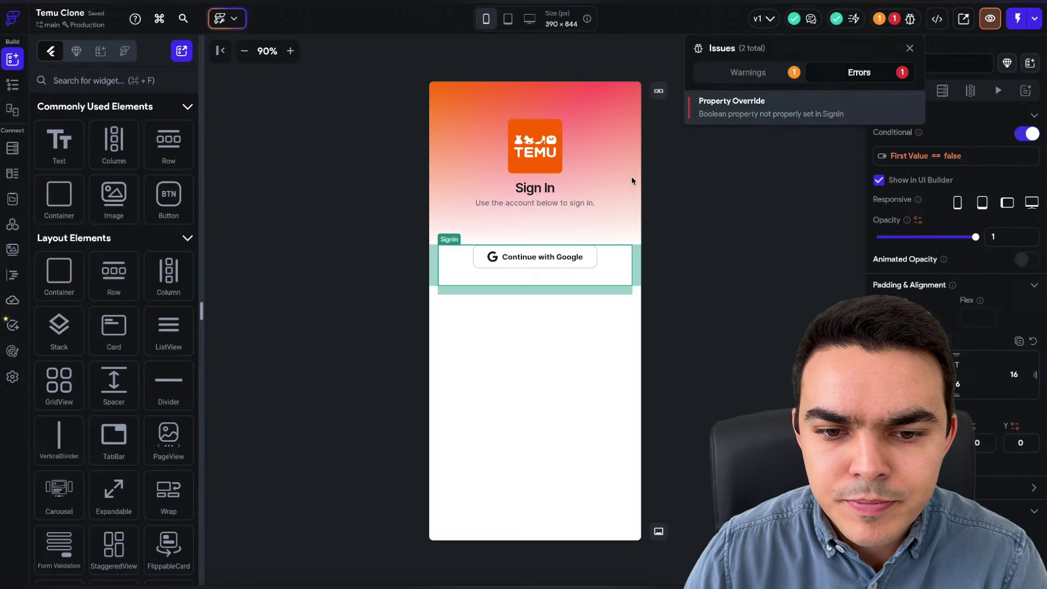
click(919, 160)
click(1019, 135)
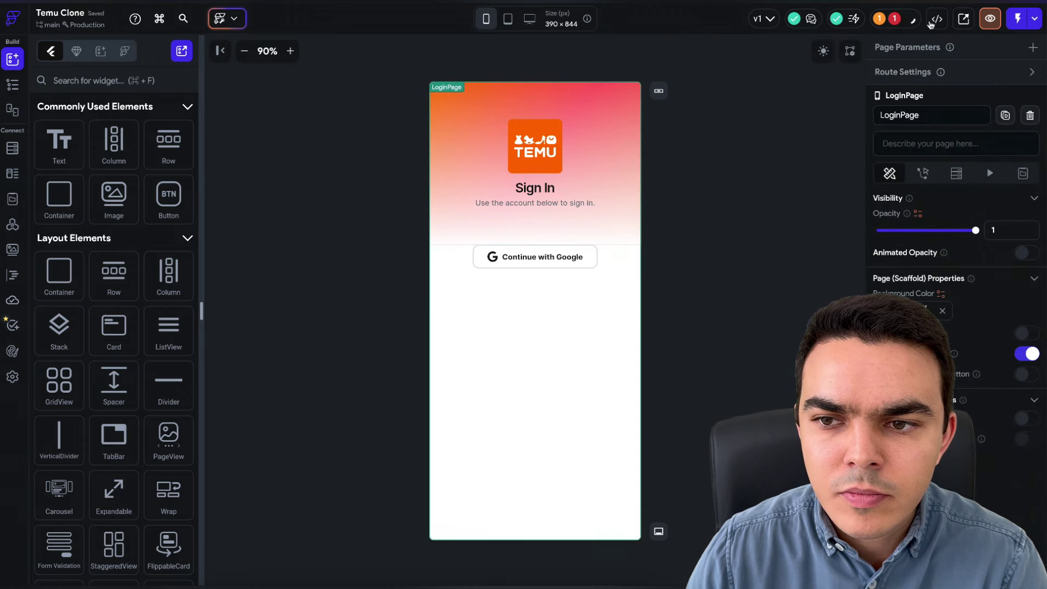
click(908, 19)
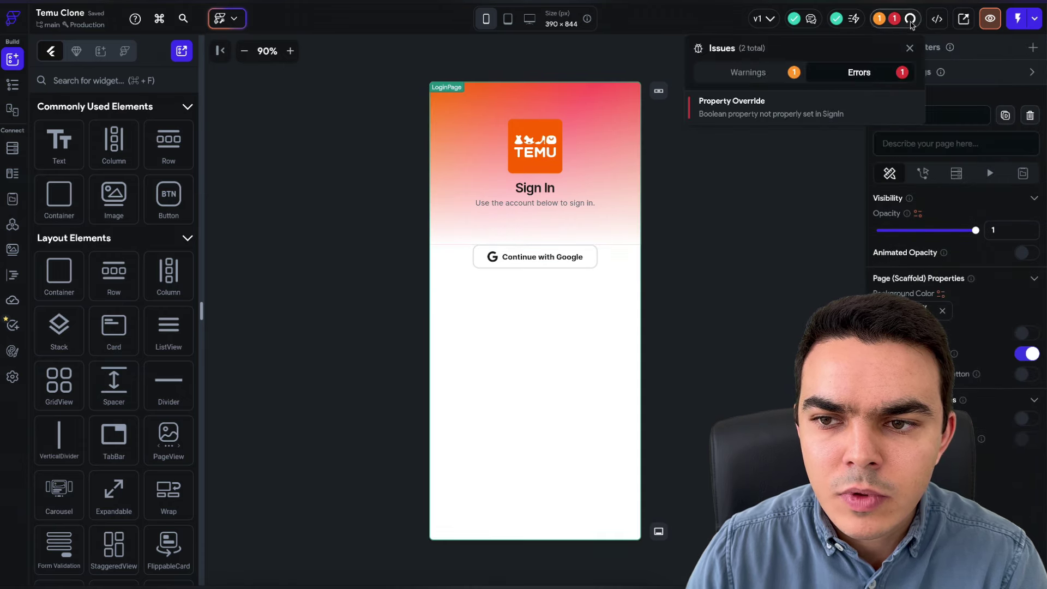
click(783, 172)
click(1017, 21)
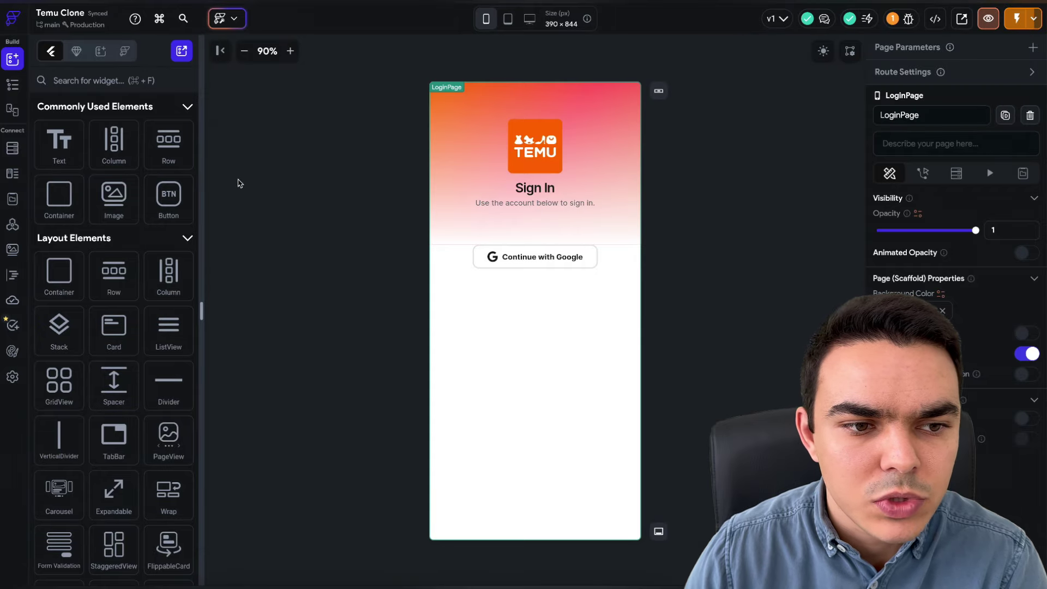
- Dismiss a new-collection prompt and look through the users collection actions and AI tools
click(12, 148)
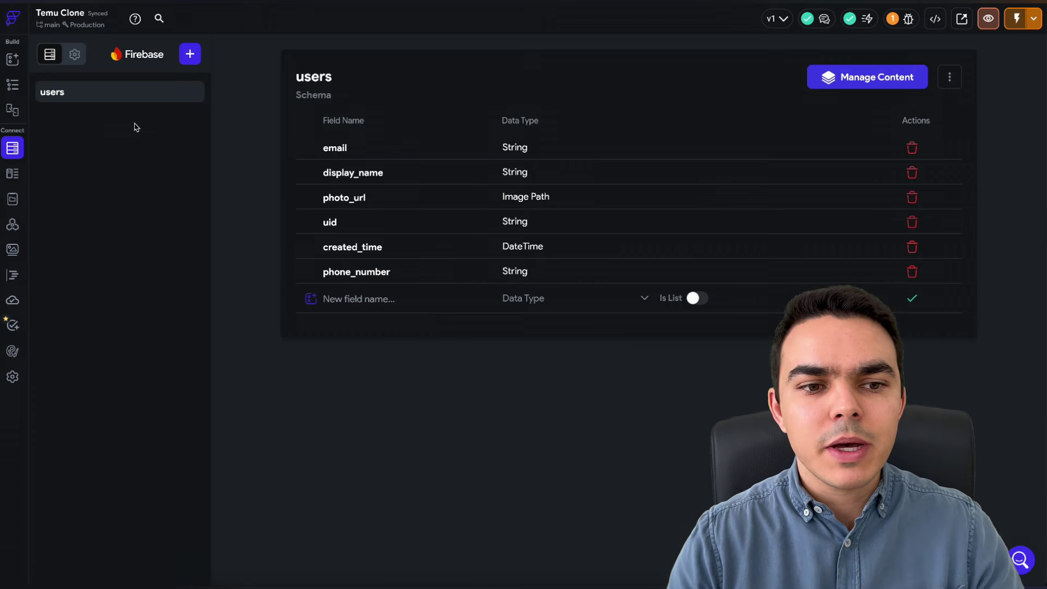
click(190, 54)
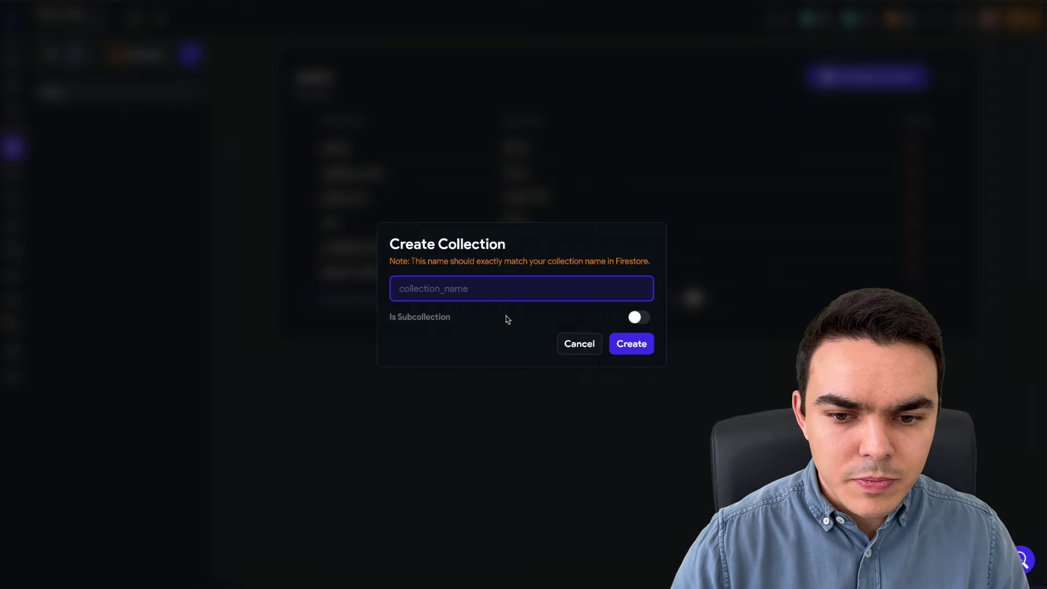
click(581, 350)
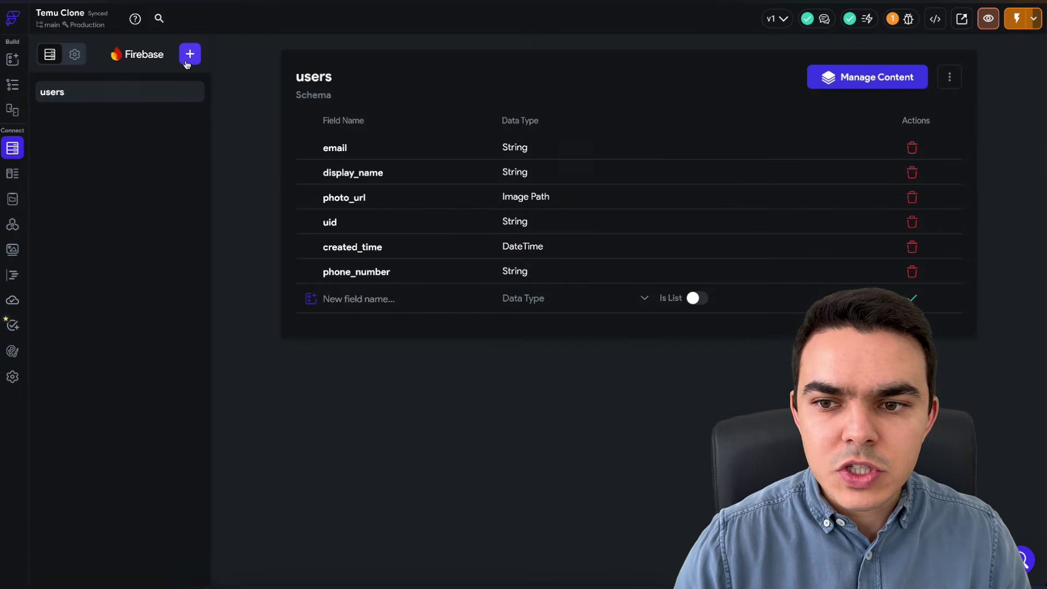
click(949, 74)
click(602, 66)
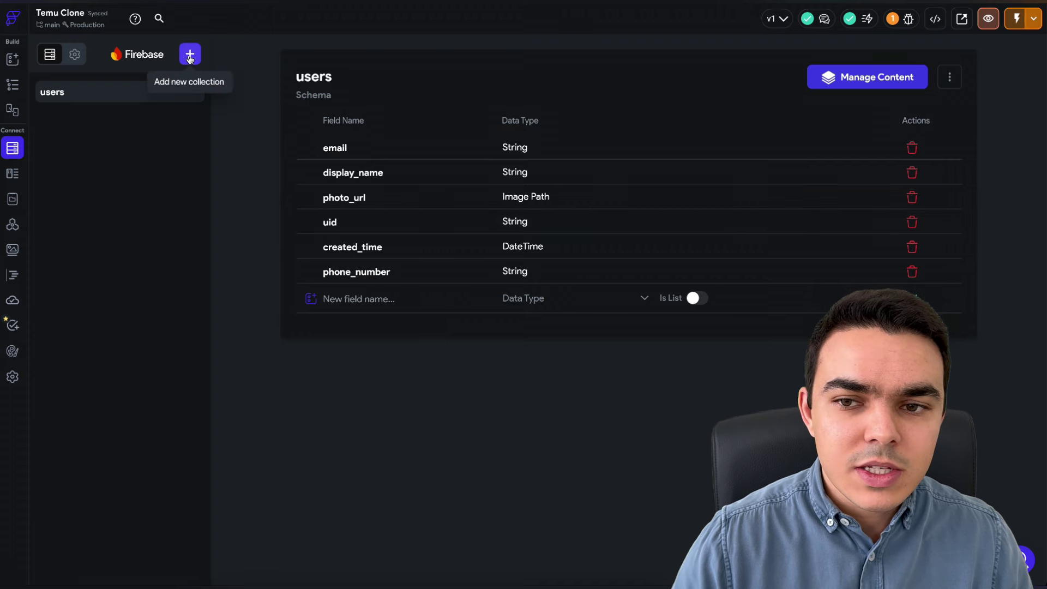
click(12, 84)
click(226, 18)
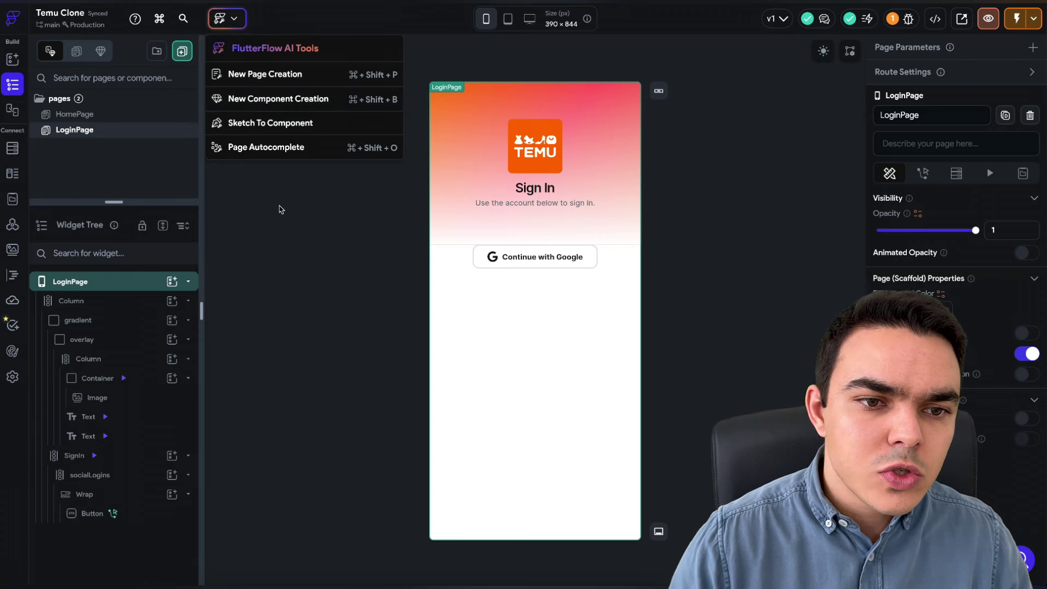
- Create a new Firestore collection named products
click(12, 148)
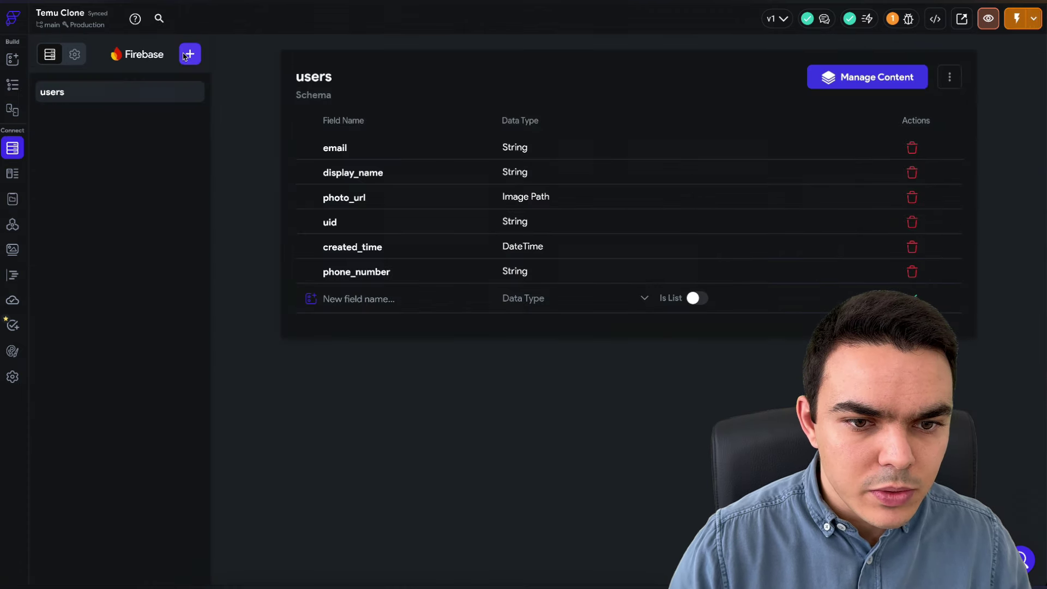
click(190, 53)
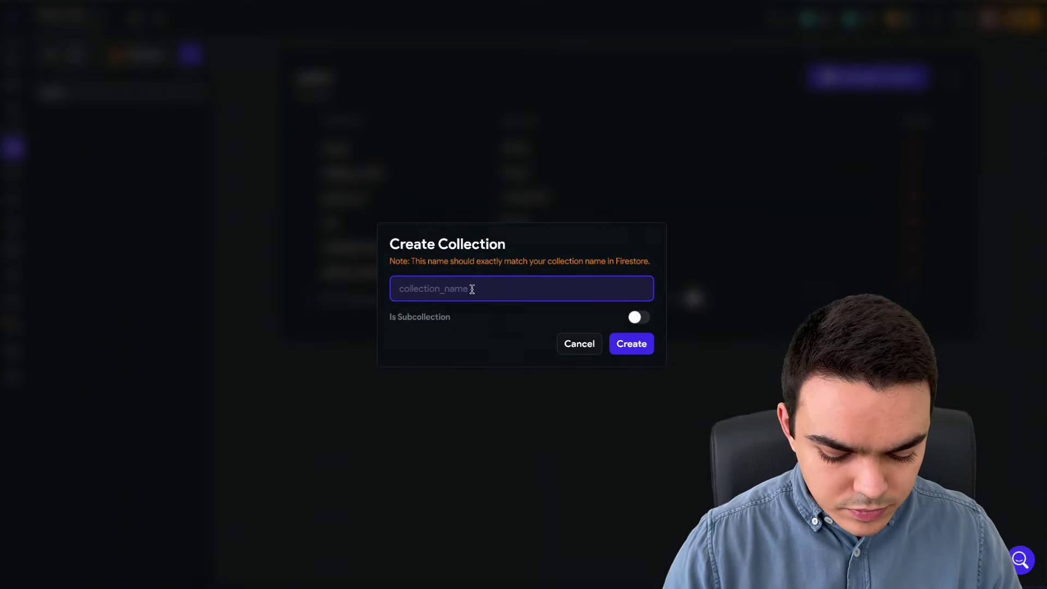
text(products)
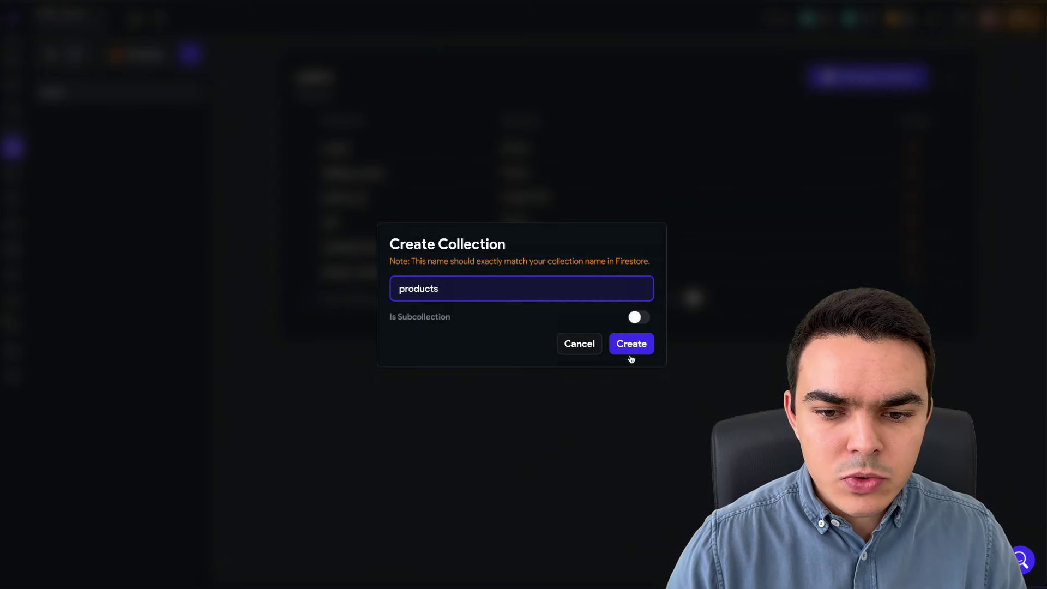
click(632, 349)
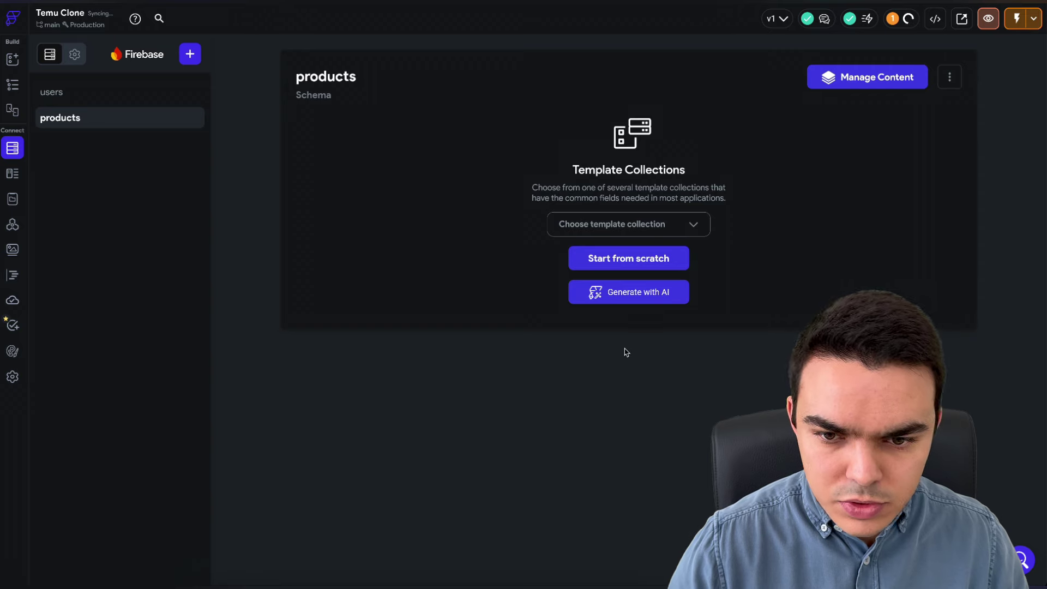
- Generate the products fields with AI from the prompt 'products field for an ecommerce app'
click(624, 292)
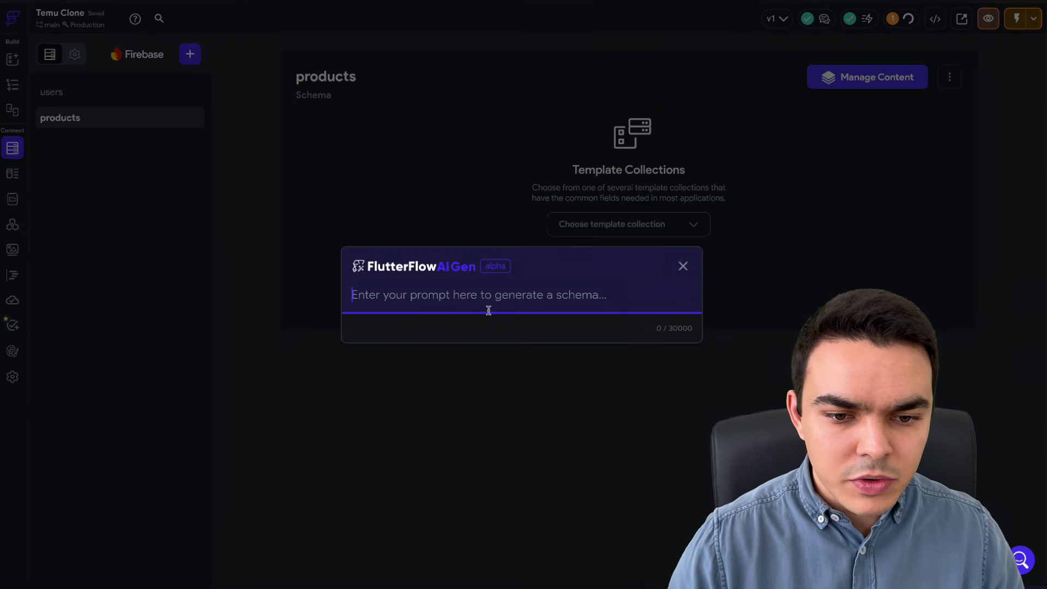
text(producst fiel)
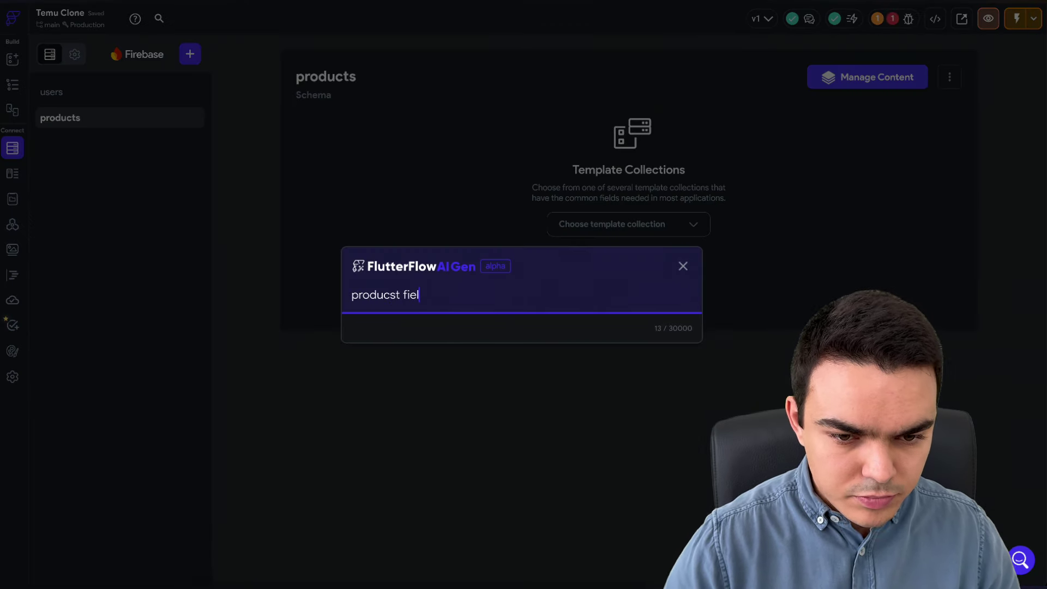
text(d for a )
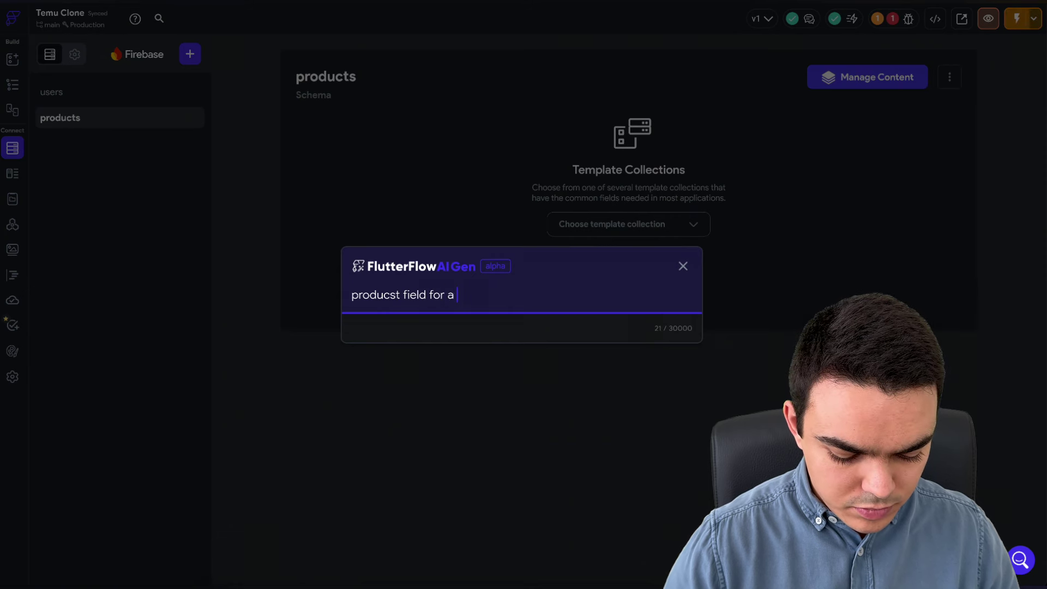
text(ecommerce app)
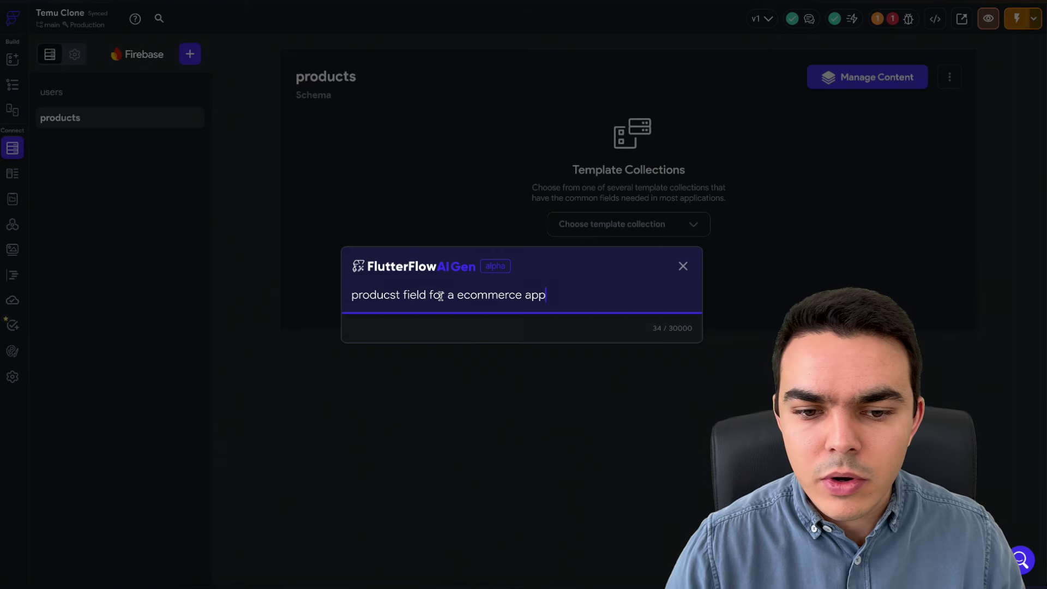
text(n)
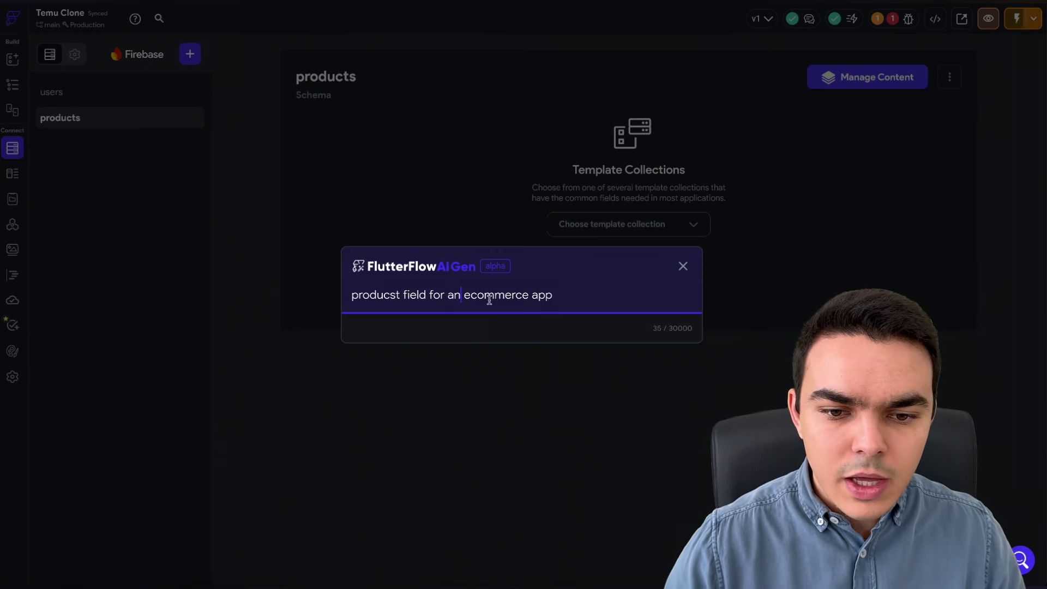
click(566, 300)
key(Return)
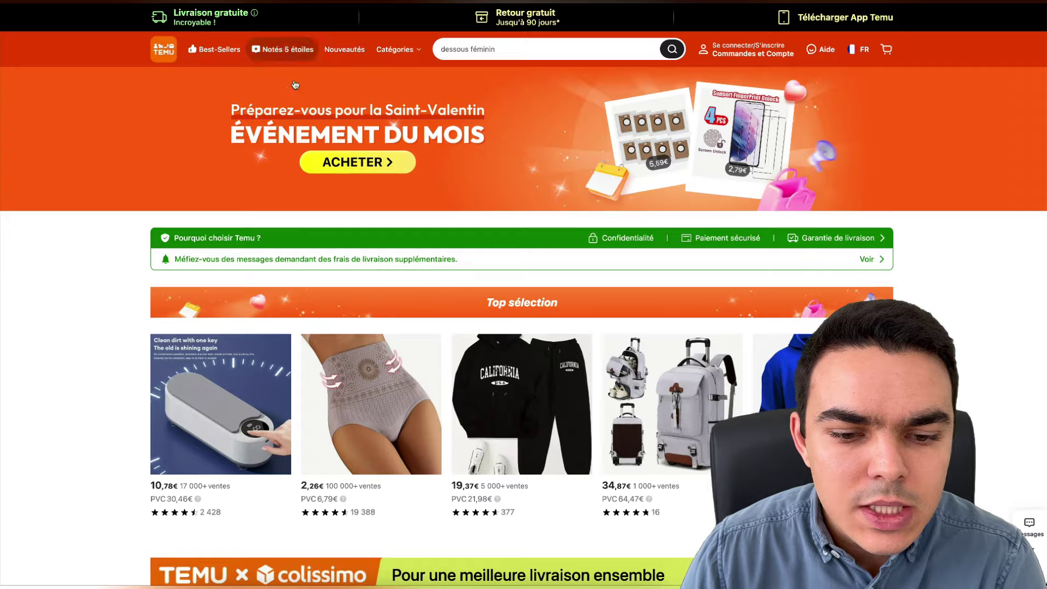
- Open the drill-free corner shower shelf product page on Temu and read its full title
scroll(301, 105, down, 3)
scroll(300, 105, down, 7)
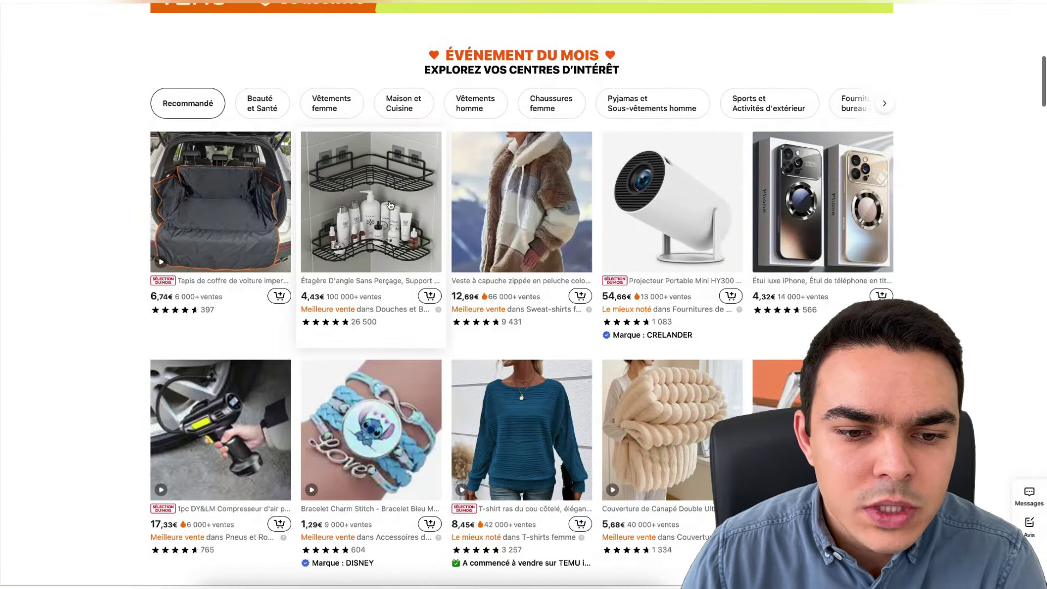
click(390, 205)
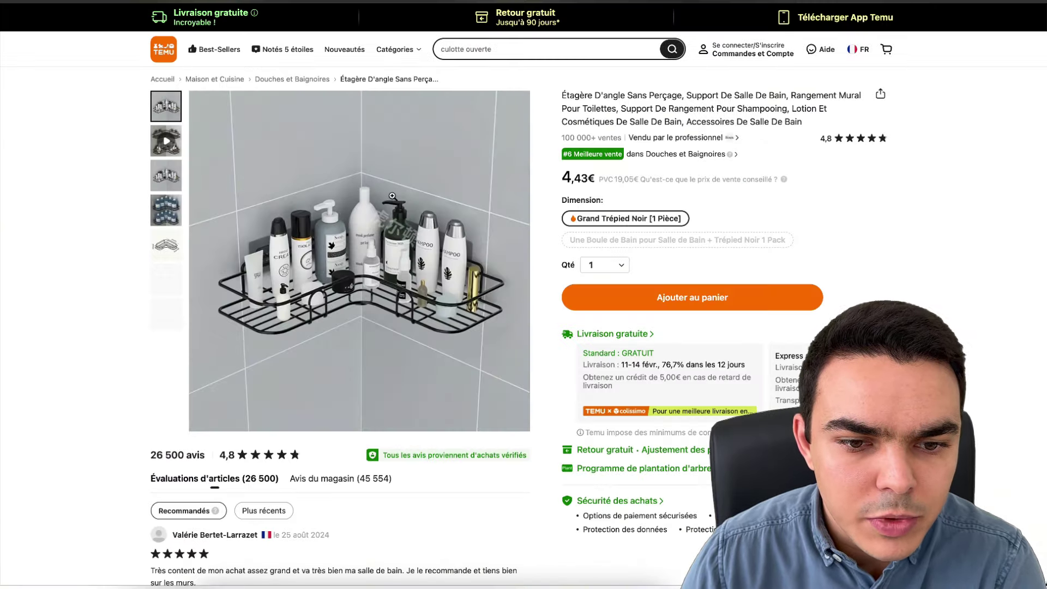
drag(565, 93, 818, 126)
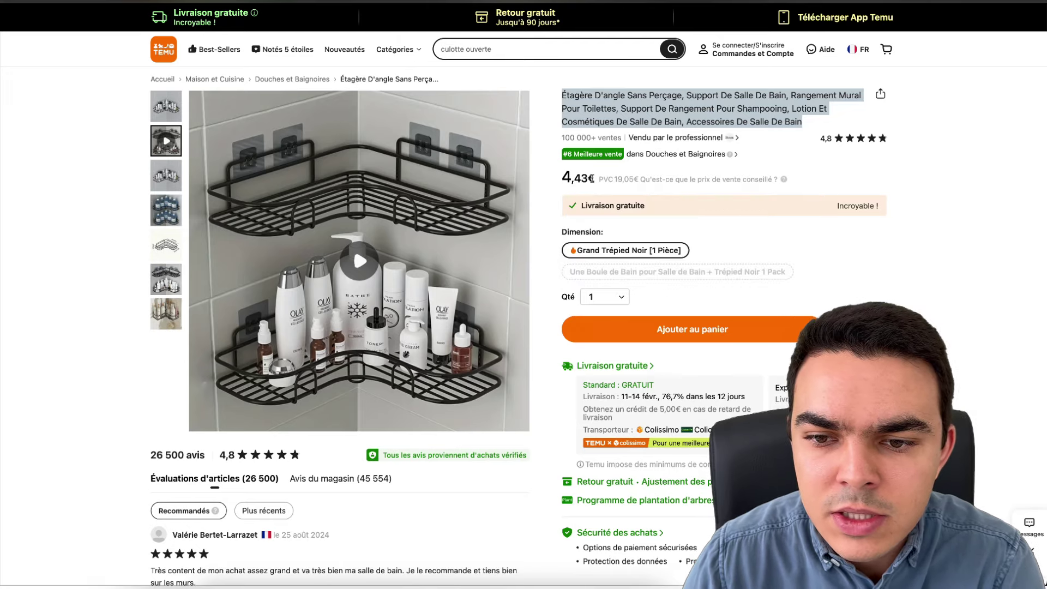
click(829, 113)
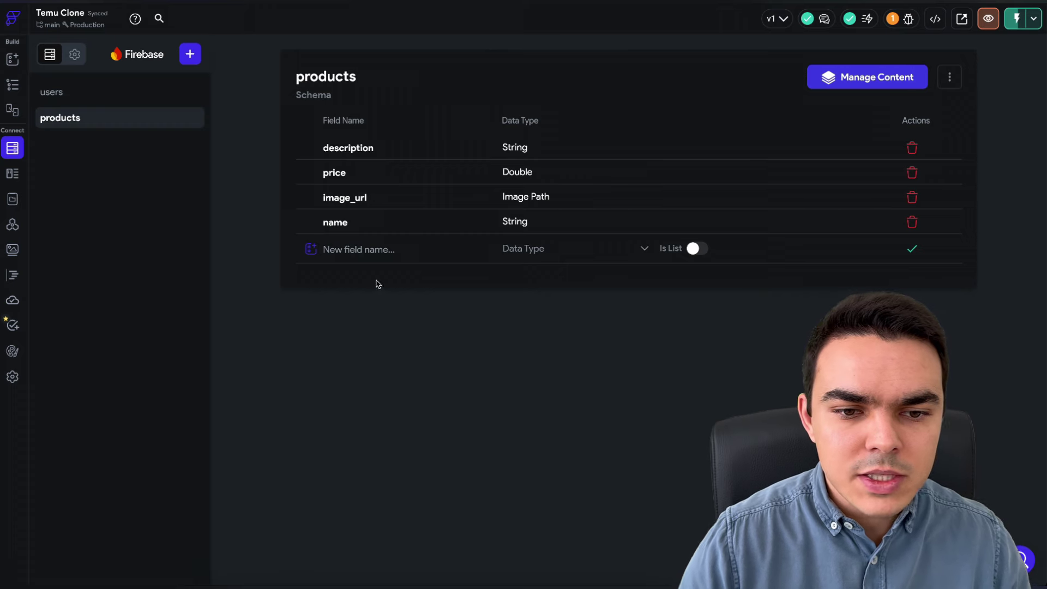
click(358, 249)
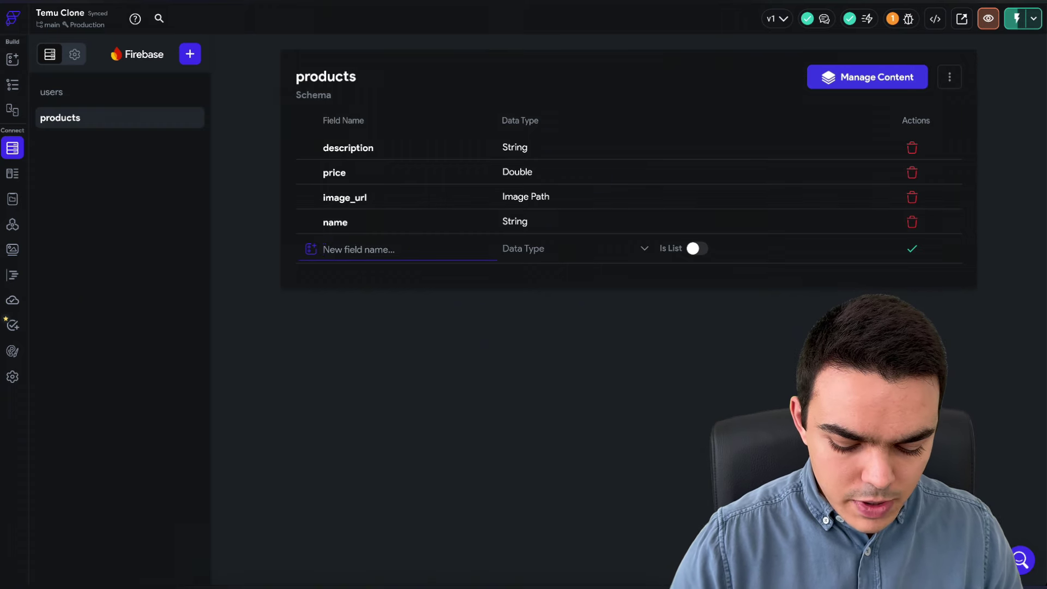
- Replace the image_url field with images_url, a list of Image Path values
text(images_url)
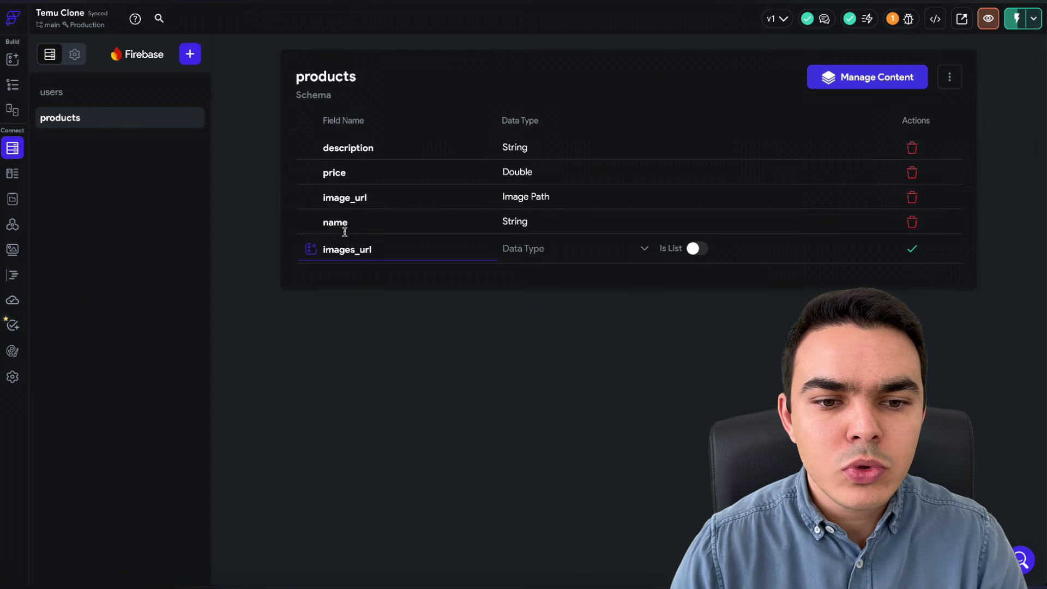
click(525, 248)
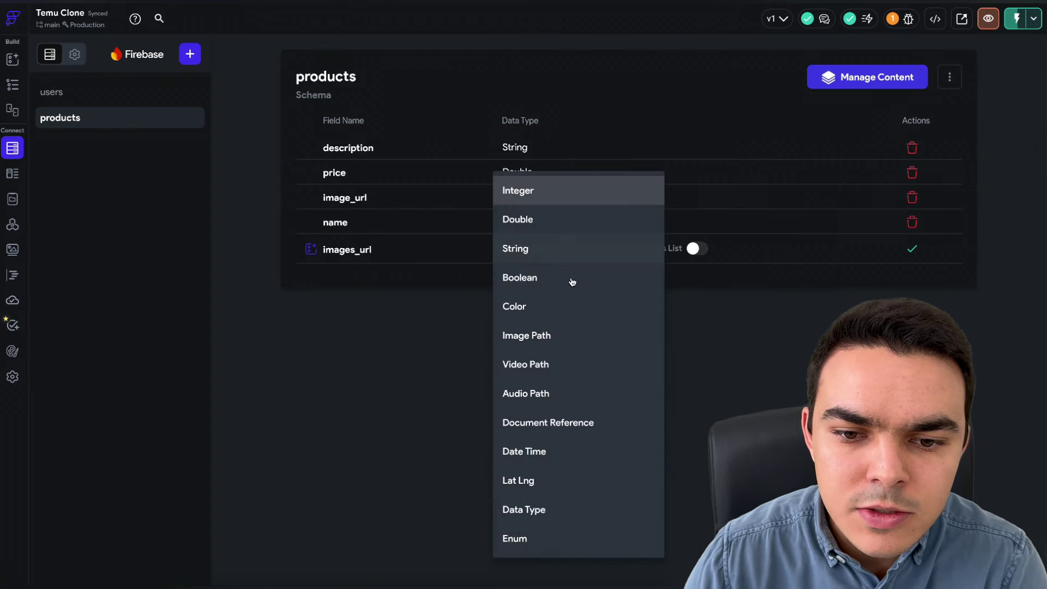
click(549, 338)
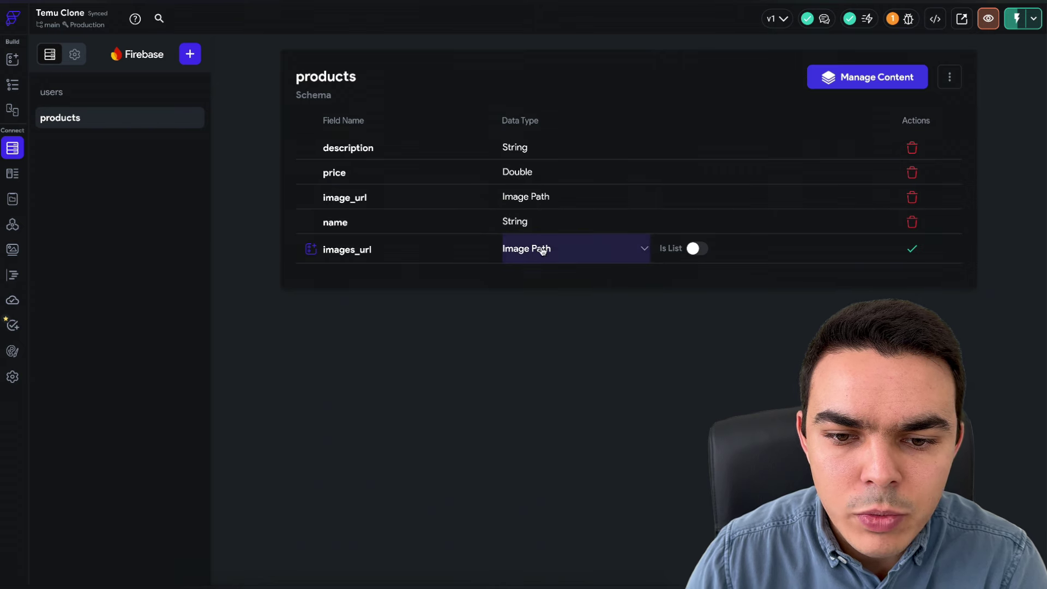
click(702, 250)
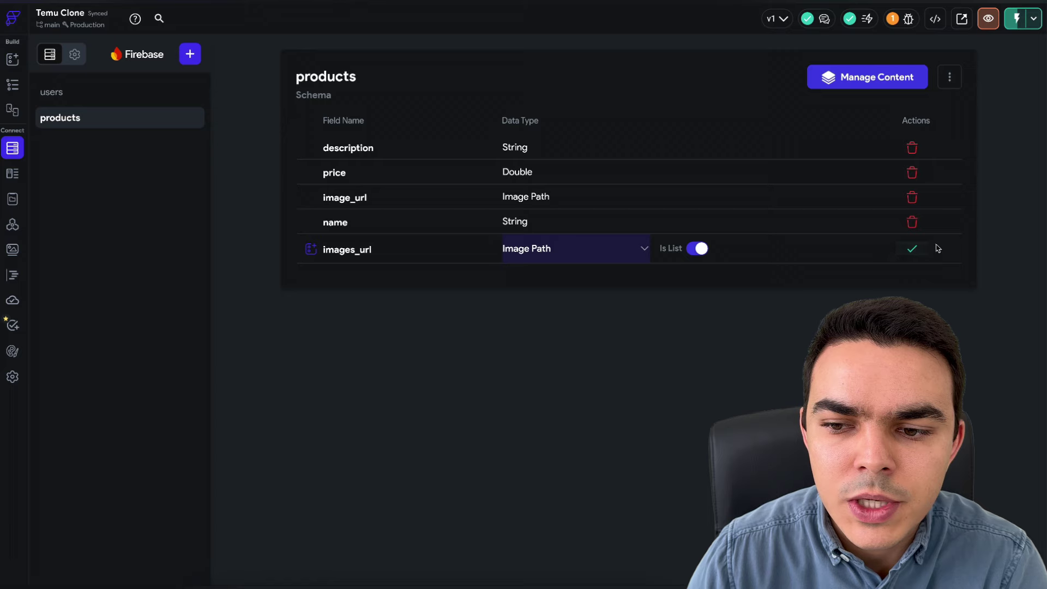
click(912, 250)
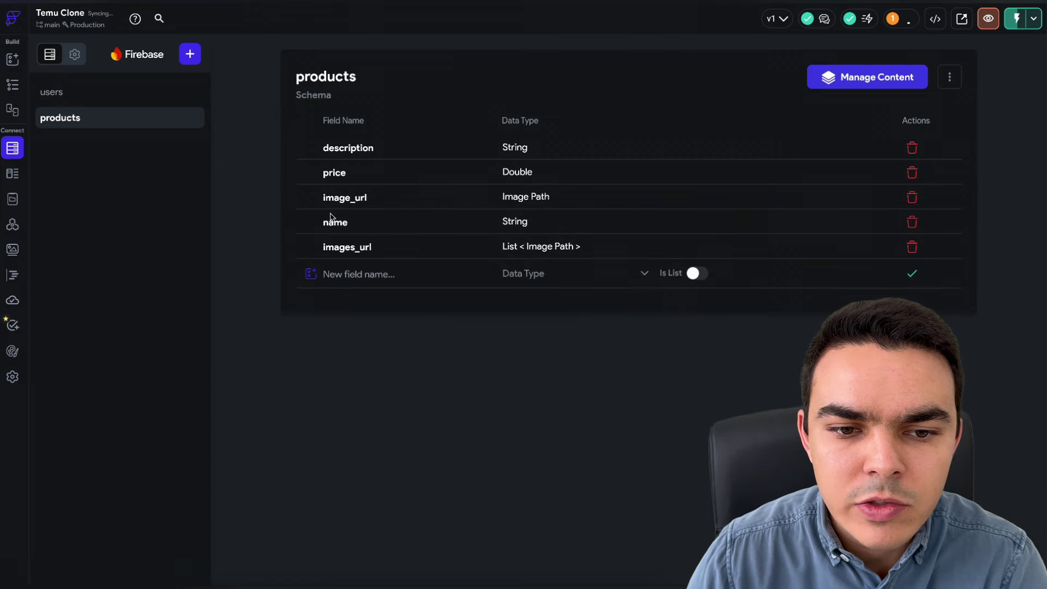
click(912, 197)
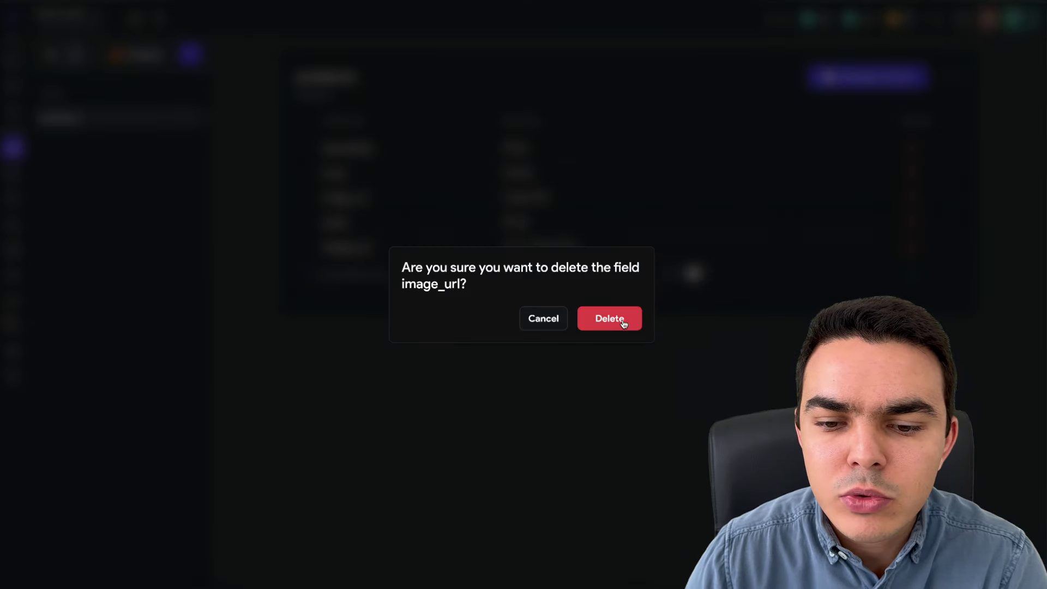
click(618, 320)
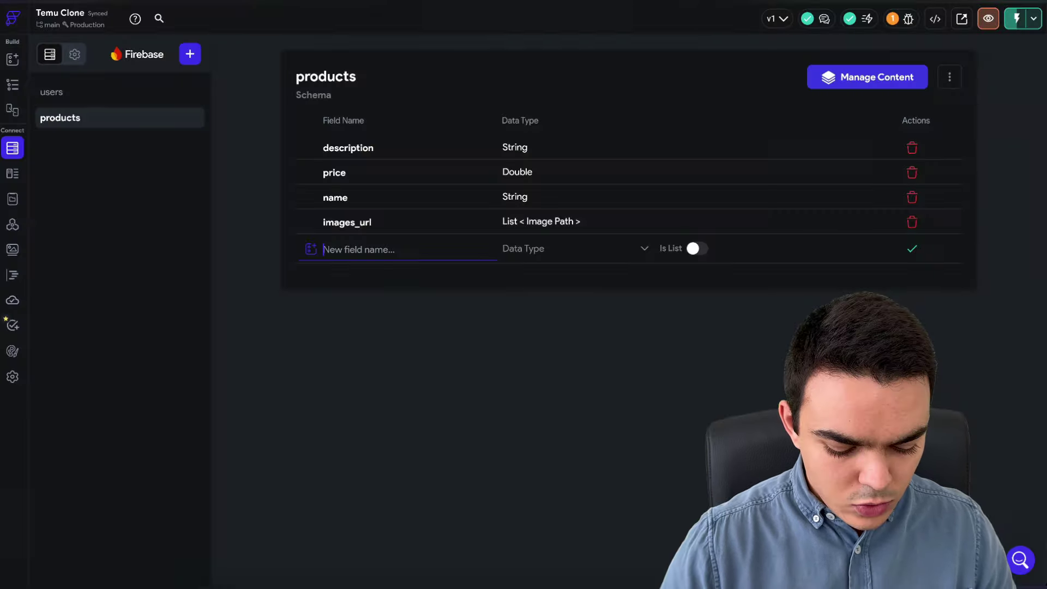
- Add a ratings field with the Integer data type
text(ratings)
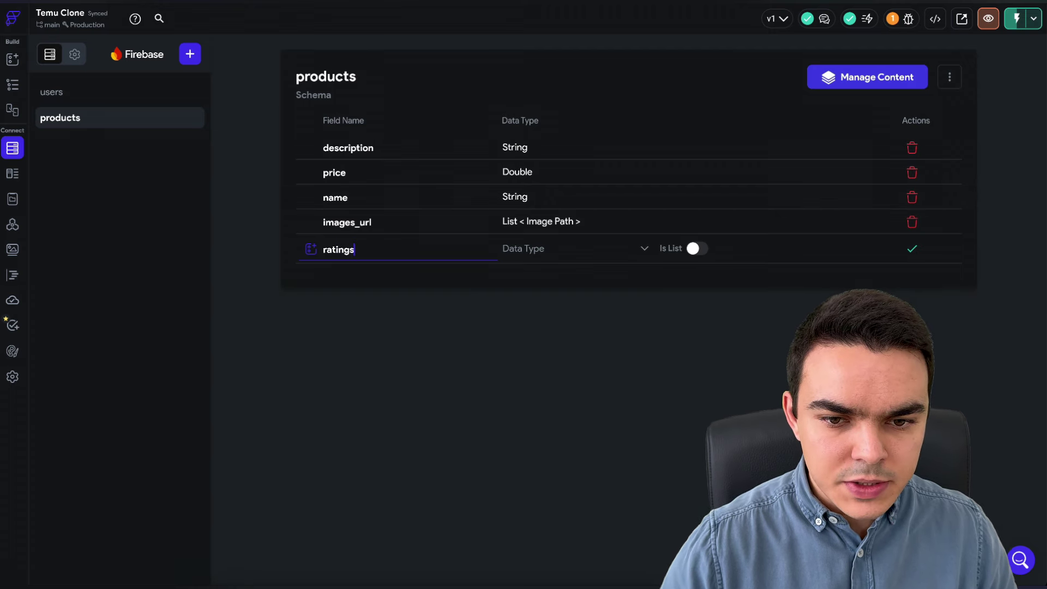
click(523, 252)
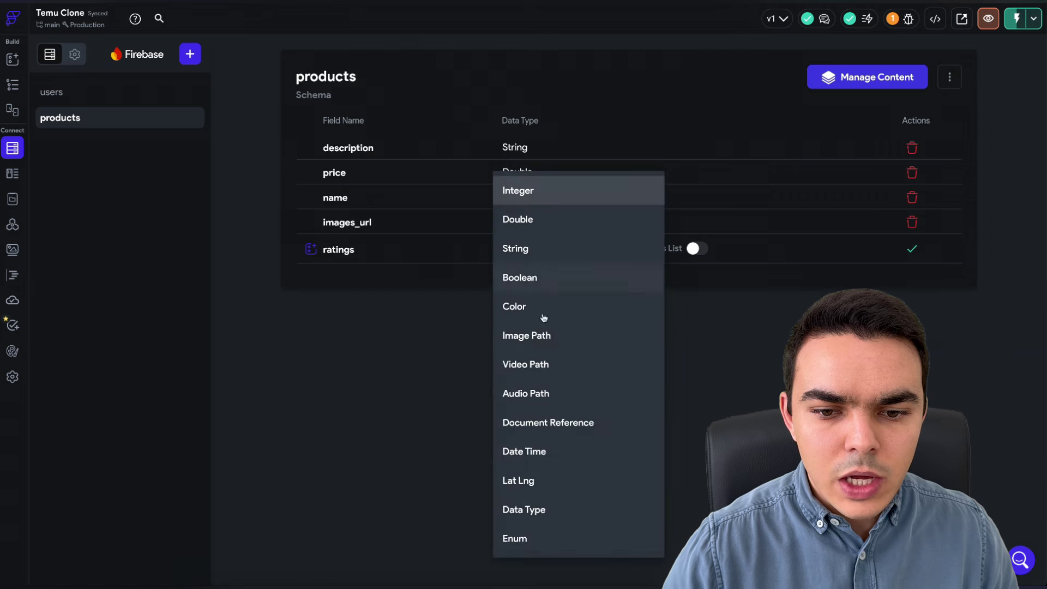
click(537, 191)
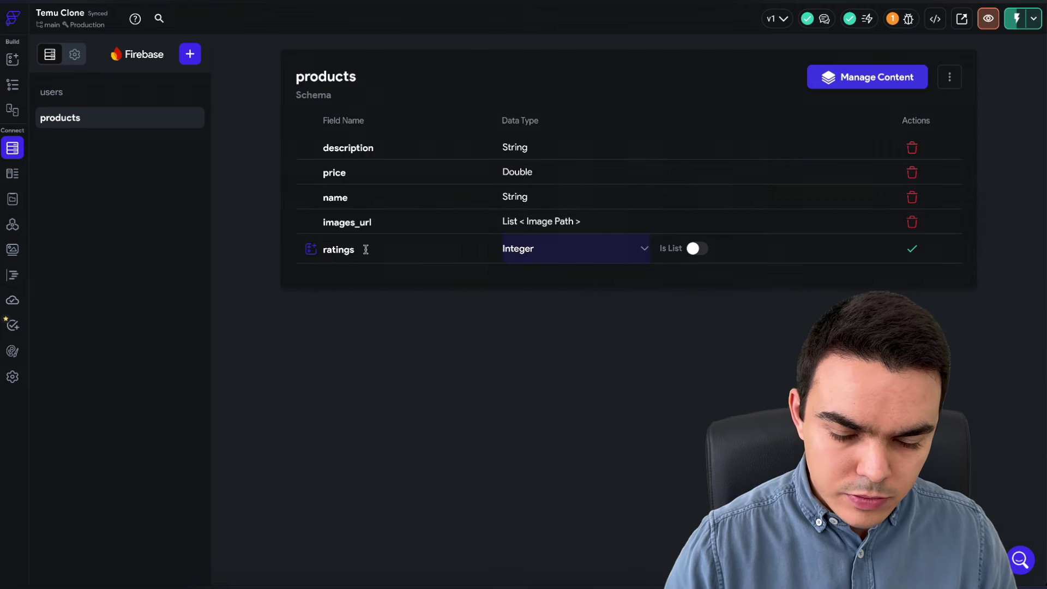
click(380, 250)
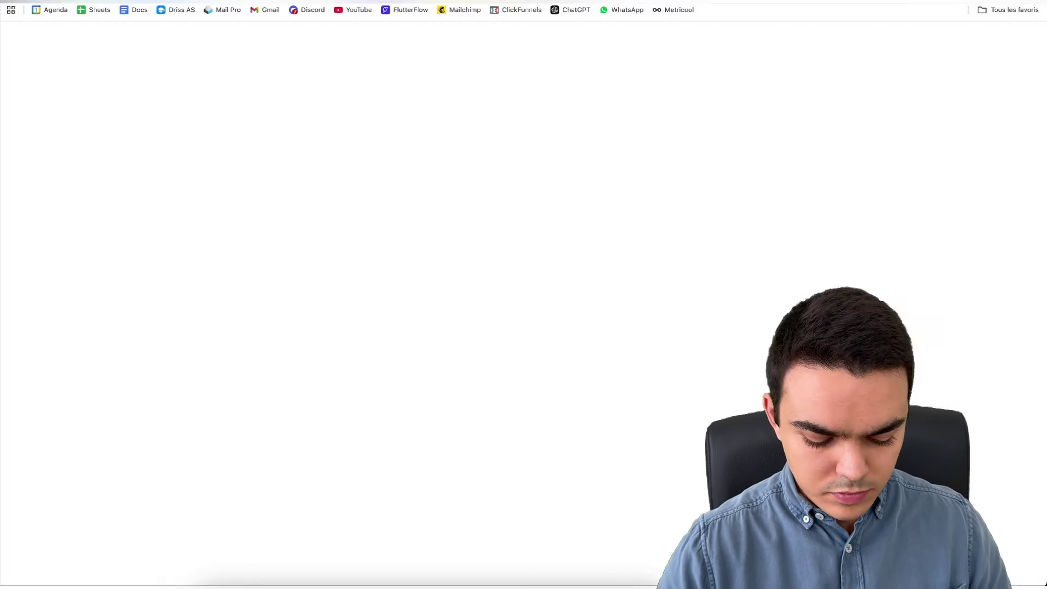
- Translate 'notation' into English ('rating') and finish naming the products field ratings_nb
text(notation)
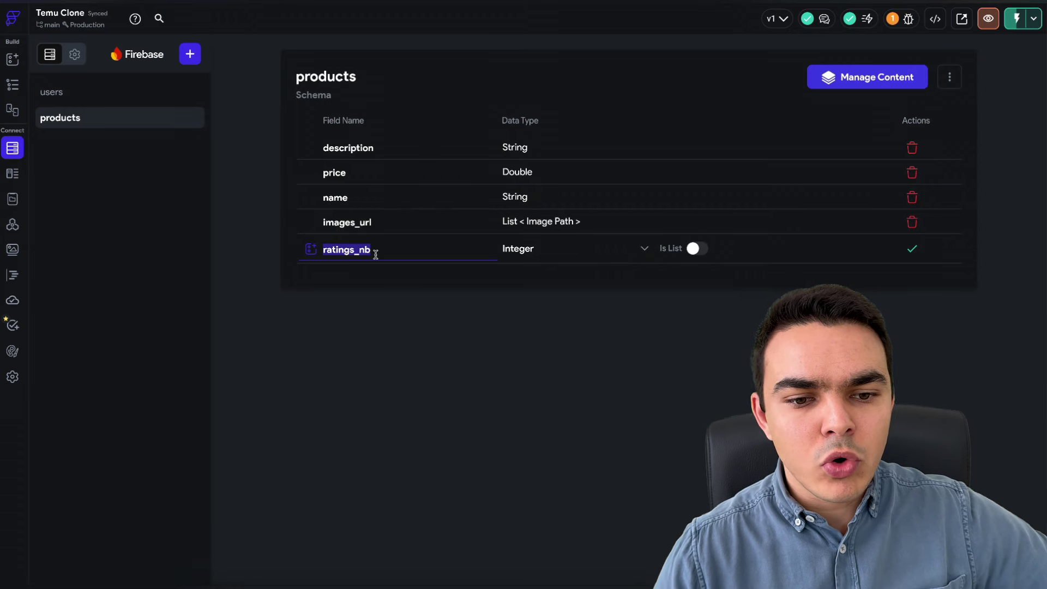
click(397, 252)
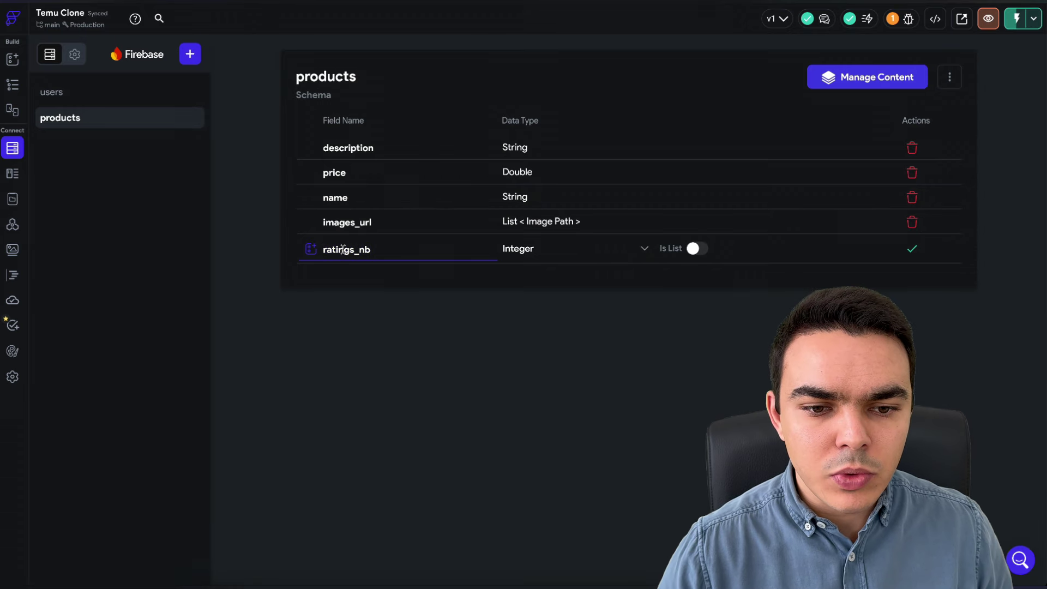
- Save ratings_nb as an Integer field, then add a Double field named rating to products
click(913, 249)
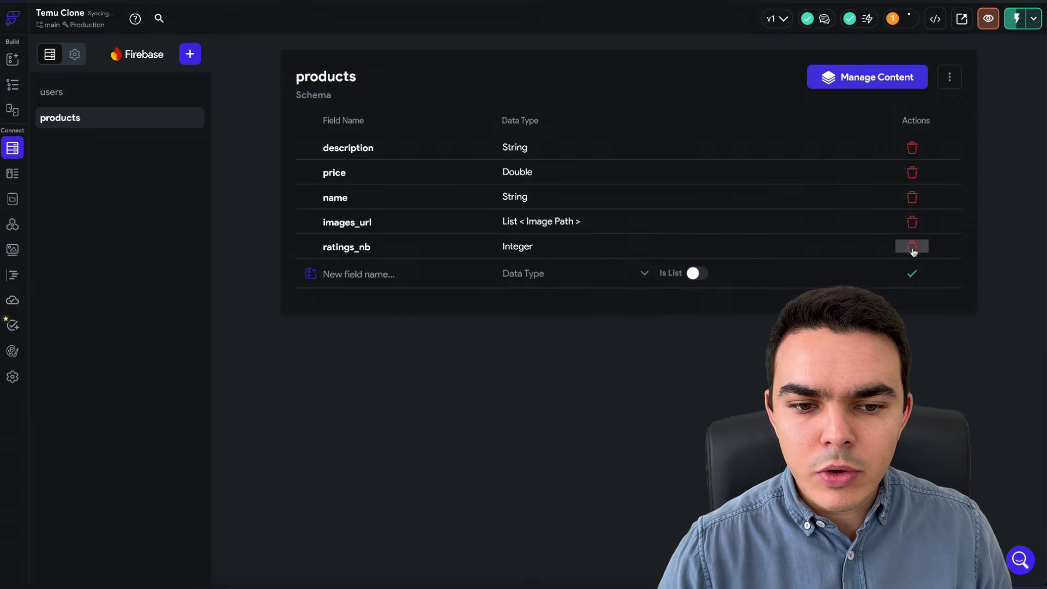
click(359, 275)
text(rating)
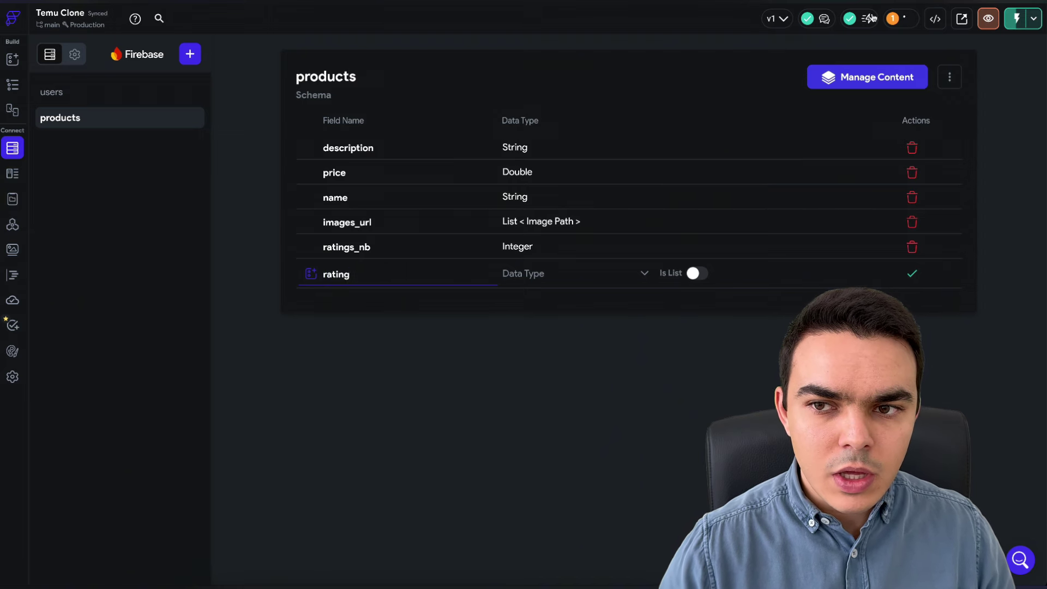
click(536, 275)
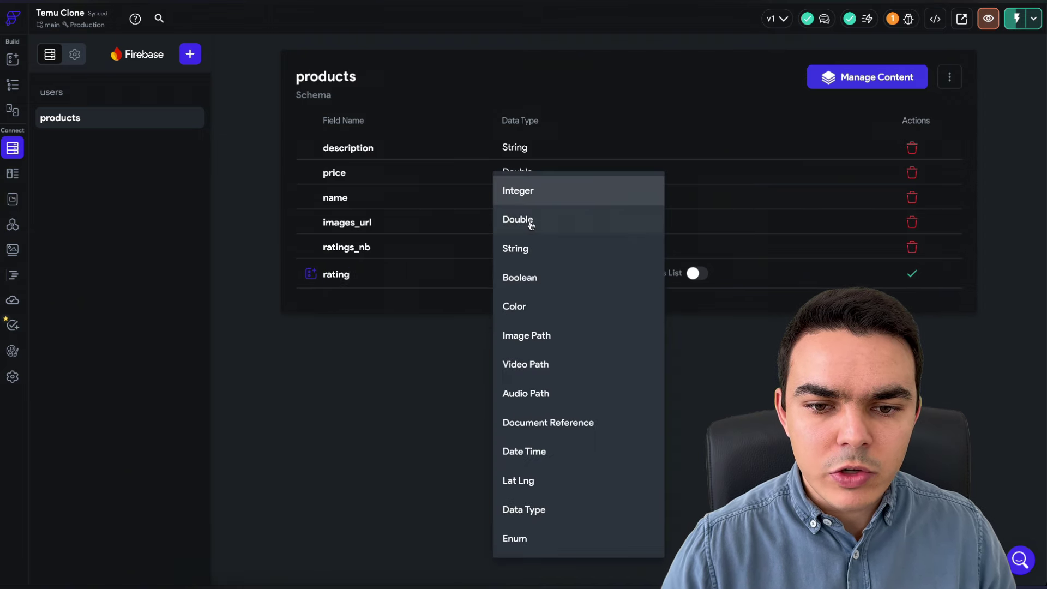
click(530, 225)
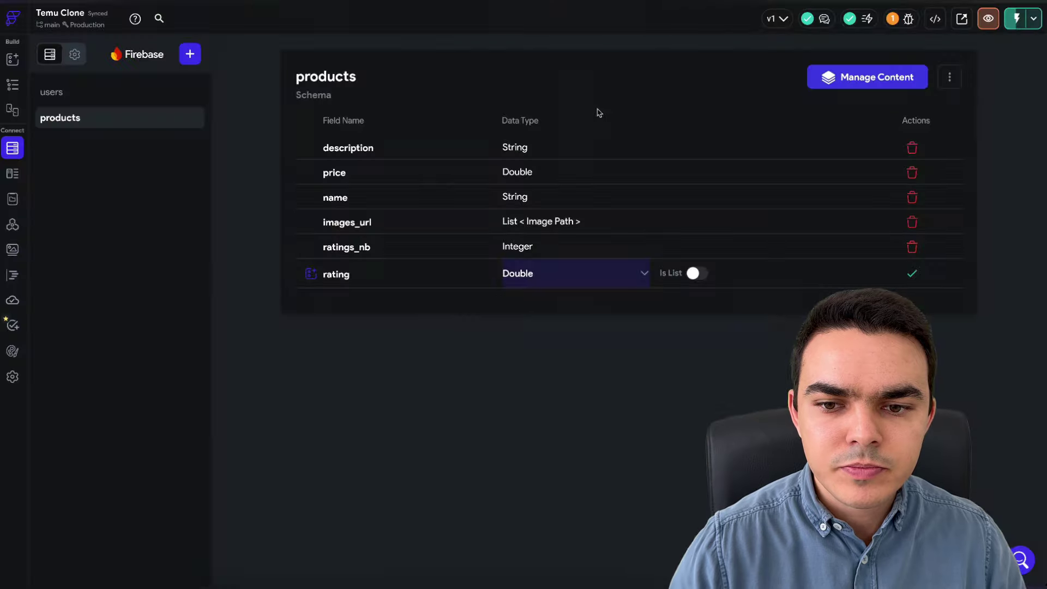
click(912, 273)
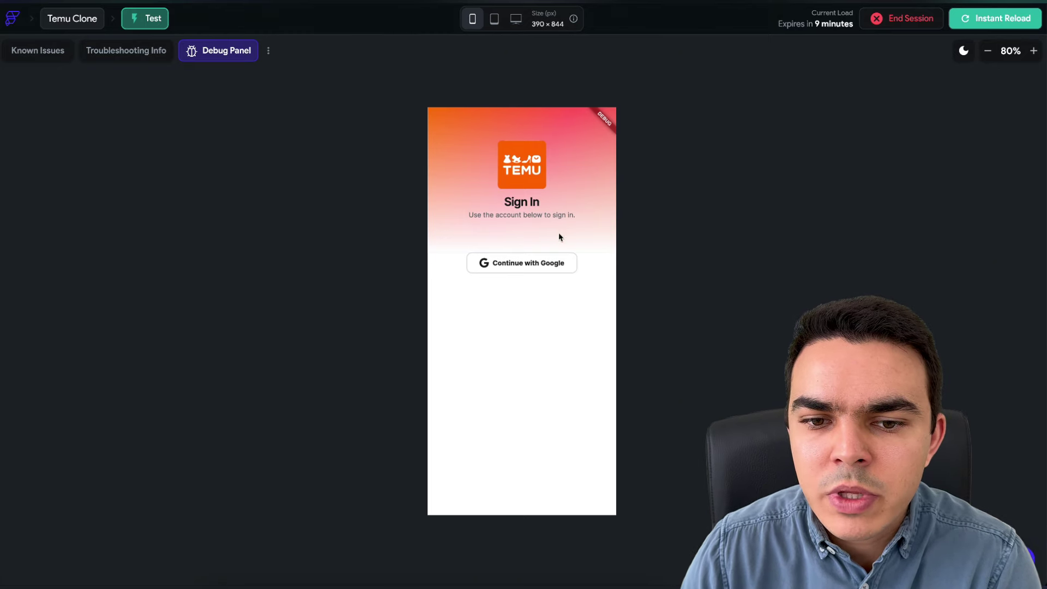
- Try Continue with Google in the test app, view HomePage and LoginPage, and reload the test app
click(514, 271)
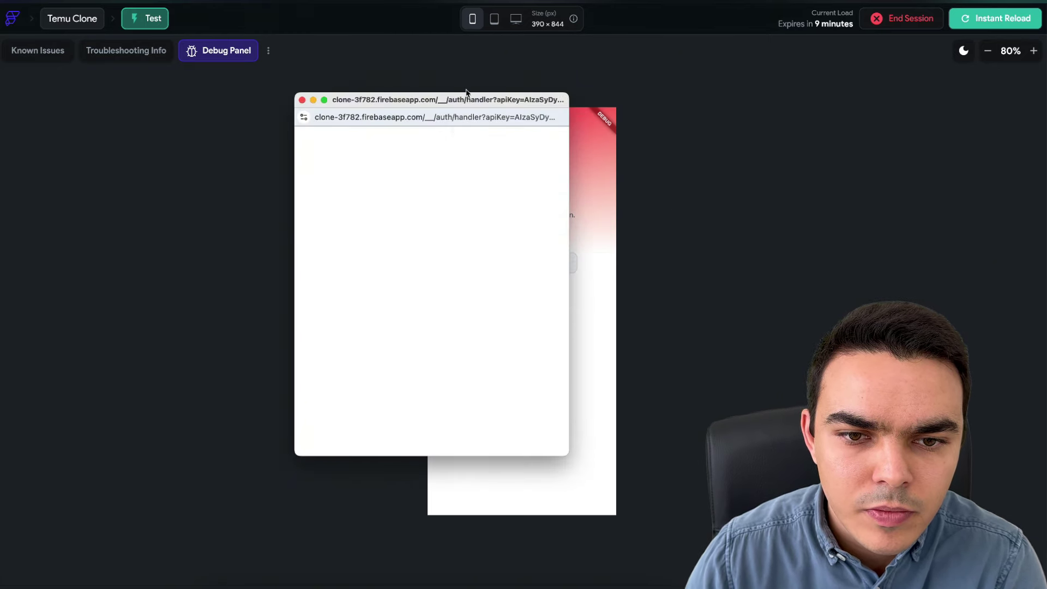
drag(468, 94, 0, 154)
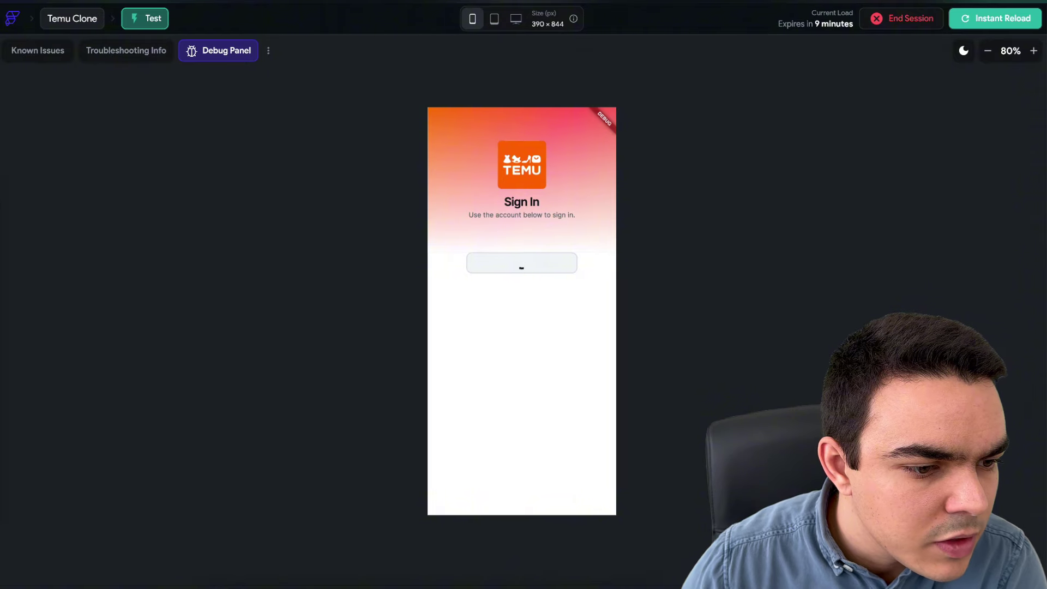
drag(0, 157, 0, 158)
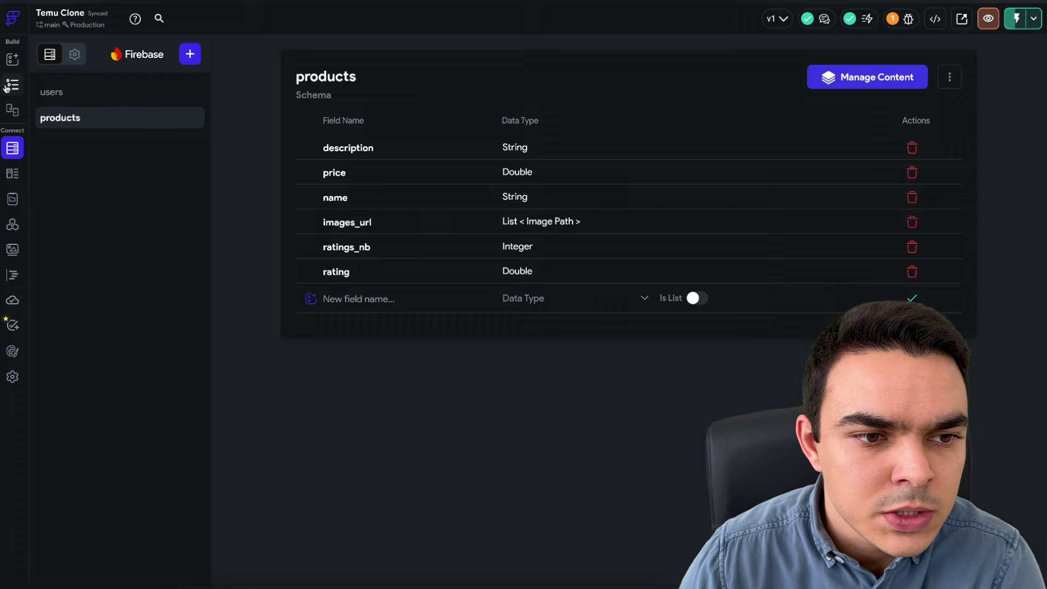
click(8, 86)
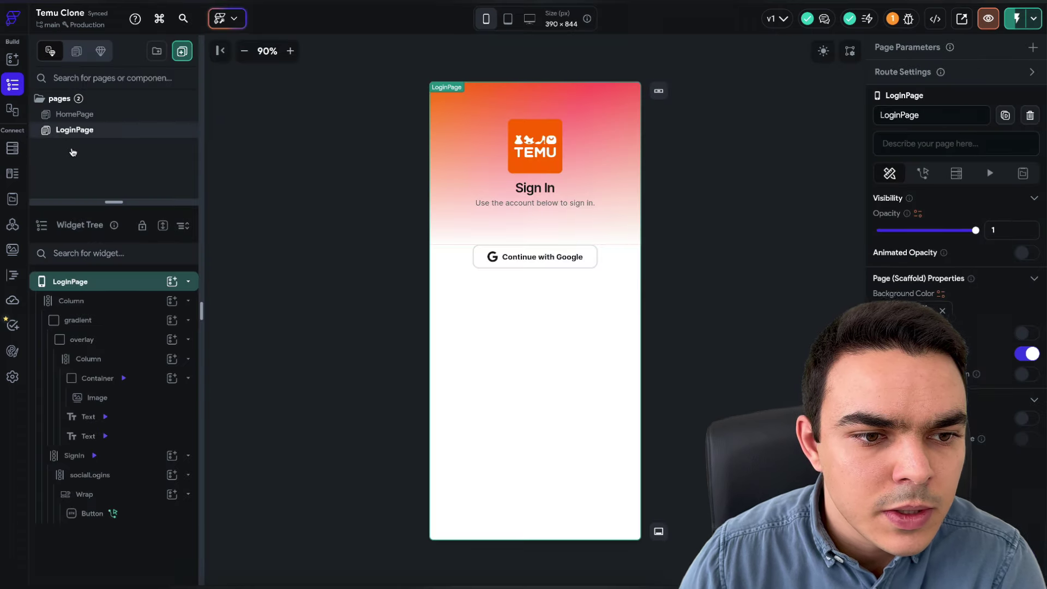
click(76, 113)
click(82, 131)
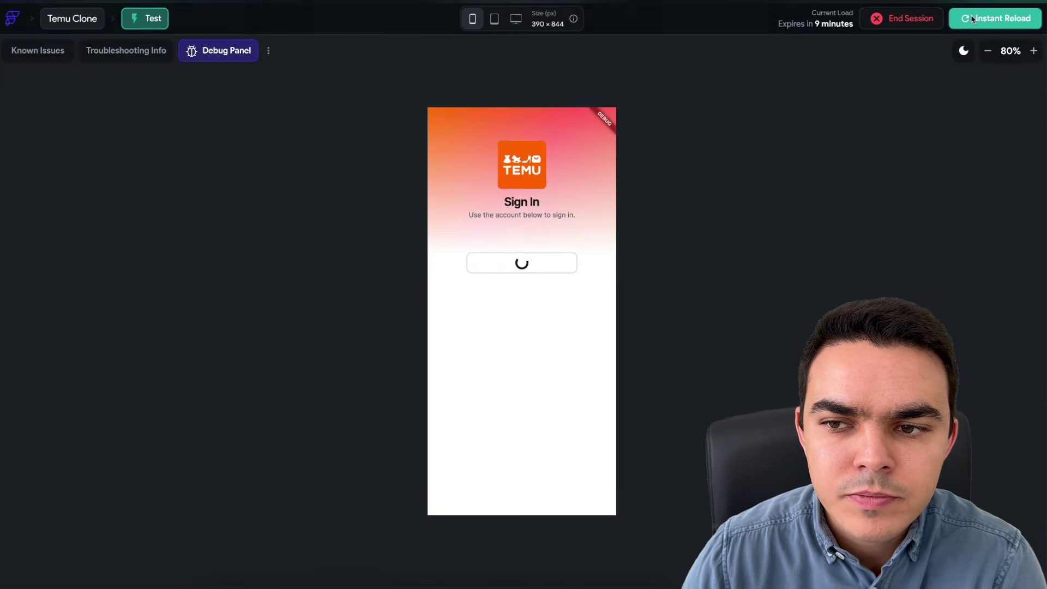
click(995, 18)
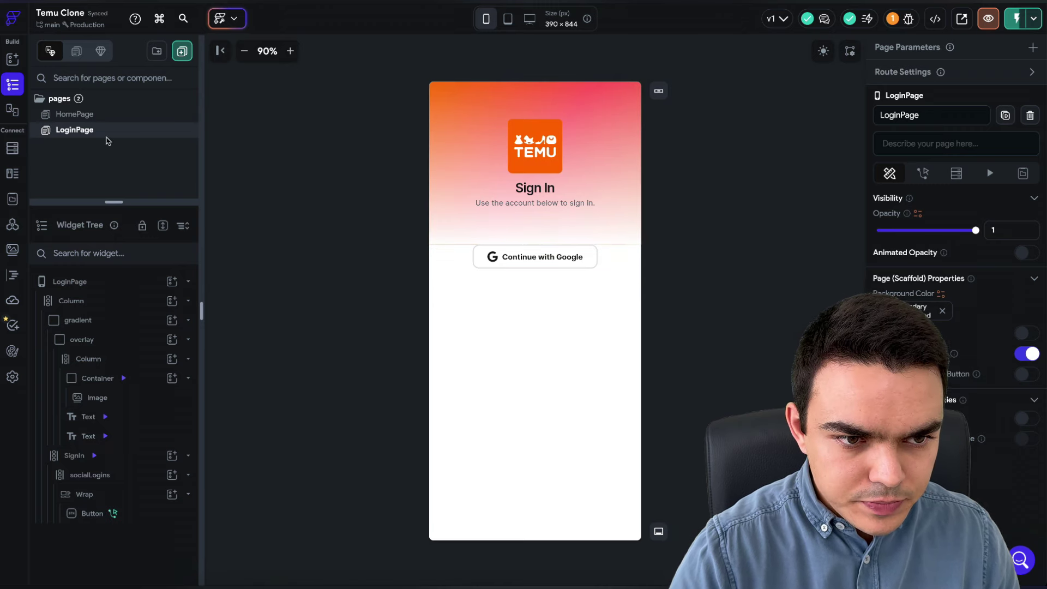
- View the blank HomePage, then bring up the Firestore schema of the users collection
click(90, 118)
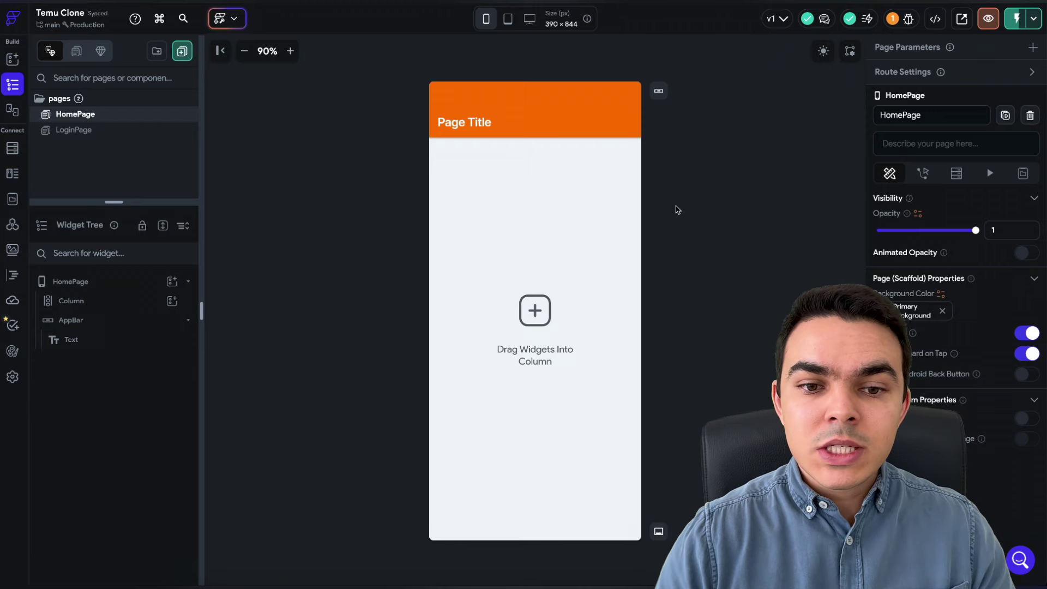
click(13, 152)
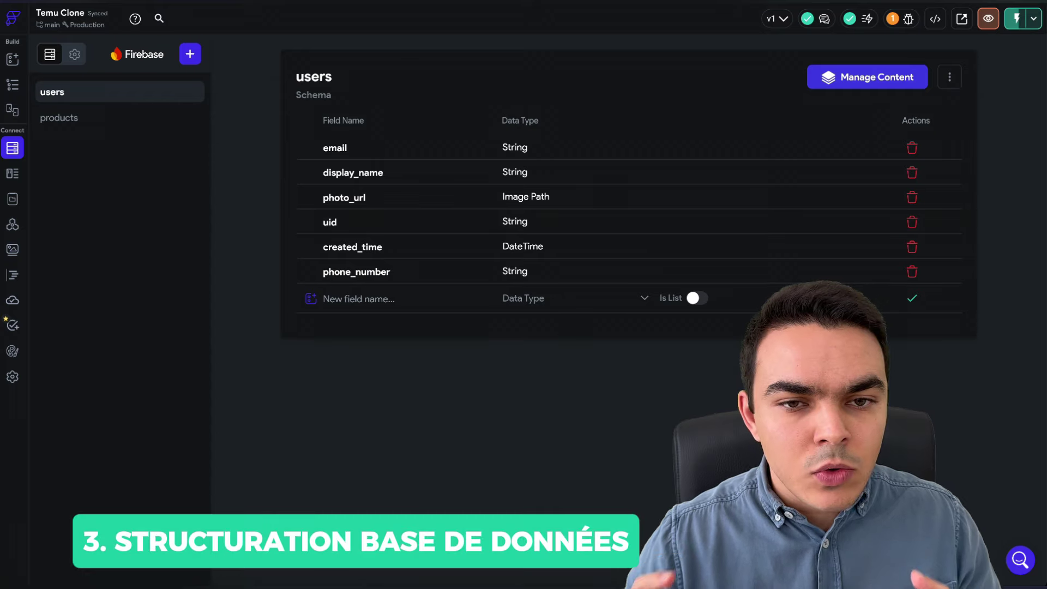
- Add a new top-level Firestore collection named 'categories'
click(192, 56)
text(categories)
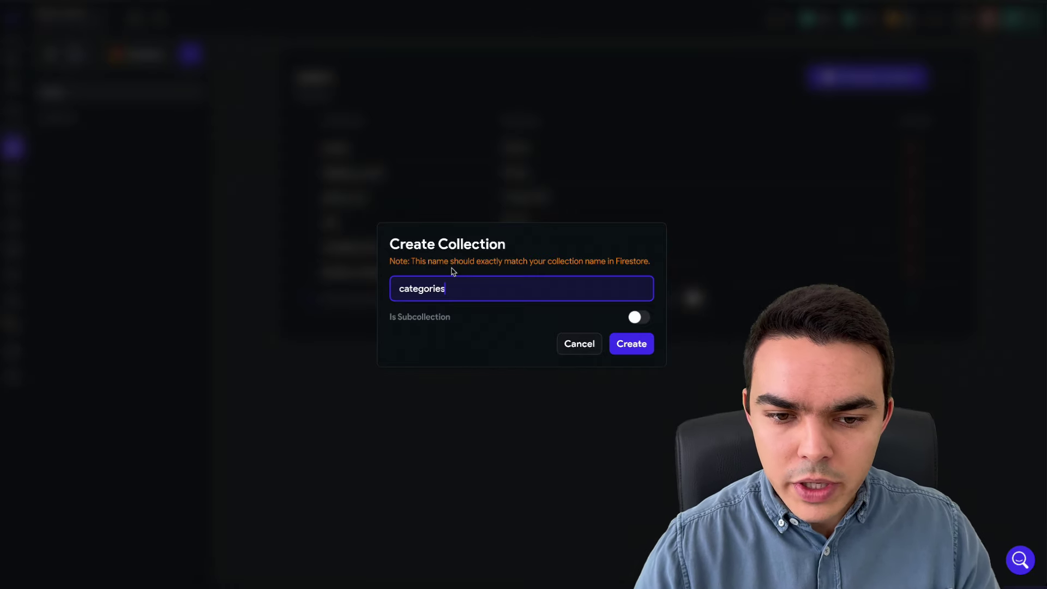
key(Return)
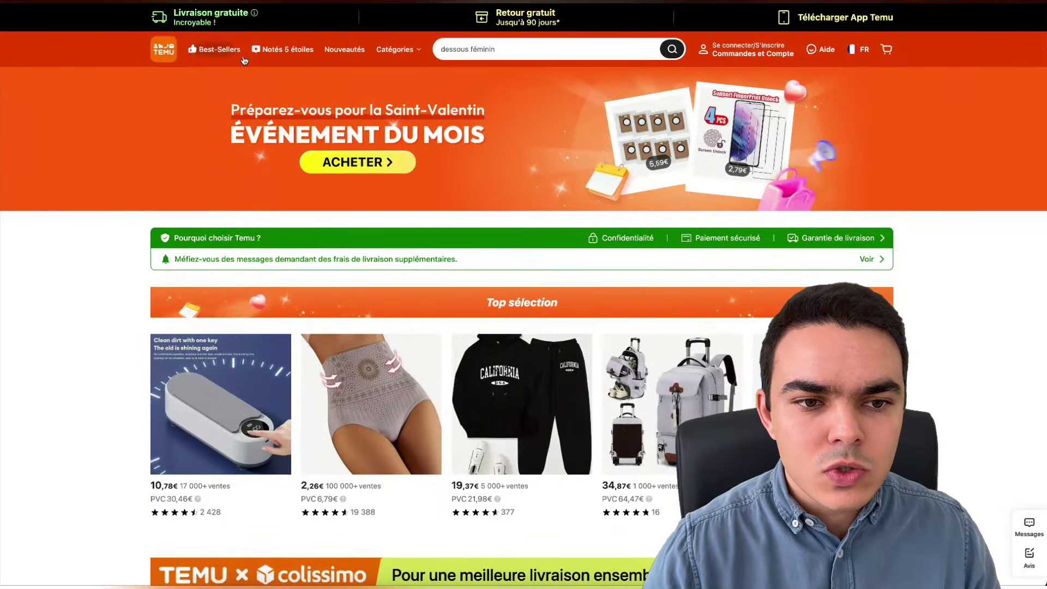
- Browse Temu's Catégories menu, viewing the Maison et Cuisine and Chaussures femme subcategories
mouse_move(397, 49)
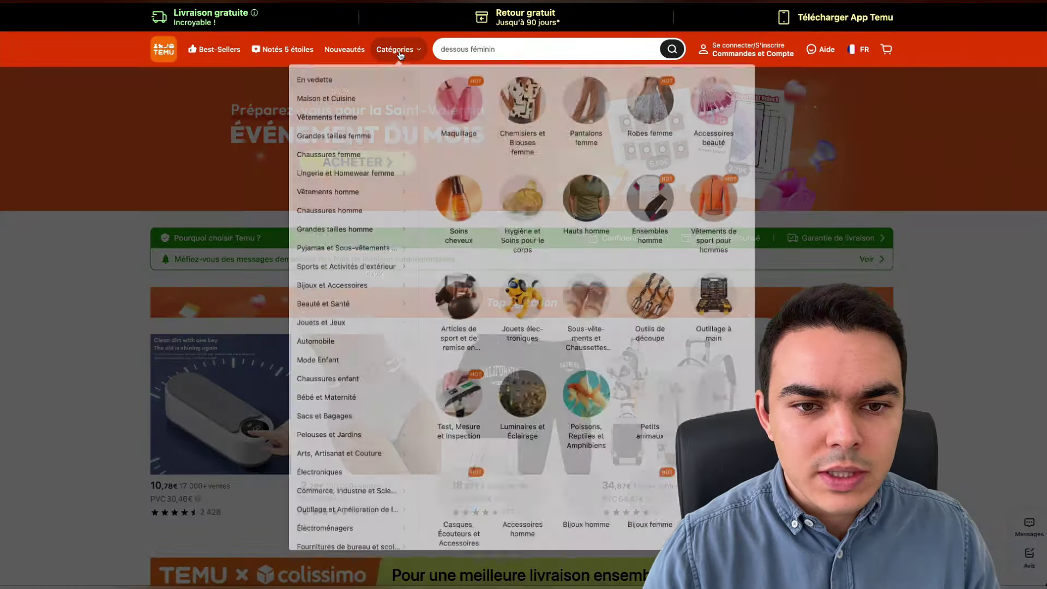
mouse_move(332, 103)
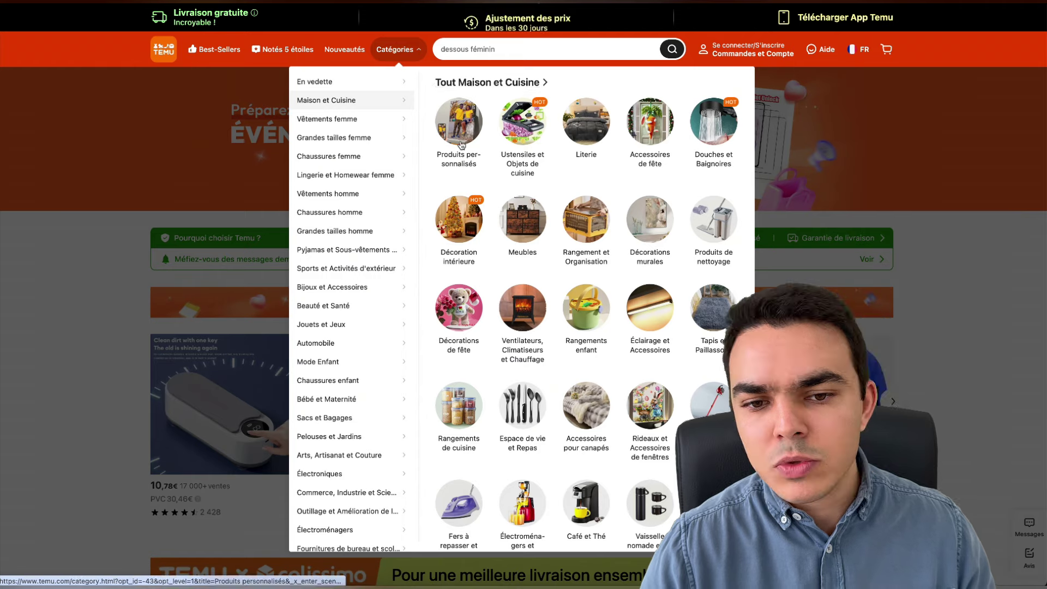
mouse_move(413, 153)
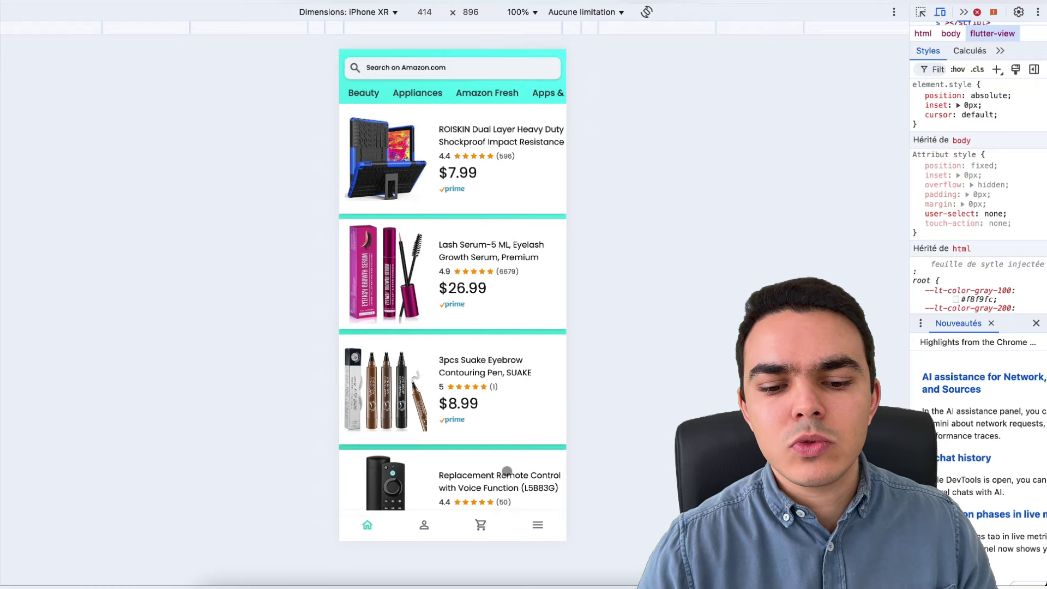
- In the Amazon clone preview, show the category grid, open Beauty, and go back to the grid
click(539, 527)
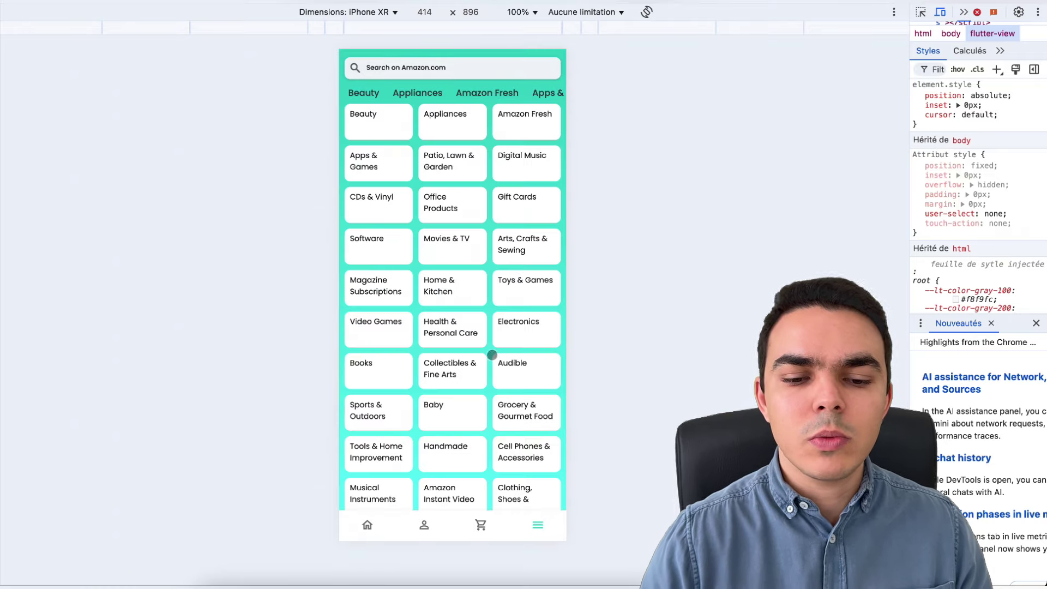
click(360, 119)
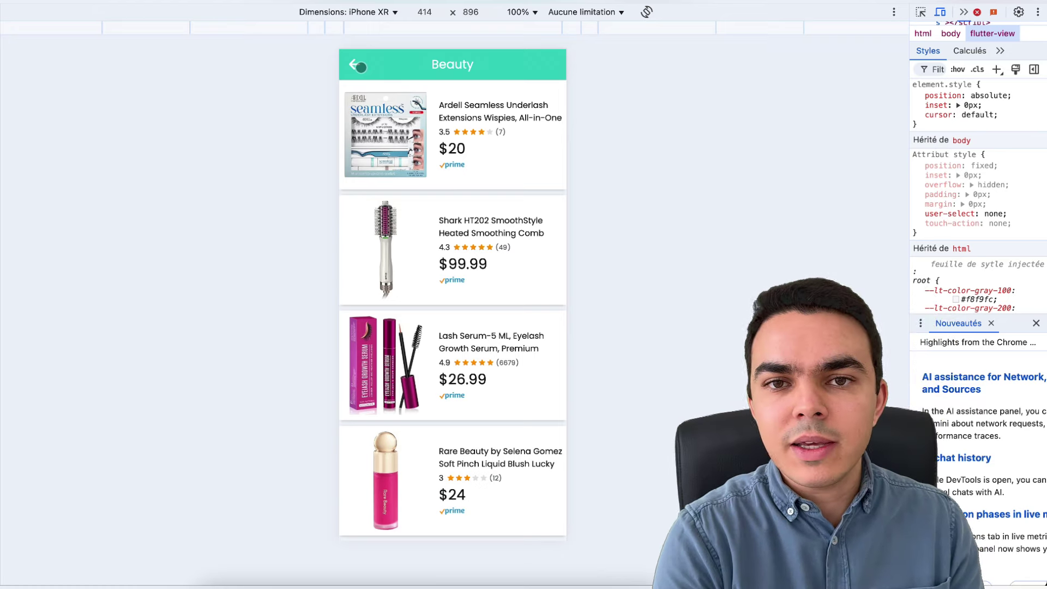
click(360, 67)
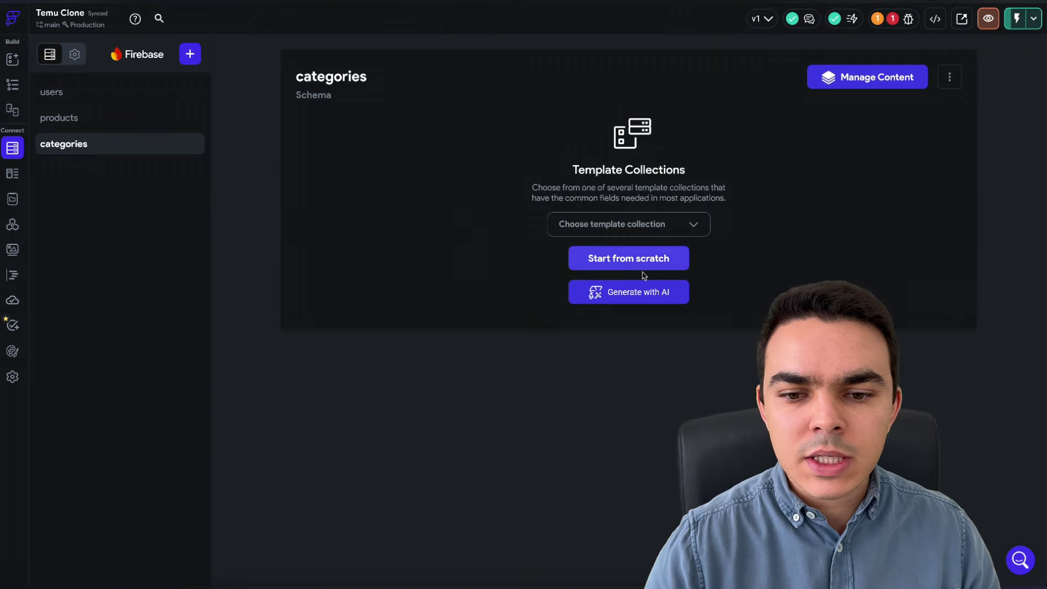
- Start the categories schema from scratch with a String field called name
click(638, 259)
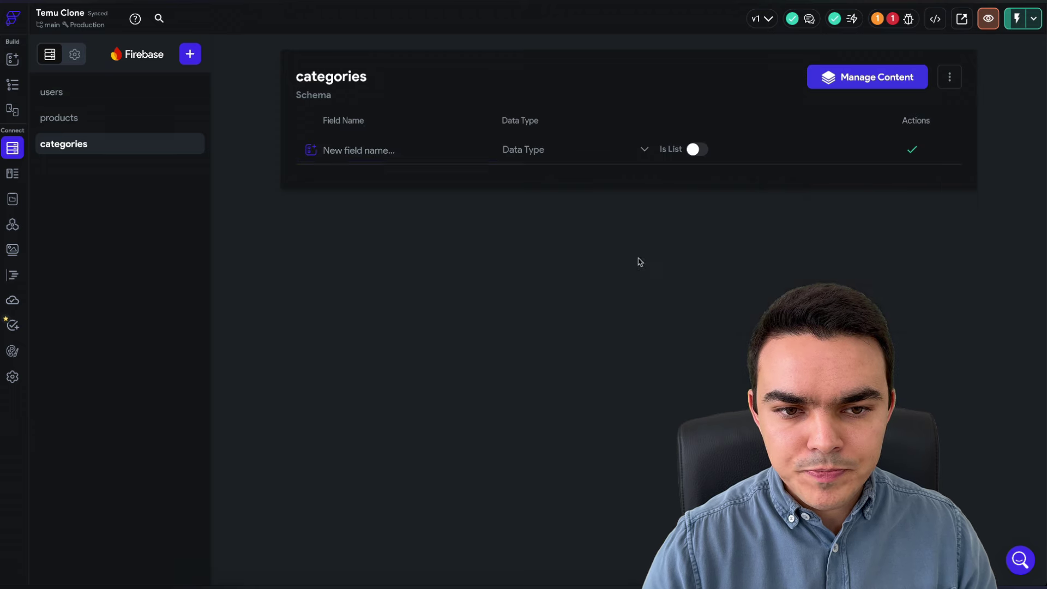
click(398, 143)
text(name)
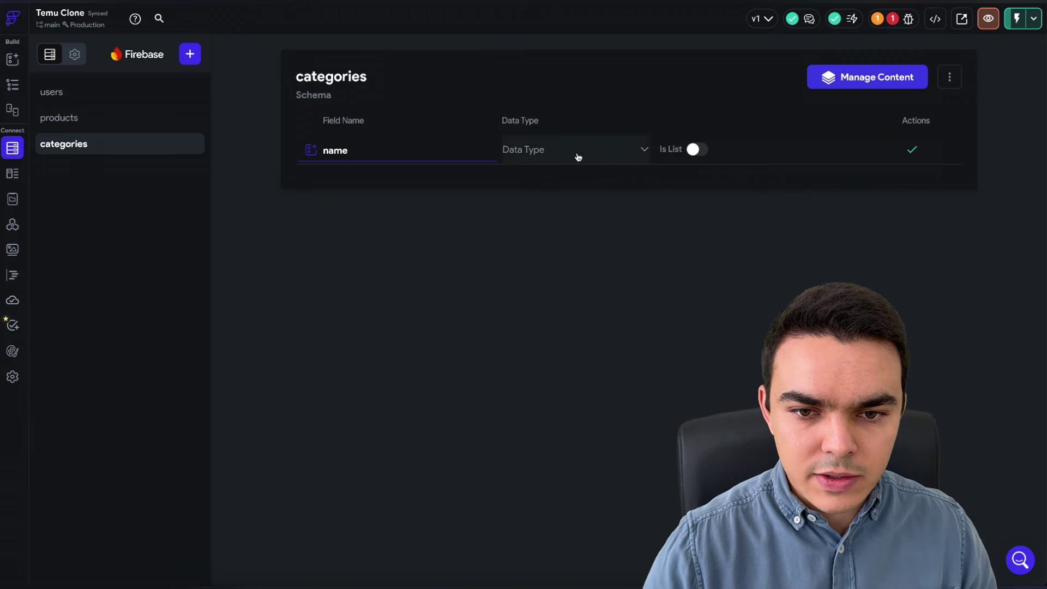
click(577, 157)
click(529, 209)
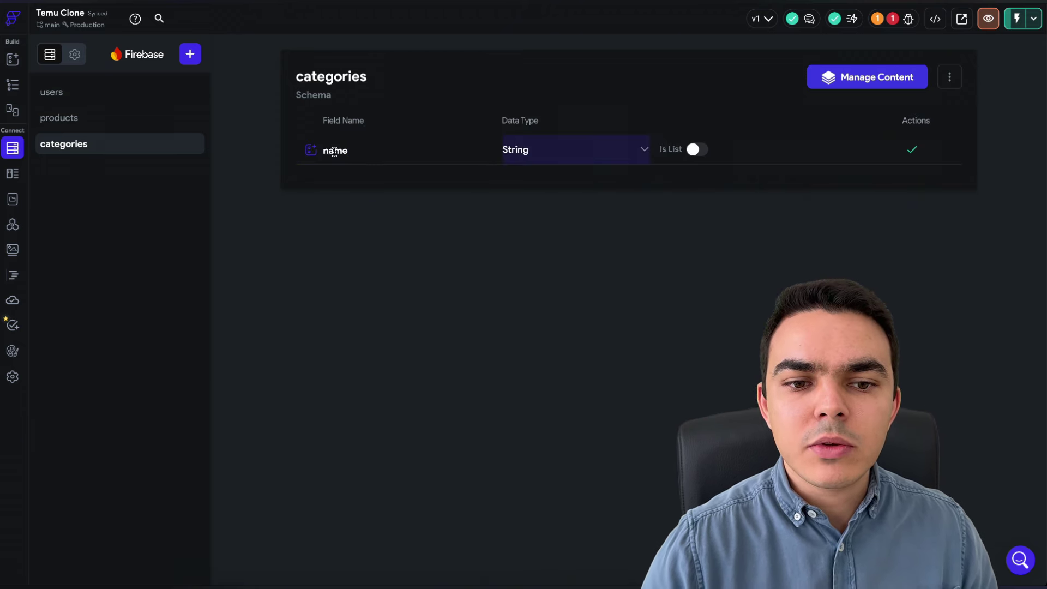
click(912, 150)
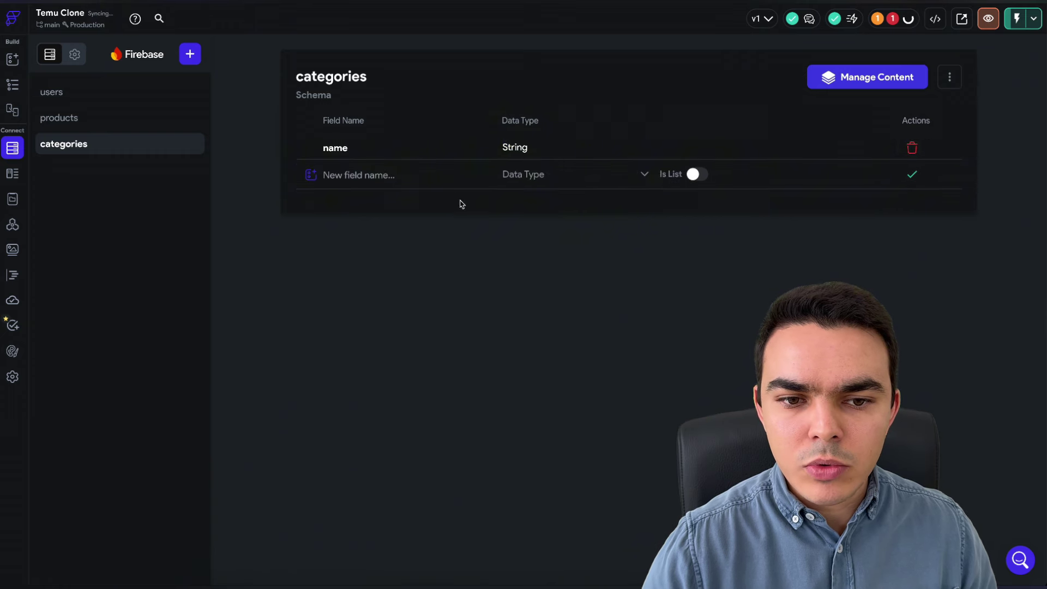
- Add an Image Path field named image_url to categories, keeping it after a delete prompt
click(360, 174)
text(image_)
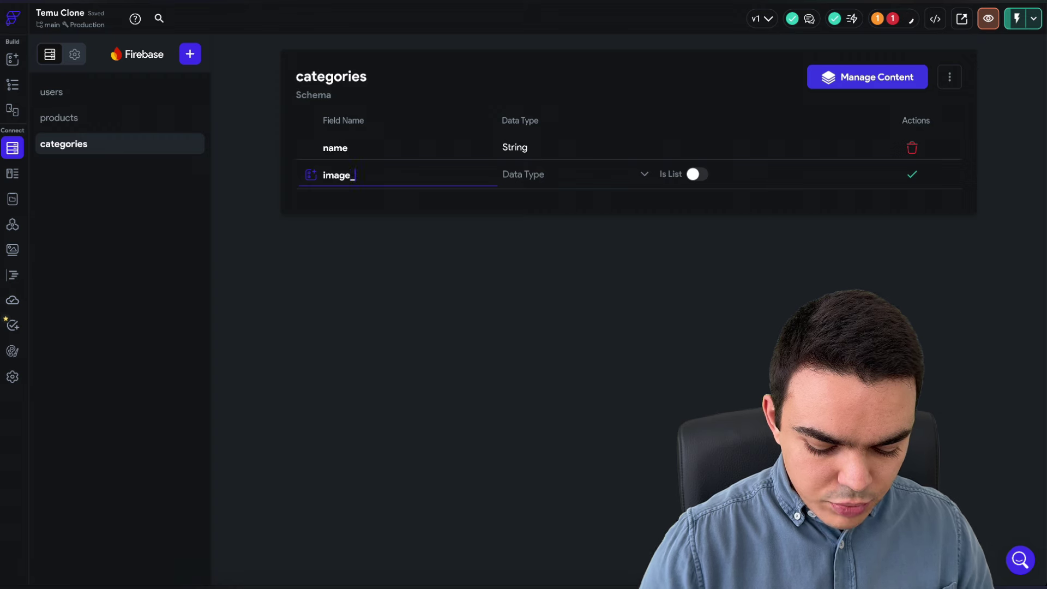
text(url)
click(562, 174)
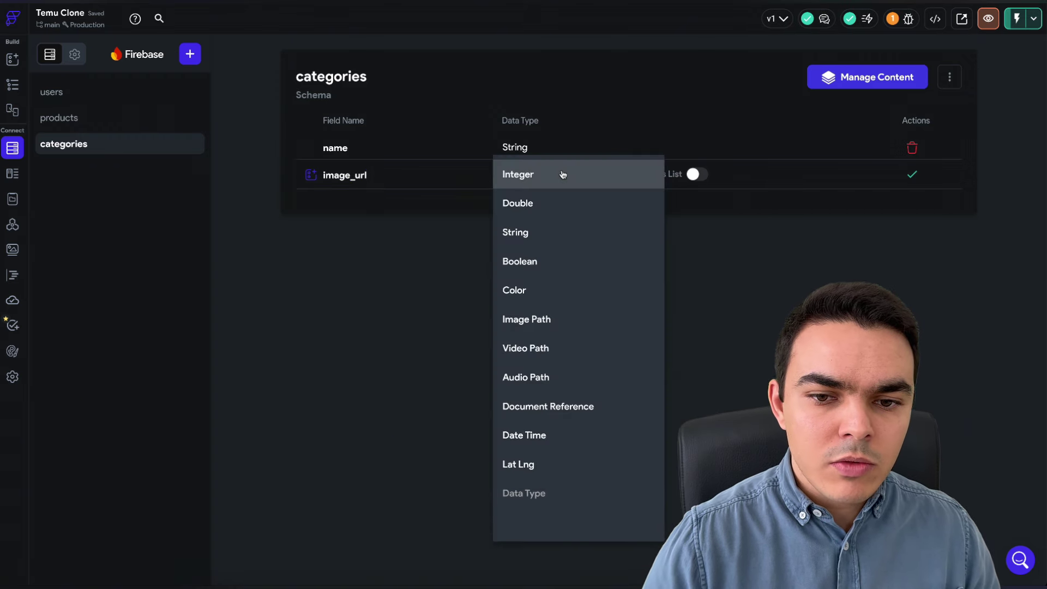
click(567, 320)
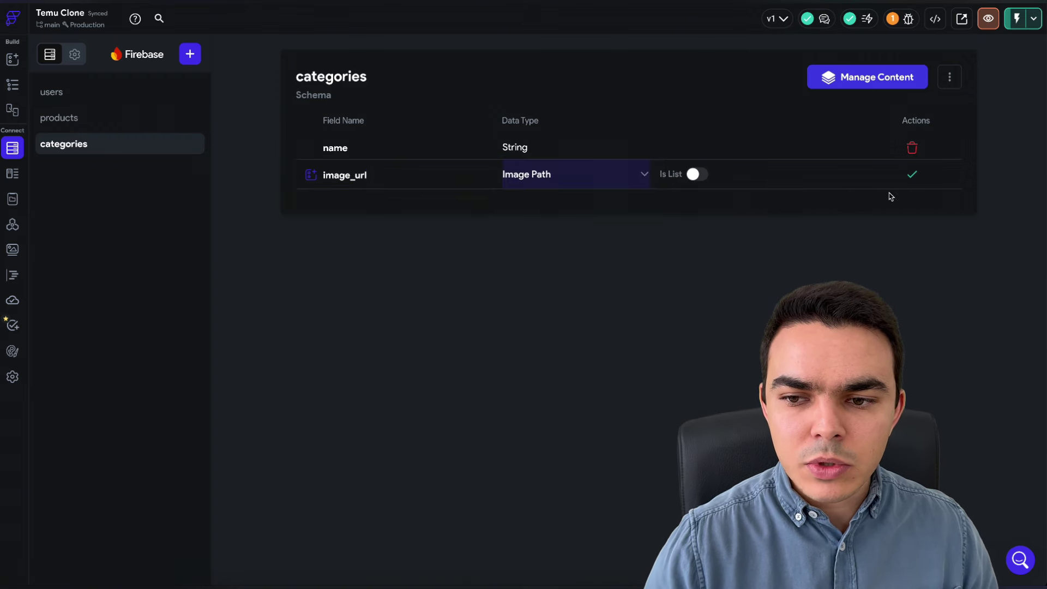
click(912, 174)
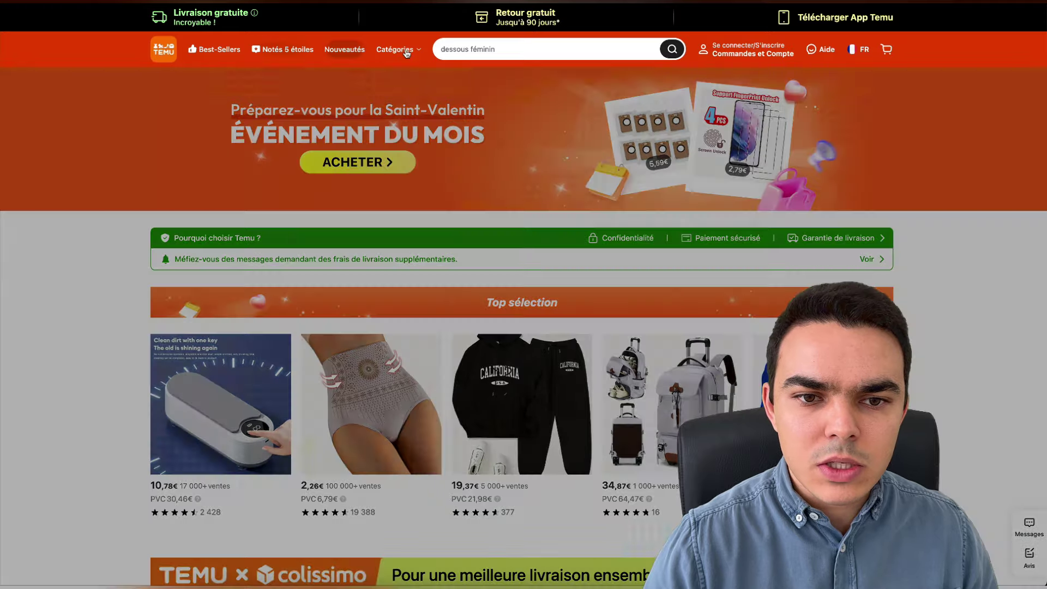
mouse_move(395, 49)
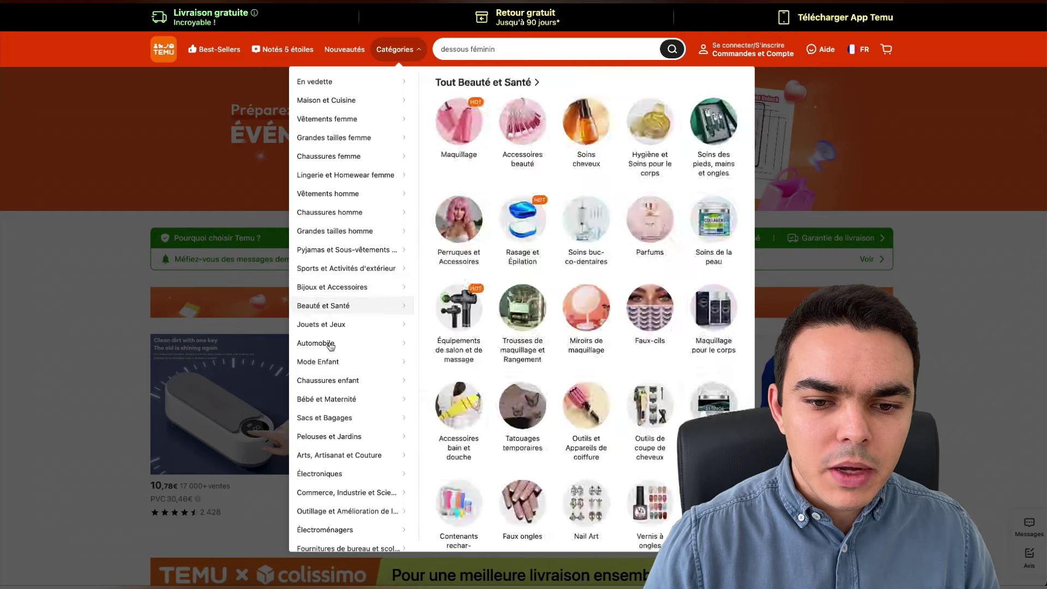
mouse_move(334, 360)
scroll(334, 360, down, 2)
scroll(334, 358, up, 2)
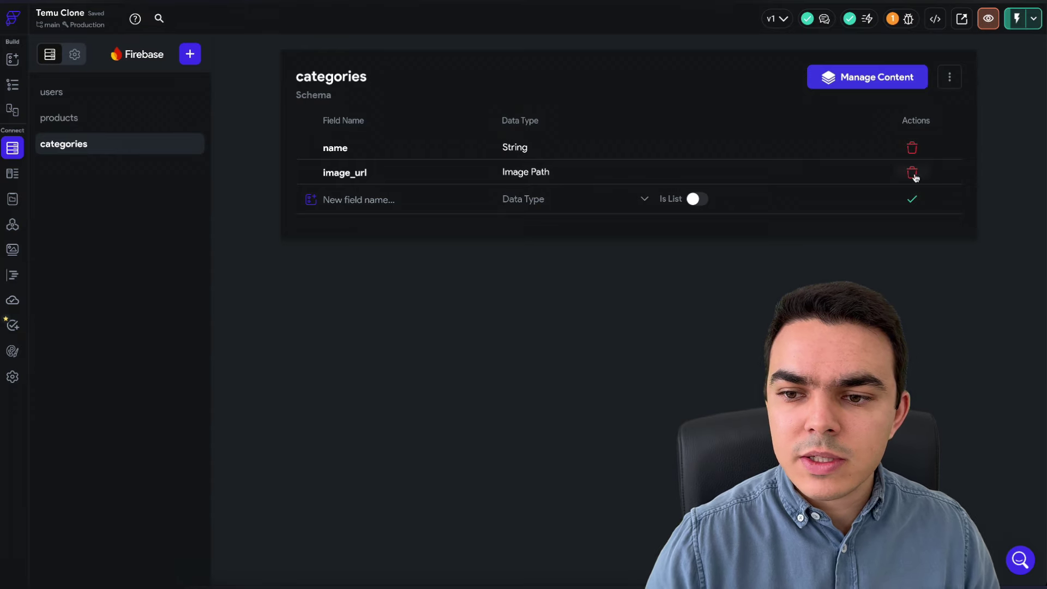
click(912, 172)
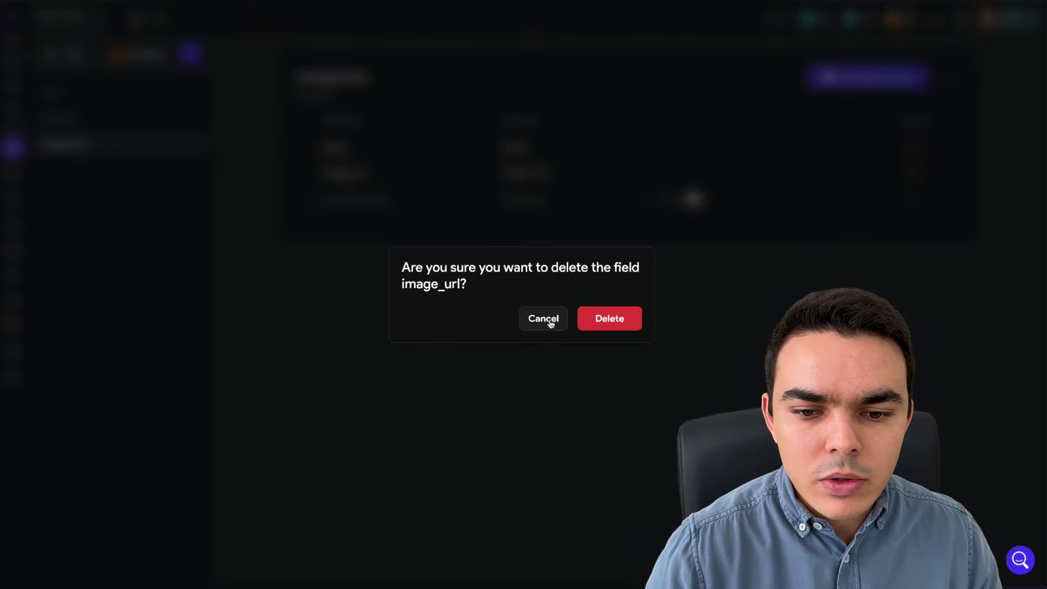
click(546, 320)
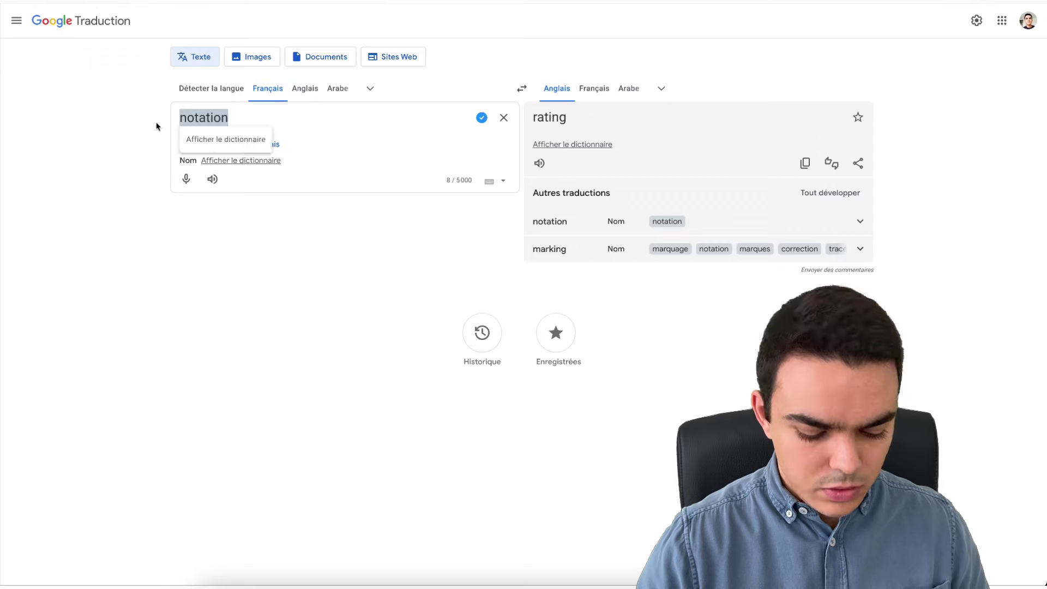
- Translate 'phrase accroche' into English and copy the result, 'catchphrase'
text(acrroche)
click(180, 117)
text(phrase)
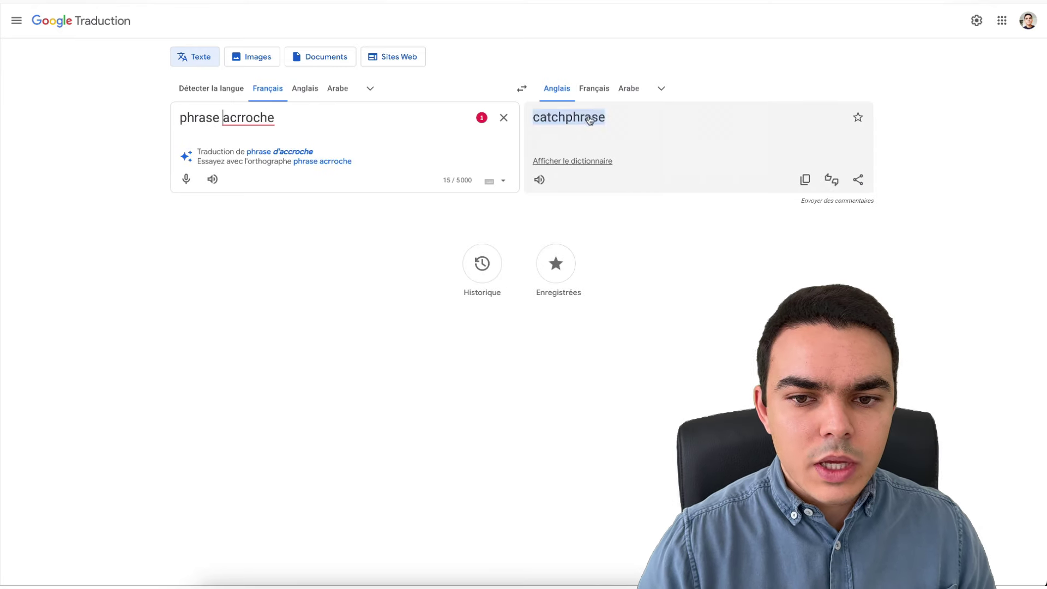
click(805, 180)
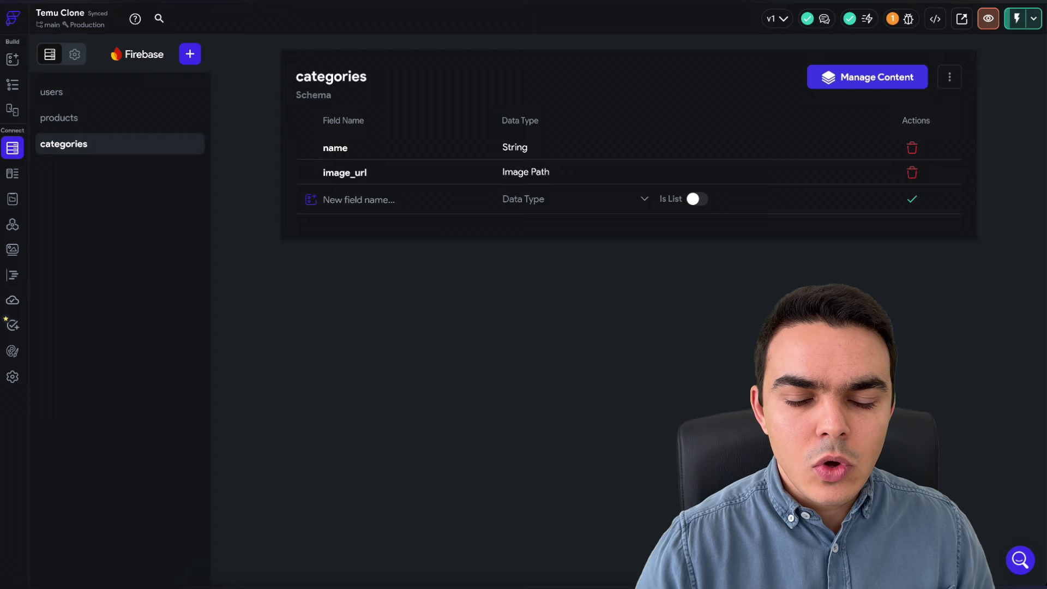
- Add catchphrase as a String field to categories, then start another new collection
key(ctrl+v)
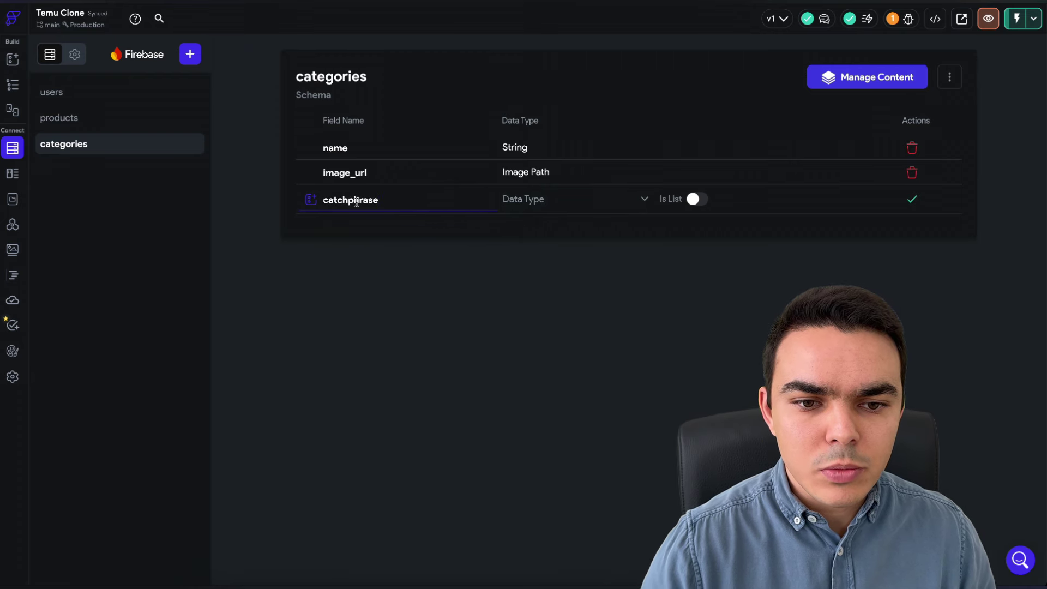
click(567, 199)
click(532, 251)
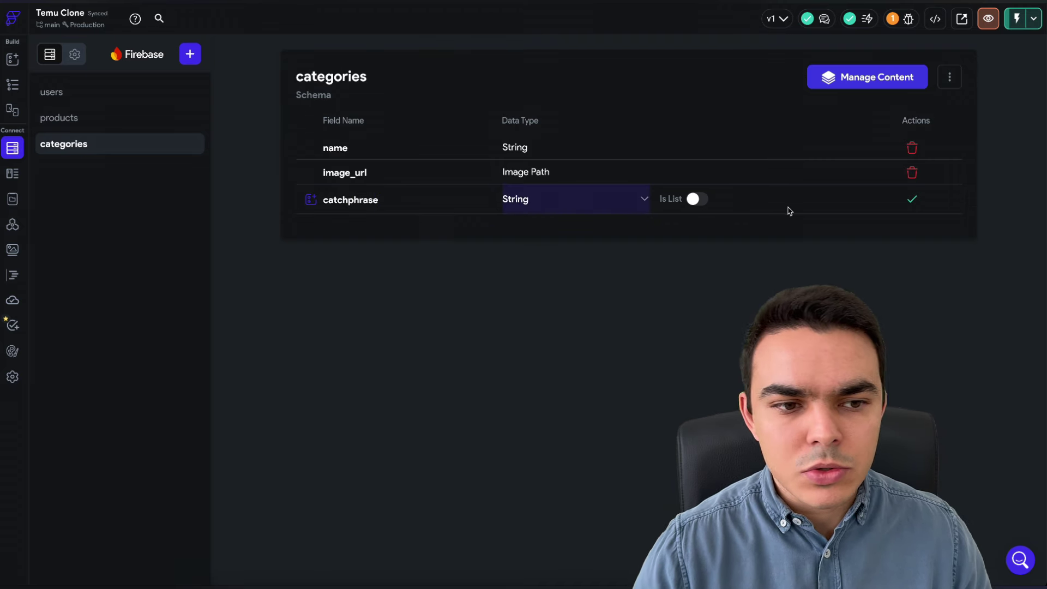
click(912, 199)
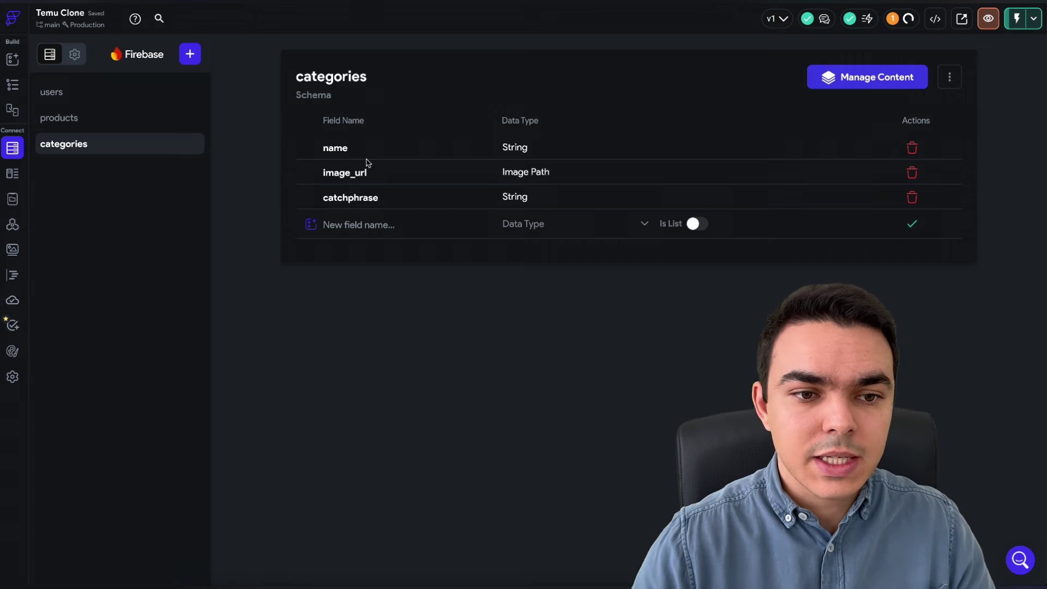
click(190, 54)
- Create a sub_categories subcollection under categories, starting its schema from scratch
click(645, 325)
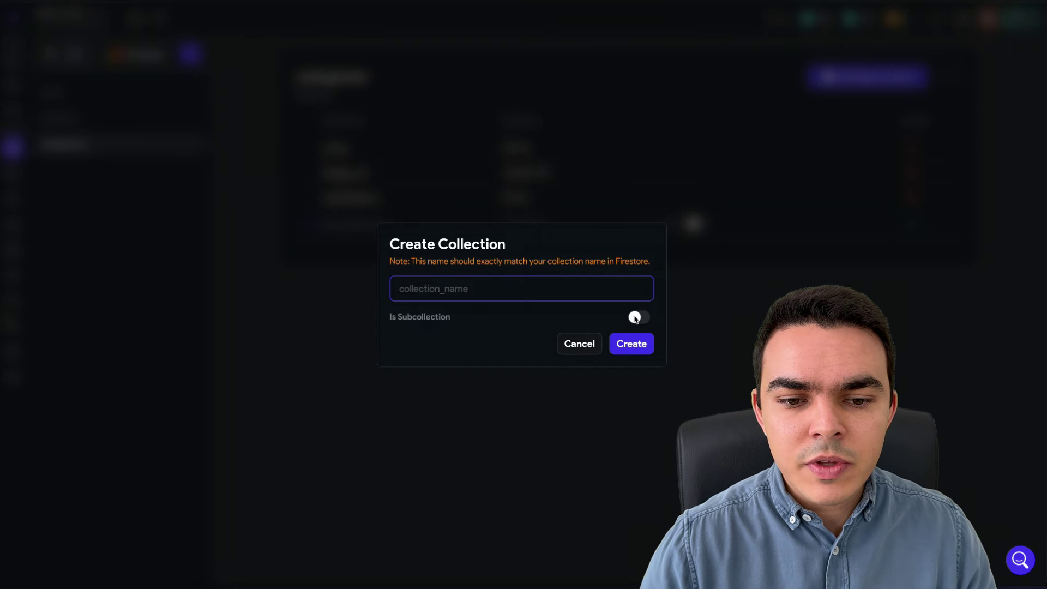
click(484, 273)
click(429, 347)
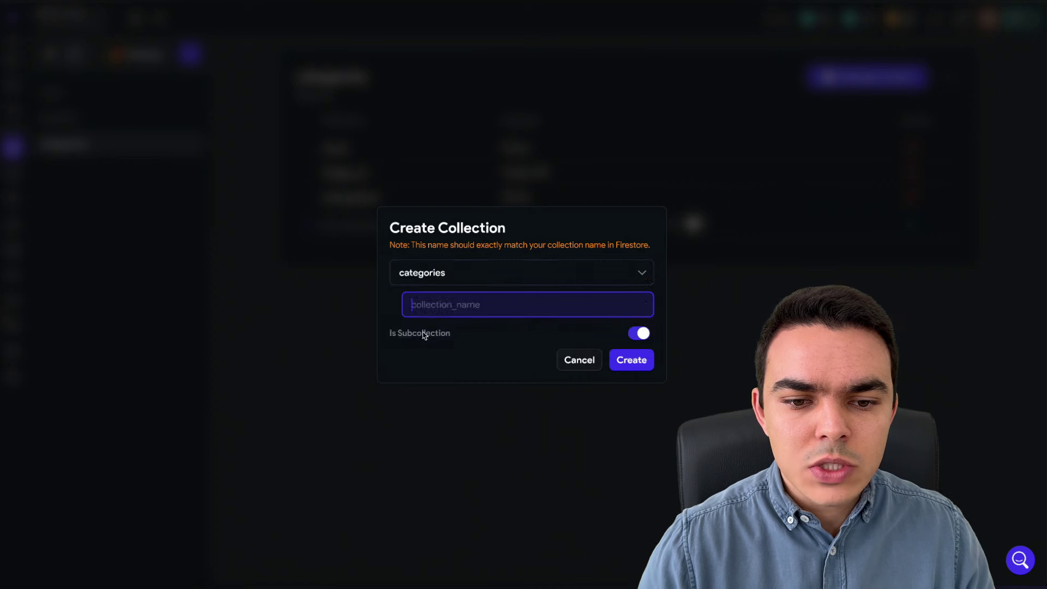
text(sub)
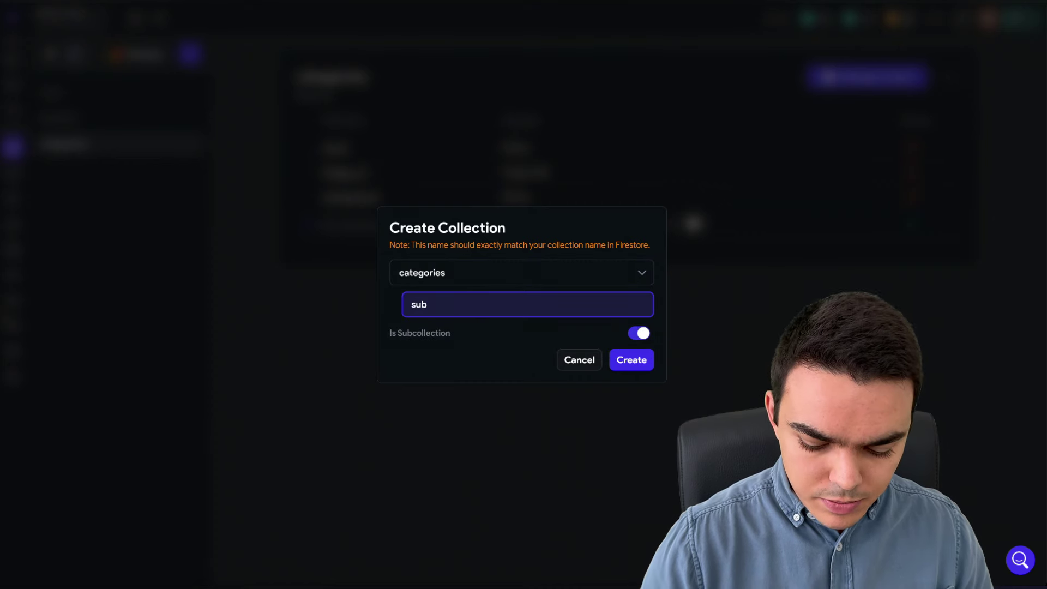
text(_categorie)
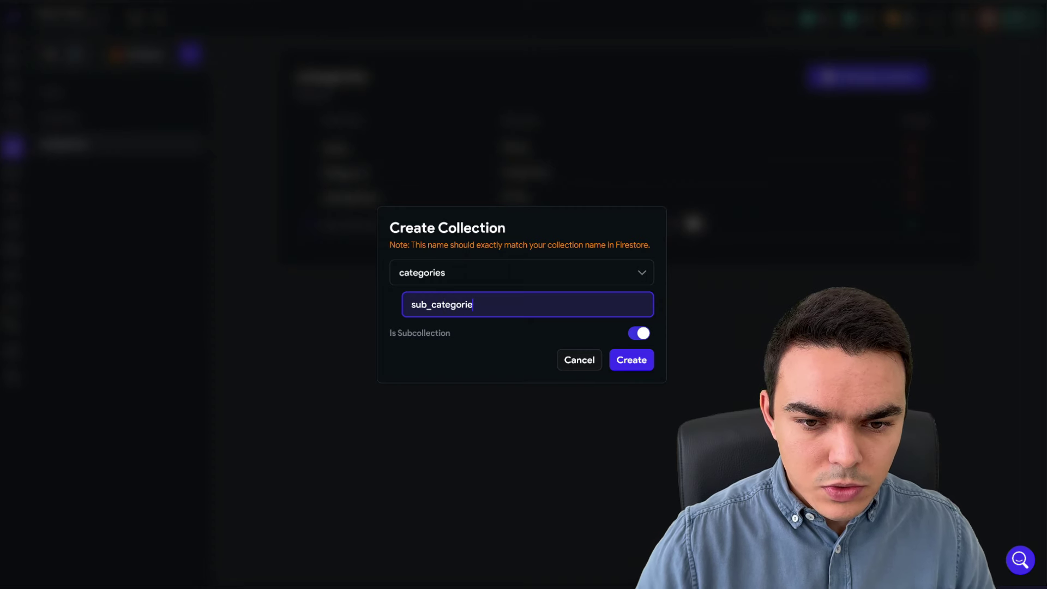
text(s)
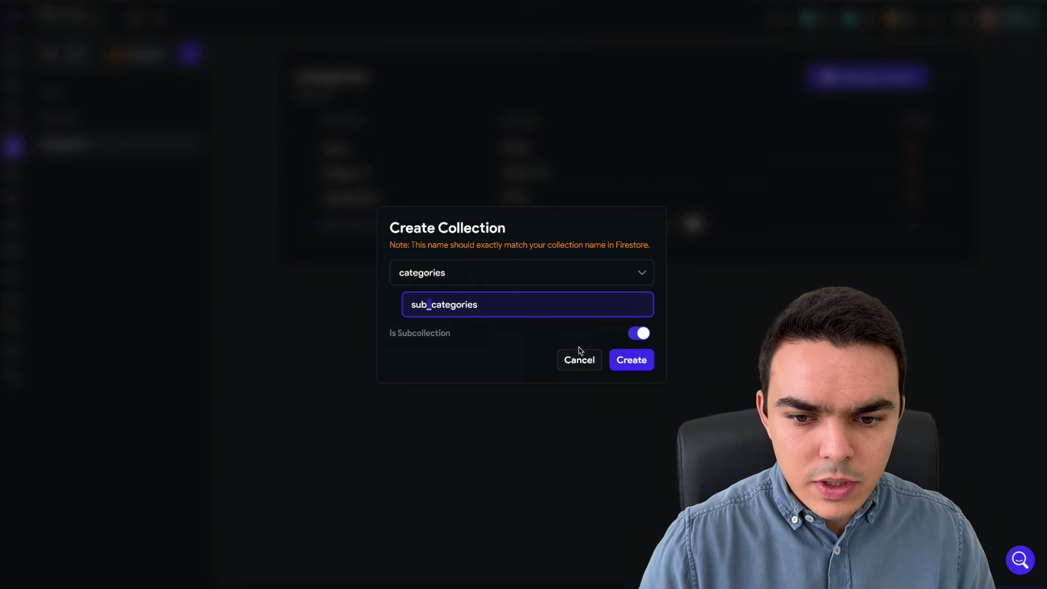
click(644, 362)
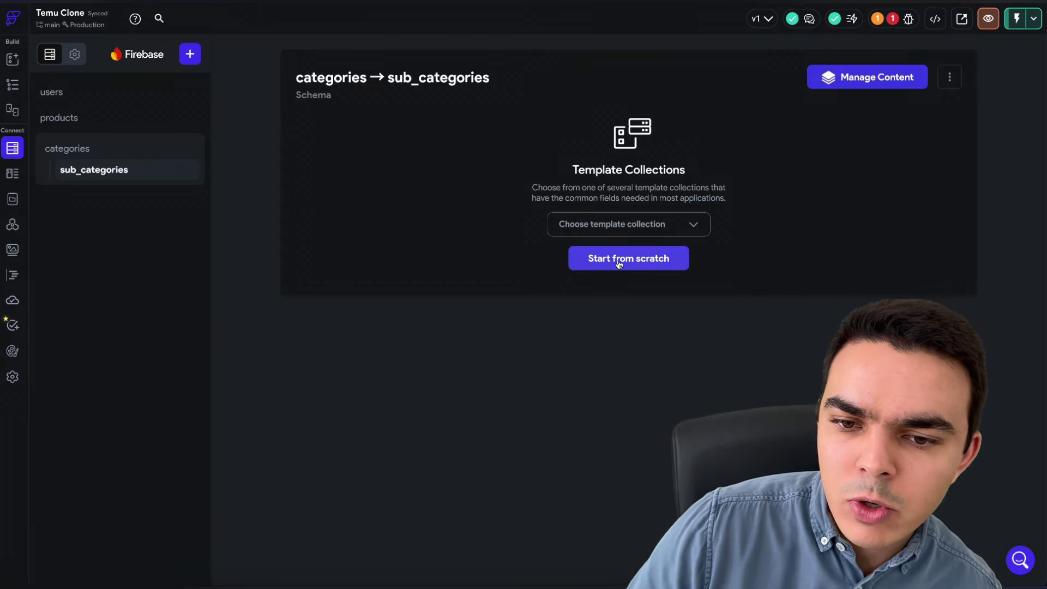
click(620, 263)
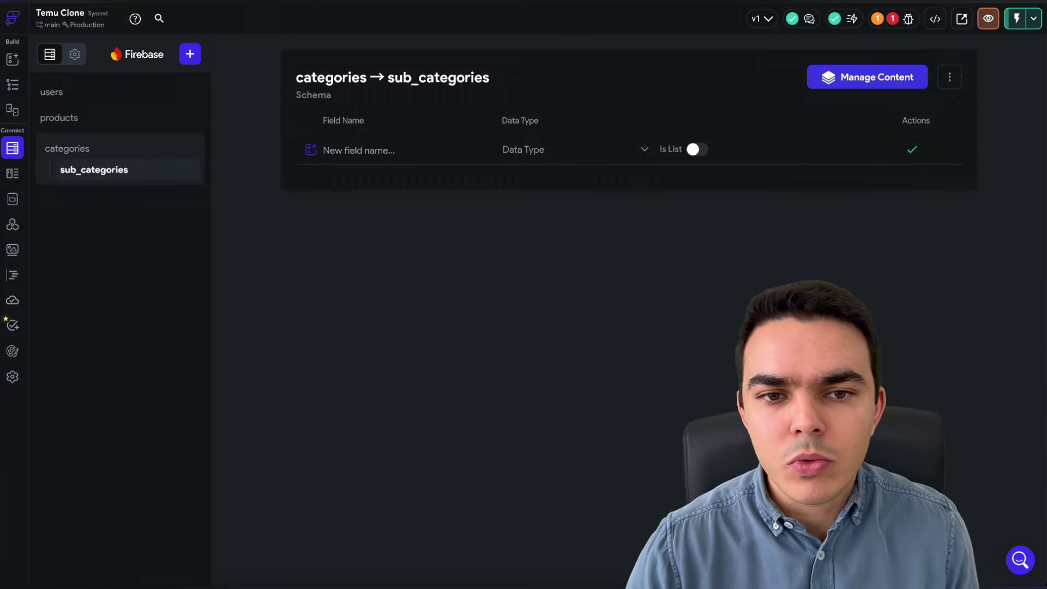
- Give sub_categories a String name field and an Image Path image_url field
click(360, 149)
text(name)
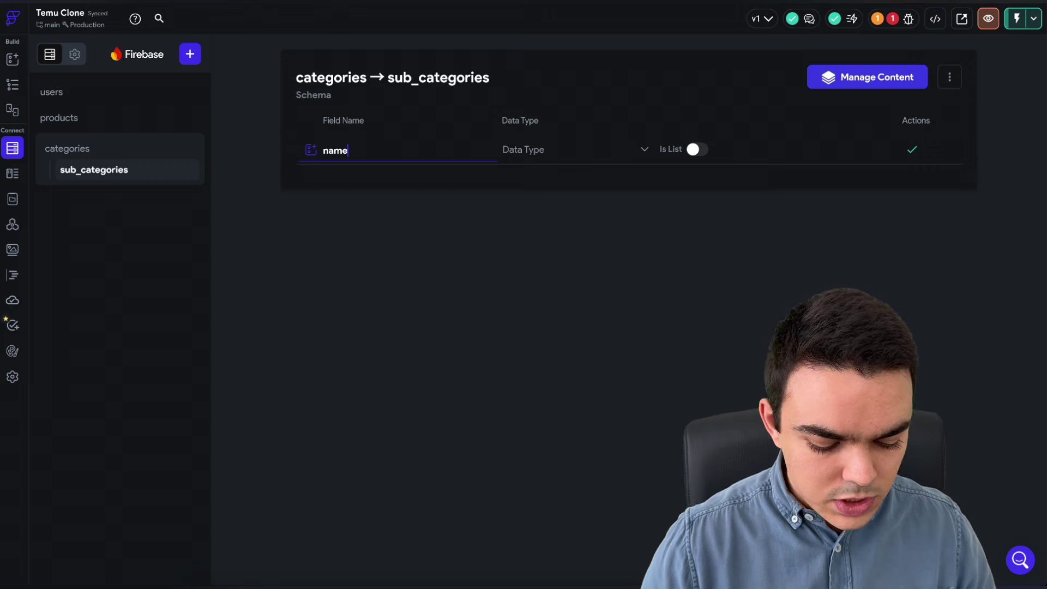
click(524, 161)
click(537, 211)
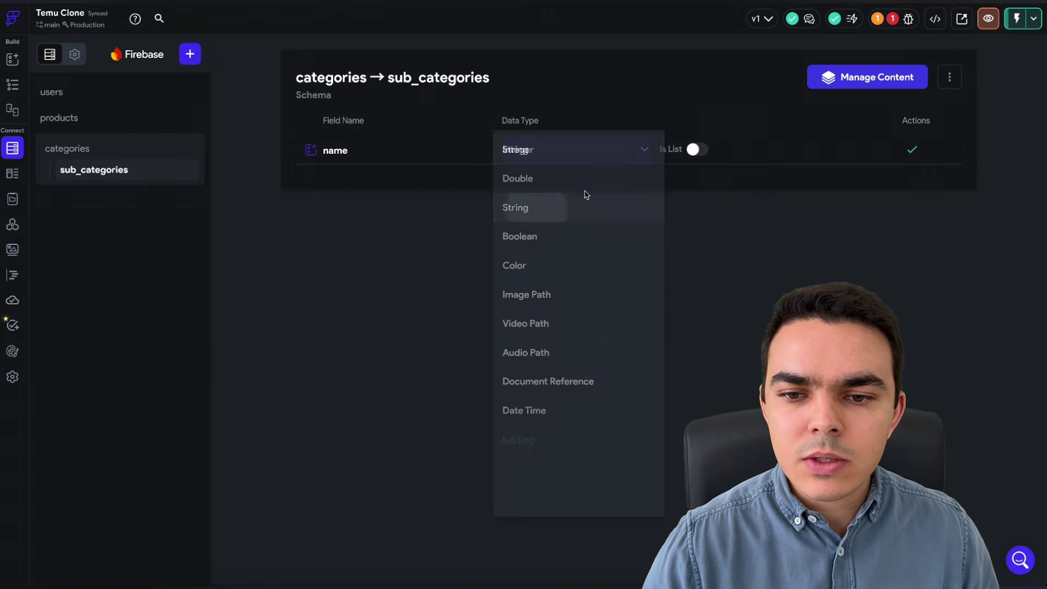
click(913, 156)
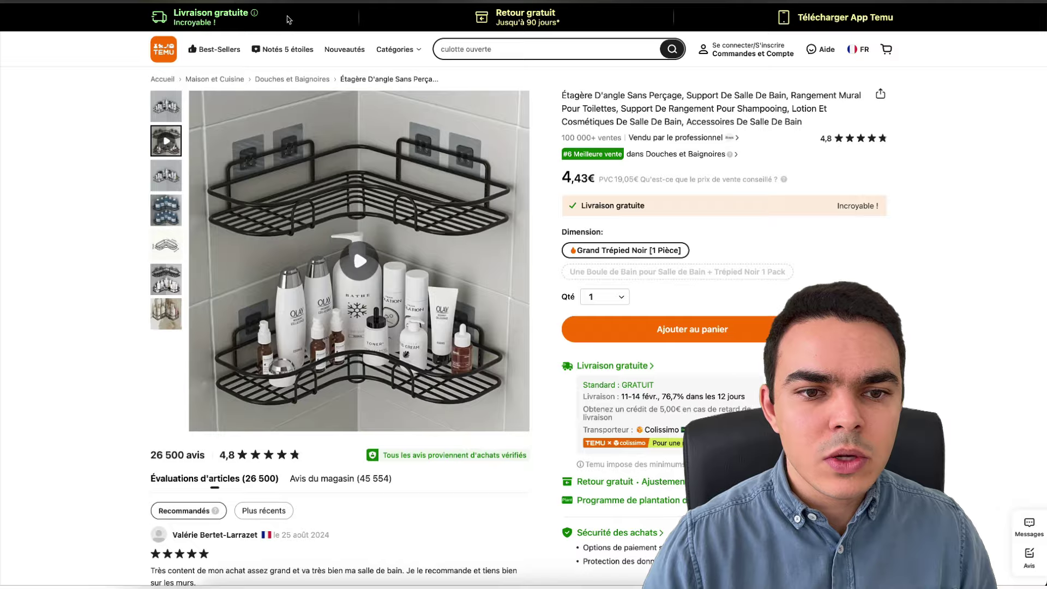
mouse_move(395, 49)
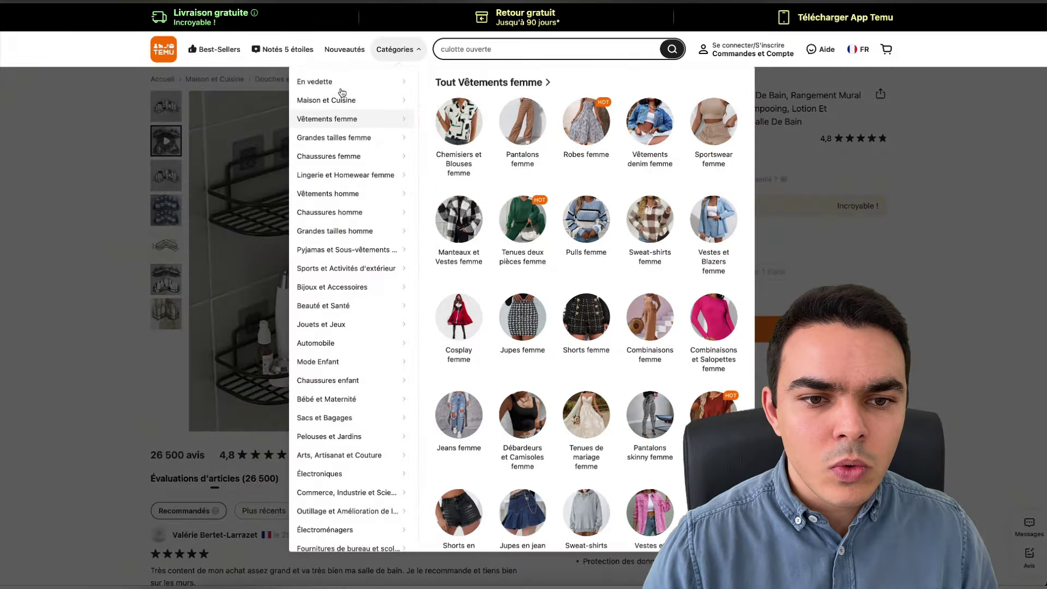
mouse_move(341, 100)
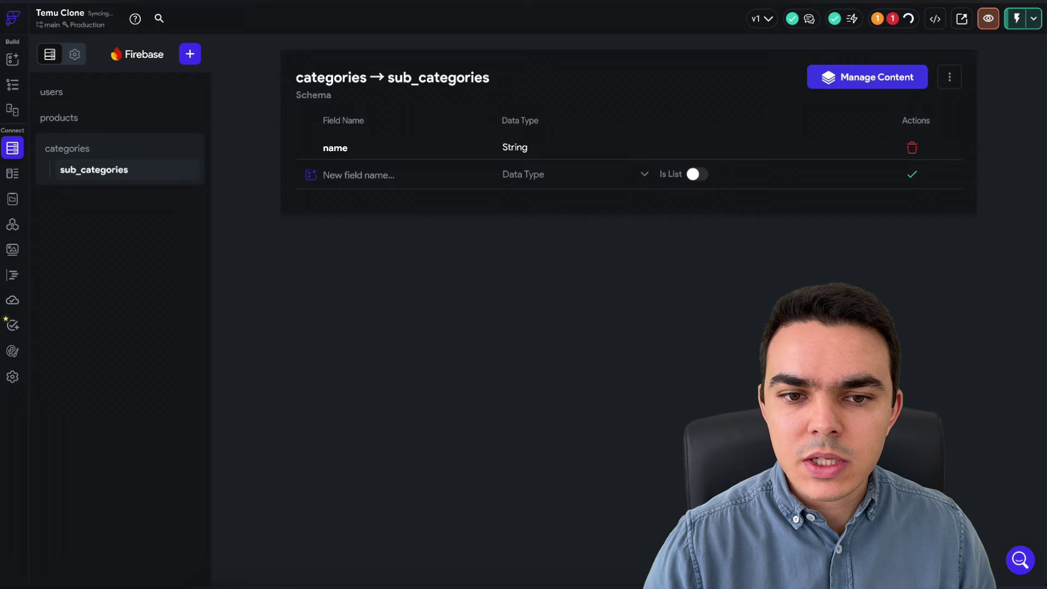
click(376, 165)
text(im)
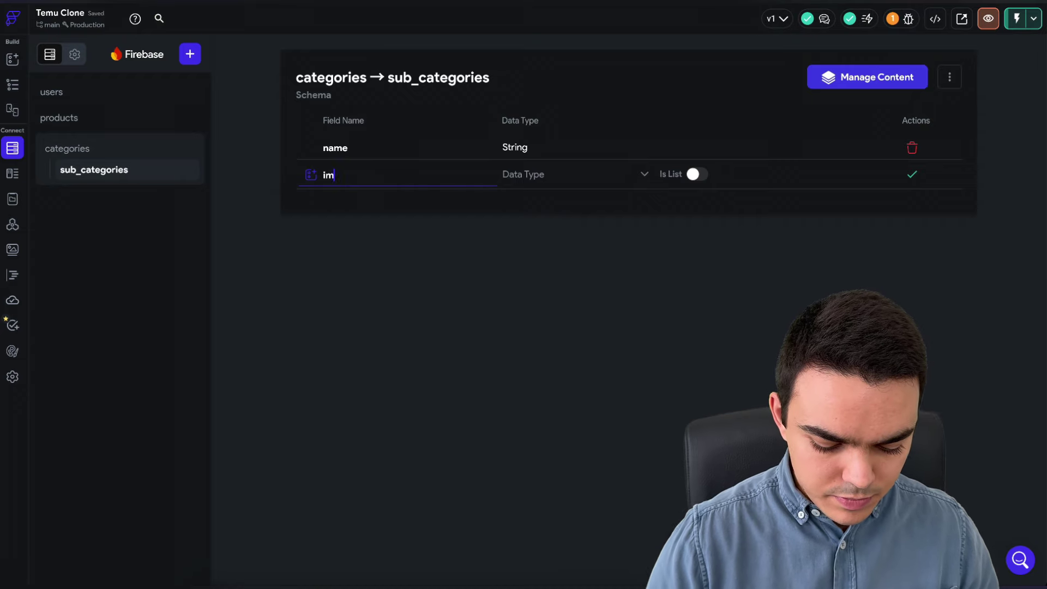
text(age_url)
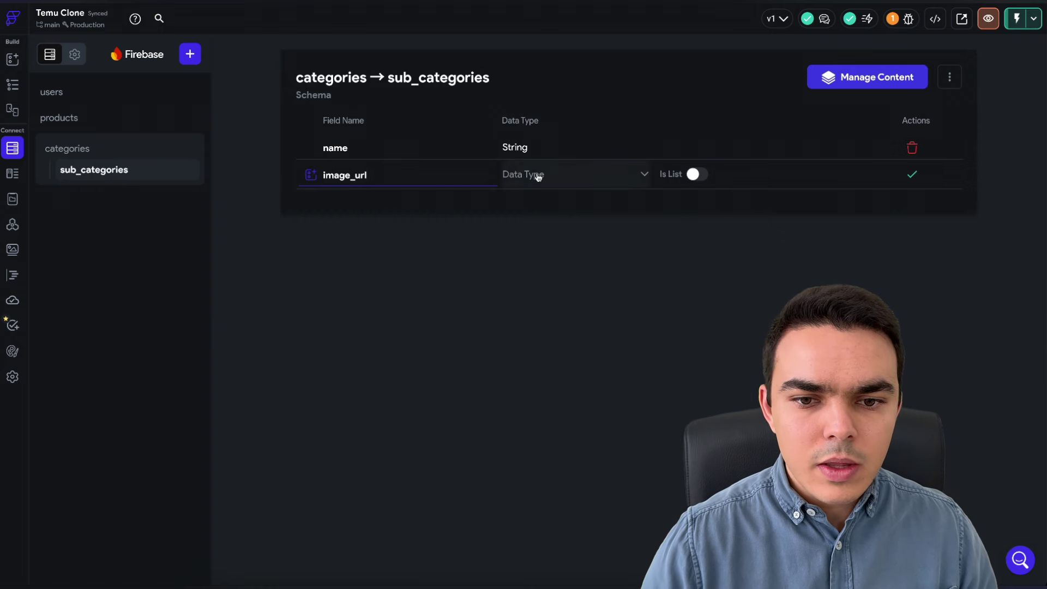
click(537, 175)
click(549, 322)
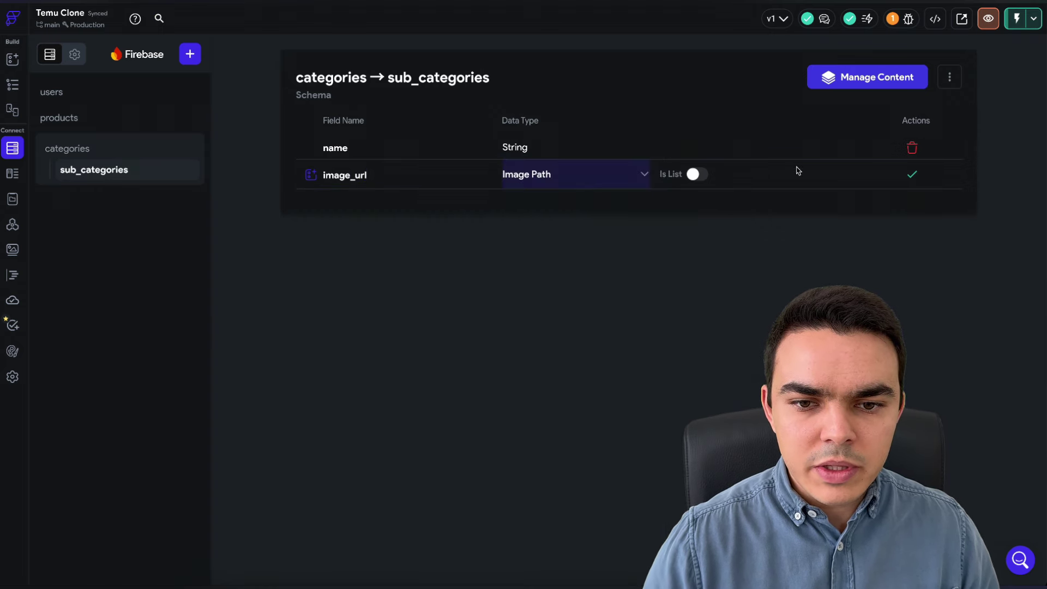
click(913, 174)
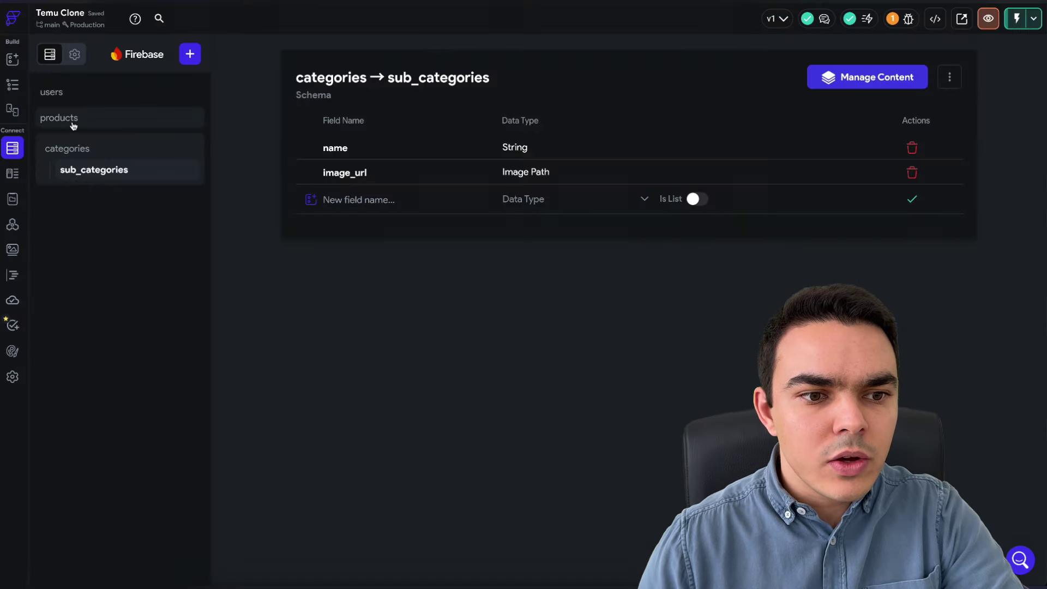
- Add a category_ref field to products as a Document Reference to categories
click(73, 123)
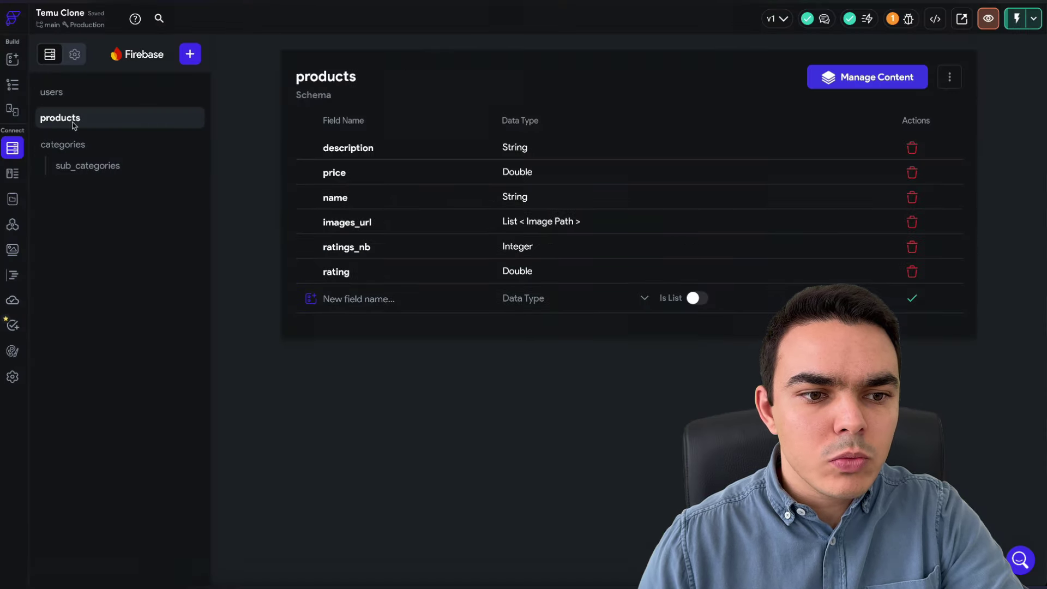
click(366, 303)
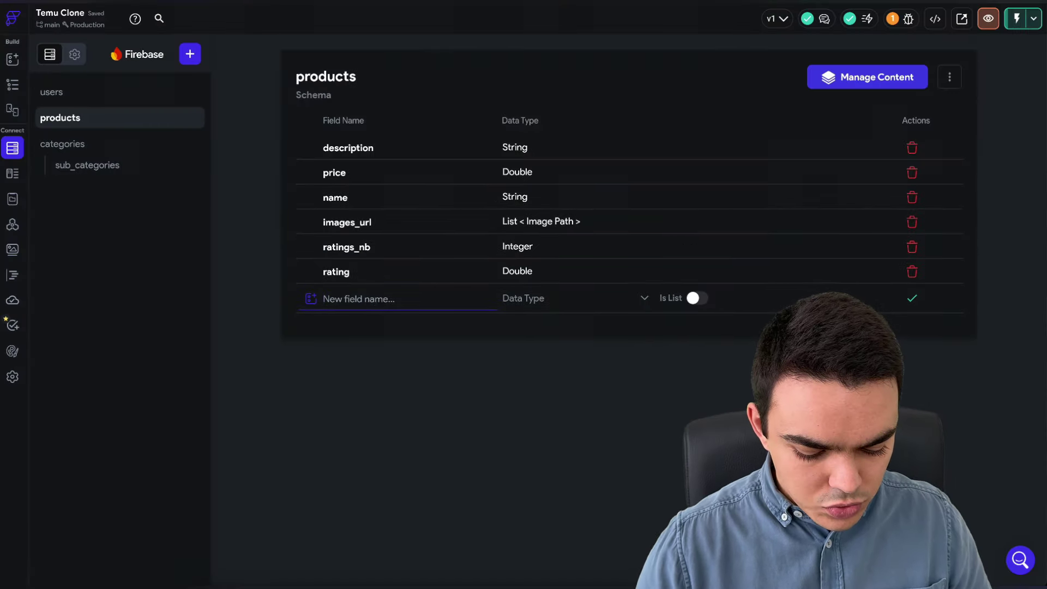
text(category_ref)
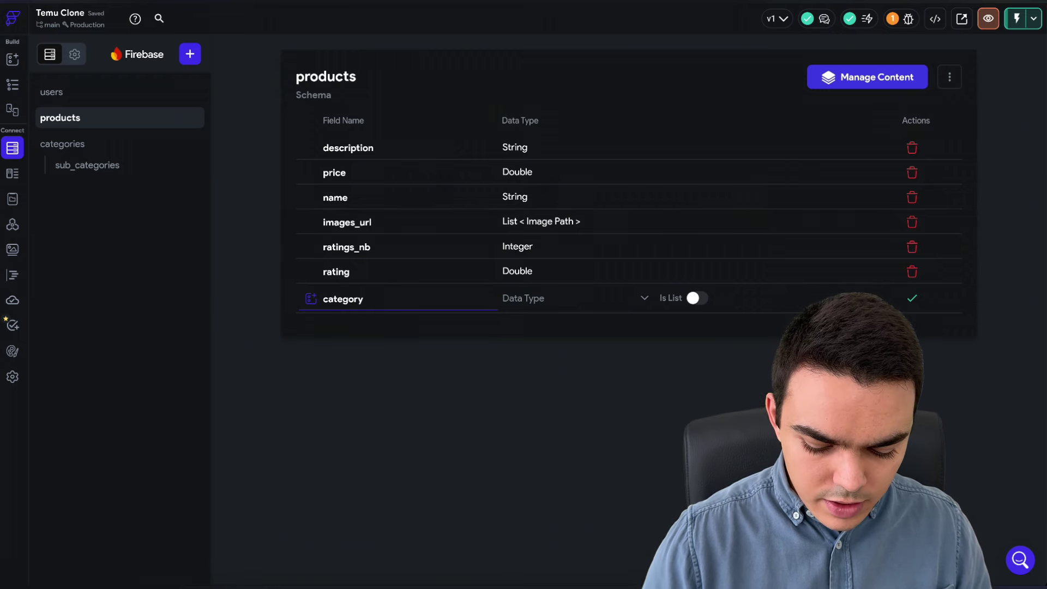
click(533, 298)
click(545, 433)
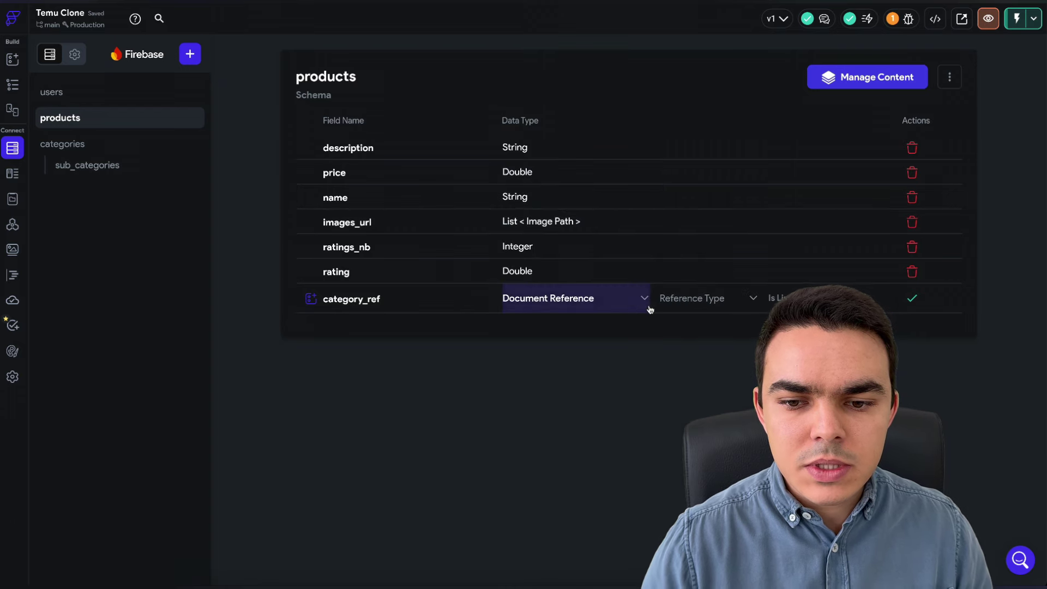
click(681, 298)
click(682, 357)
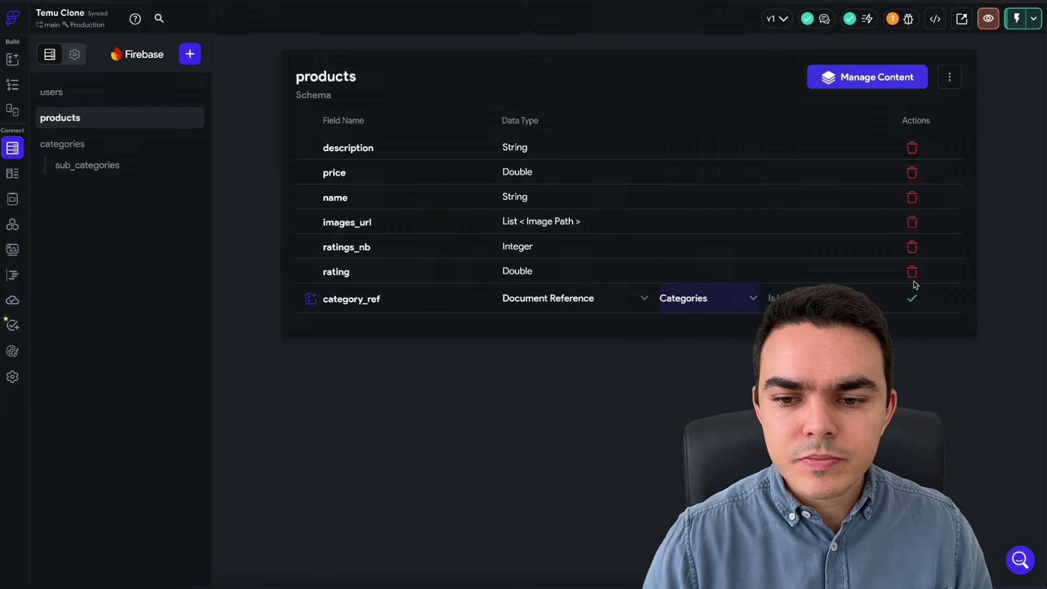
click(913, 298)
- Add a sub_category_ref field as a Document Reference to Sub Categories
click(336, 322)
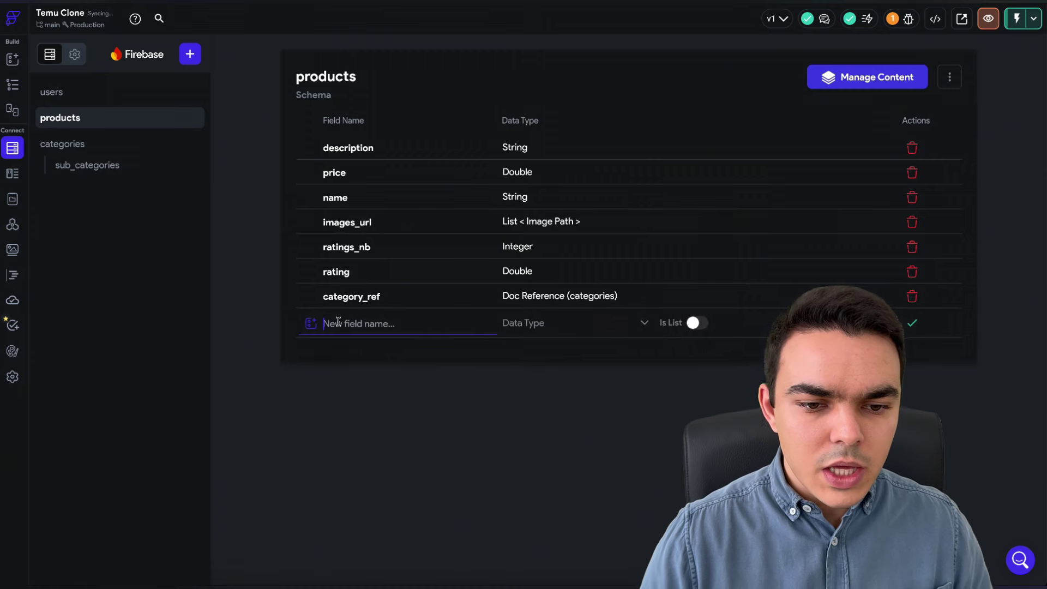
text(sub_cate)
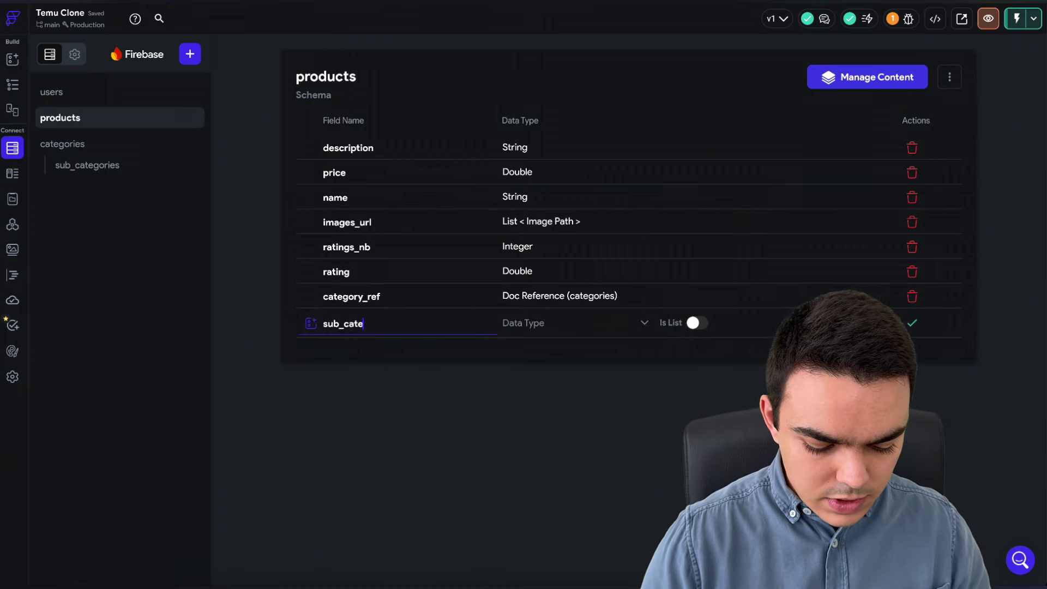
text(gory_ref)
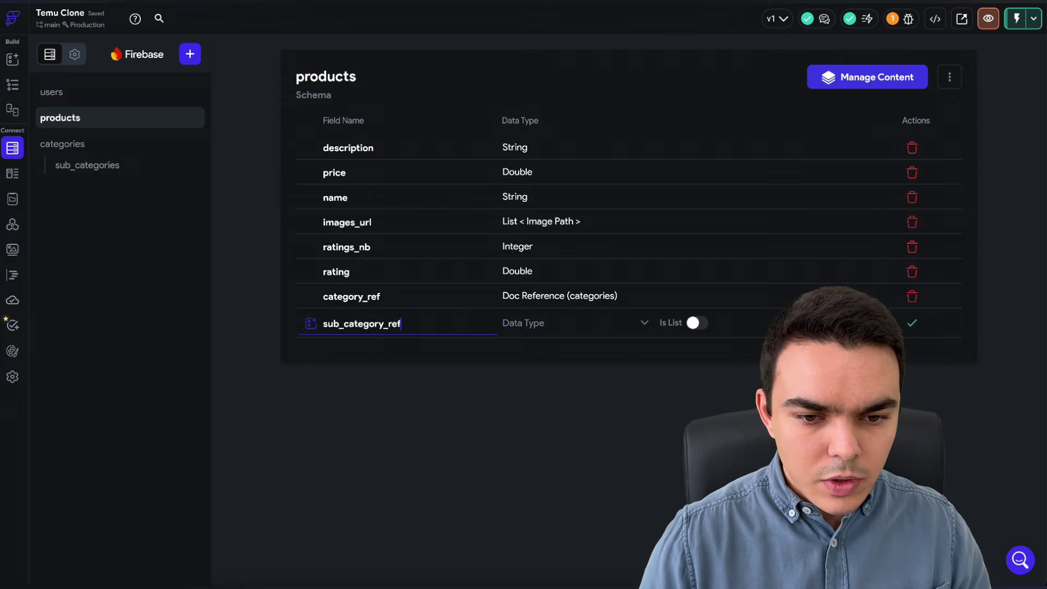
click(527, 330)
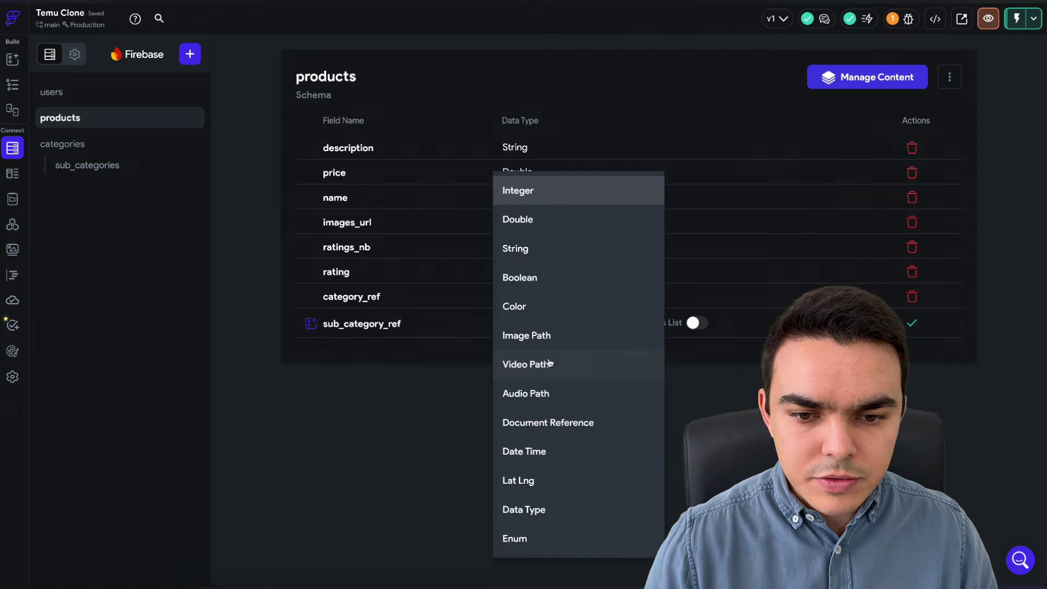
click(545, 420)
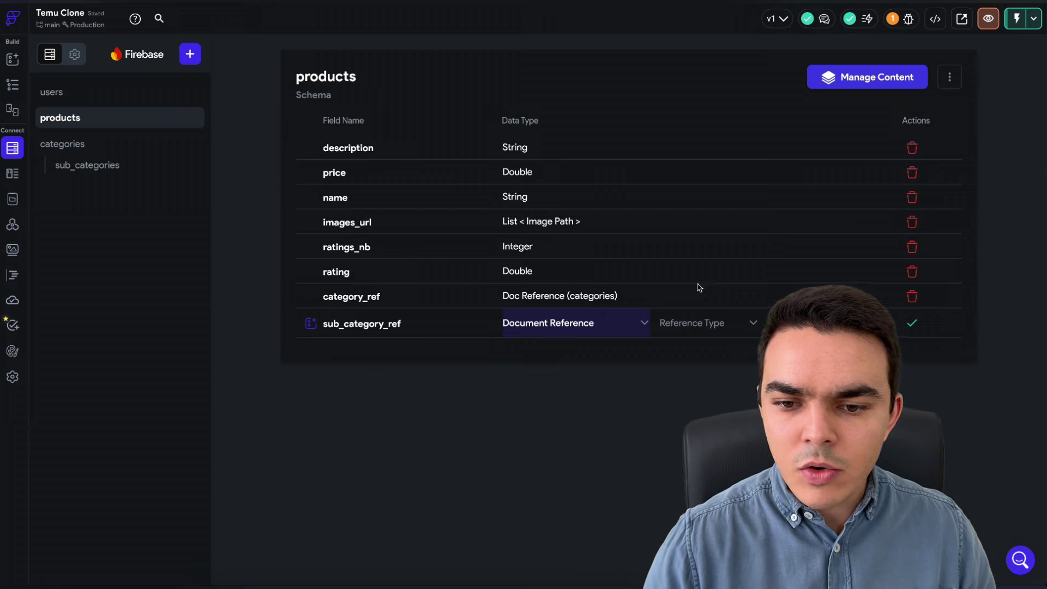
click(688, 325)
click(686, 408)
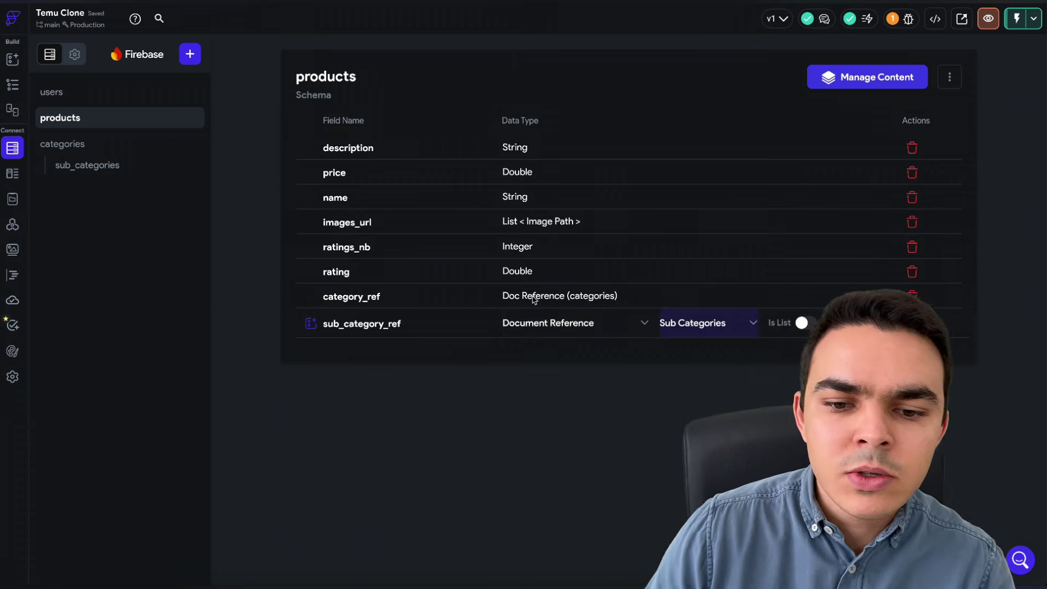
click(912, 323)
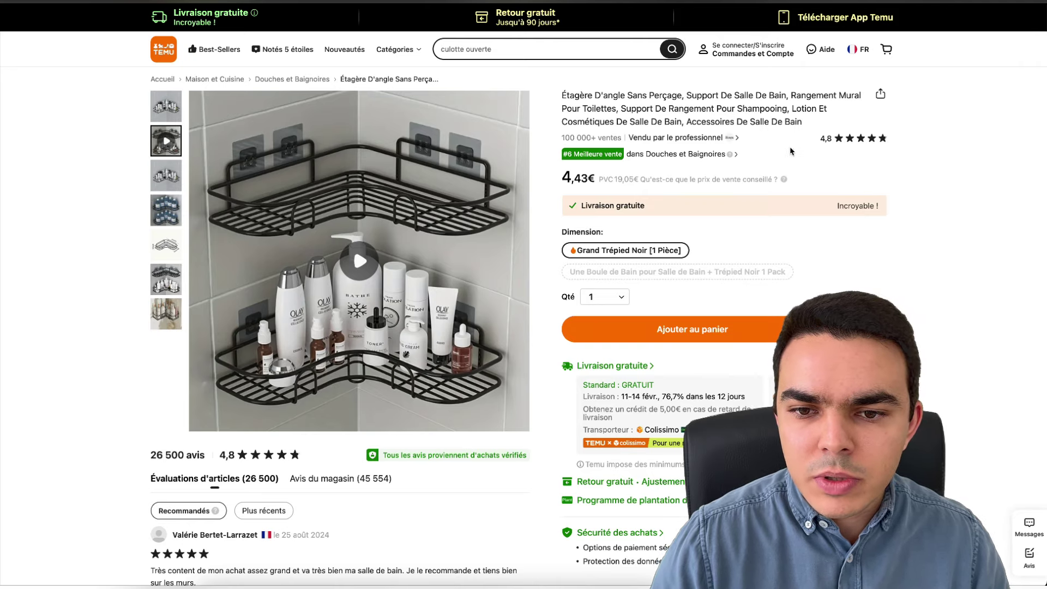
- Leave the corner shelf product page and scroll down Temu's homepage
scroll(785, 157, down, 3)
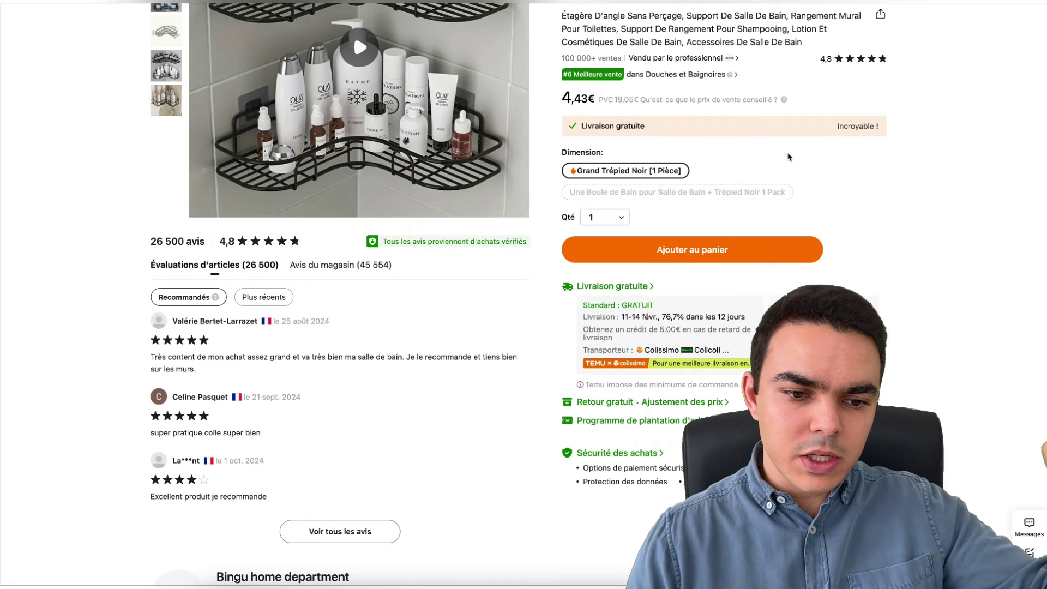
key(alt+Left)
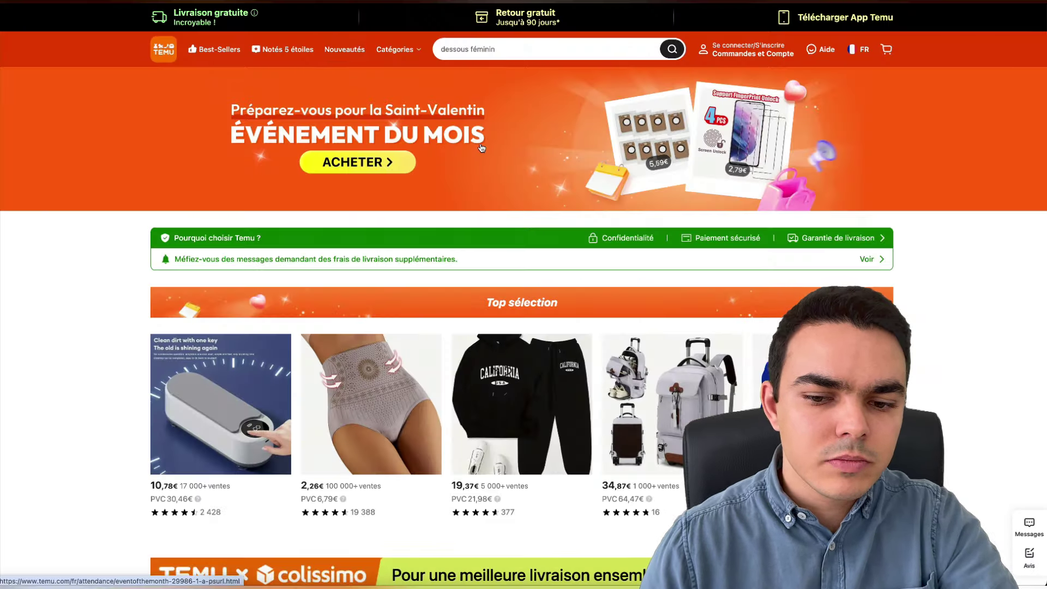
scroll(457, 168, down, 7)
scroll(456, 169, down, 5)
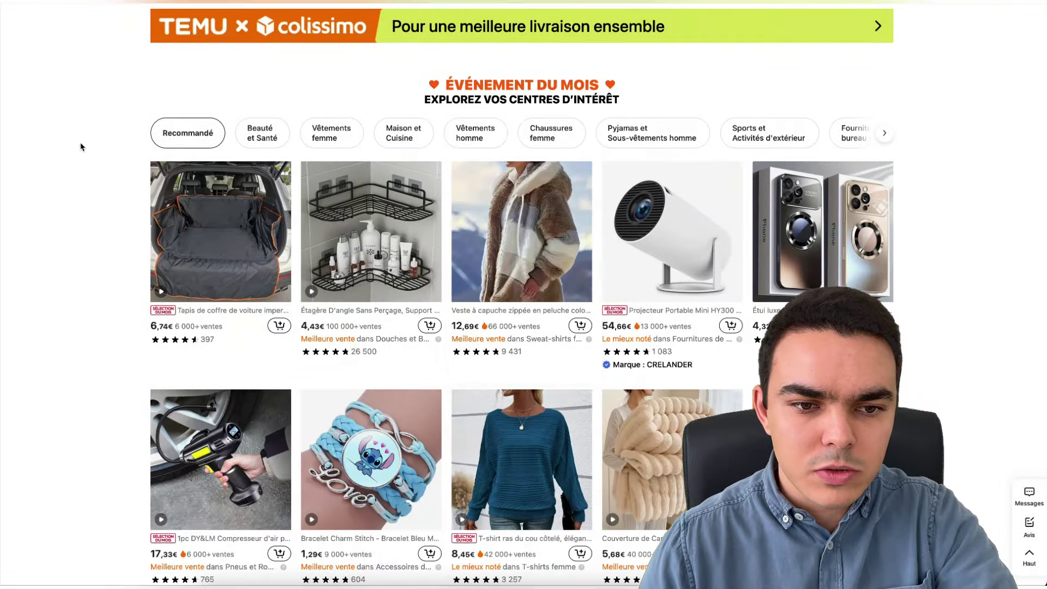
scroll(79, 148, down, 3)
- Browse the Beauté et Santé, Maison et Cuisine and Sports category picks
click(258, 52)
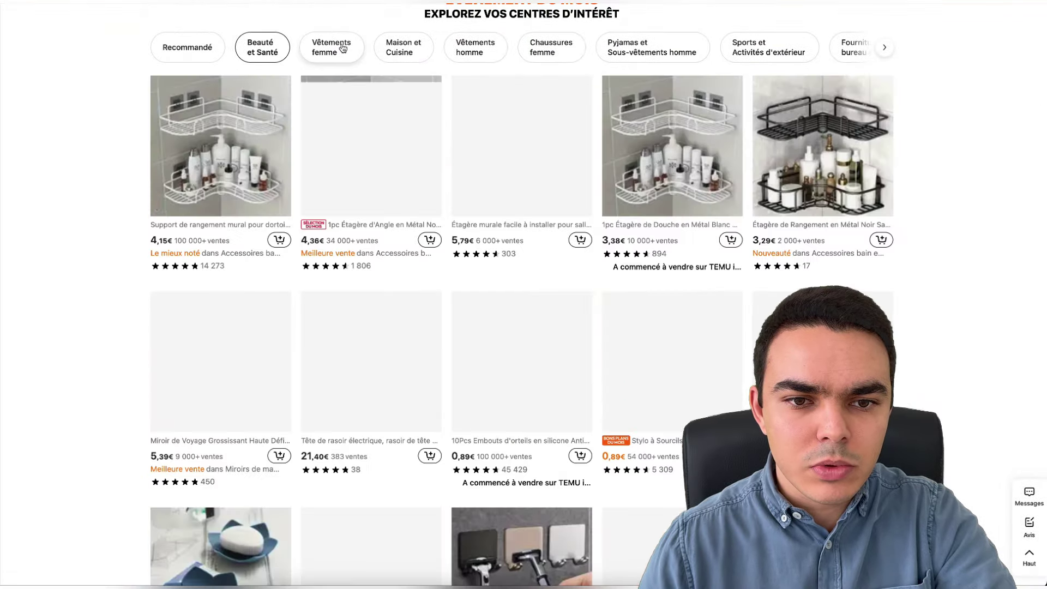
click(404, 50)
click(770, 47)
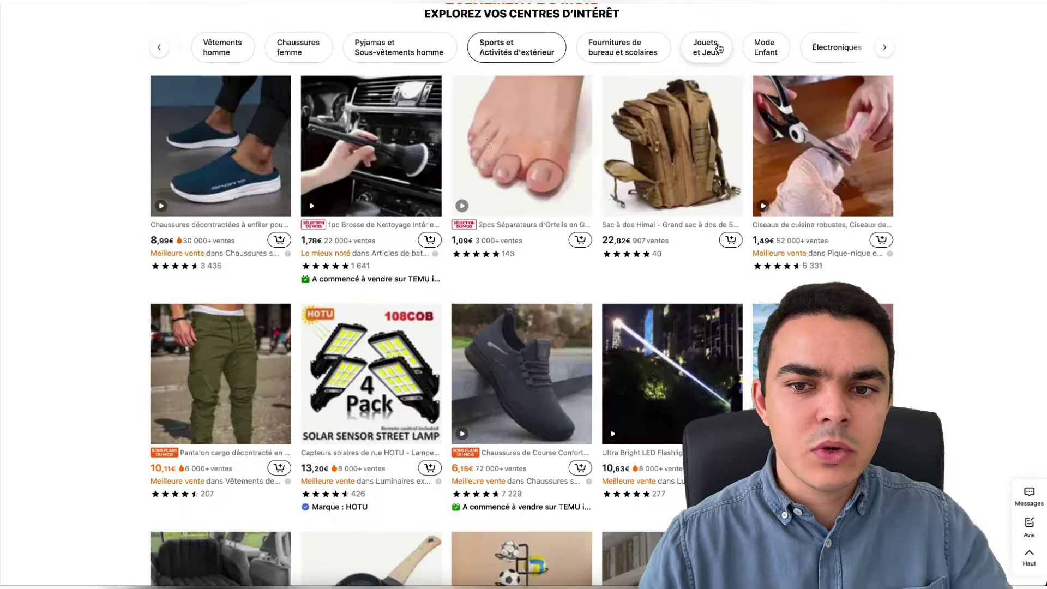
scroll(445, 150, up, 15)
scroll(445, 150, down, 1)
mouse_move(396, 49)
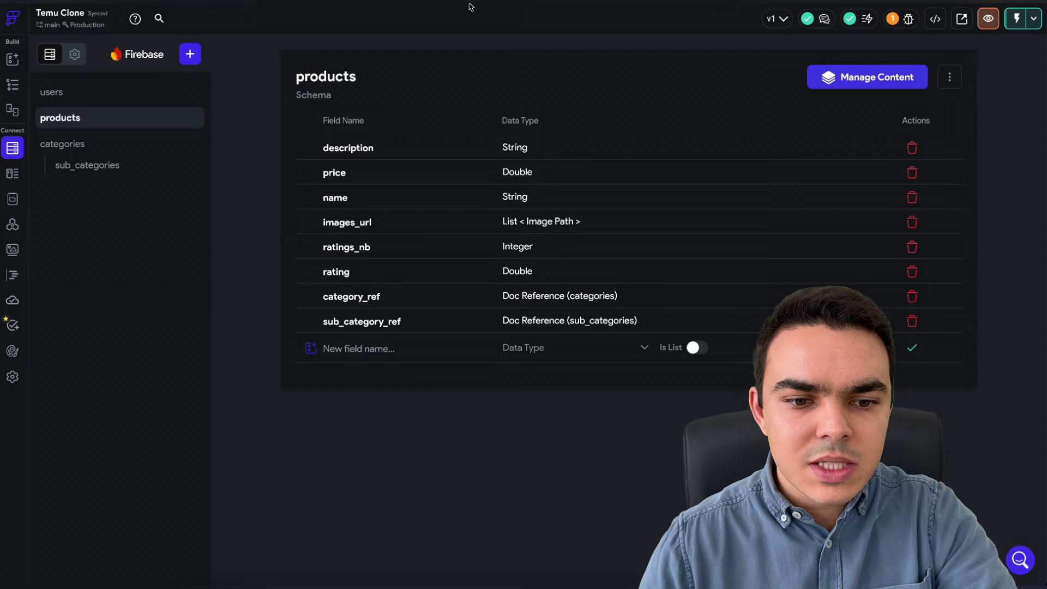
- Check the categories and sub_categories (name, image_url) schemas, then start a new collection
click(100, 146)
click(104, 177)
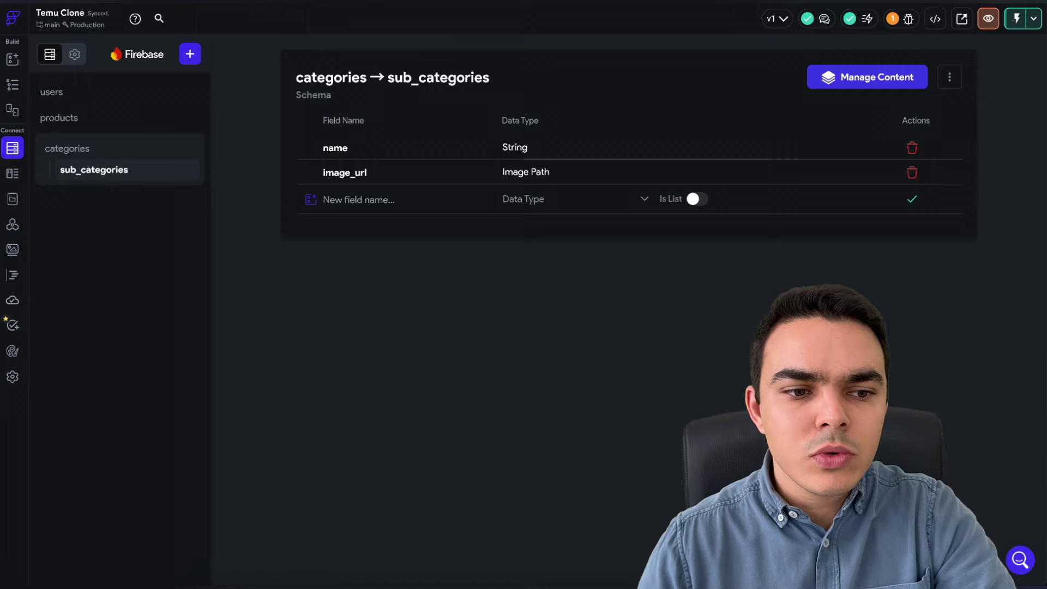
click(452, 4)
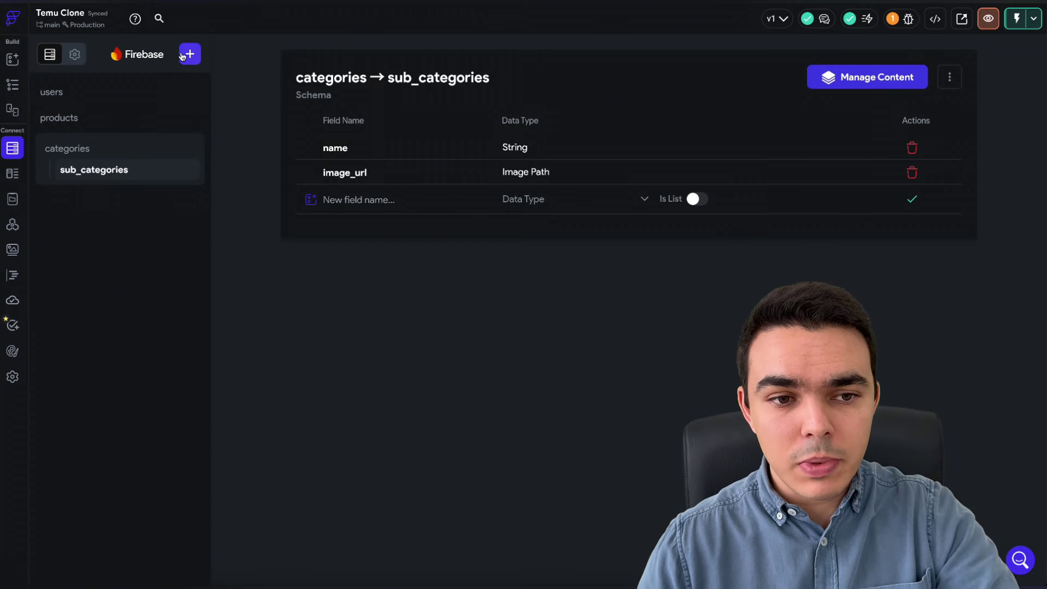
click(190, 54)
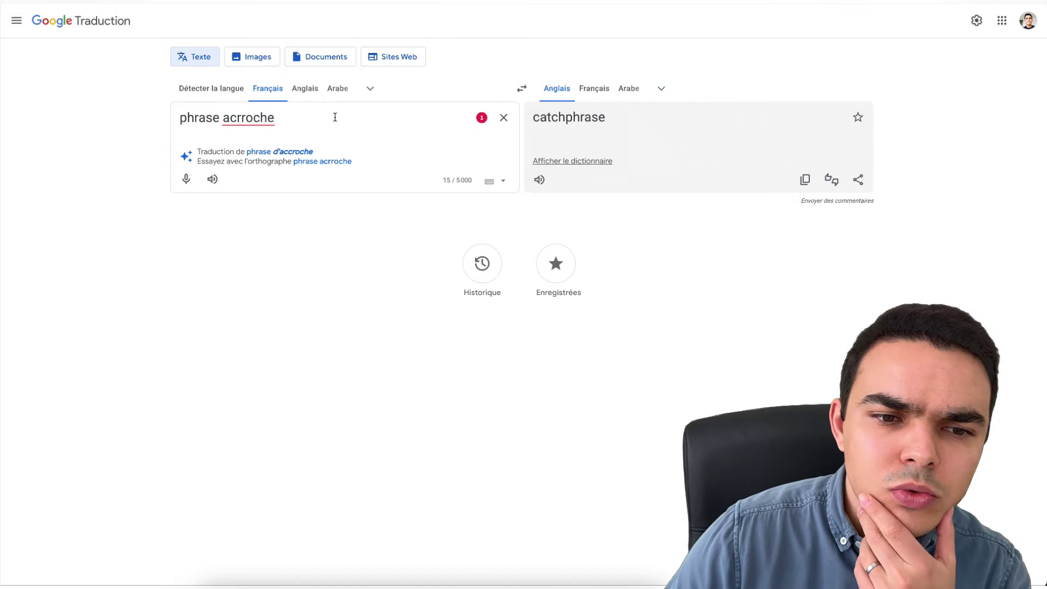
- Replace the Google Translate source text with the French word 'tendance' and select it
drag(334, 114, 138, 122)
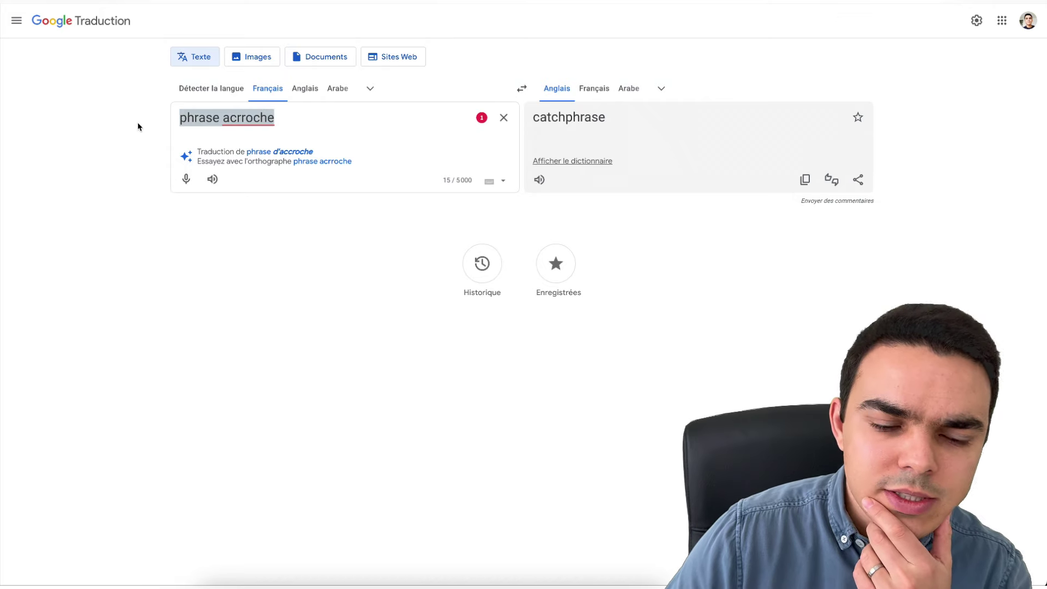
key(BackSpace)
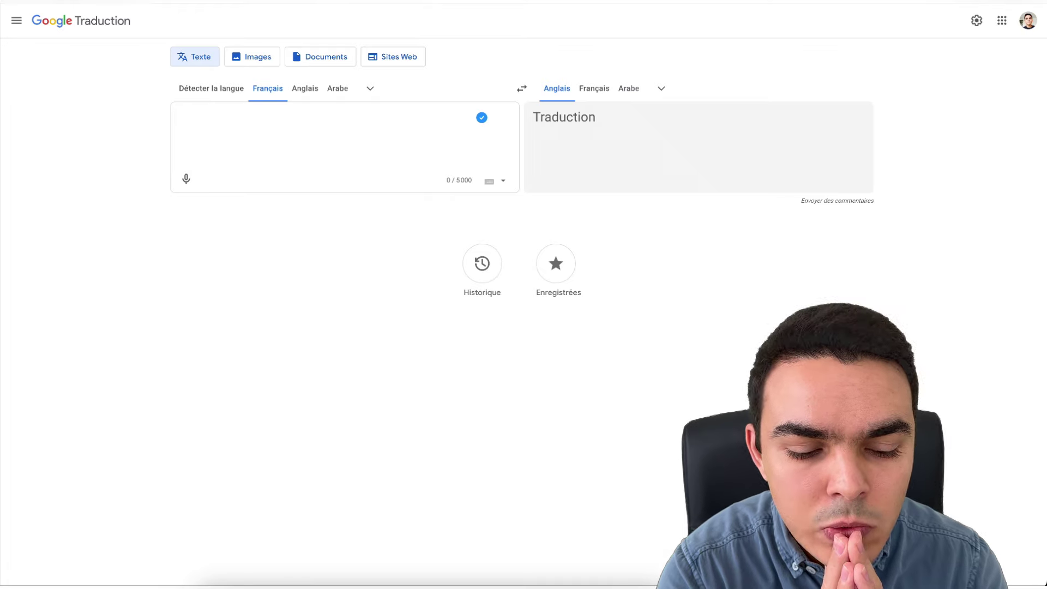
text(tendance)
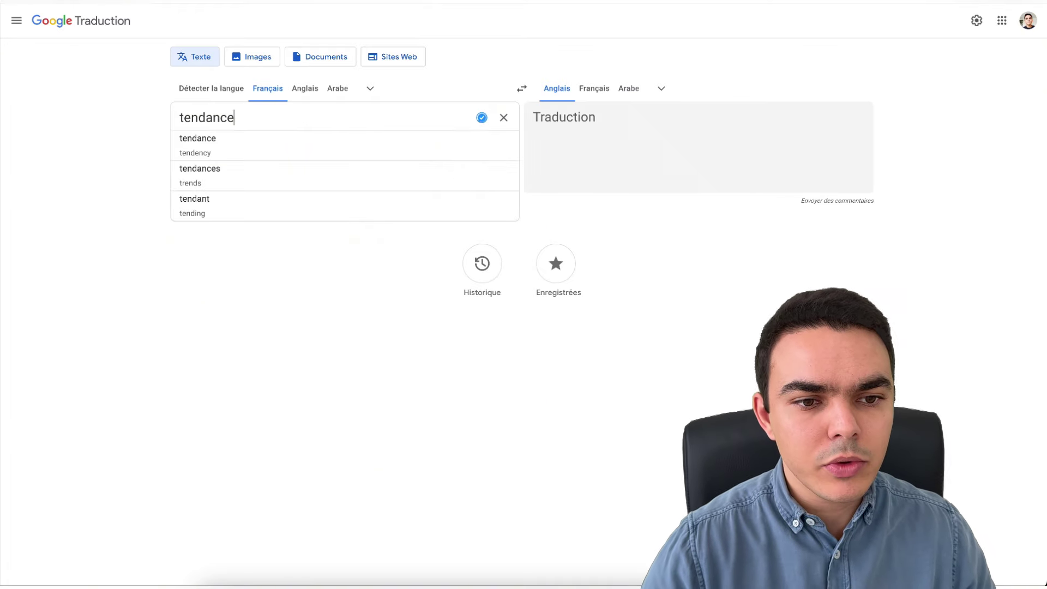
key(ctrl+a)
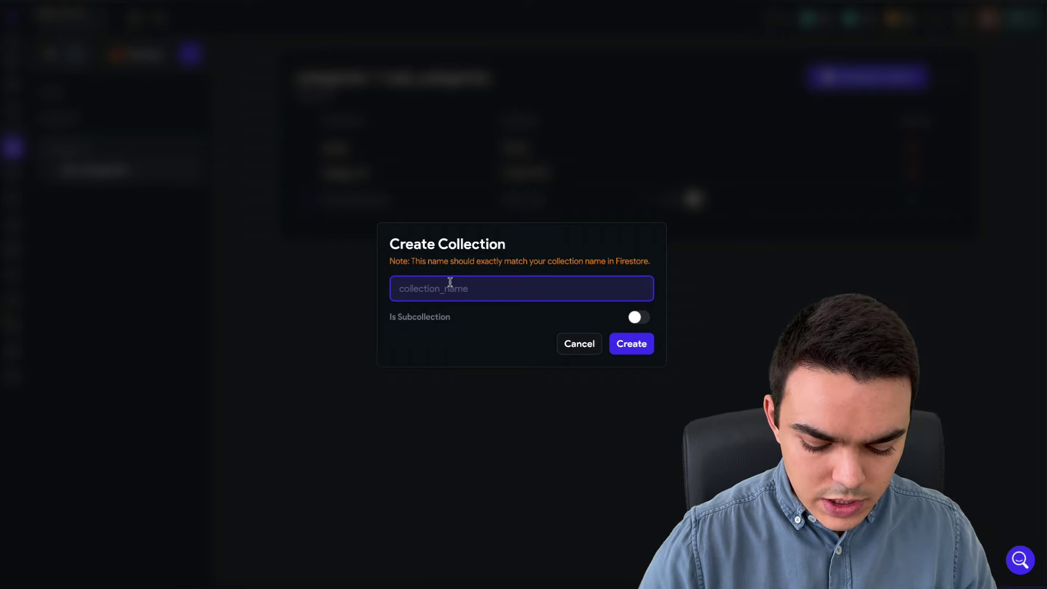
- Create a collection named playlists and start its schema from scratch
text(pla)
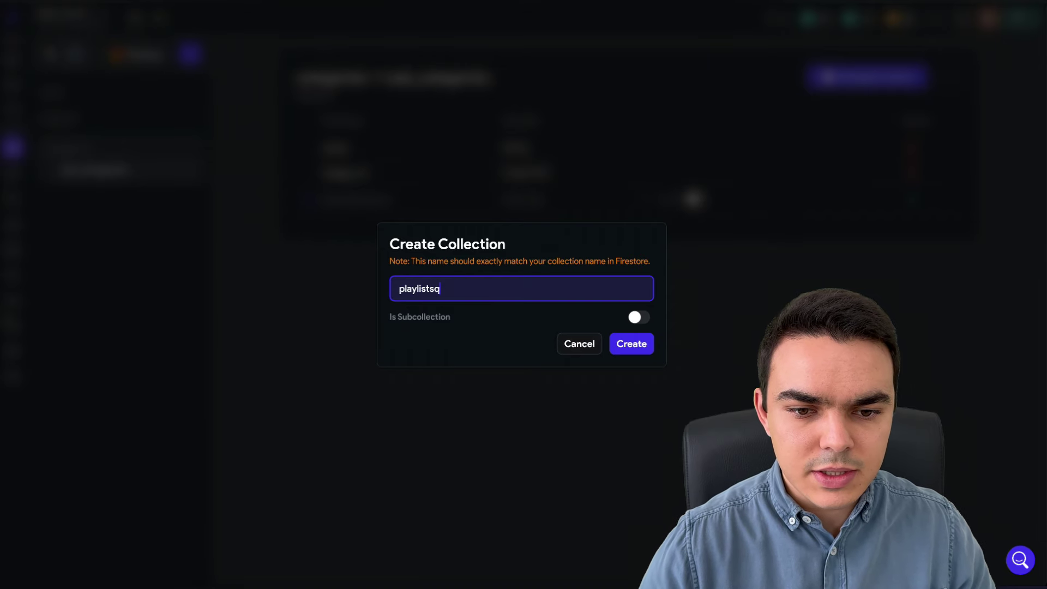
text(ylistsq)
key(BackSpace)
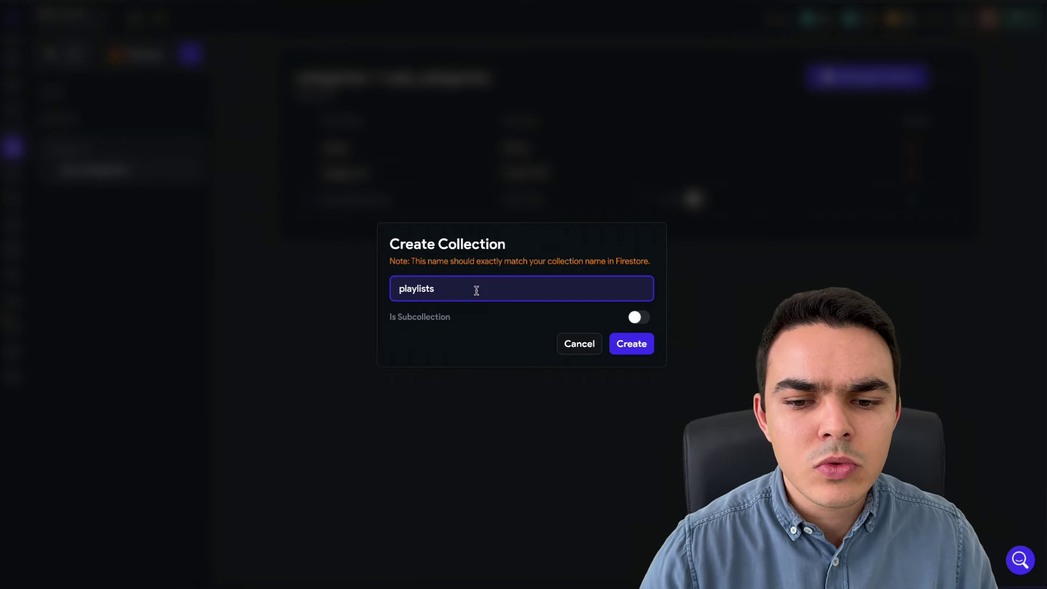
click(628, 346)
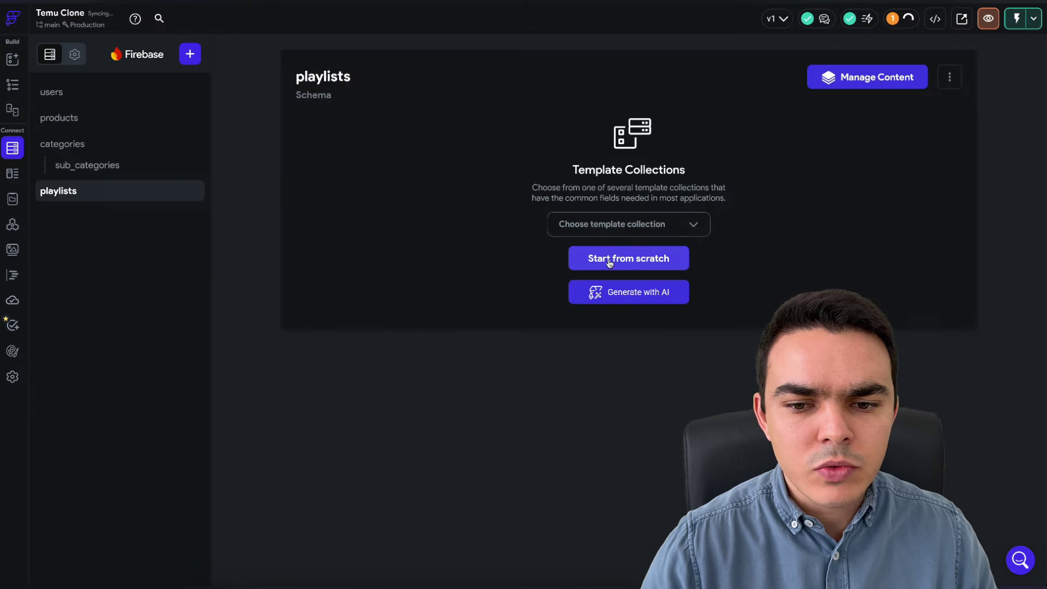
click(610, 263)
- Add a name field of type String
click(393, 157)
text(n)
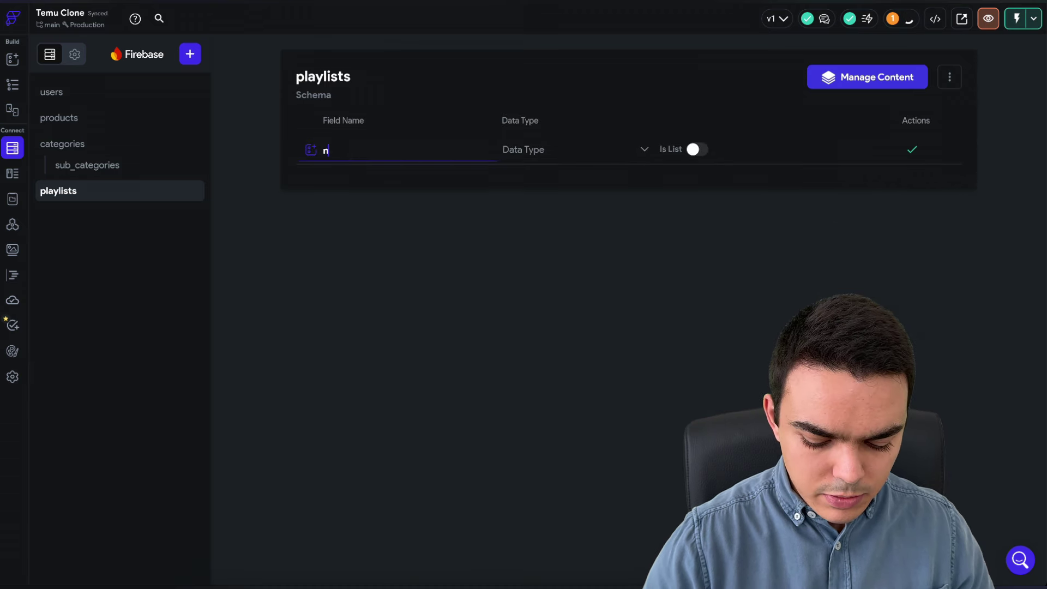
text(ame)
click(562, 151)
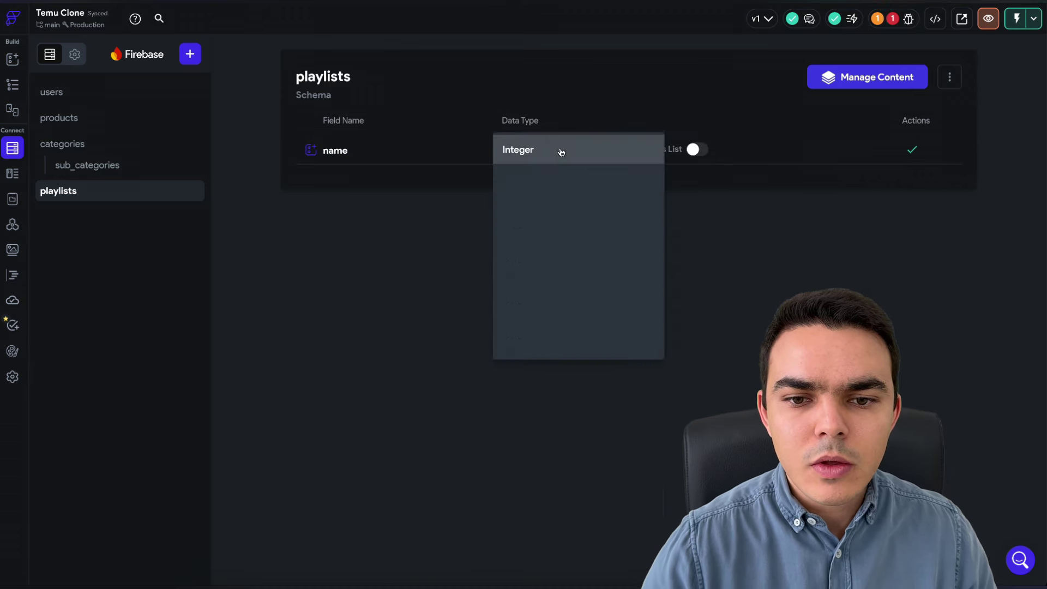
click(524, 206)
click(911, 150)
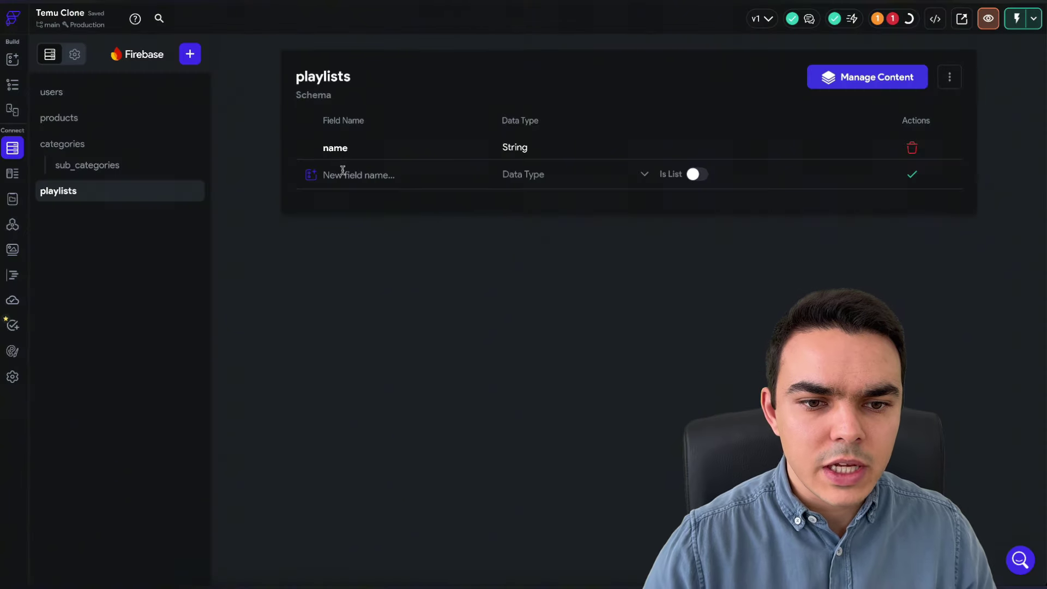
- Add an icon_path field of type Image Path
click(342, 170)
text(icon)
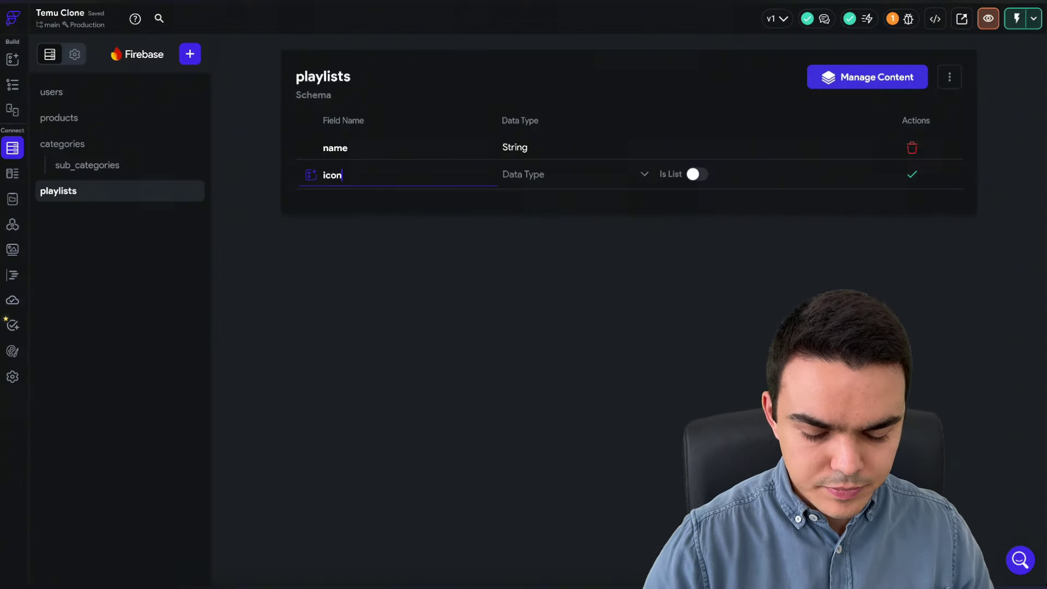
click(517, 178)
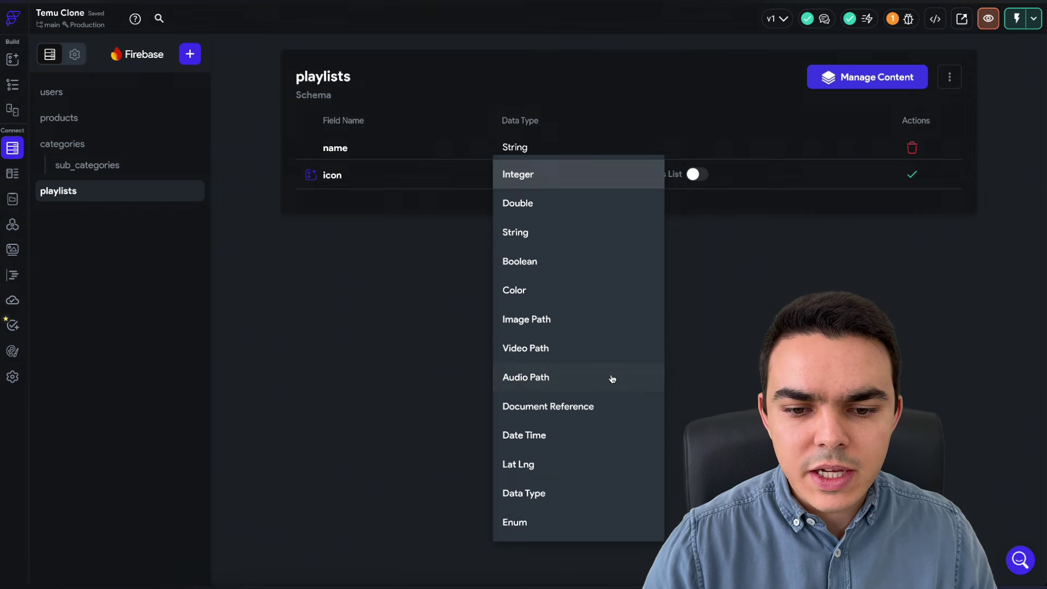
click(533, 325)
click(348, 175)
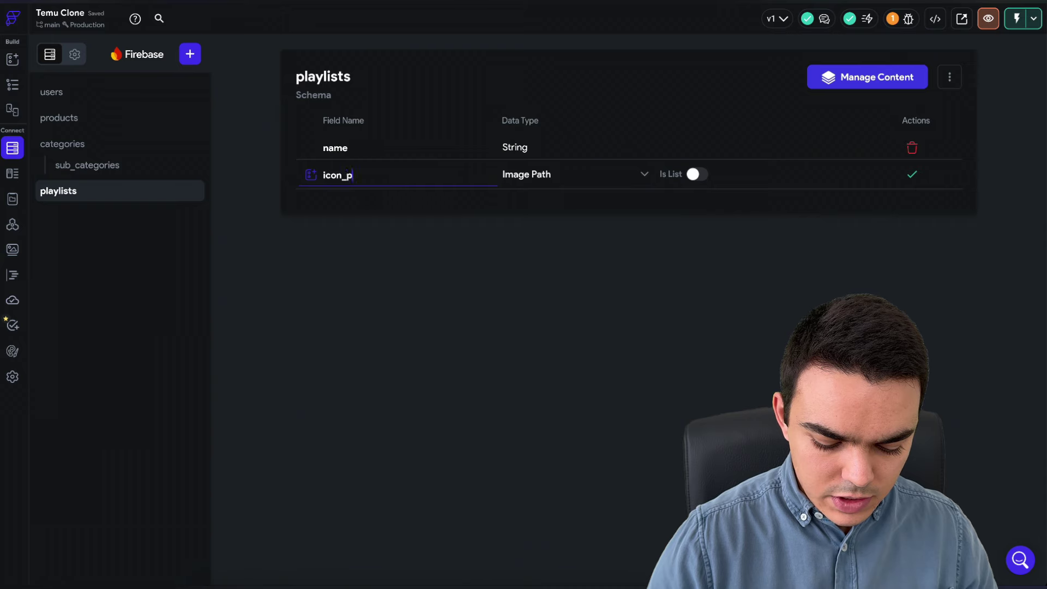
click(912, 175)
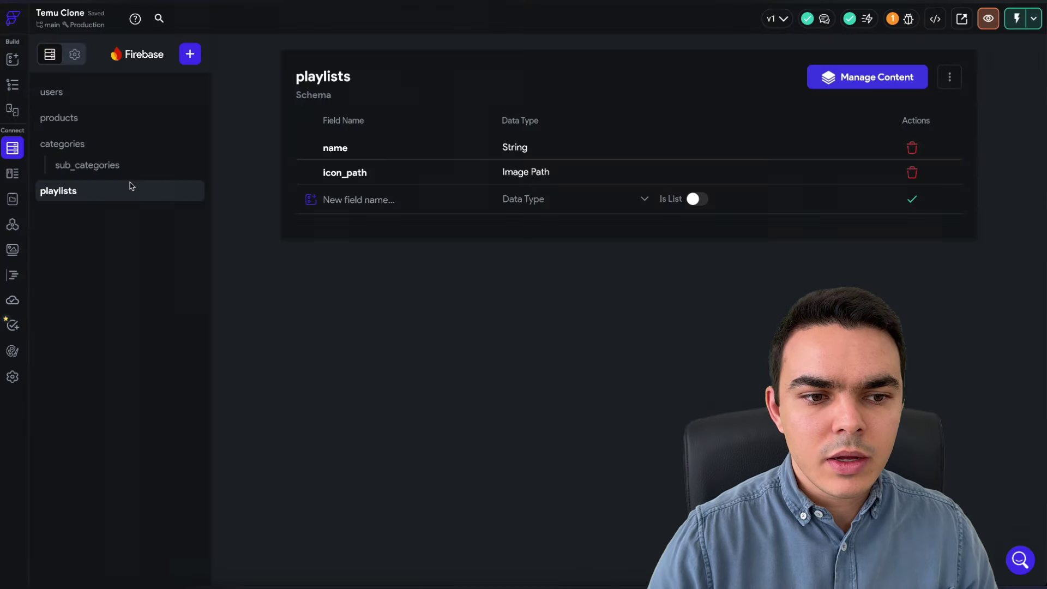
click(188, 55)
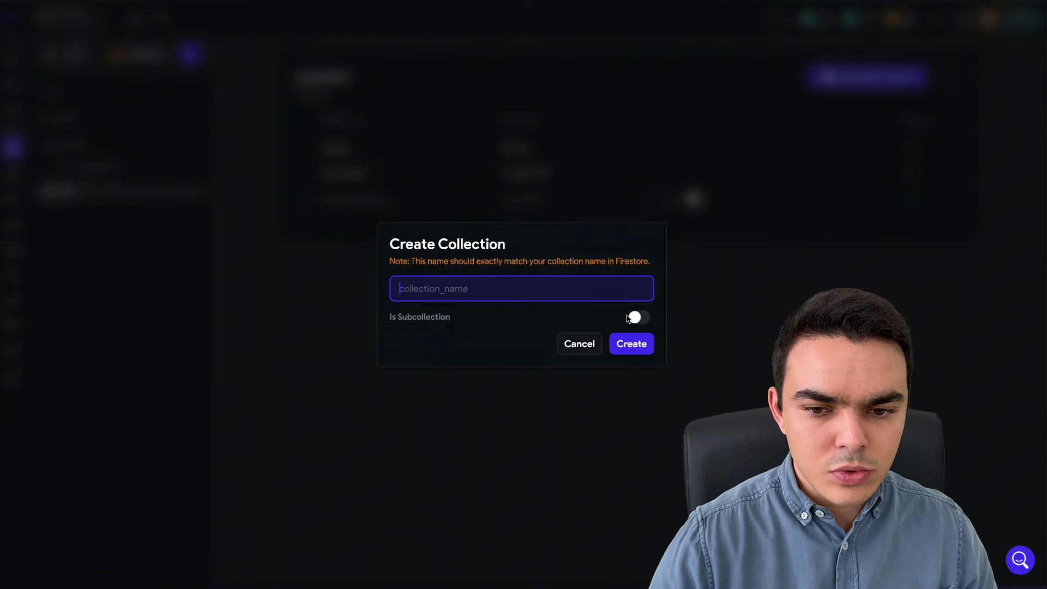
click(641, 318)
click(468, 272)
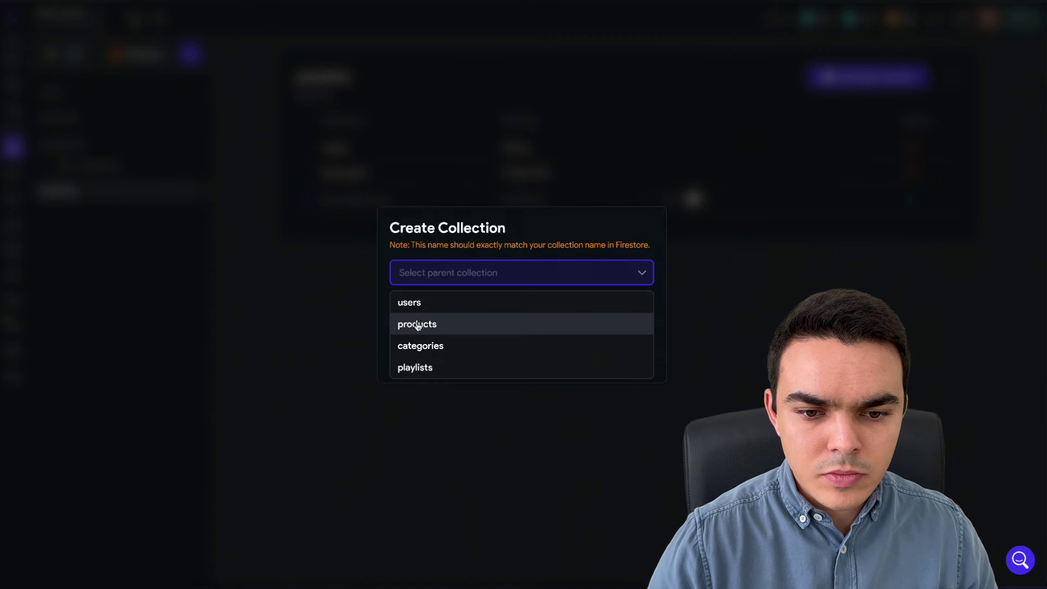
click(432, 369)
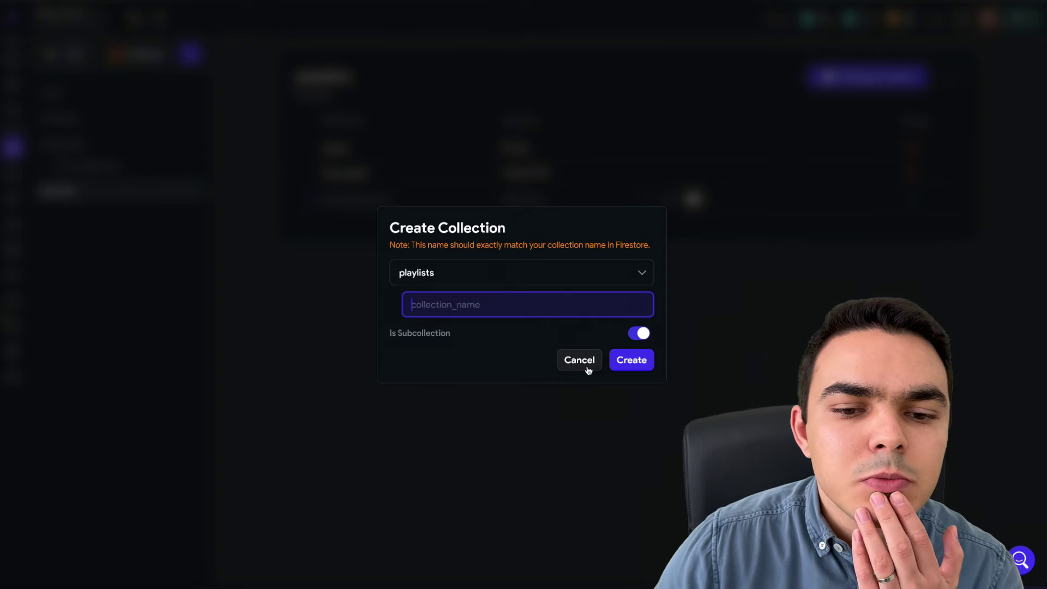
click(588, 369)
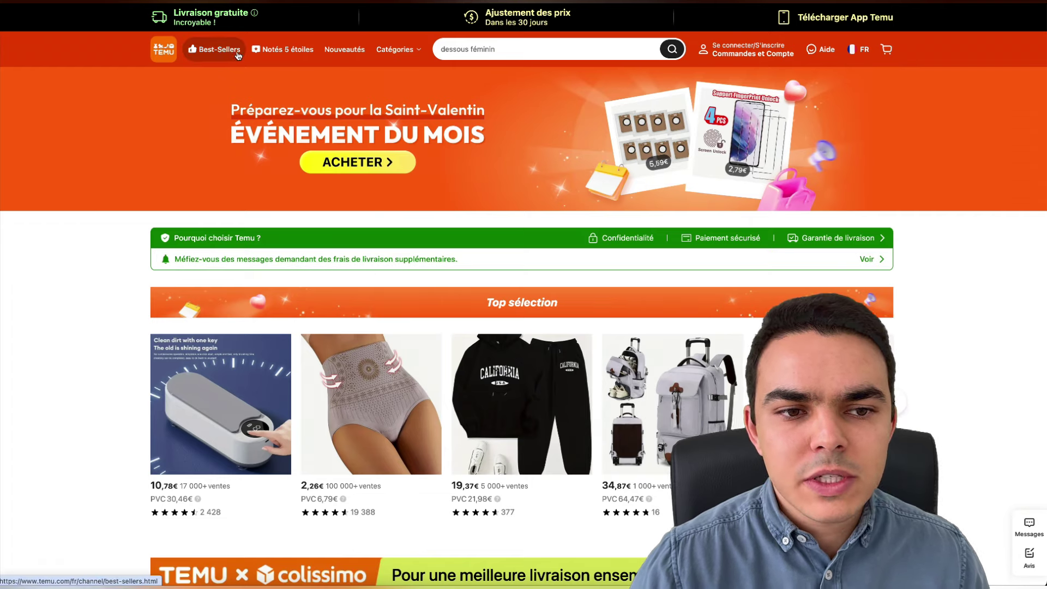
mouse_move(406, 59)
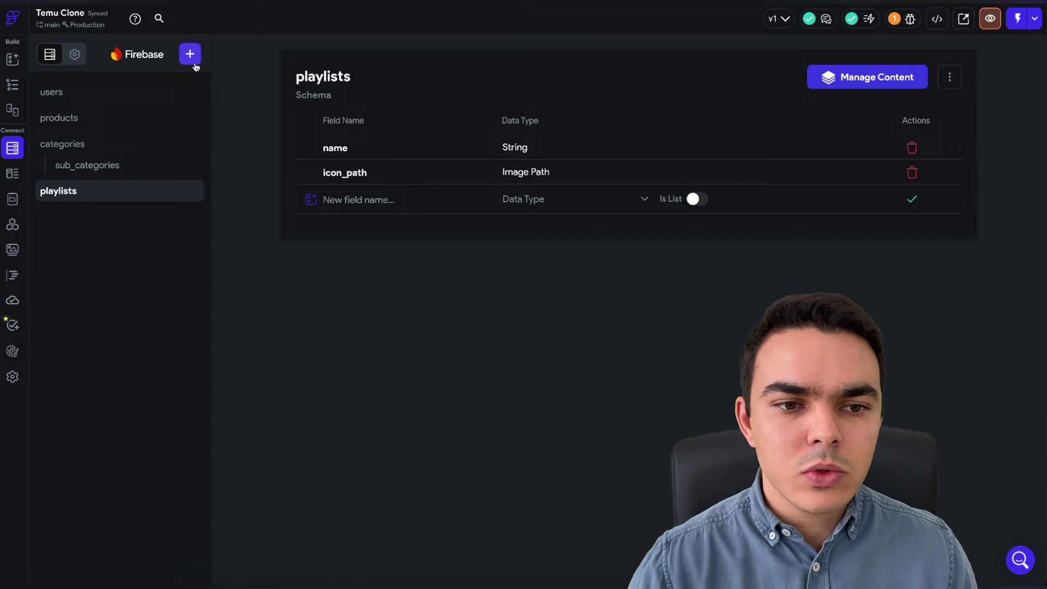
- Start another collection named 'be', then clear the name and cancel it
click(192, 61)
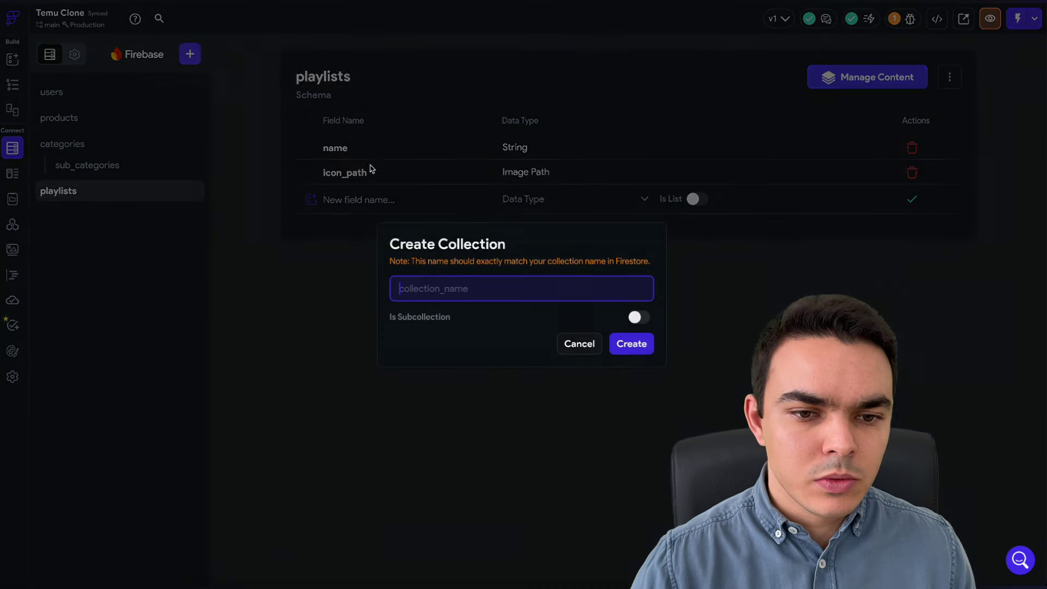
text(bestselers)
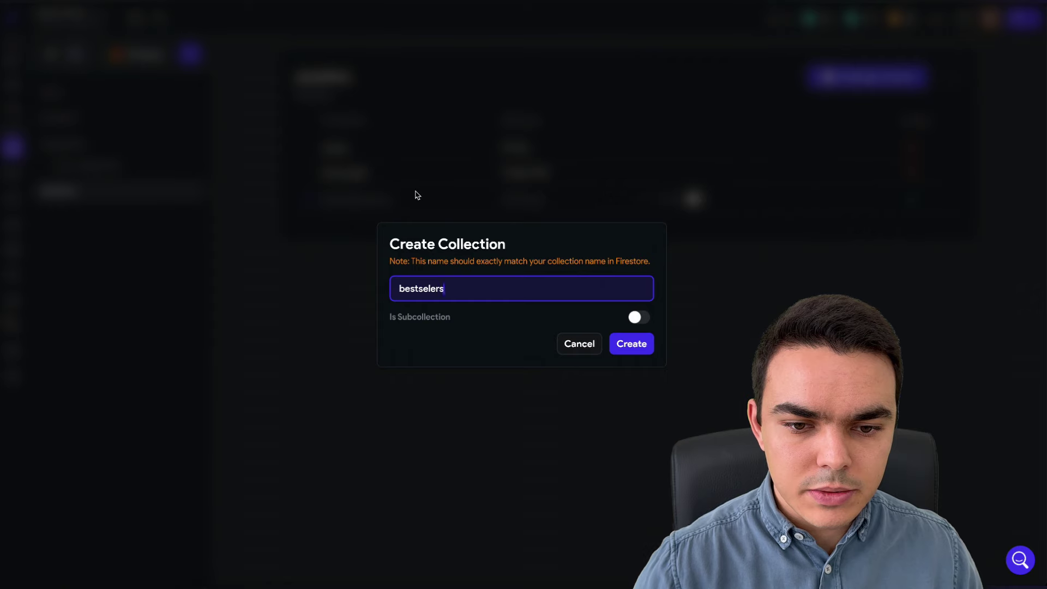
key(BackSpace)
key(BackSpace)
key(BackSpace)
key(ctrl+a)
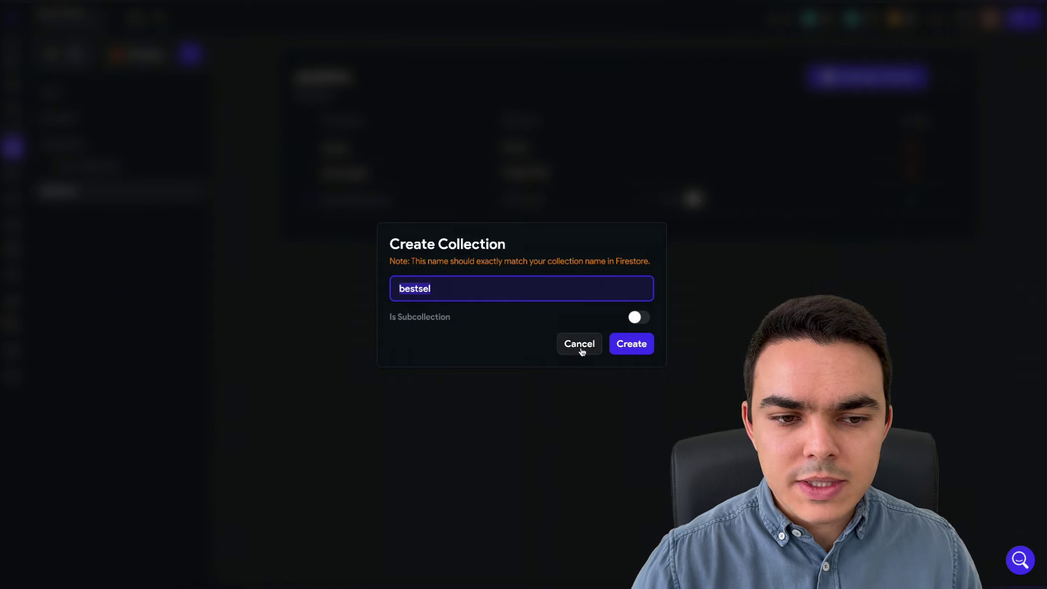
click(581, 351)
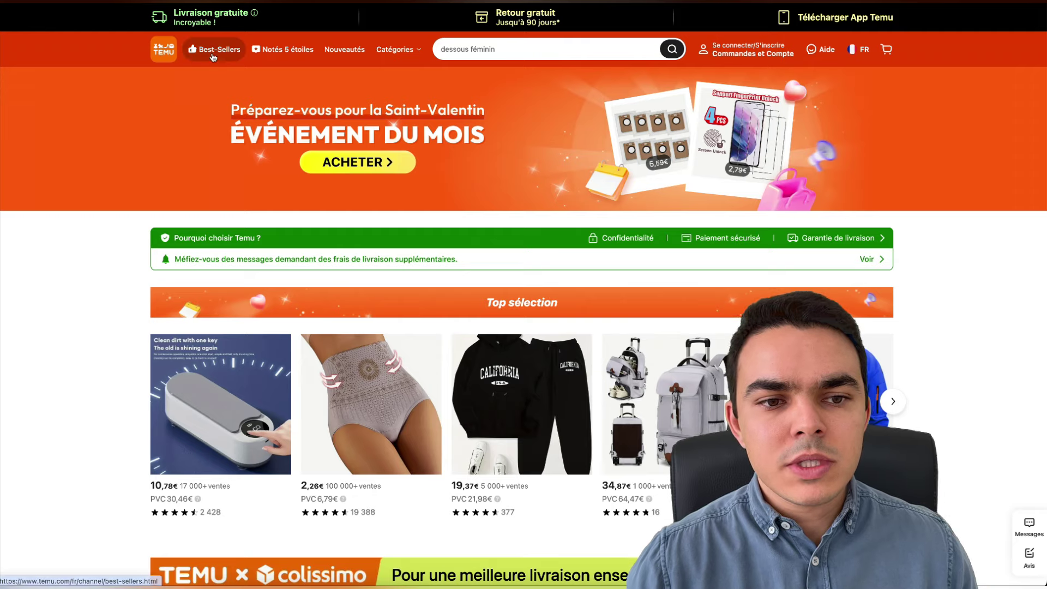
- View Temu's Best-Sellers, then Notés 5 étoiles, then Nouveautés listings
click(215, 49)
click(274, 52)
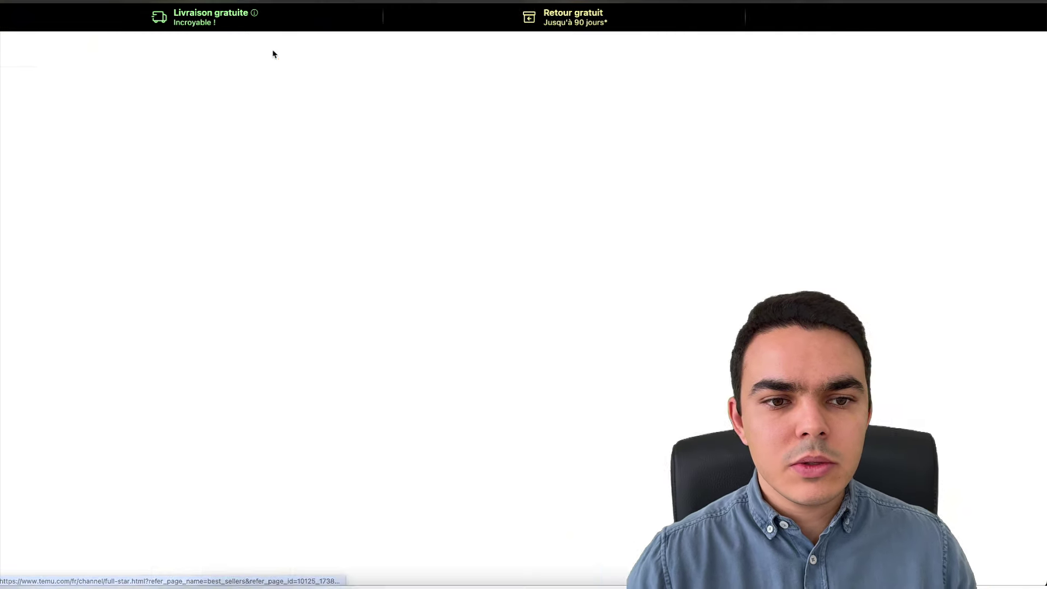
click(330, 52)
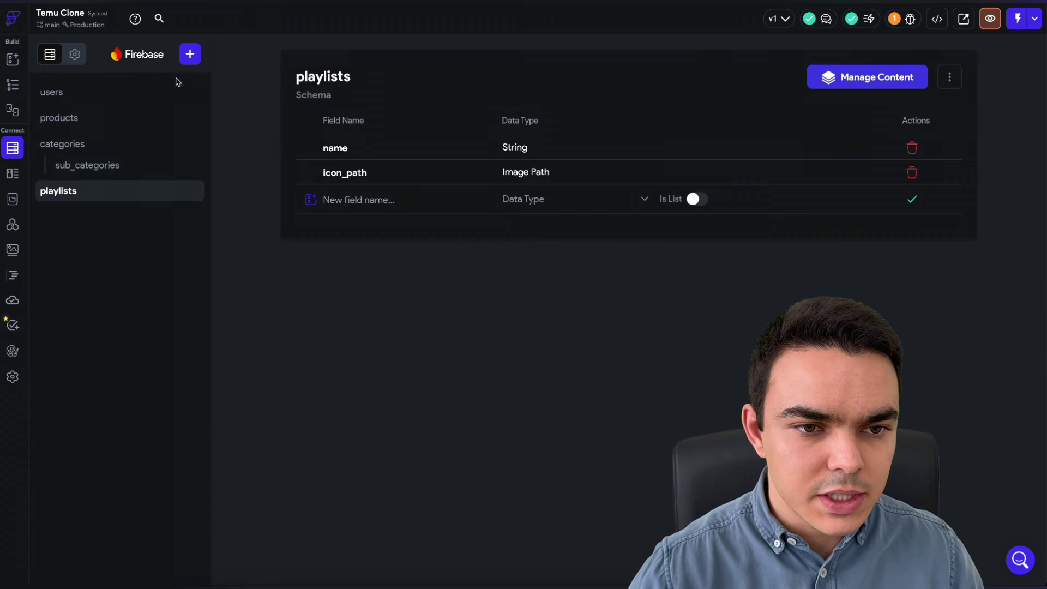
- Create a subcollection named playlist_products with playlists as its parent
click(190, 55)
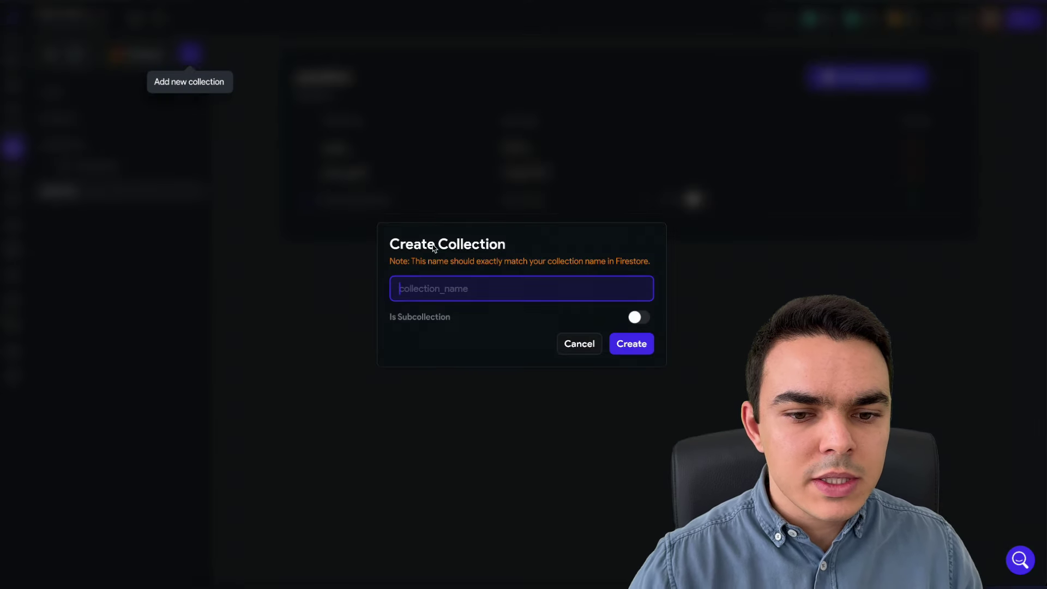
click(639, 318)
click(477, 275)
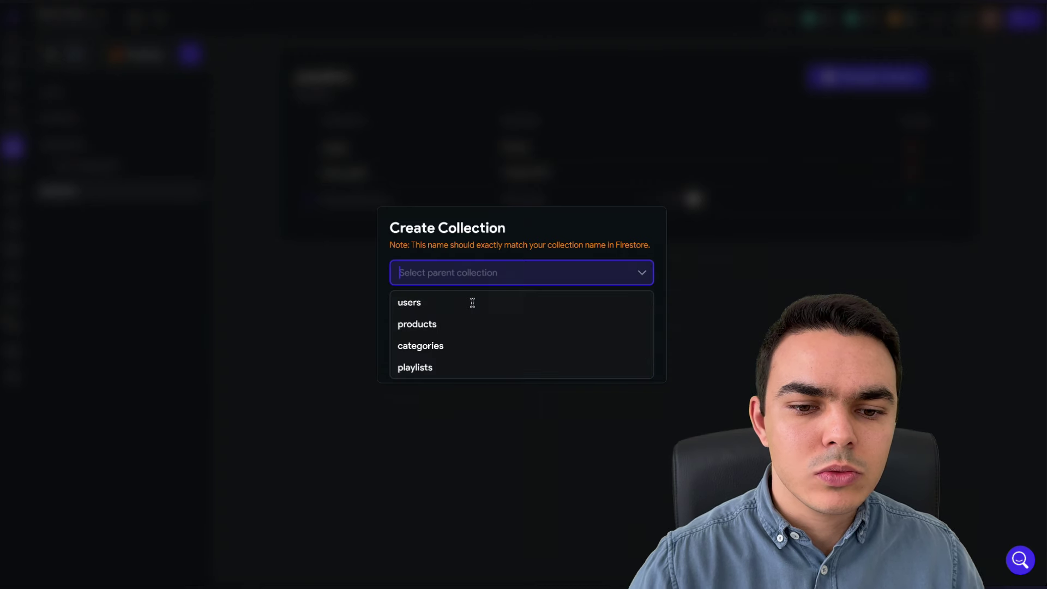
click(440, 369)
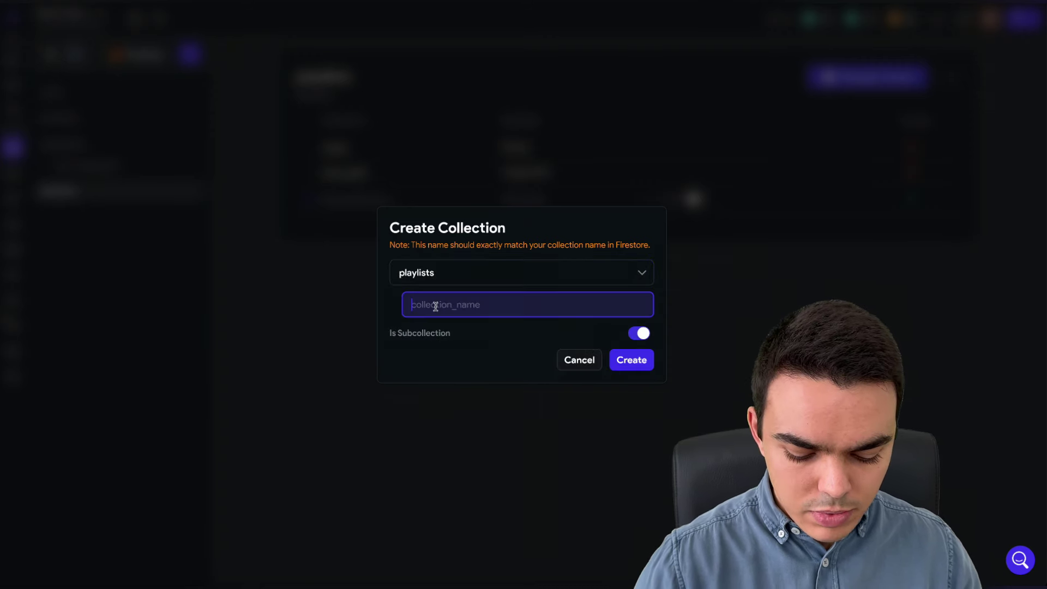
text(play)
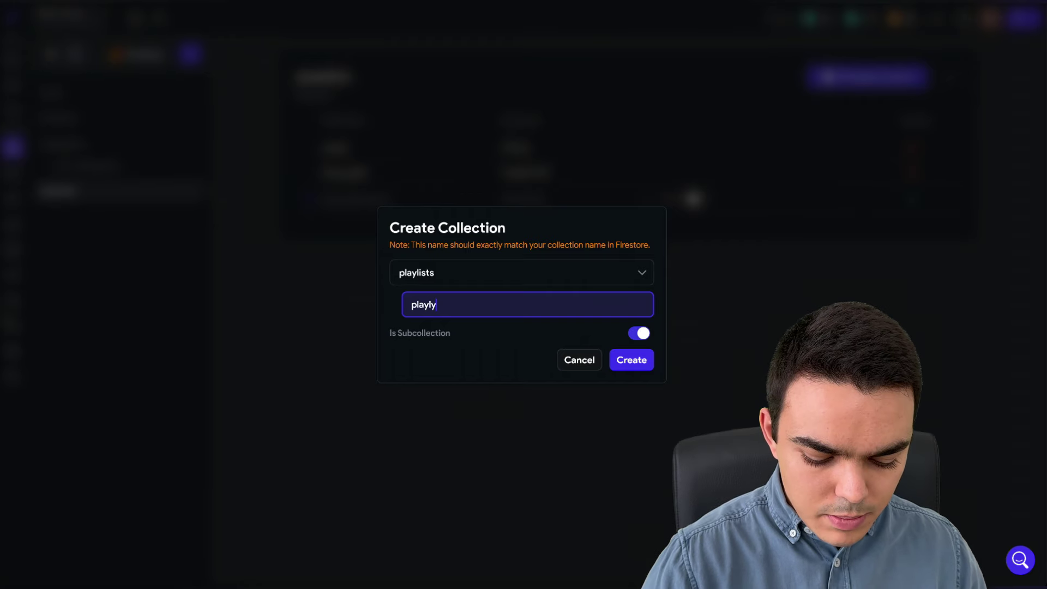
text(list_products)
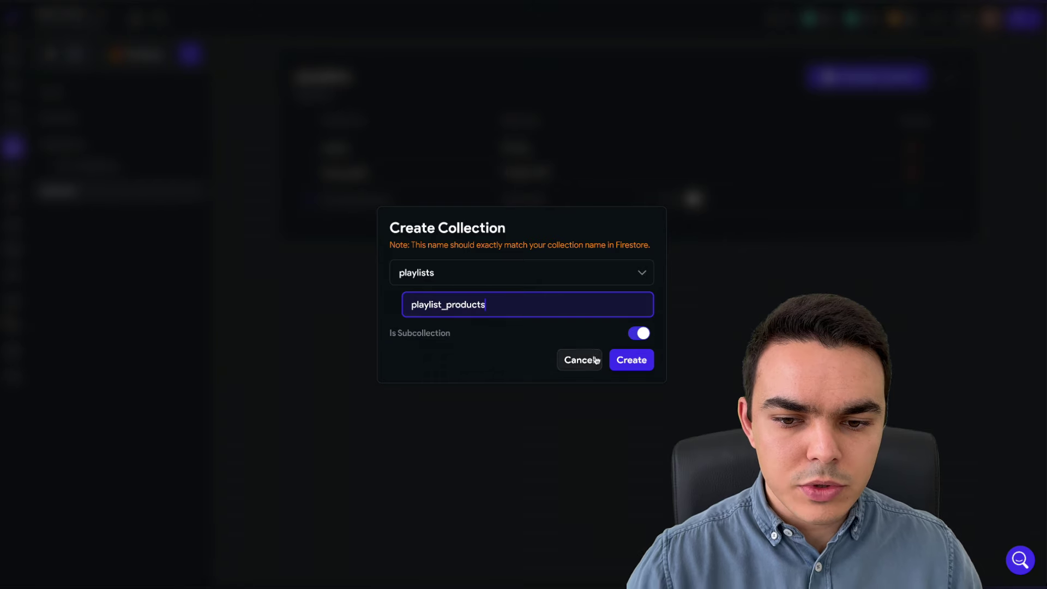
click(632, 360)
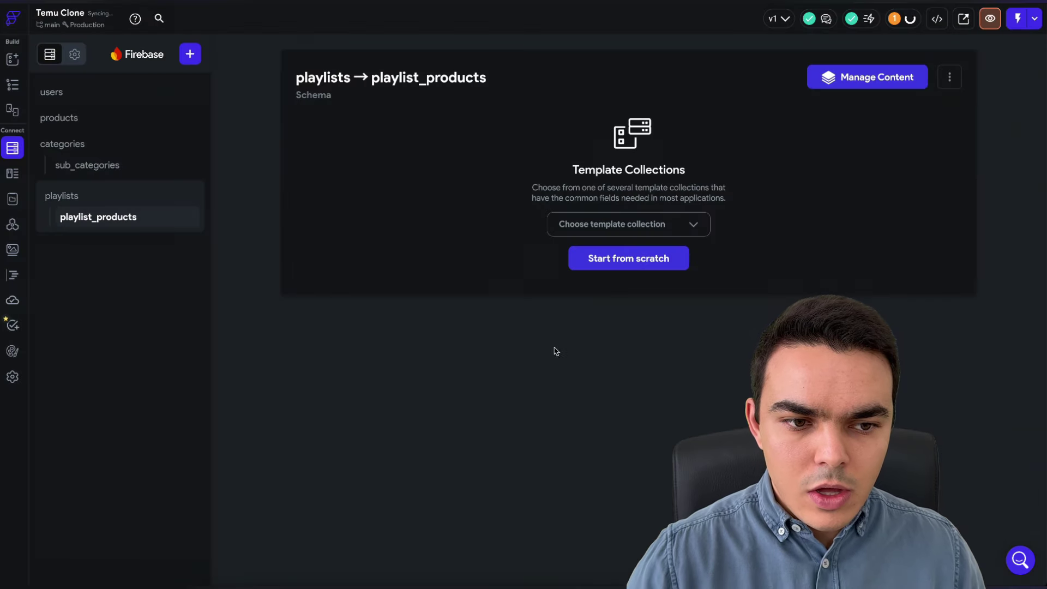
- Start playlist_products from scratch with a product_ref Document Reference to products
click(78, 196)
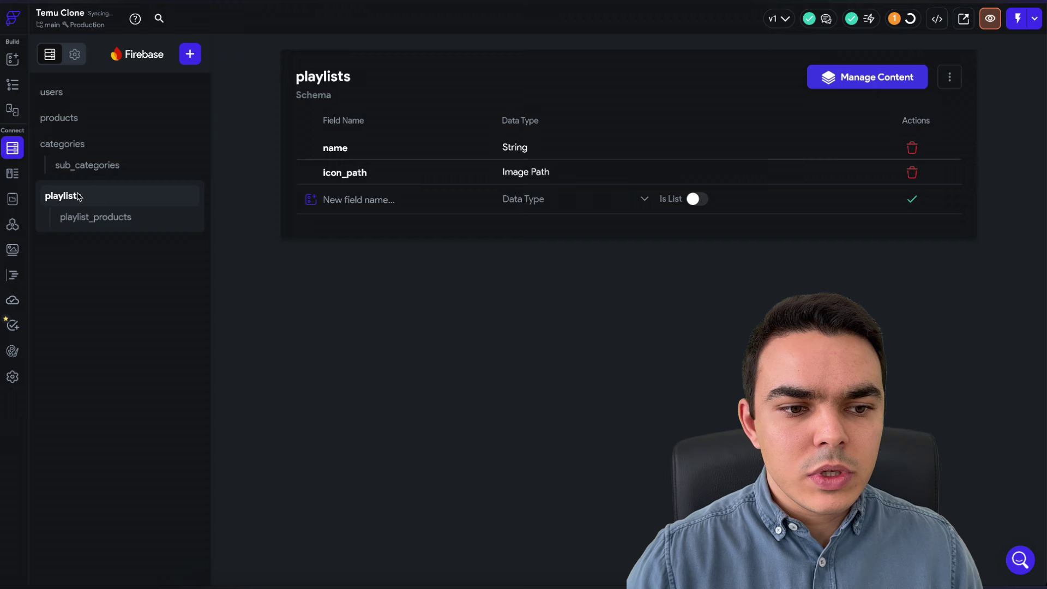
click(86, 221)
click(606, 258)
click(364, 150)
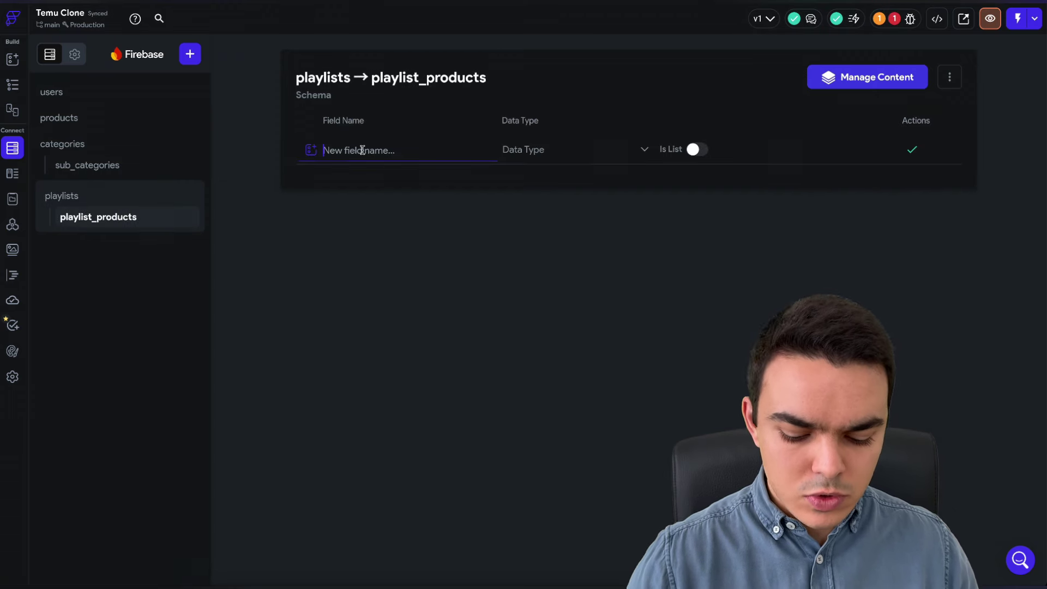
text(product_ref)
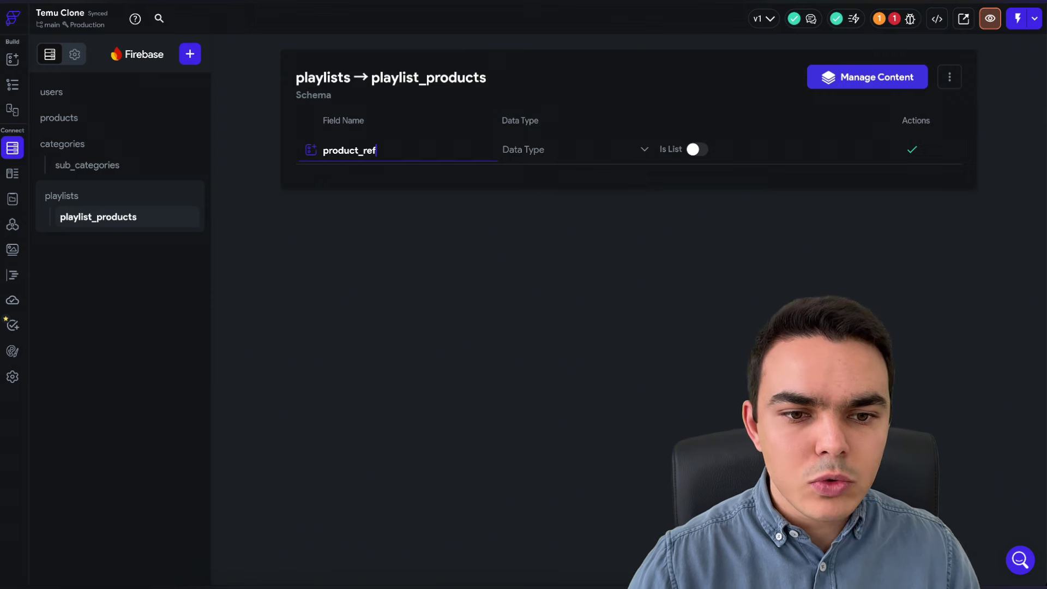
click(568, 156)
click(560, 381)
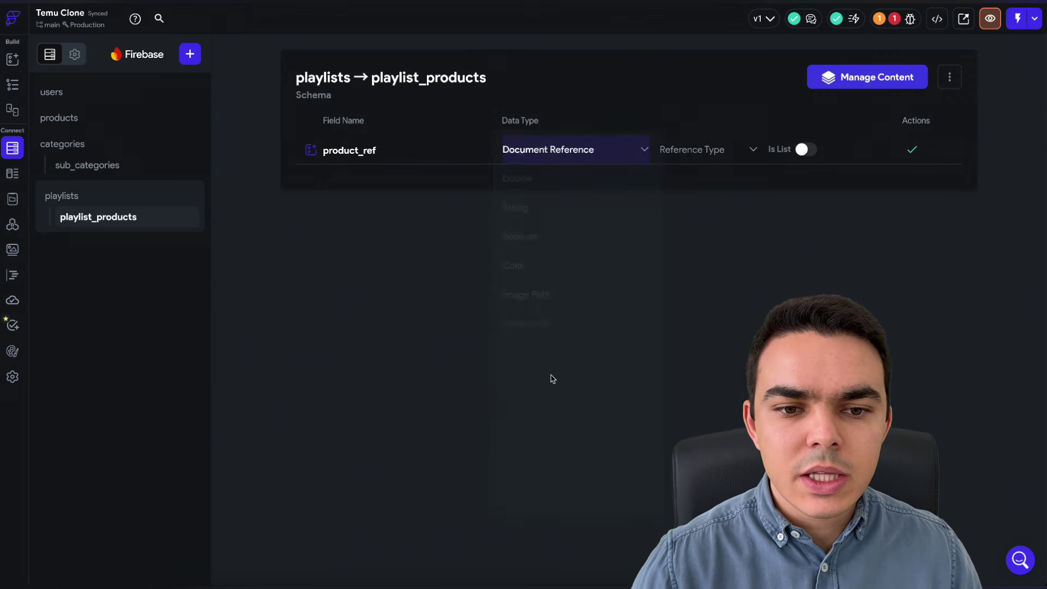
click(676, 155)
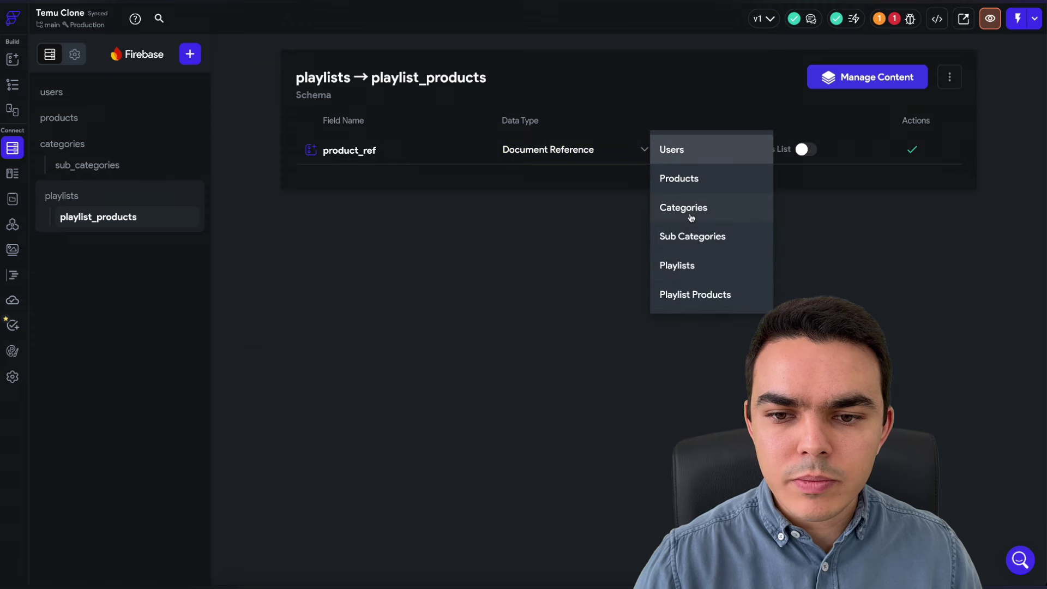
click(680, 179)
click(912, 150)
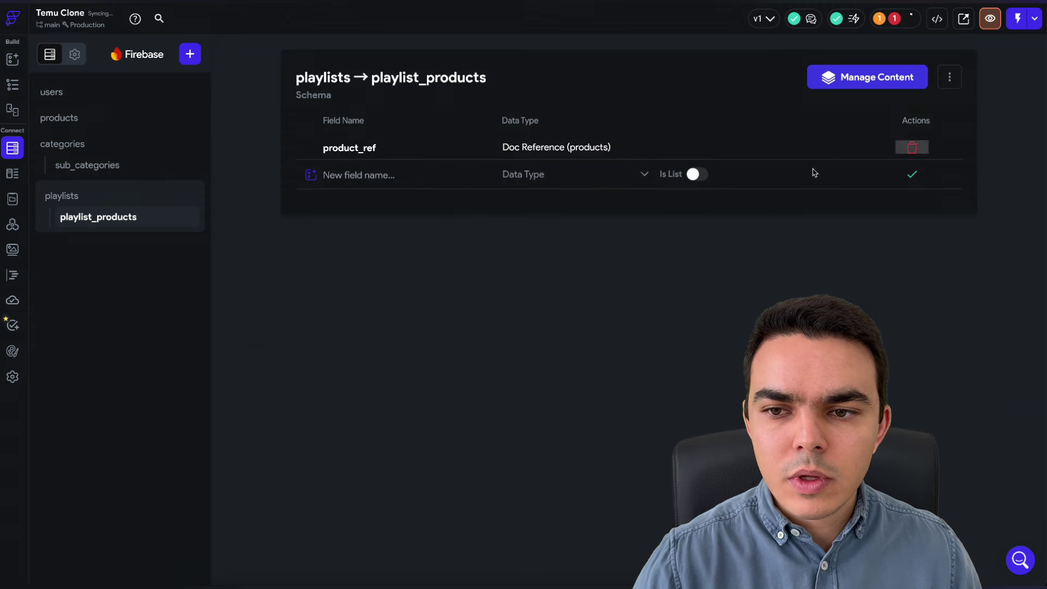
- Add an added_time field of type Date Time
click(374, 179)
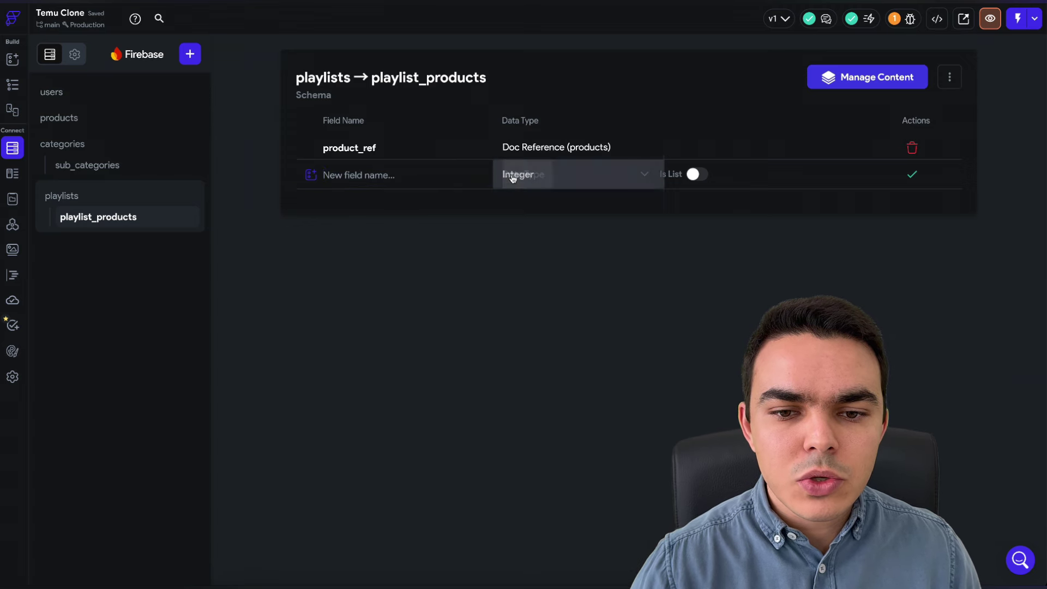
click(513, 176)
click(532, 438)
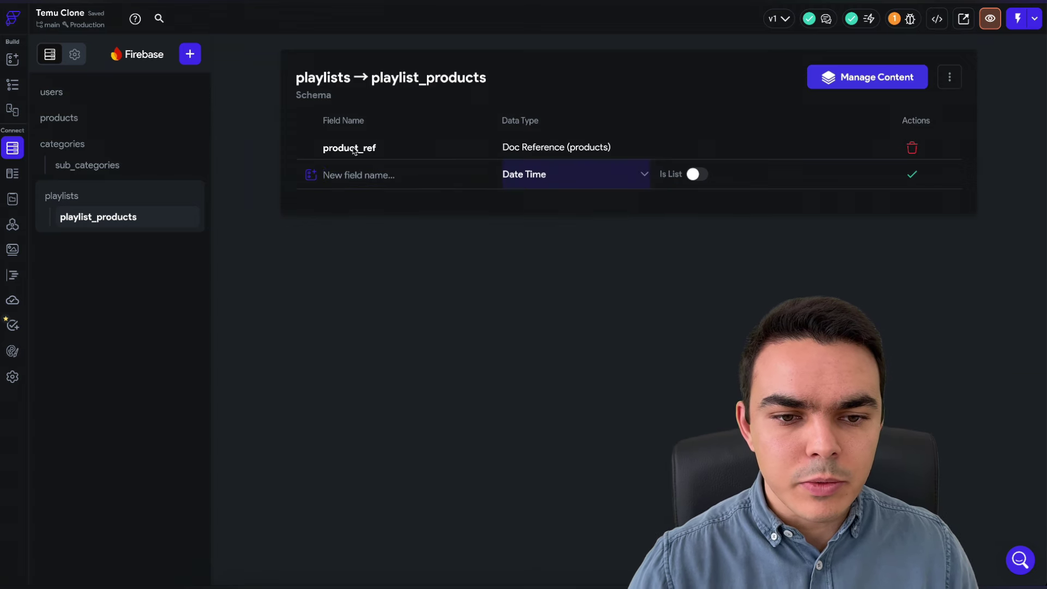
click(346, 176)
text(added)
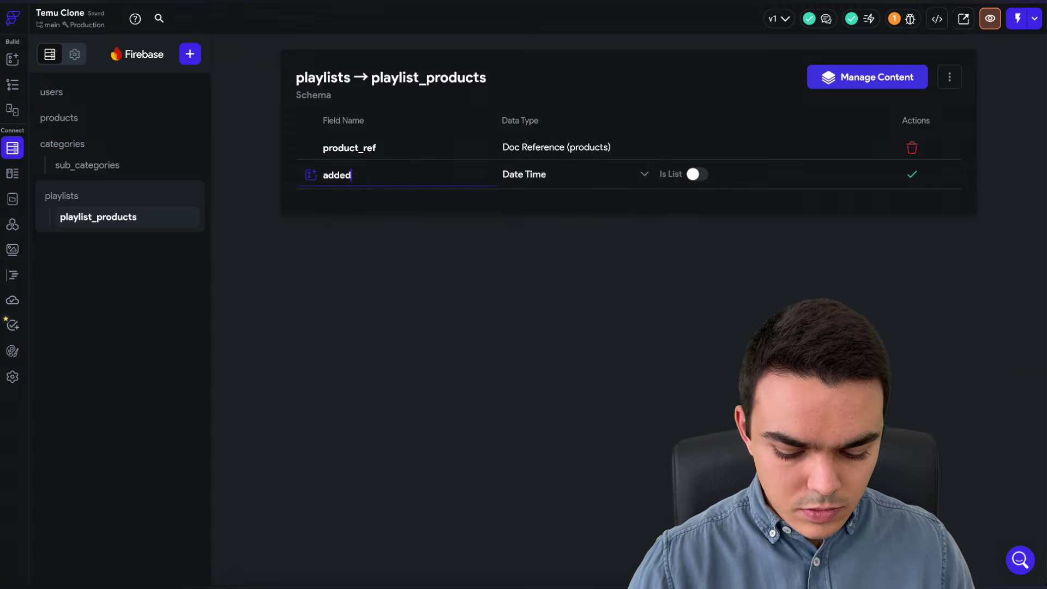
text(_time)
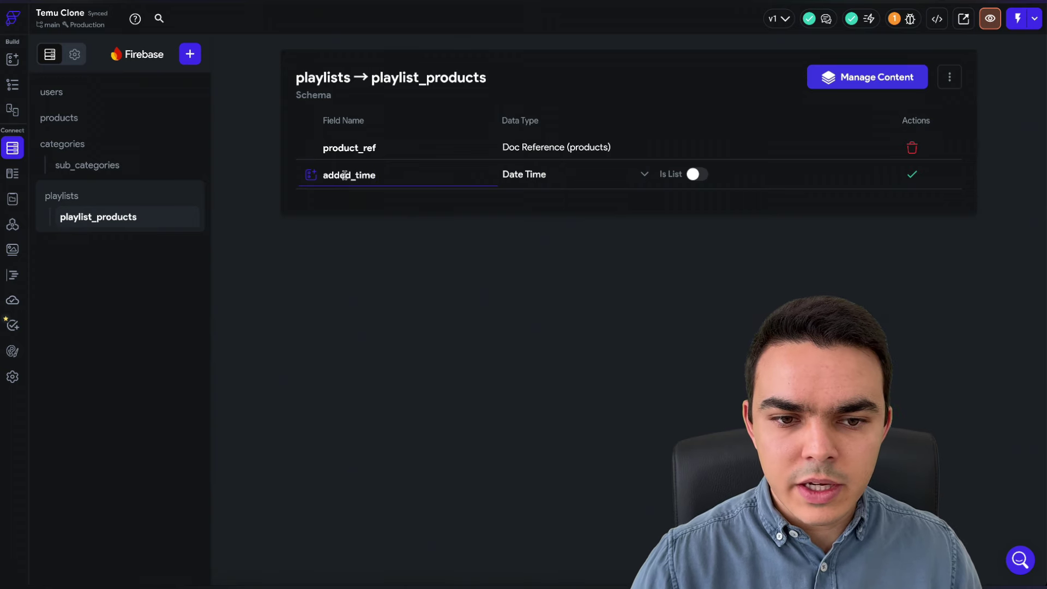
click(912, 175)
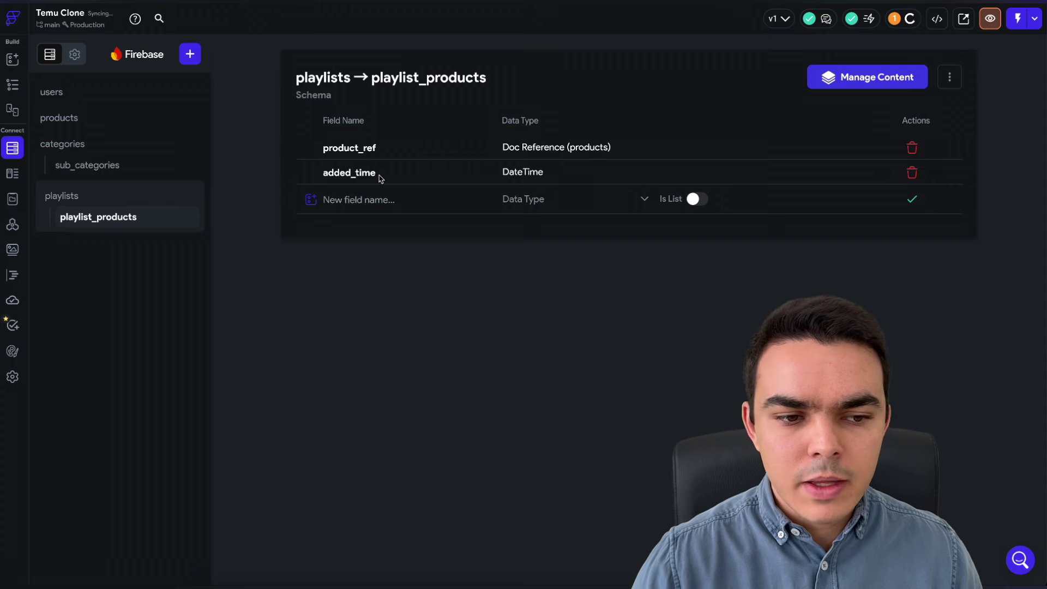
- Show Temu's 5-star items in the Outillage et Amélioration de l'habitat category
click(63, 197)
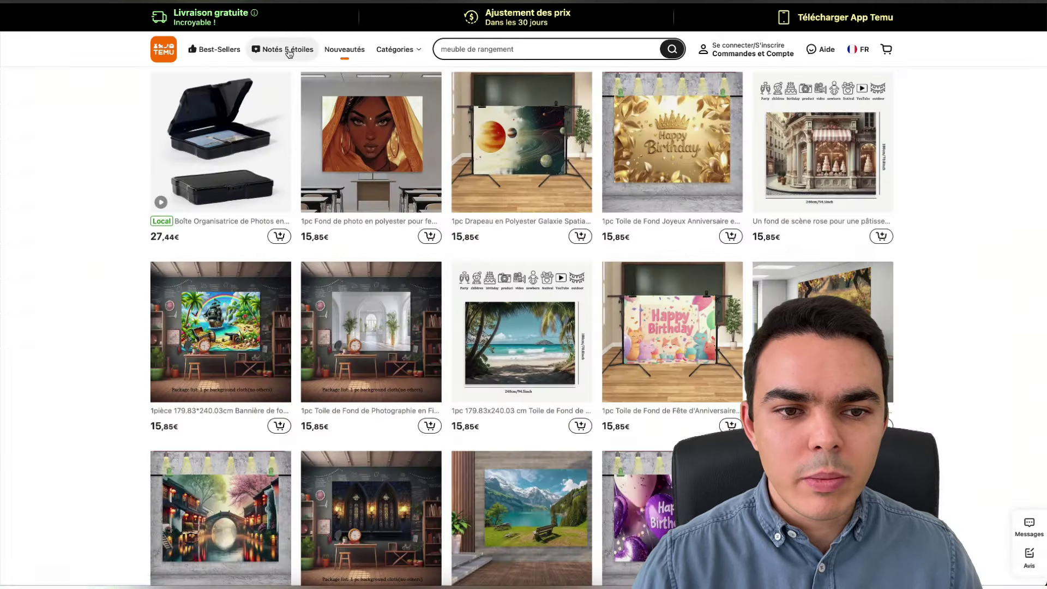
click(289, 53)
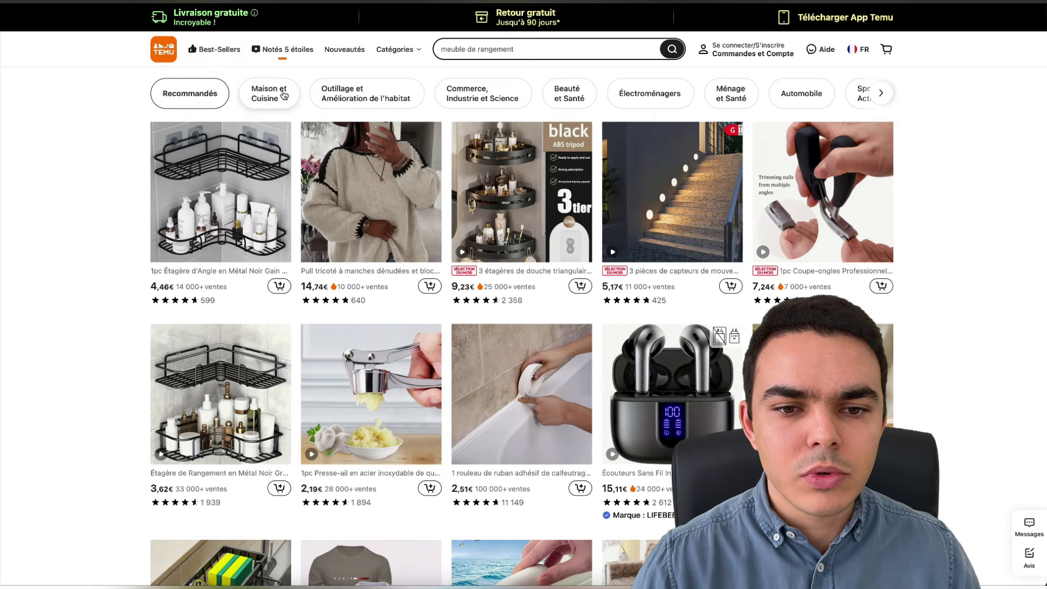
click(381, 96)
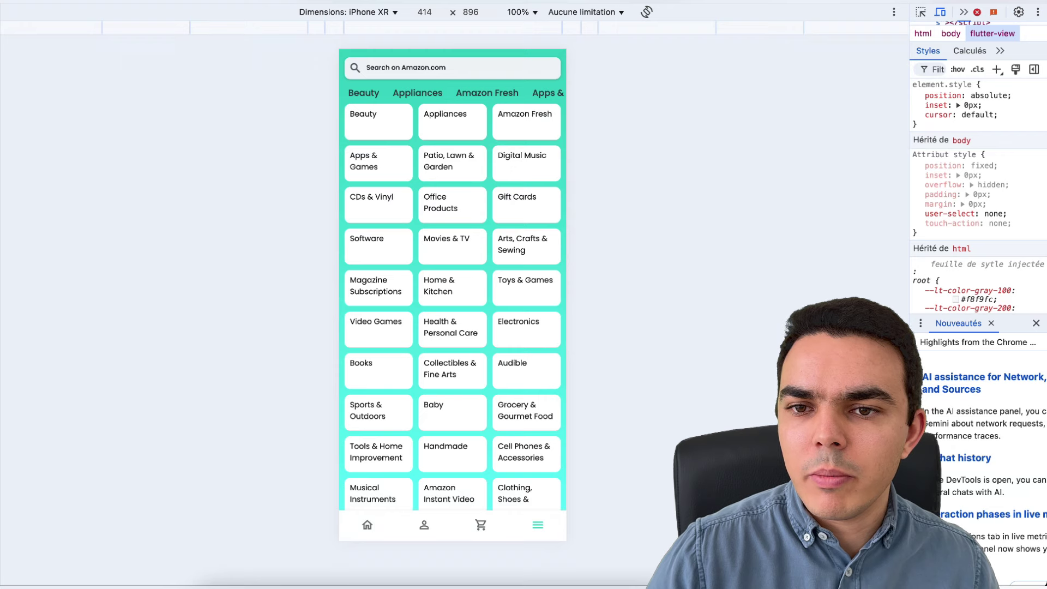
- In the Amazon clone preview, view the account page, then go back to the Home product feed
click(437, 528)
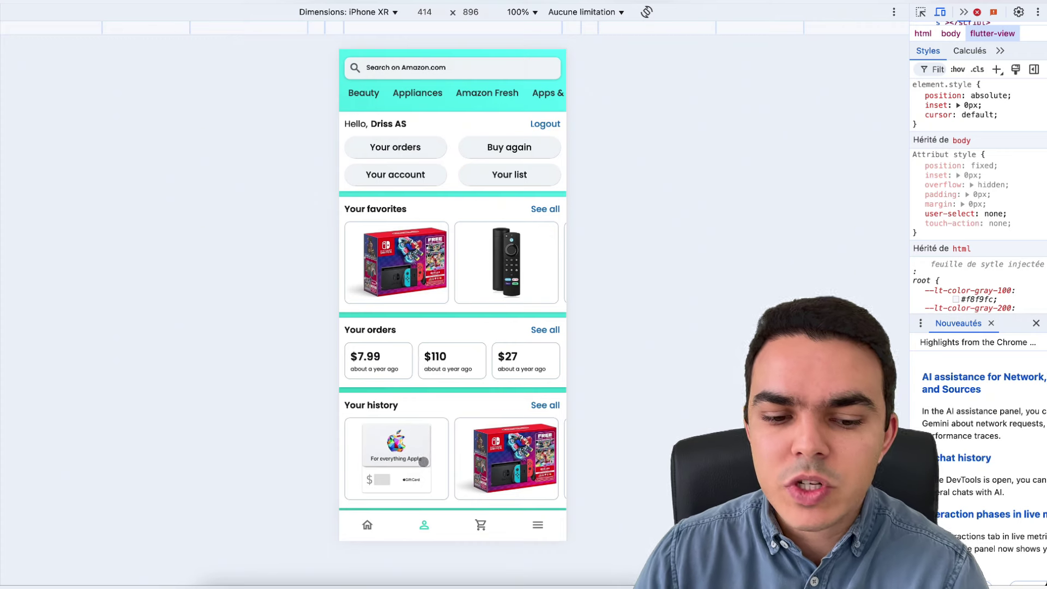
click(367, 525)
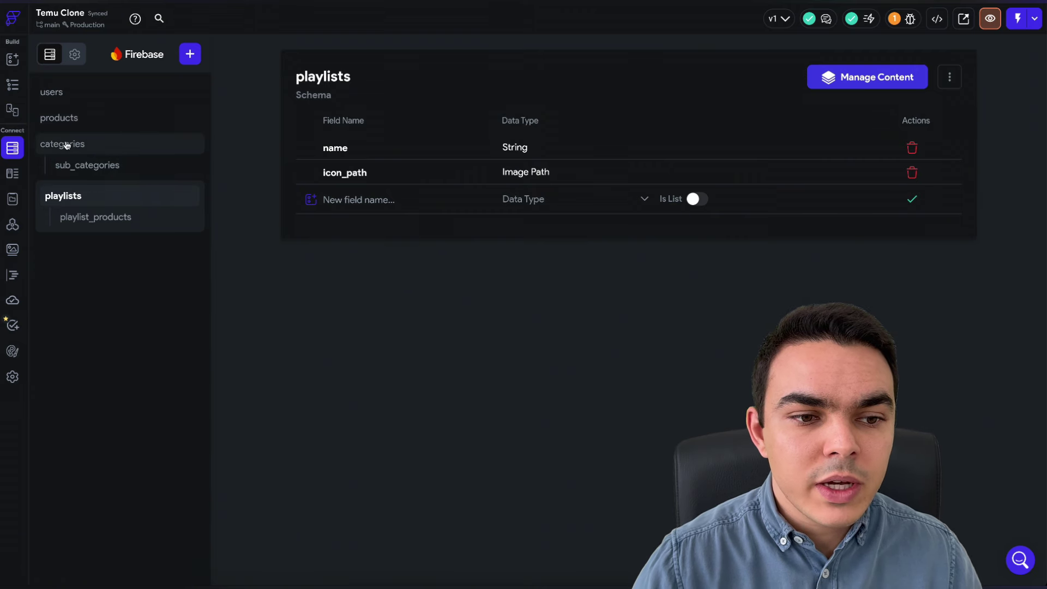
- Check the playlist_products and playlists schemas, then bring up the Cloud Functions page with only package.json
click(82, 216)
click(65, 197)
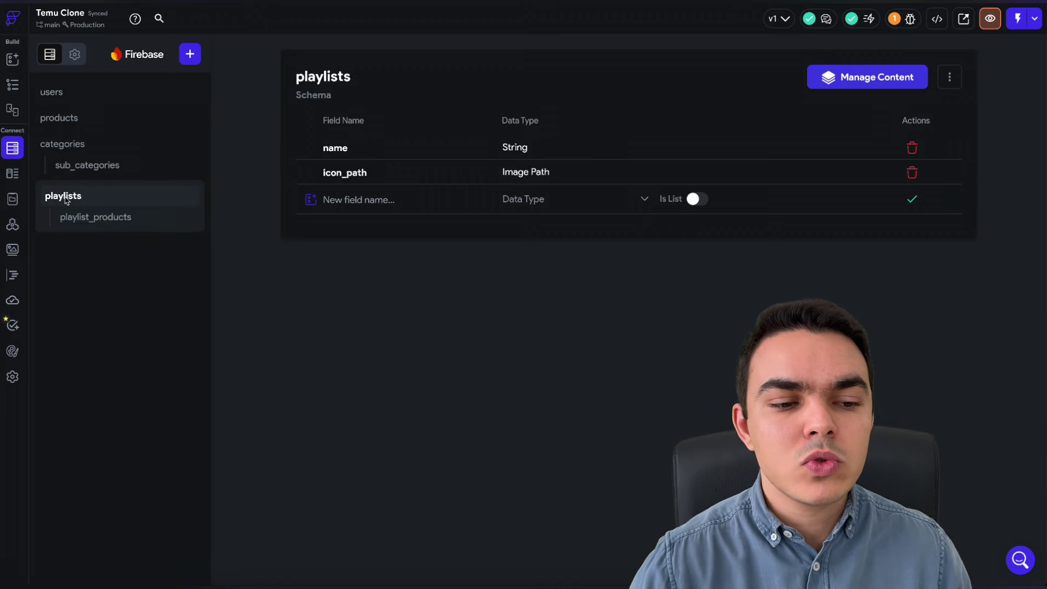
click(12, 300)
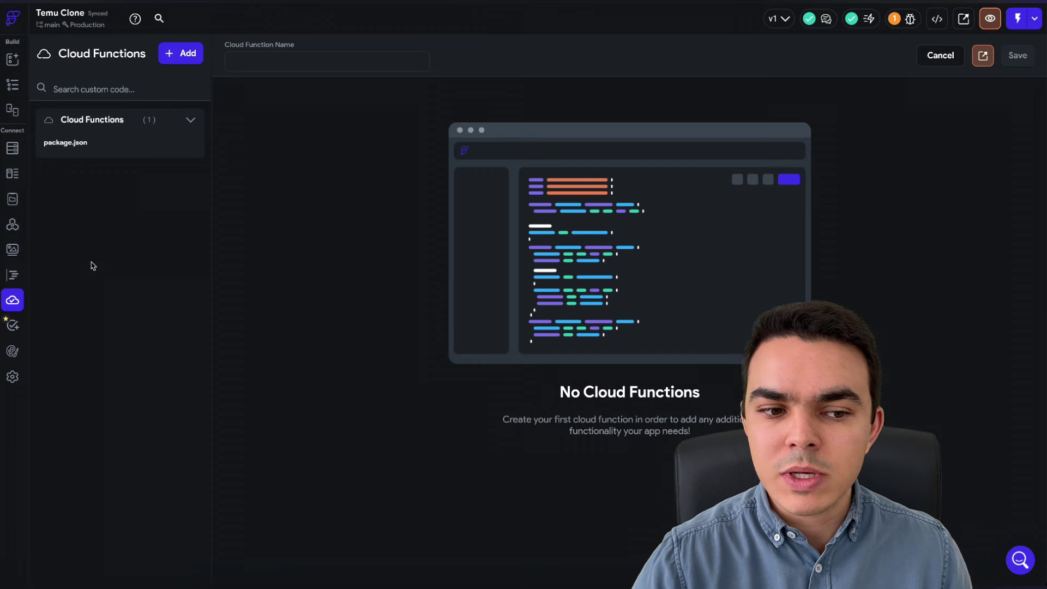
- Move between Firestore and Cloud Functions, then show the empty HomePage's widget palette of common and layout elements
click(13, 148)
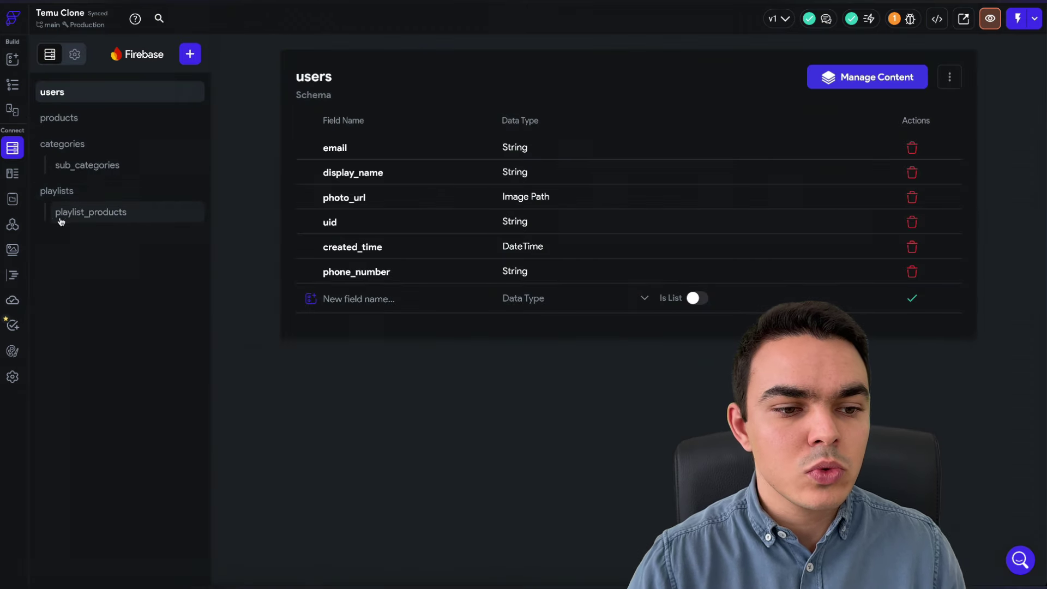
click(13, 303)
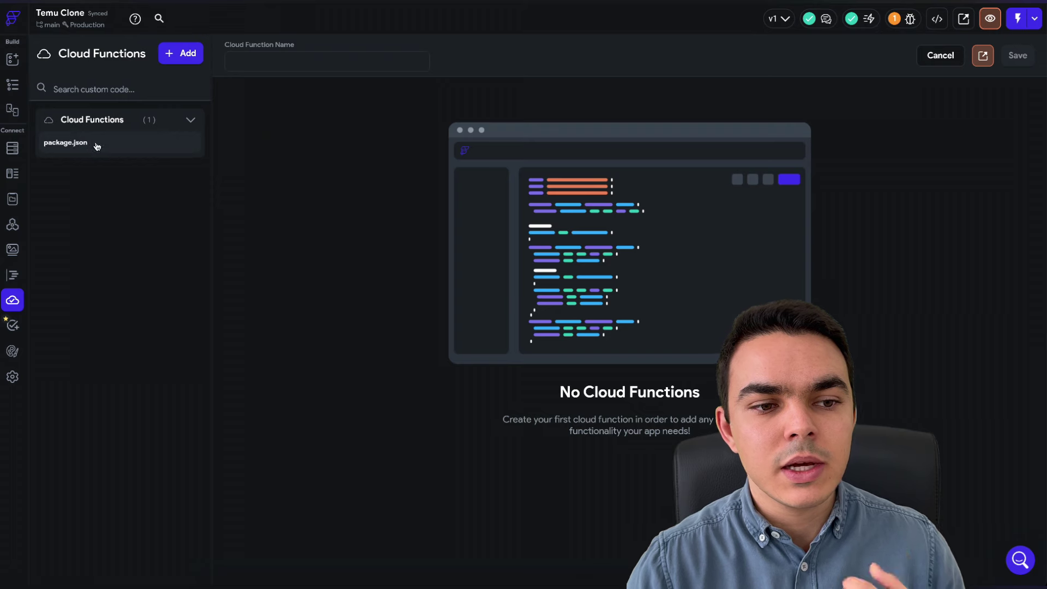
click(13, 149)
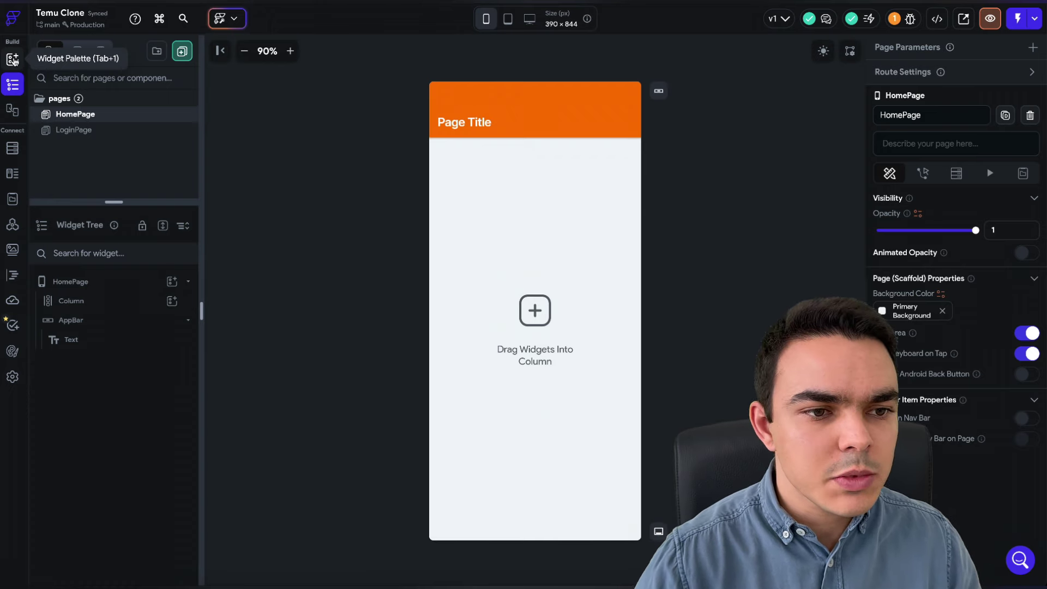
click(13, 60)
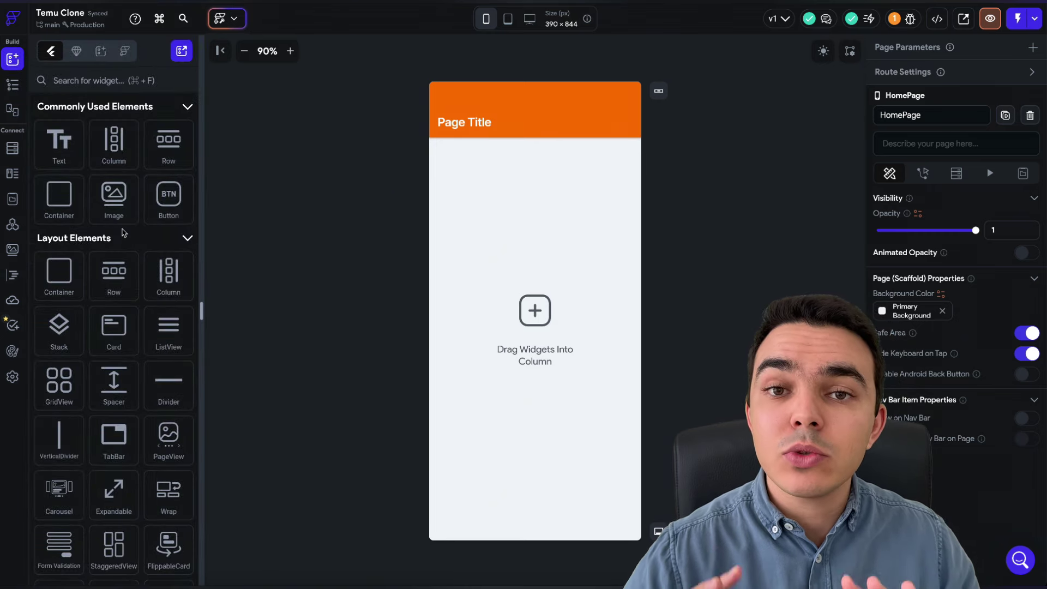
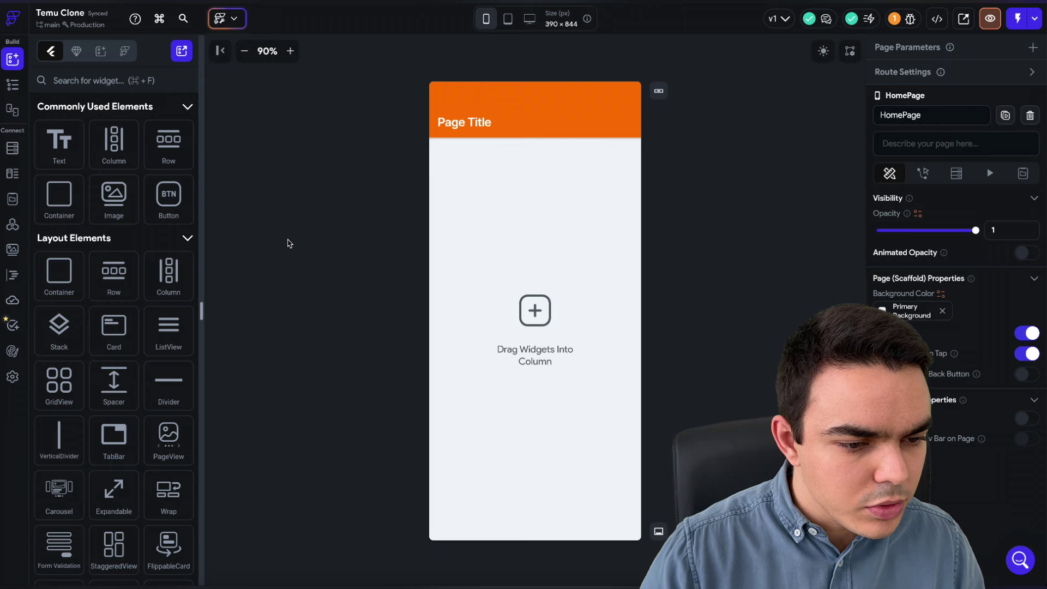
- Create a blank page named CategoriesPage in the pages folder
click(12, 84)
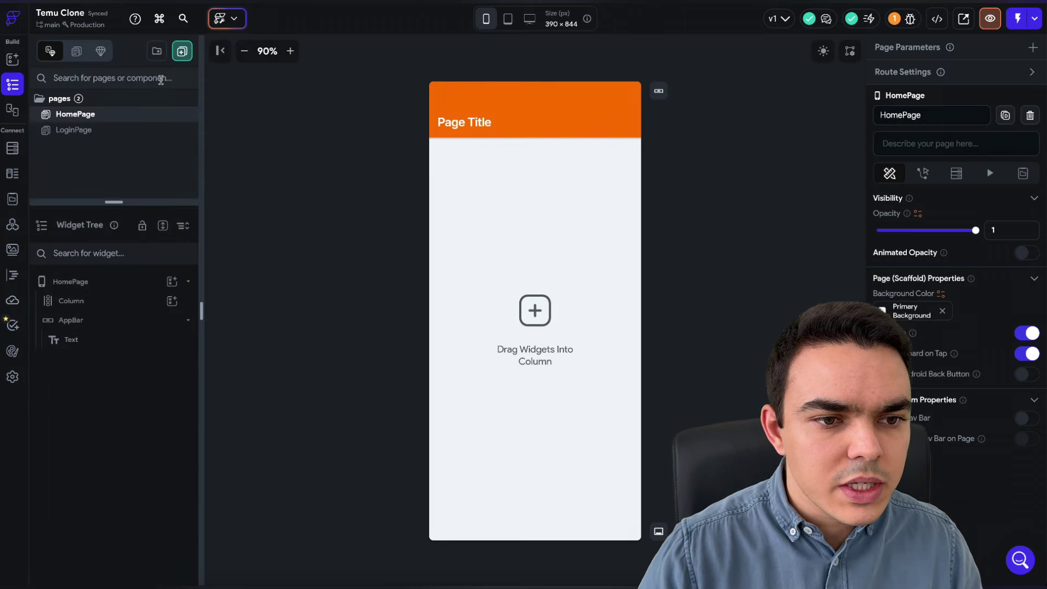
right_click(121, 99)
click(165, 117)
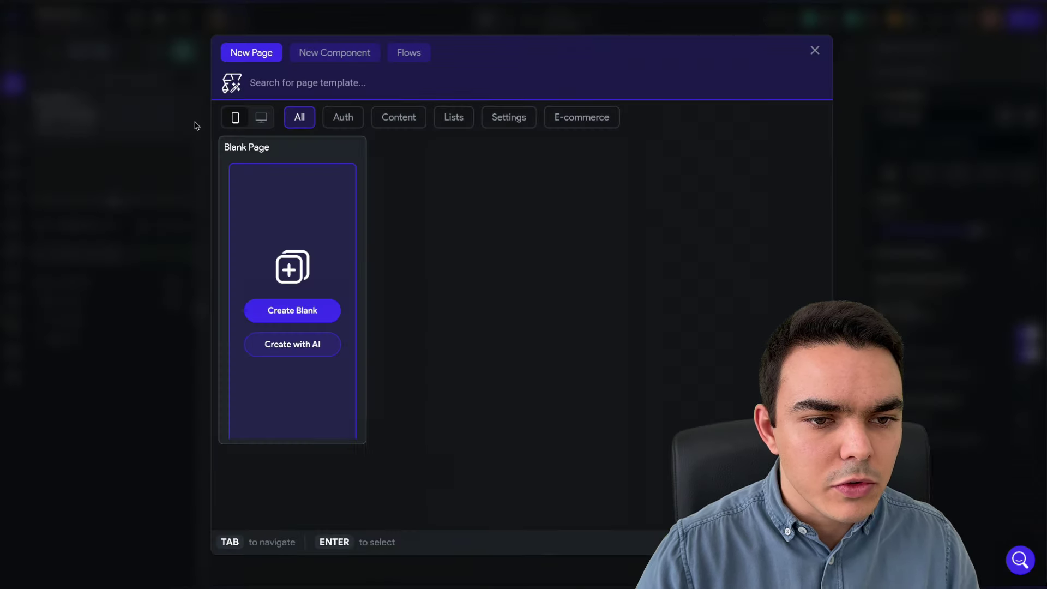
click(299, 313)
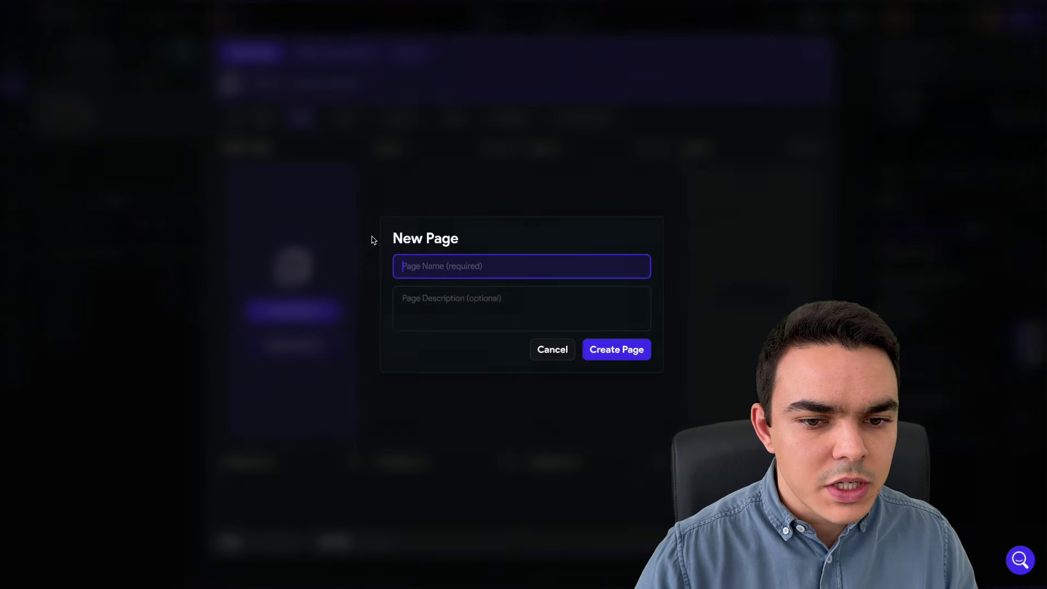
text(CategoriesPage)
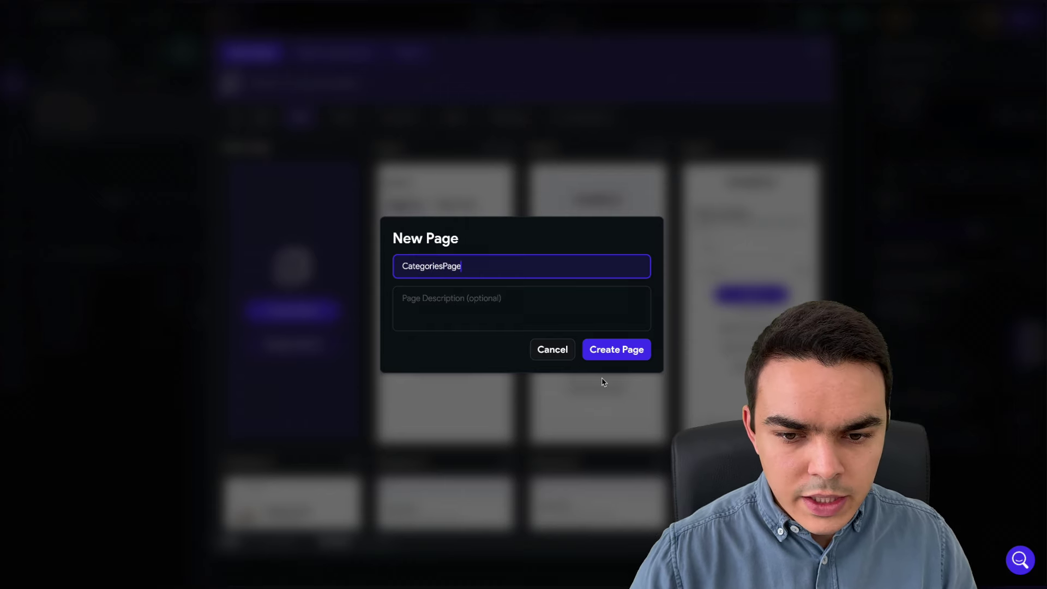
click(632, 355)
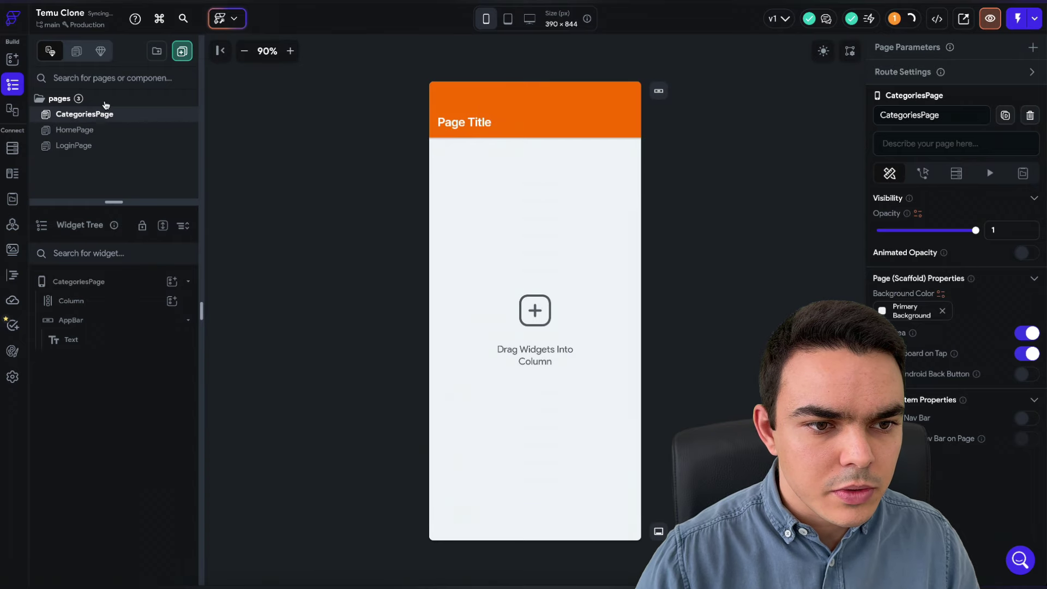
- Add a second blank page named ProfilPage
right_click(106, 103)
click(143, 118)
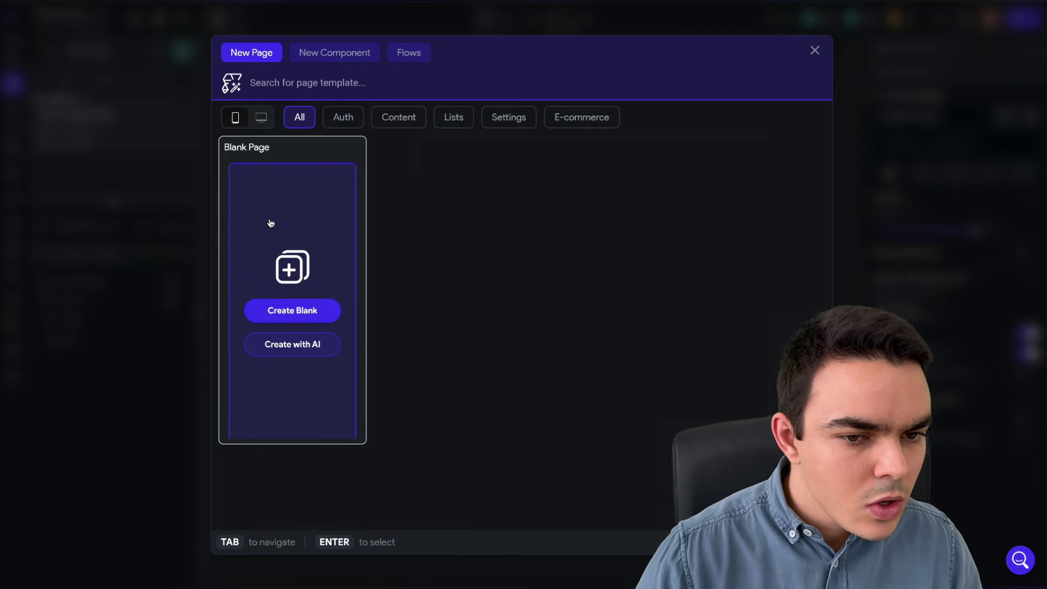
click(298, 309)
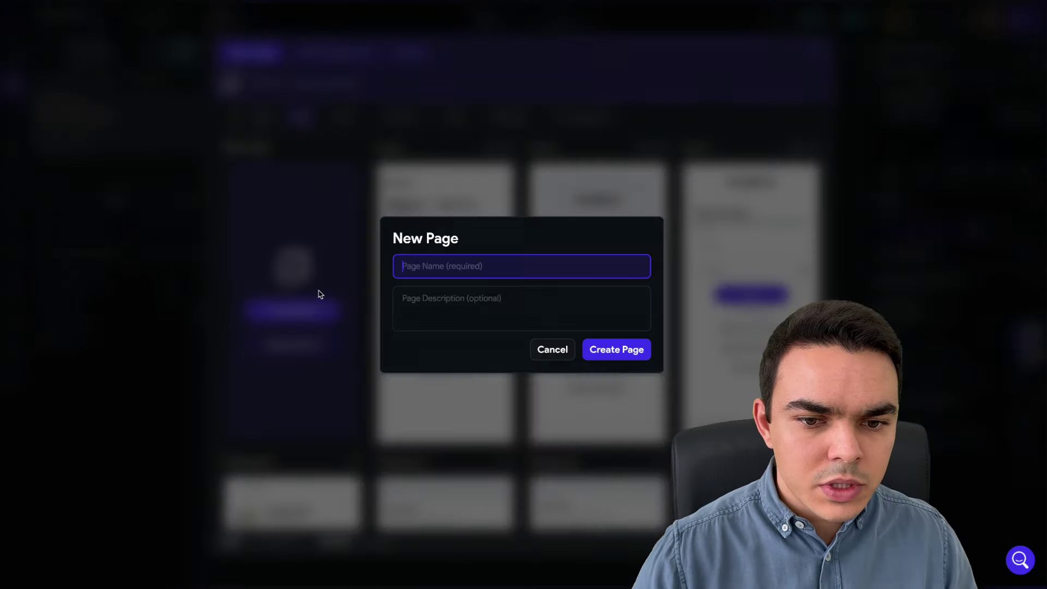
text(ProfilPage)
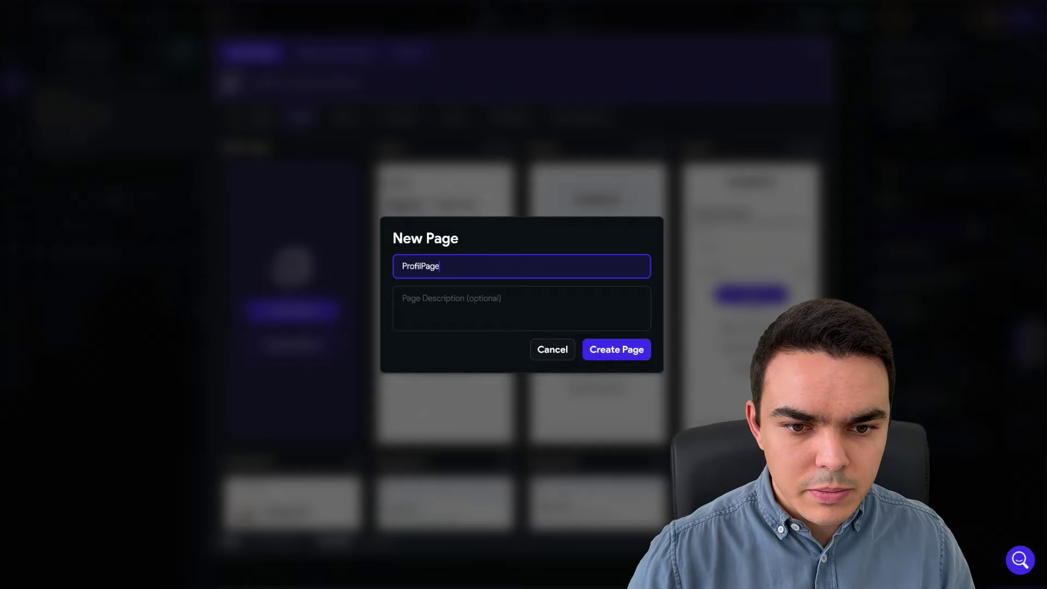
key(Return)
- Add a third blank page named CartPage
right_click(124, 100)
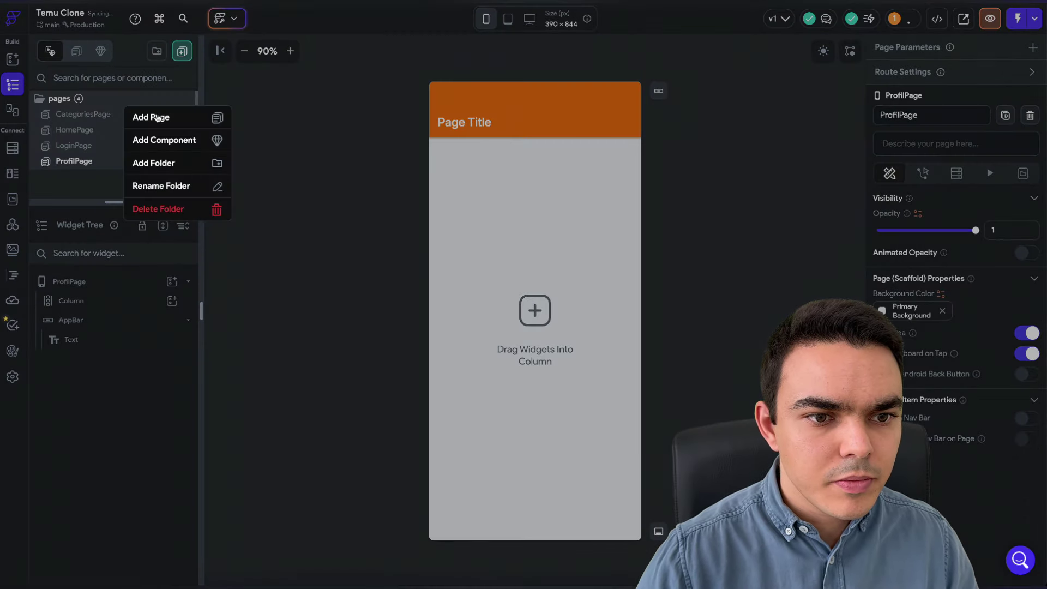
click(150, 117)
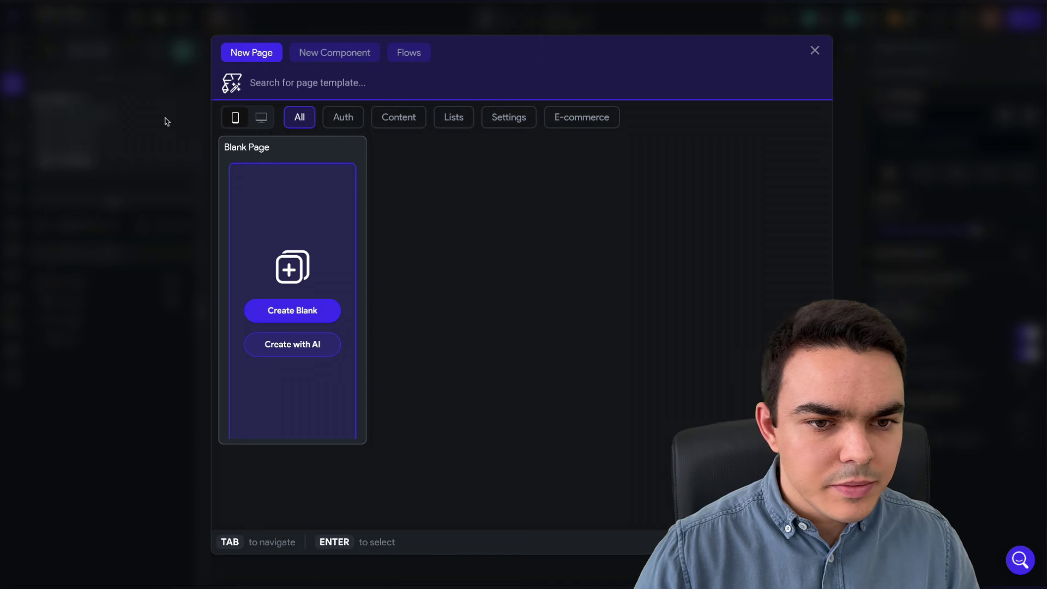
click(286, 307)
text(CartPage)
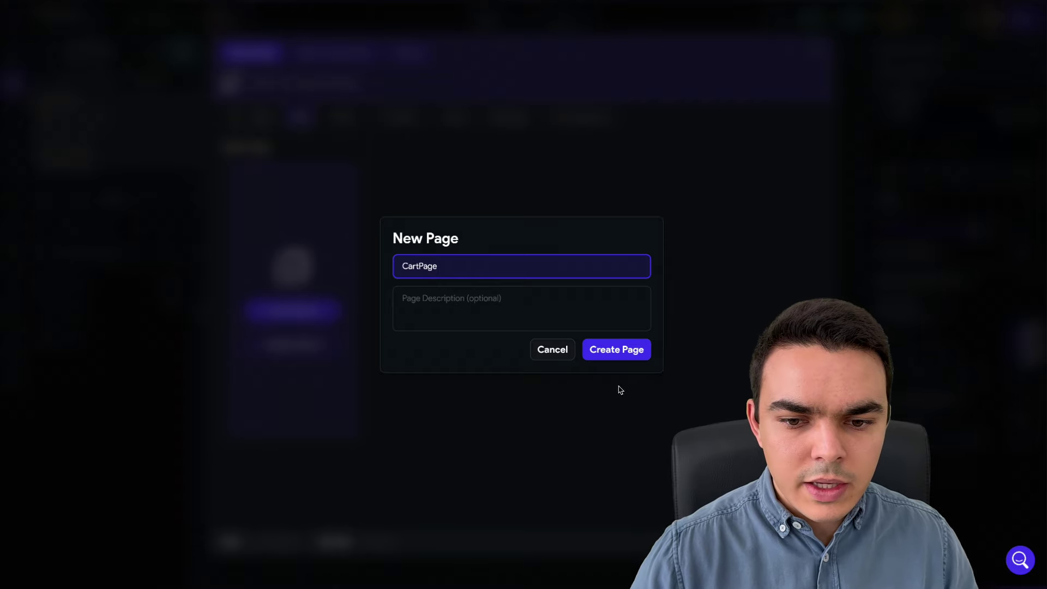
click(625, 355)
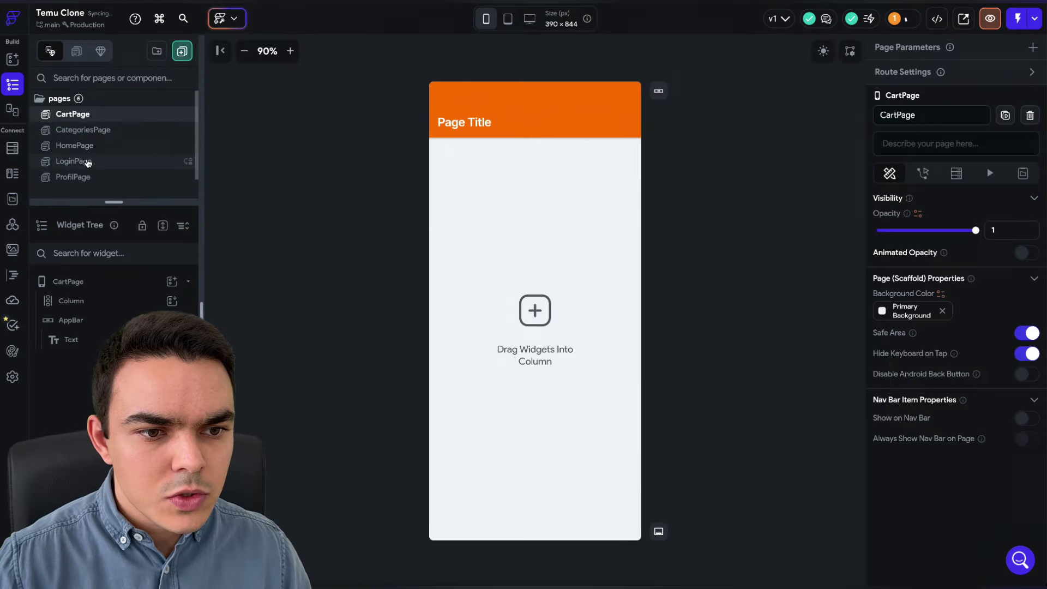
- Show HomePage on the nav bar, keeping its default icon
click(82, 145)
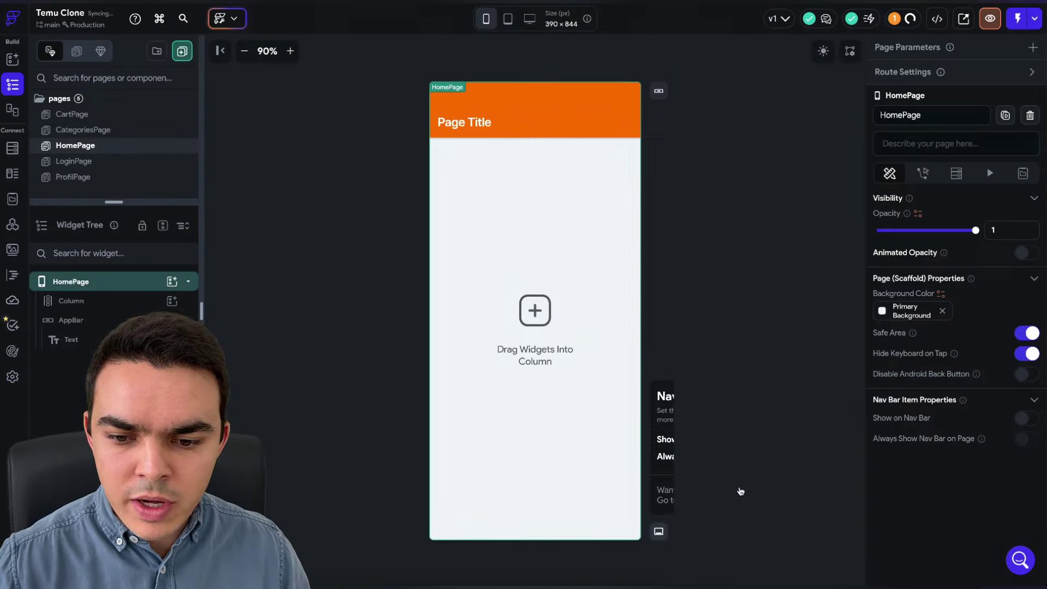
click(724, 440)
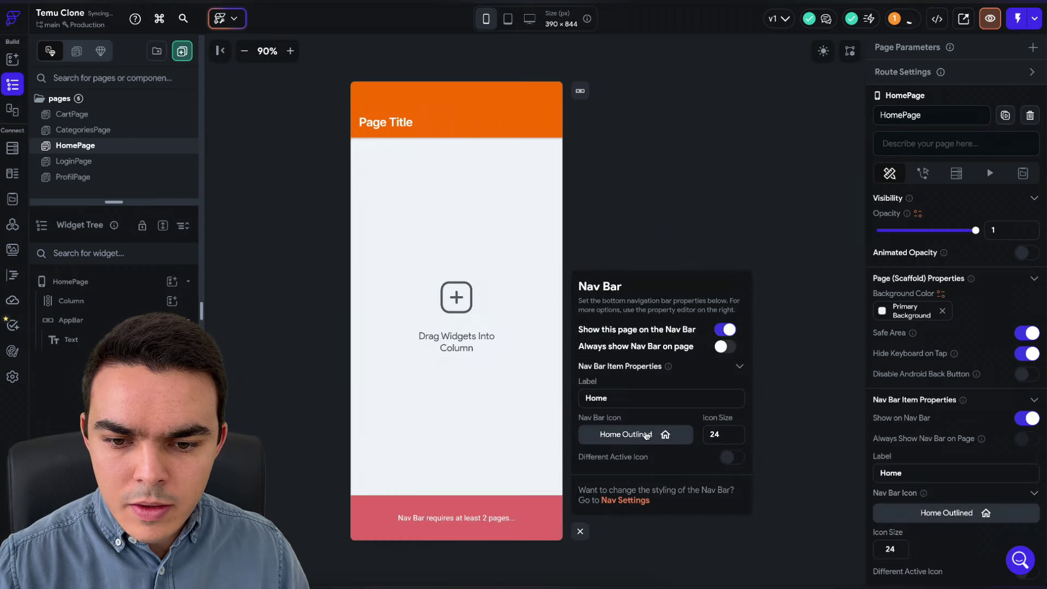
click(661, 434)
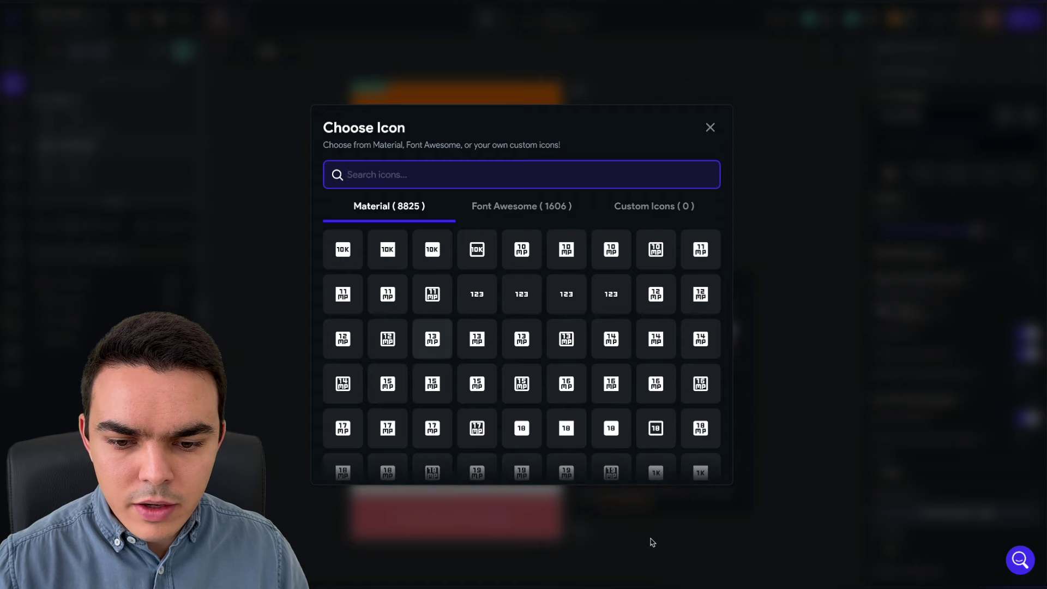
click(619, 523)
click(580, 532)
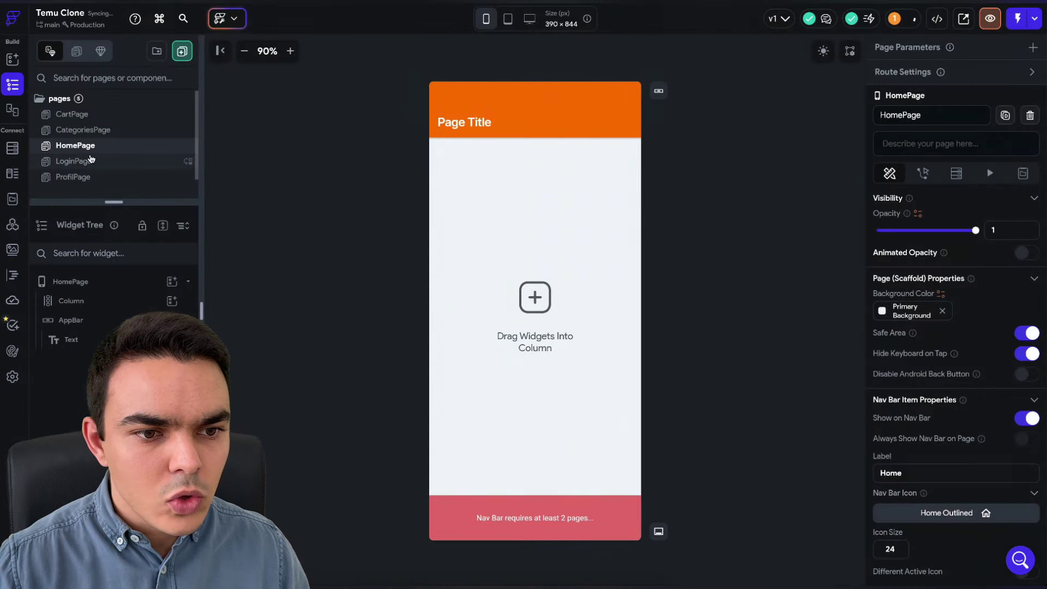
- Add CategoriesPage to the nav bar with label Categories and the Manage Search icon
click(139, 130)
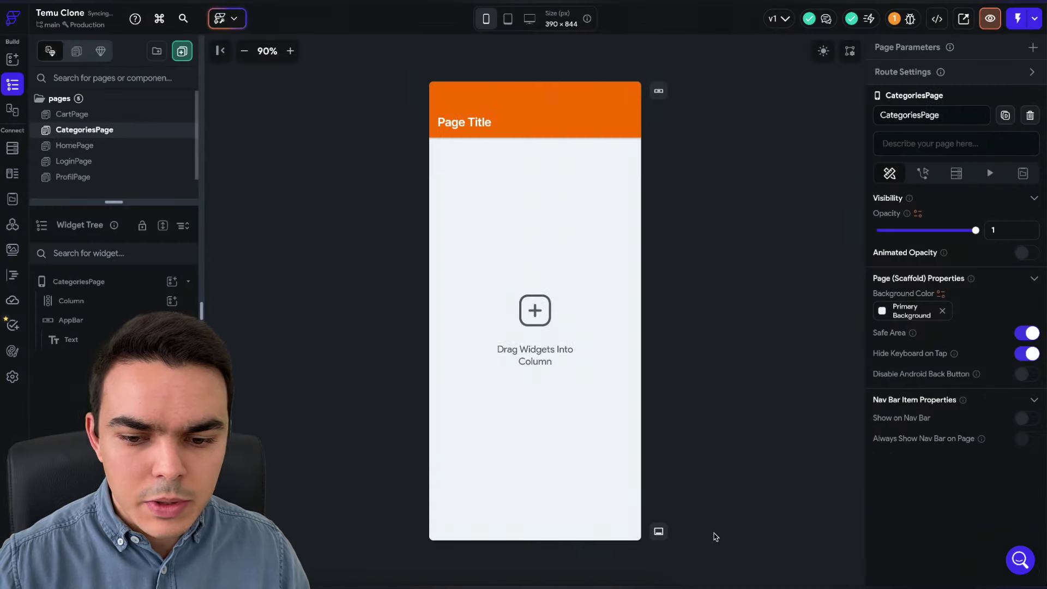
click(659, 531)
click(726, 440)
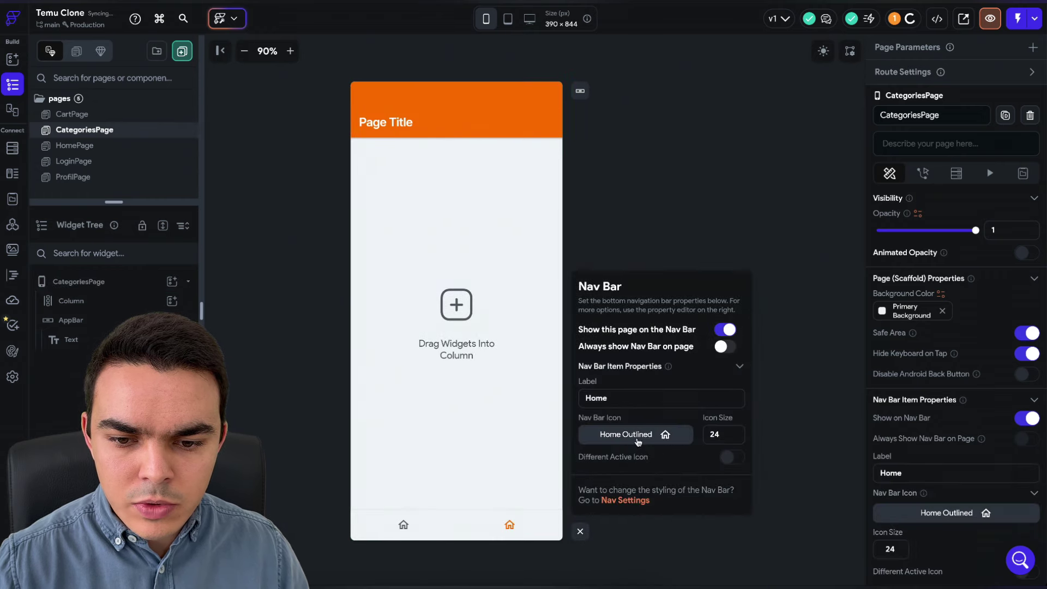
text(Ca)
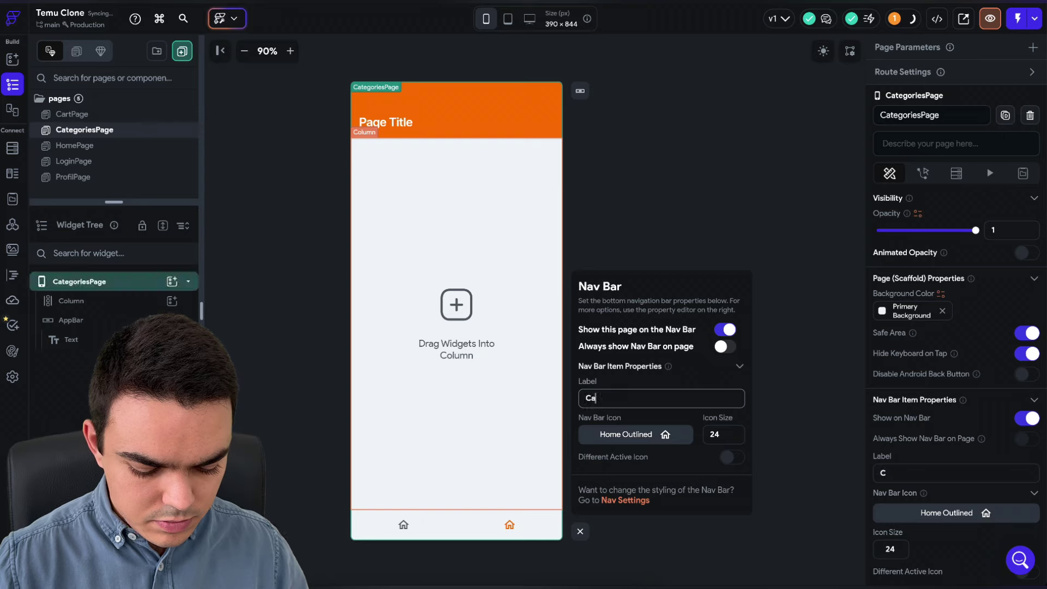
text(tegories)
click(643, 435)
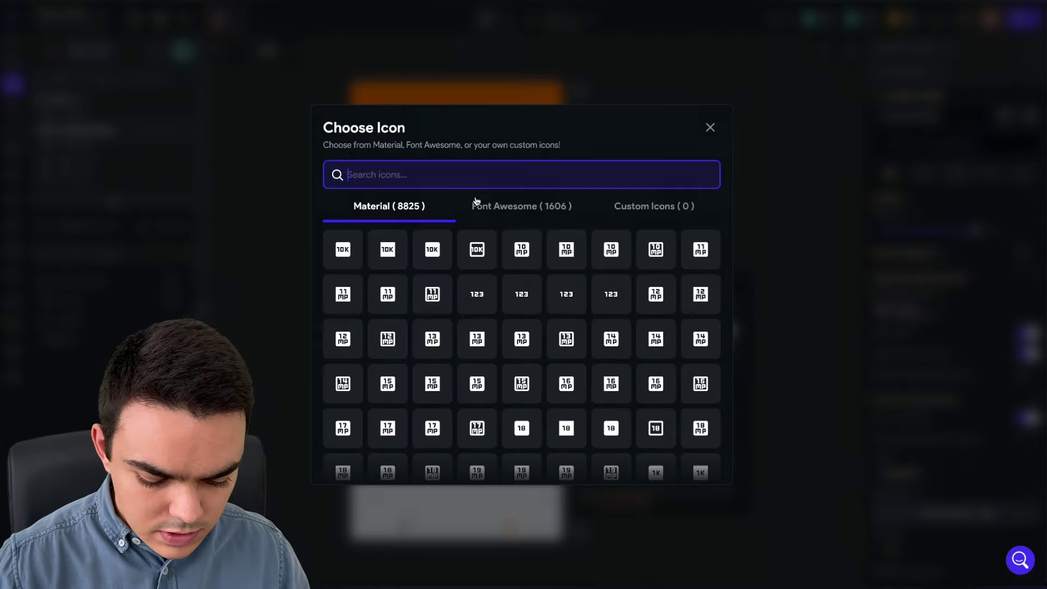
text(searc)
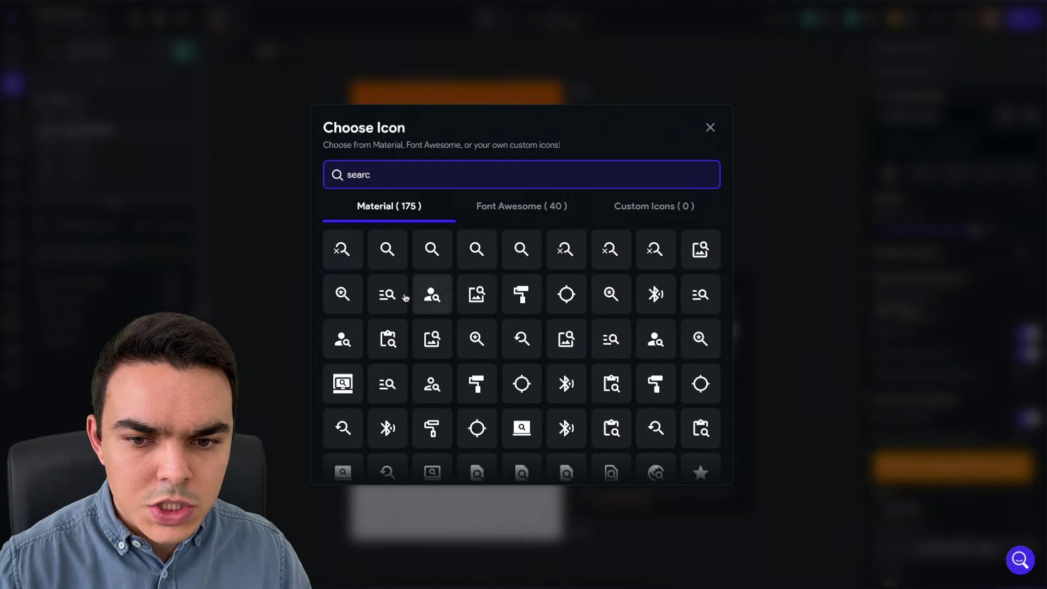
click(388, 296)
- Turn on Show Nav Bar for the whole app in Nav Bar & App Bar settings
click(71, 115)
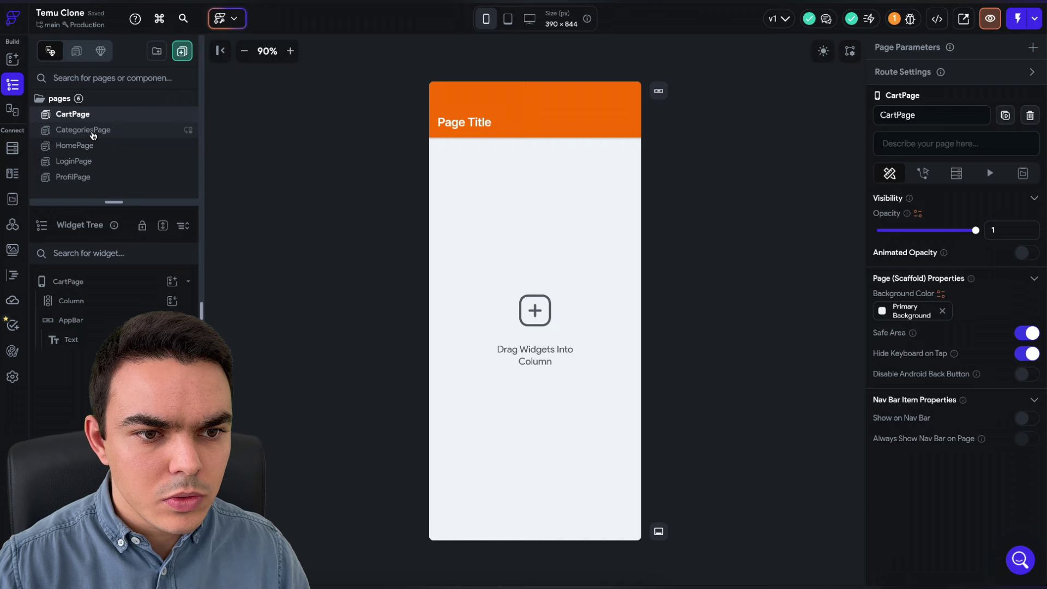
click(85, 130)
click(244, 51)
click(244, 51)
click(645, 503)
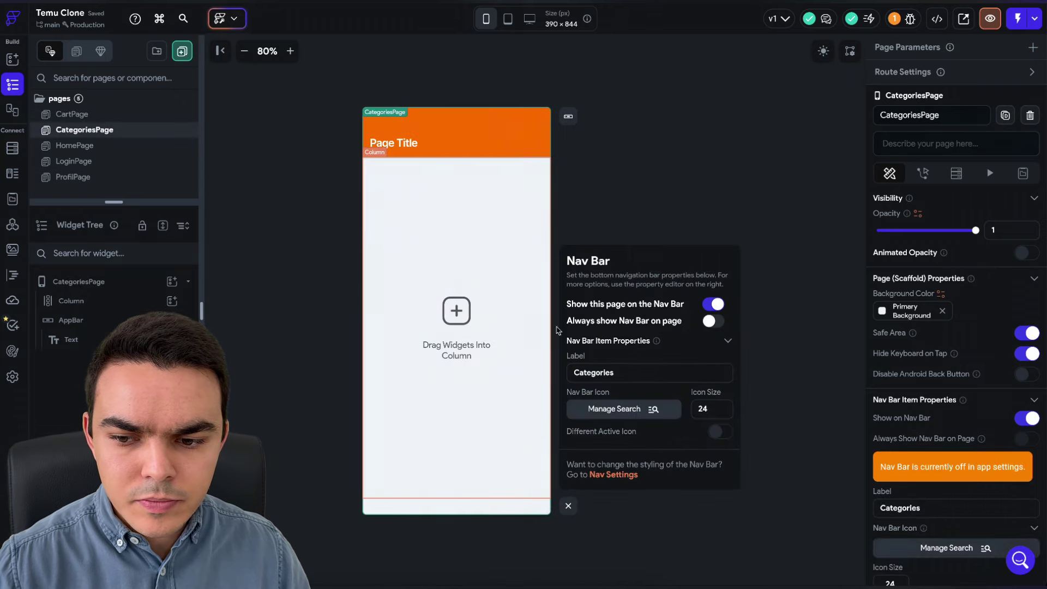
click(12, 376)
click(93, 195)
click(98, 178)
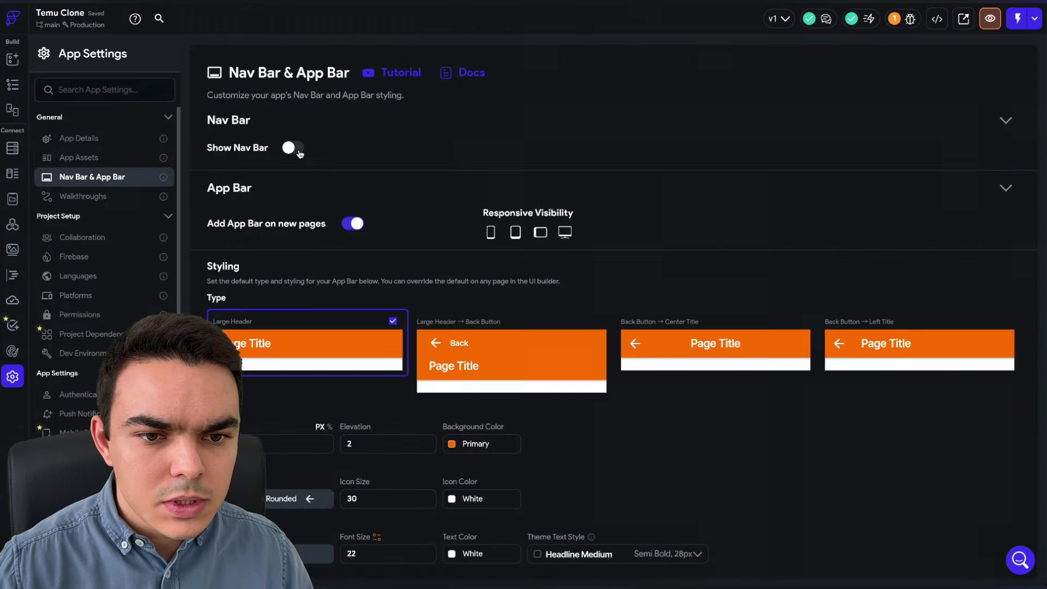
click(12, 84)
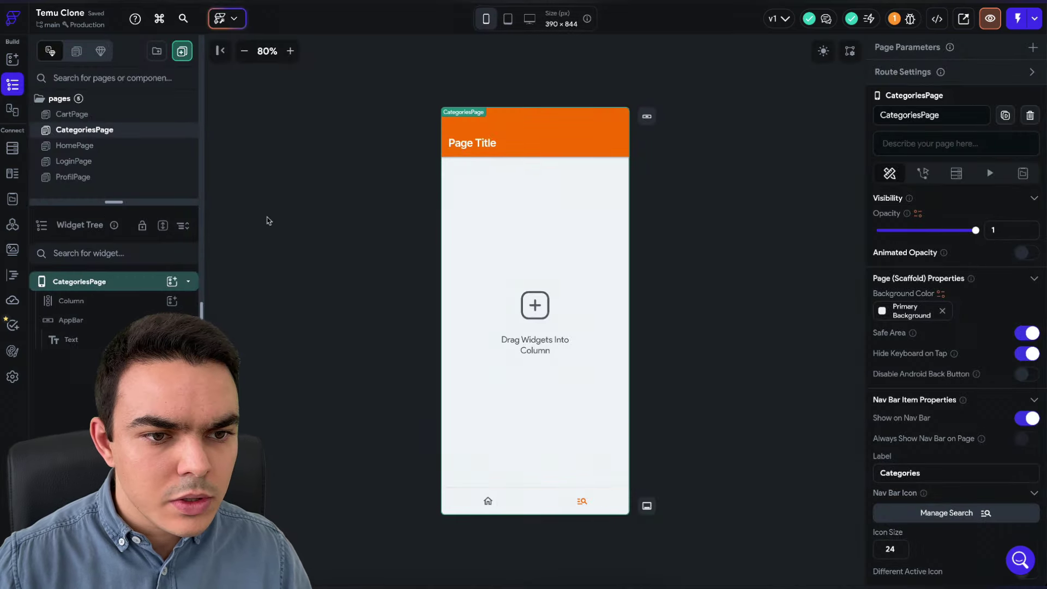
- Add ProfilPage to the nav bar labelled You with a person outline icon
click(138, 176)
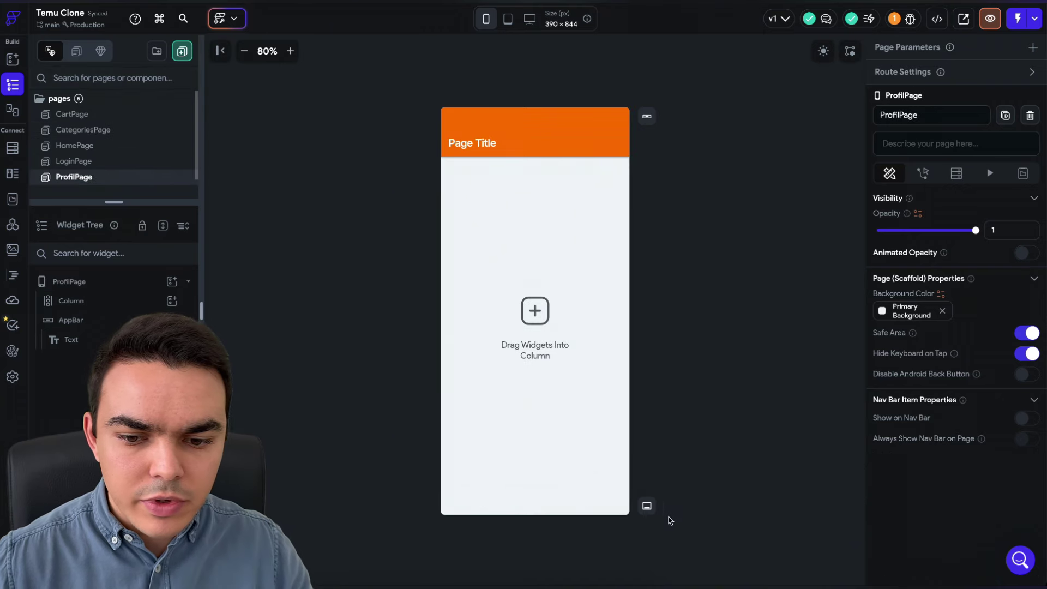
click(647, 506)
click(713, 303)
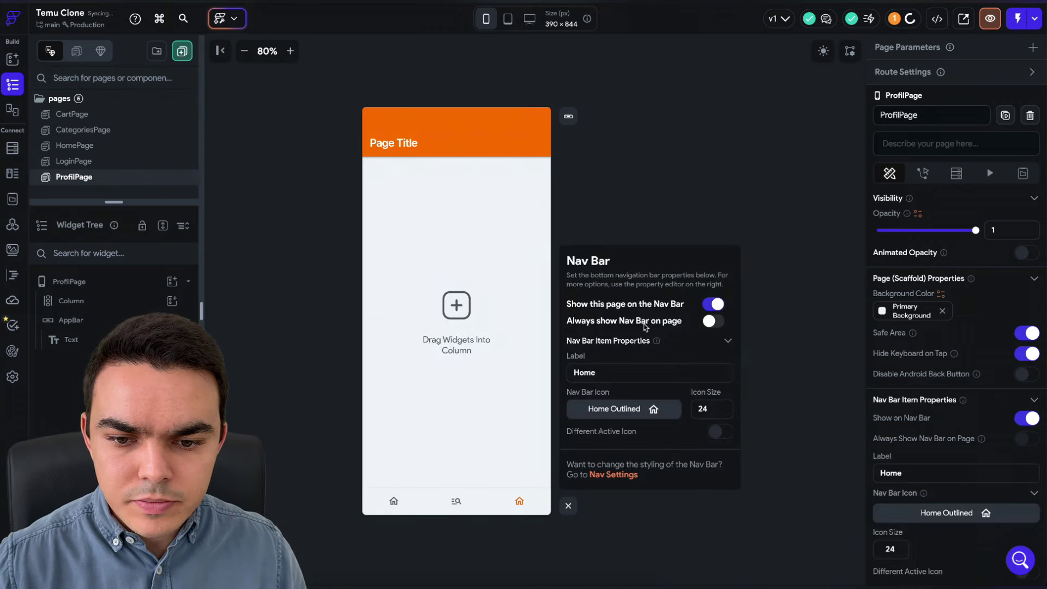
double_click(597, 376)
text(Profil)
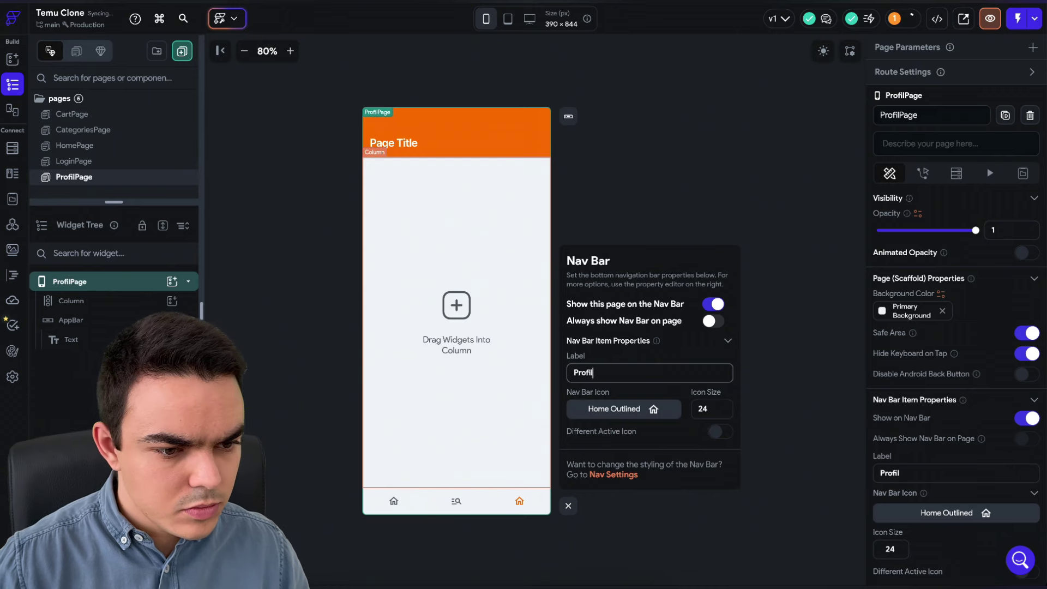
text(You)
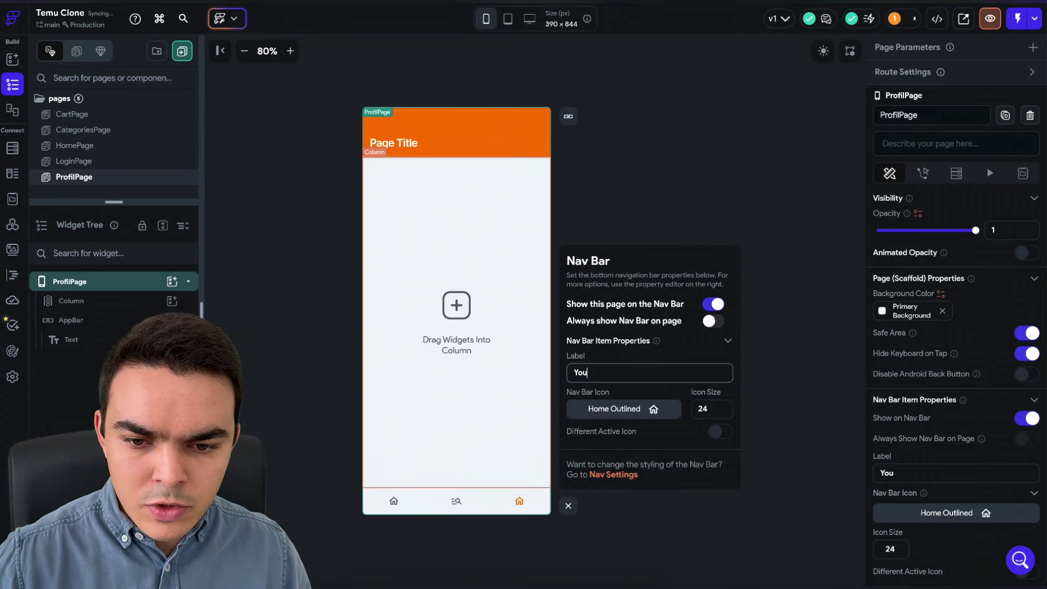
click(654, 410)
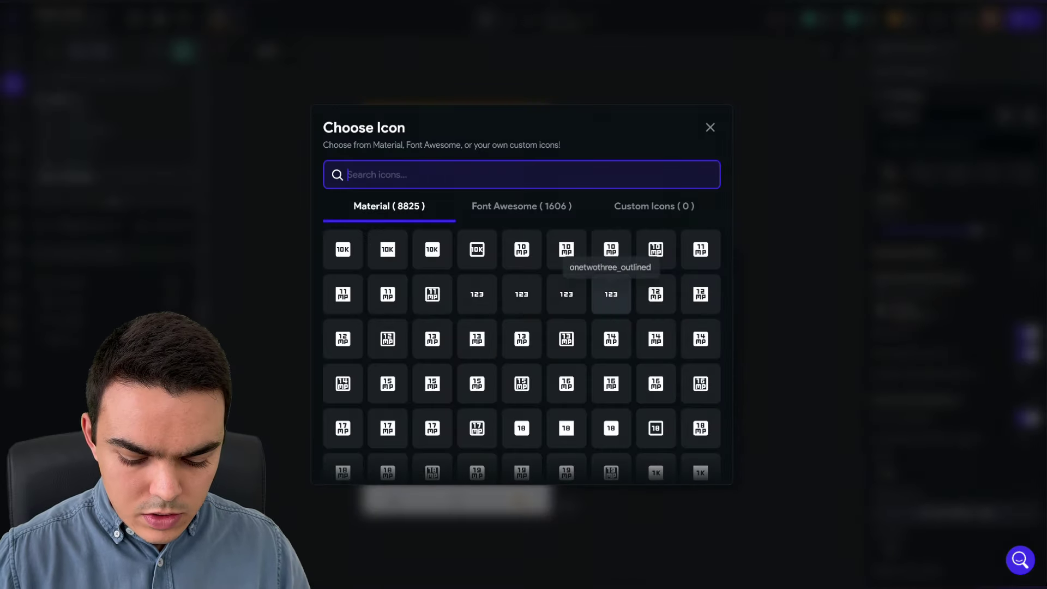
text(pers)
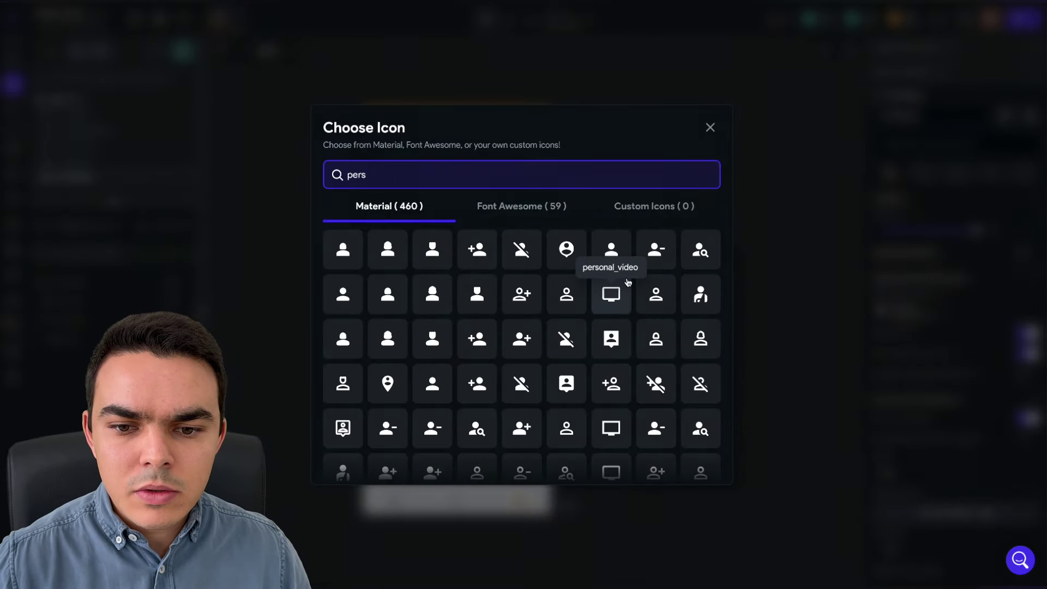
click(568, 297)
click(567, 505)
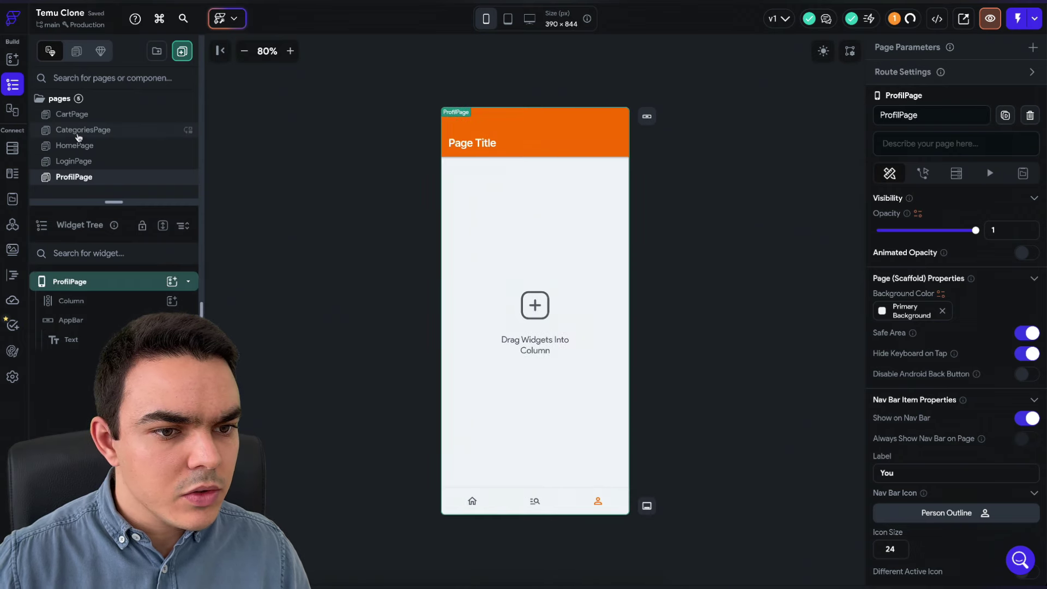
- Add CartPage to the nav bar labelled Cart with the shopping cart outline icon
click(120, 116)
click(647, 507)
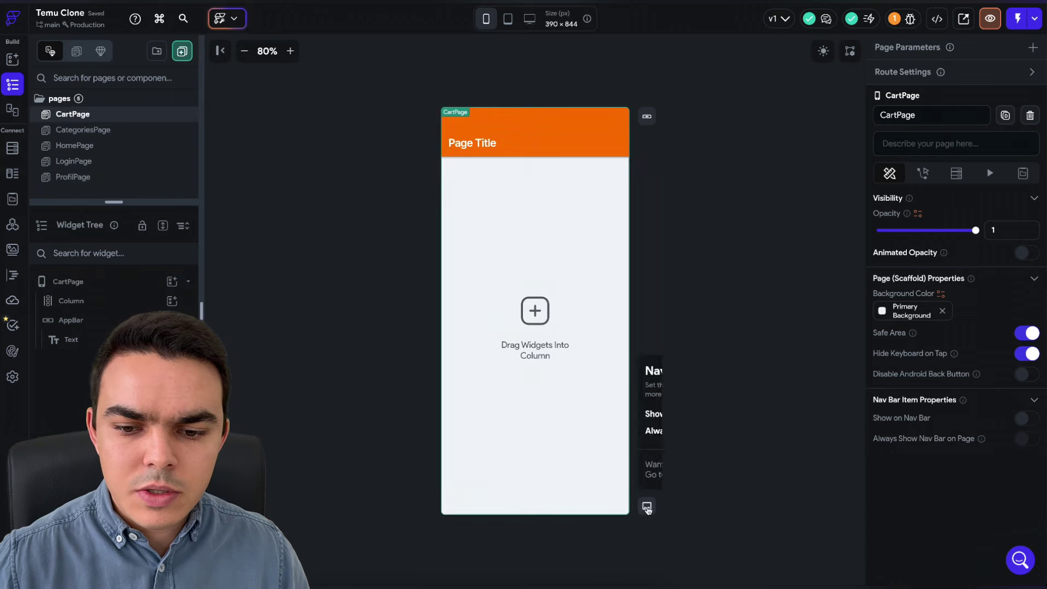
click(713, 415)
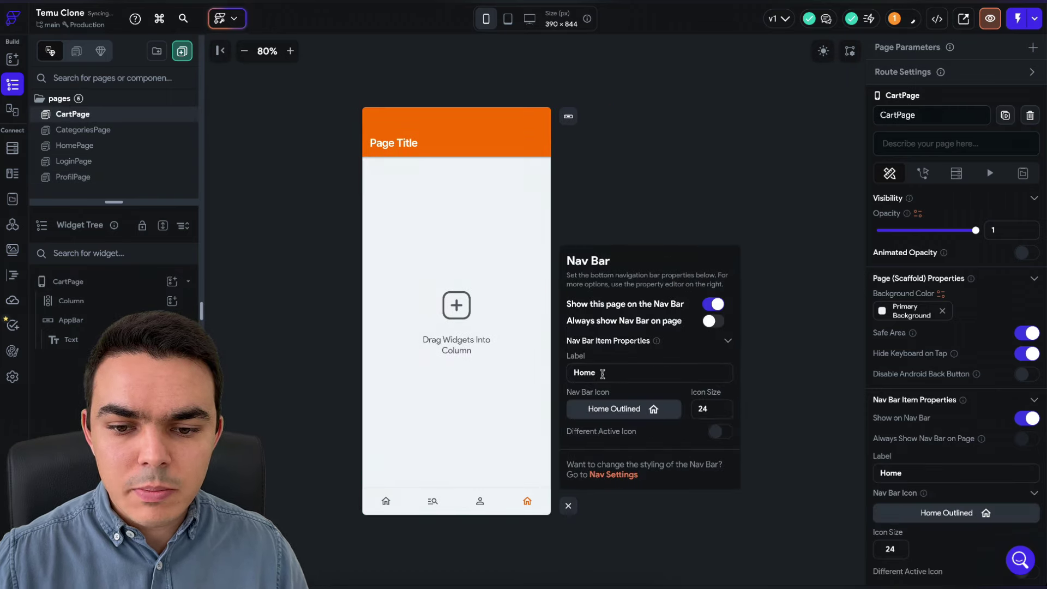
double_click(603, 374)
text(Cart)
click(606, 409)
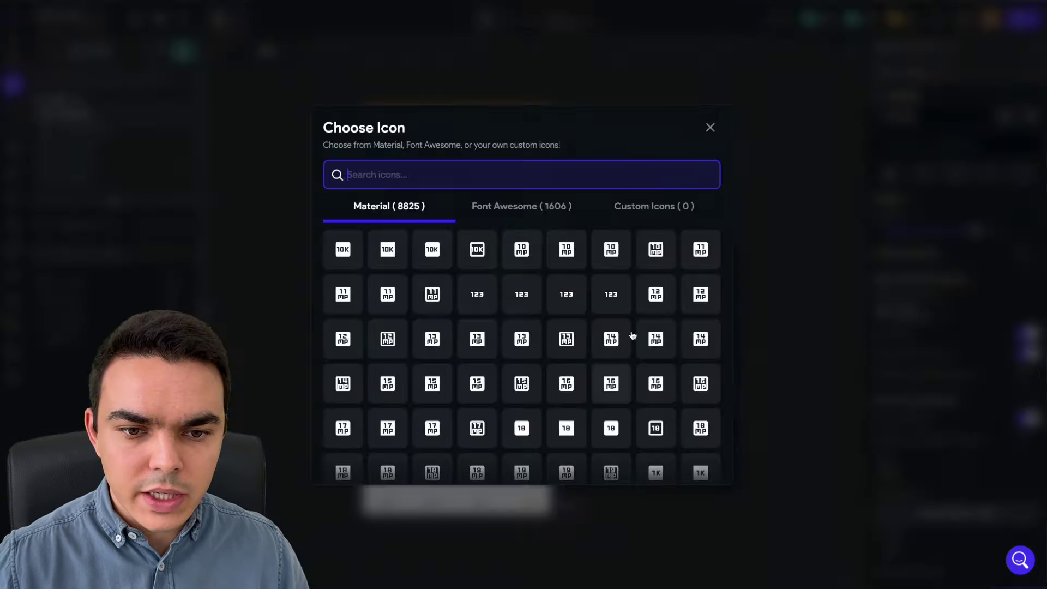
text(cart)
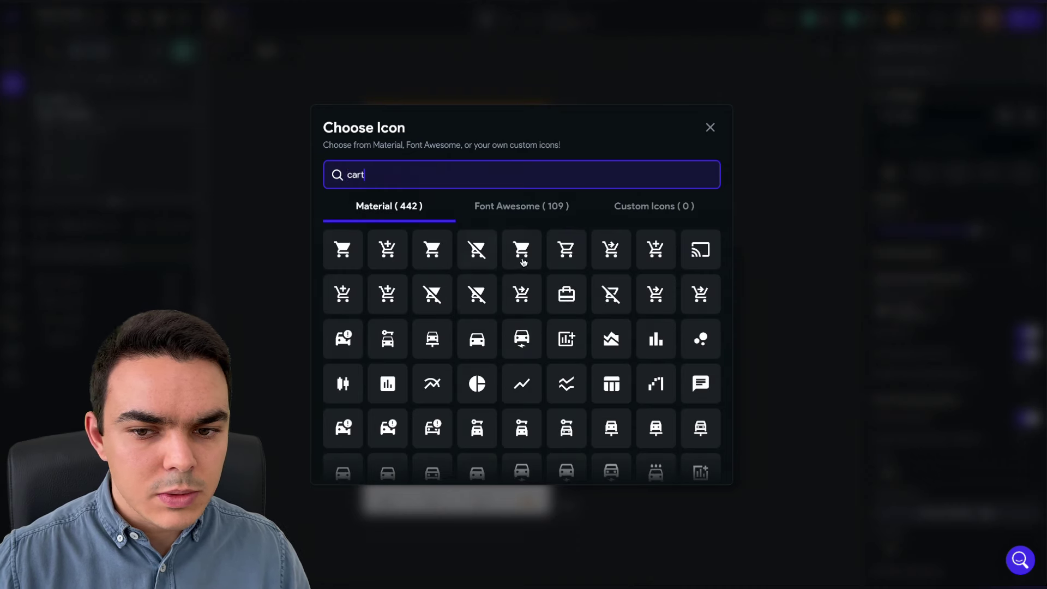
click(566, 250)
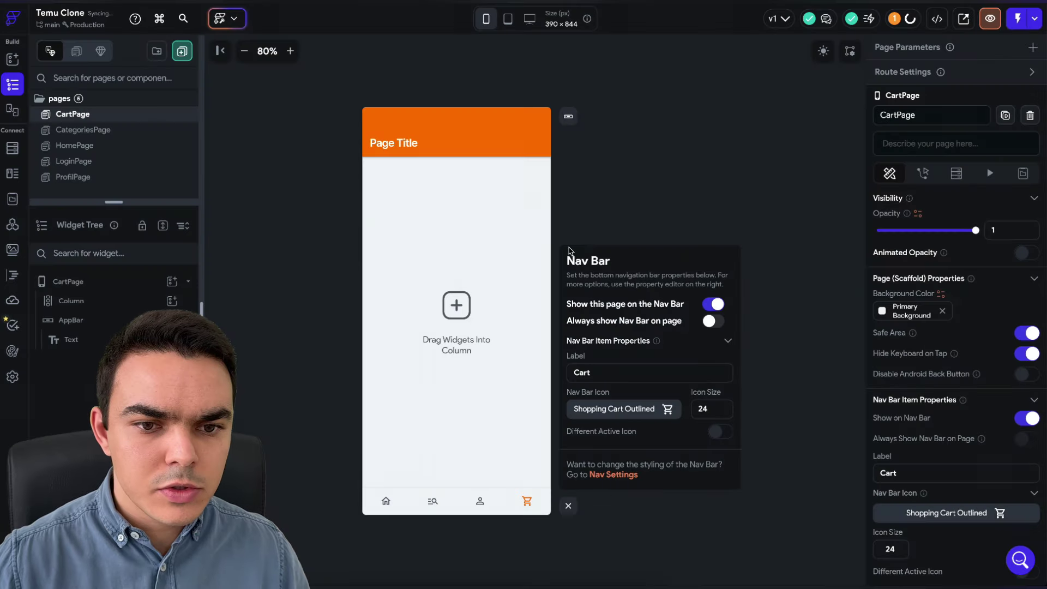
click(569, 507)
click(12, 377)
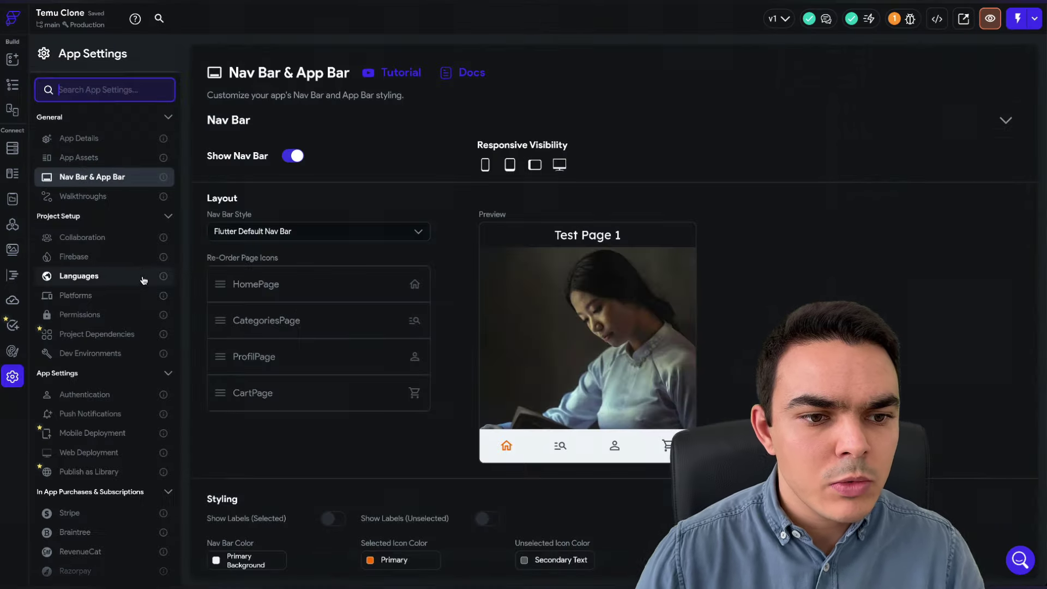
scroll(415, 219, down, 2)
scroll(414, 218, up, 2)
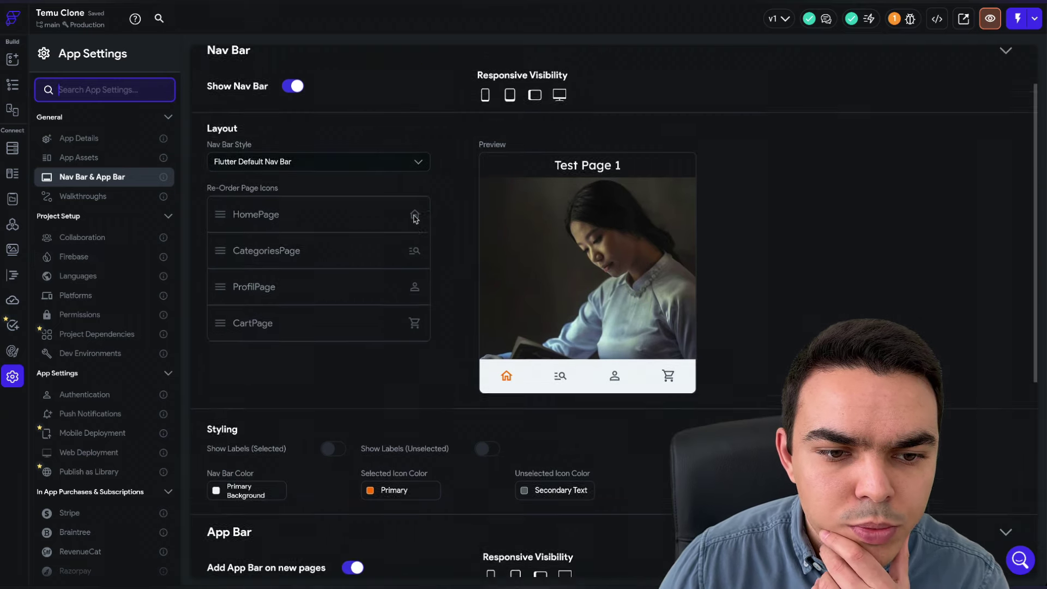
click(316, 232)
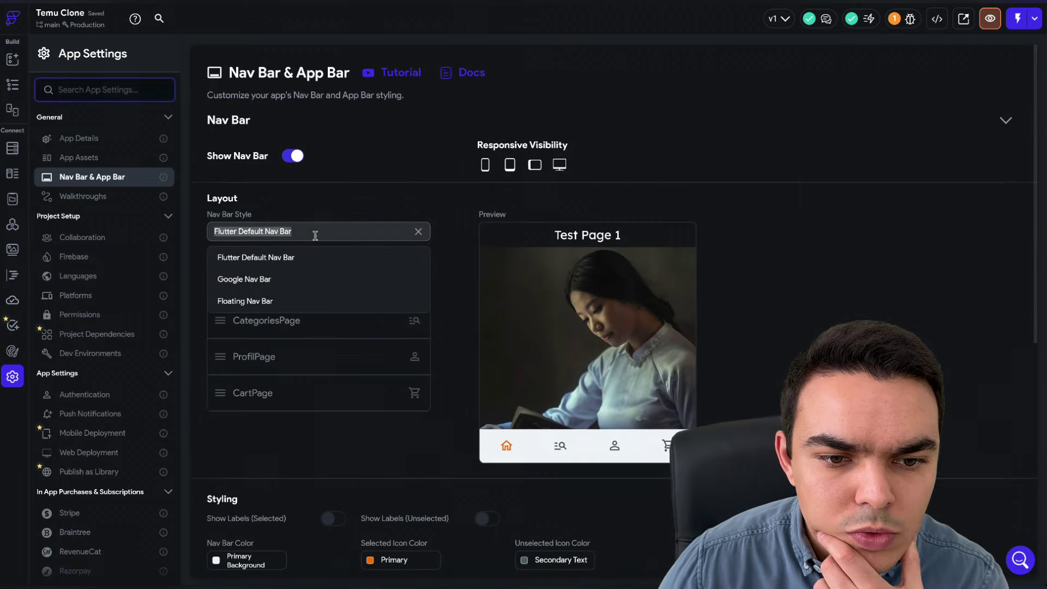
click(281, 277)
click(269, 230)
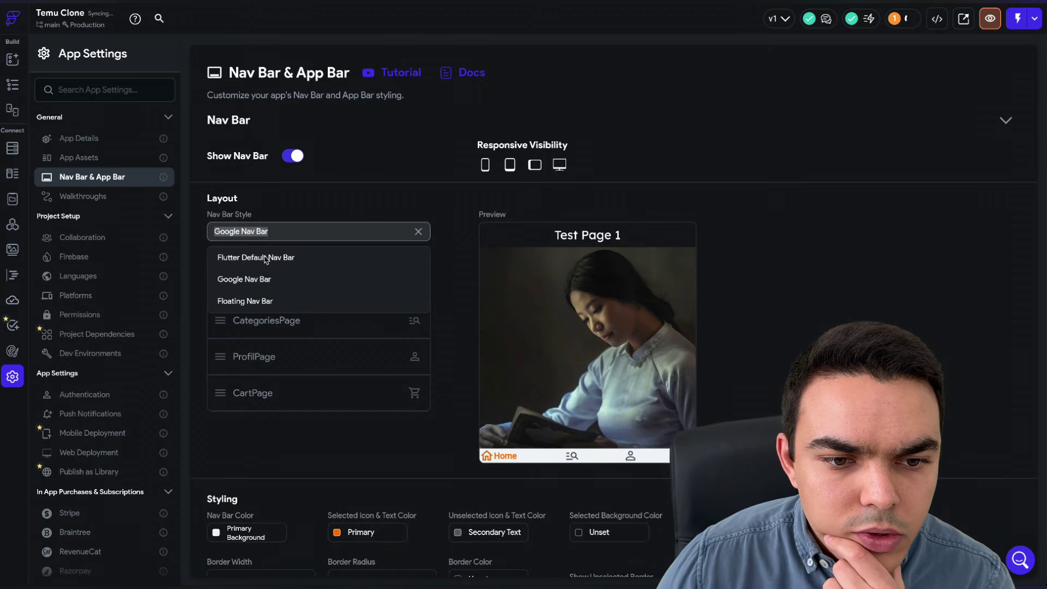
click(264, 264)
click(265, 234)
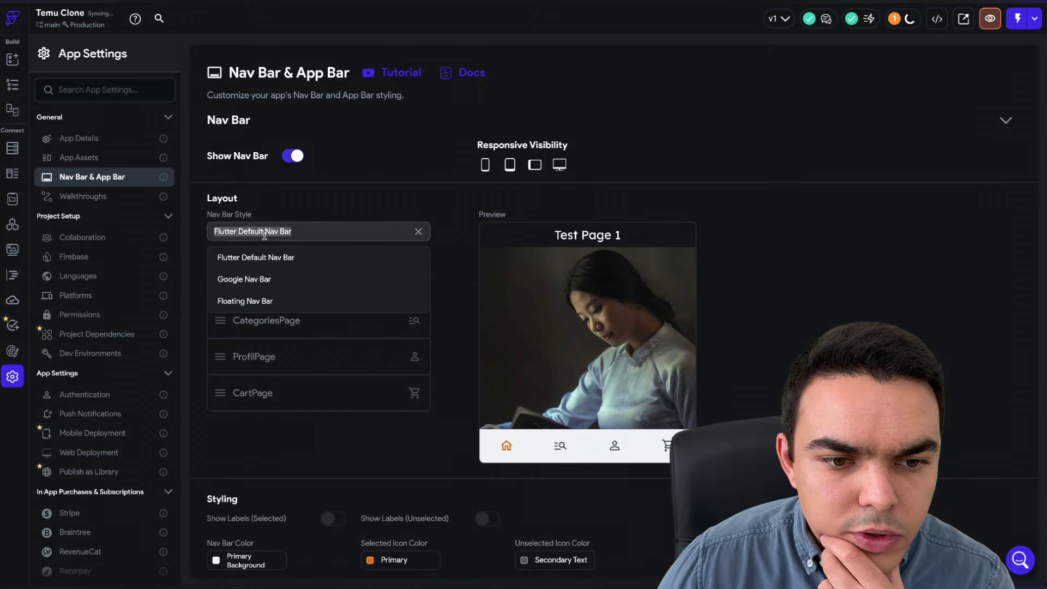
click(262, 302)
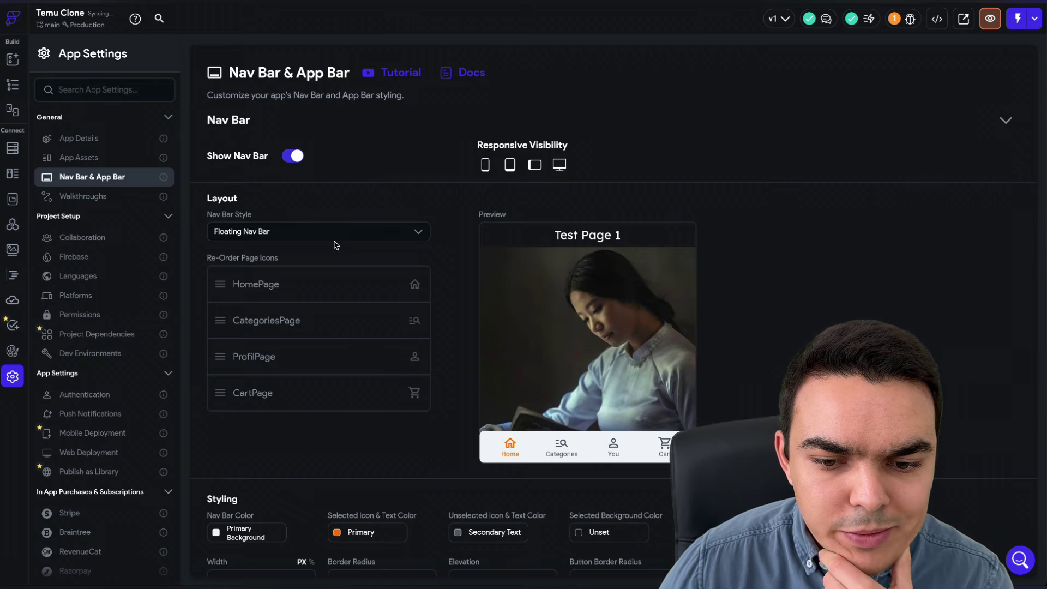
click(13, 84)
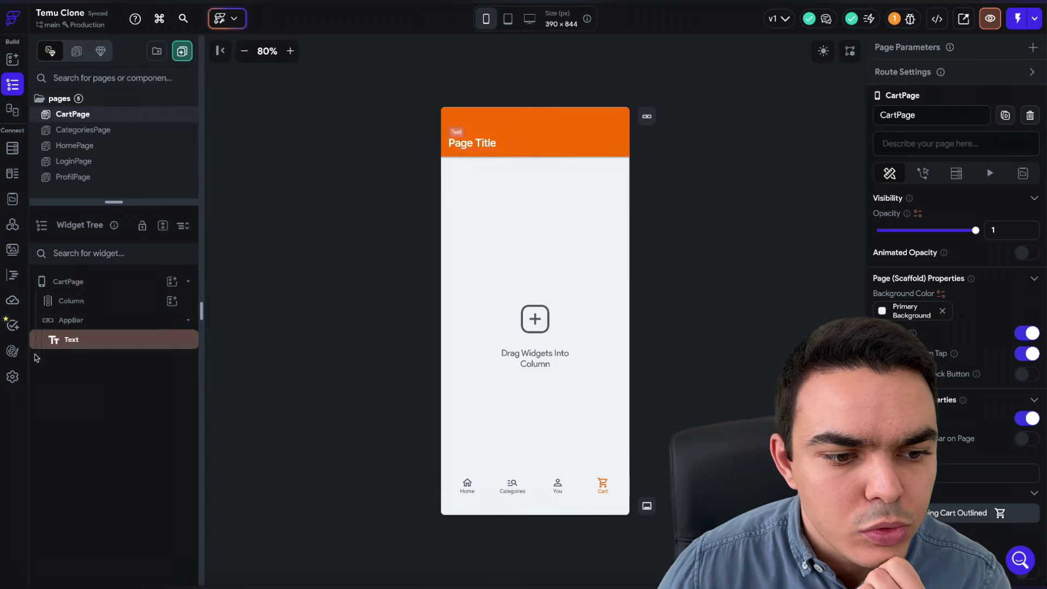
click(12, 376)
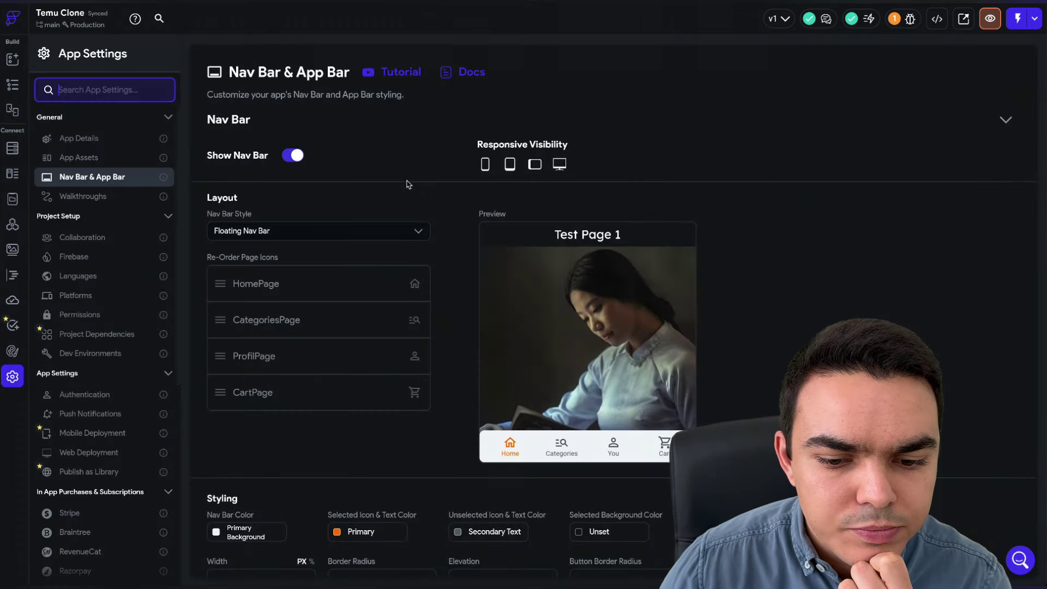
scroll(409, 184, down, 5)
scroll(408, 185, up, 5)
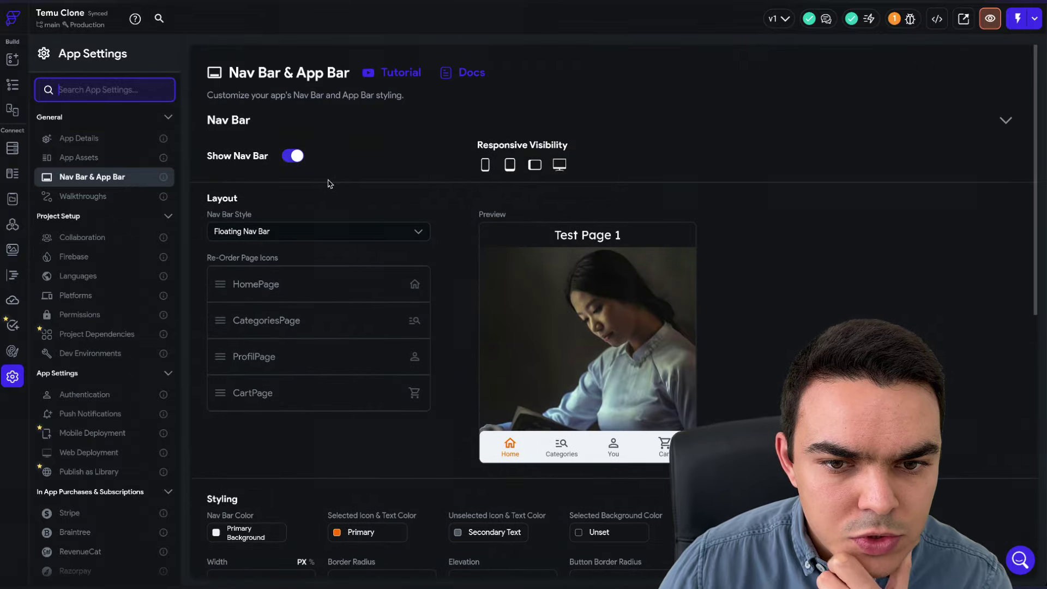
click(294, 230)
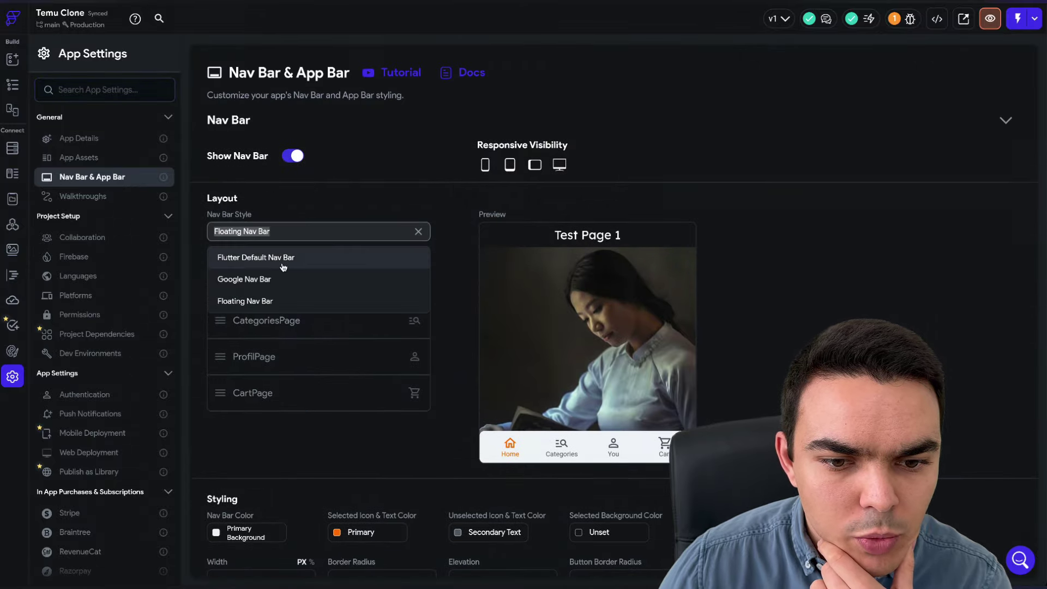
click(283, 267)
click(12, 85)
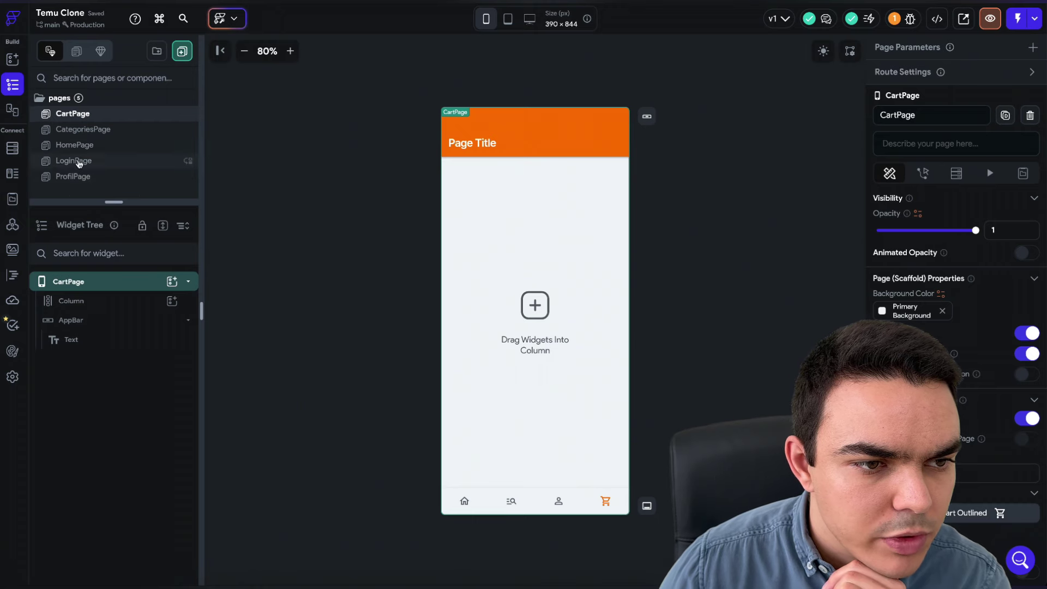
- On HomePage, find TextField in the widget palette and delete the app bar's Page Title text
scroll(77, 158, down, 1)
scroll(93, 123, up, 1)
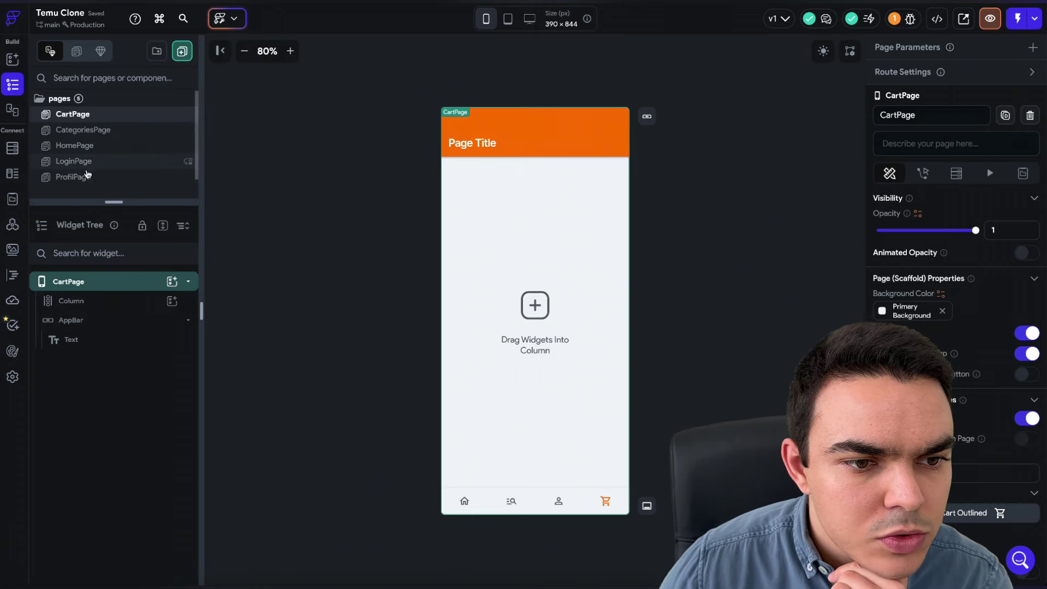
click(80, 146)
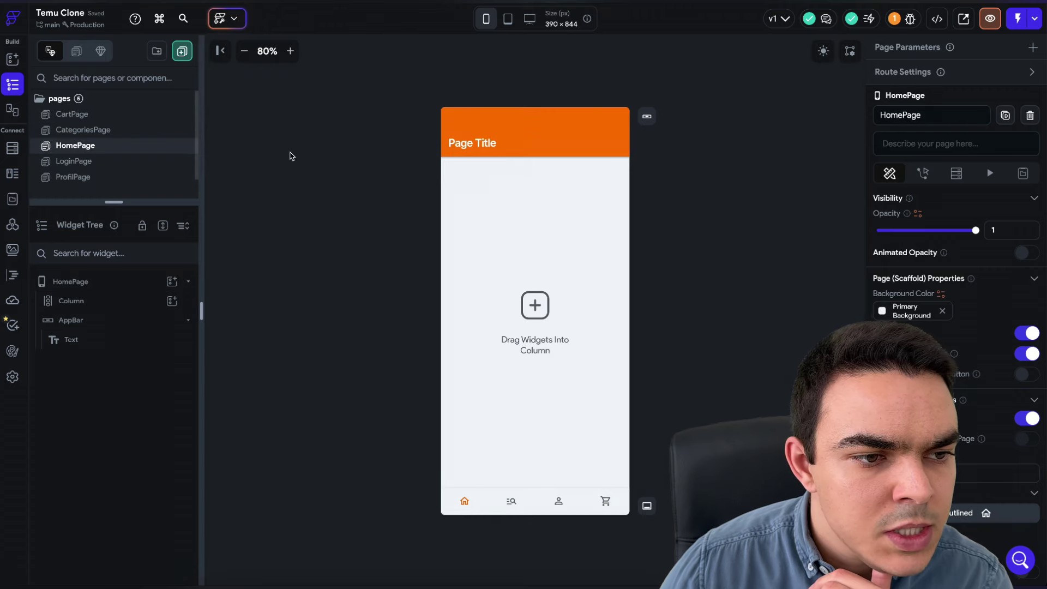
click(462, 148)
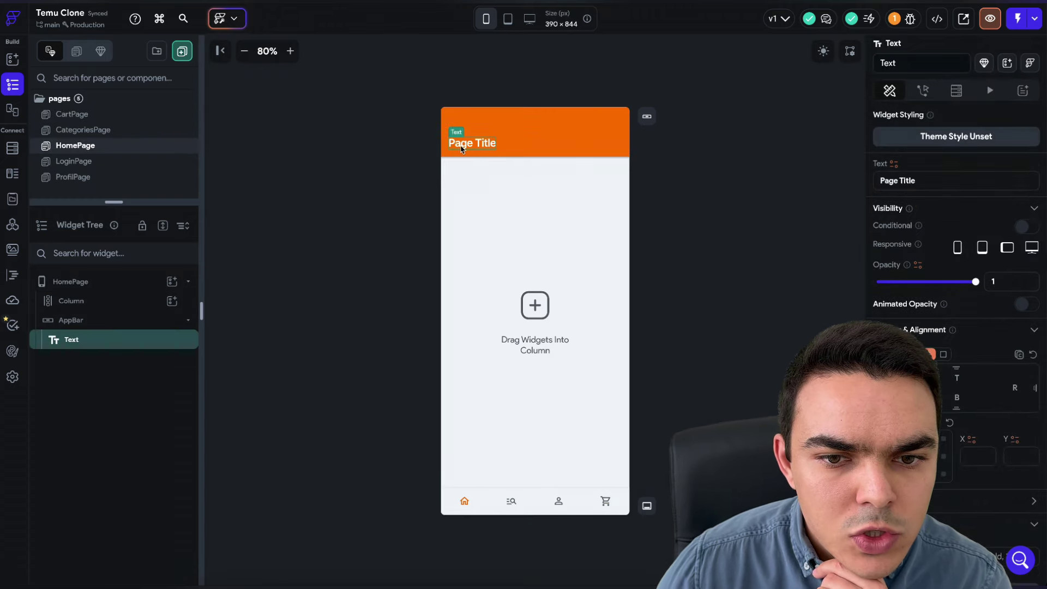
click(10, 61)
click(86, 81)
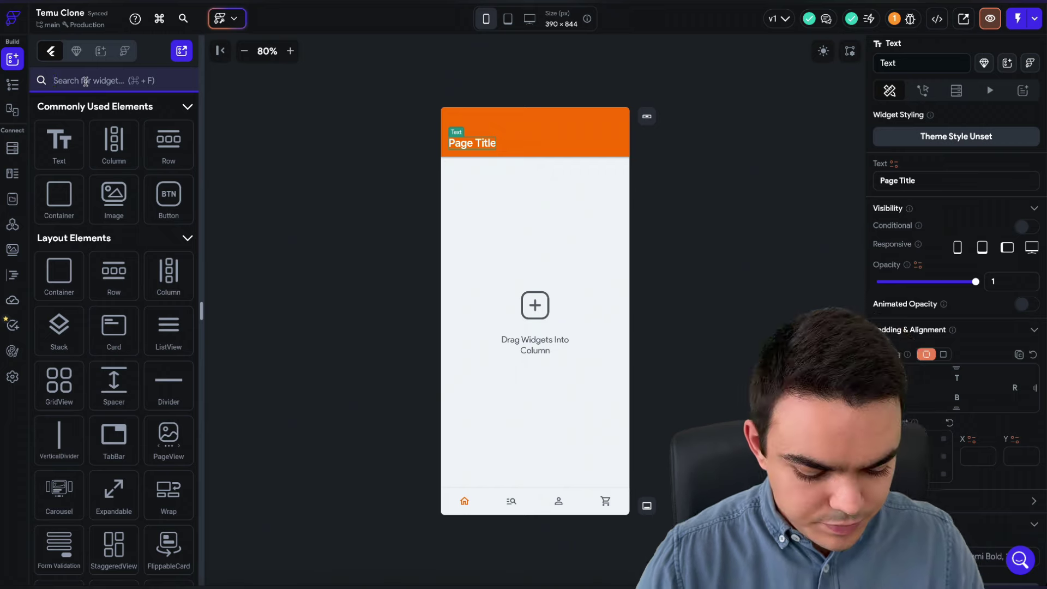
text(sear)
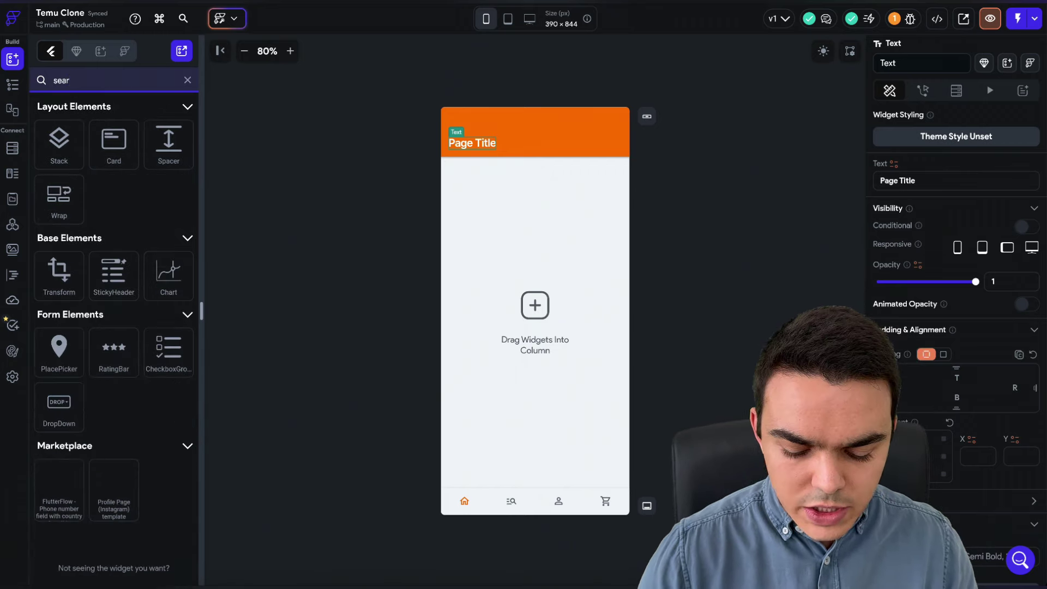
key(BackSpace)
key(BackSpace)
key(BackSpace)
key(BackSpace)
text(te)
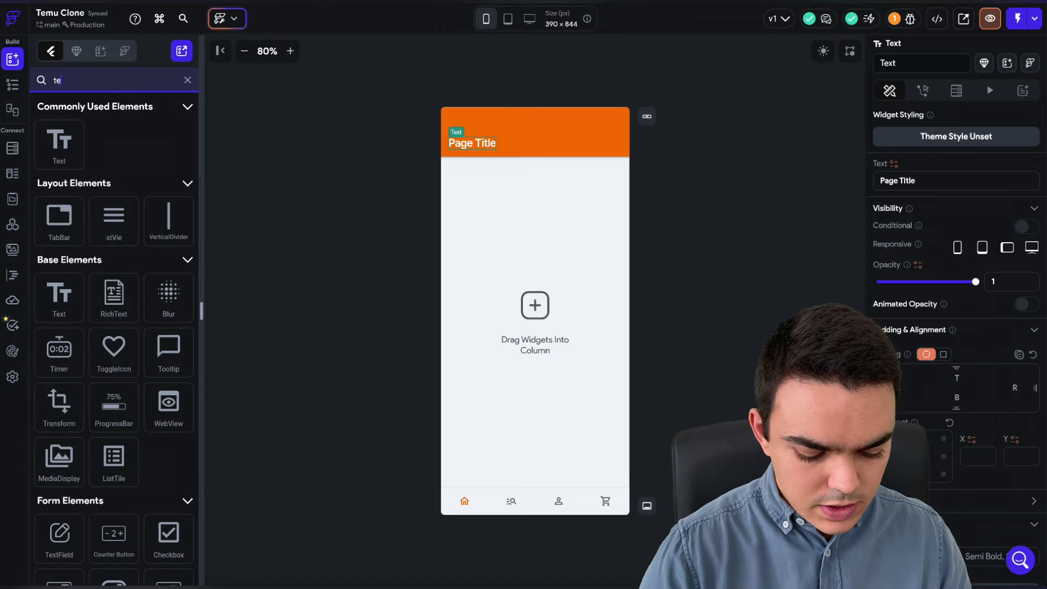
text(xtfiel)
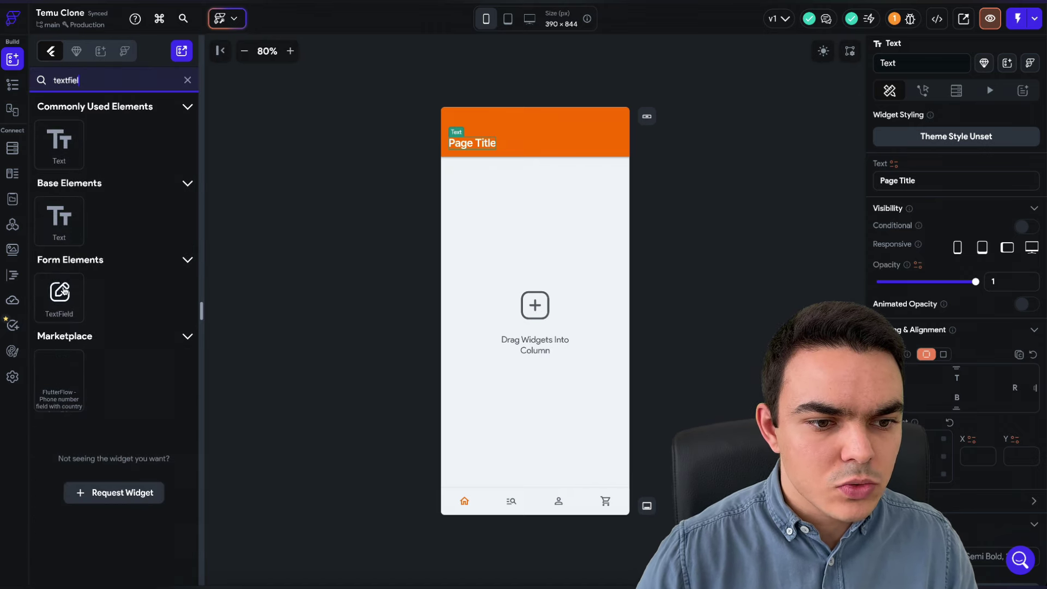
click(476, 152)
key(Delete)
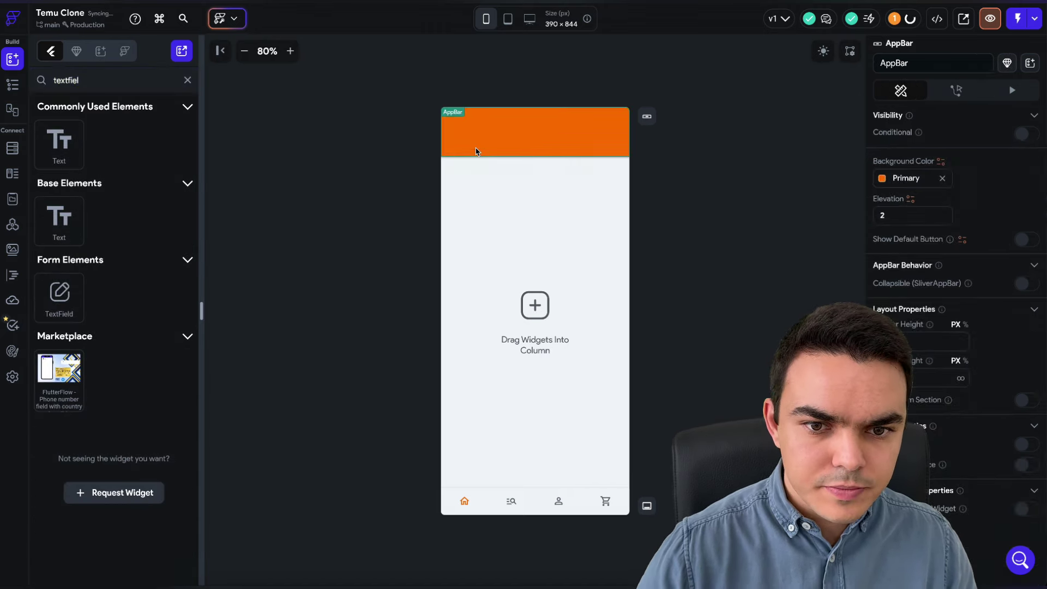
- Place a TextField in the app bar title and set its hint text to 'Search products'
drag(65, 295, 514, 140)
click(353, 159)
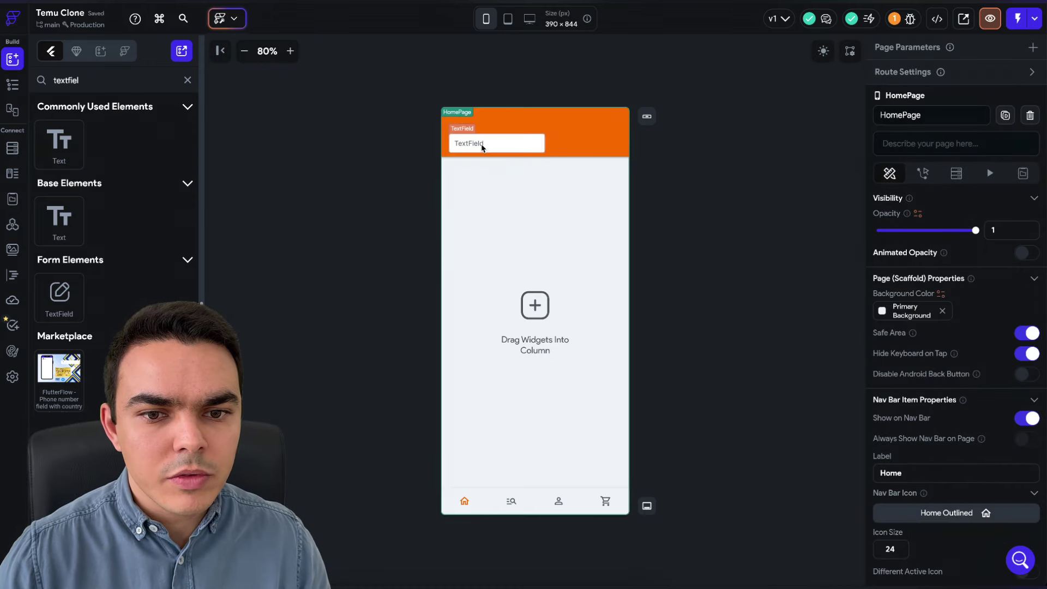
click(482, 146)
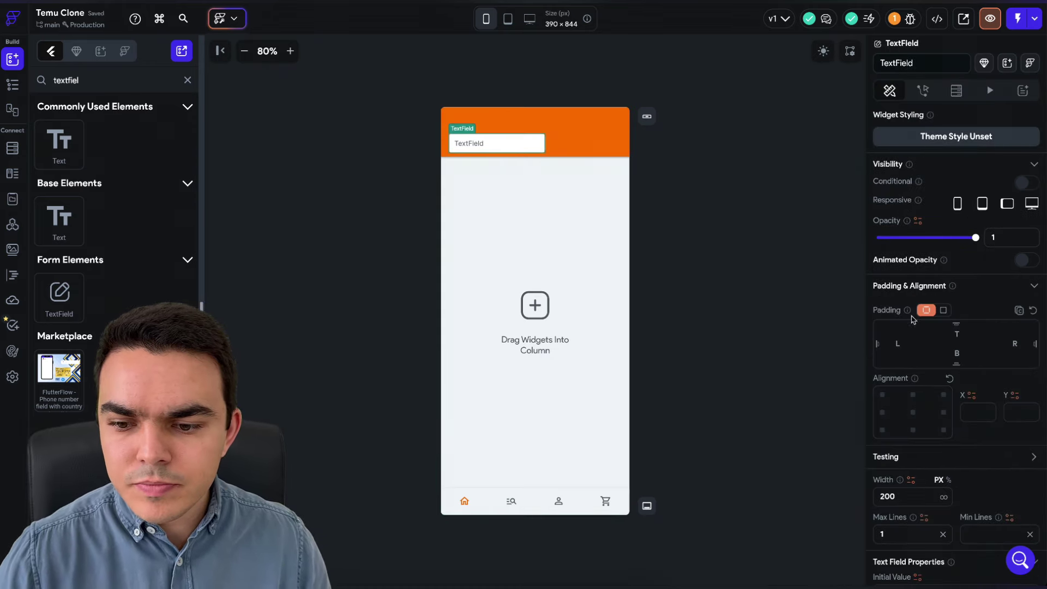
scroll(928, 245, down, 4)
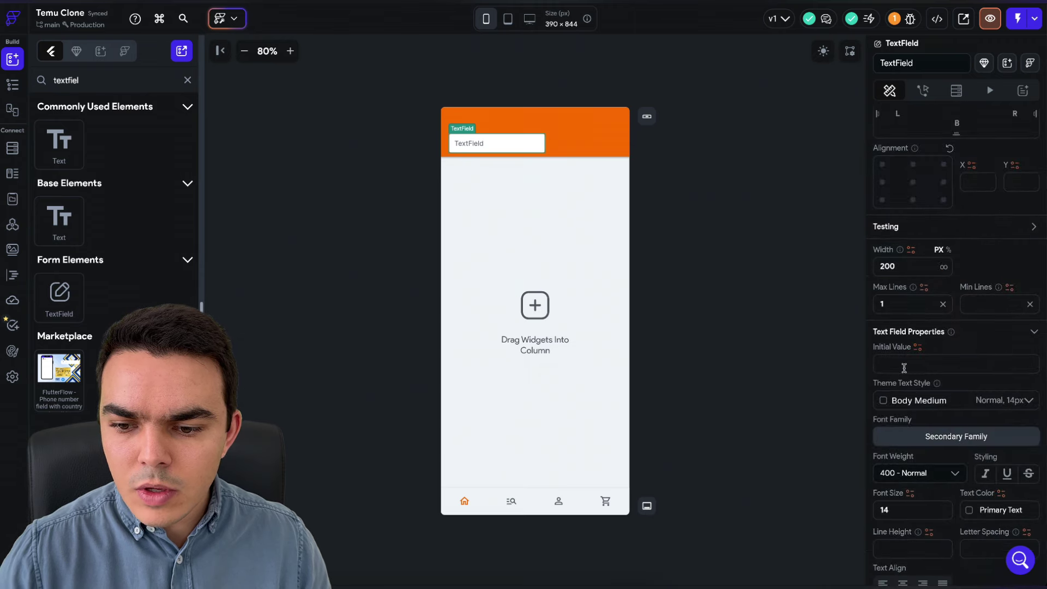
scroll(911, 393, down, 6)
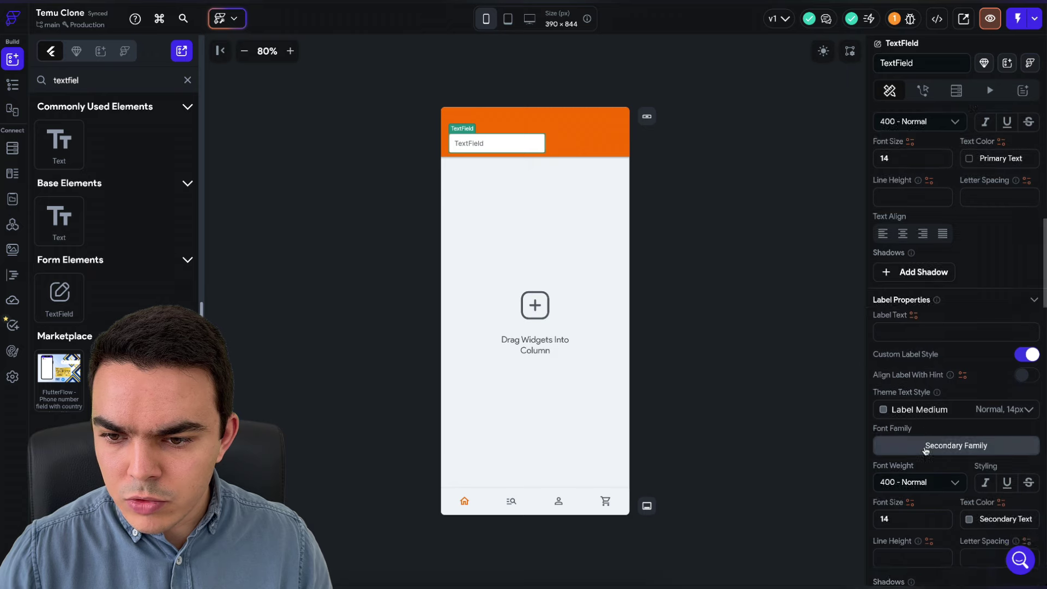
scroll(926, 450, down, 5)
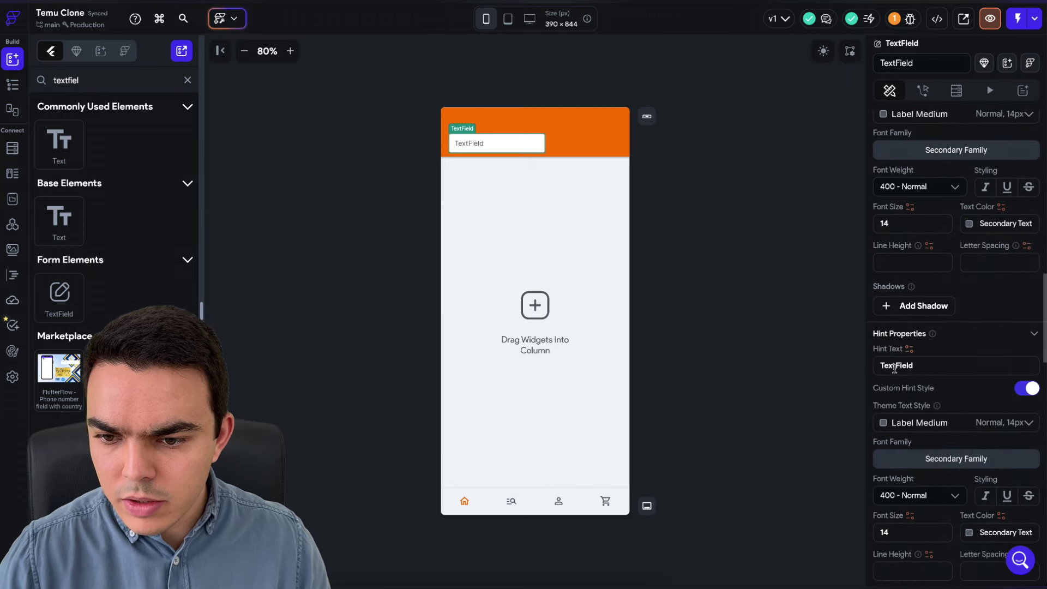
double_click(895, 366)
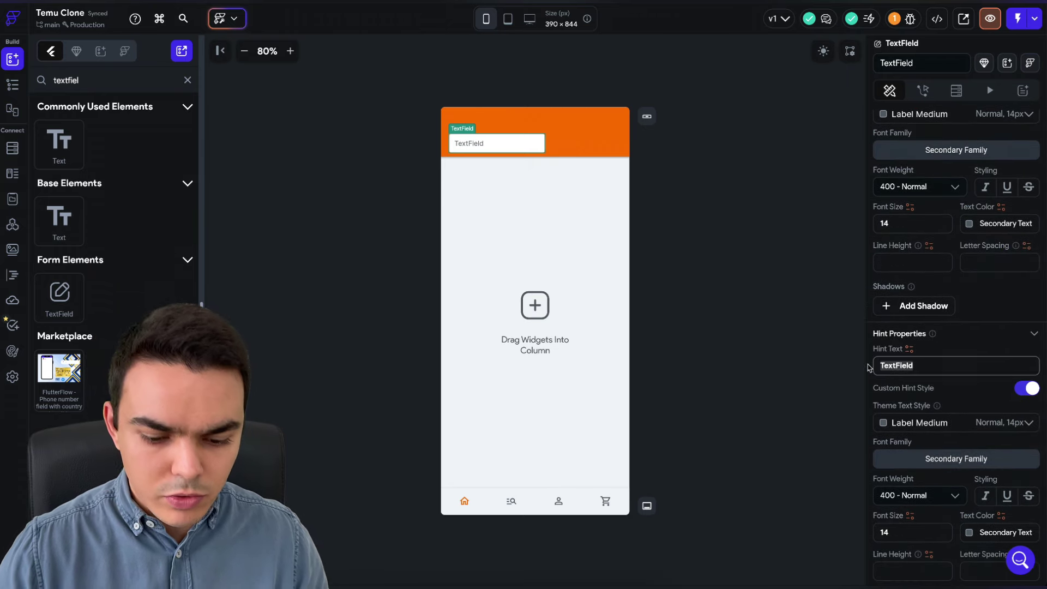
text(Search products)
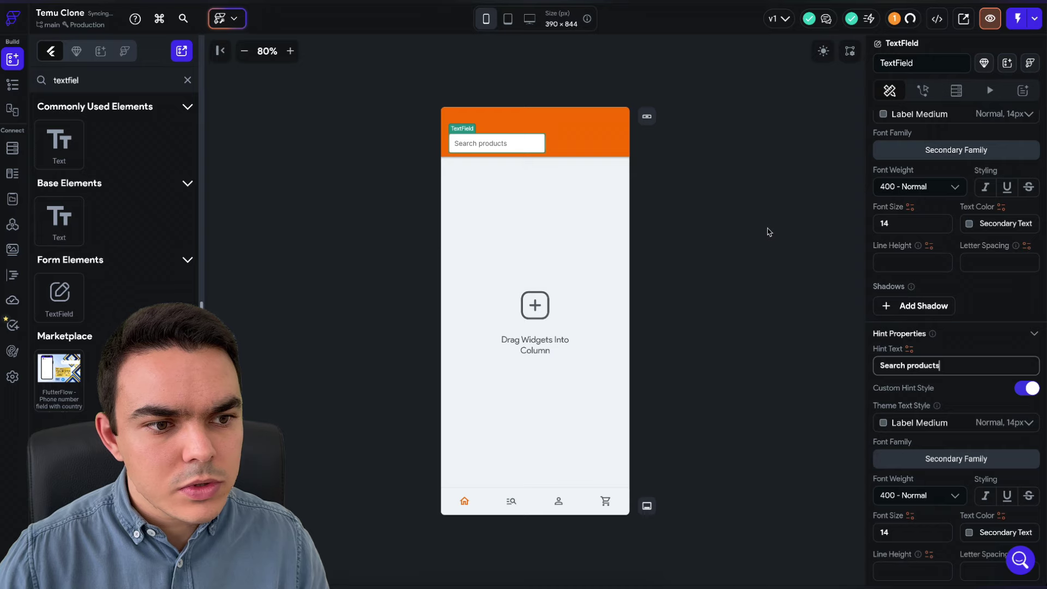
click(784, 230)
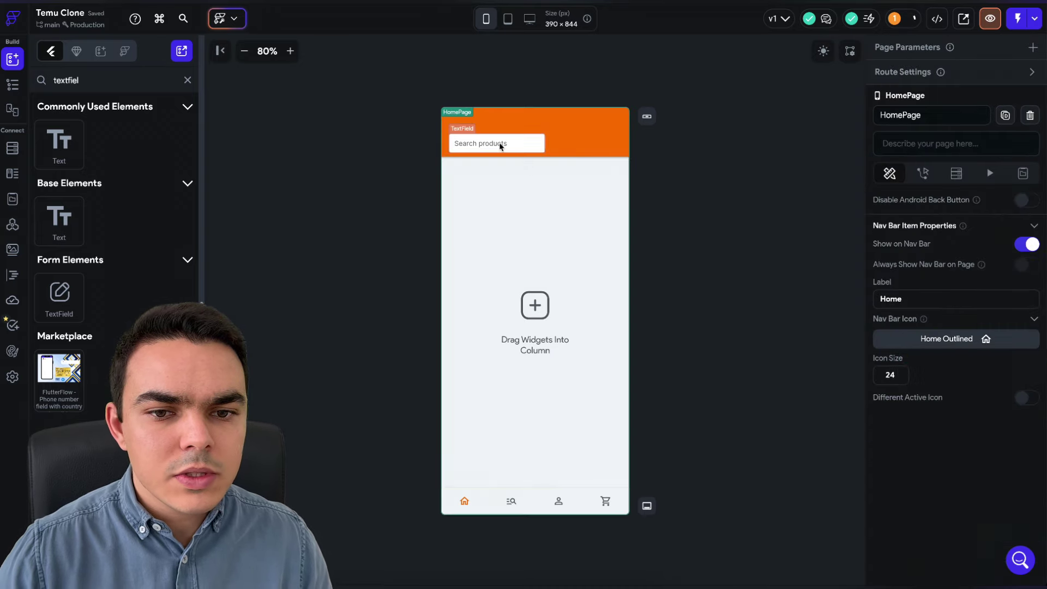
- Wrap the search text field in a Row, then wrap that Row in a Container
click(497, 143)
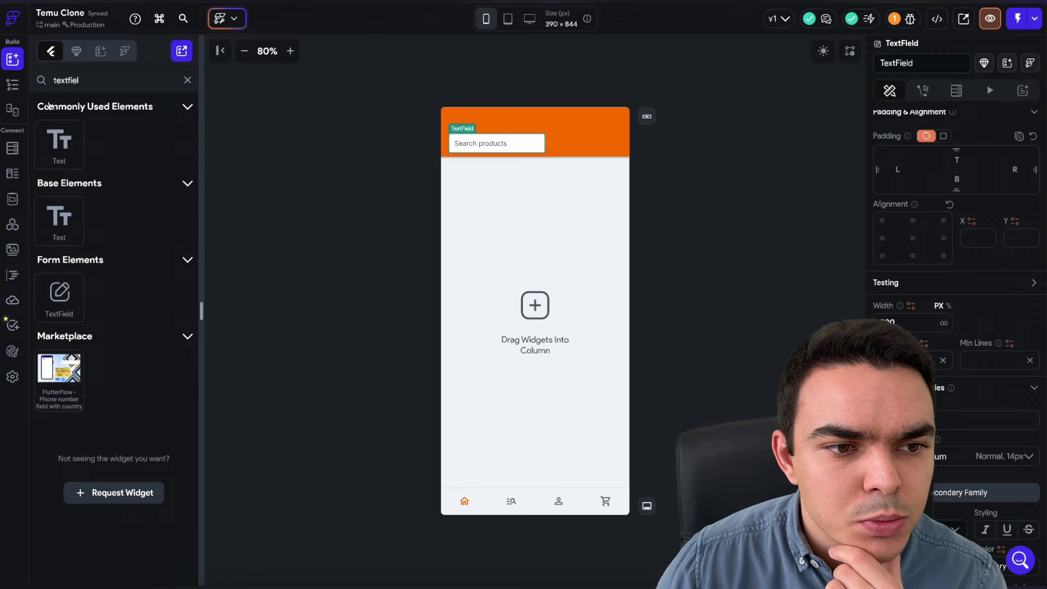
click(12, 85)
right_click(112, 346)
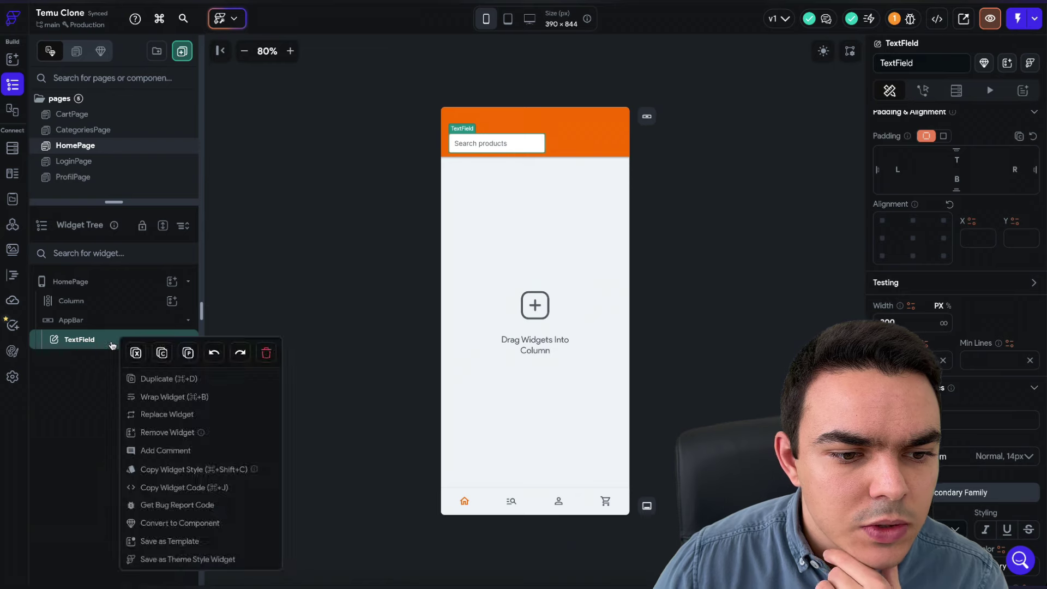
click(176, 398)
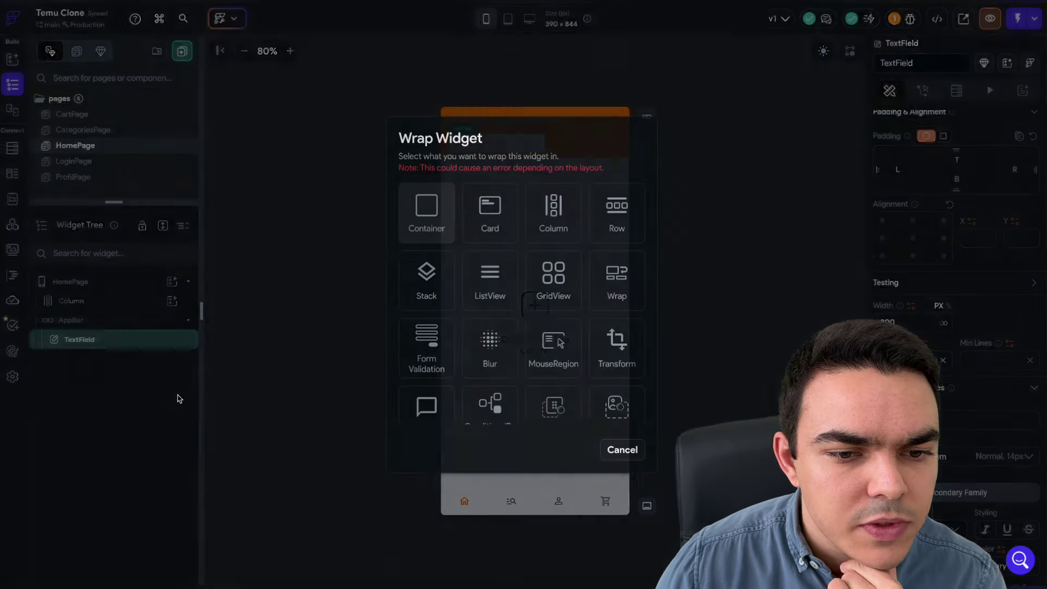
click(613, 216)
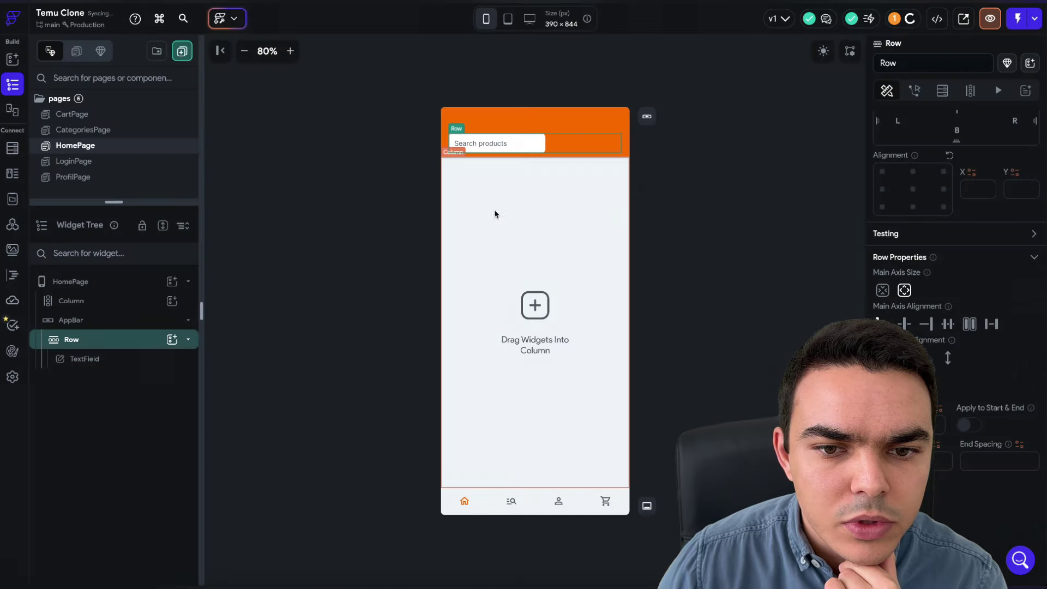
right_click(90, 340)
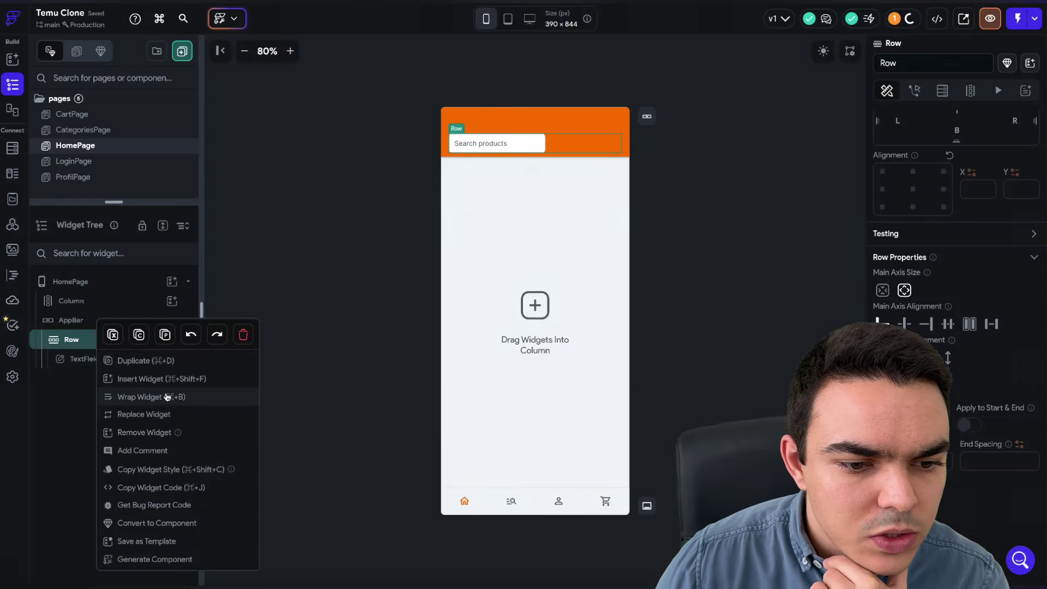
click(167, 397)
click(440, 220)
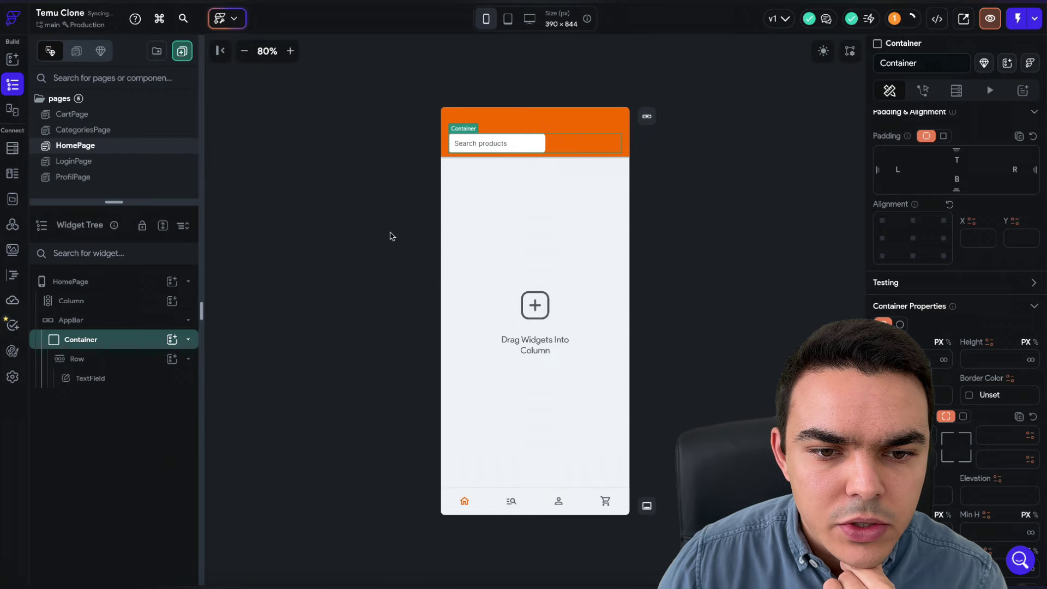
- Give the container a white fill and one uniform, fully rounded corner radius
scroll(955, 273, down, 1)
click(905, 347)
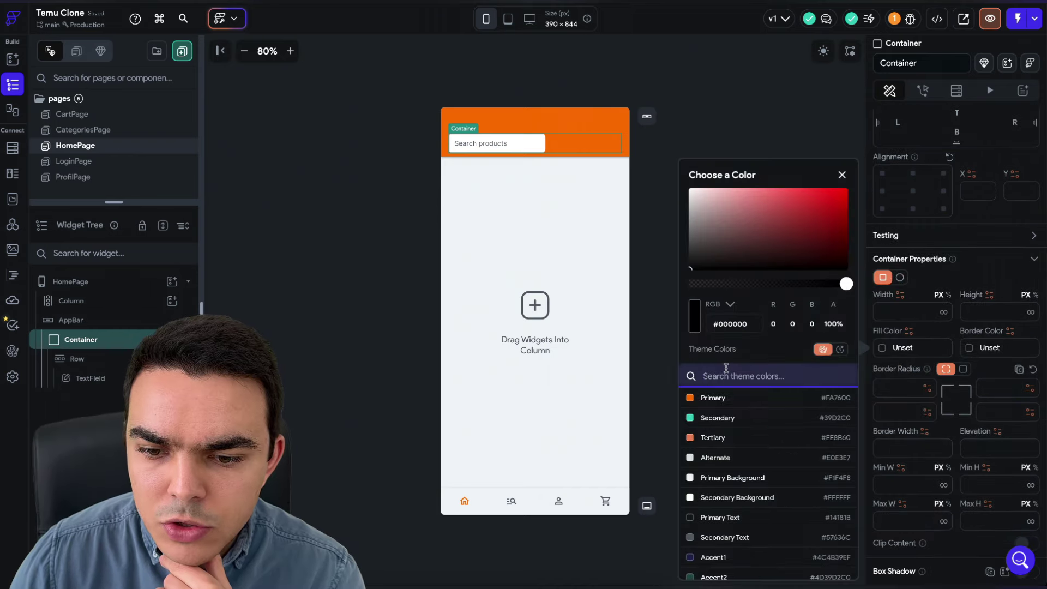
drag(752, 240, 689, 189)
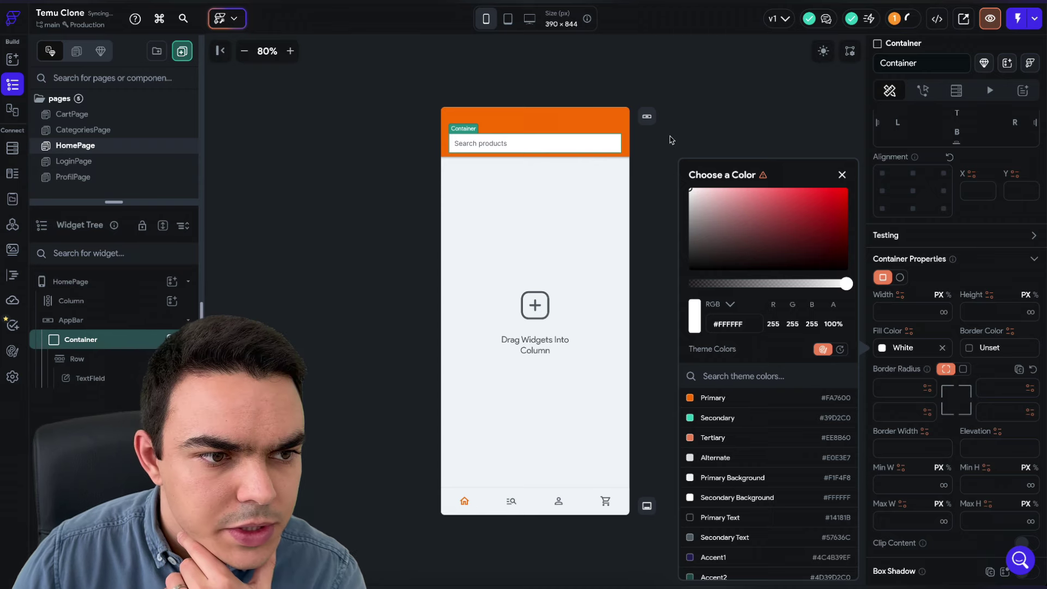
click(961, 369)
click(961, 368)
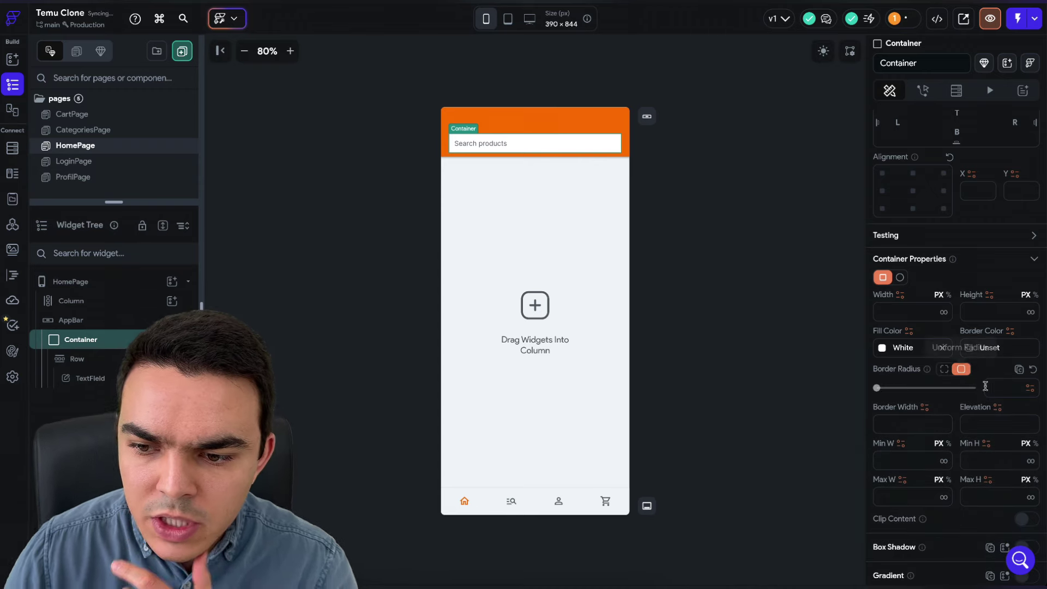
click(985, 386)
text(10)
key(Return)
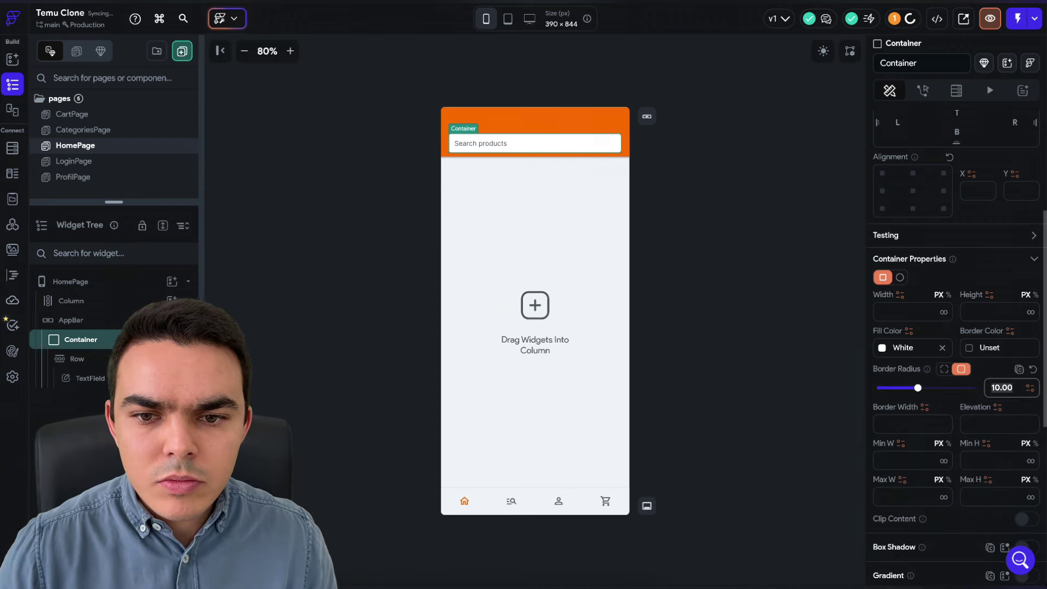
key(ctrl+a)
text(40)
key(Return)
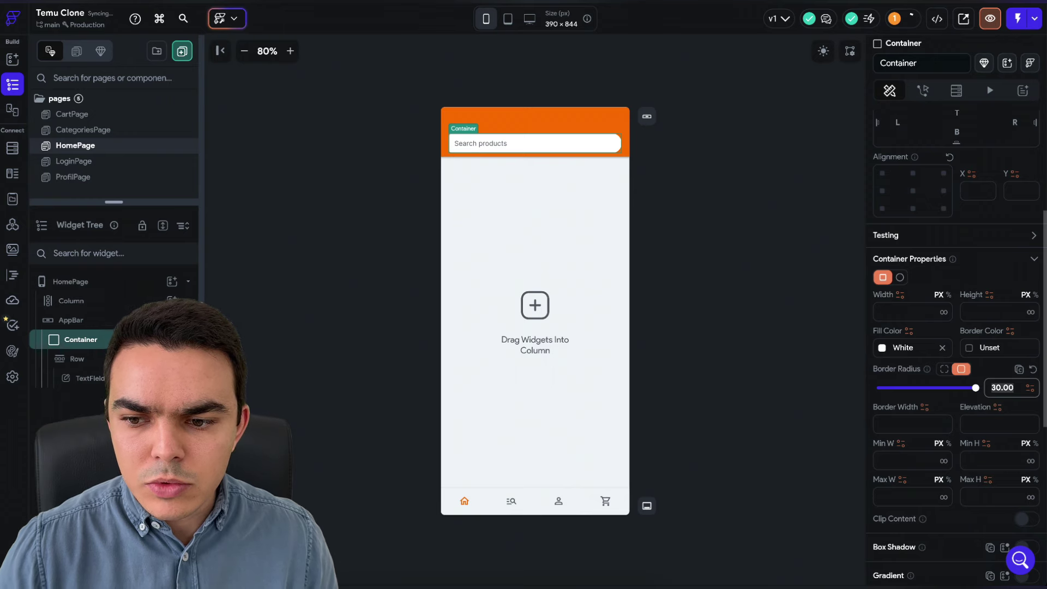
- Review the search row and text field properties
click(825, 306)
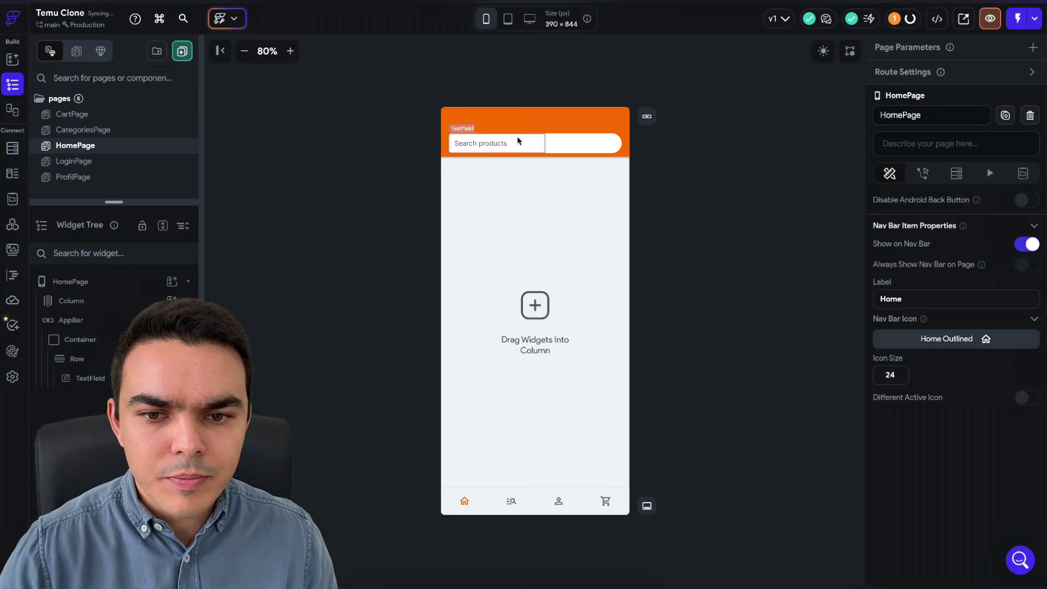
click(609, 146)
click(502, 146)
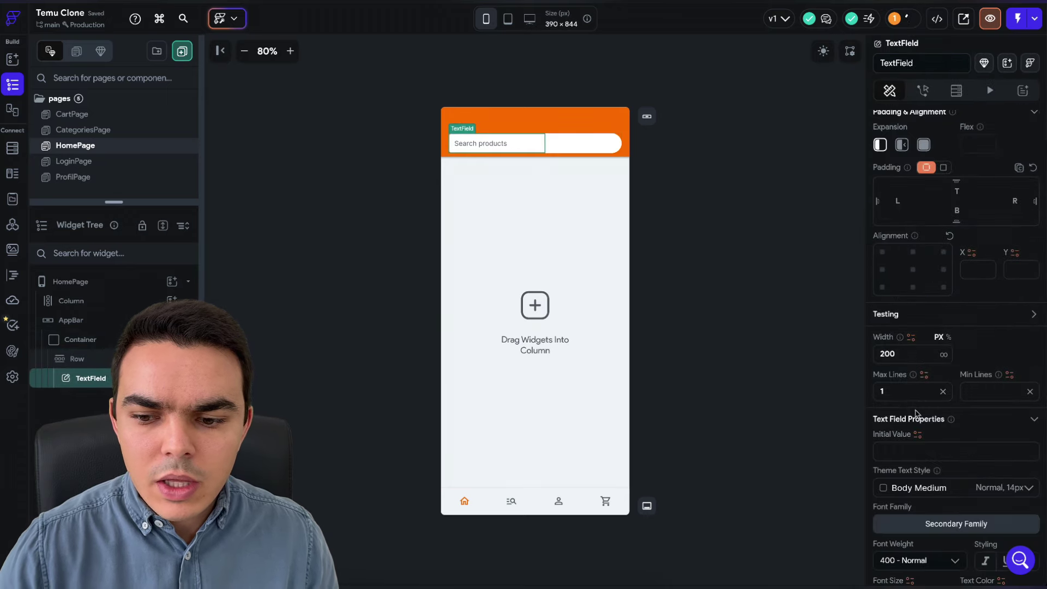
scroll(917, 413, down, 10)
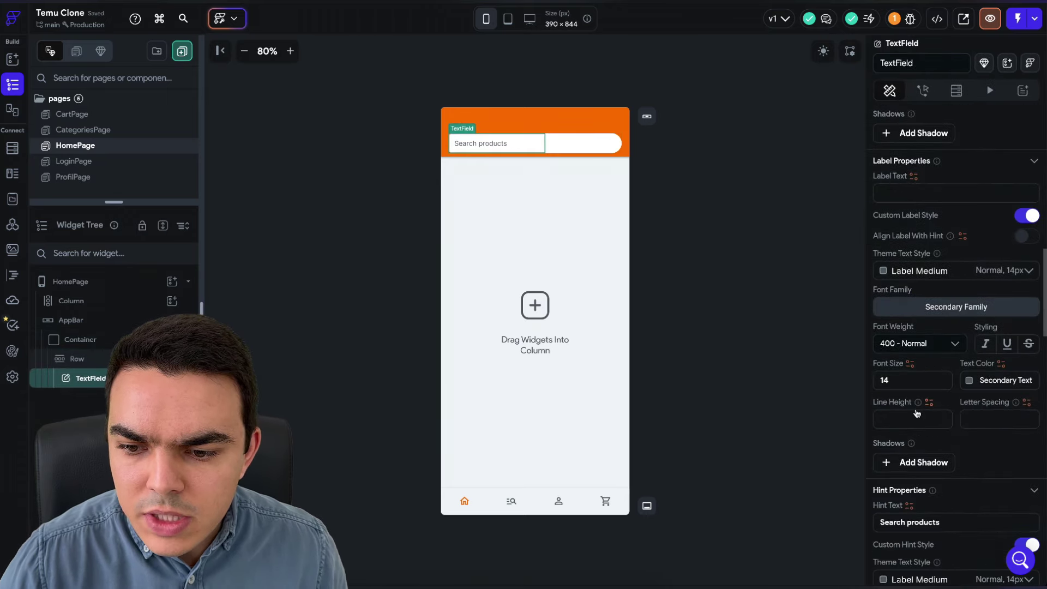
scroll(917, 413, down, 3)
scroll(901, 384, down, 5)
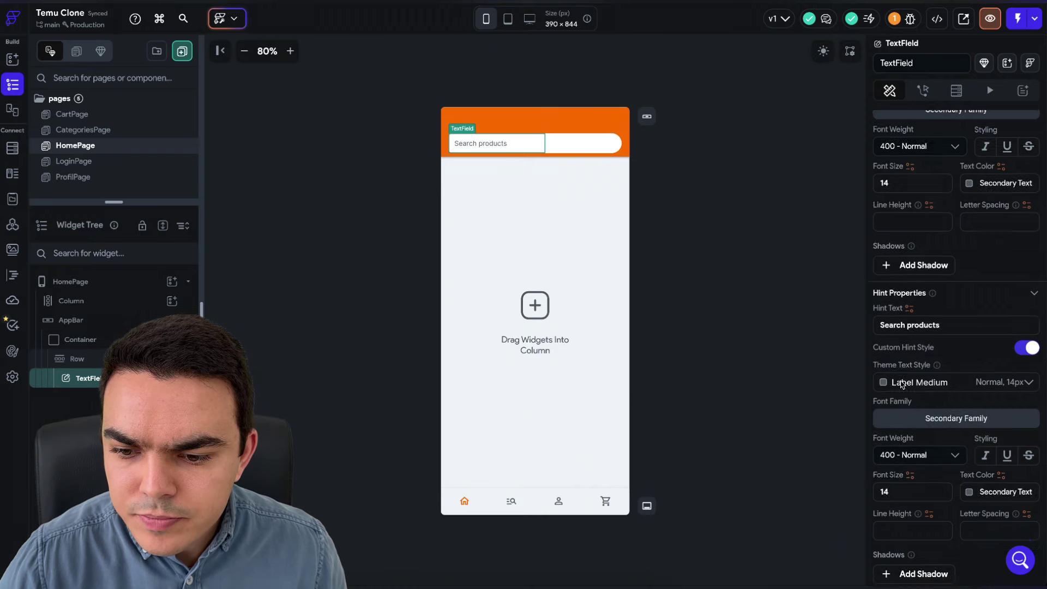
scroll(902, 383, down, 4)
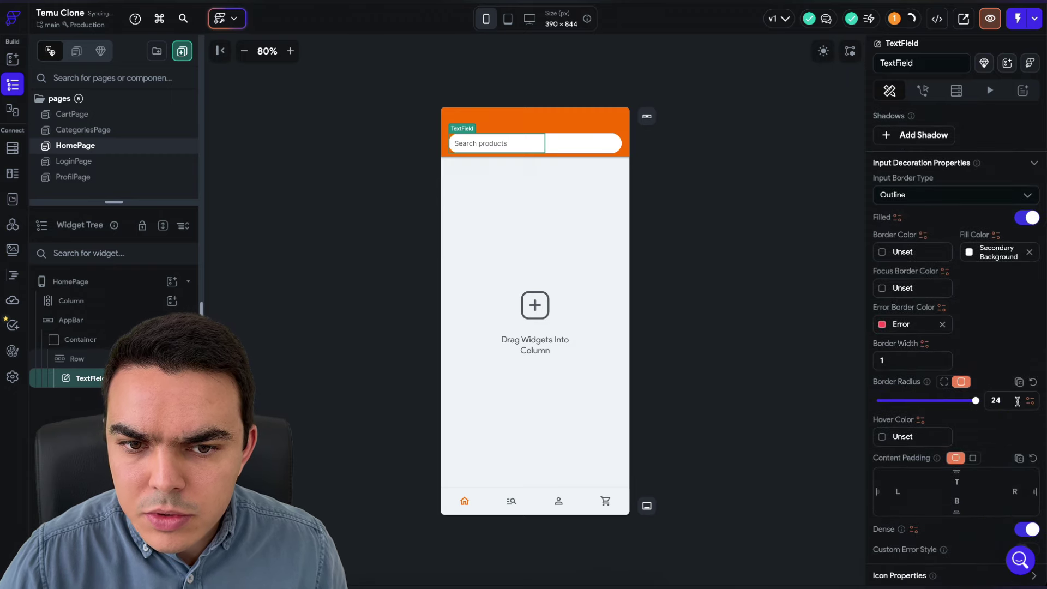
click(773, 312)
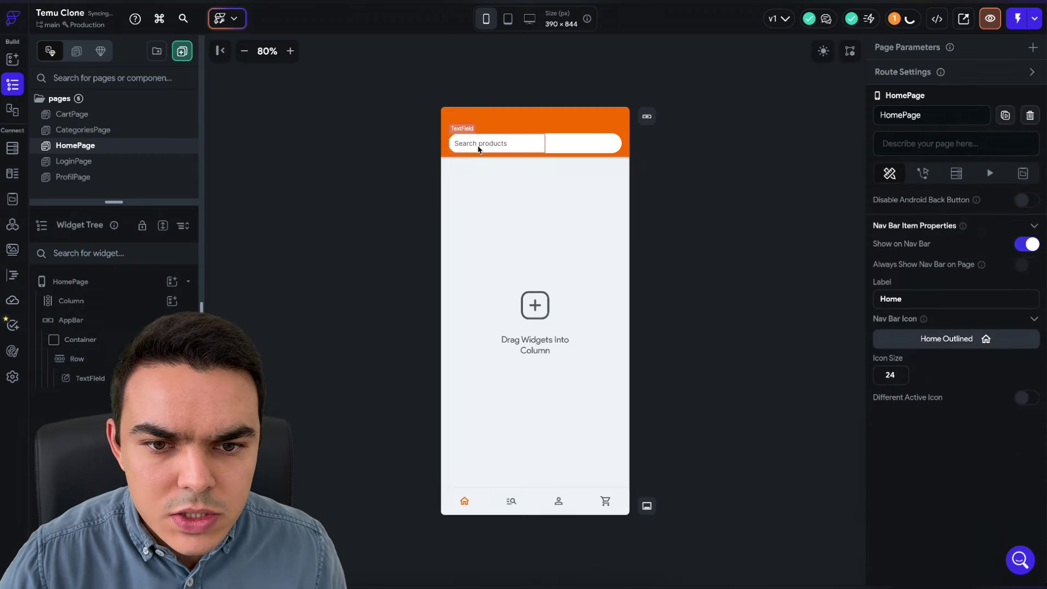
click(480, 146)
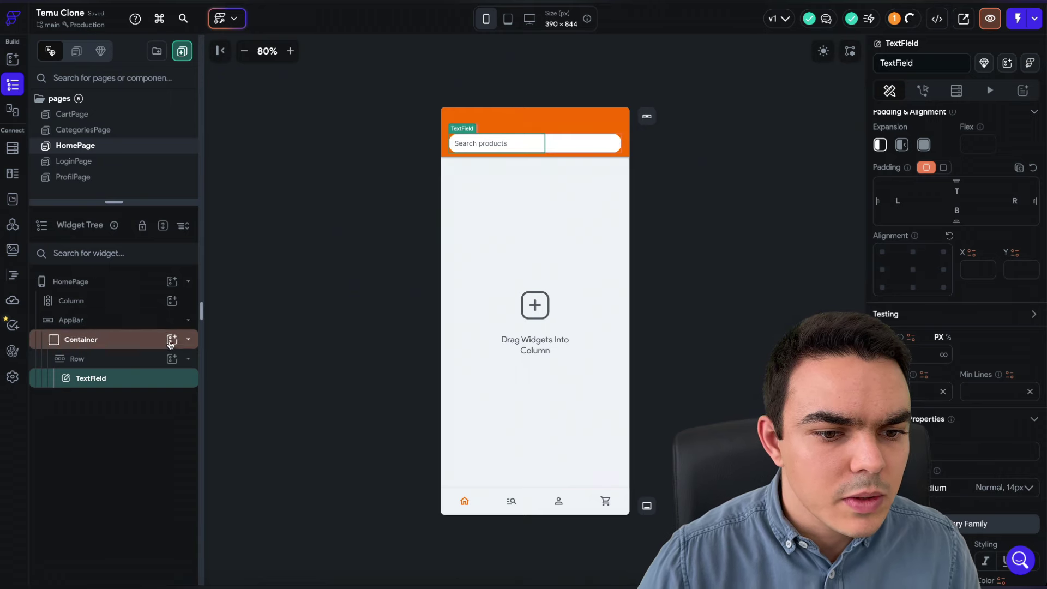
click(173, 359)
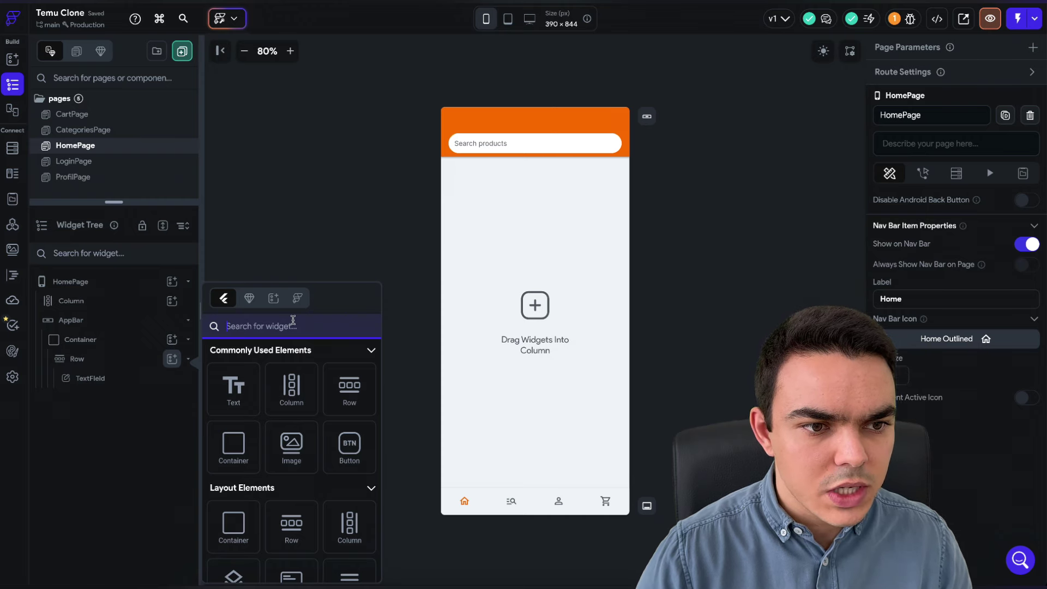
- Add a photo camera icon to the search row, coloured Secondary Text
click(293, 326)
text(icon)
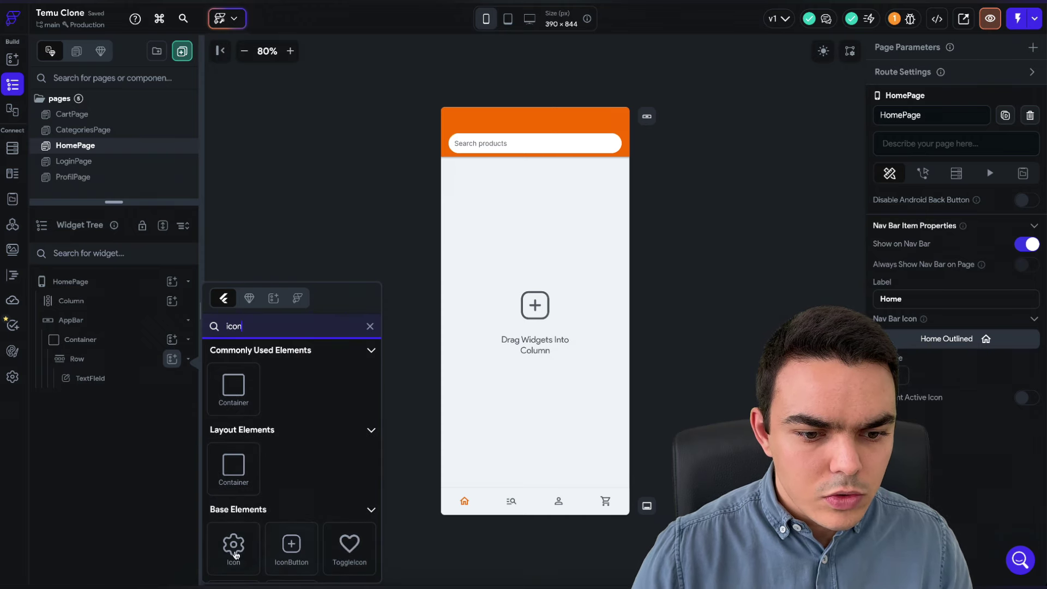
click(231, 546)
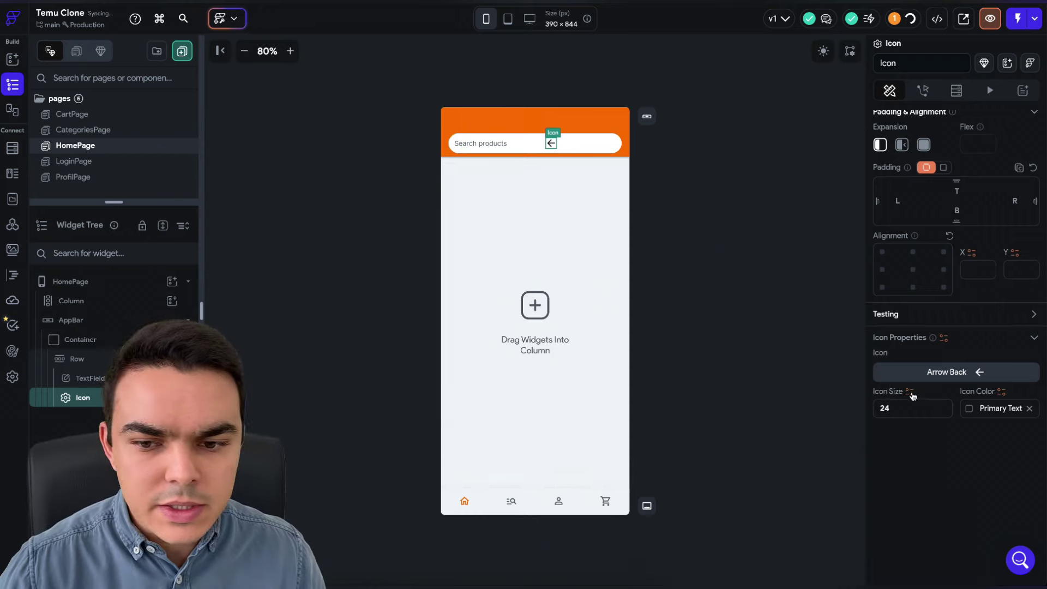
click(972, 376)
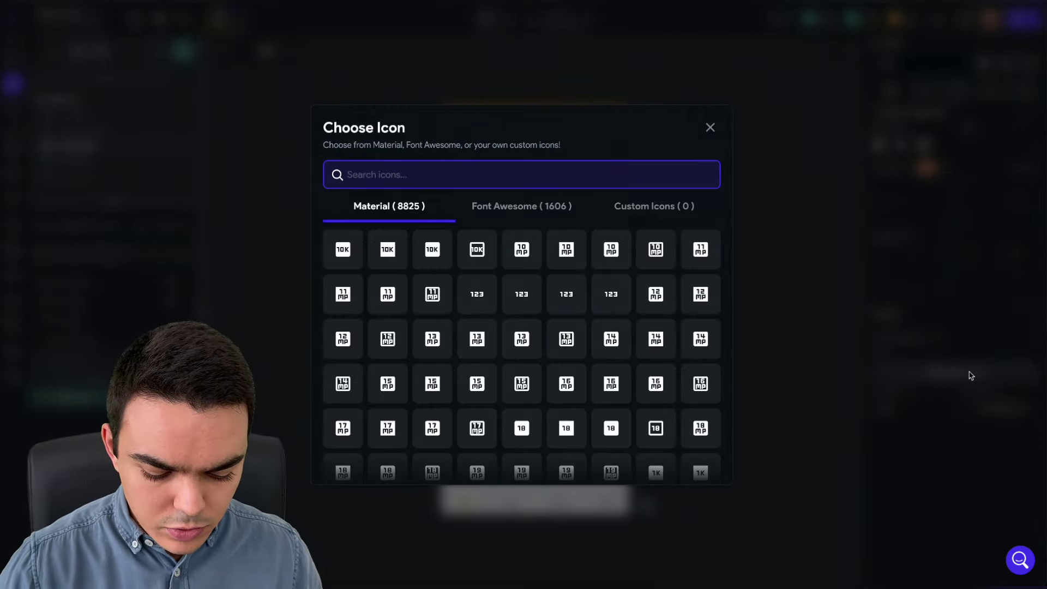
text(phot)
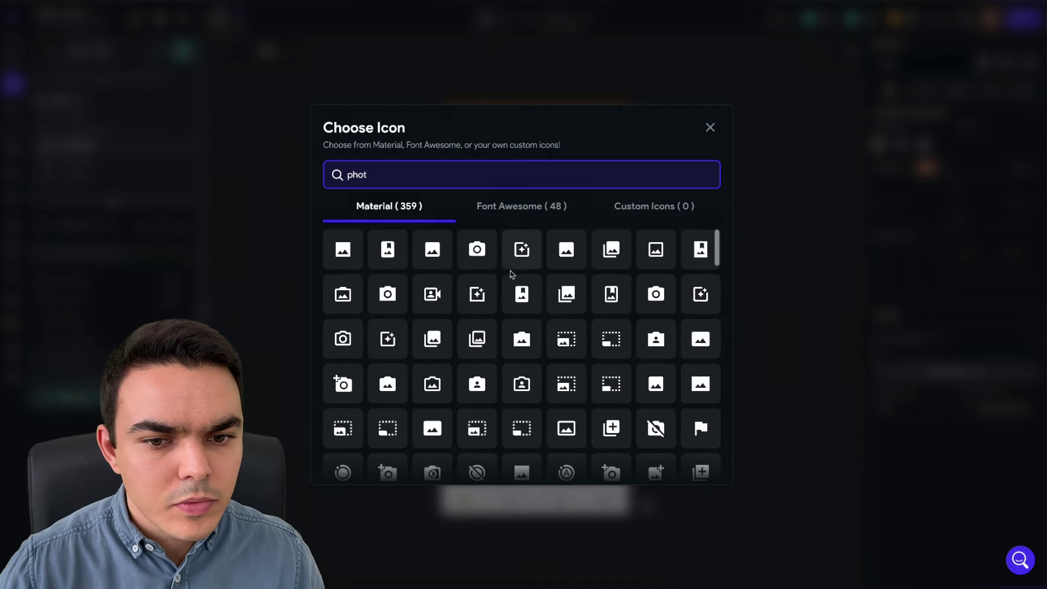
click(343, 339)
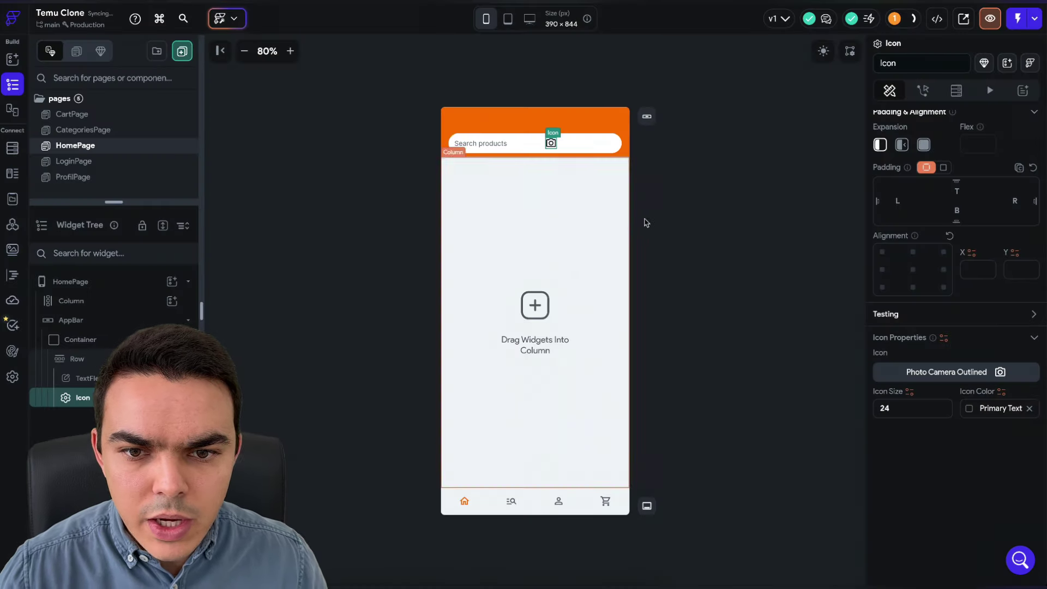
click(974, 410)
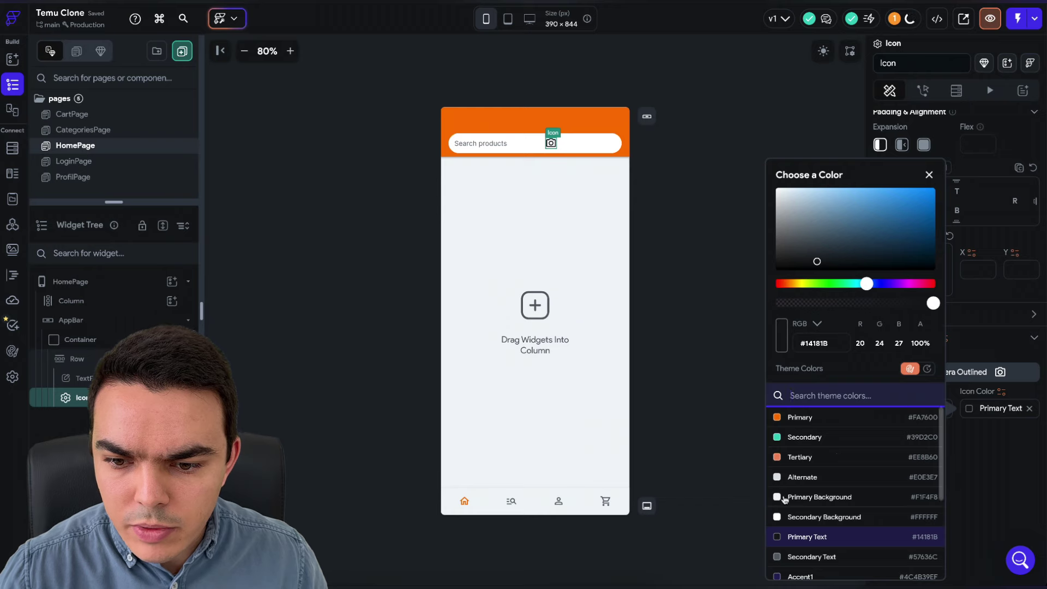
click(830, 557)
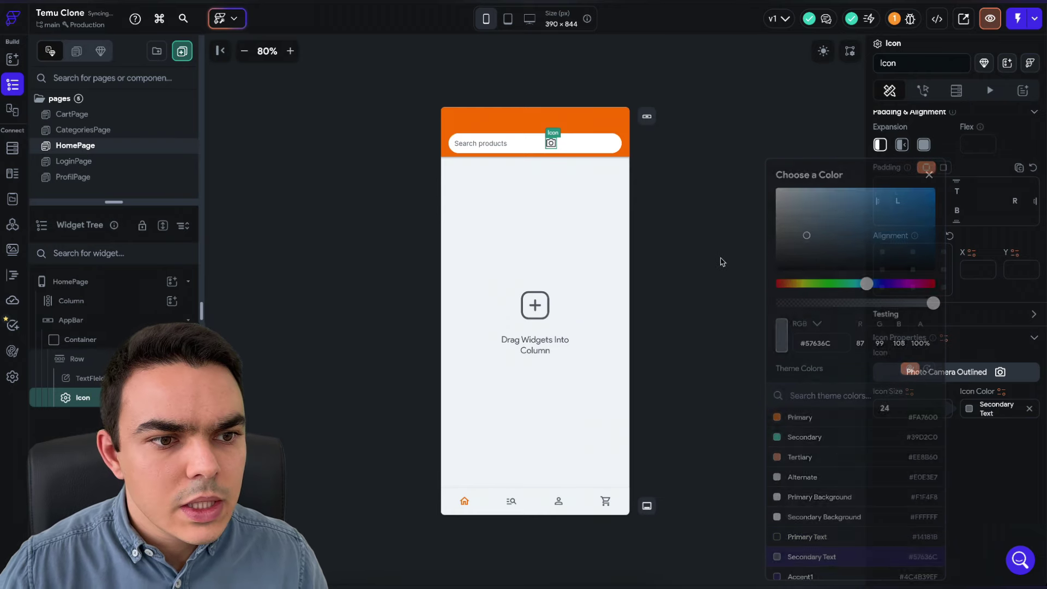
click(712, 180)
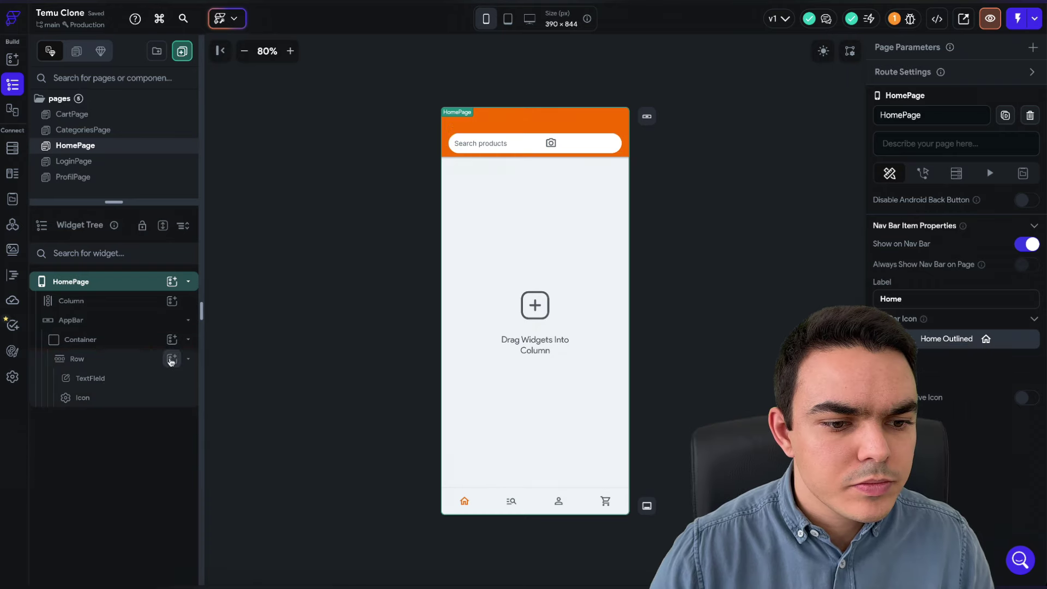
- Add an IconButton with a search icon and a black fill to the row
click(172, 359)
text(iconb)
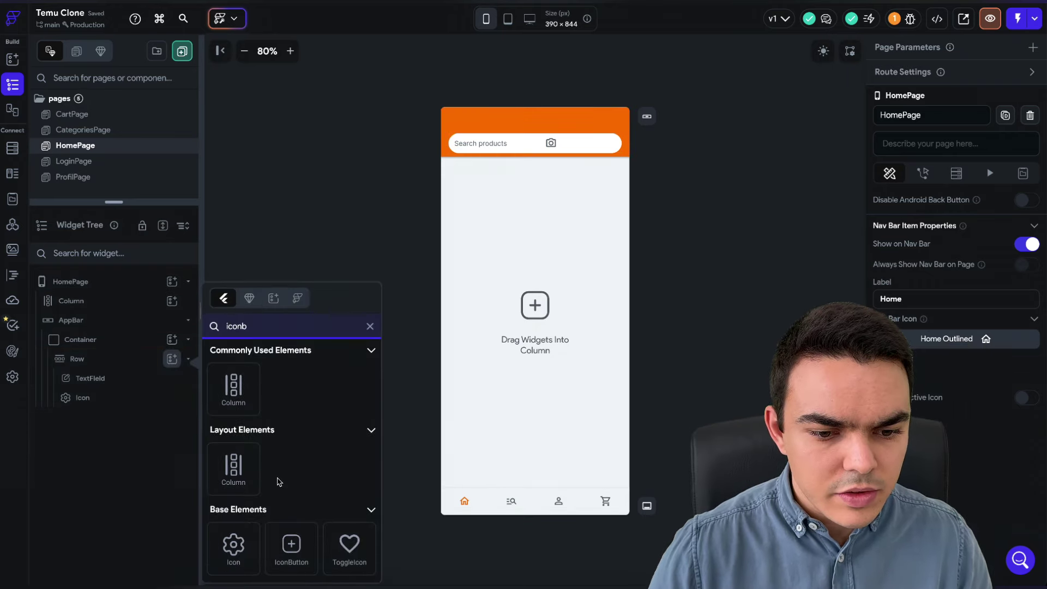
click(292, 546)
scroll(949, 507, down, 6)
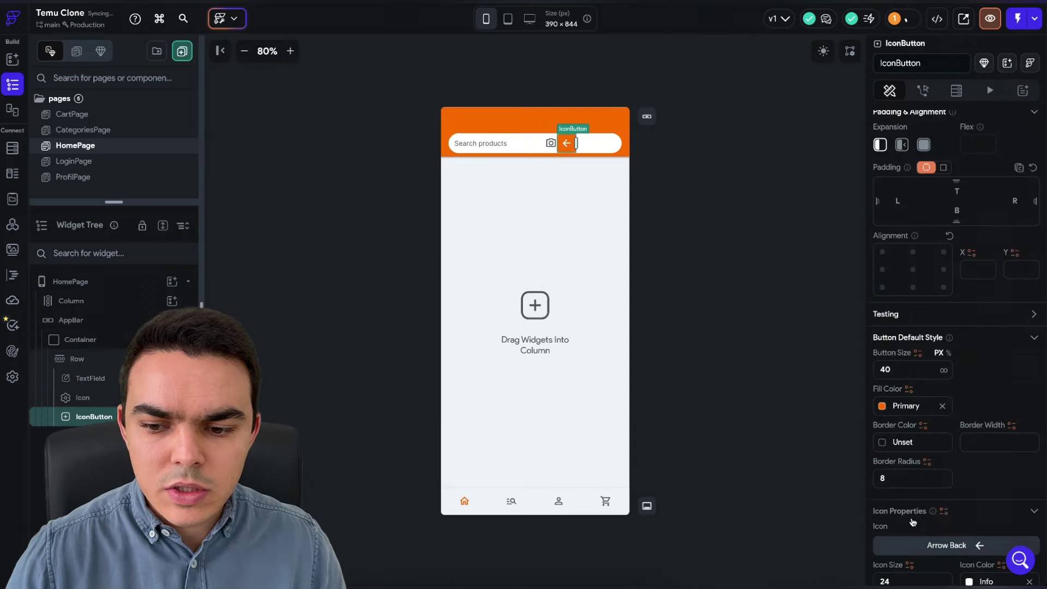
click(981, 474)
text(searc)
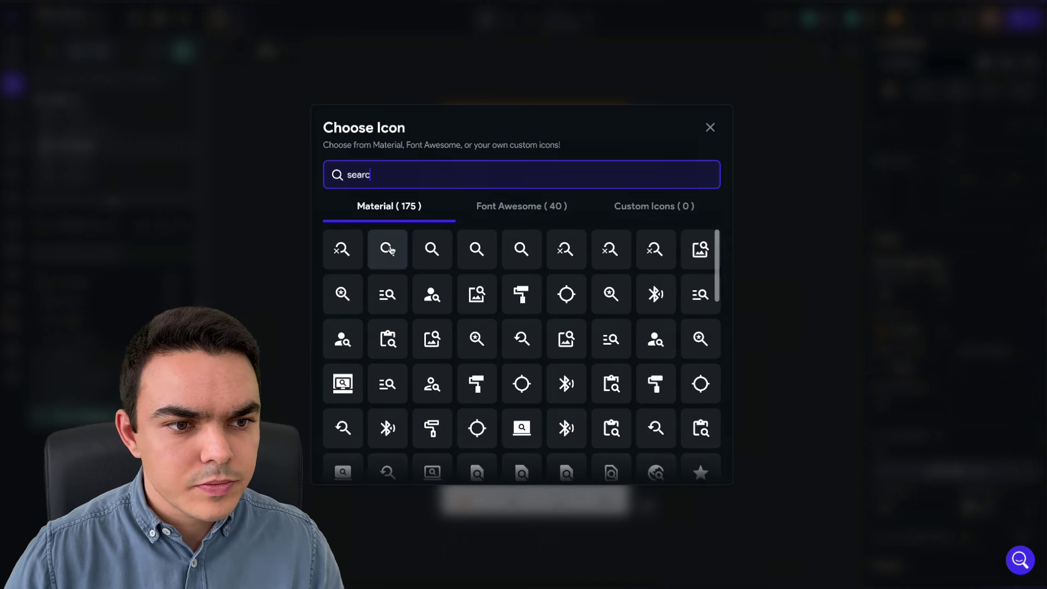
click(389, 250)
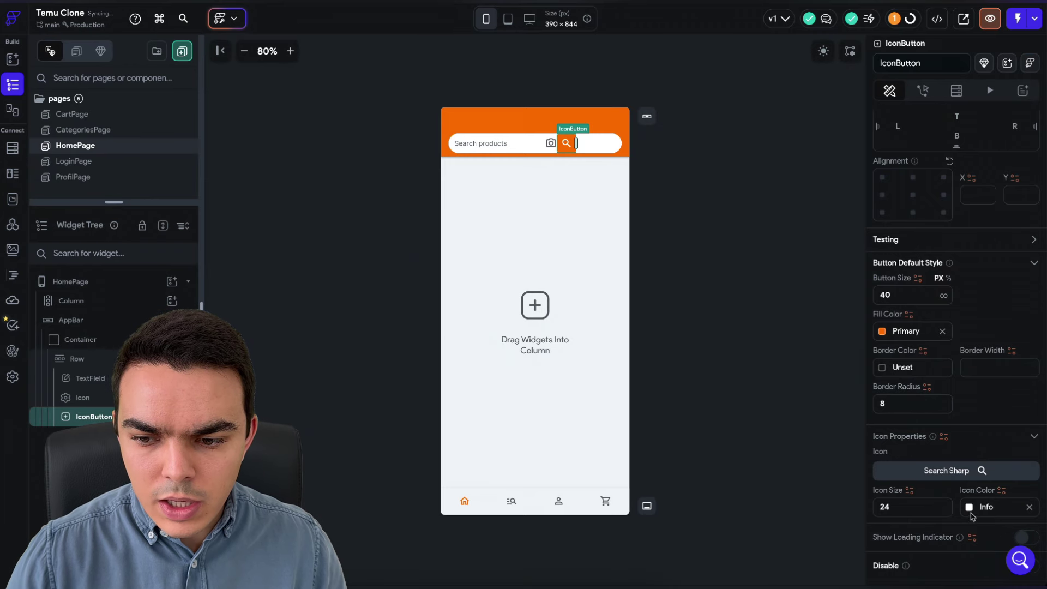
scroll(949, 475, down, 2)
click(905, 248)
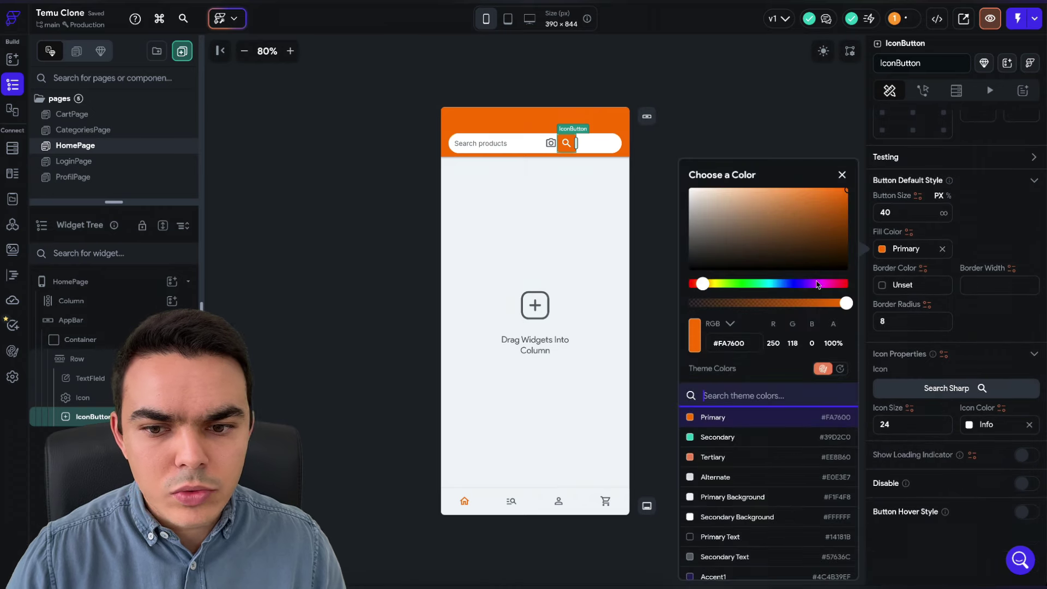
drag(767, 244, 627, 296)
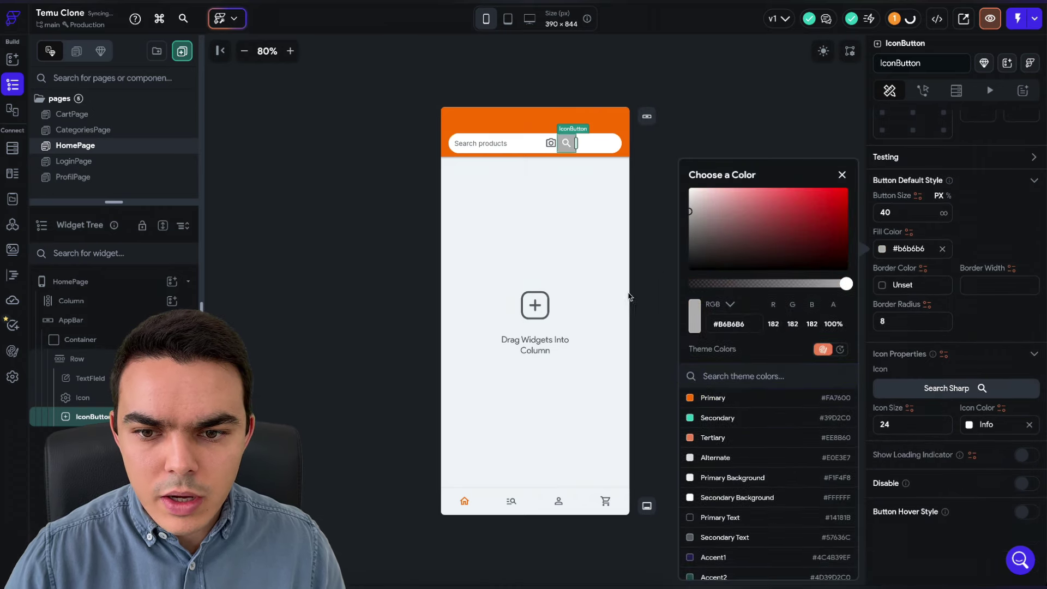
click(704, 77)
click(762, 115)
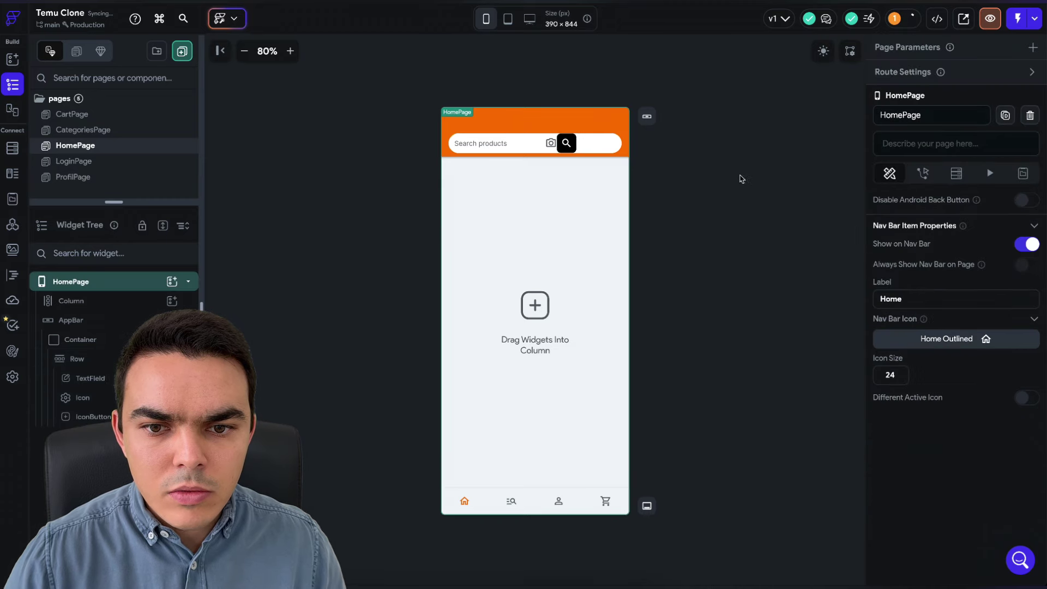
- Make the search text field expanded and set the search button's border radius to 20
click(521, 141)
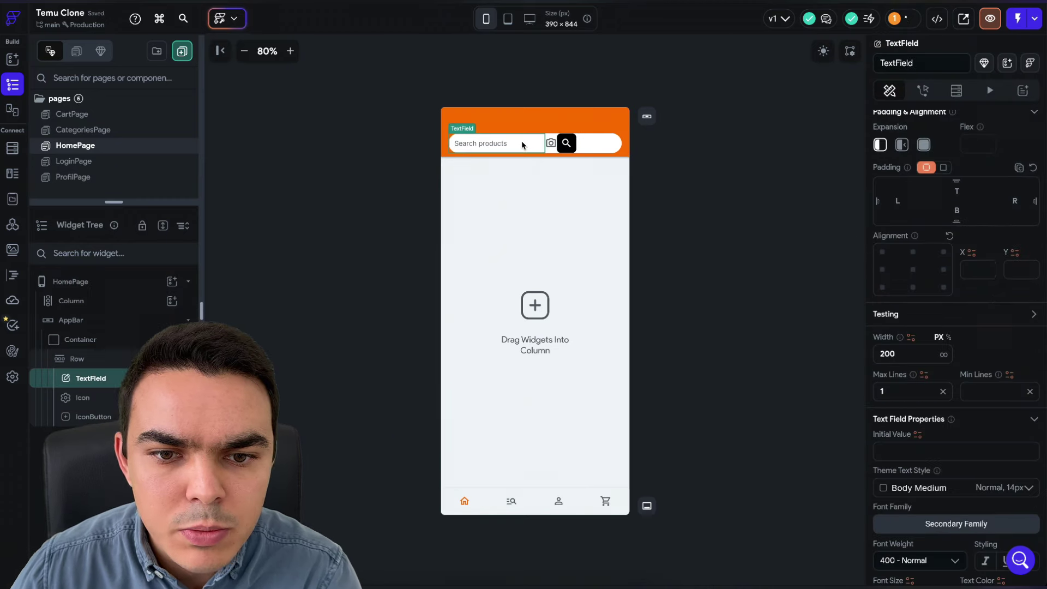
click(923, 145)
click(714, 198)
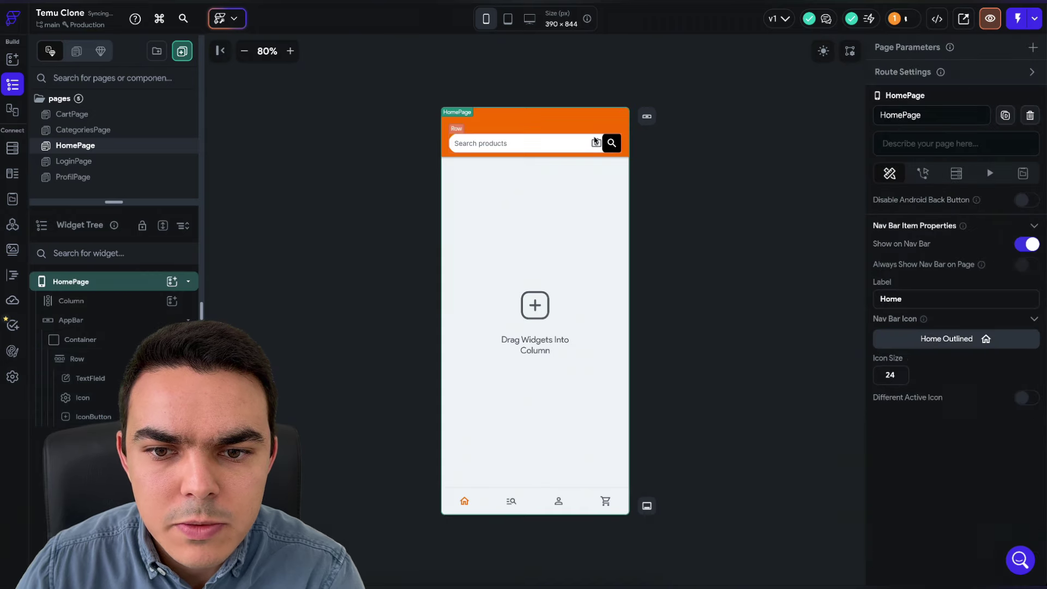
click(597, 143)
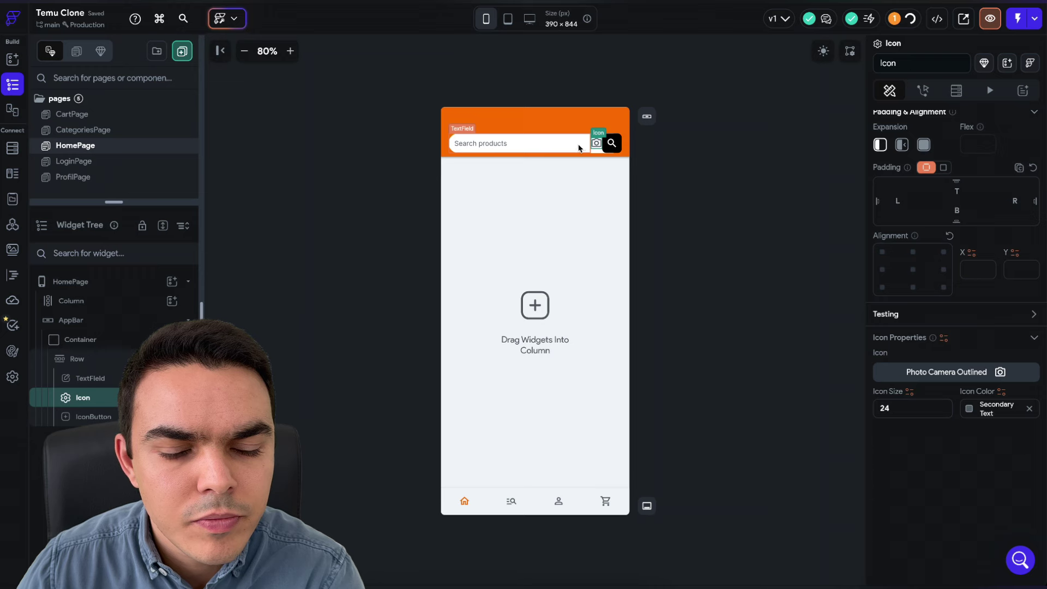
click(612, 143)
scroll(922, 192, down, 2)
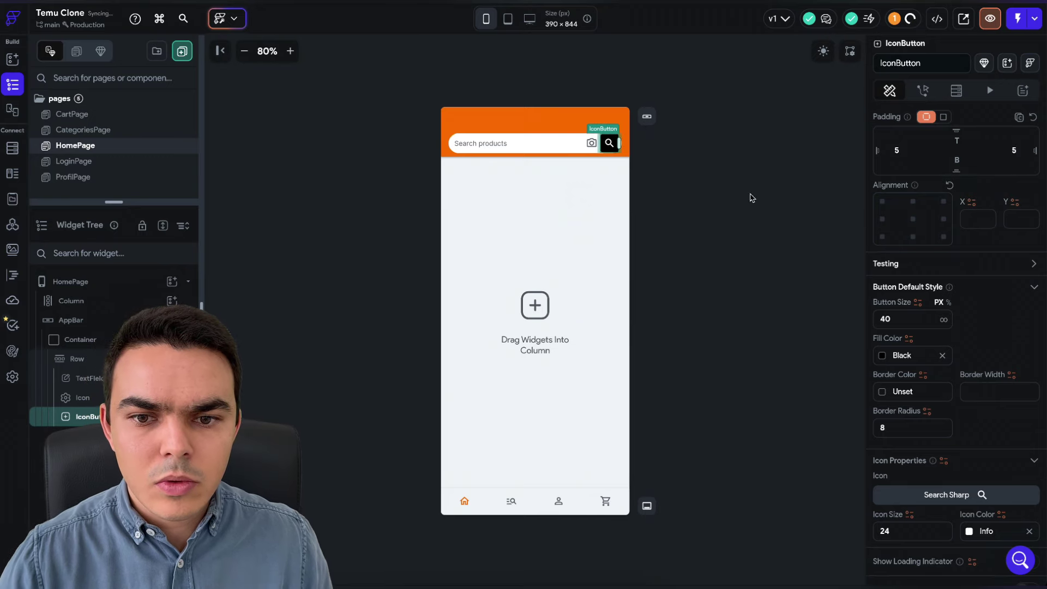
click(719, 191)
click(614, 145)
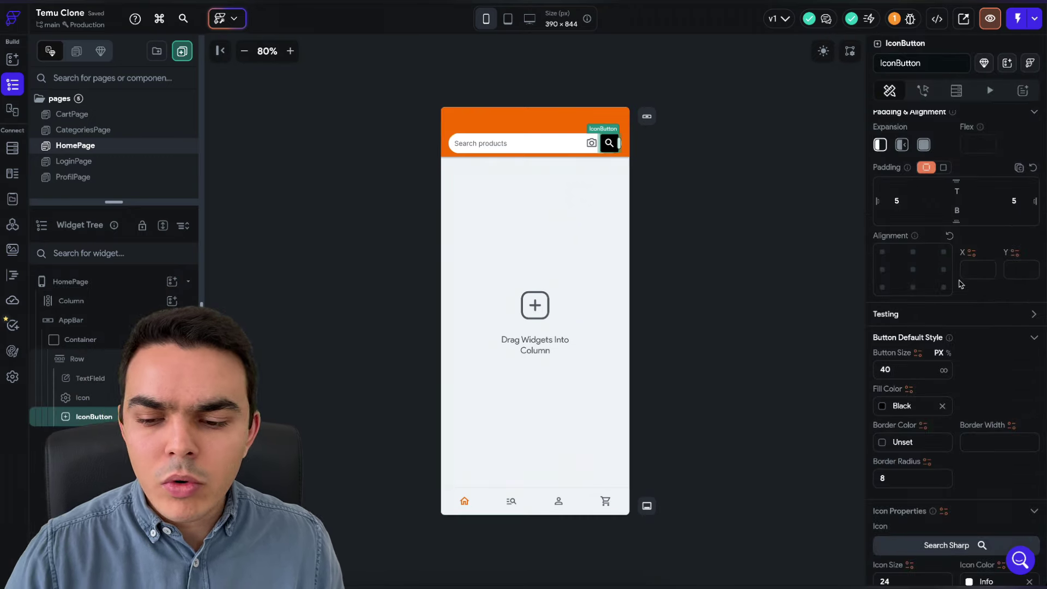
scroll(961, 284, down, 3)
click(911, 316)
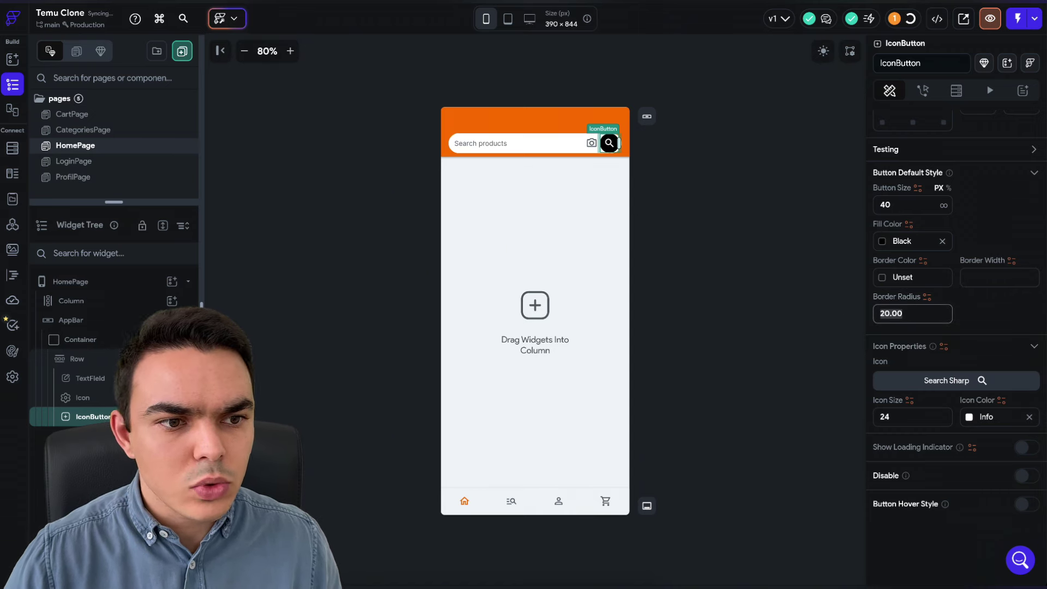
- Centre the search bar row's items vertically with Cross Axis Alignment Center
click(732, 173)
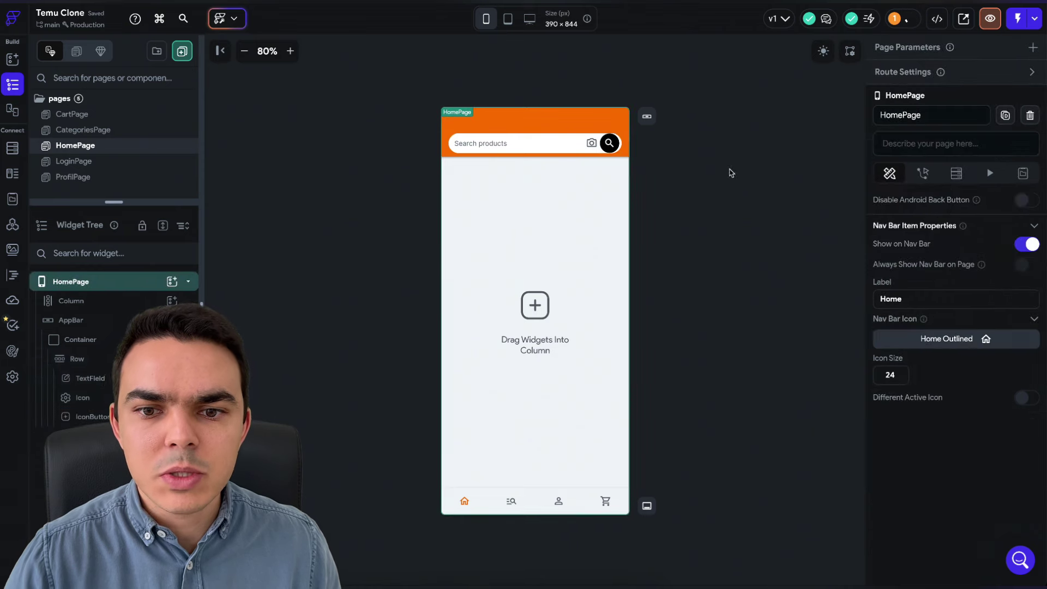
click(589, 153)
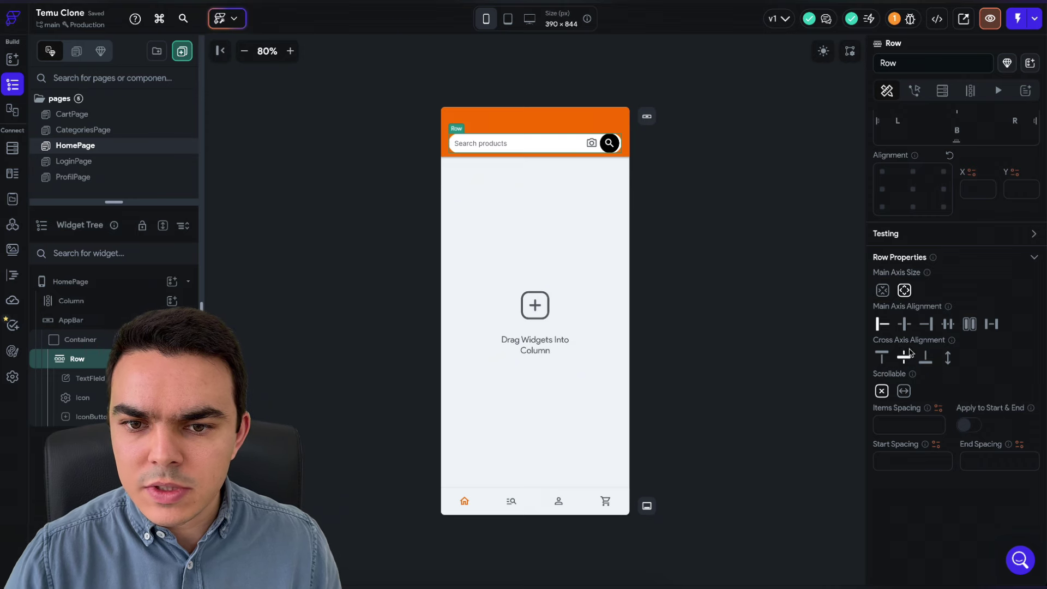
click(591, 143)
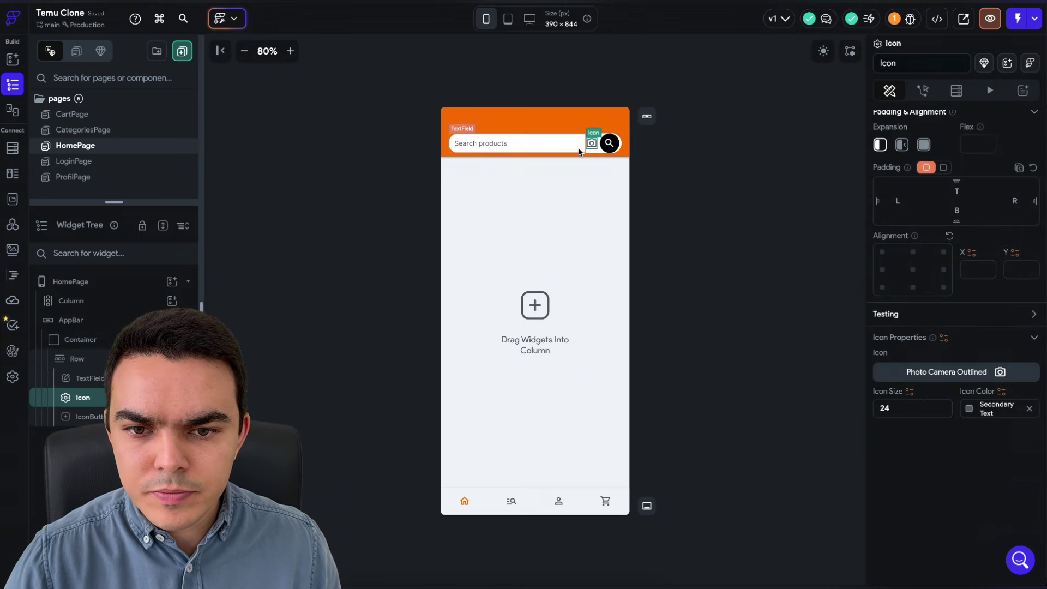
click(580, 151)
click(590, 154)
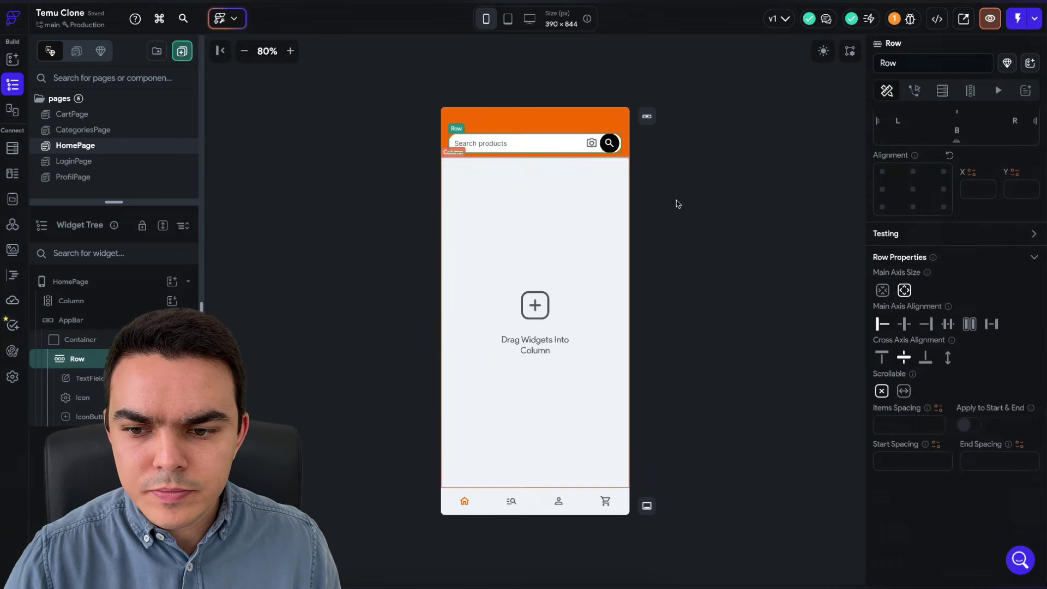
click(903, 359)
- Give the search button 10 px left padding
click(733, 290)
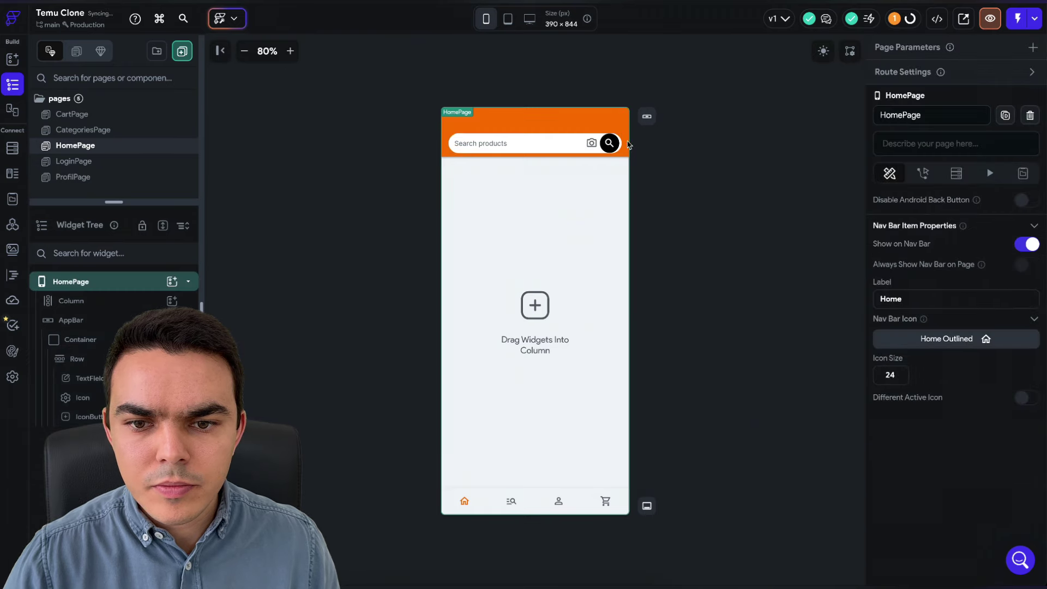
click(609, 143)
scroll(910, 311, down, 1)
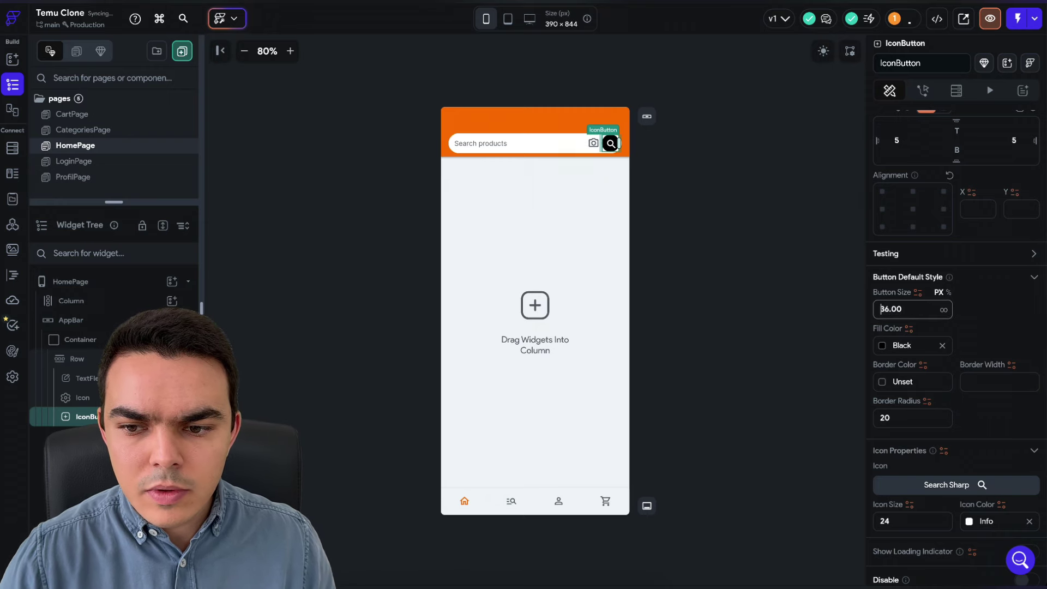
scroll(910, 310, down, 2)
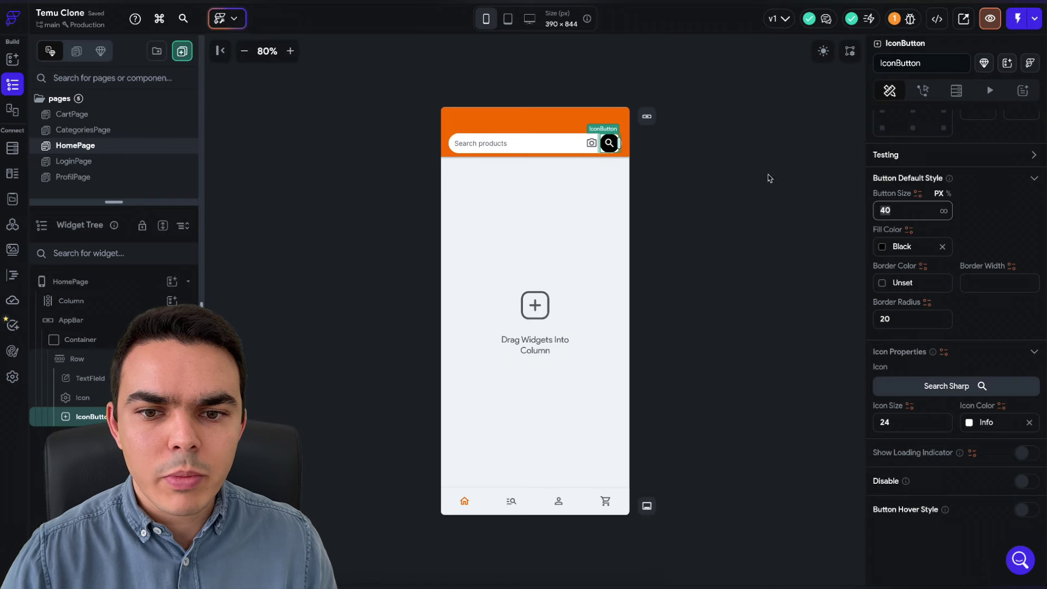
click(771, 178)
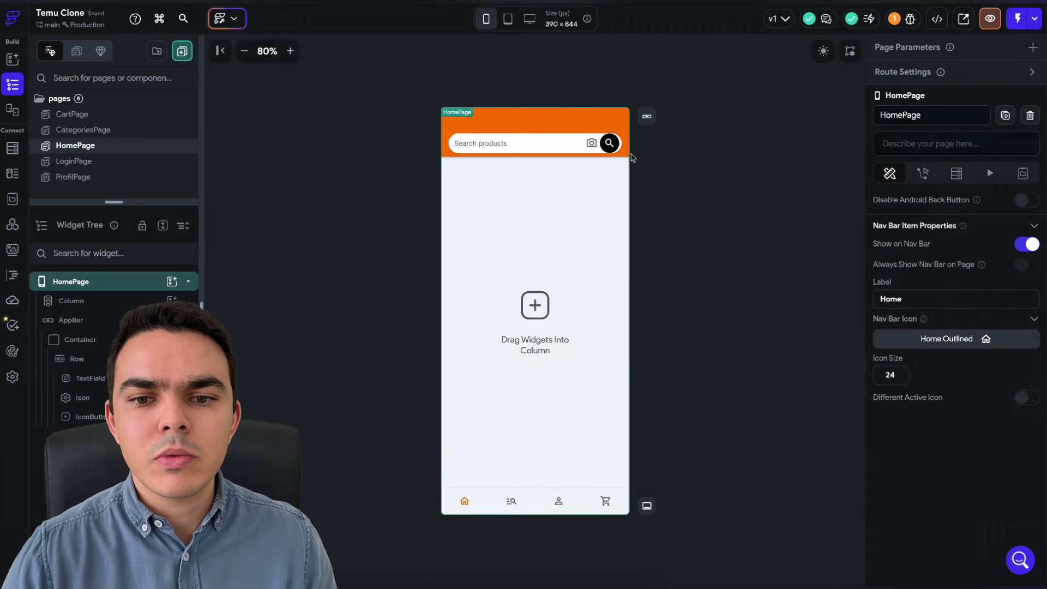
click(614, 149)
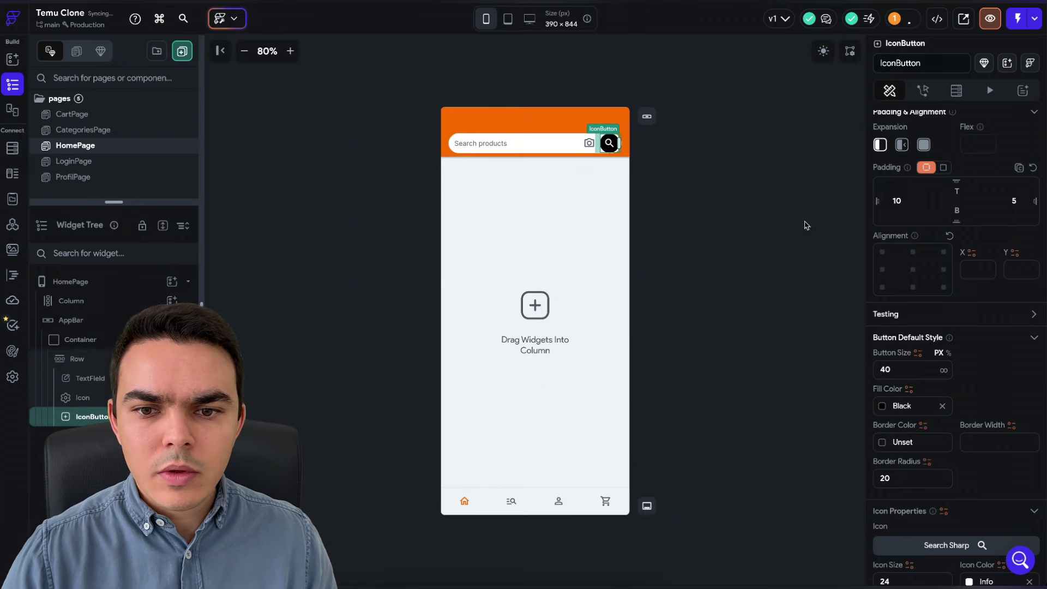
click(783, 224)
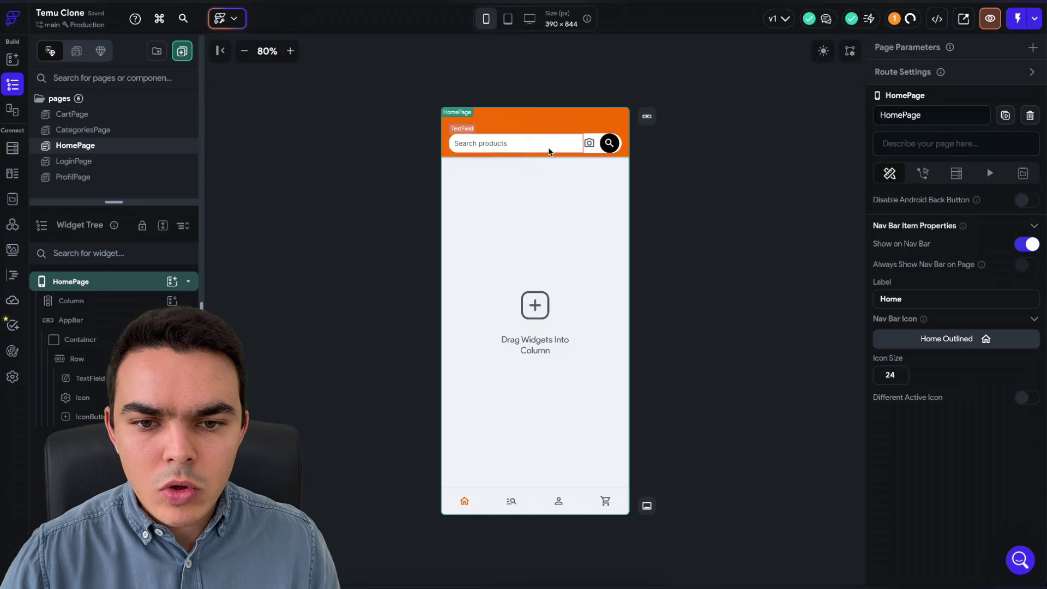
- Make the search bar container 48 px tall
click(80, 340)
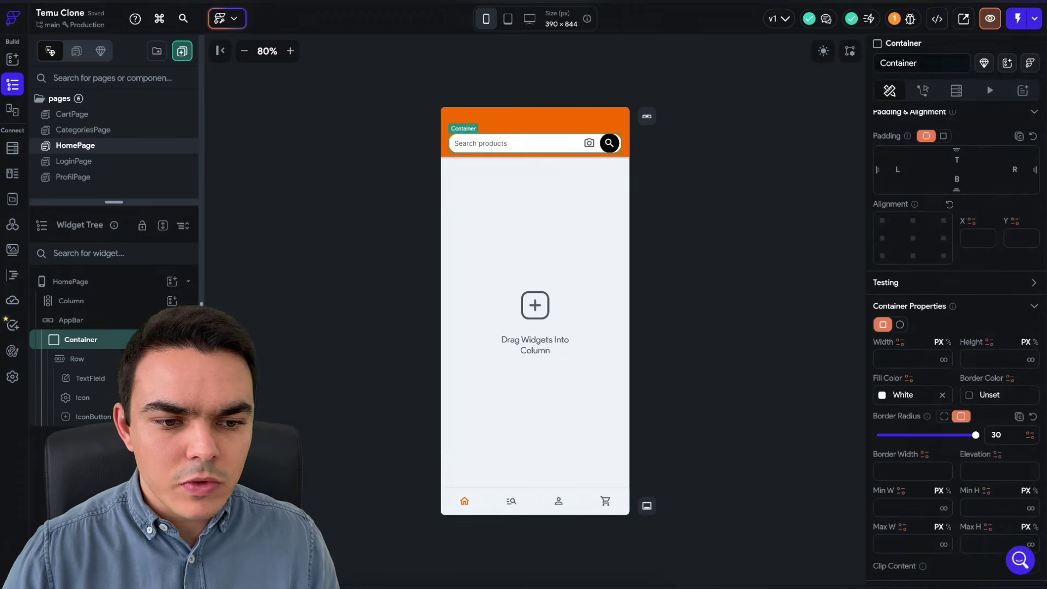
click(967, 355)
text(48)
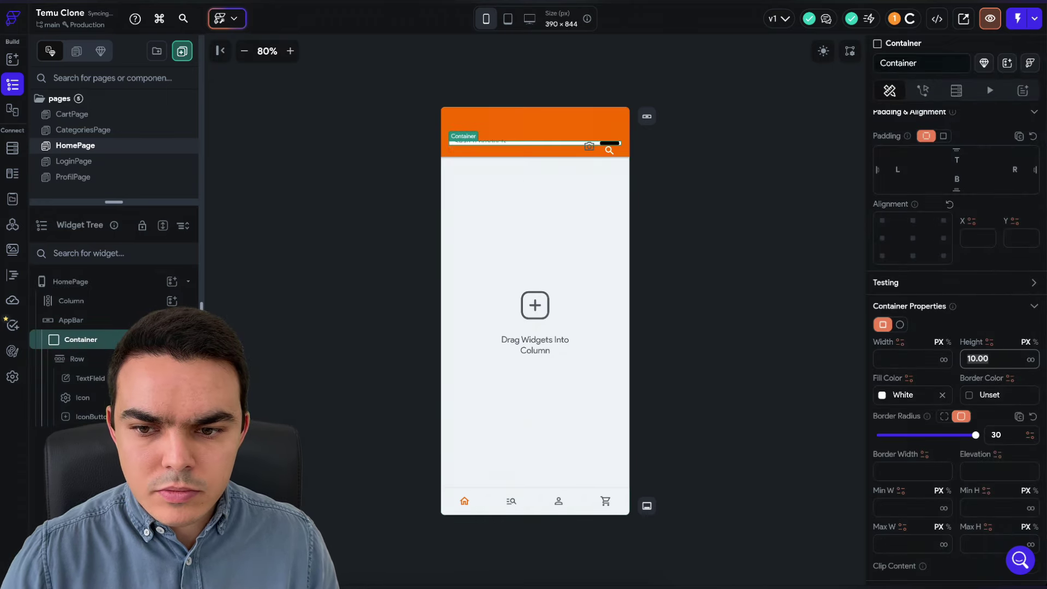
click(737, 199)
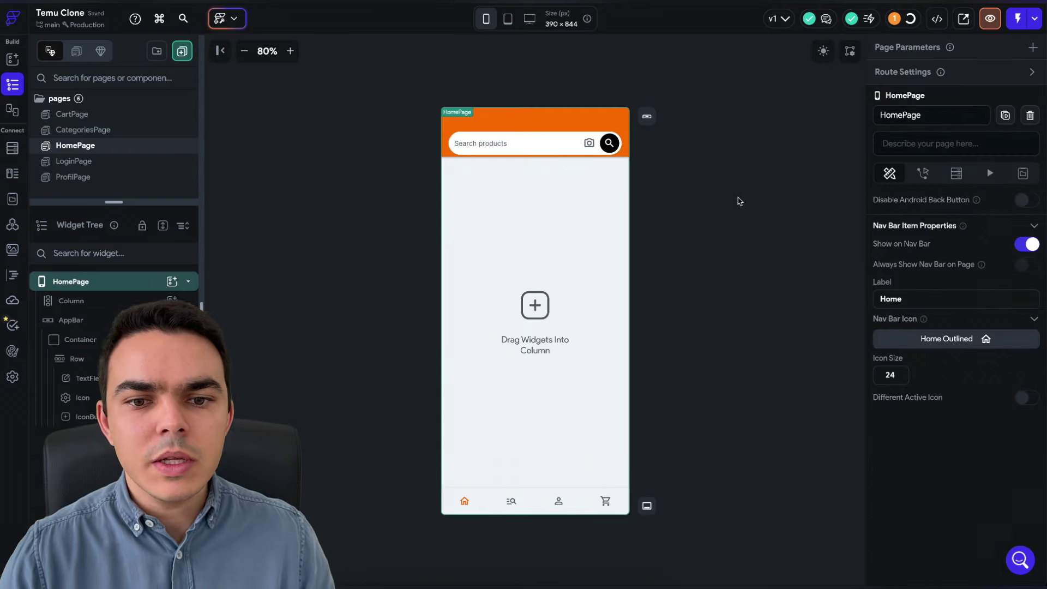
click(502, 142)
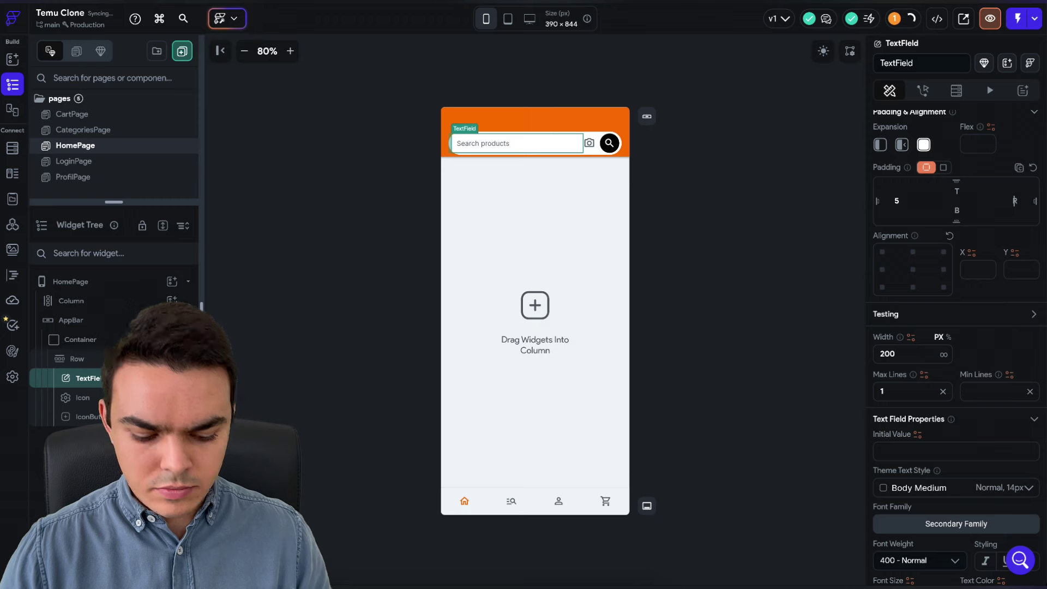
click(718, 169)
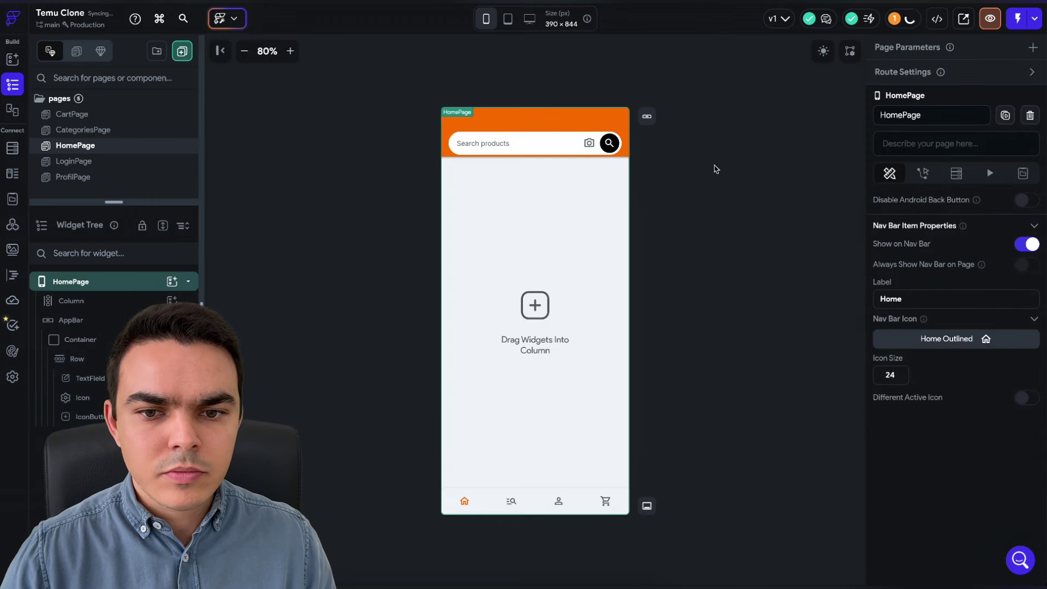
click(589, 153)
- Browse Temu's Femmes, Accueil, Hommes and Bijoux tabs, ending back on Tout
click(750, 251)
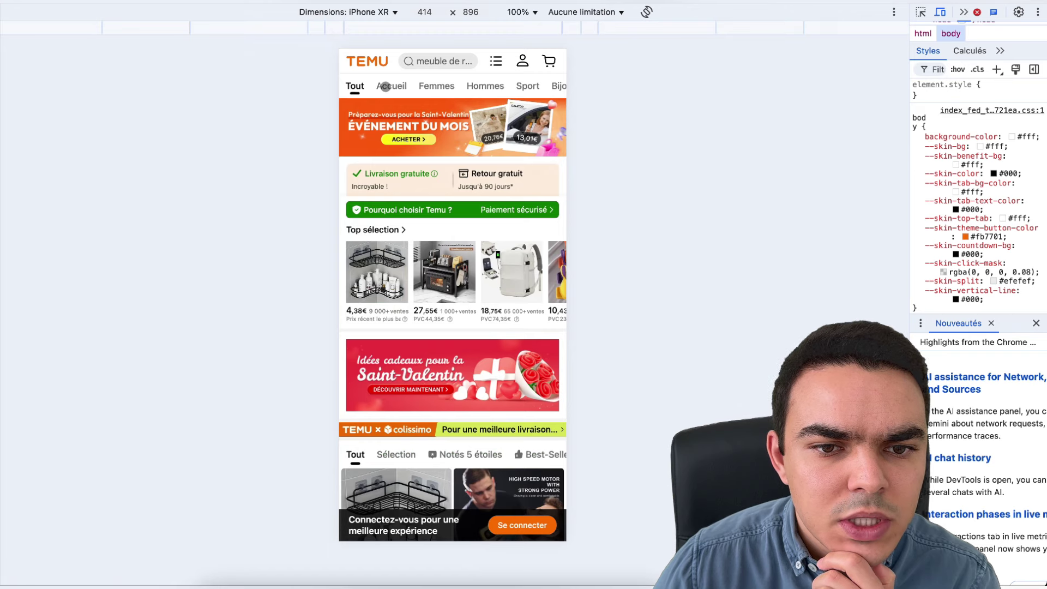
click(386, 86)
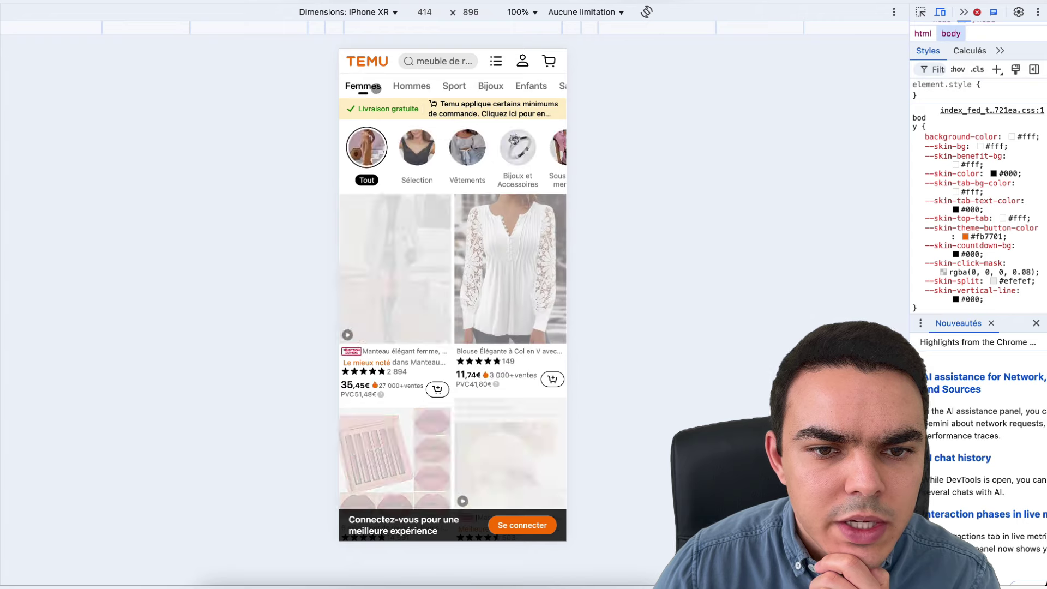
click(394, 87)
click(456, 86)
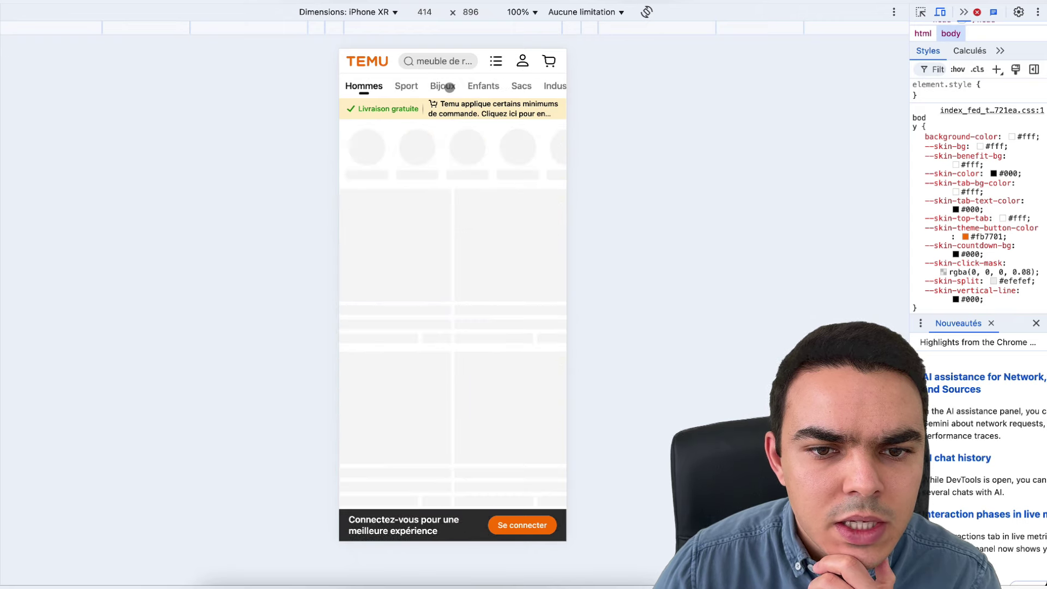
click(446, 87)
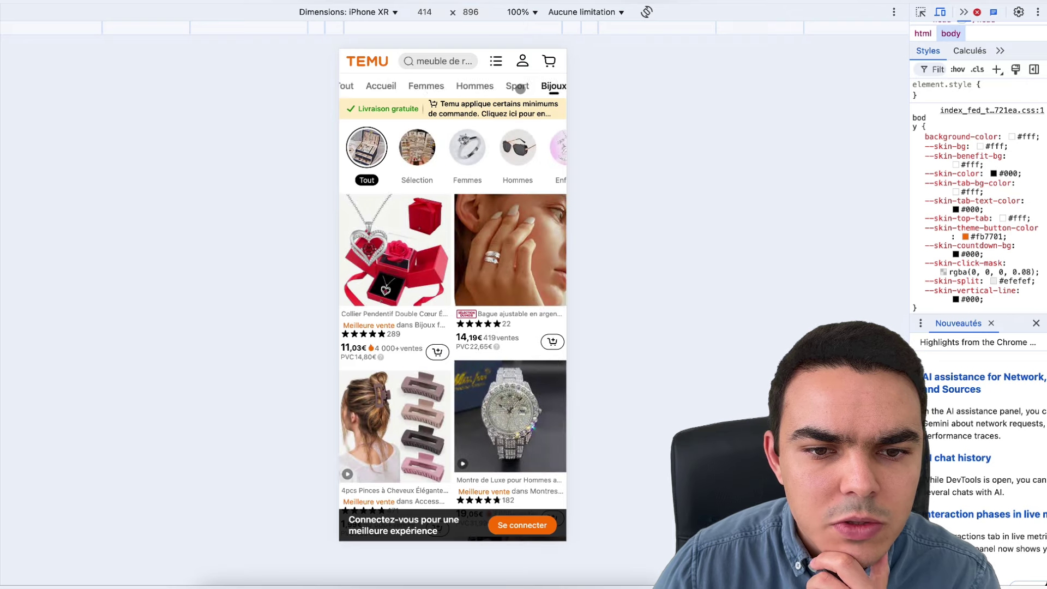
click(360, 87)
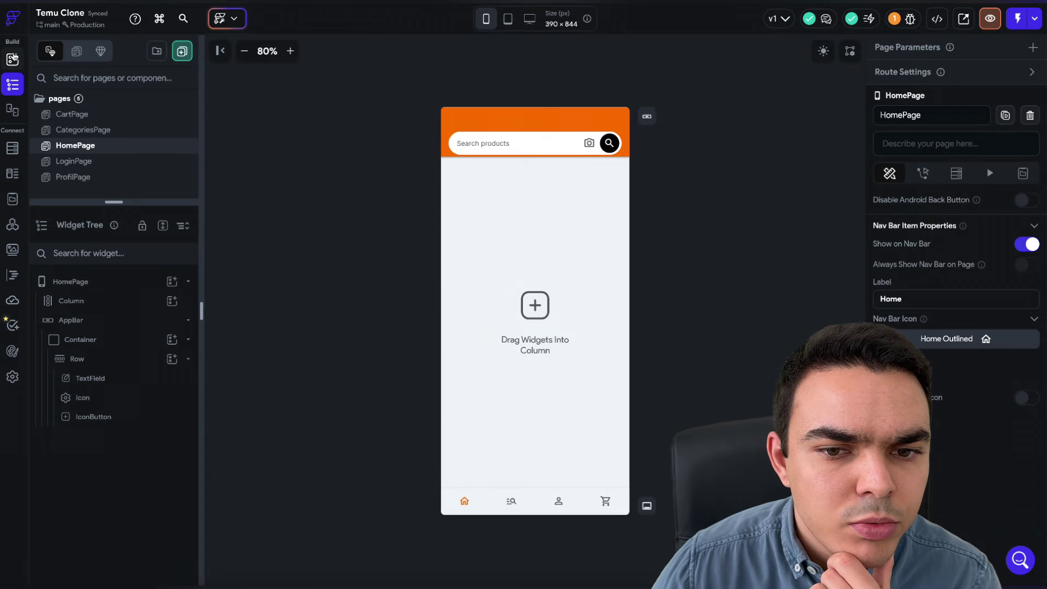
- Add a Container into the page's Column beneath the search bar
click(14, 58)
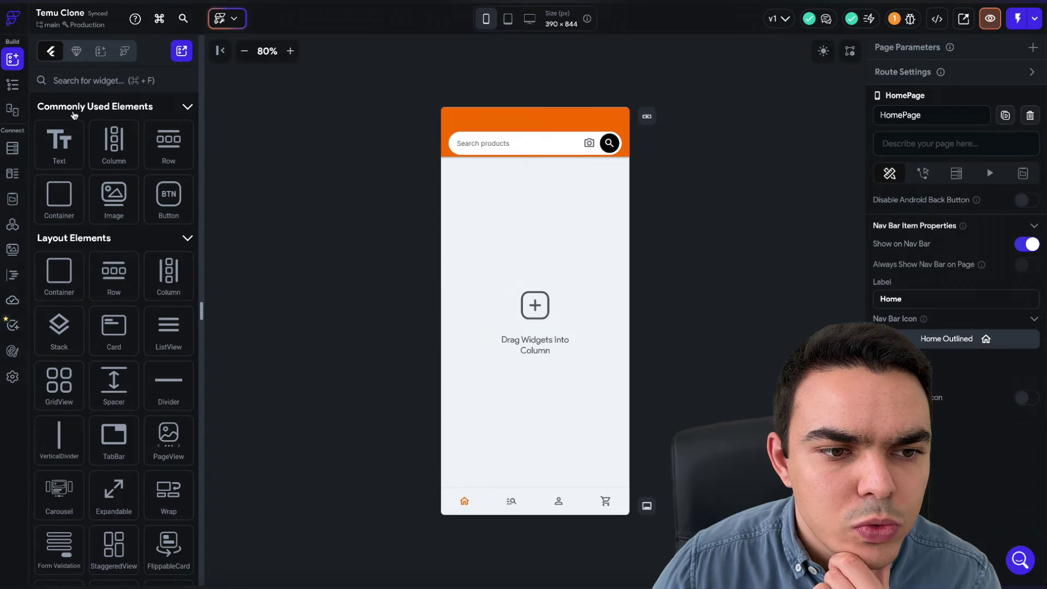
click(10, 85)
click(101, 338)
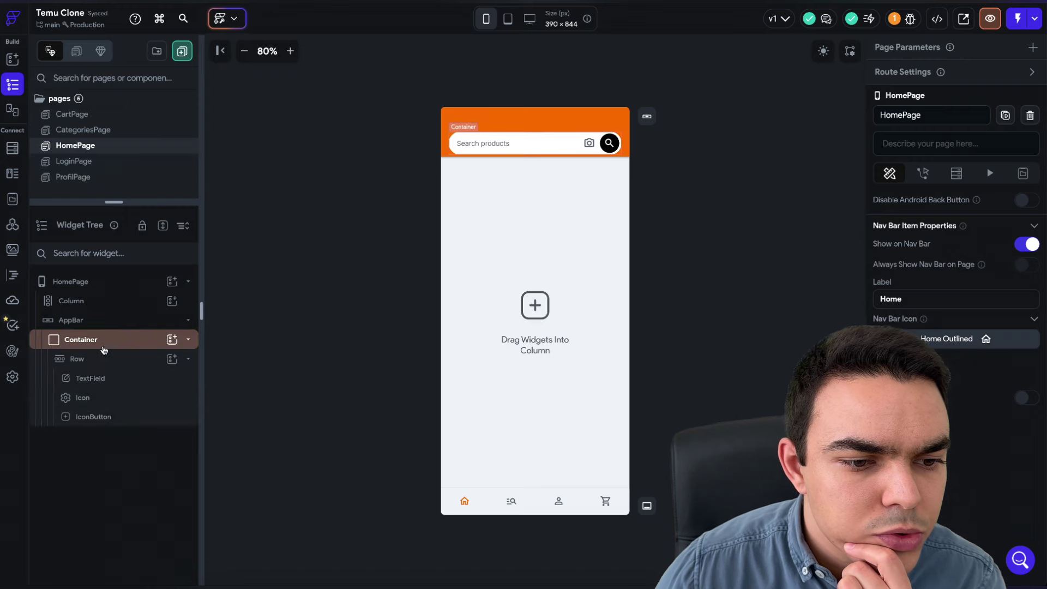
click(98, 321)
click(172, 300)
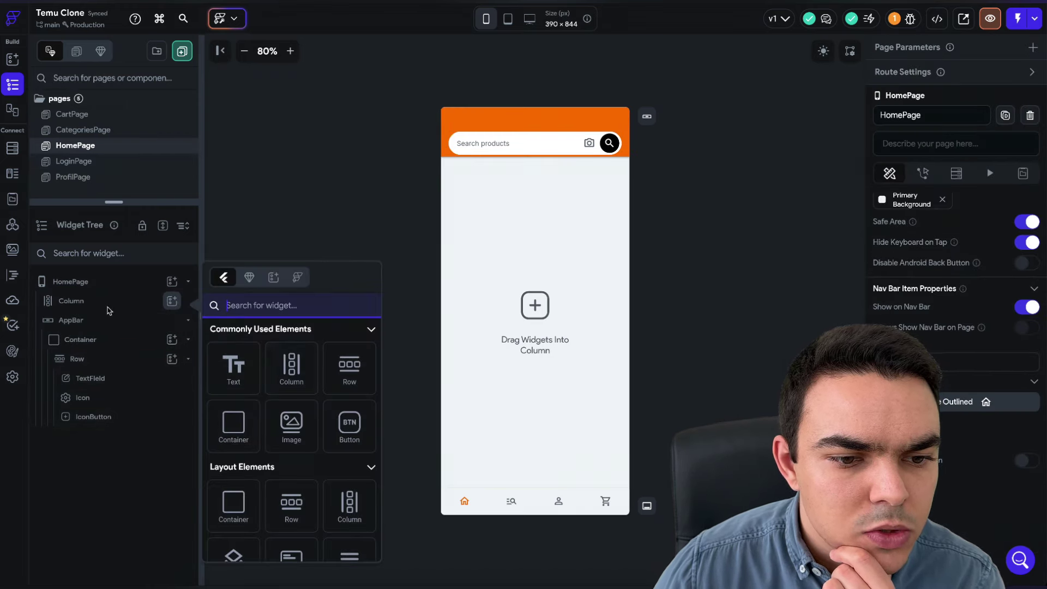
click(229, 425)
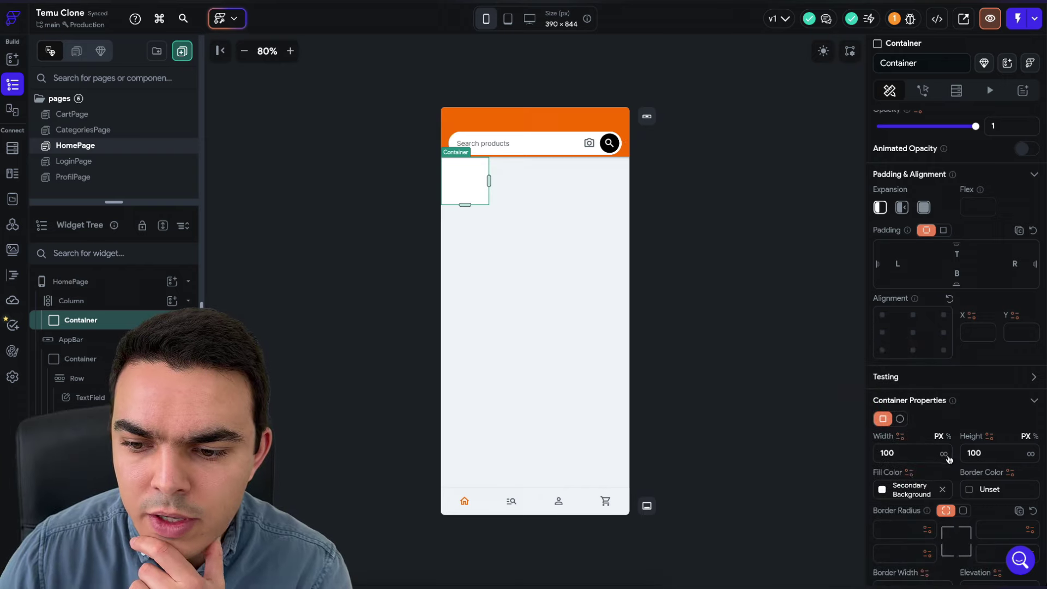
- Fill the new container with the orange Primary theme colour
click(925, 490)
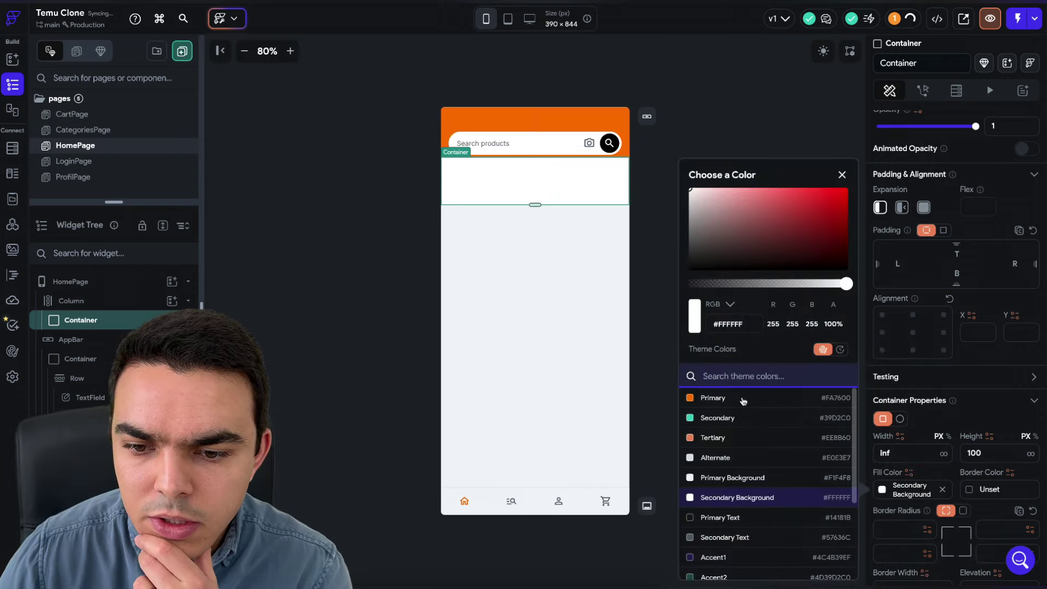
click(713, 418)
click(676, 147)
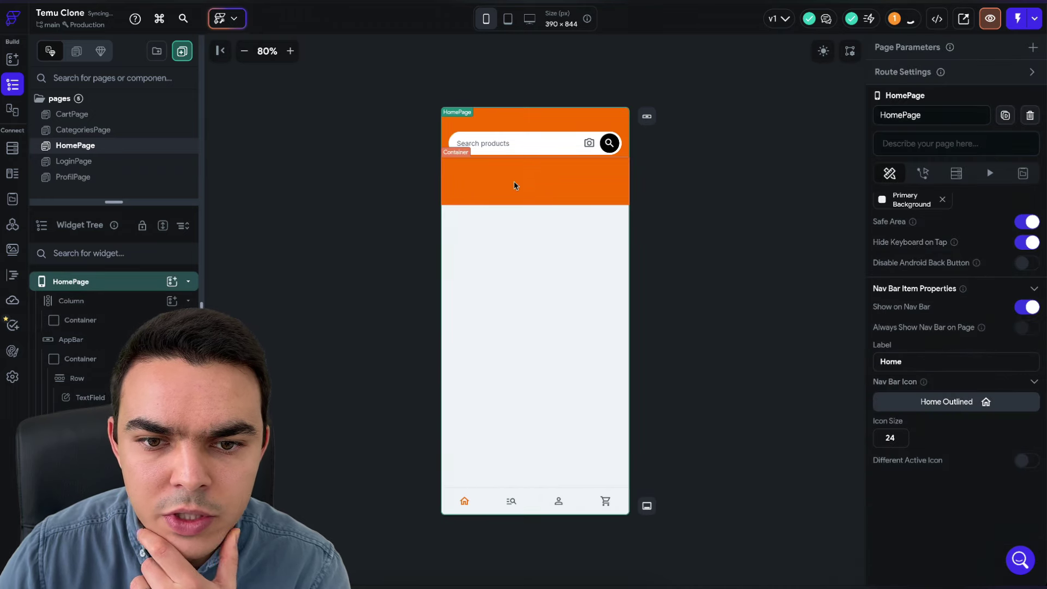
click(452, 192)
click(12, 59)
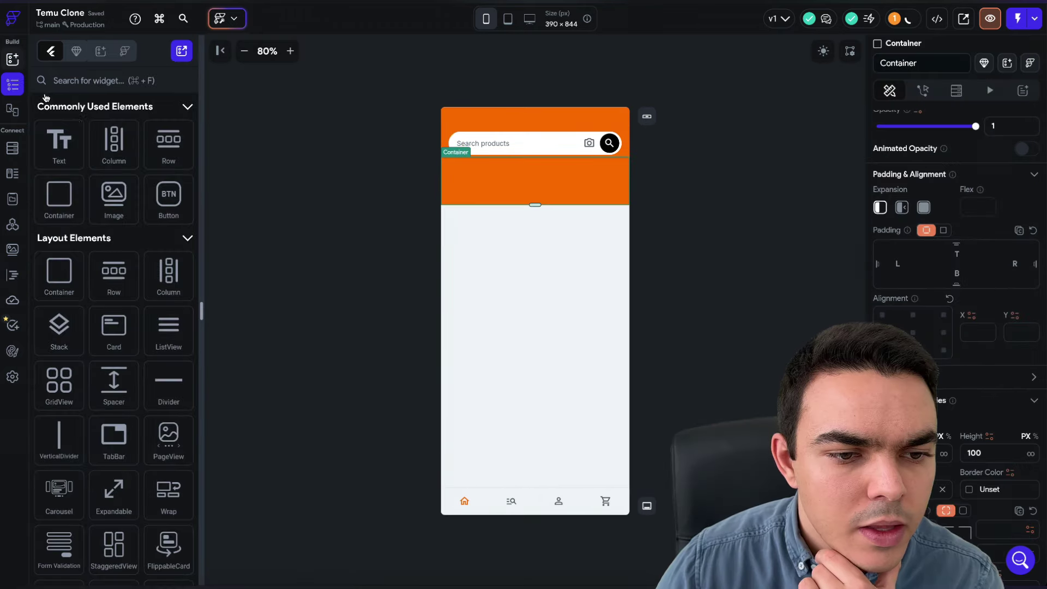
scroll(145, 224, down, 6)
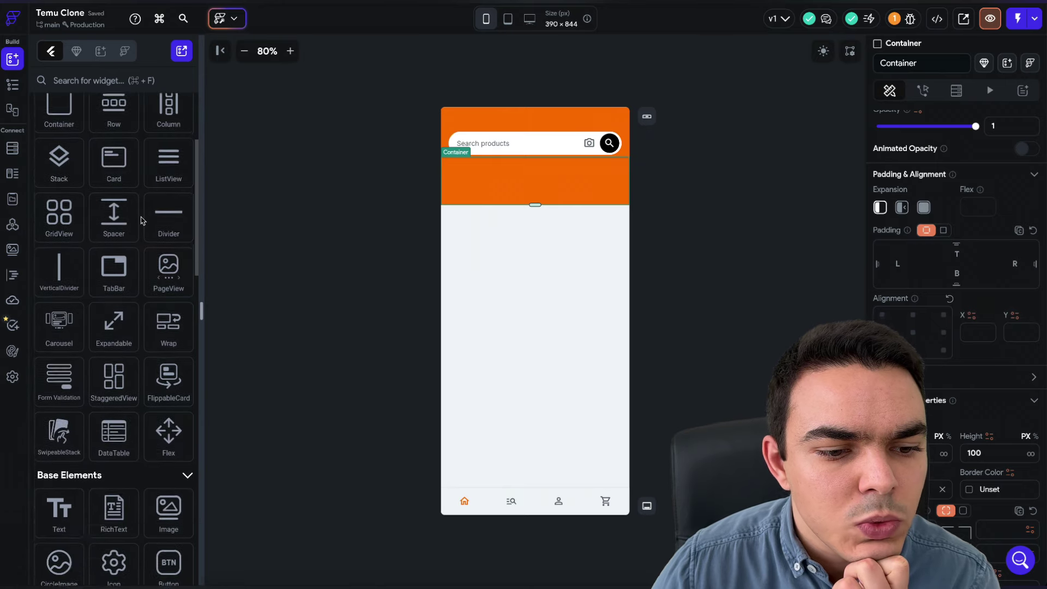
scroll(137, 225, down, 3)
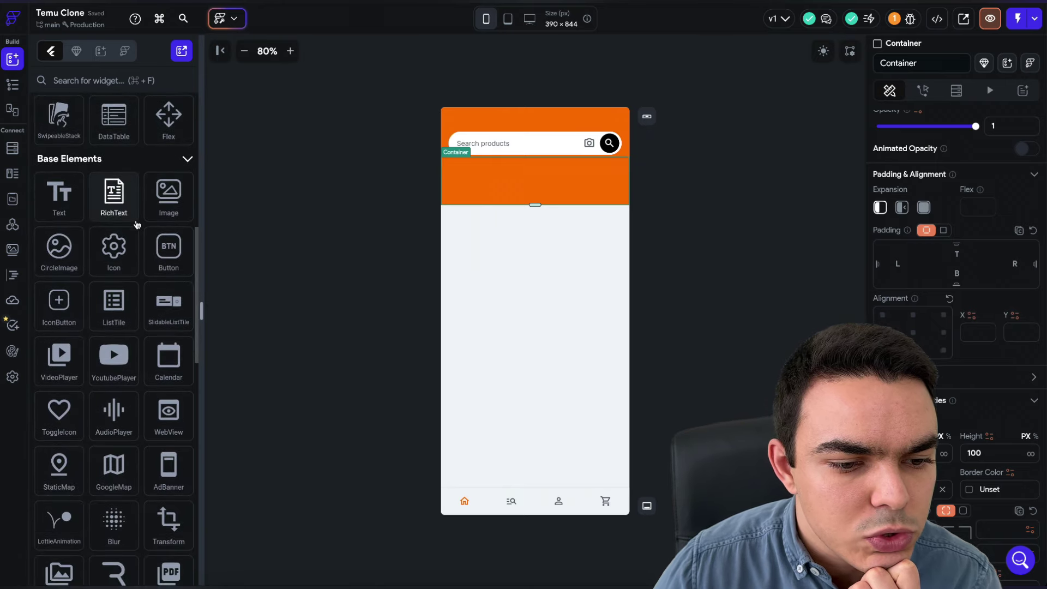
scroll(136, 224, down, 4)
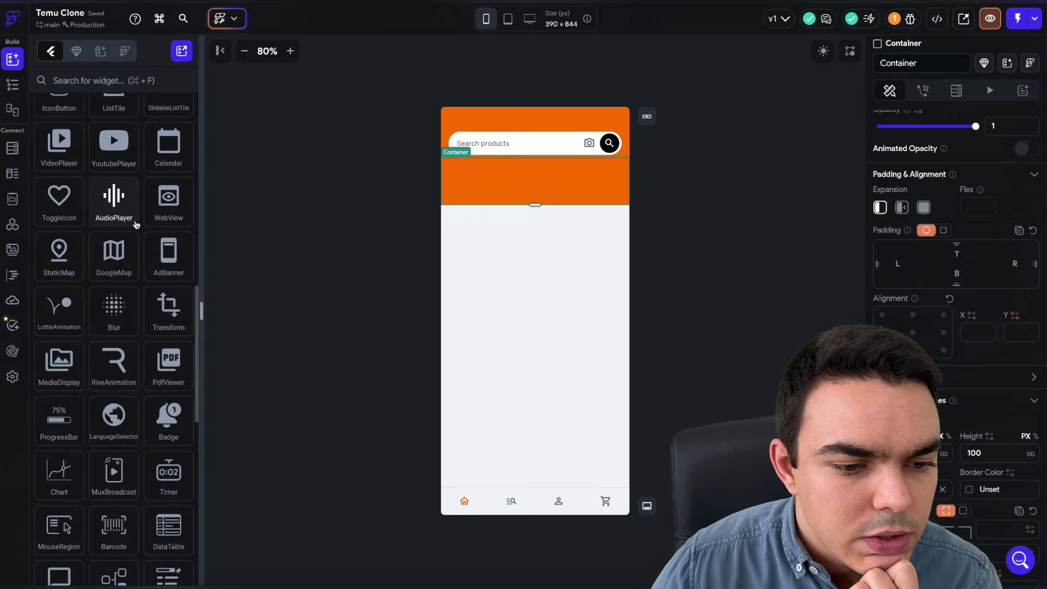
click(76, 81)
text(tab)
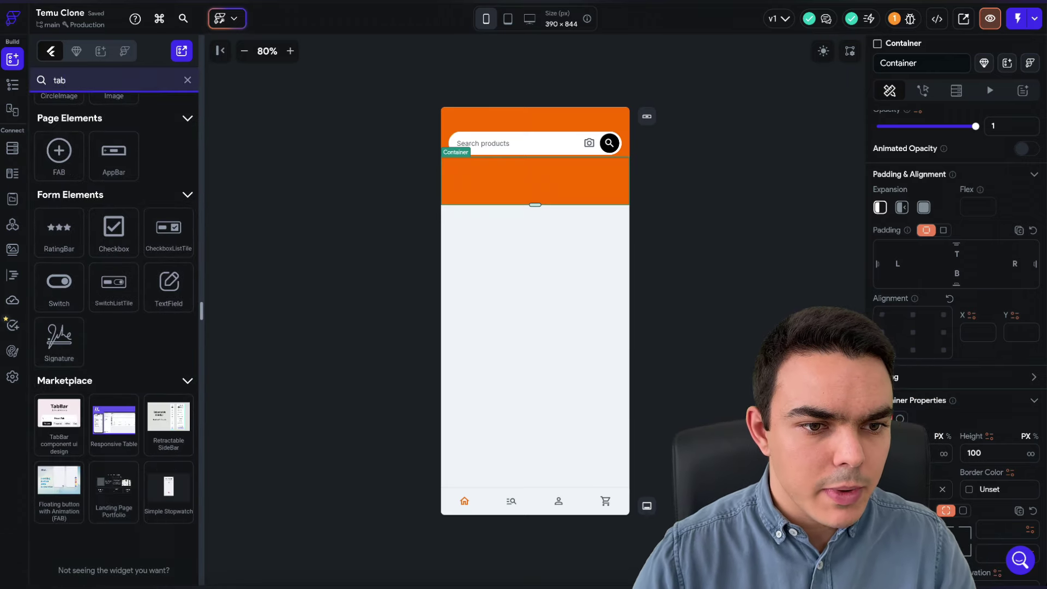
scroll(115, 240, up, 3)
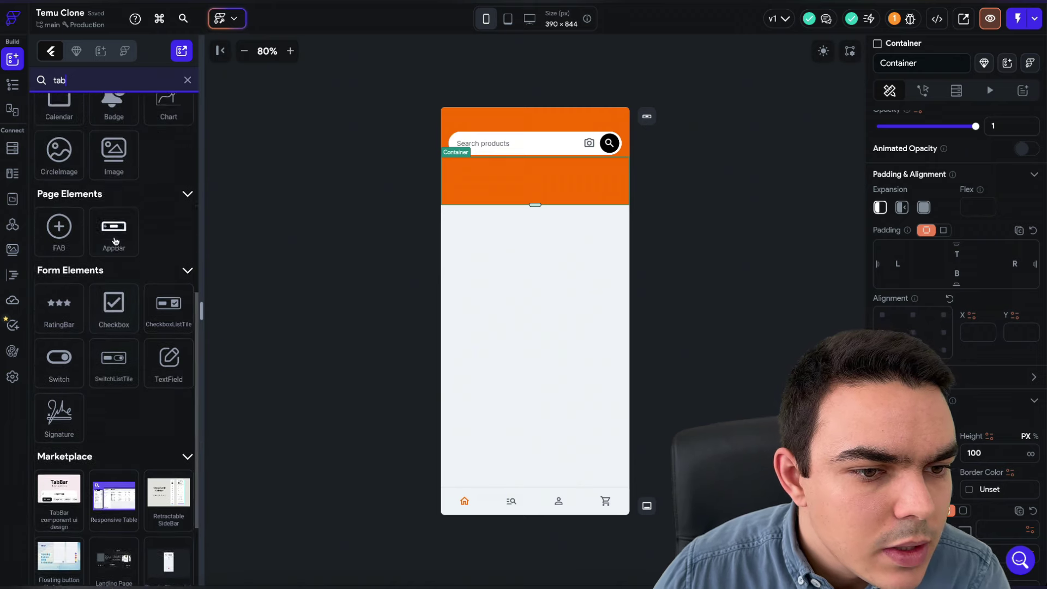
scroll(115, 242, up, 4)
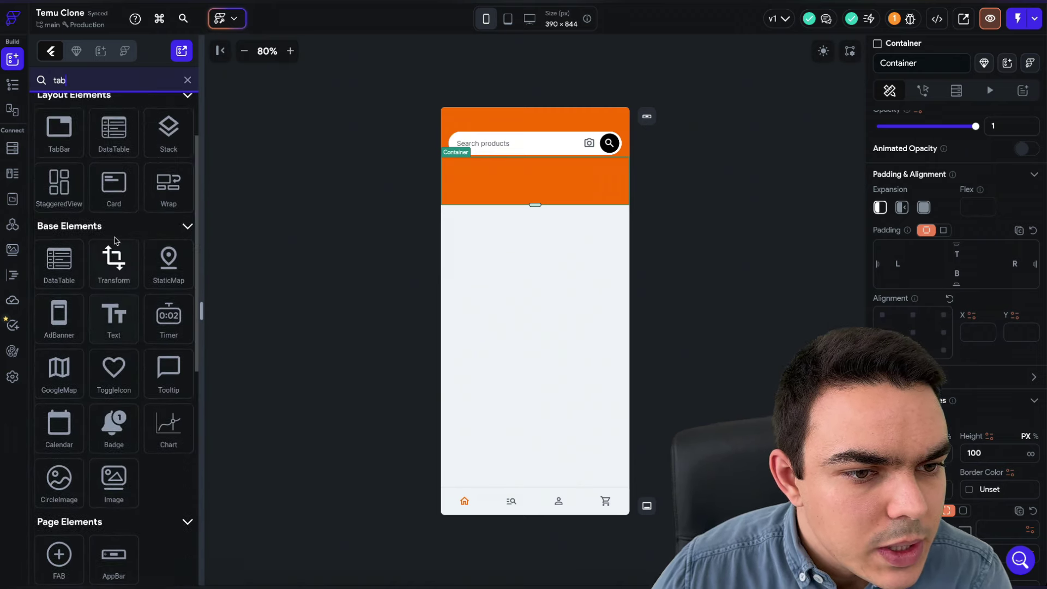
scroll(142, 282, down, 2)
text(ar)
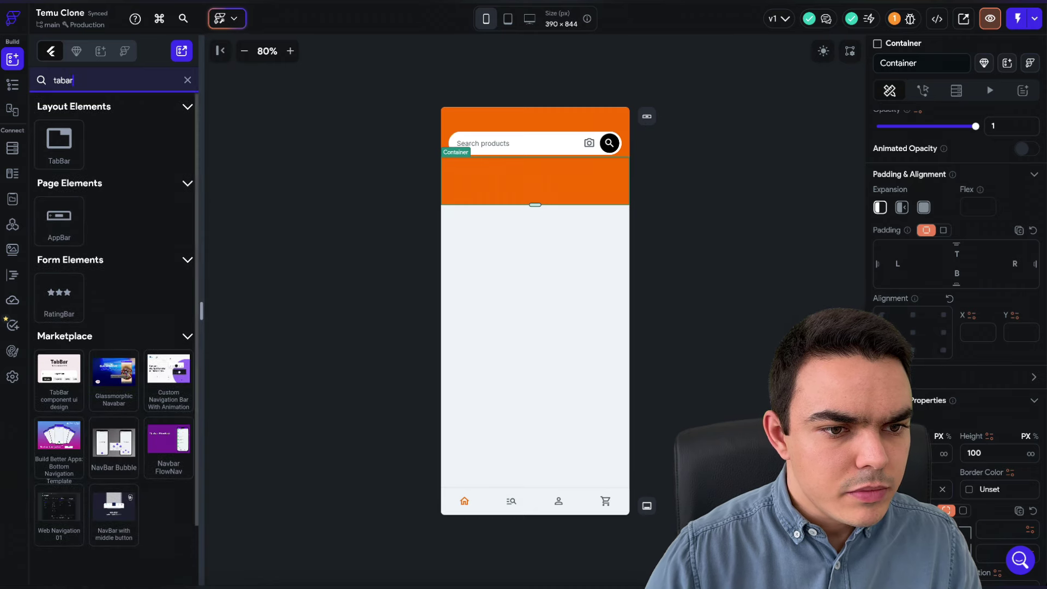
drag(59, 117, 506, 175)
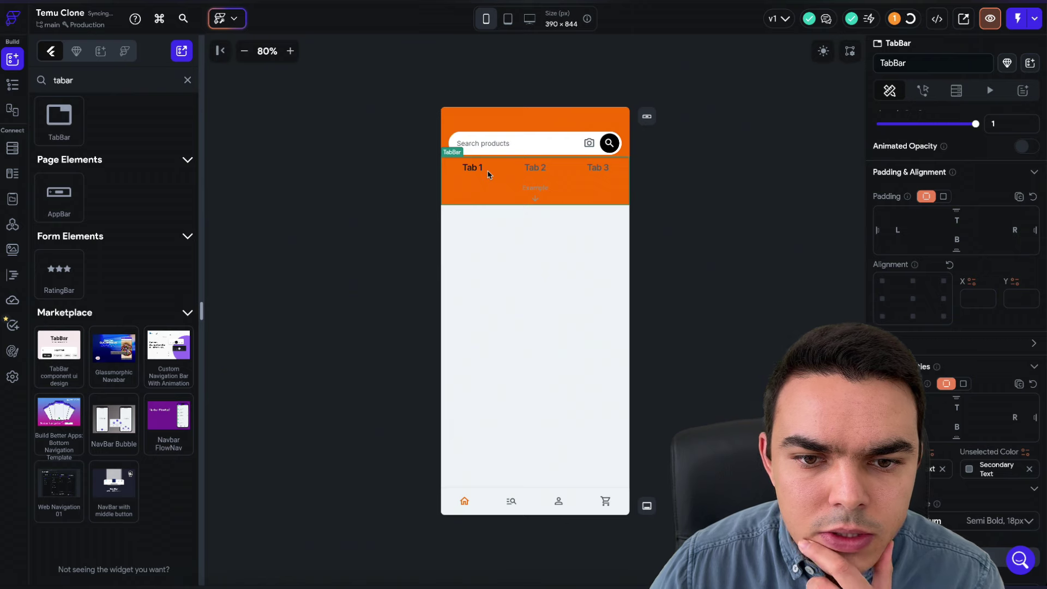
click(14, 85)
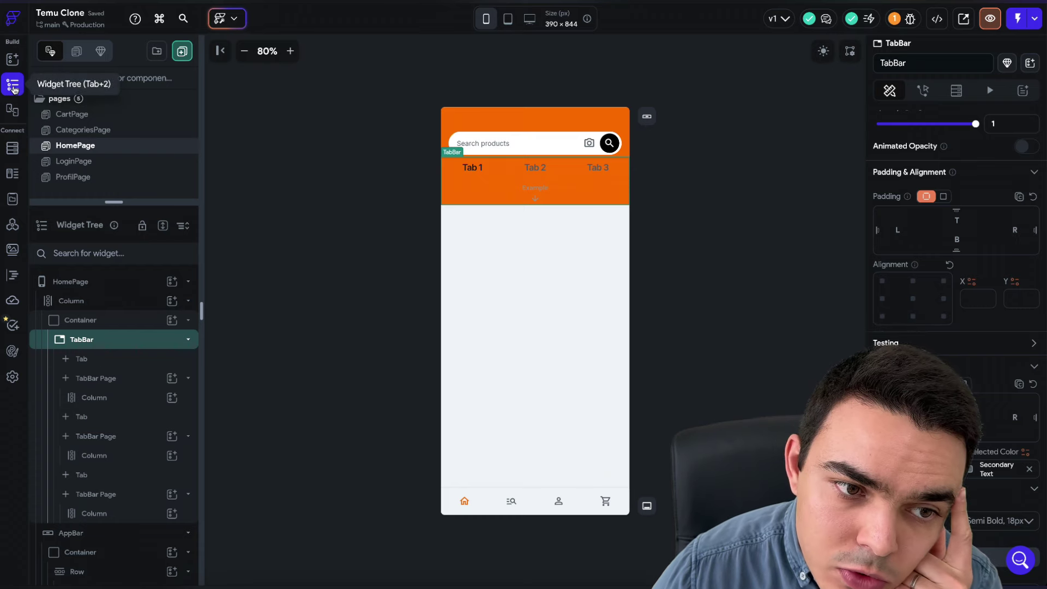
click(539, 178)
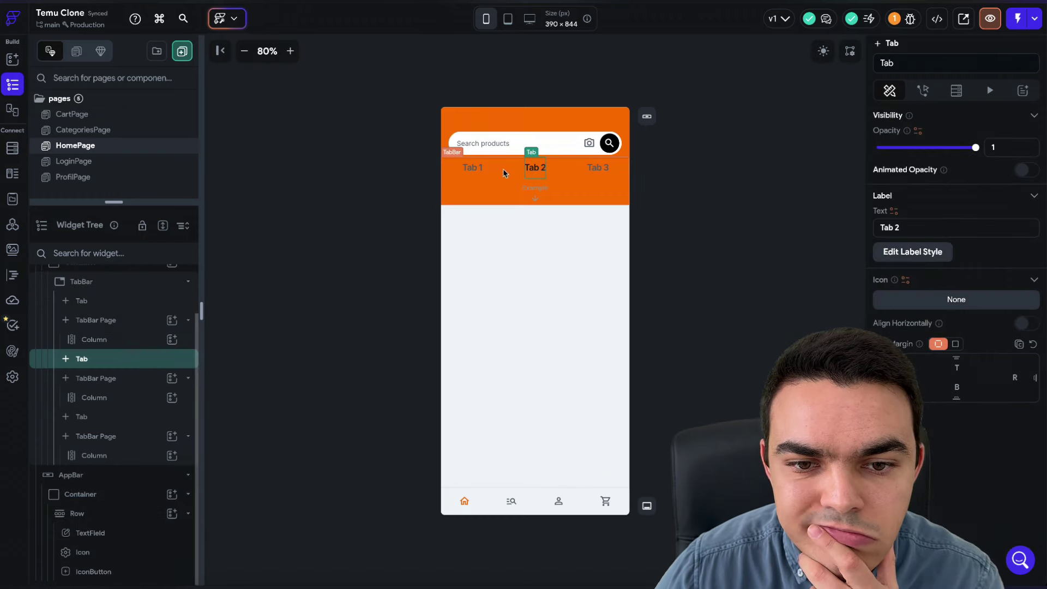
click(494, 169)
click(452, 152)
scroll(901, 314, down, 5)
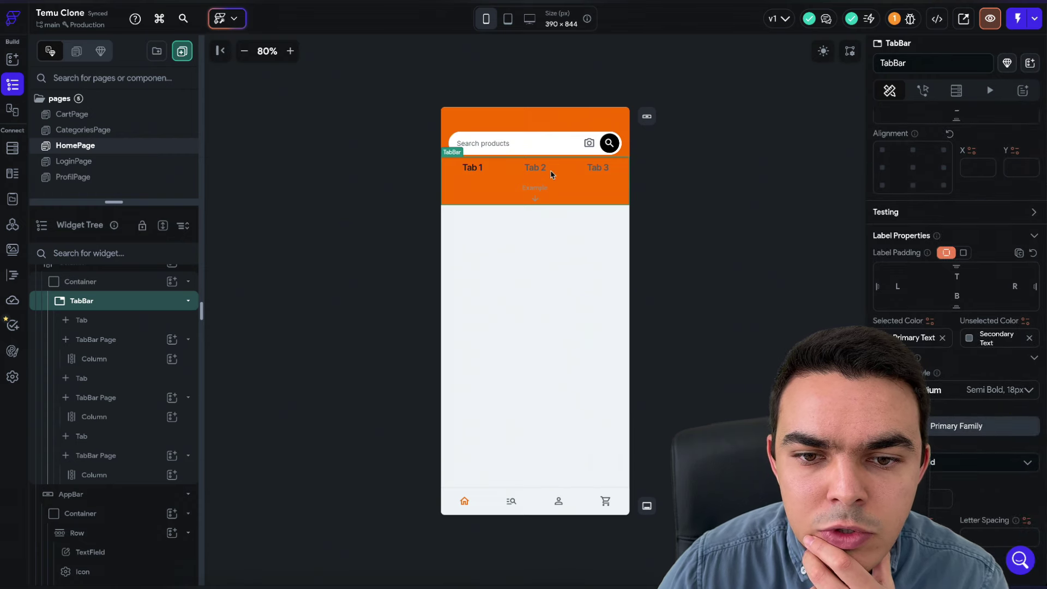
scroll(892, 253, down, 2)
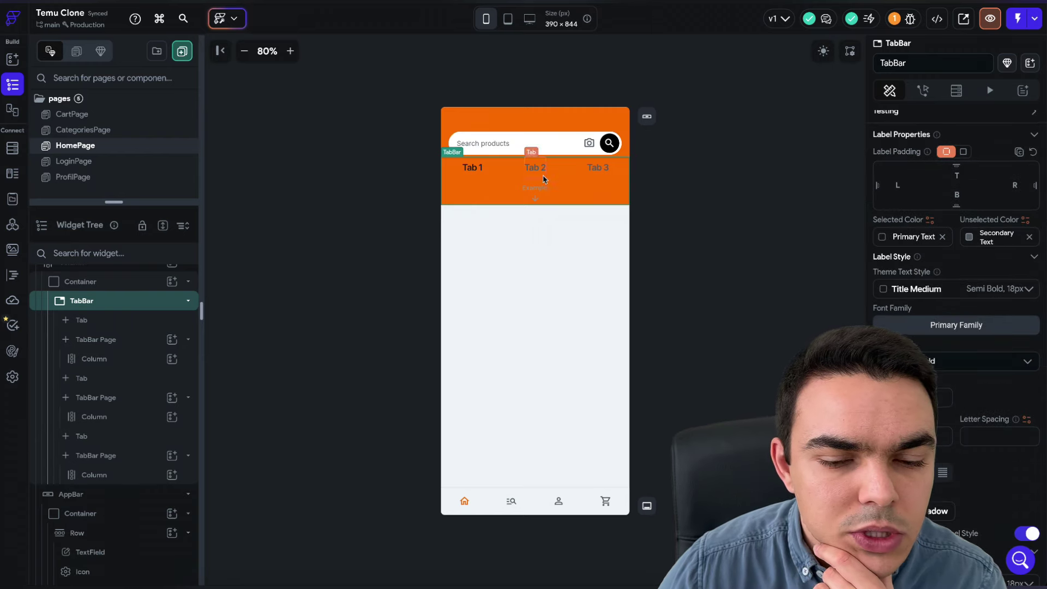
key(Delete)
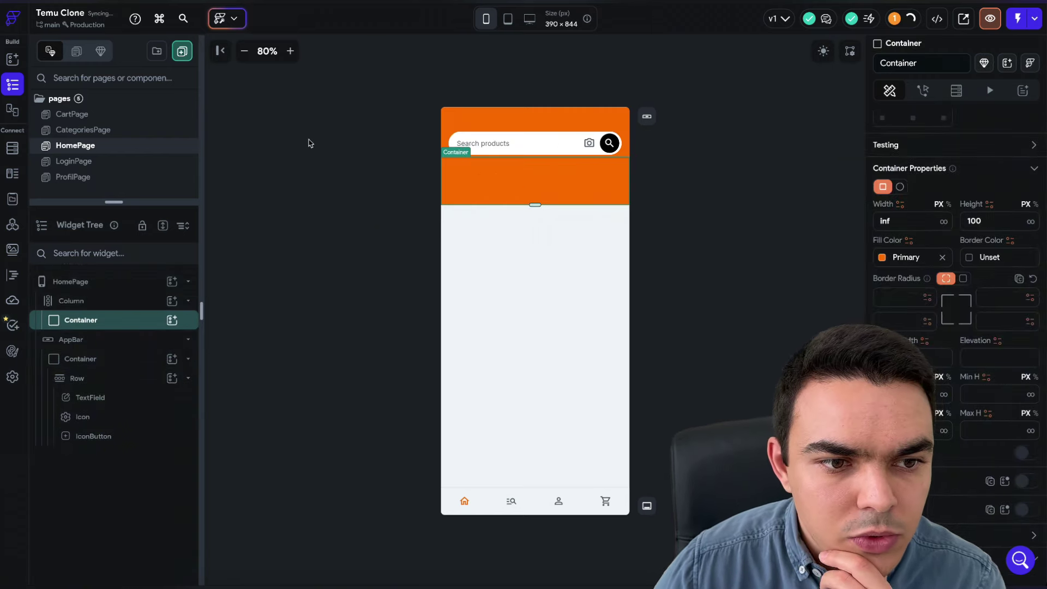
- Drag a ChoiceChips widget, found by searching 'choi', into the orange container and select it
click(7, 60)
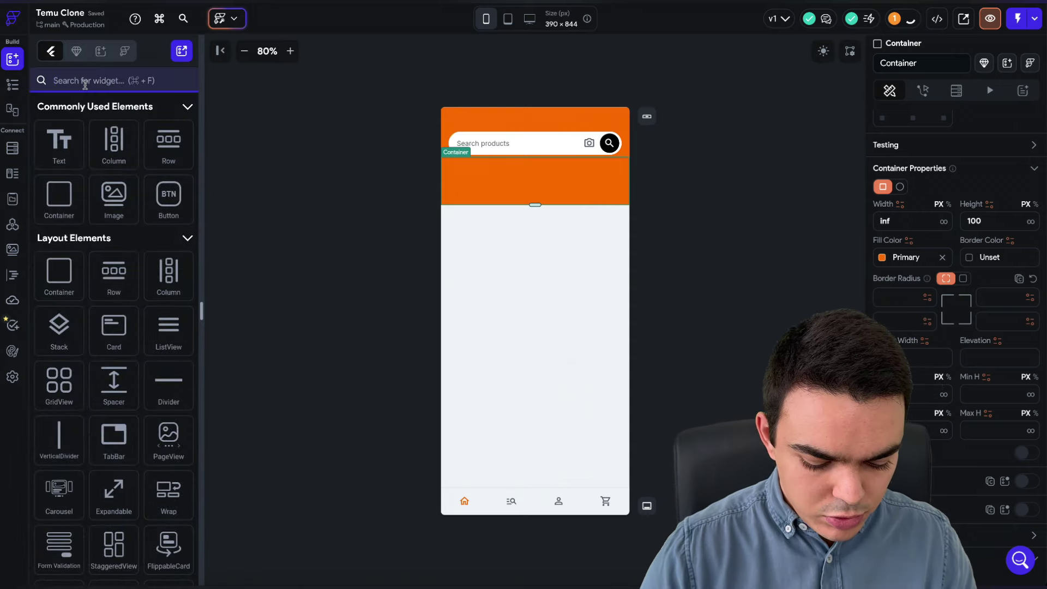
text(choi)
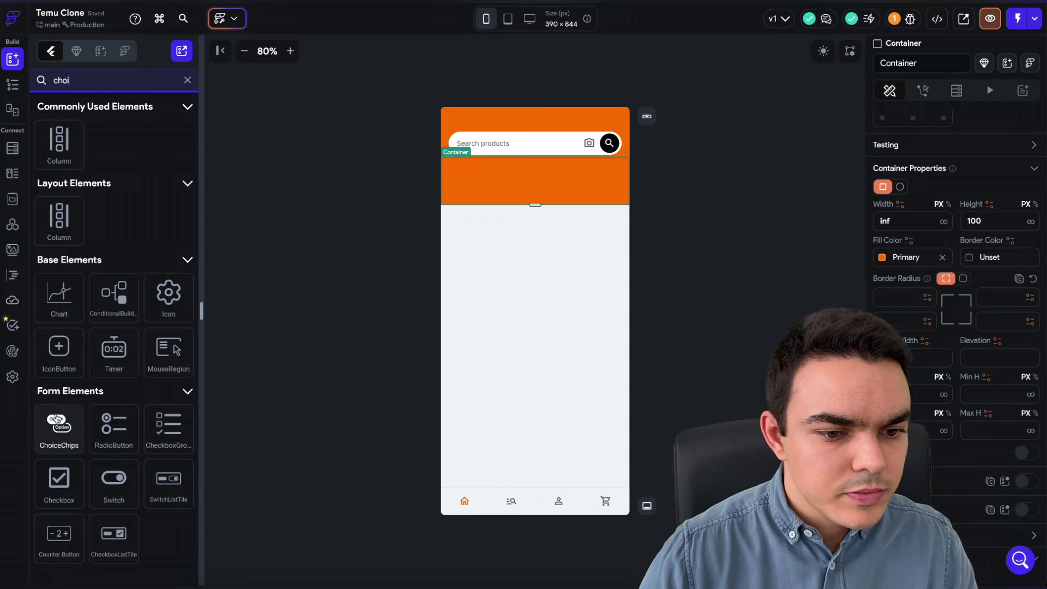
drag(55, 427, 502, 150)
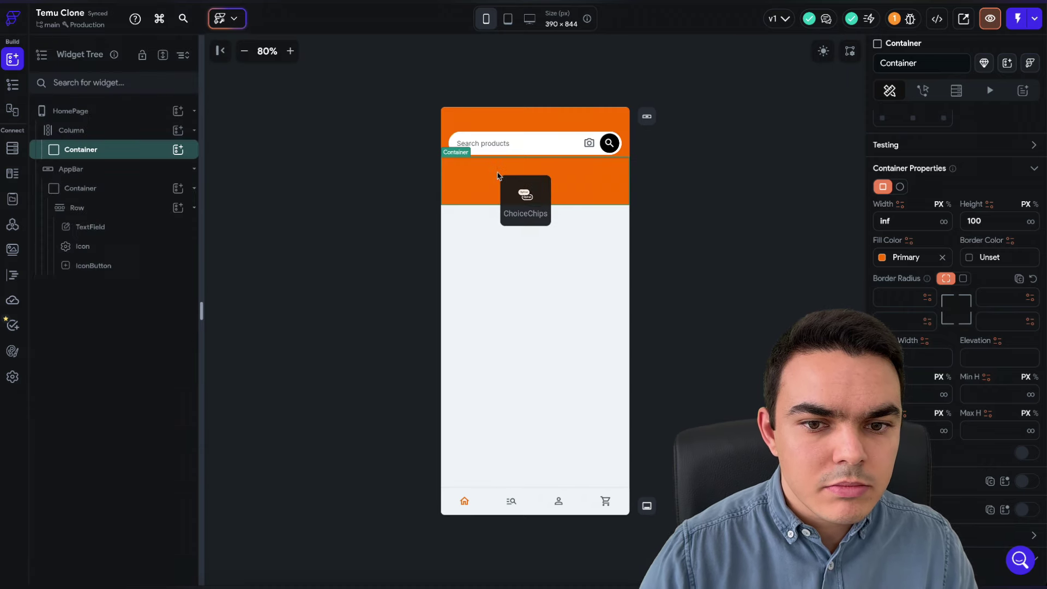
drag(497, 176, 498, 177)
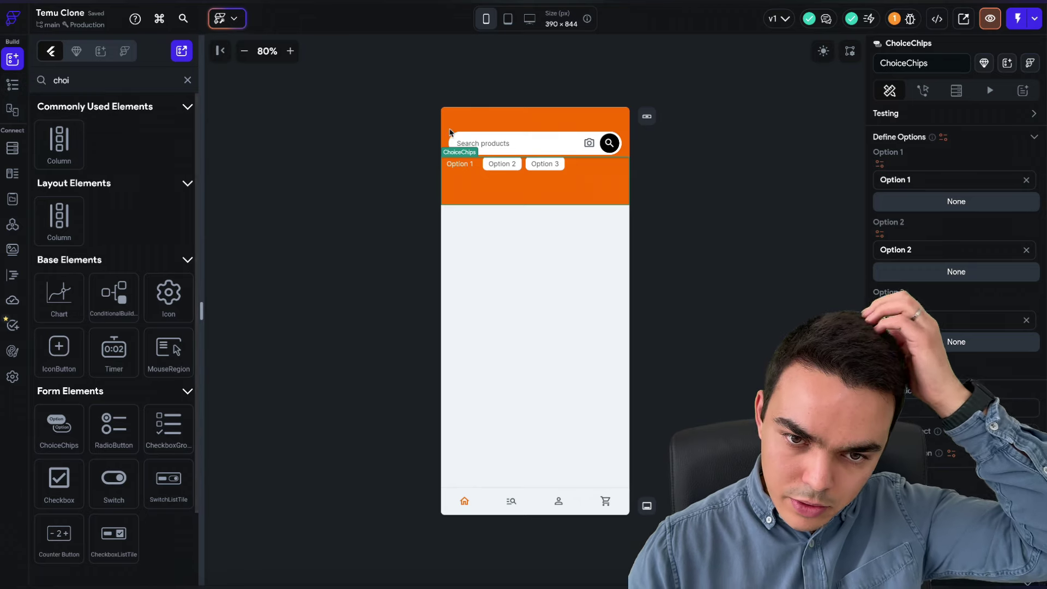
click(638, 159)
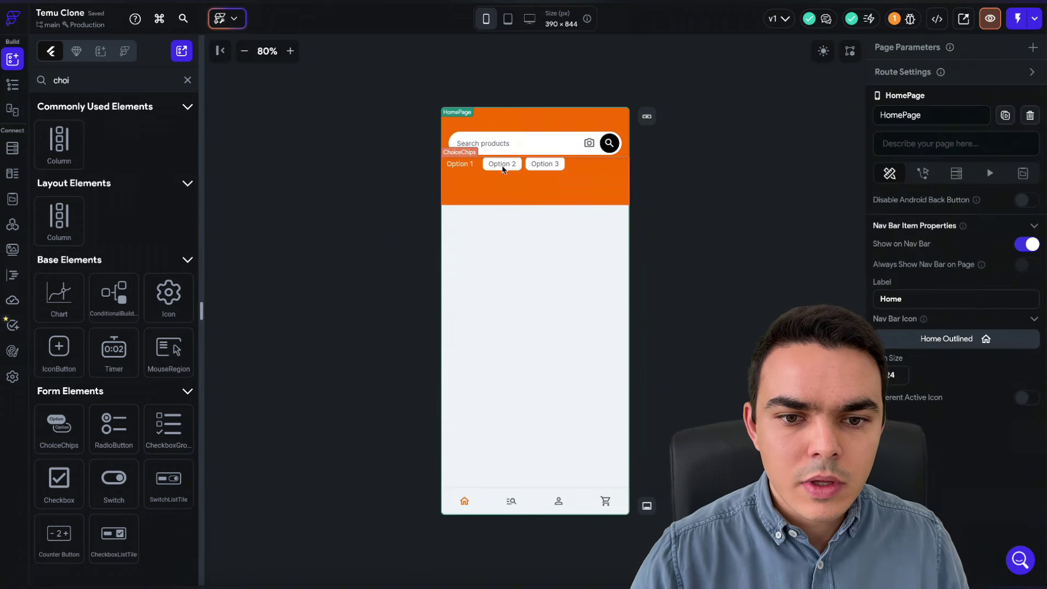
click(12, 87)
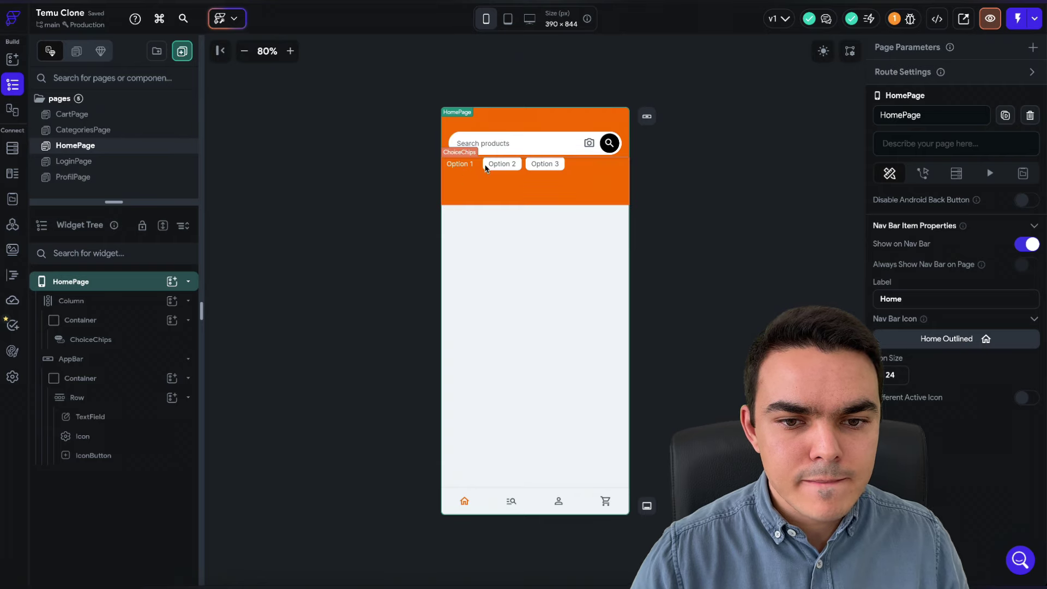
click(480, 186)
- Make selected chips Secondary Background white with a Primary-coloured icon
scroll(975, 362, down, 10)
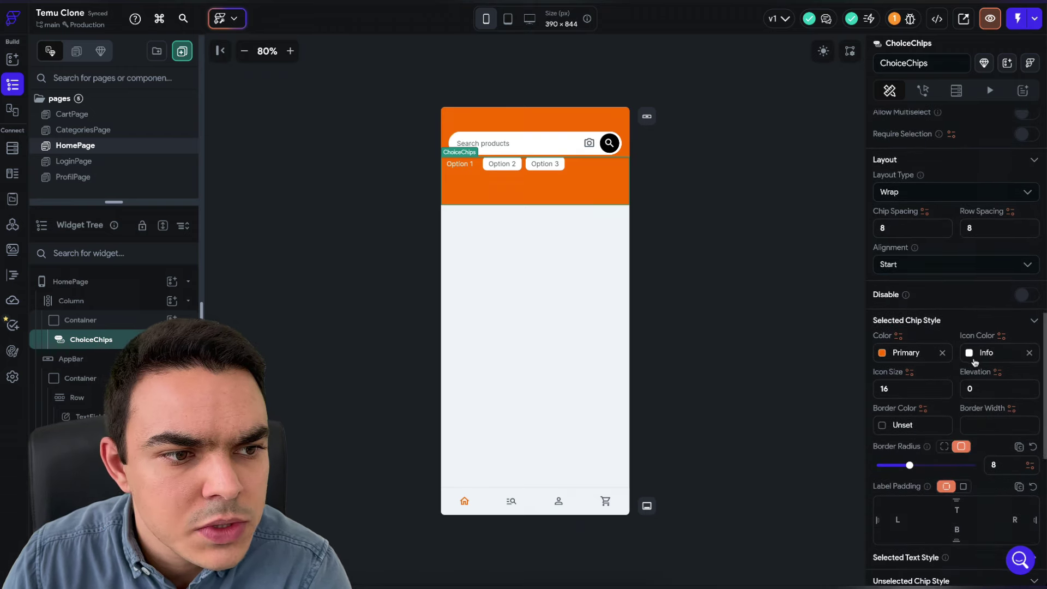
scroll(975, 361, down, 1)
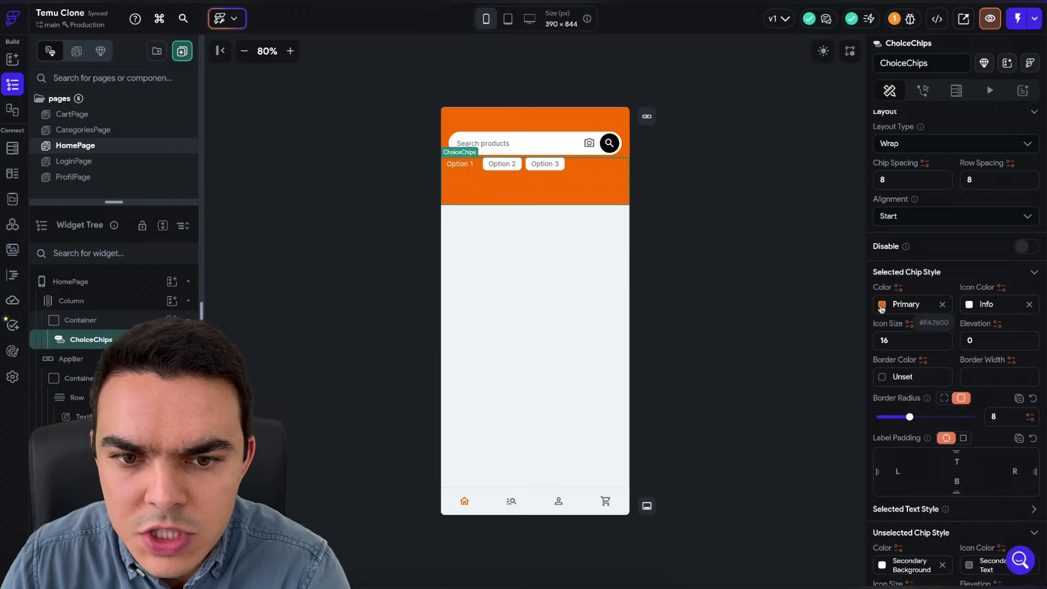
click(882, 306)
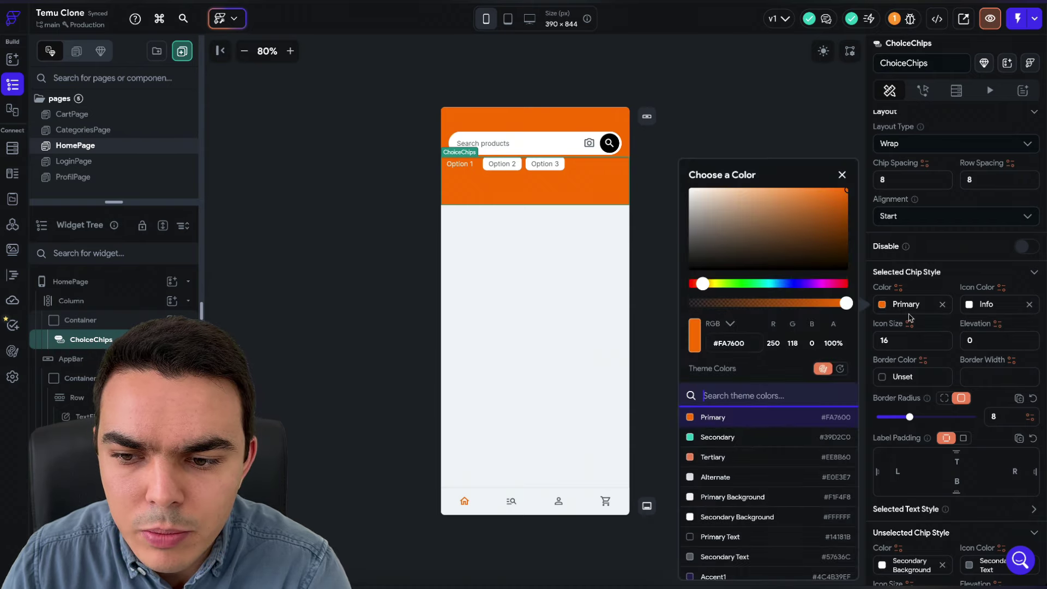
click(942, 309)
click(906, 305)
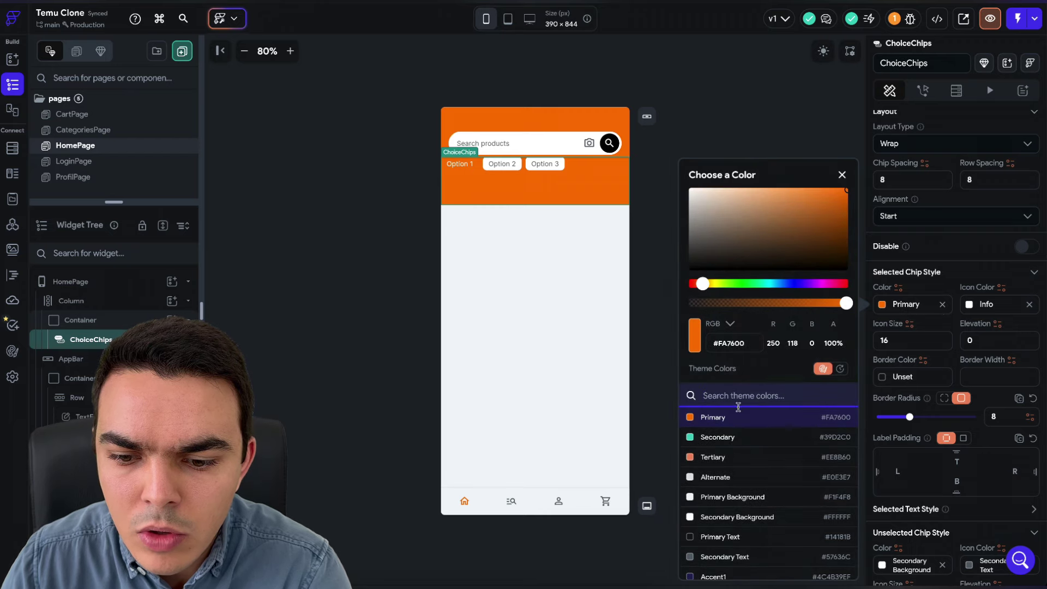
click(796, 517)
click(972, 305)
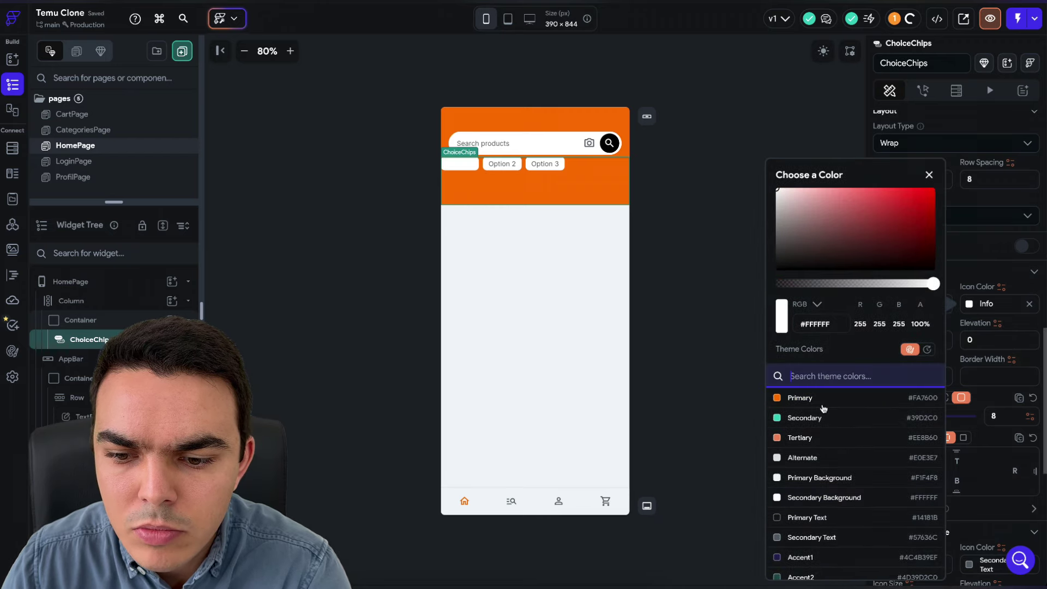
click(713, 397)
click(947, 321)
- Make unselected chips fully transparent and adjust their icon colour, then reselect the chips
scroll(947, 321, down, 4)
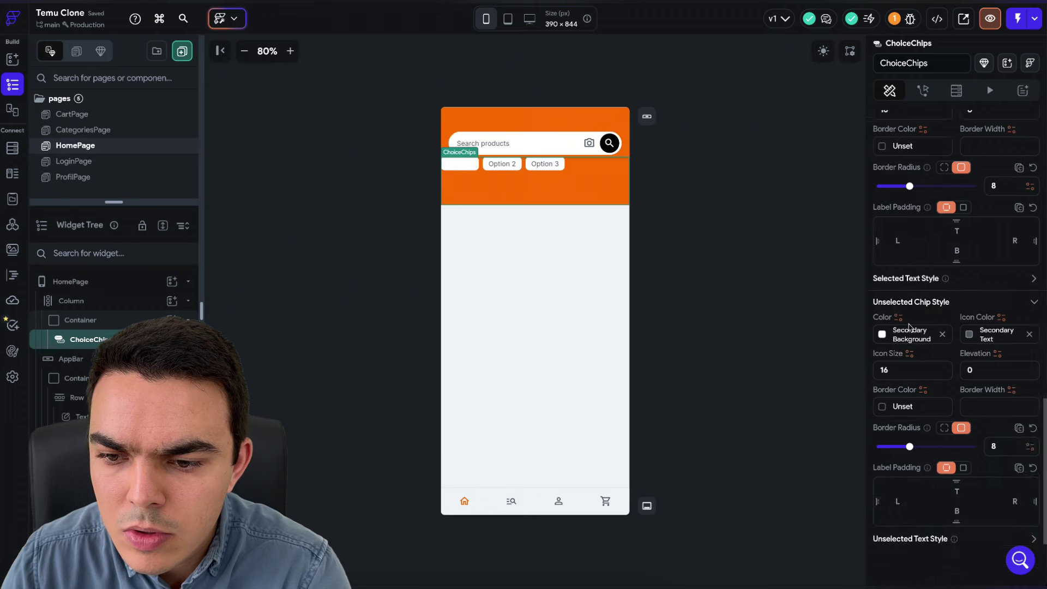
click(883, 335)
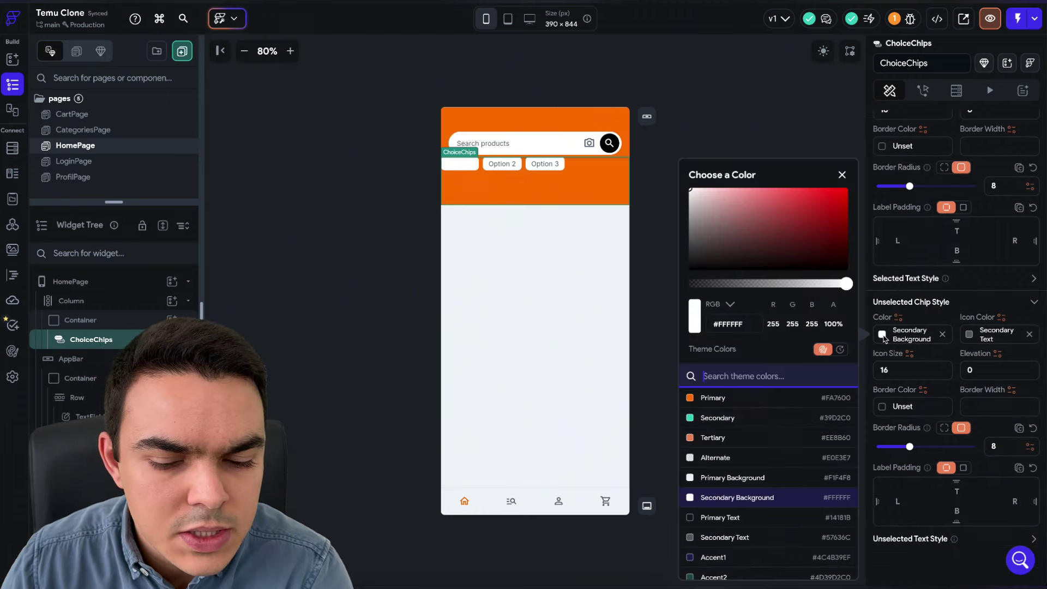
drag(718, 284, 635, 290)
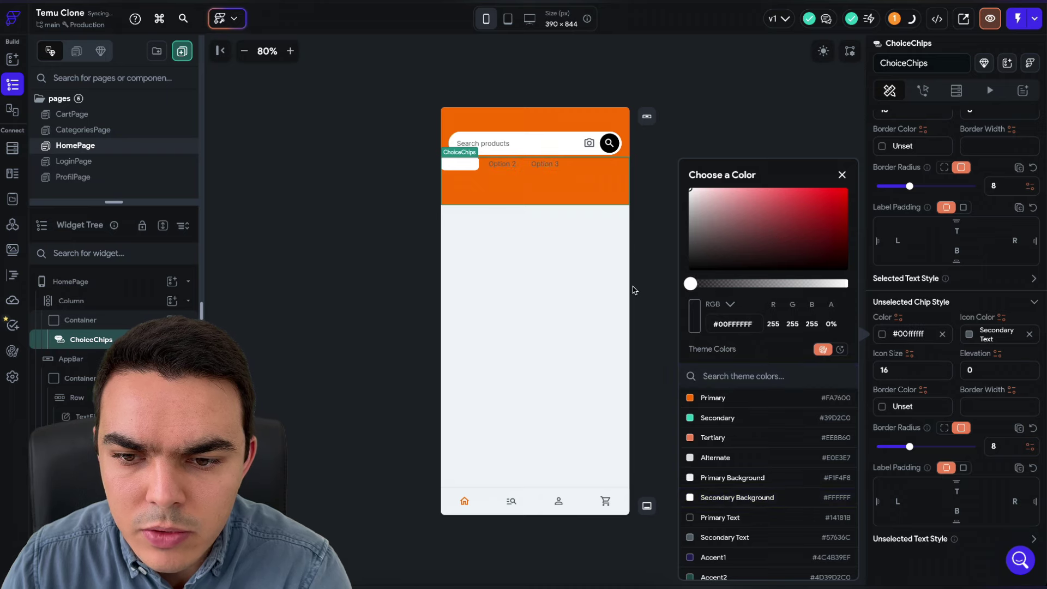
scroll(978, 301, up, 2)
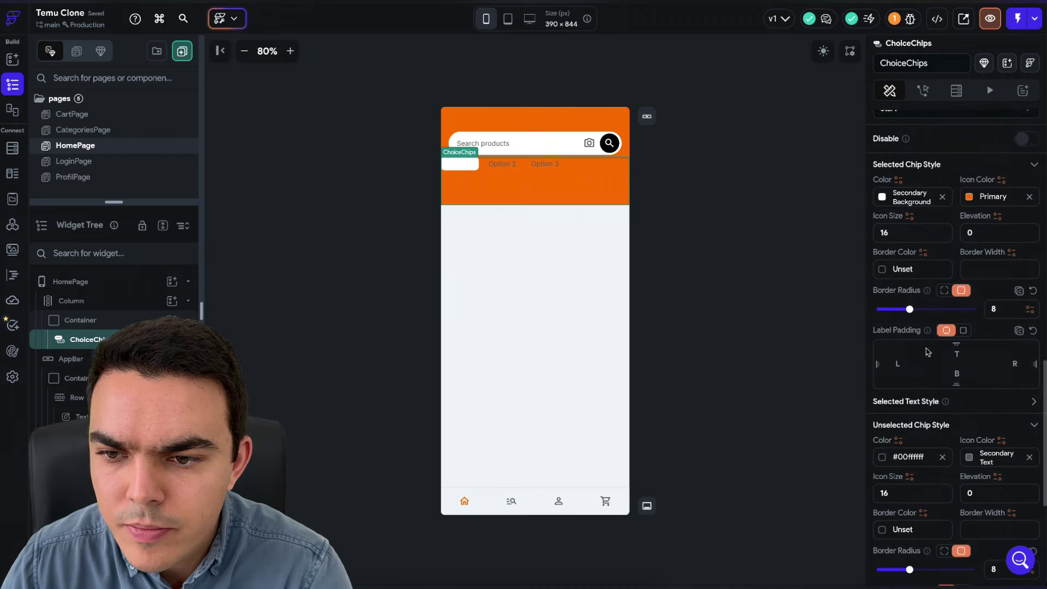
scroll(937, 335, down, 2)
click(970, 359)
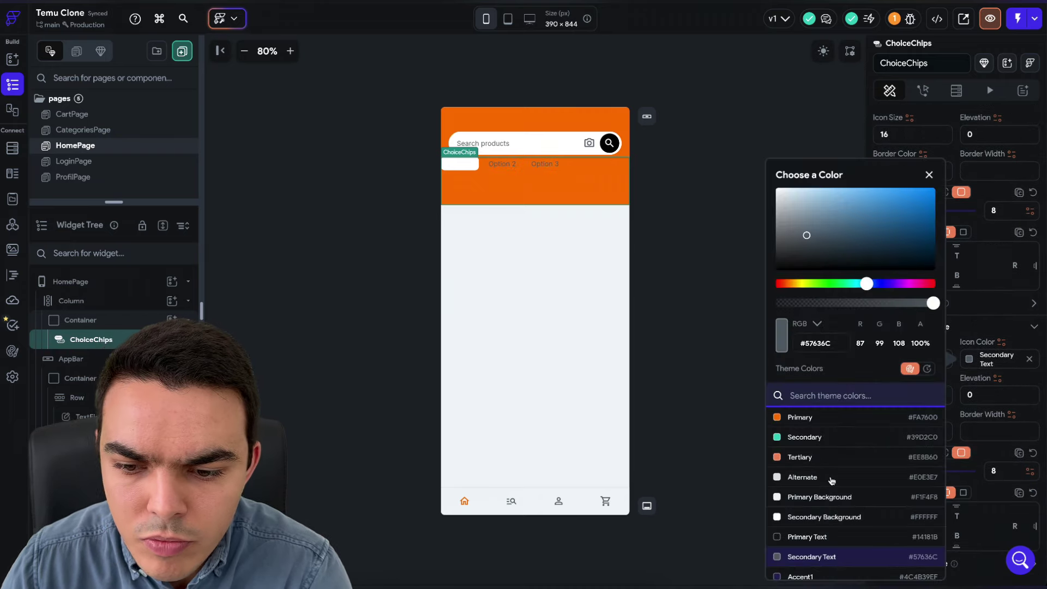
scroll(972, 257, up, 3)
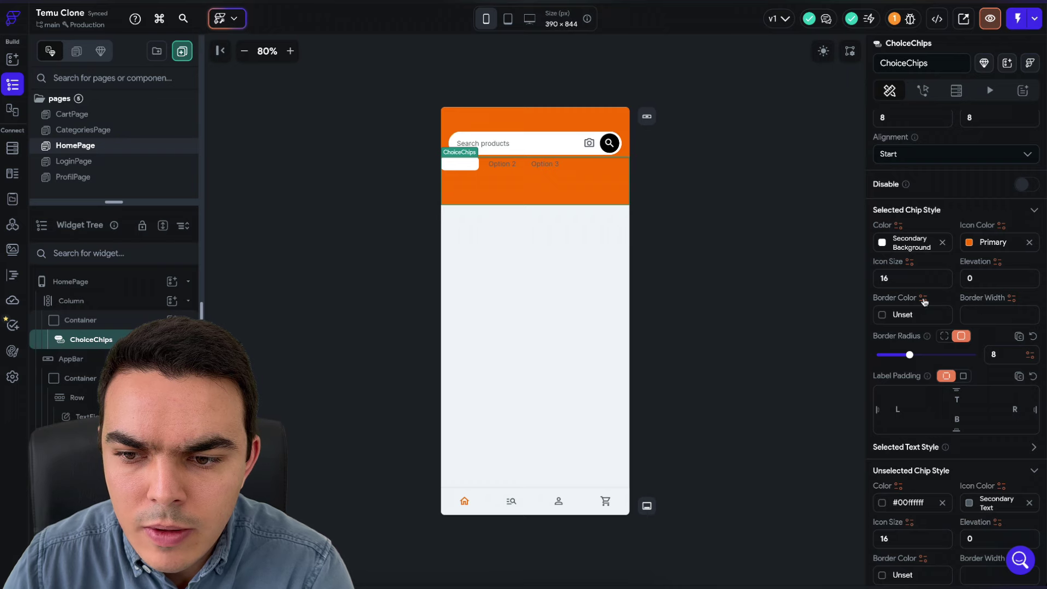
click(811, 227)
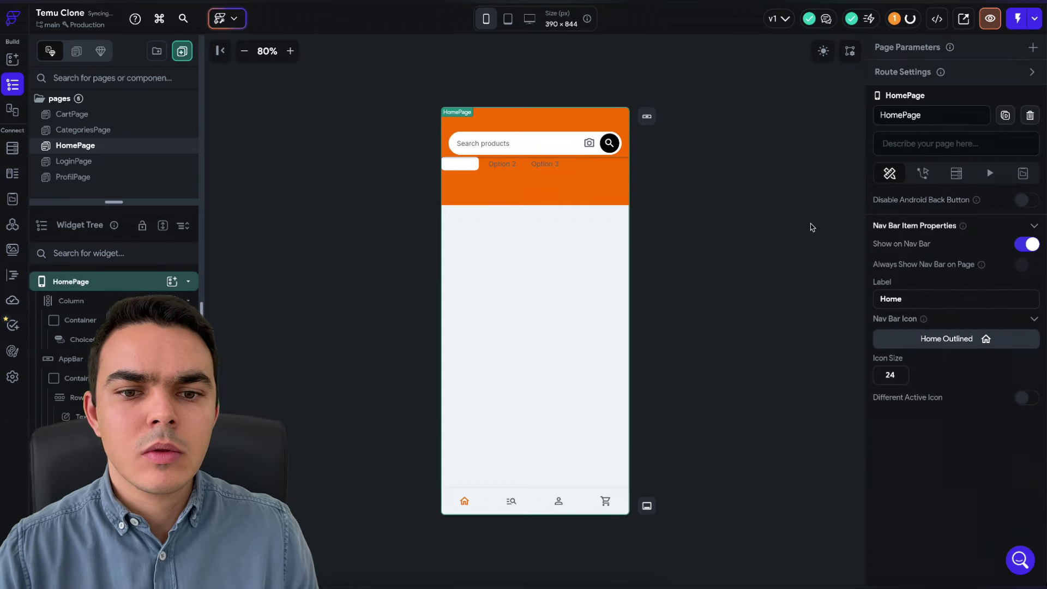
click(508, 174)
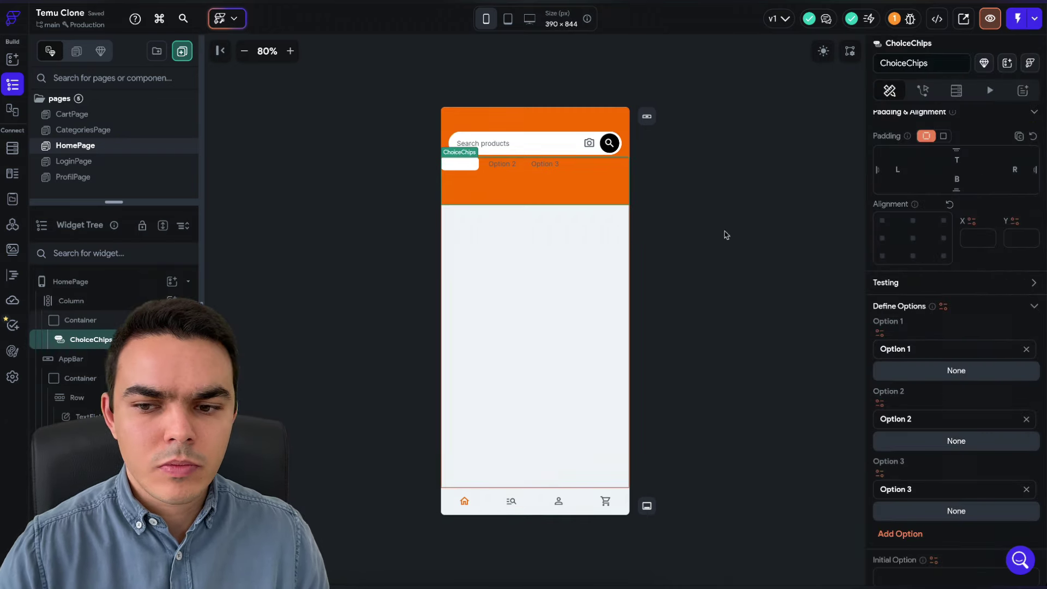
scroll(899, 339, down, 5)
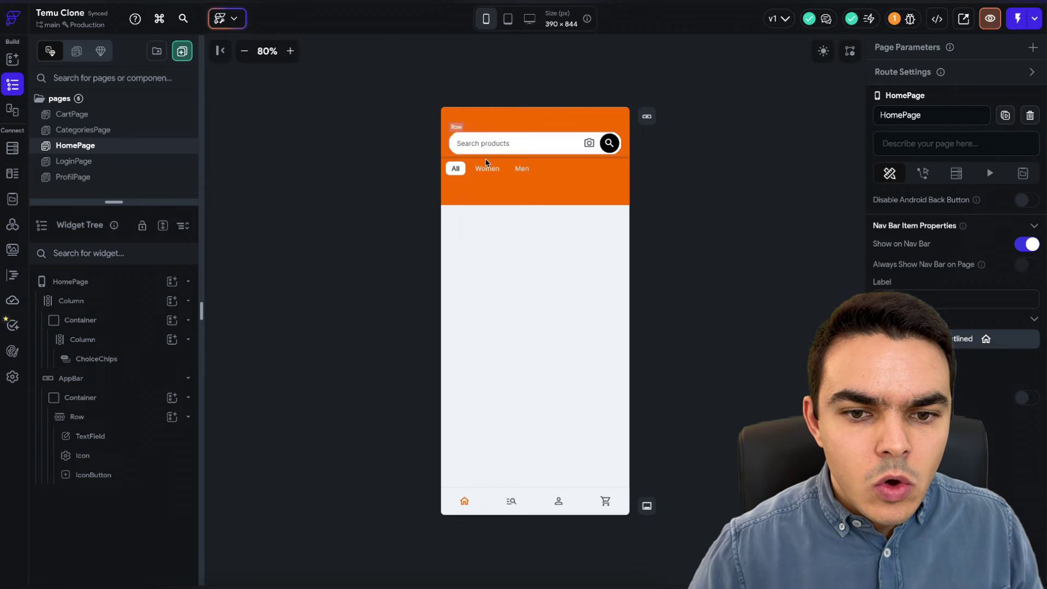
- Add a full-width, 110 px tall Image widget under the chips
click(172, 339)
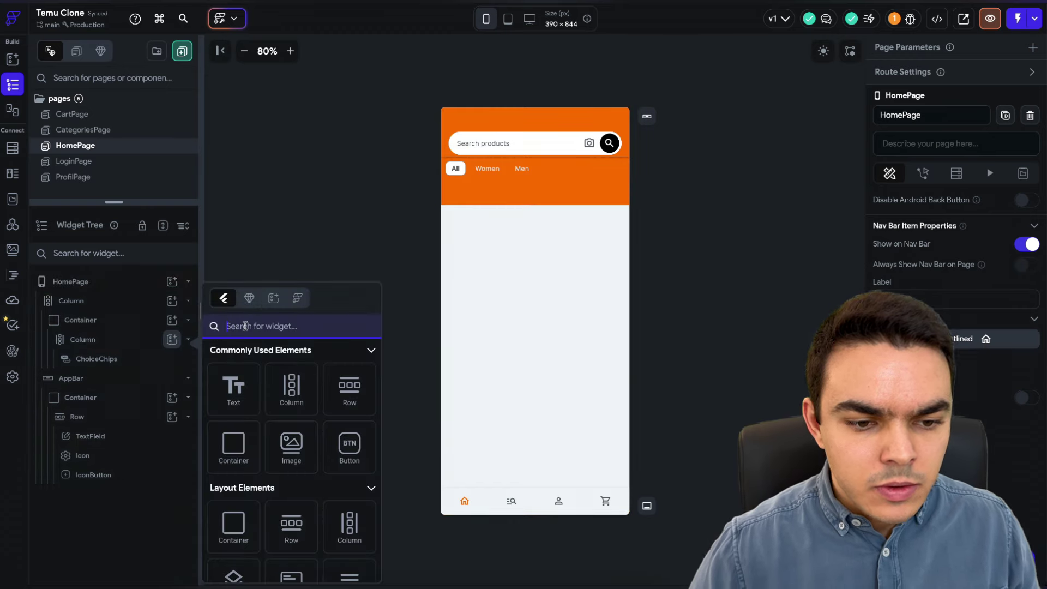
text(image)
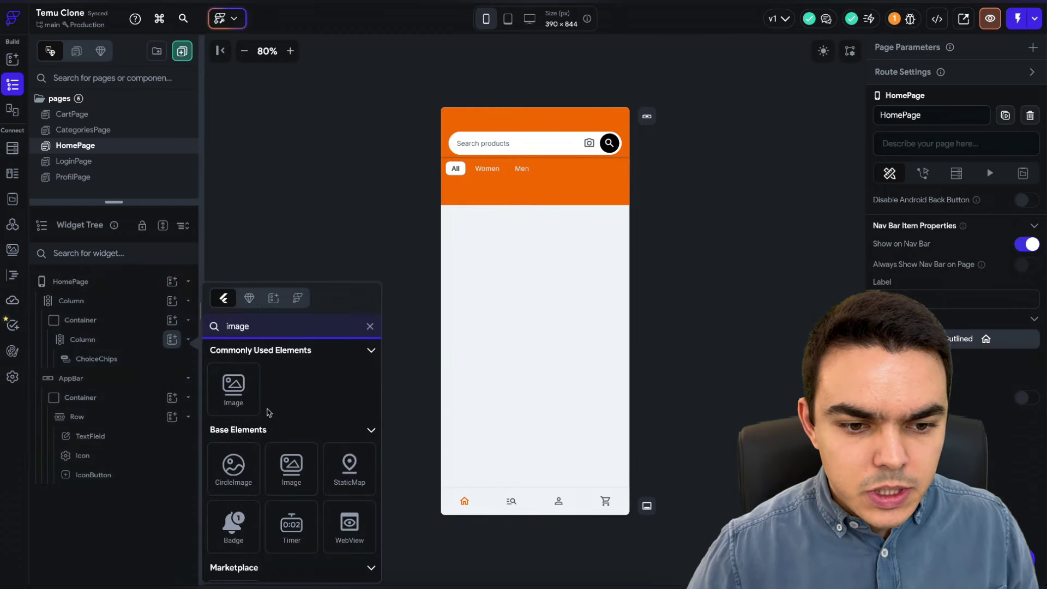
click(247, 400)
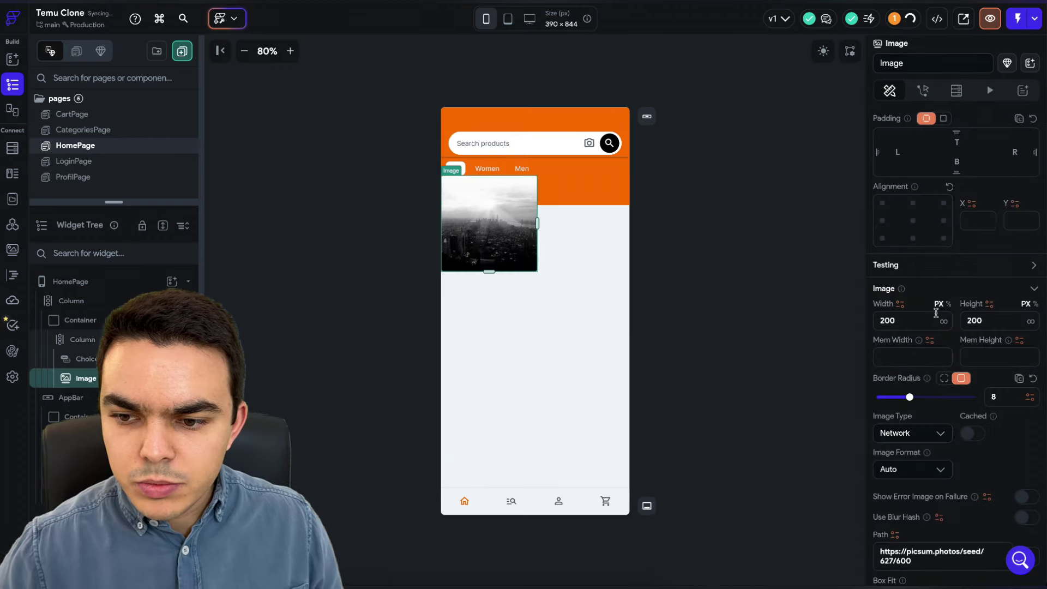
click(944, 321)
click(989, 321)
key(BackSpace)
key(BackSpace)
key(BackSpace)
text(110)
key(Return)
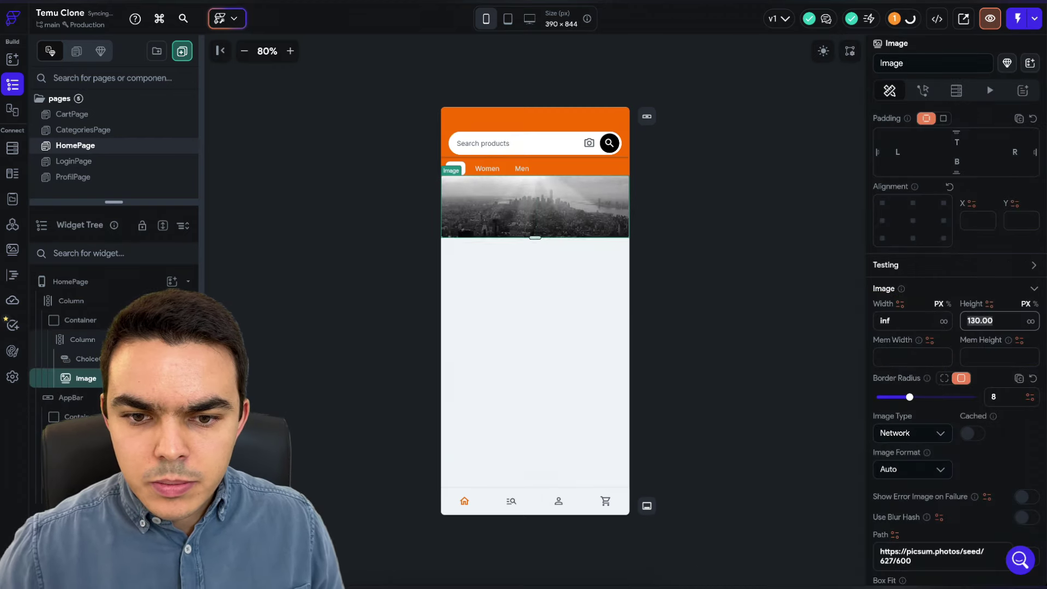
- Paste the BIG SALE banner URL into the image's Path
scroll(912, 499, down, 1)
click(912, 493)
key(ctrl+a)
key(ctrl+v)
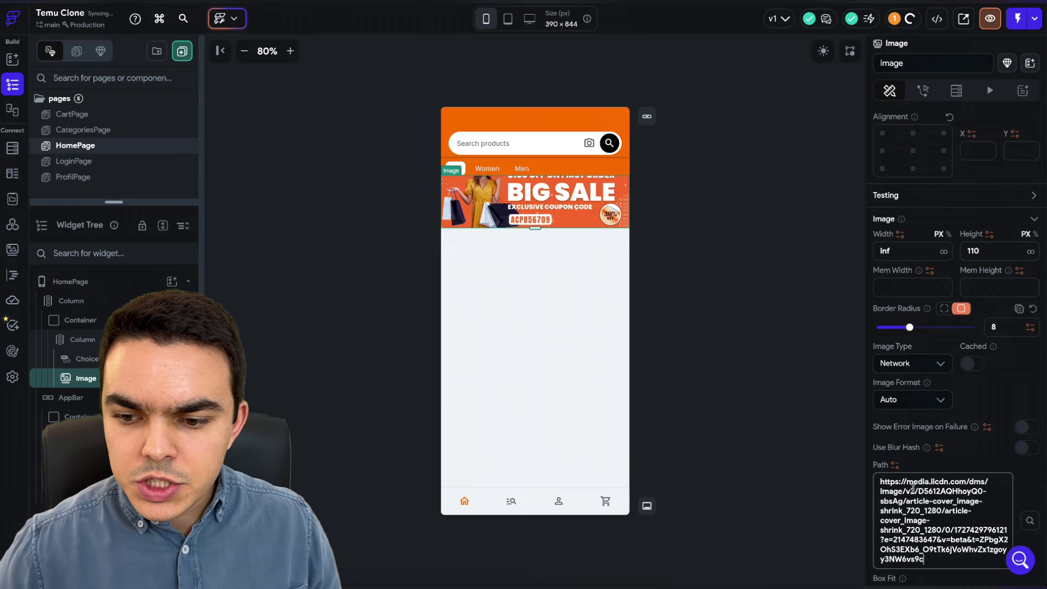
click(786, 266)
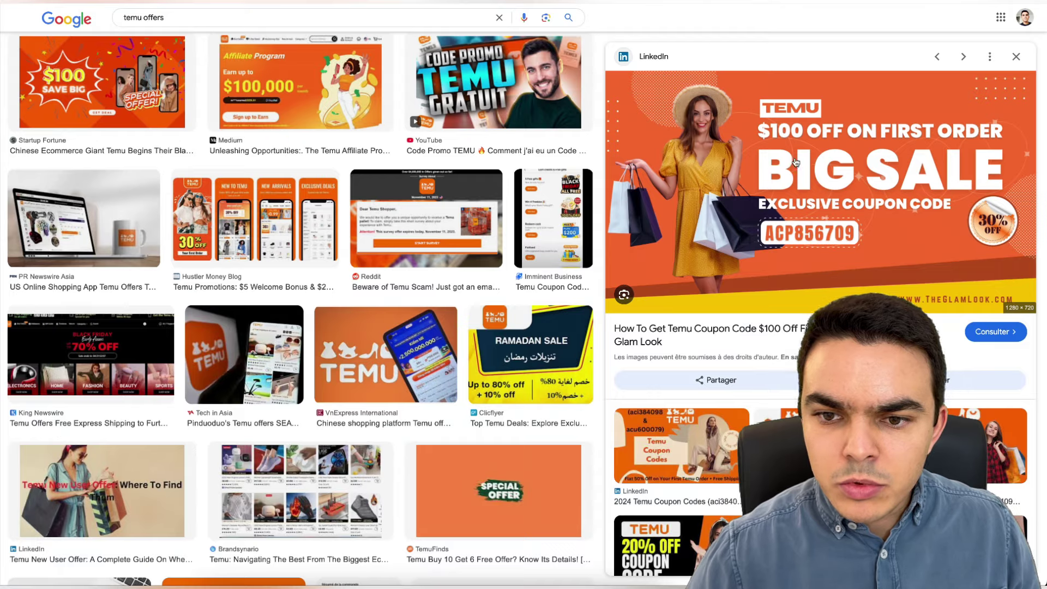
scroll(526, 235, down, 15)
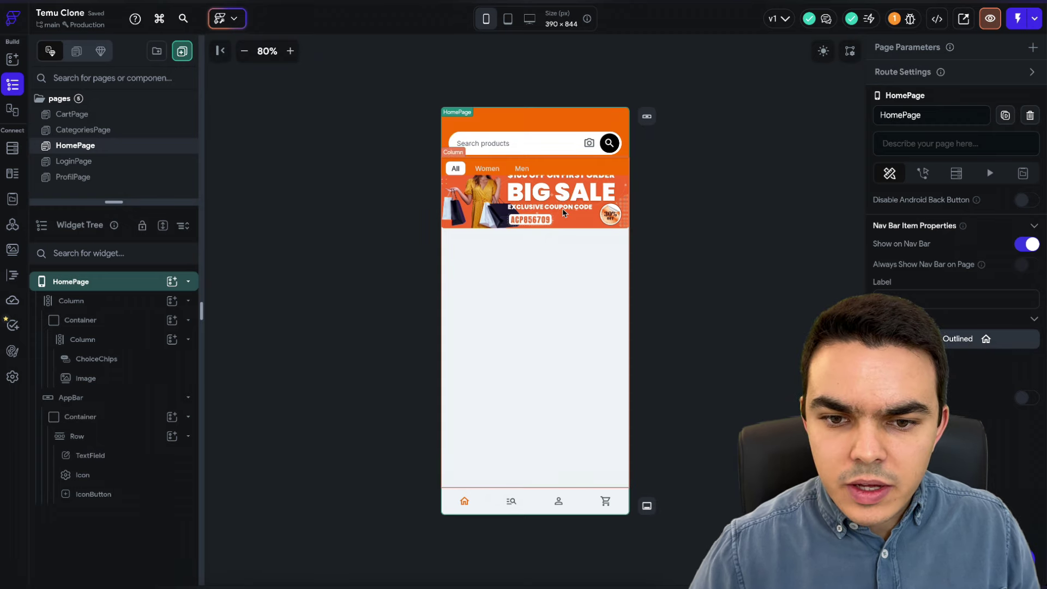
click(564, 212)
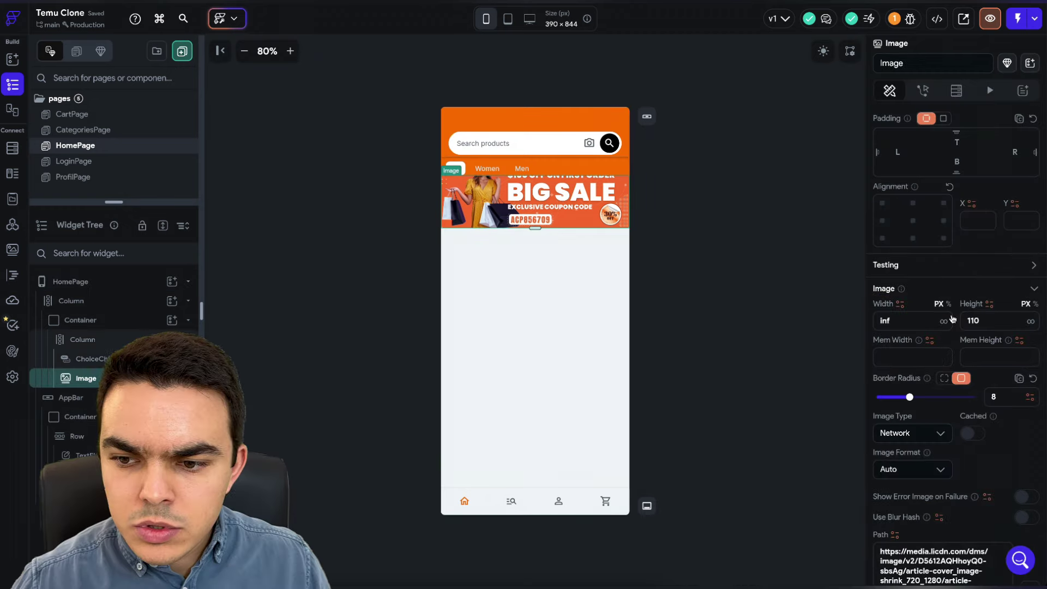
- Clear the banner image's fixed height so it shows at natural size
key(BackSpace)
key(BackSpace)
key(BackSpace)
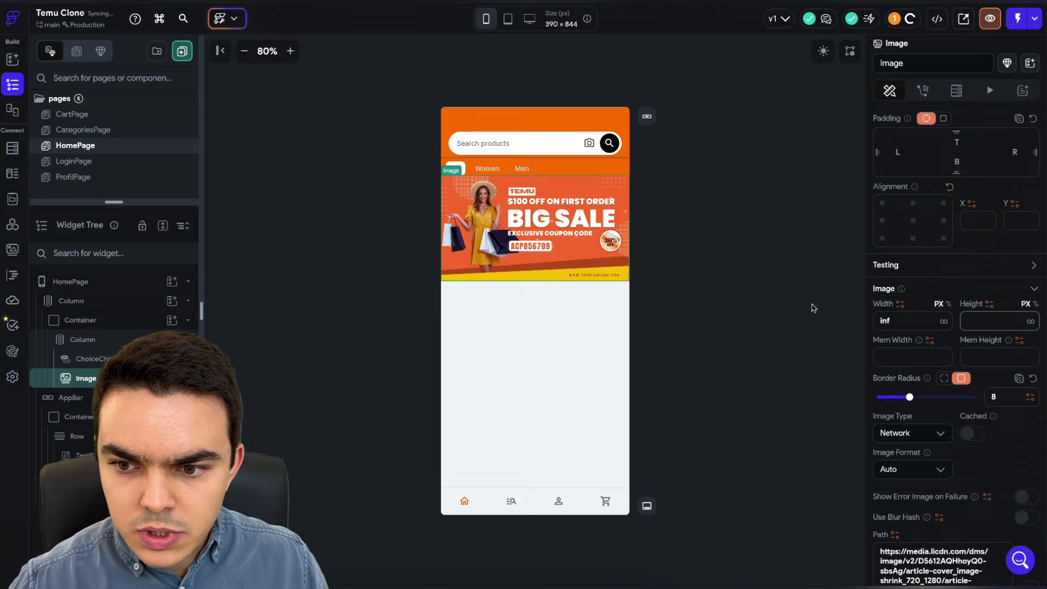
click(789, 300)
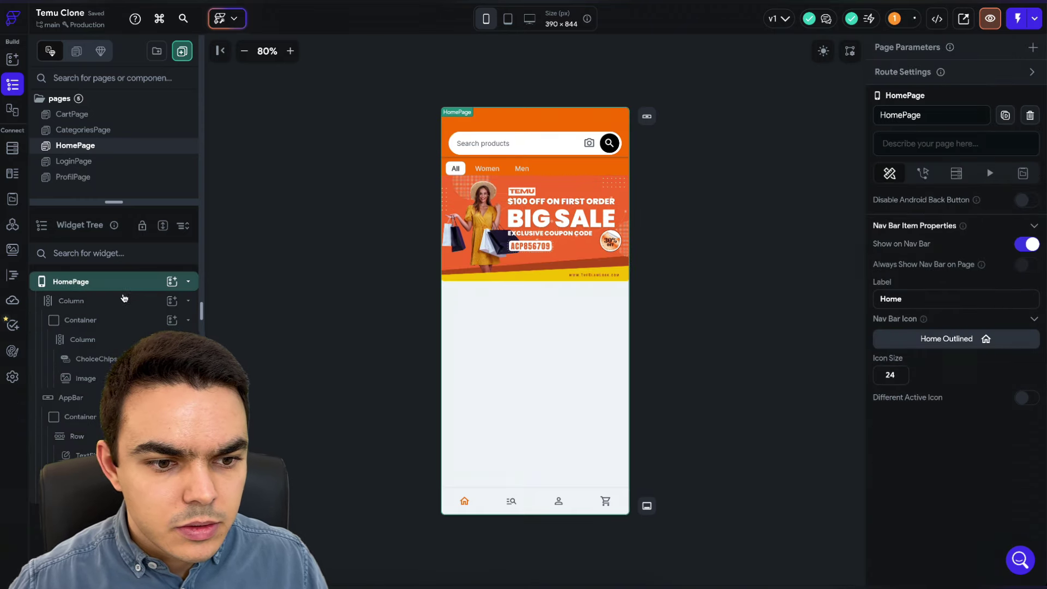
click(129, 320)
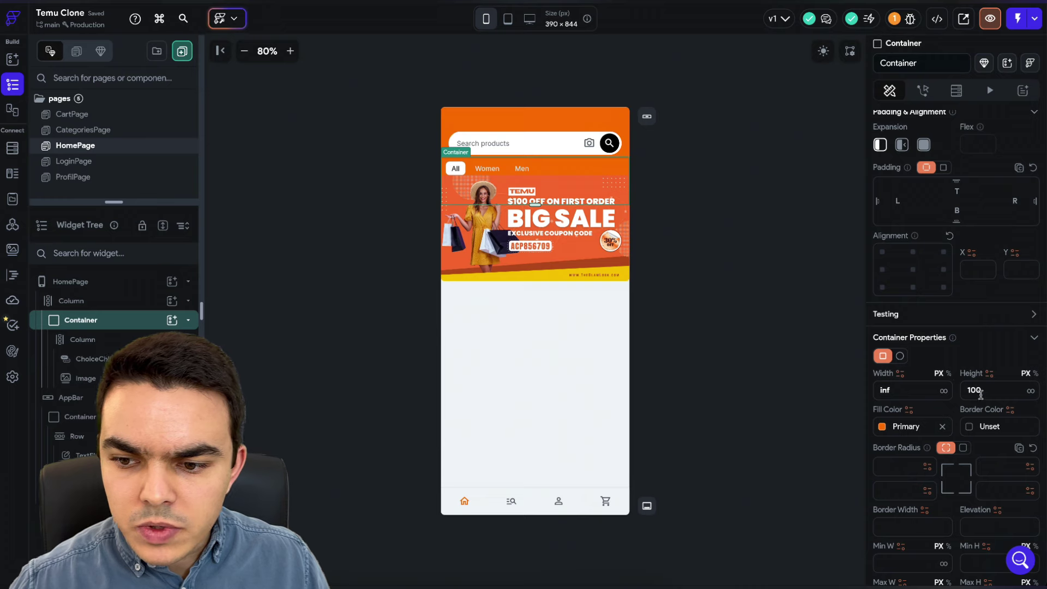
click(785, 261)
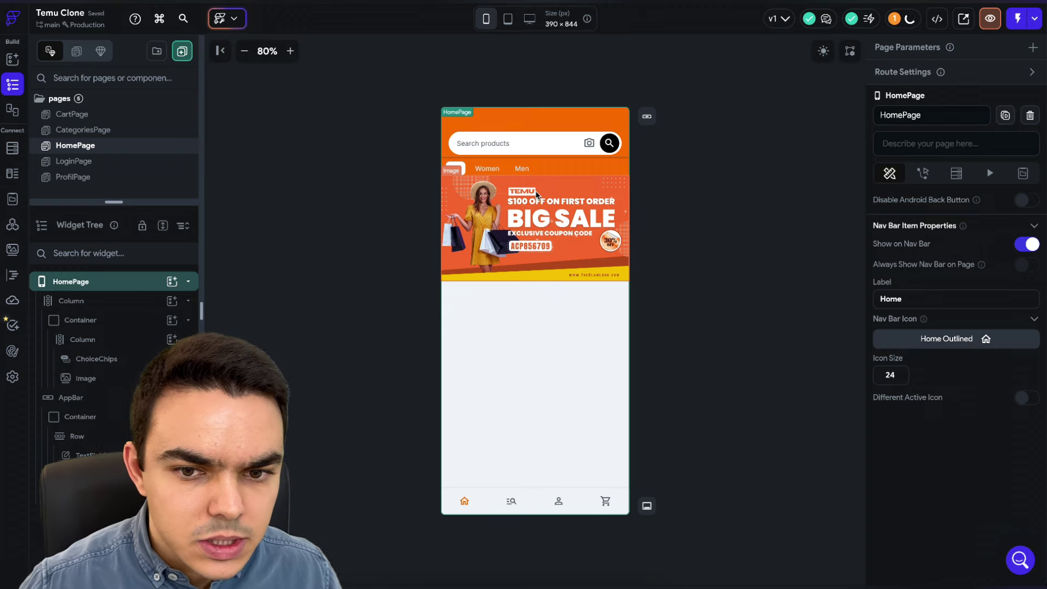
- Give the category chips 10 px bottom padding
click(499, 168)
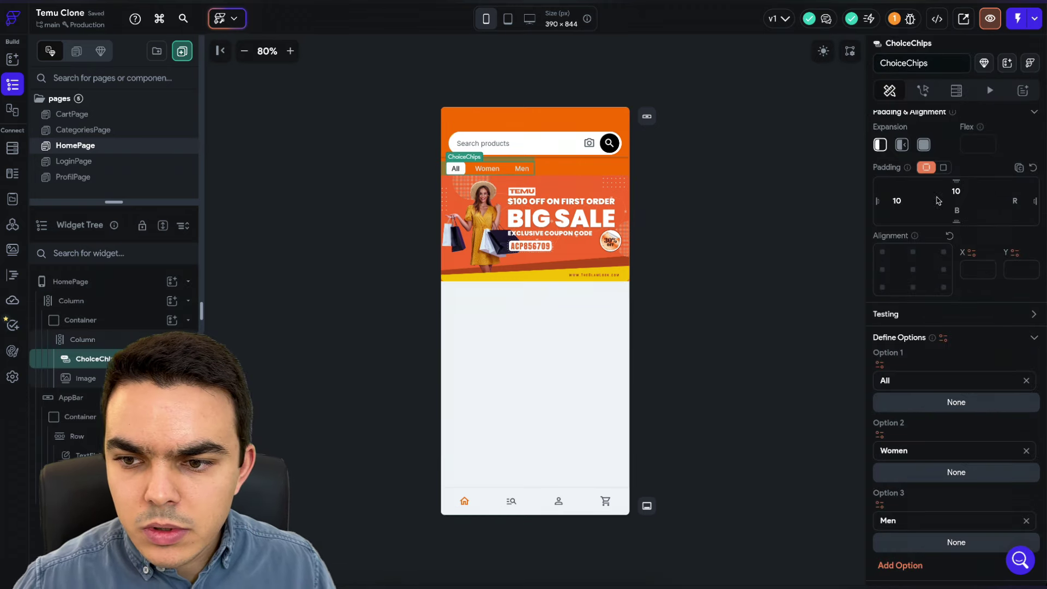
text(10)
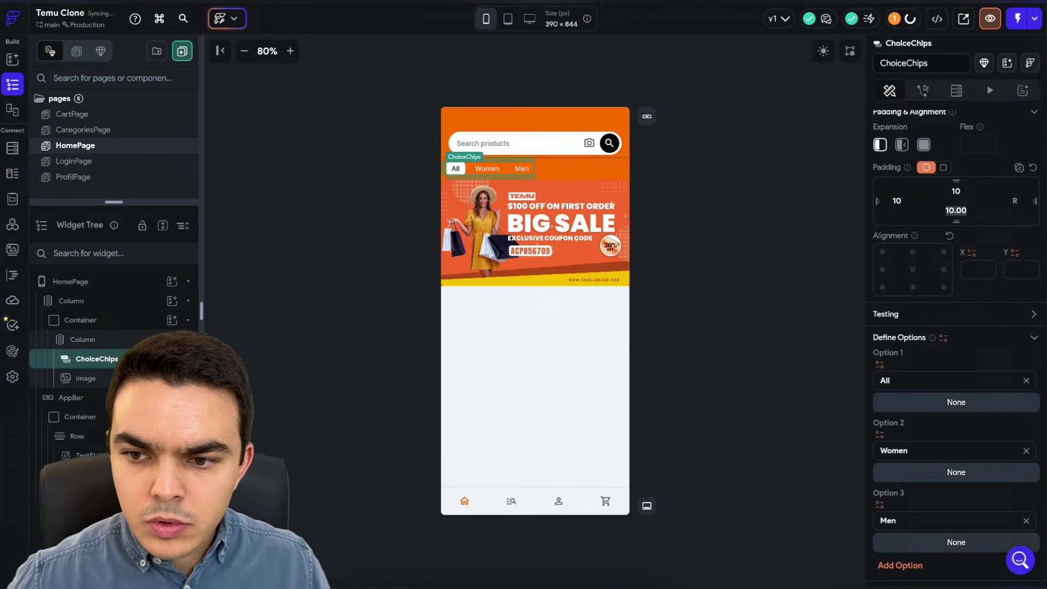
click(798, 189)
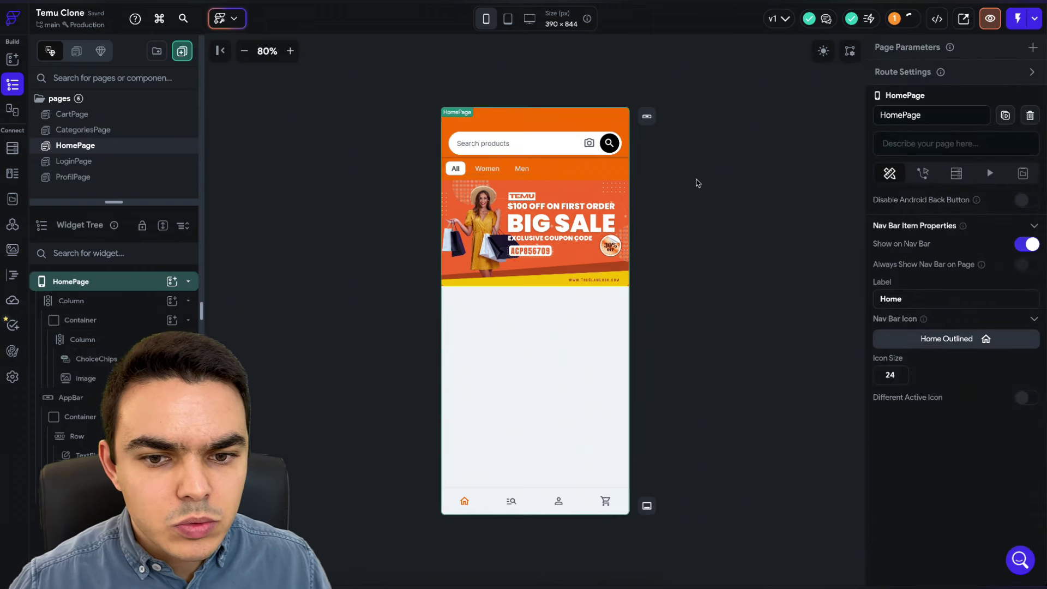
key(alt+Tab)
scroll(911, 249, down, 10)
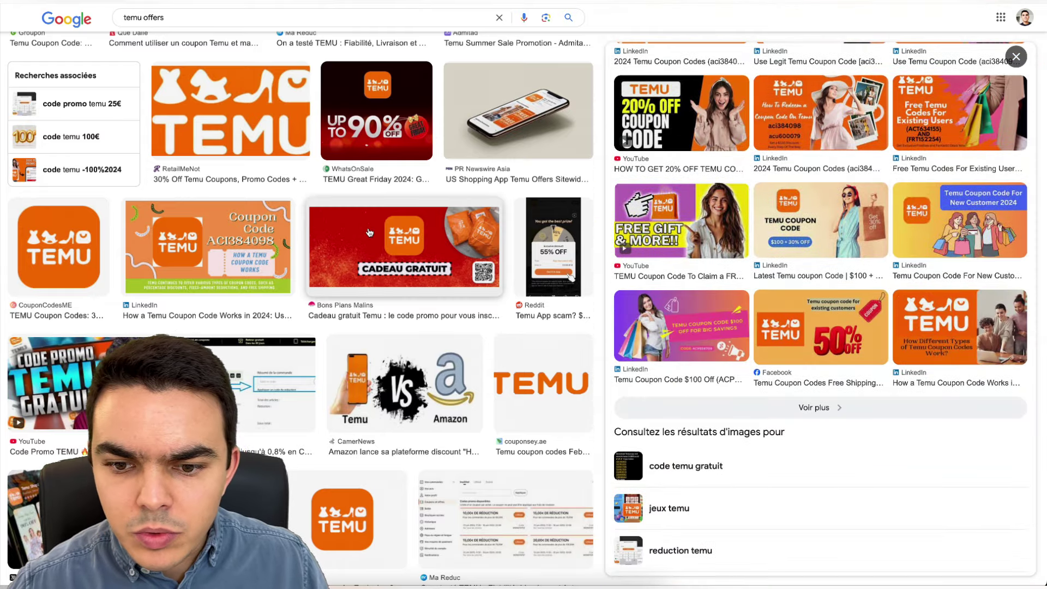
scroll(370, 231, down, 7)
click(682, 327)
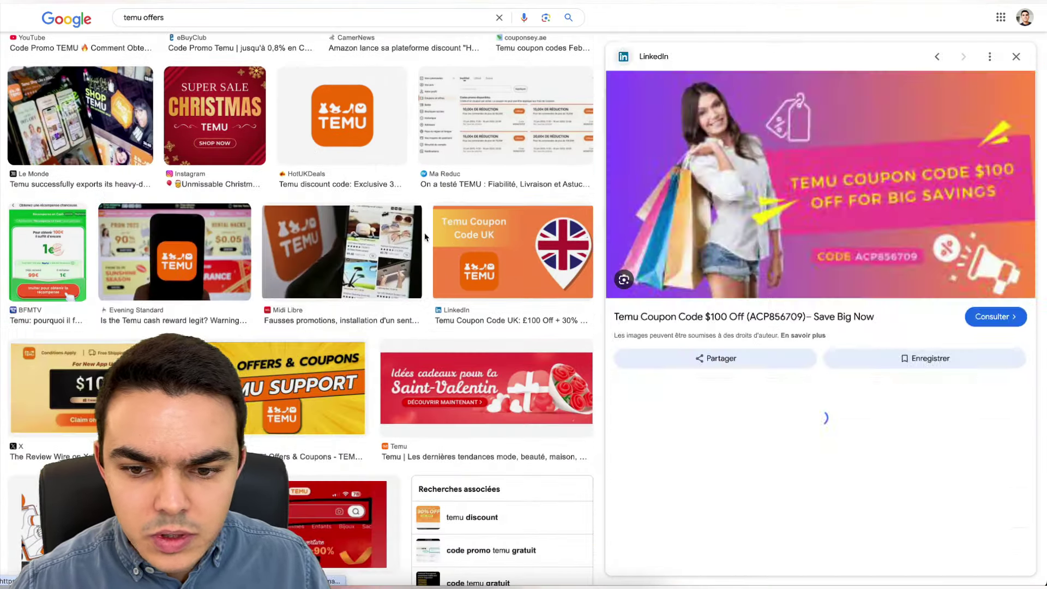
scroll(539, 239, down, 5)
scroll(819, 273, down, 6)
scroll(539, 239, down, 10)
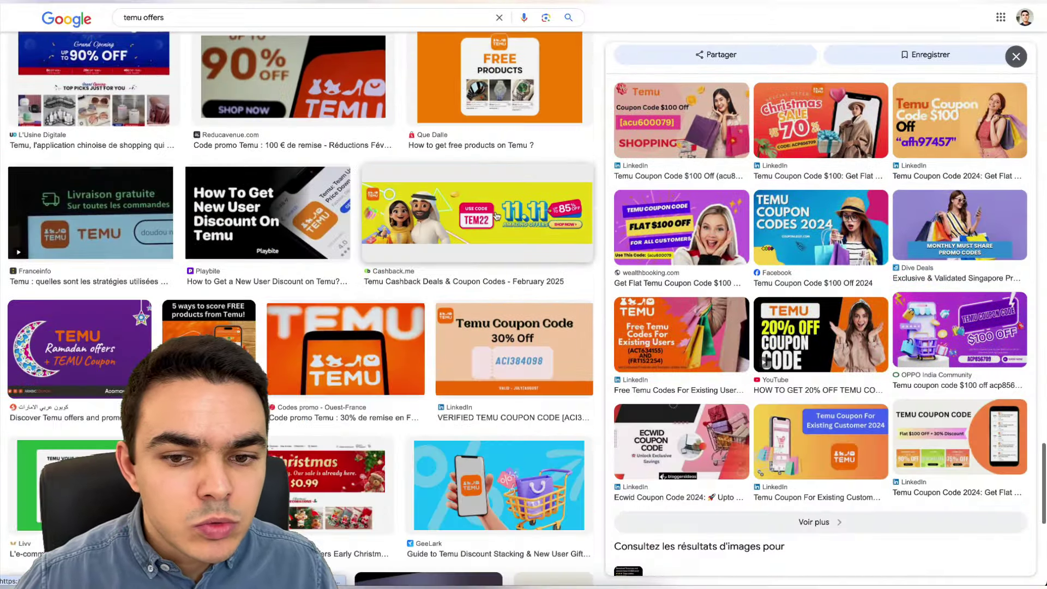
click(496, 217)
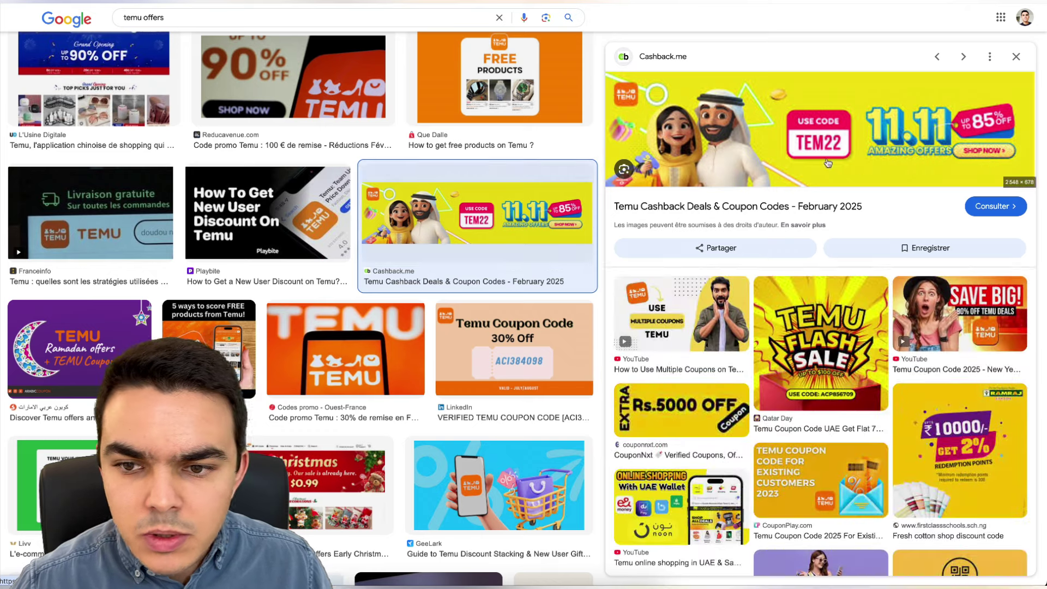
scroll(787, 224, down, 6)
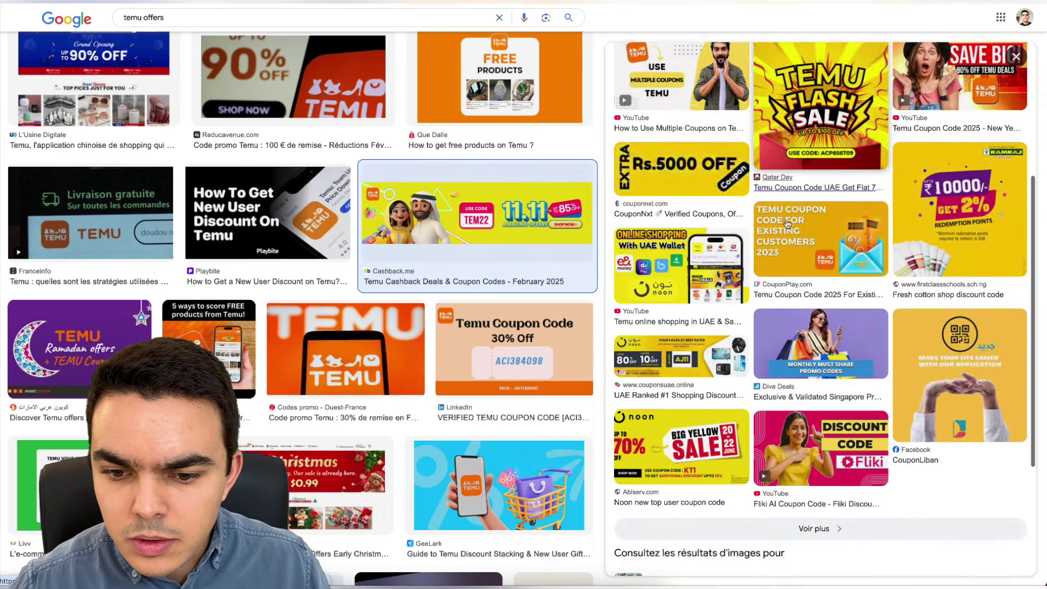
scroll(324, 213, down, 12)
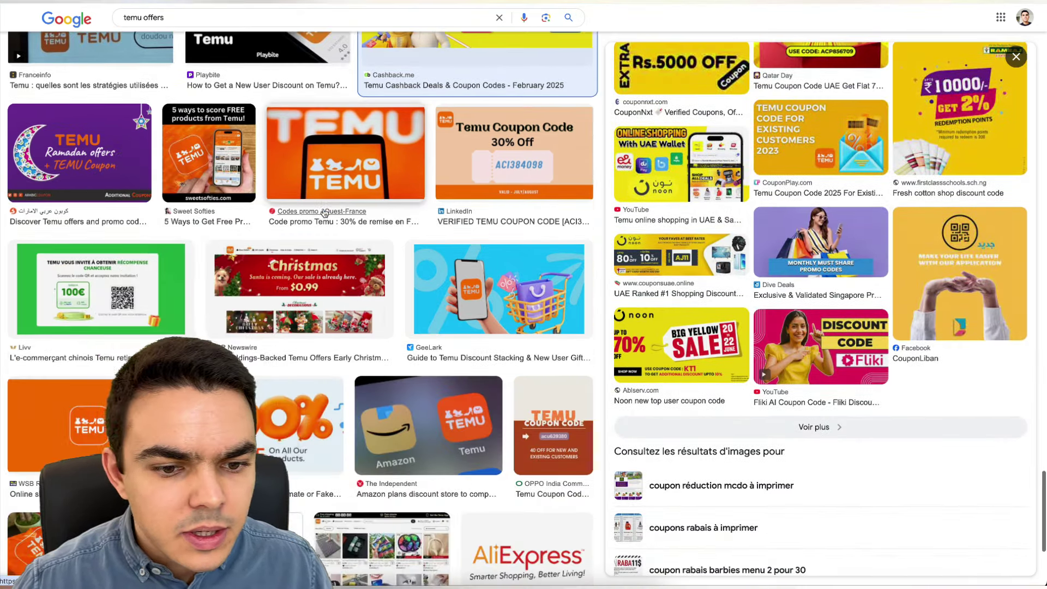
scroll(324, 214, down, 2)
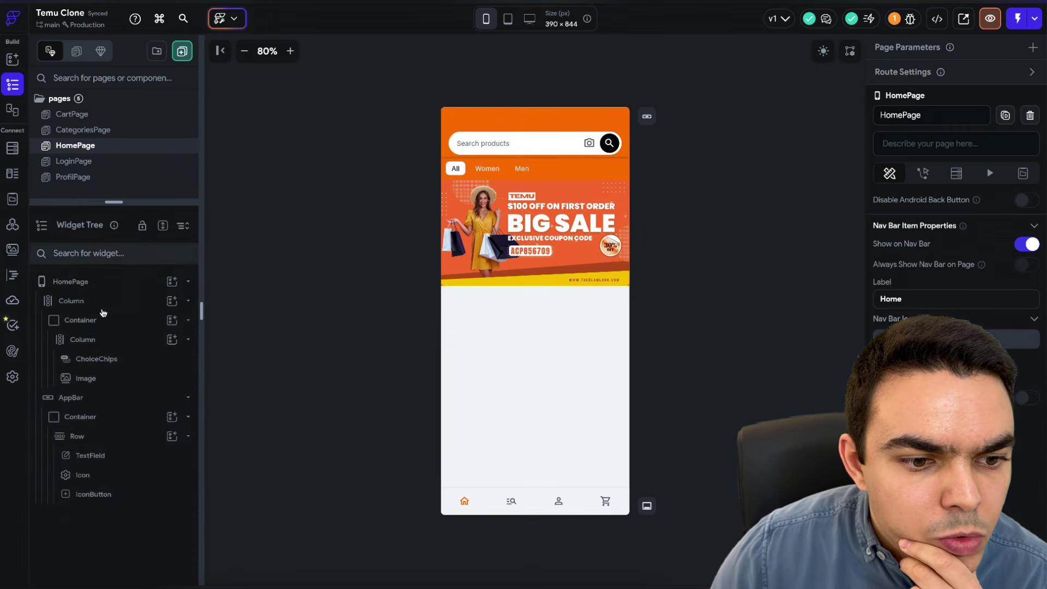
- Add a full-width Container to the outer Column below the orange header
click(105, 328)
click(106, 328)
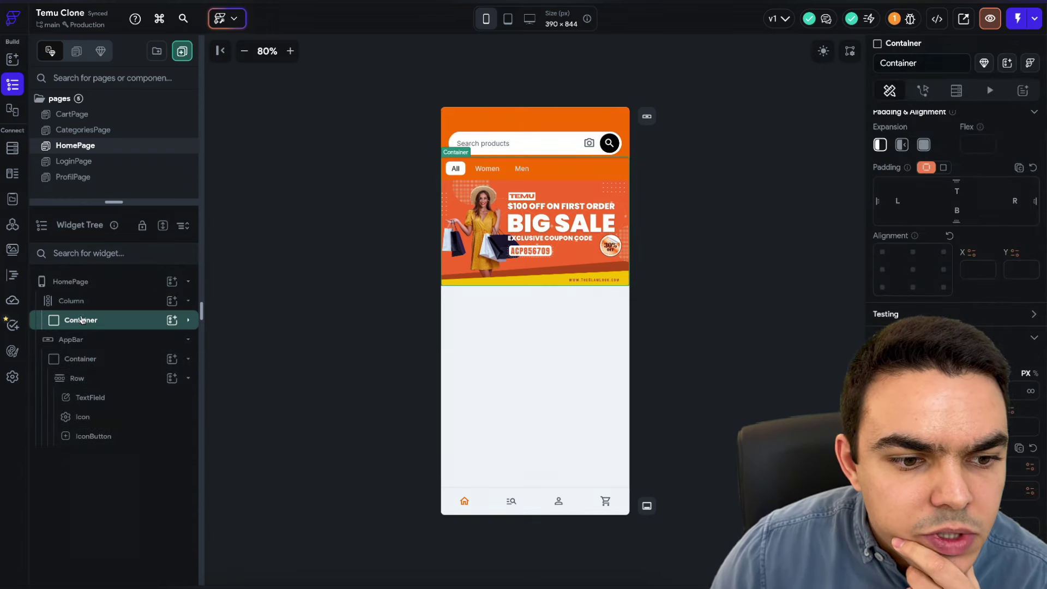
click(94, 339)
click(96, 338)
click(99, 325)
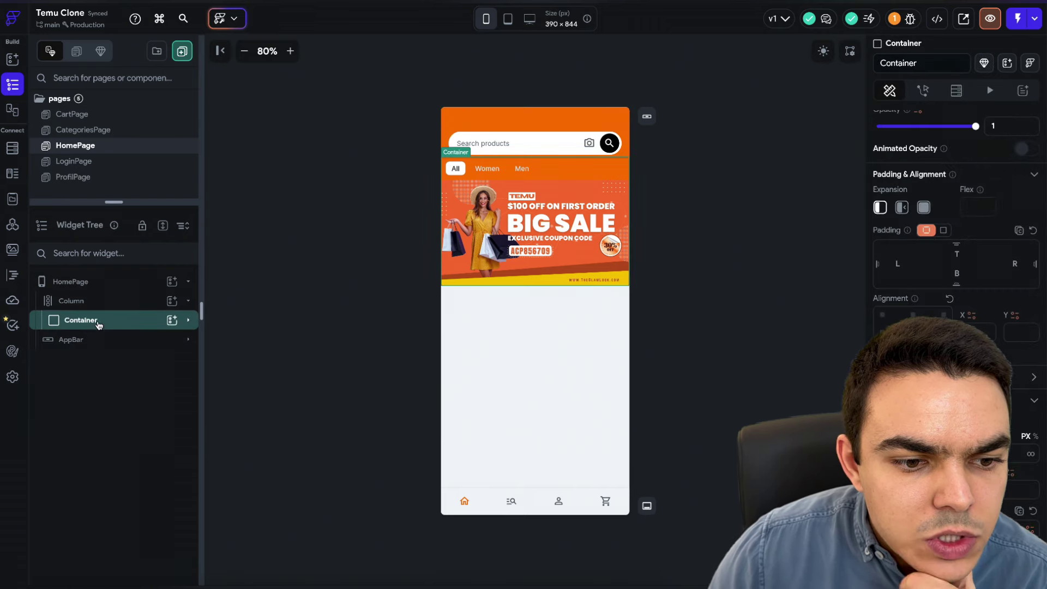
click(104, 326)
click(85, 343)
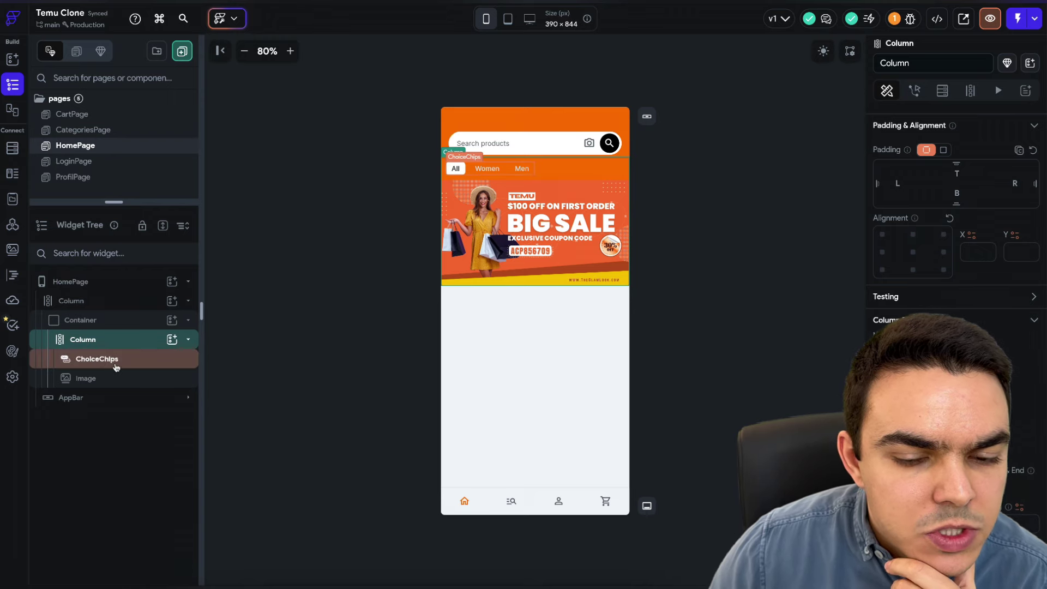
click(172, 302)
click(234, 424)
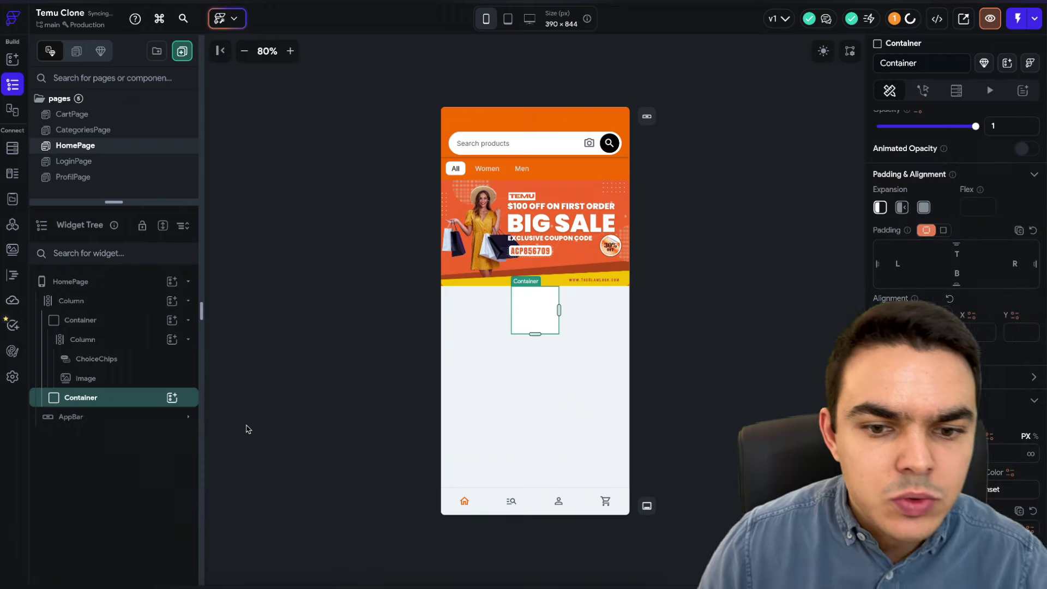
click(943, 454)
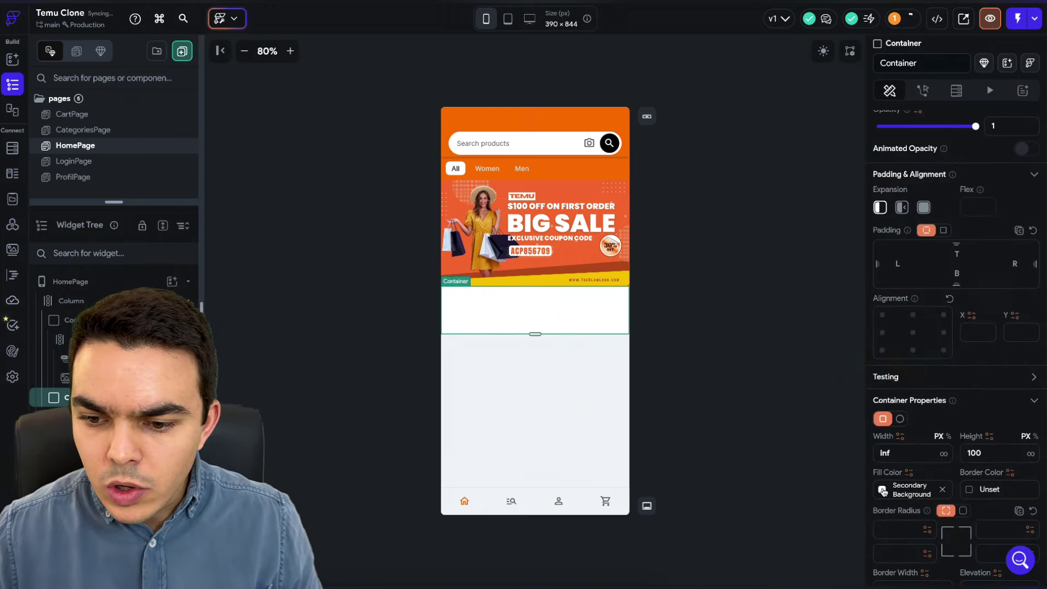
click(882, 489)
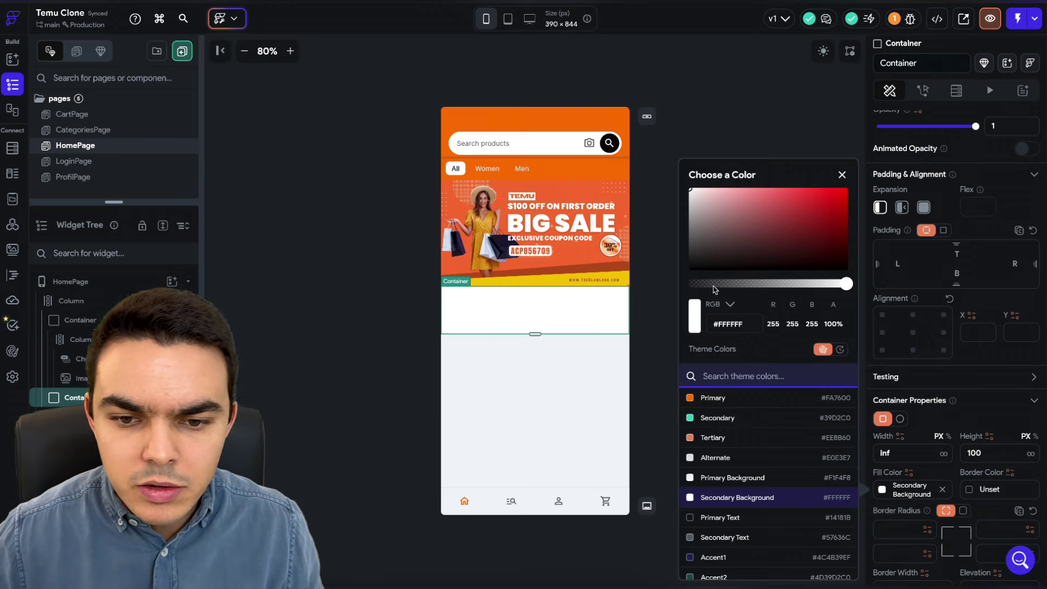
- Insert a Row in the white strip and a small Container inside that Row
click(768, 140)
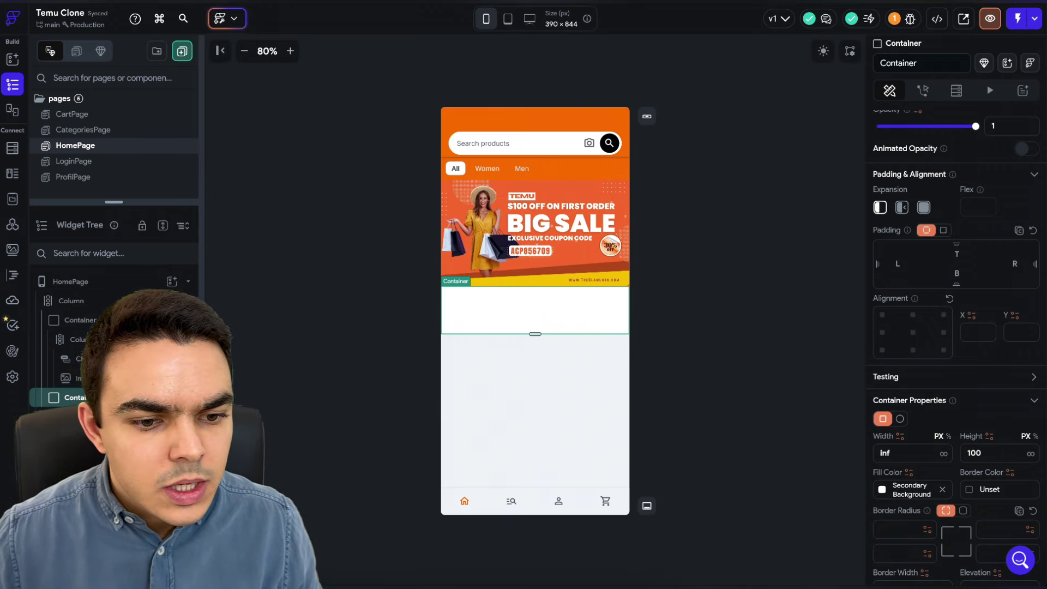
click(172, 398)
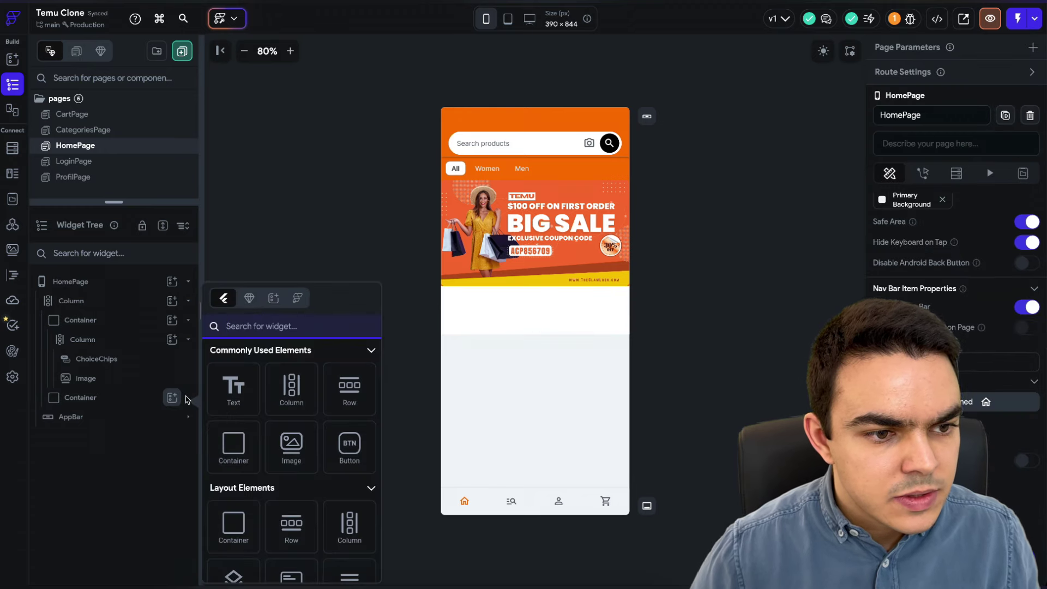
click(349, 389)
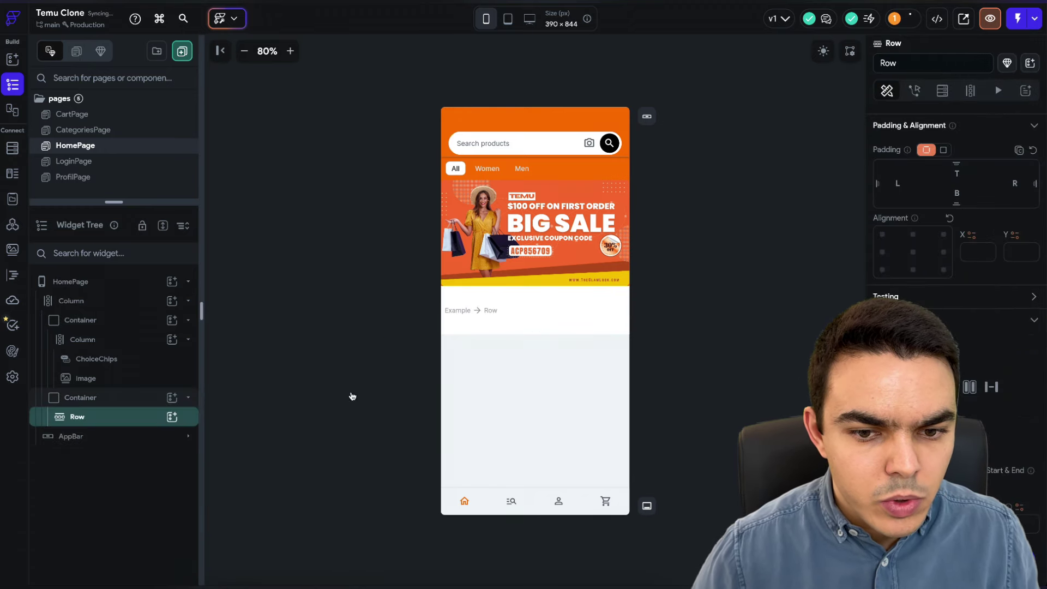
click(172, 418)
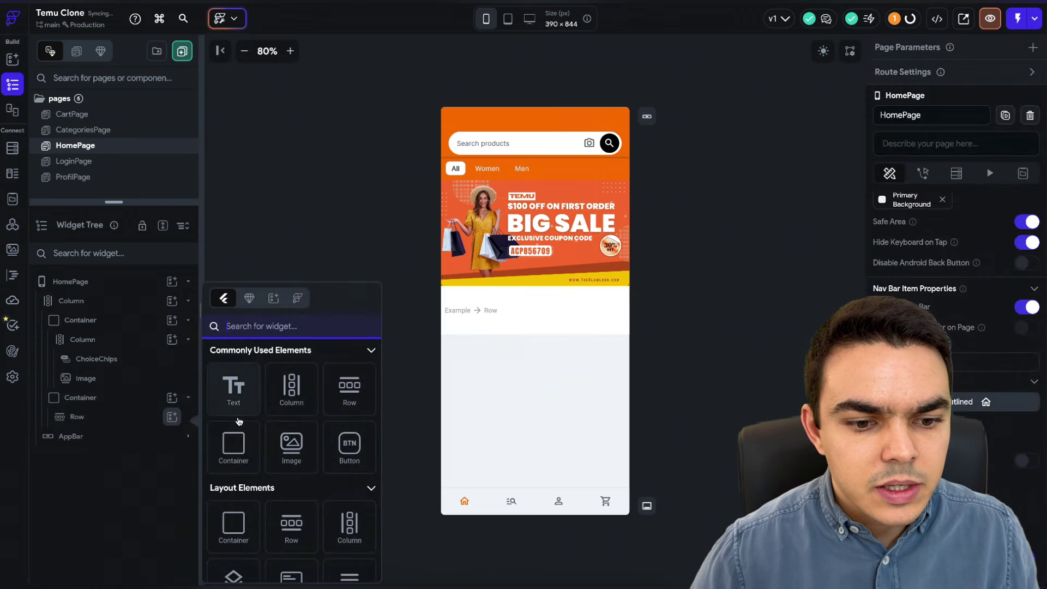
click(253, 441)
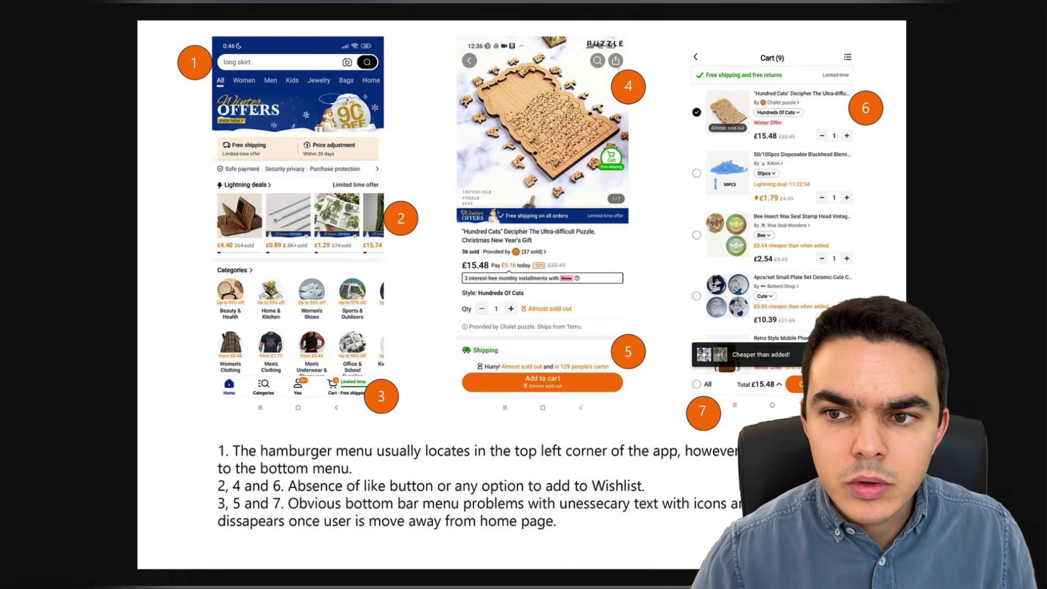
- Sample the cream #FEEFE0 from the Temu reference strip with ColorZilla's eyedropper
click(982, 9)
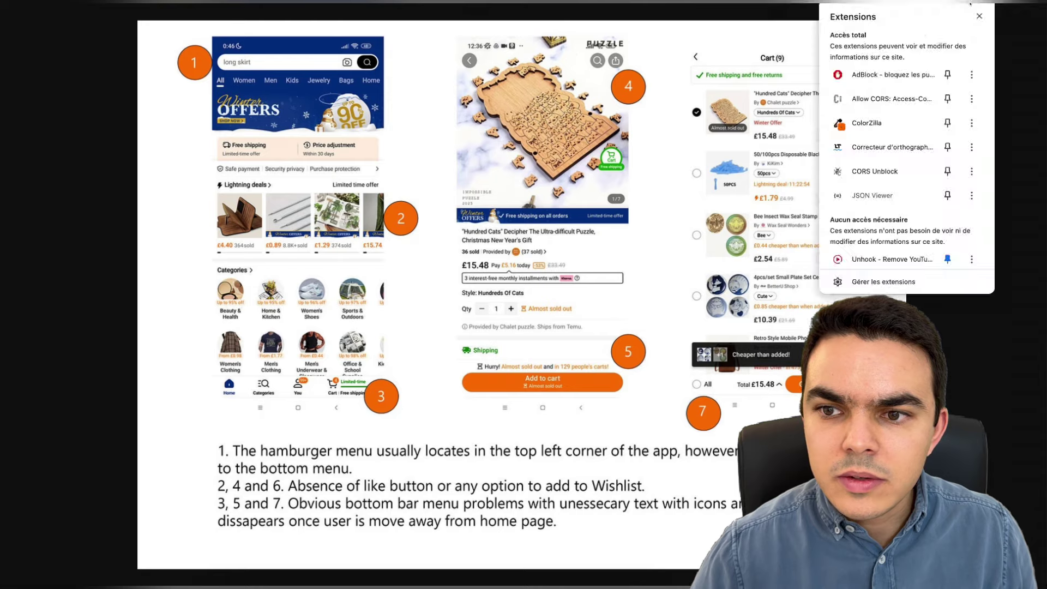
click(885, 123)
click(900, 8)
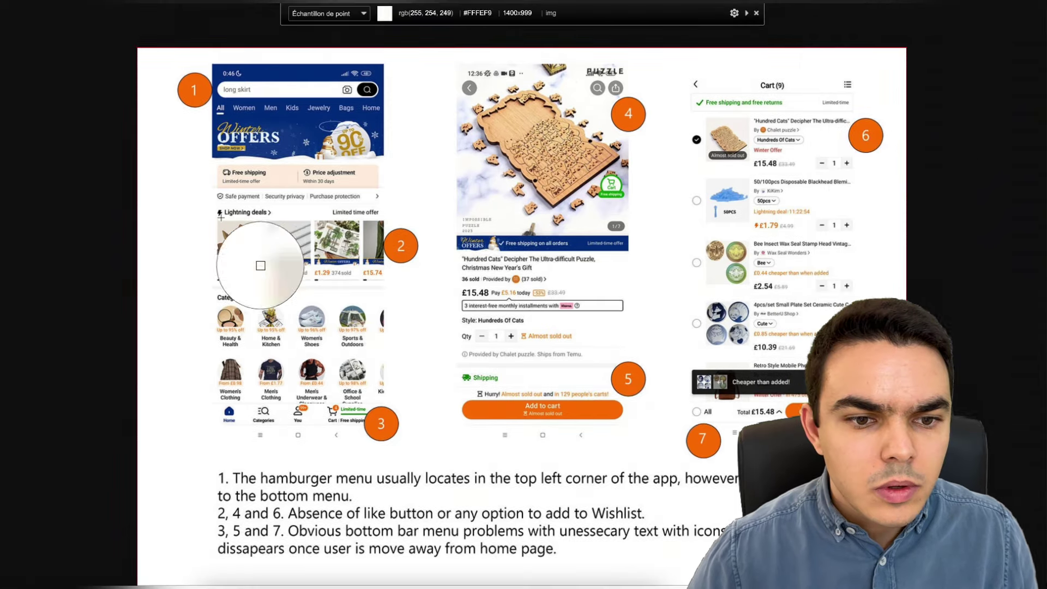
click(278, 176)
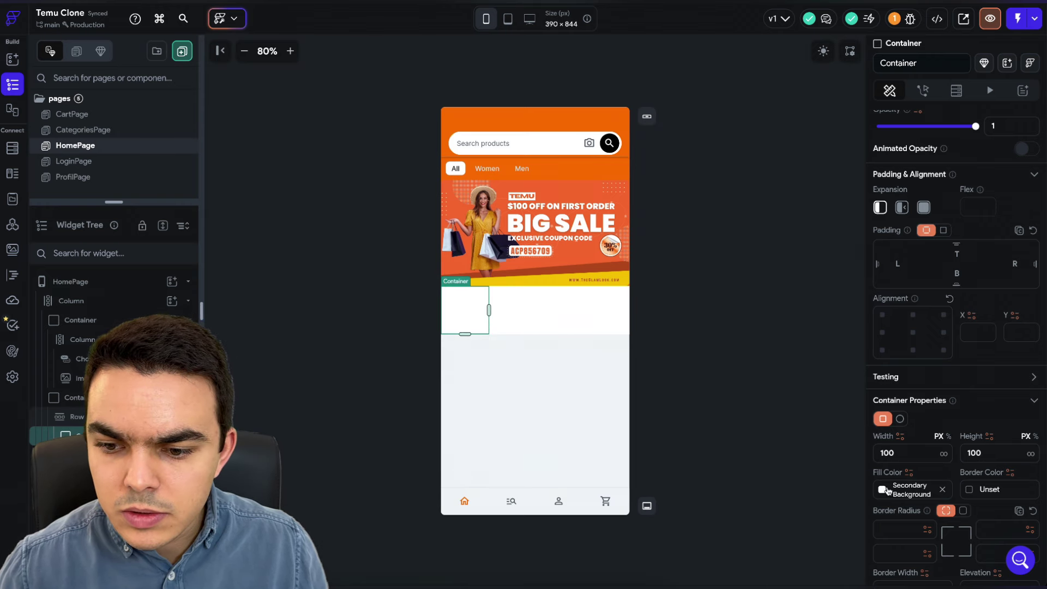
- Fill the container with the cream colour #FEEFE0
click(884, 490)
double_click(740, 323)
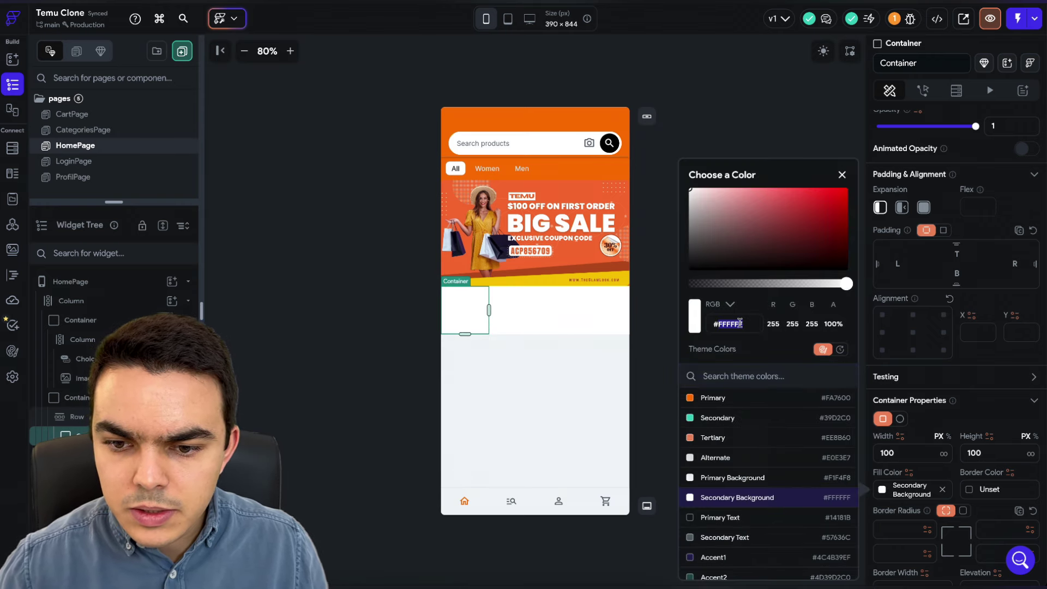
text(#FEEFE0)
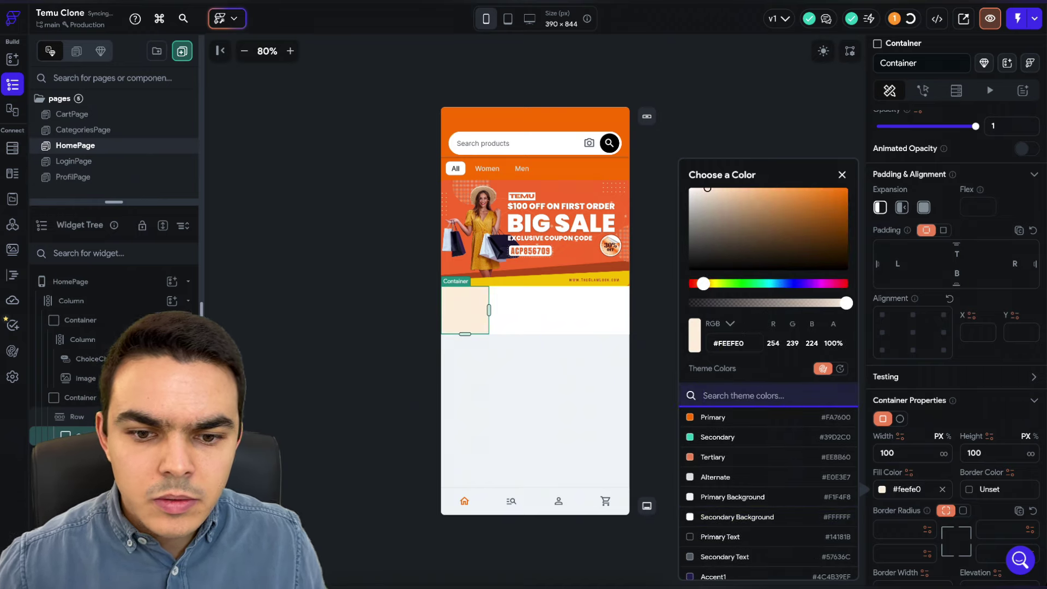
click(763, 130)
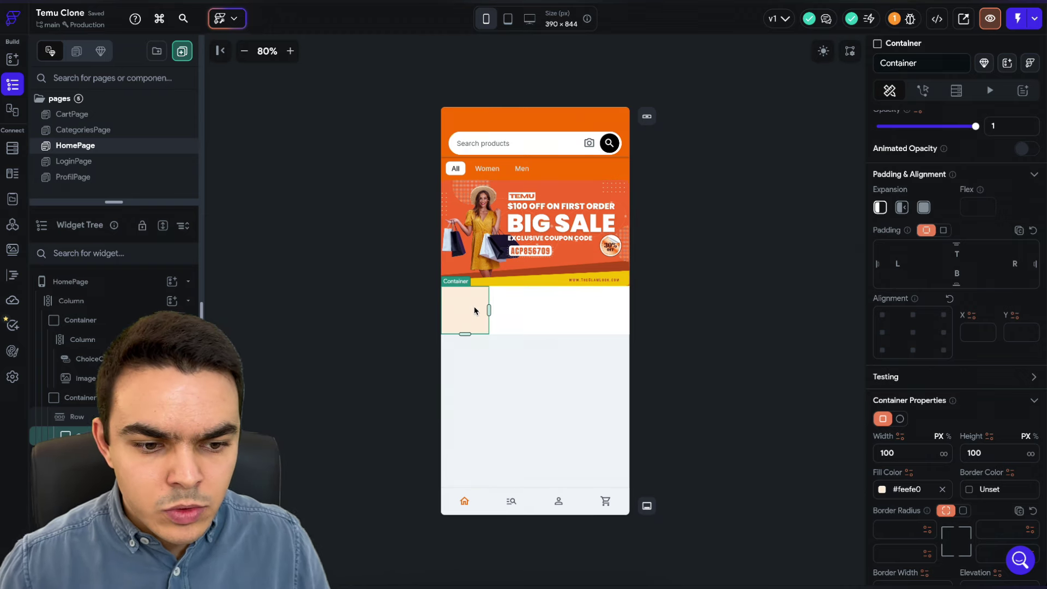
- Paste a copy of the cream container into the row and set both containers to Expanded
key(ctrl+c)
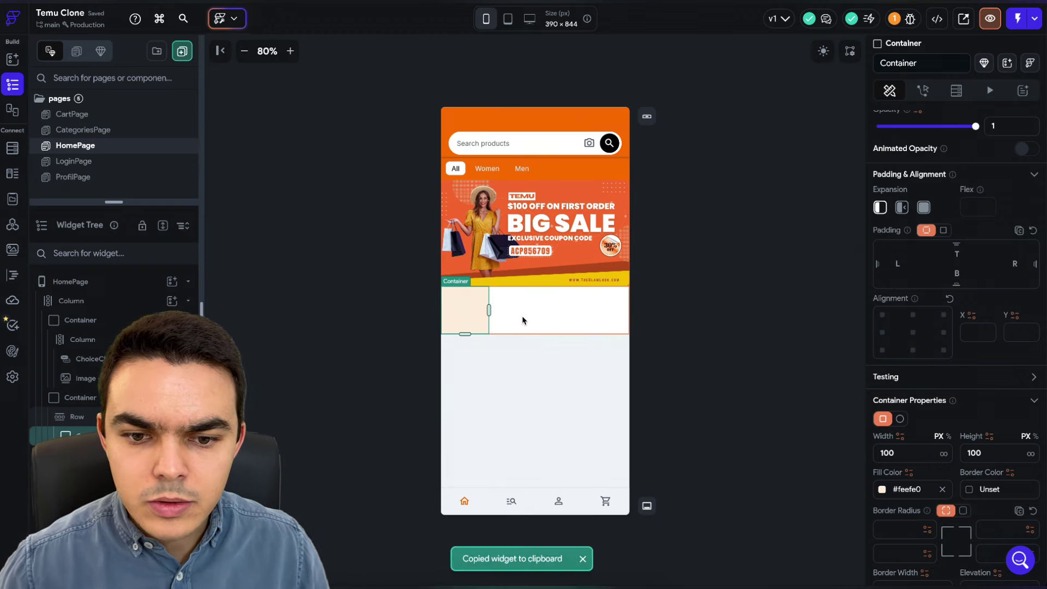
click(522, 320)
key(ctrl+v)
click(485, 318)
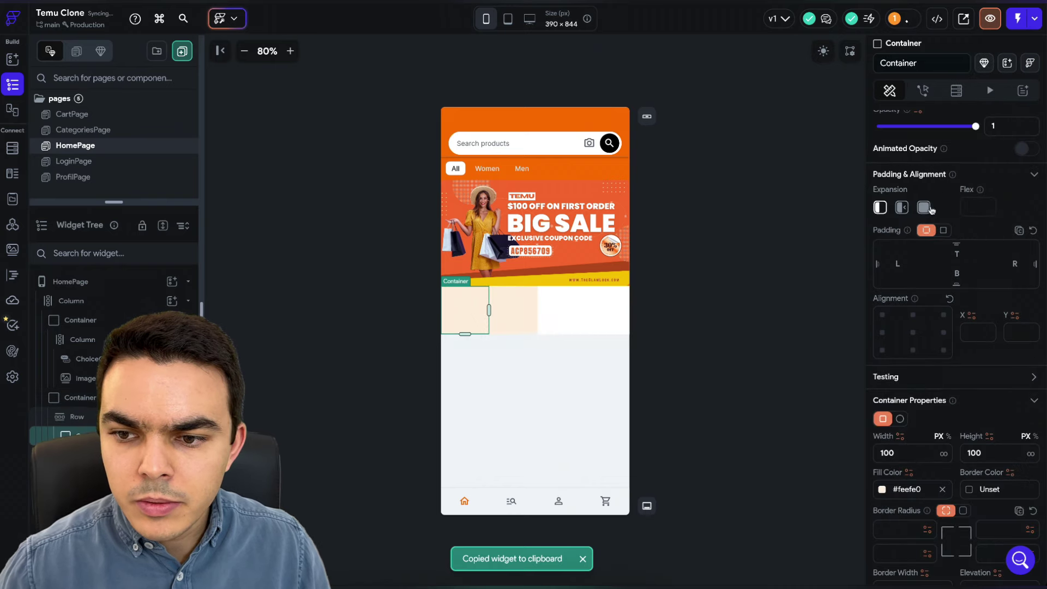
click(923, 207)
click(594, 319)
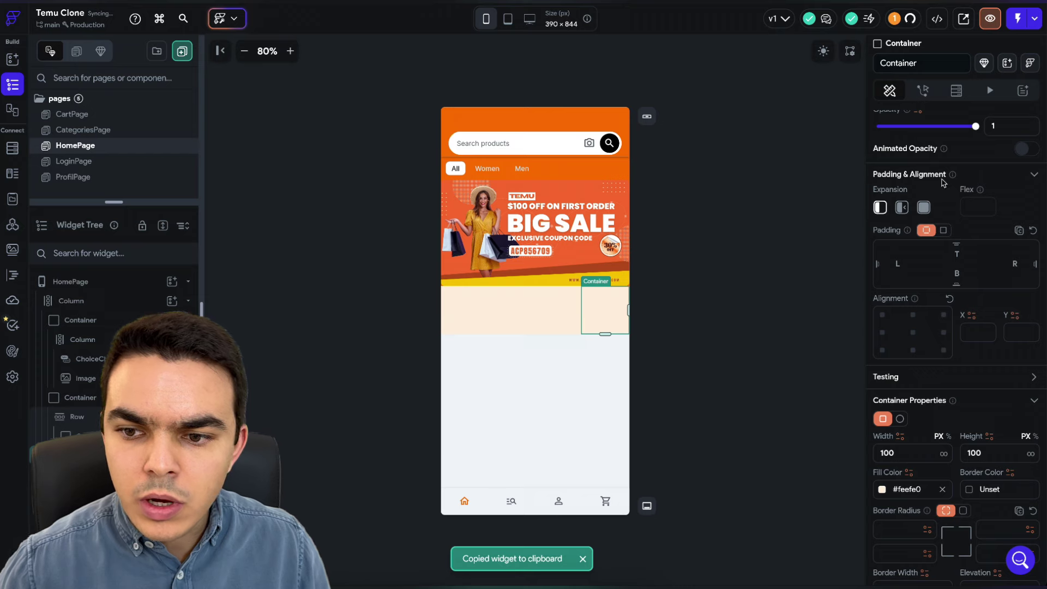
click(924, 207)
click(738, 269)
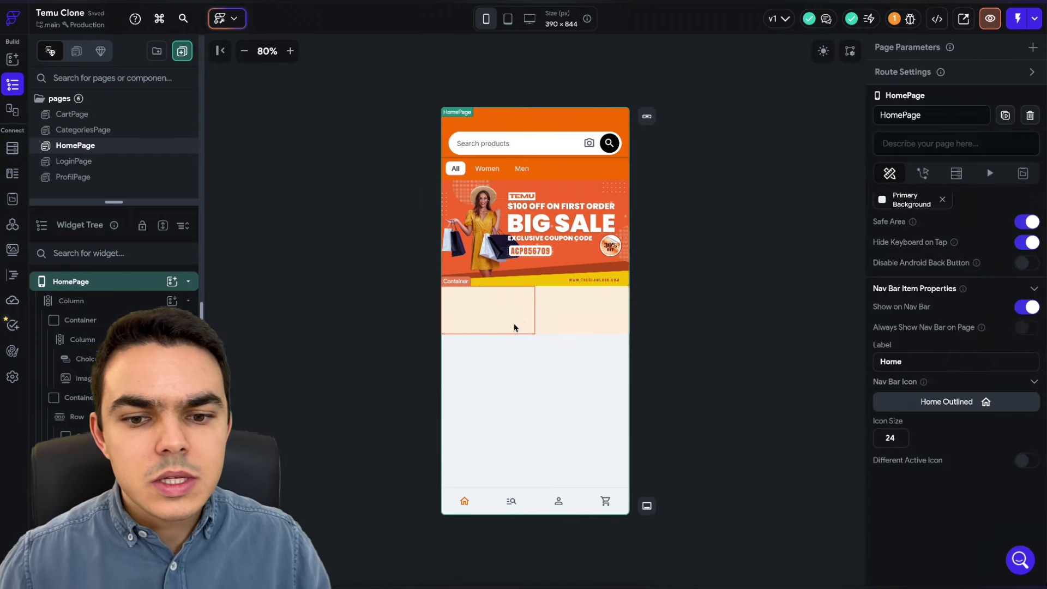
click(528, 328)
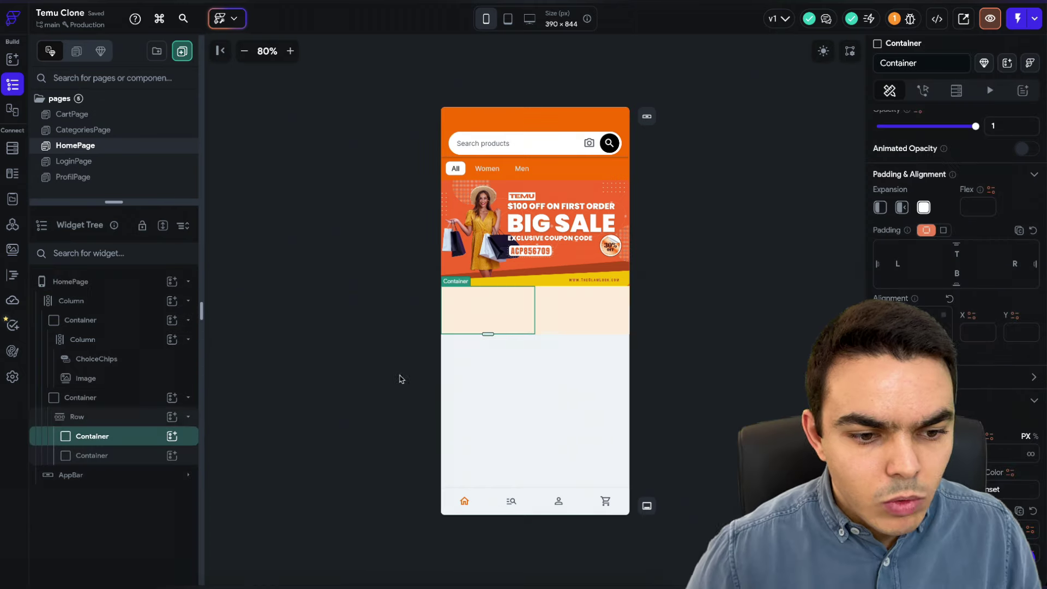
- Add a Column inside the left container and a VerticalDivider between the two containers
click(163, 438)
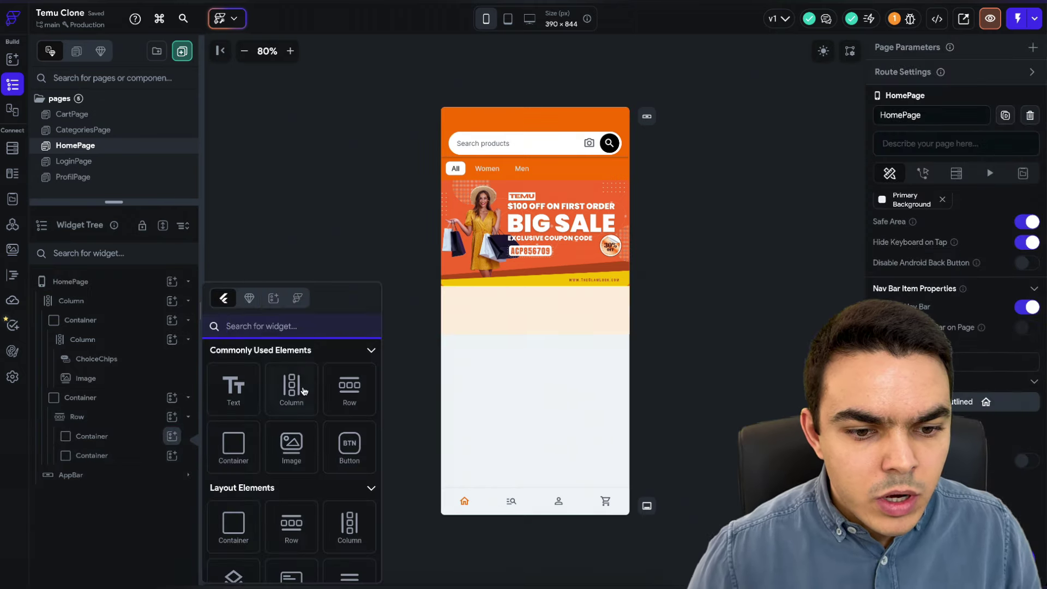
click(294, 386)
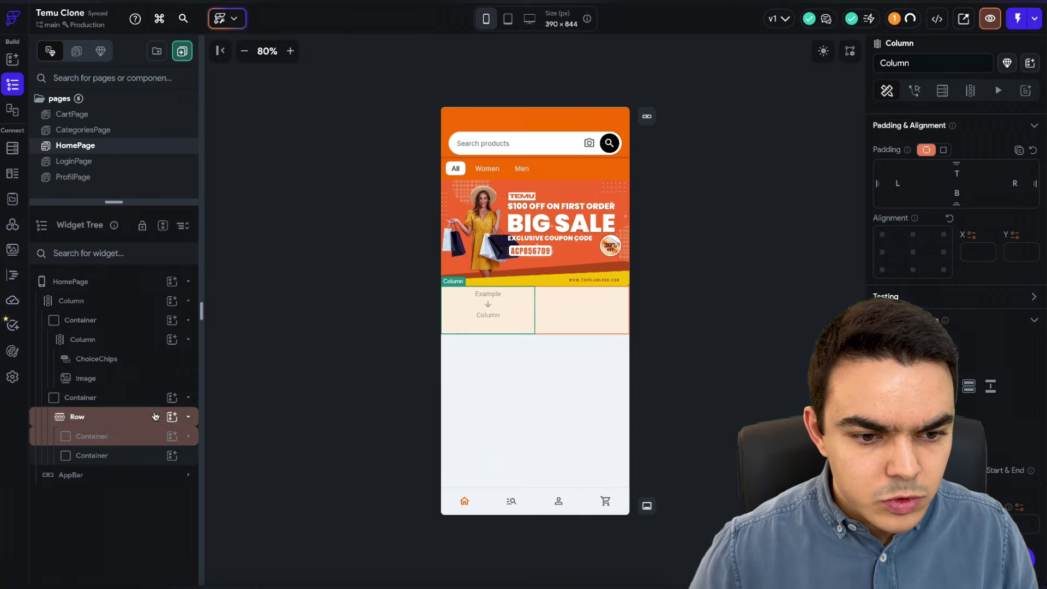
click(172, 417)
text(divi)
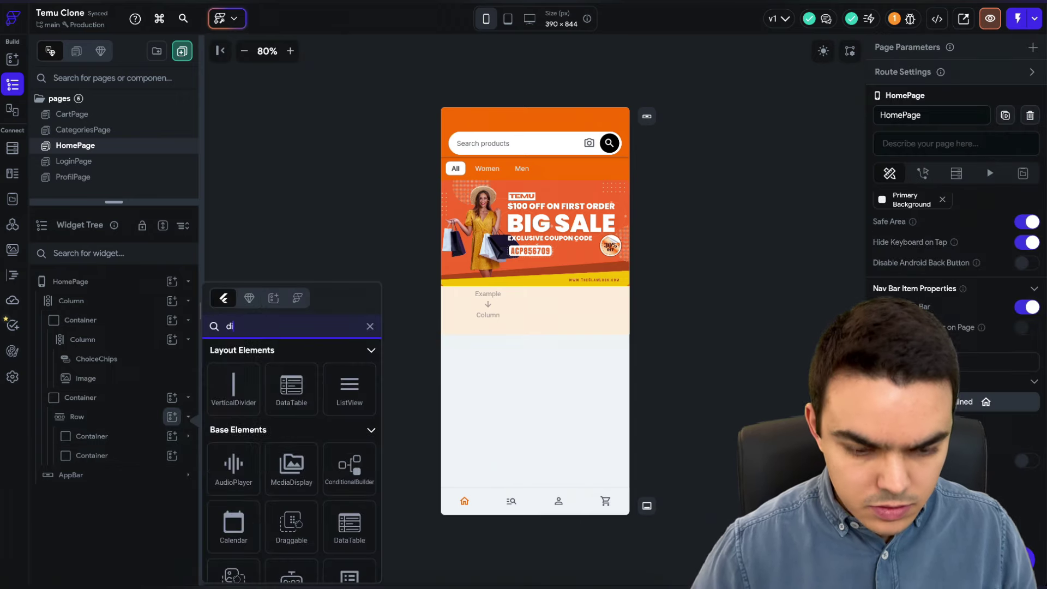
click(234, 387)
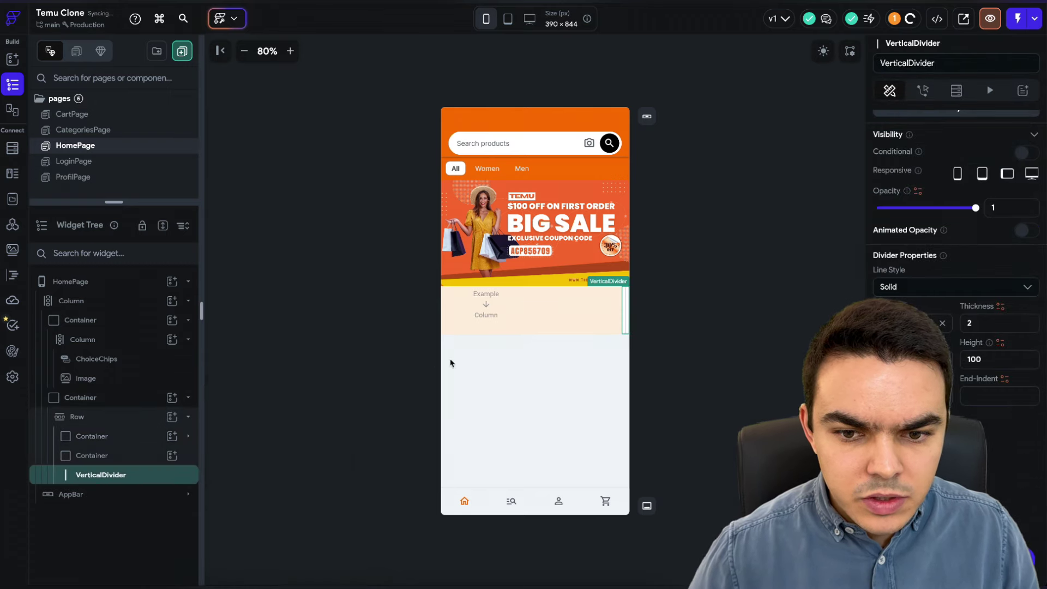
drag(101, 474, 109, 436)
click(662, 364)
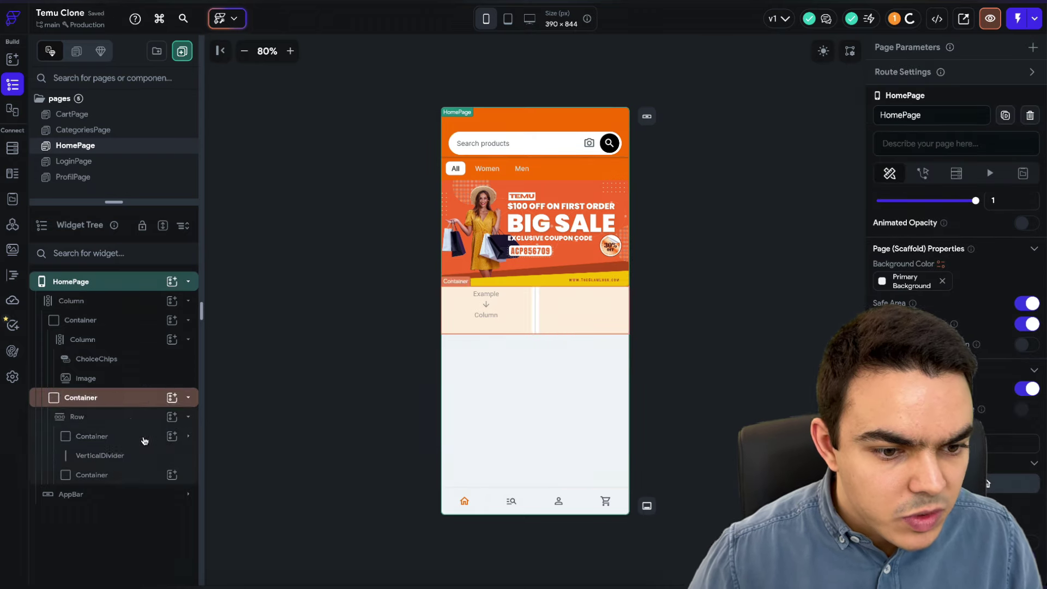
- Give the row 20 left and right padding and 10 top and bottom padding
click(93, 437)
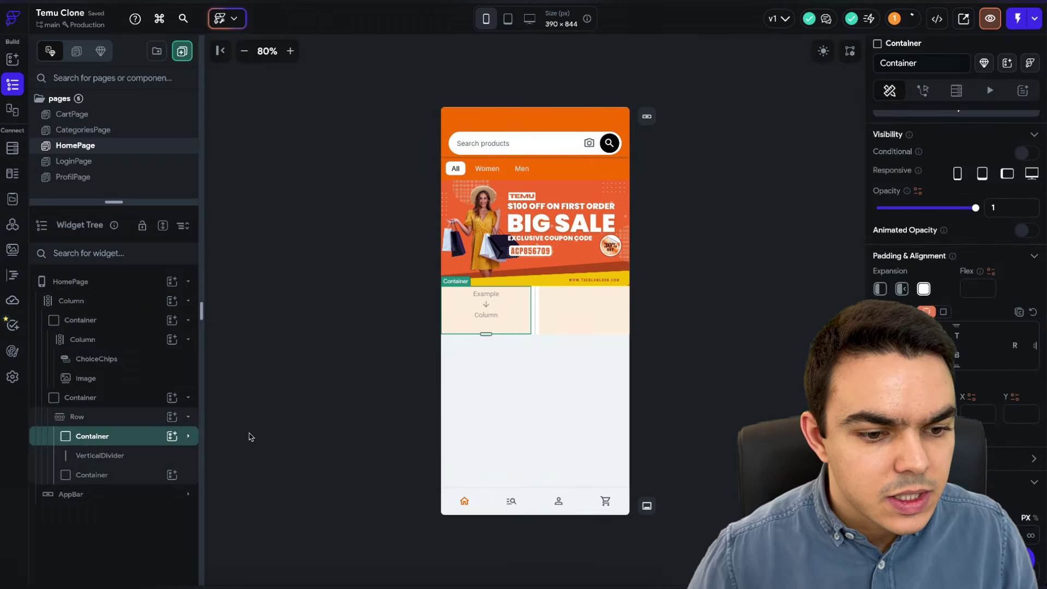
click(122, 416)
click(899, 263)
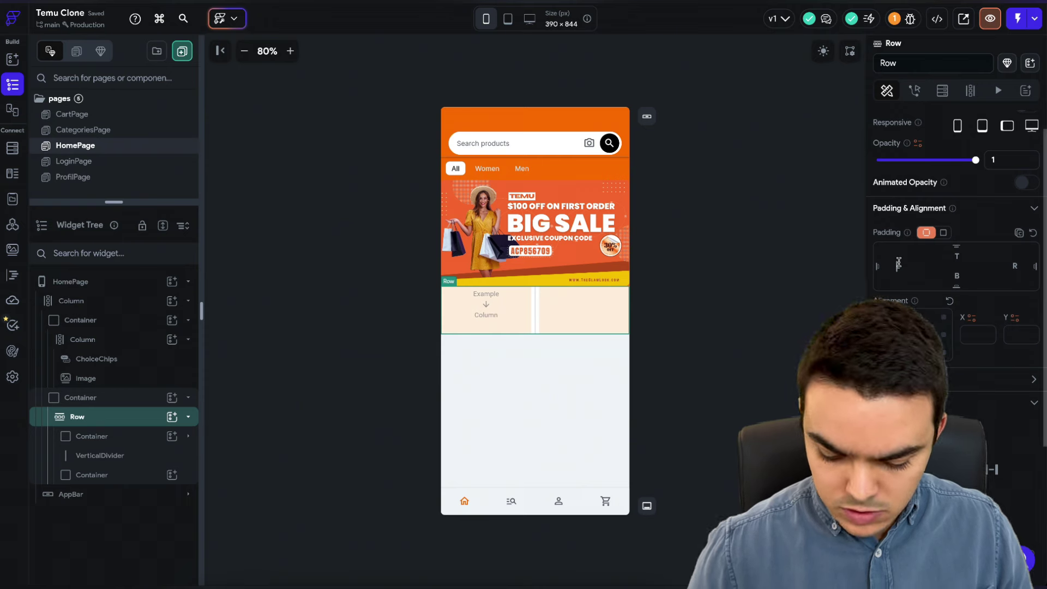
text(20)
click(1014, 265)
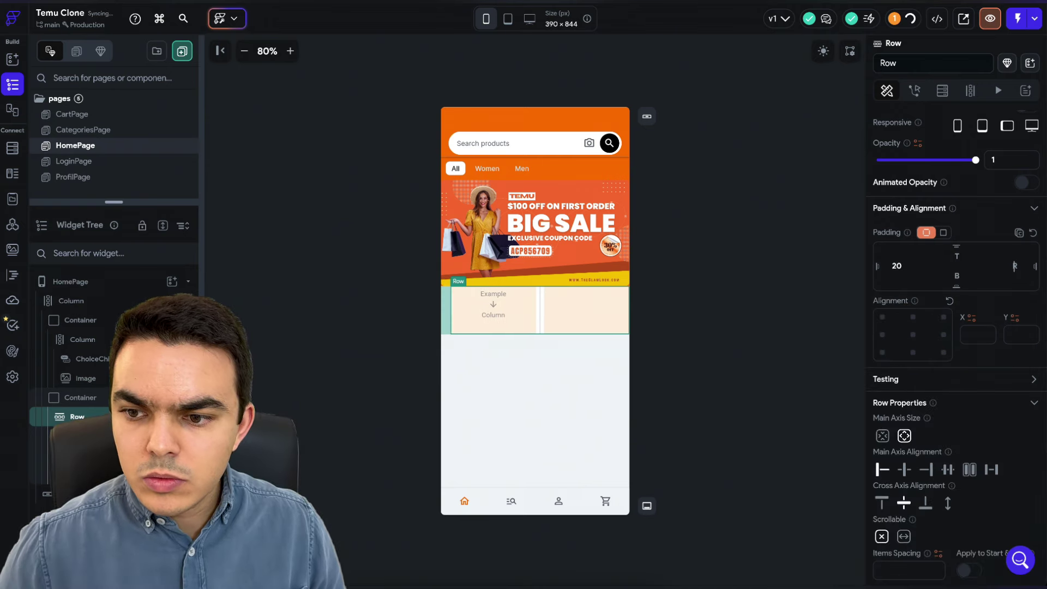
text(20)
click(956, 257)
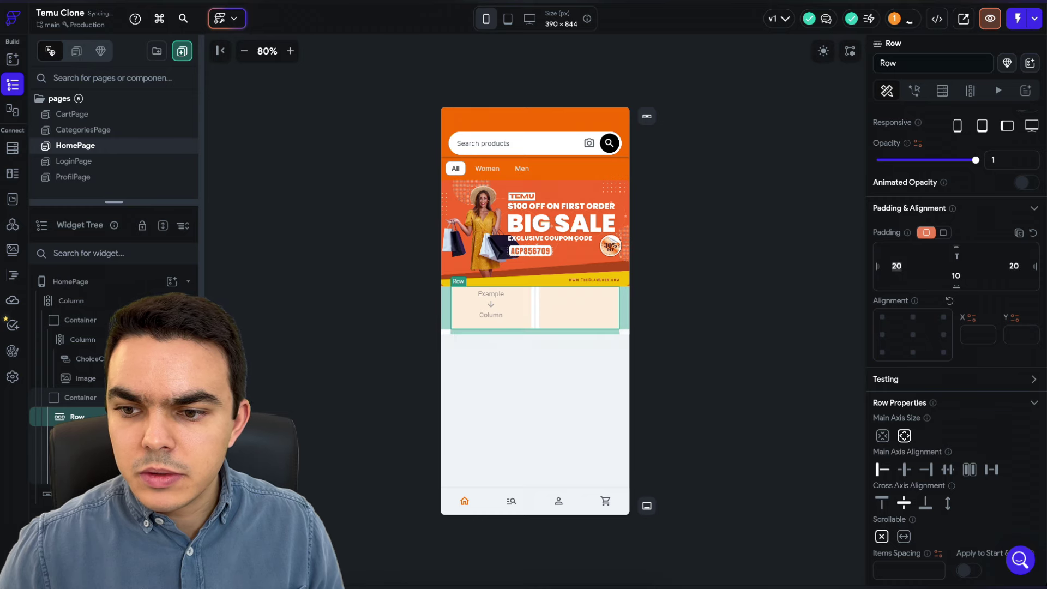
text(10)
key(Tab)
text(10)
click(765, 271)
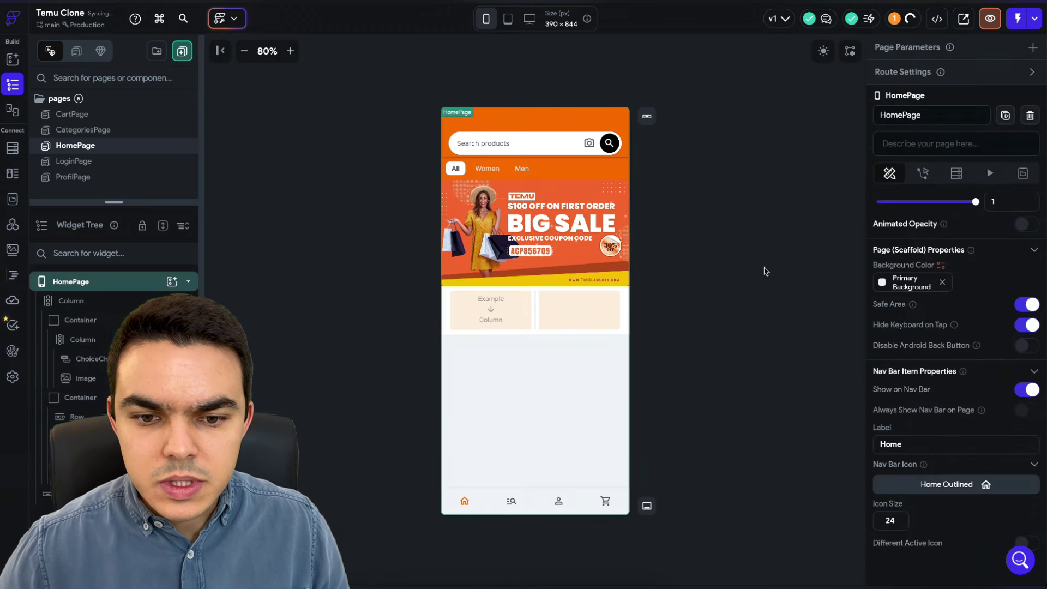
- Add a Row holding an Icon inside the left card's Column
click(128, 440)
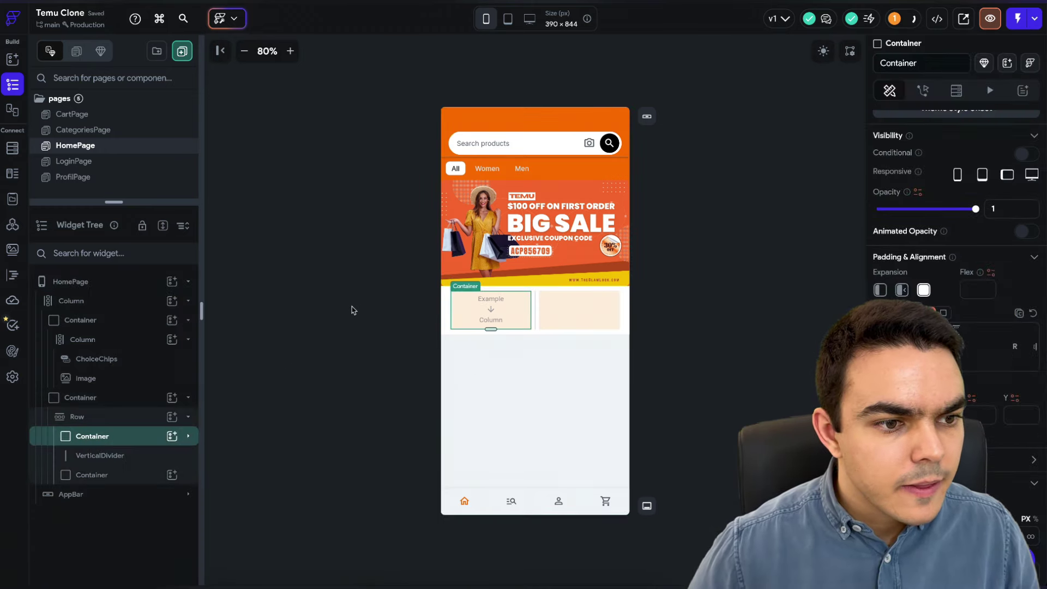
click(140, 437)
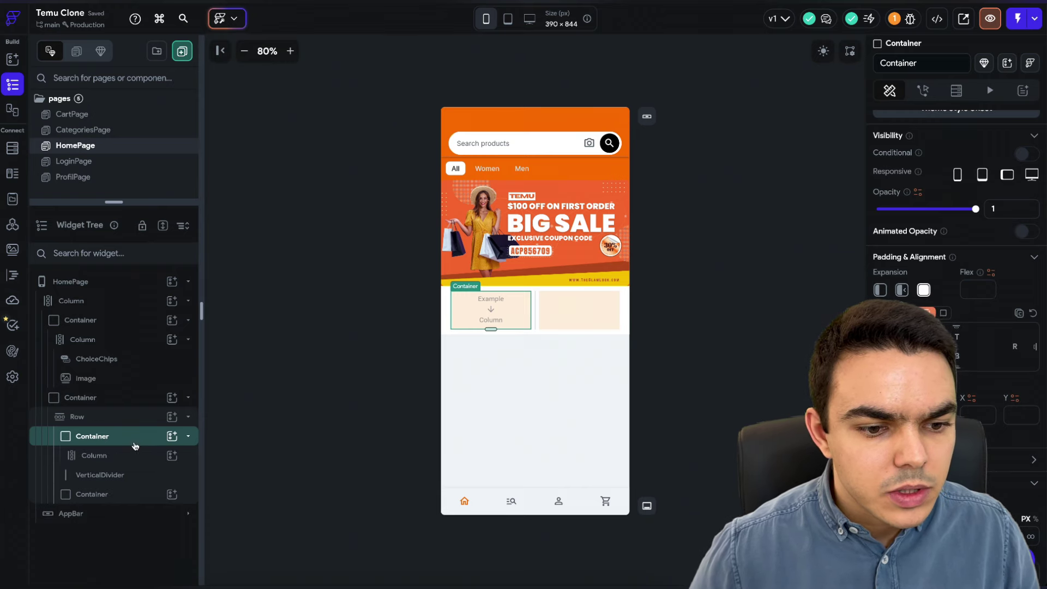
click(172, 456)
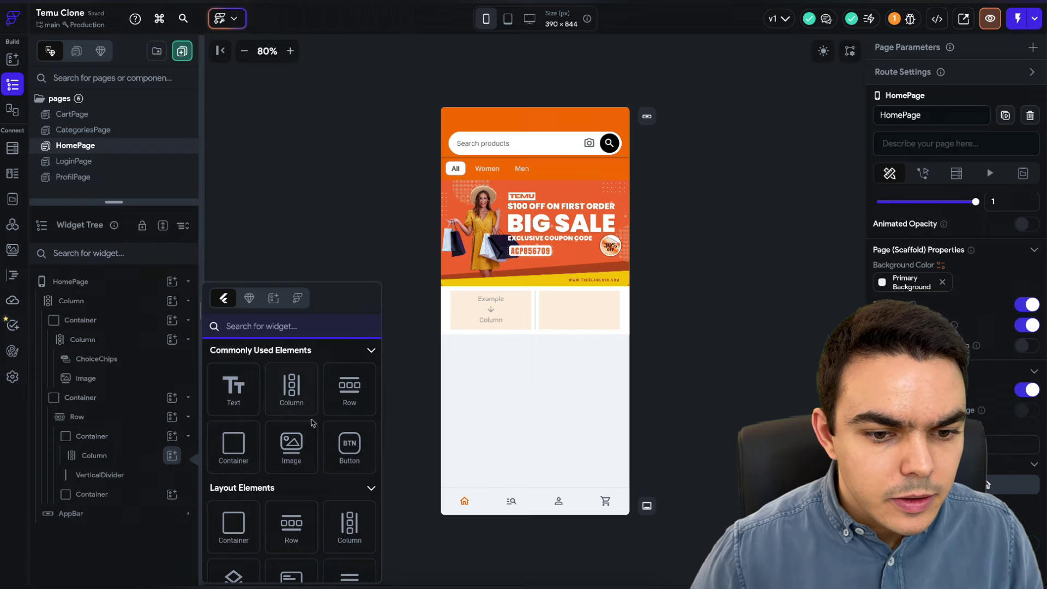
click(353, 387)
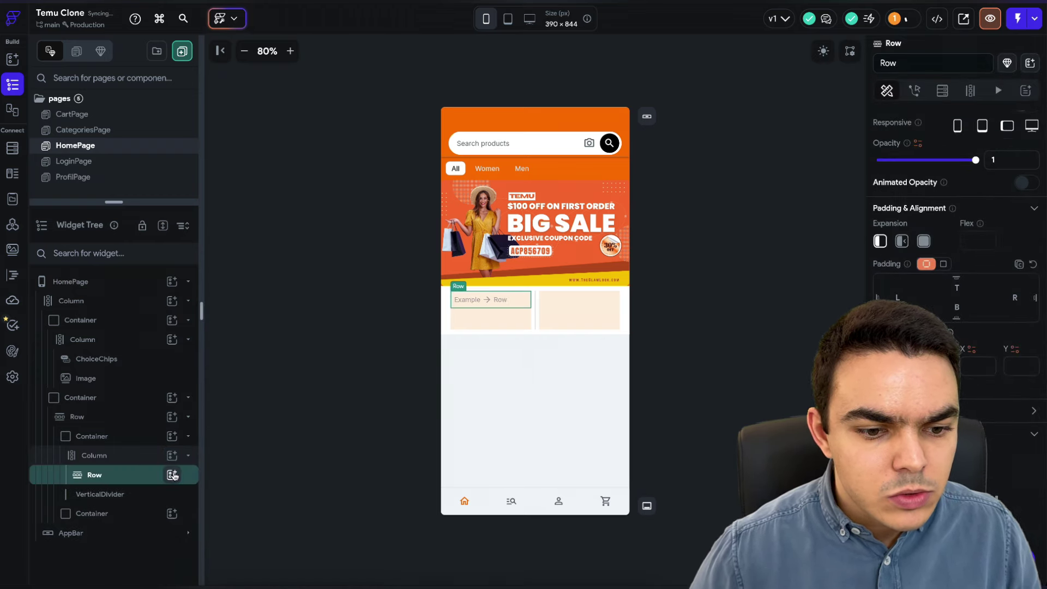
click(172, 476)
text(icon)
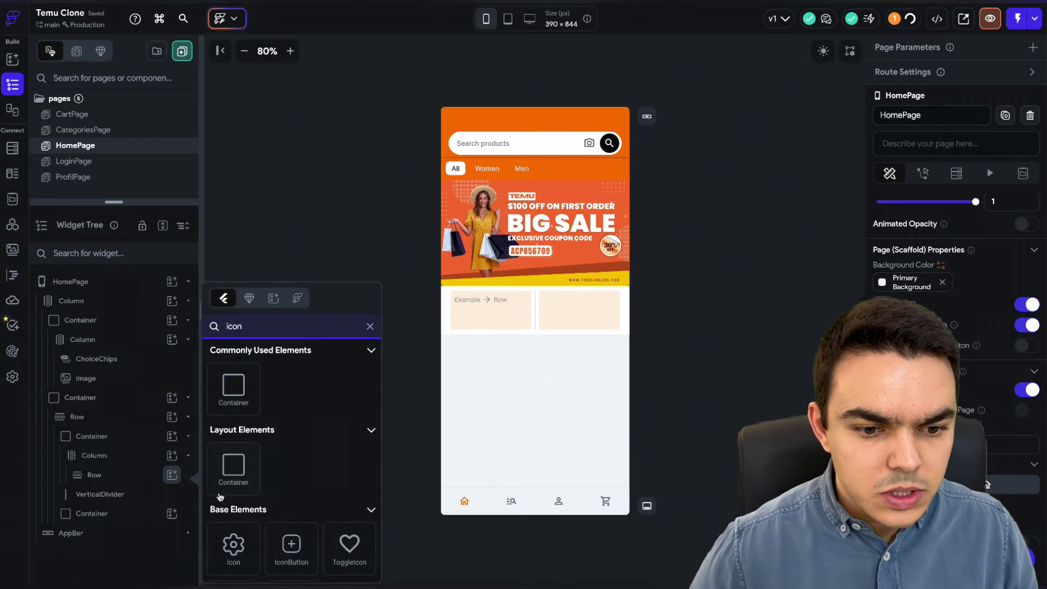
click(234, 546)
- Add a Hello World Text beside the icon and a second Text below in the Column
click(171, 475)
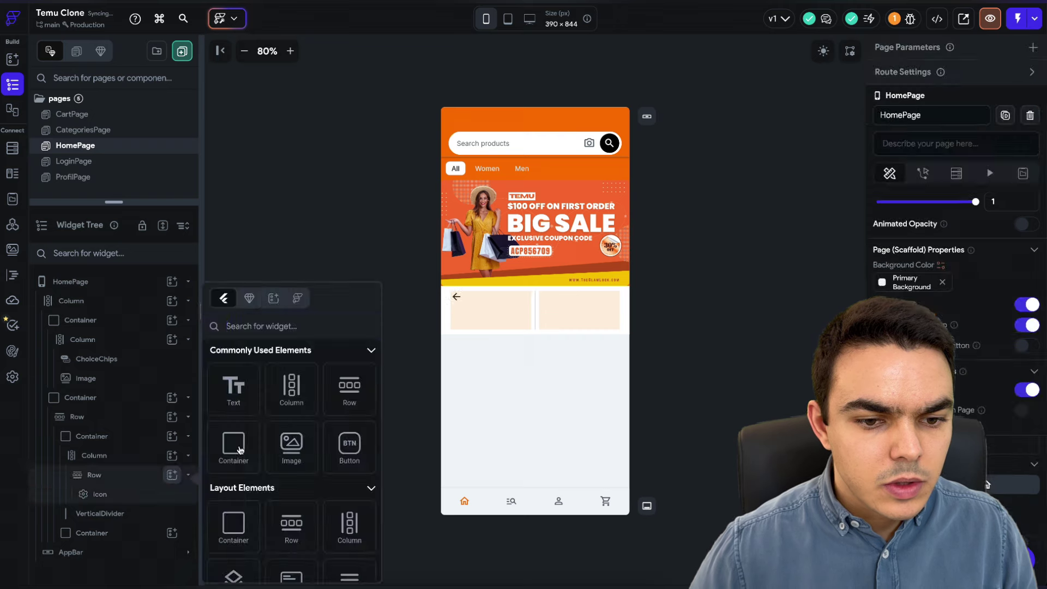
text(text)
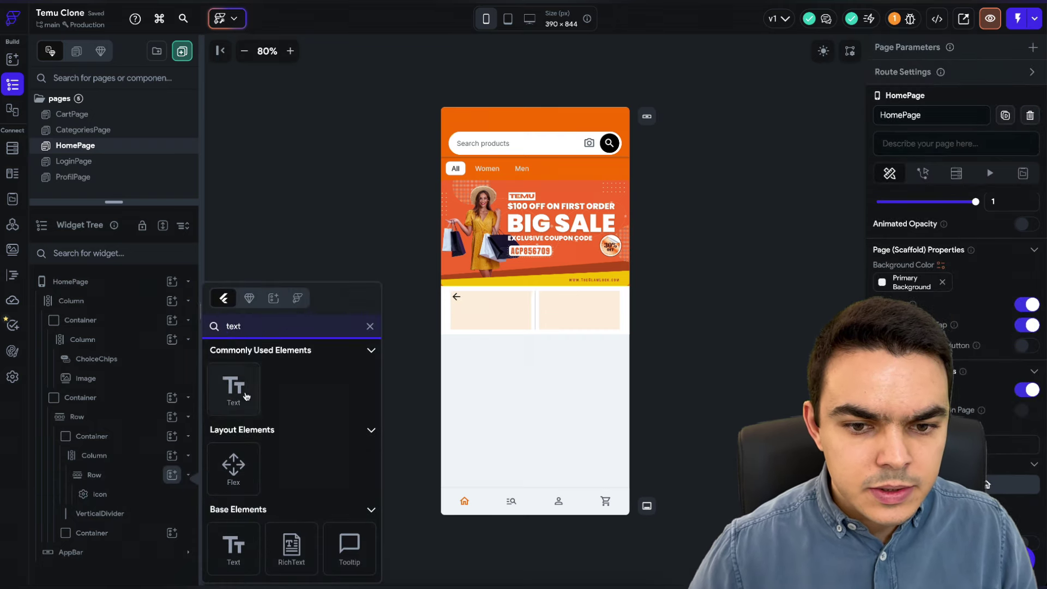
click(246, 395)
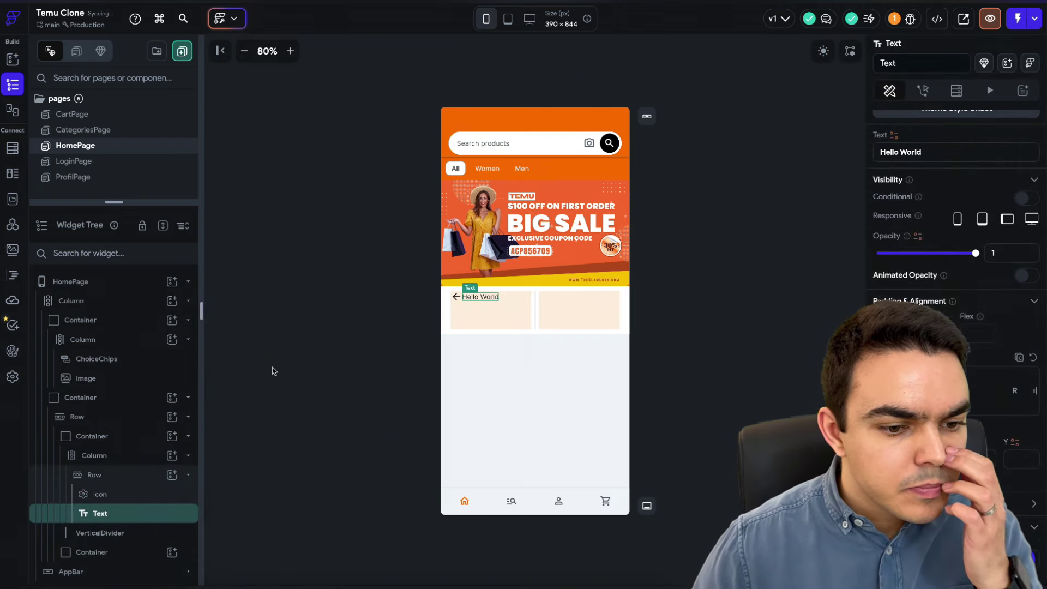
click(172, 456)
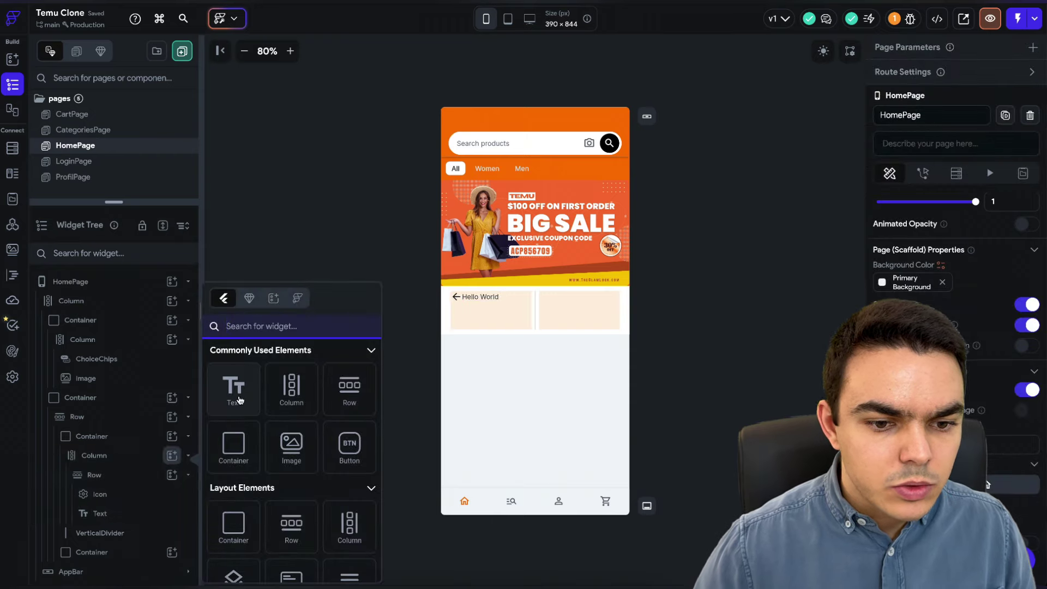
click(238, 400)
click(475, 323)
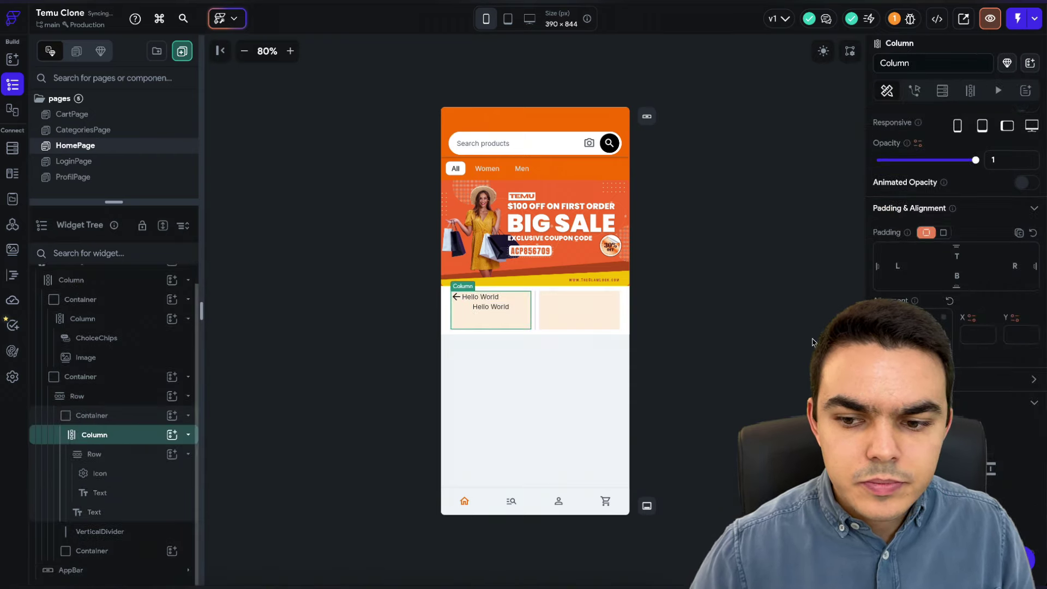
click(457, 297)
scroll(891, 402, down, 5)
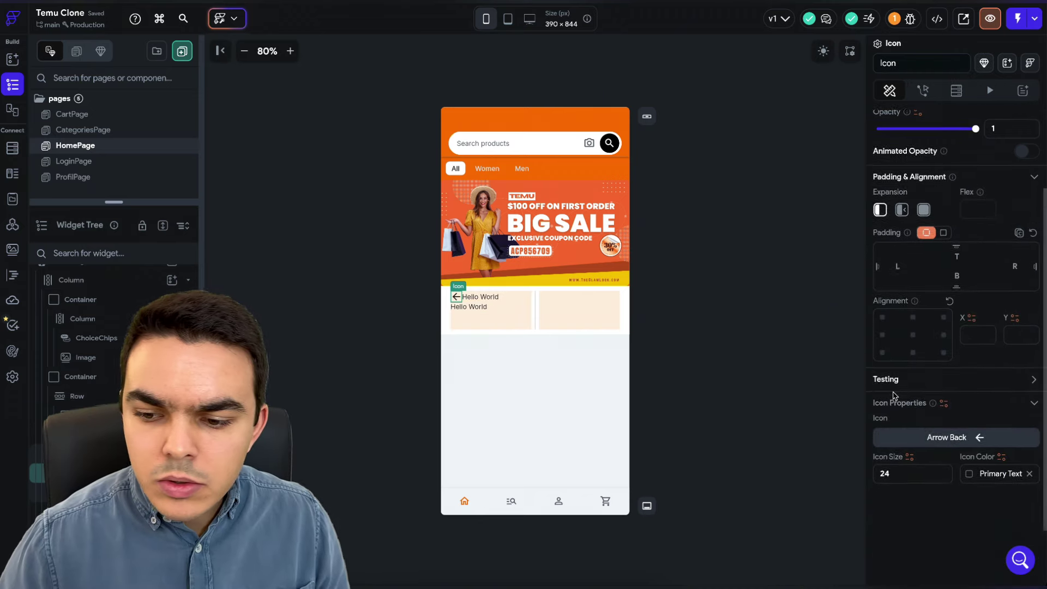
click(981, 376)
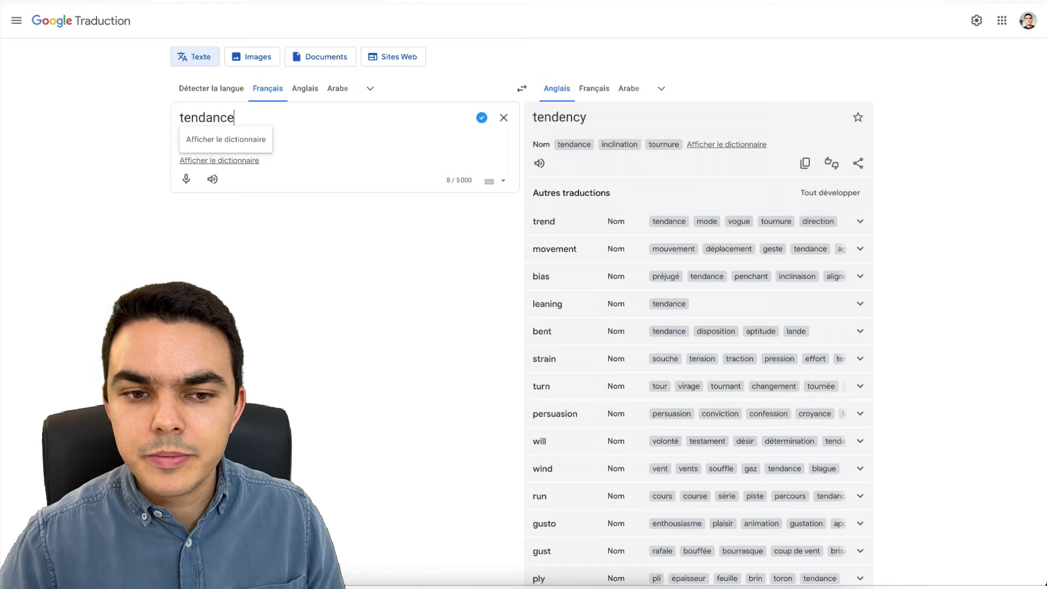
- Search the icon library for 'truck' and apply the Font Awesome truck icon
key(ctrl+a)
text(camion)
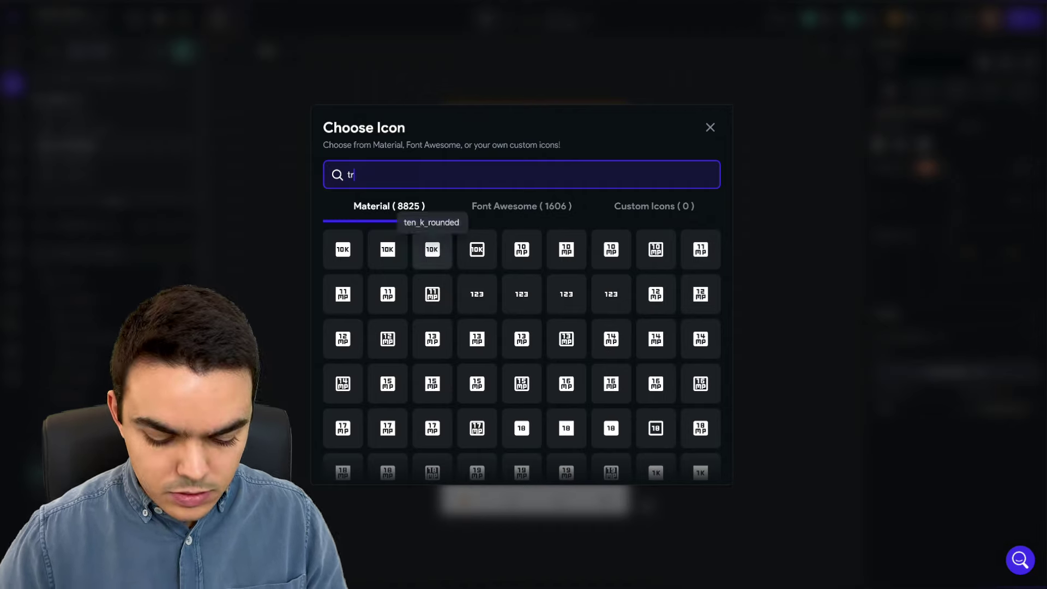
text(truck)
drag(392, 170, 322, 178)
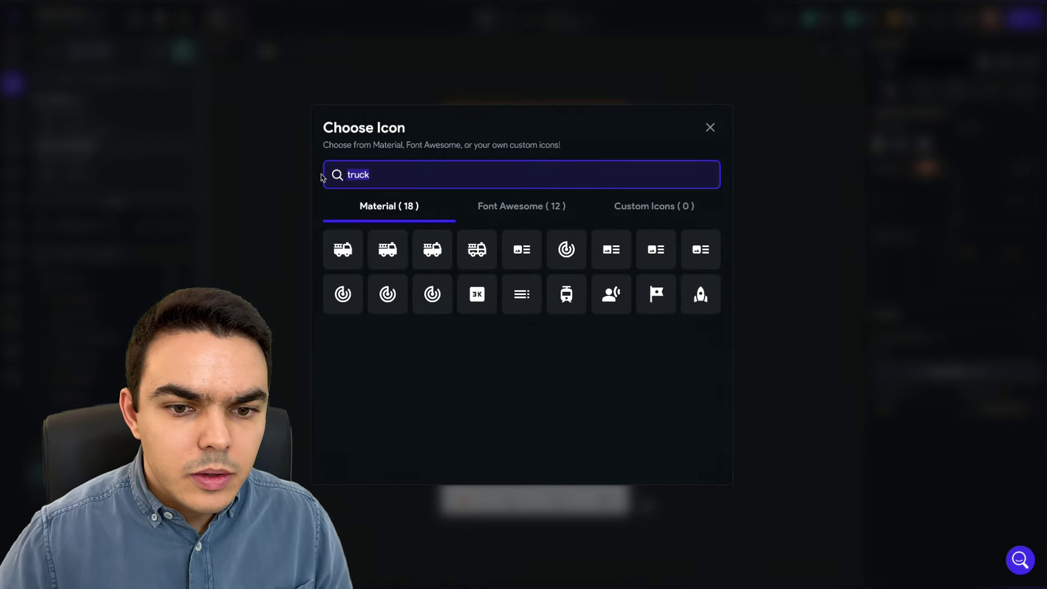
click(523, 208)
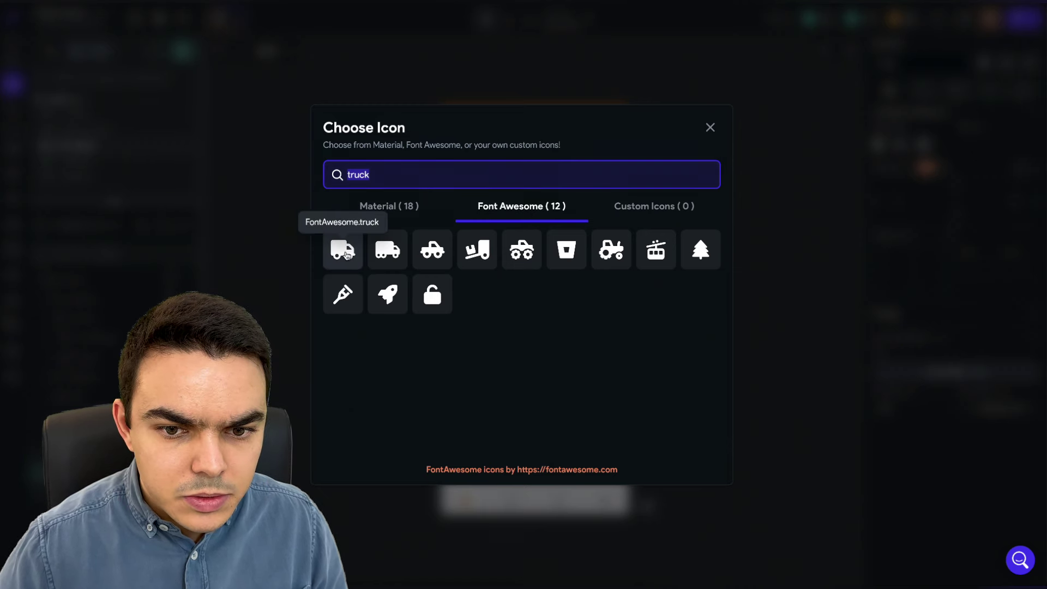
click(343, 250)
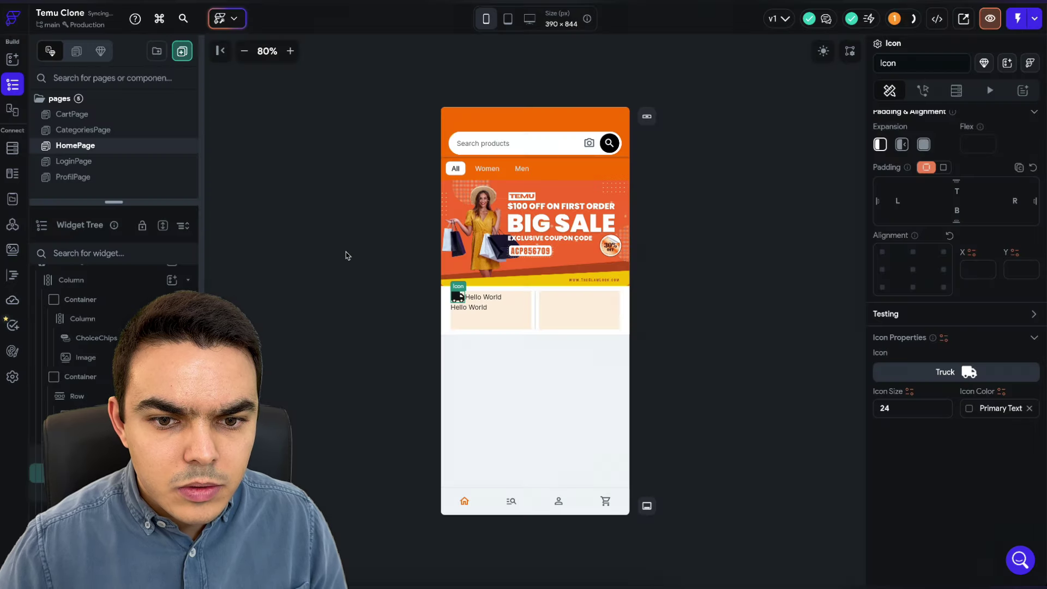
- Change the two texts to 'Free shipping' and 'Limited time offer'
click(499, 297)
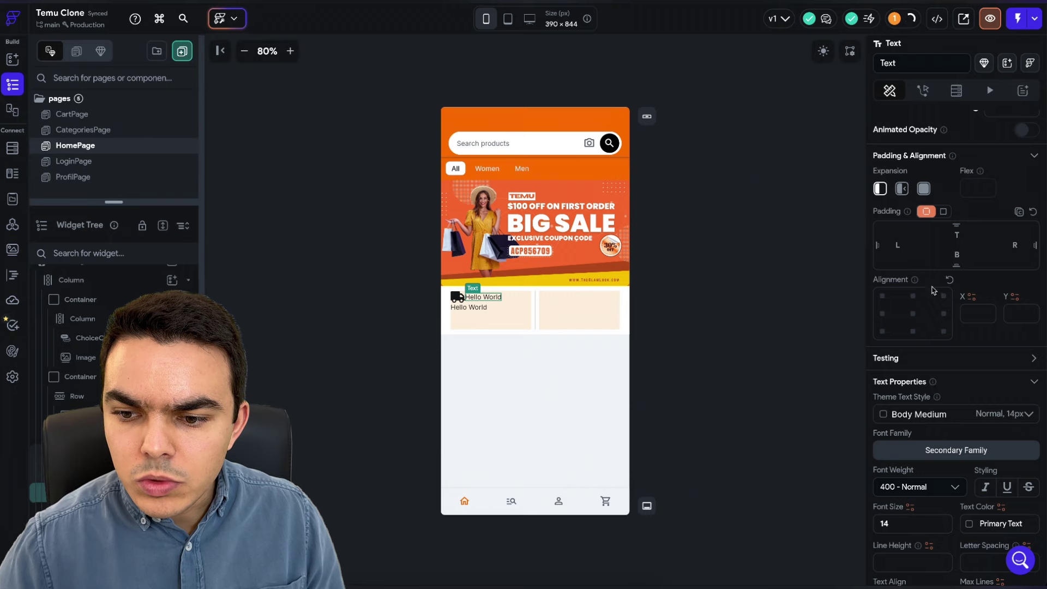
scroll(934, 289, up, 4)
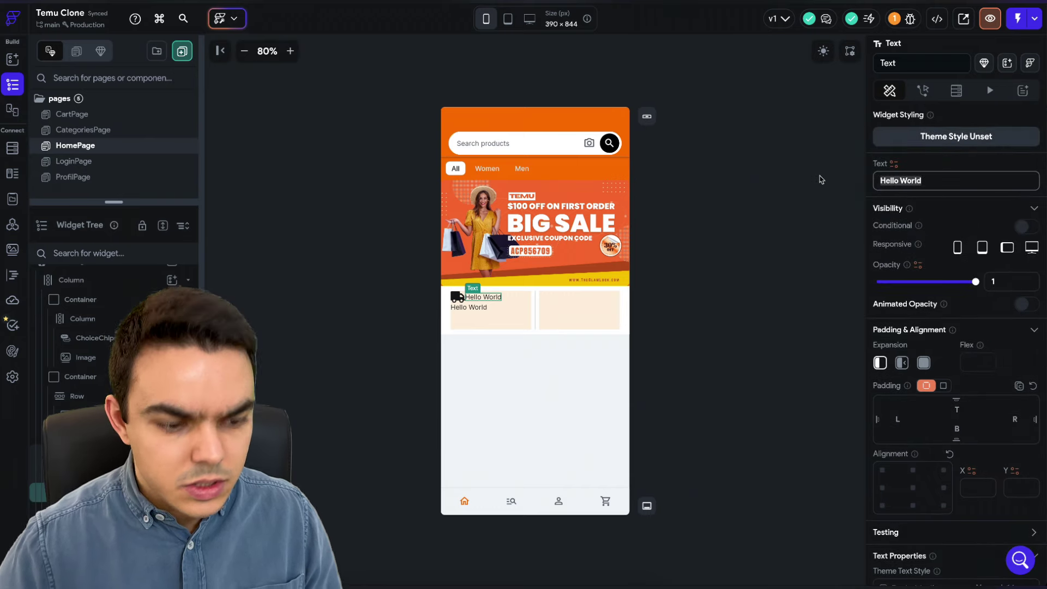
text(F)
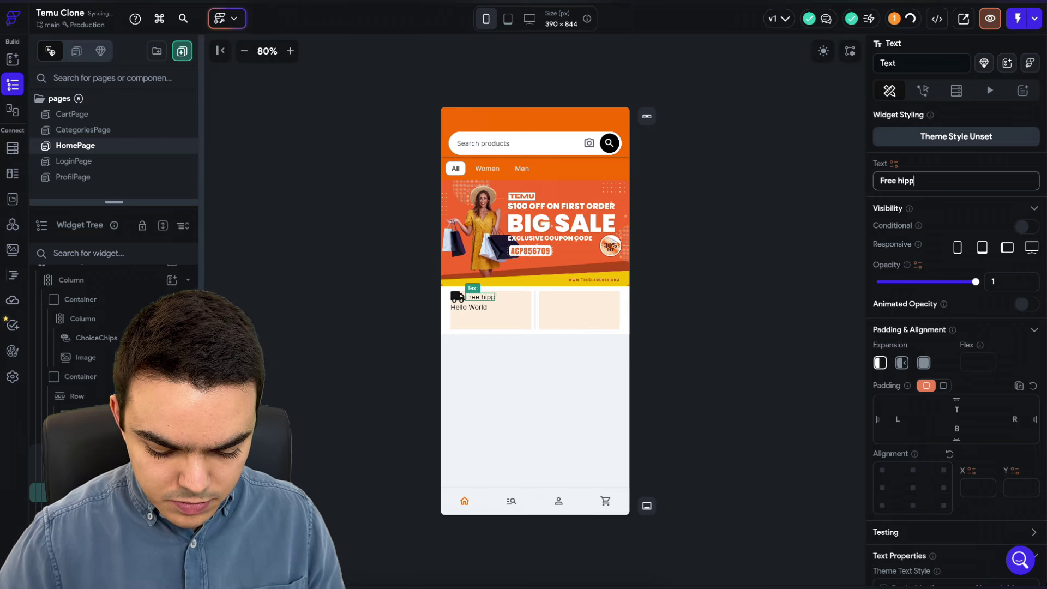
text(ree shipping)
click(898, 180)
text(s)
click(469, 307)
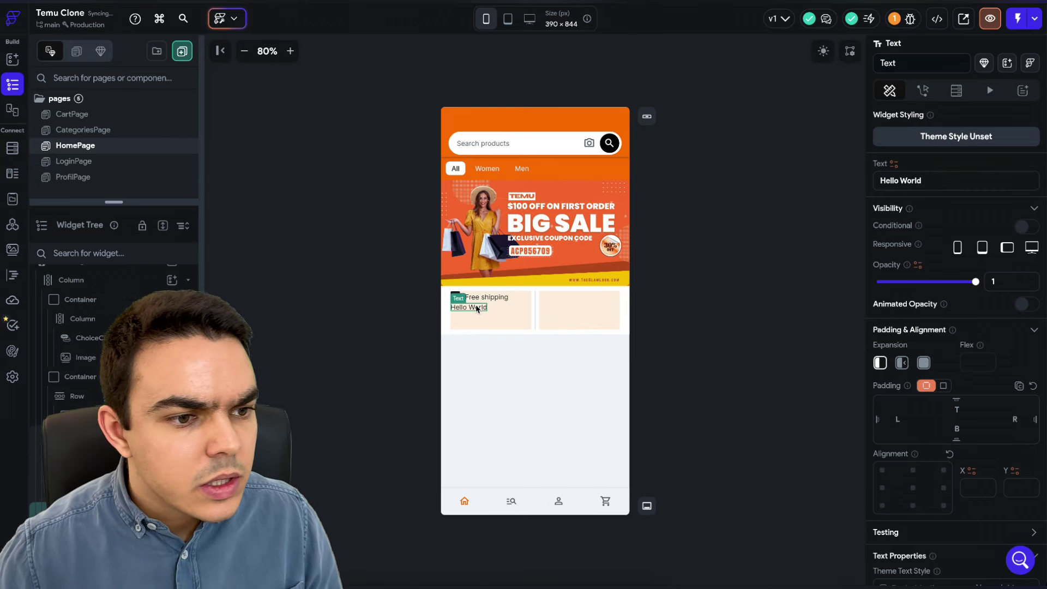
click(939, 185)
text(Limited time offer)
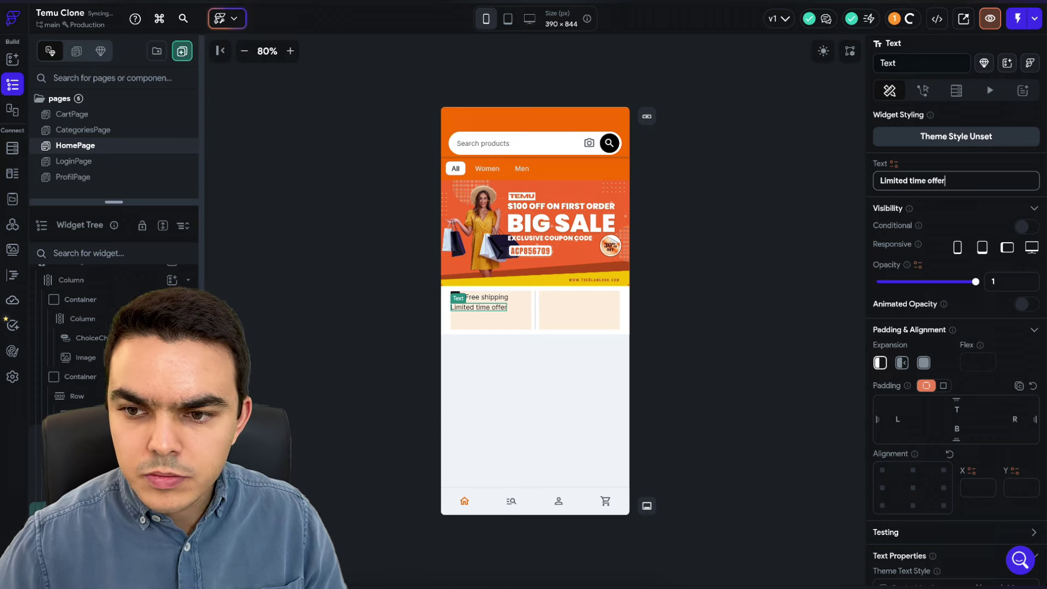
click(716, 239)
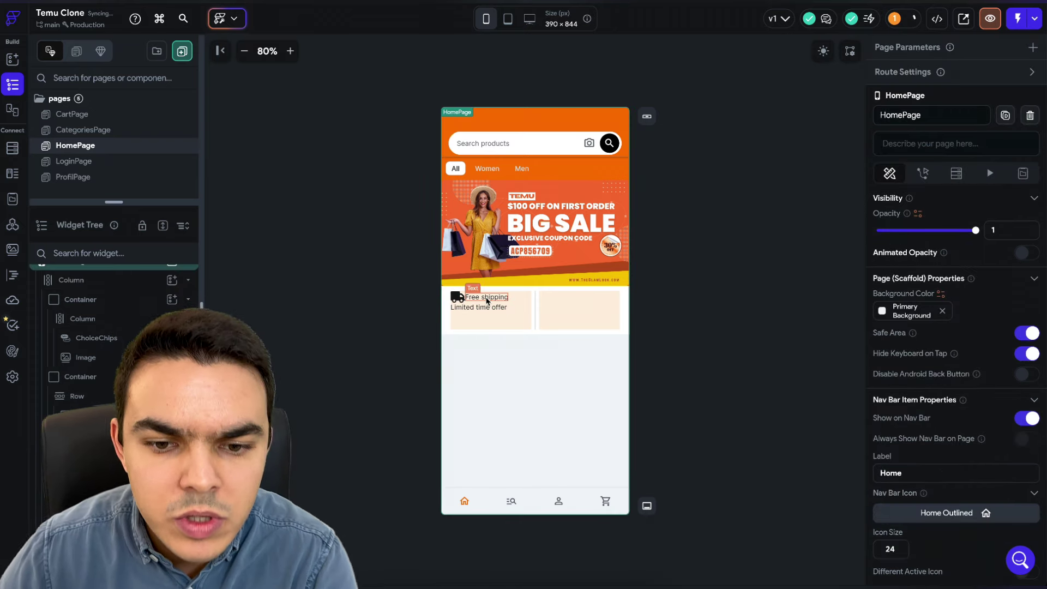
- Set the 'Free shipping' font weight to 700 - Bold
click(487, 297)
scroll(968, 356, down, 7)
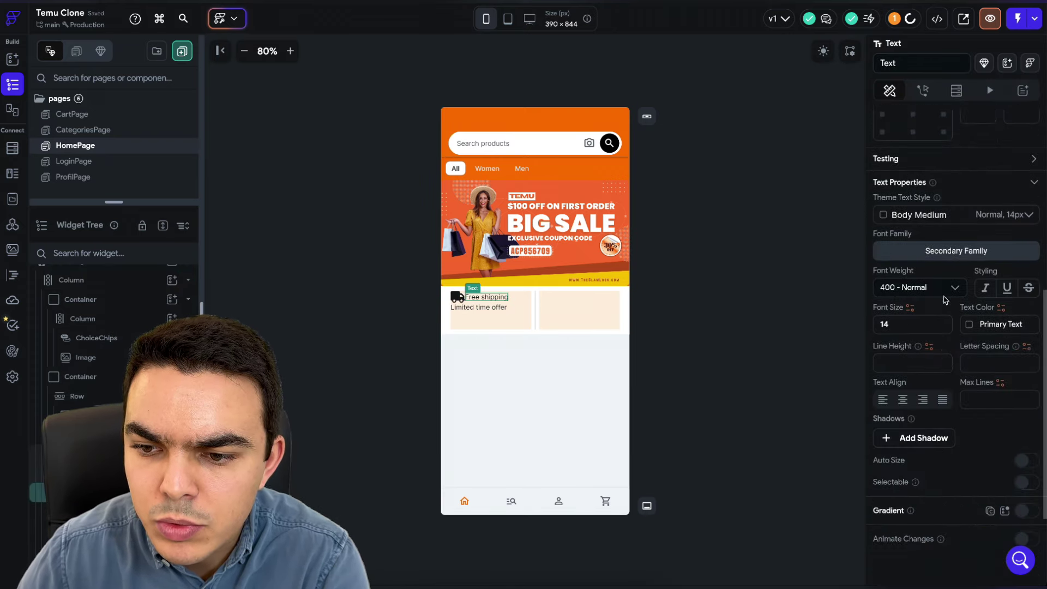
click(946, 292)
click(929, 401)
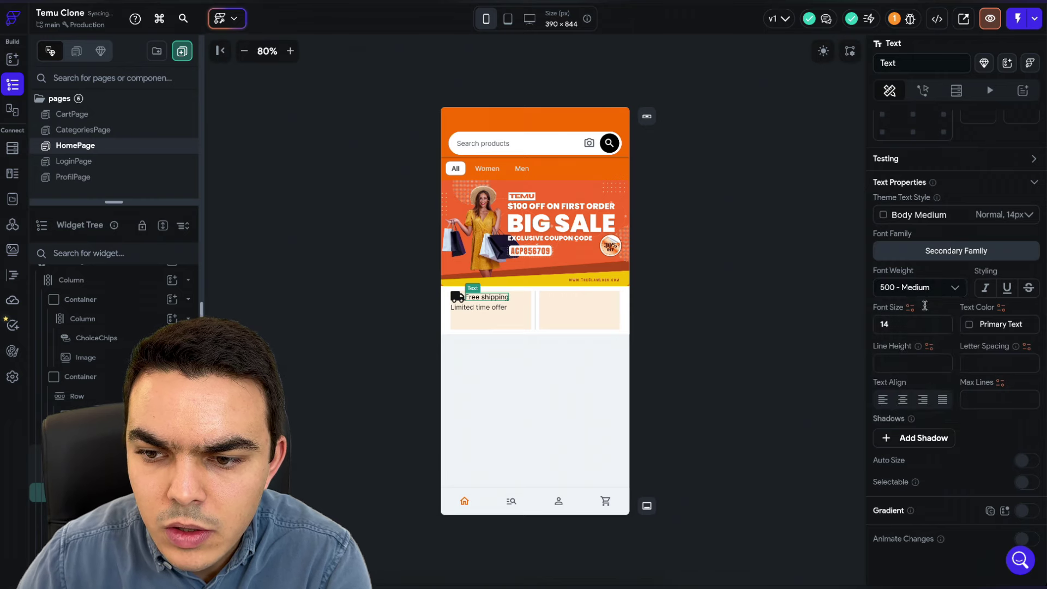
click(947, 291)
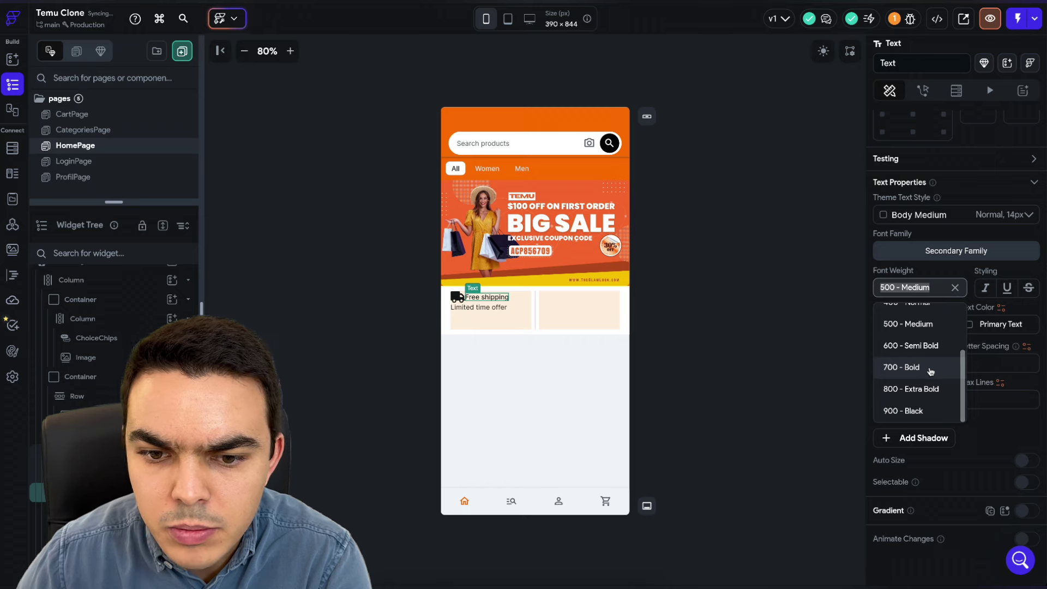
click(929, 367)
- Add right padding to the truck icon and 10 padding to the card's Column
scroll(960, 248, up, 3)
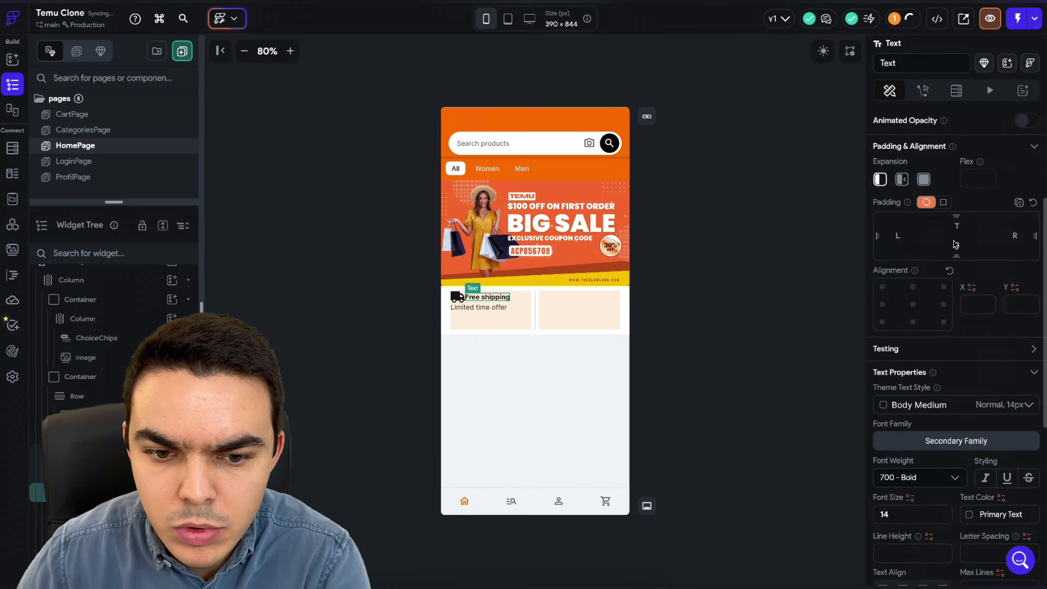
click(457, 297)
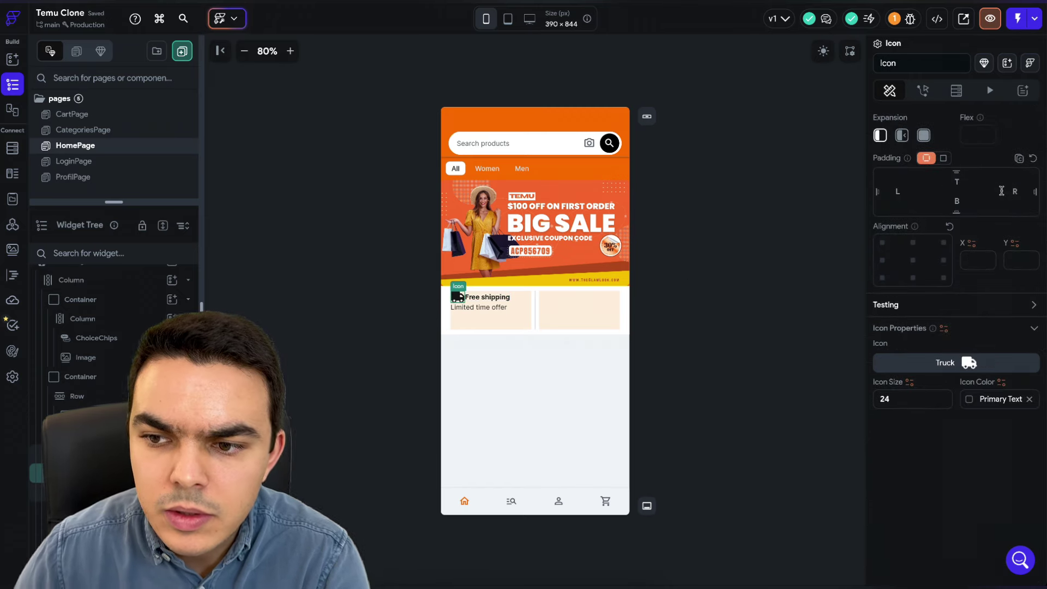
drag(1013, 192, 1016, 192)
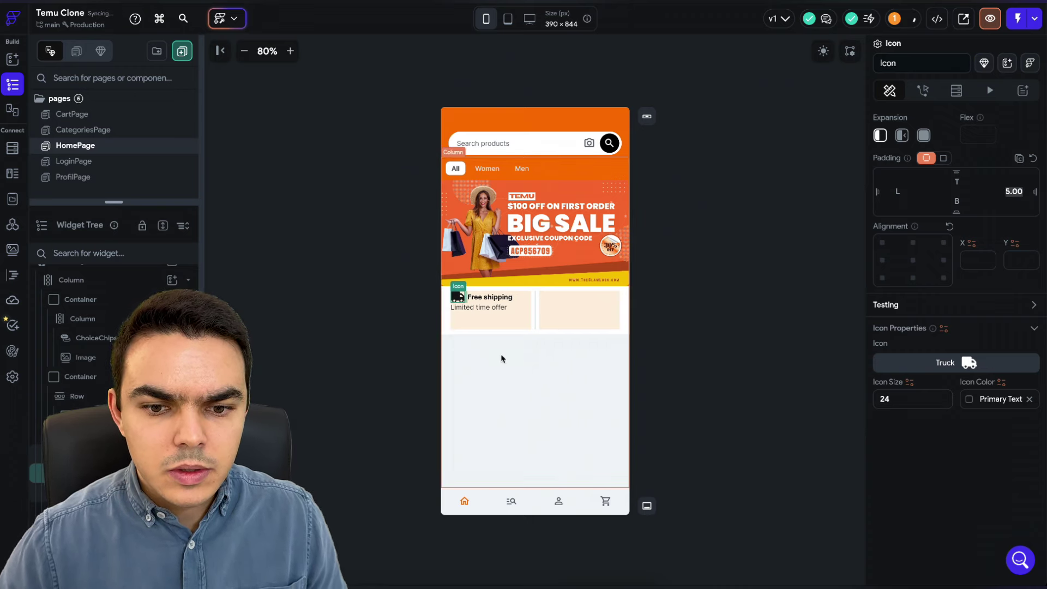
click(502, 325)
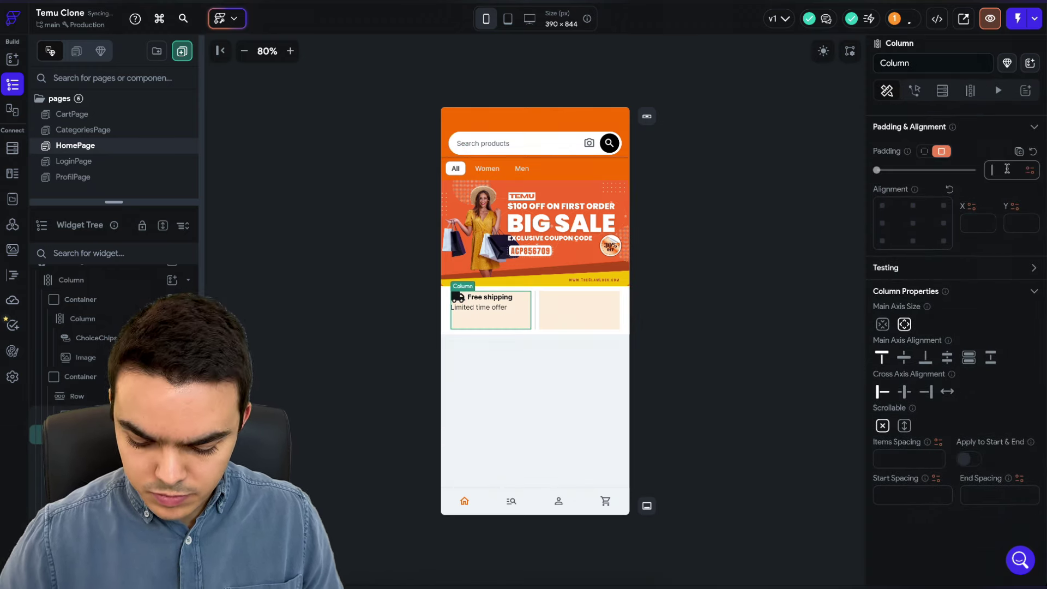
text(10)
key(Return)
click(783, 252)
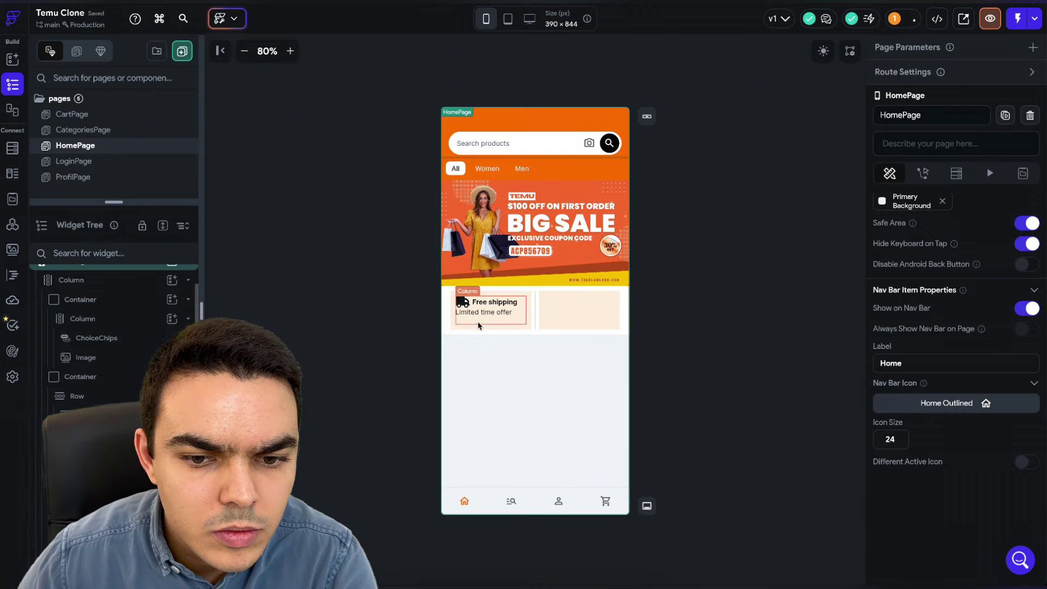
click(495, 323)
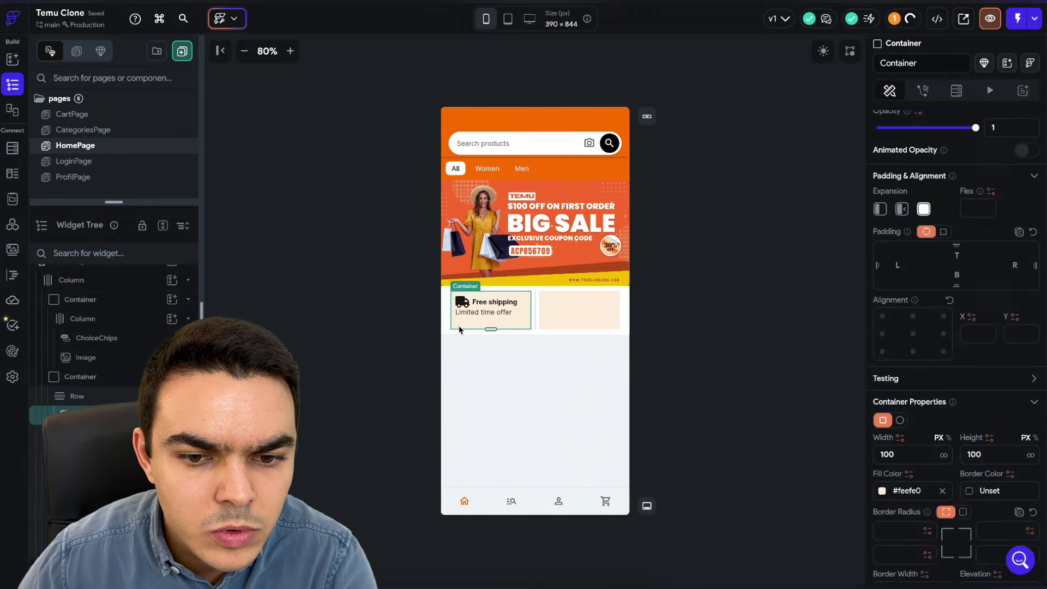
- Copy the left Free shipping card
double_click(988, 453)
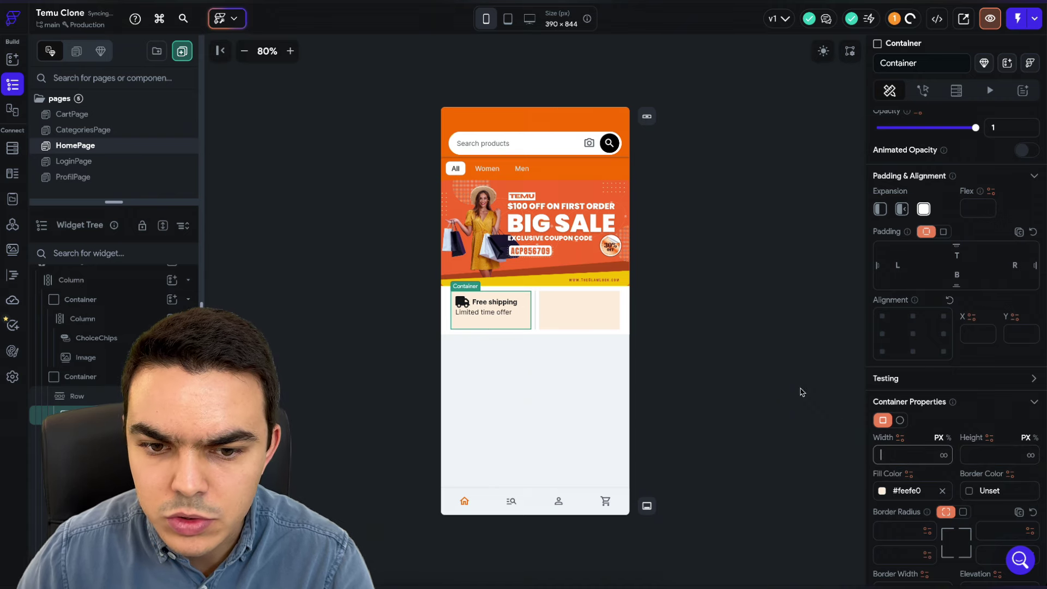
click(805, 346)
click(499, 315)
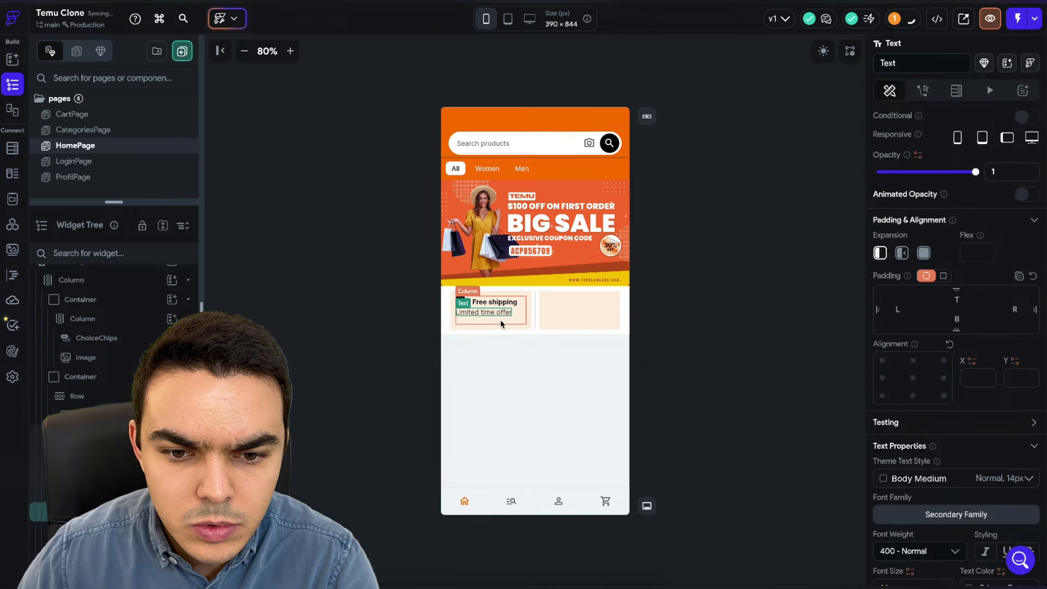
click(503, 323)
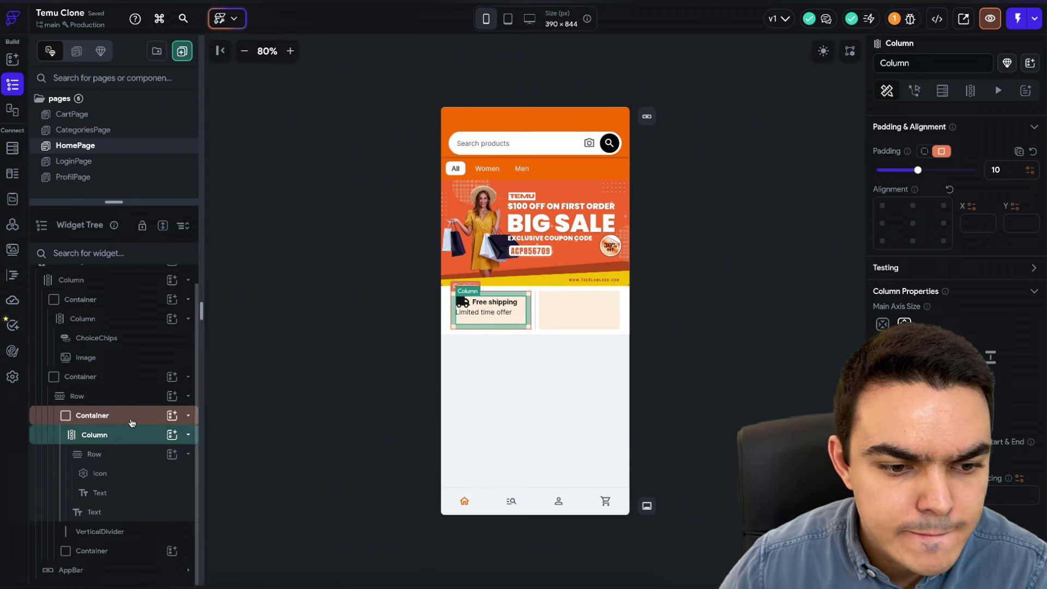
click(581, 311)
click(129, 415)
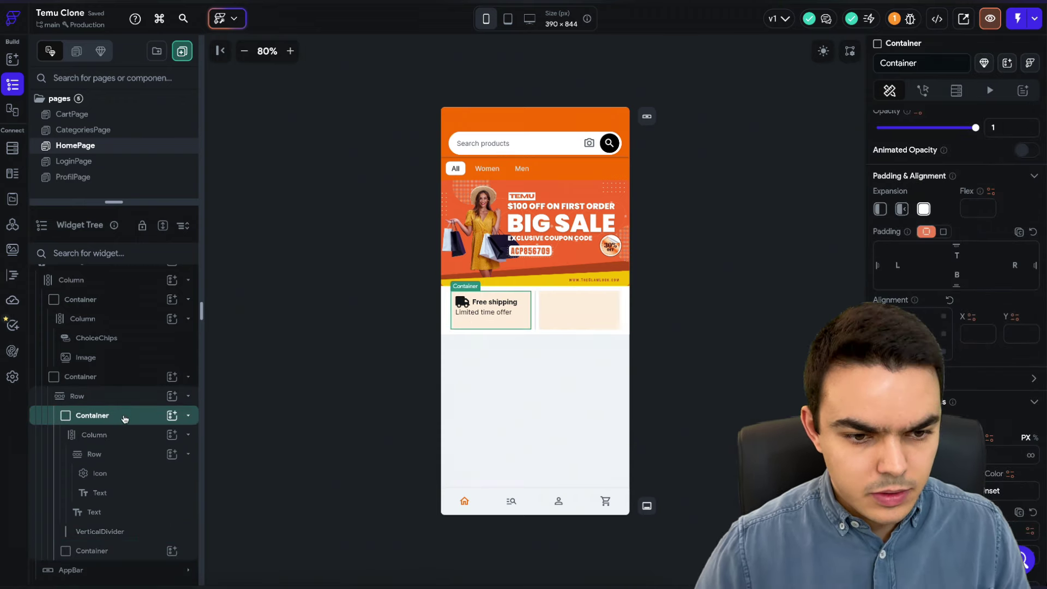
key(ctrl+c)
- Delete the empty right-hand card and paste the Free shipping copy into the row
click(112, 474)
key(Delete)
key(ctrl+v)
click(81, 398)
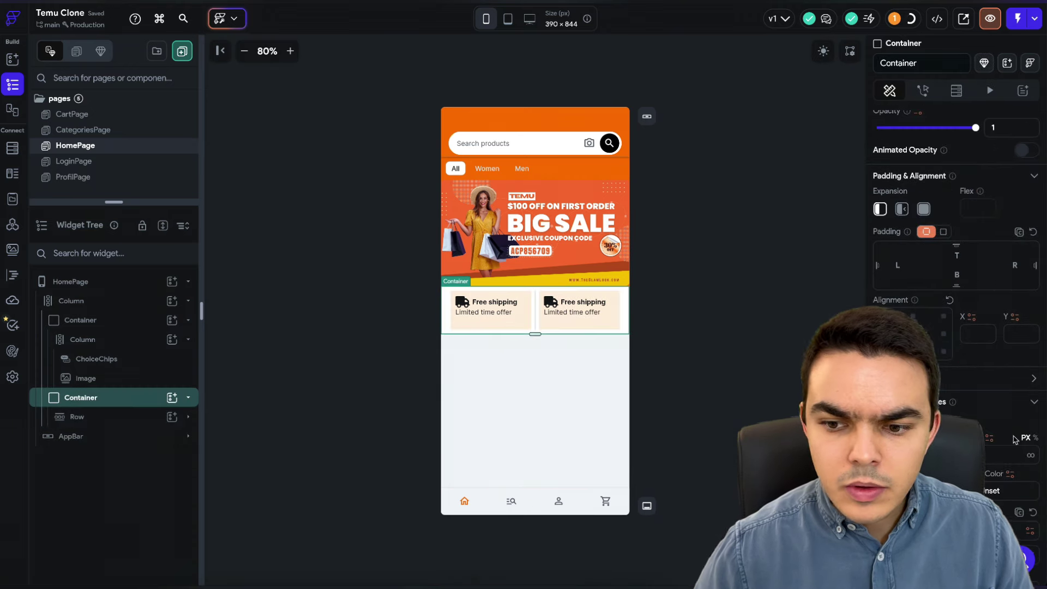
click(490, 341)
click(489, 341)
click(117, 400)
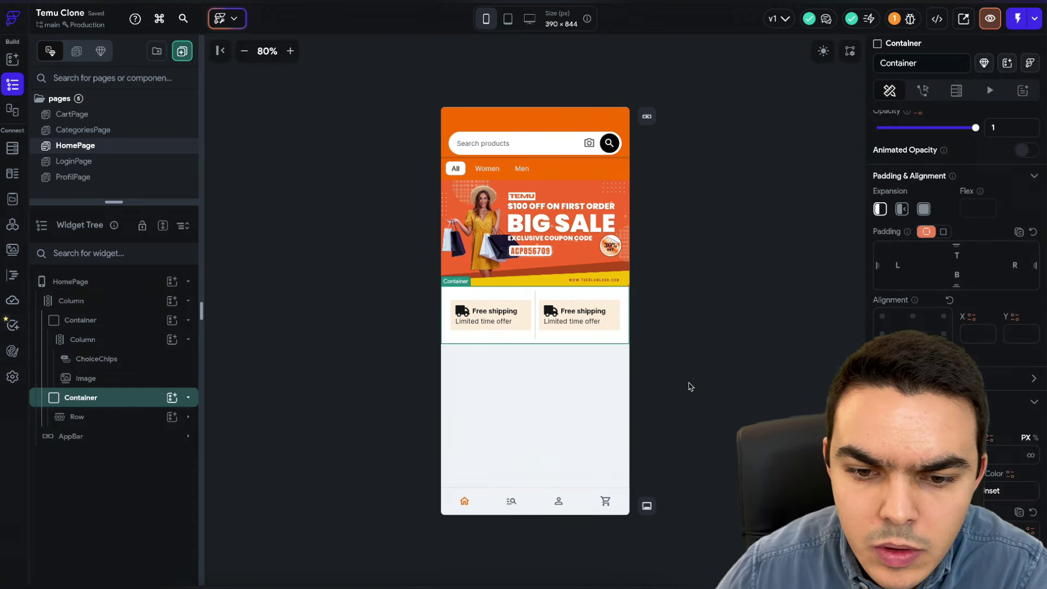
click(509, 339)
click(521, 325)
- Set the icon size of both cards' truck icons to 18
click(462, 311)
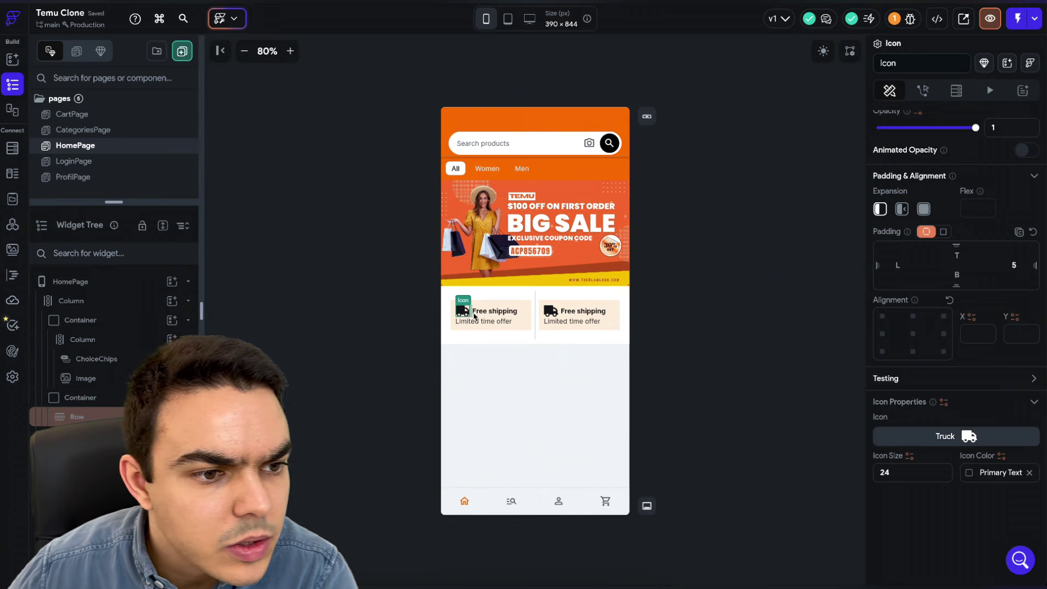
double_click(901, 417)
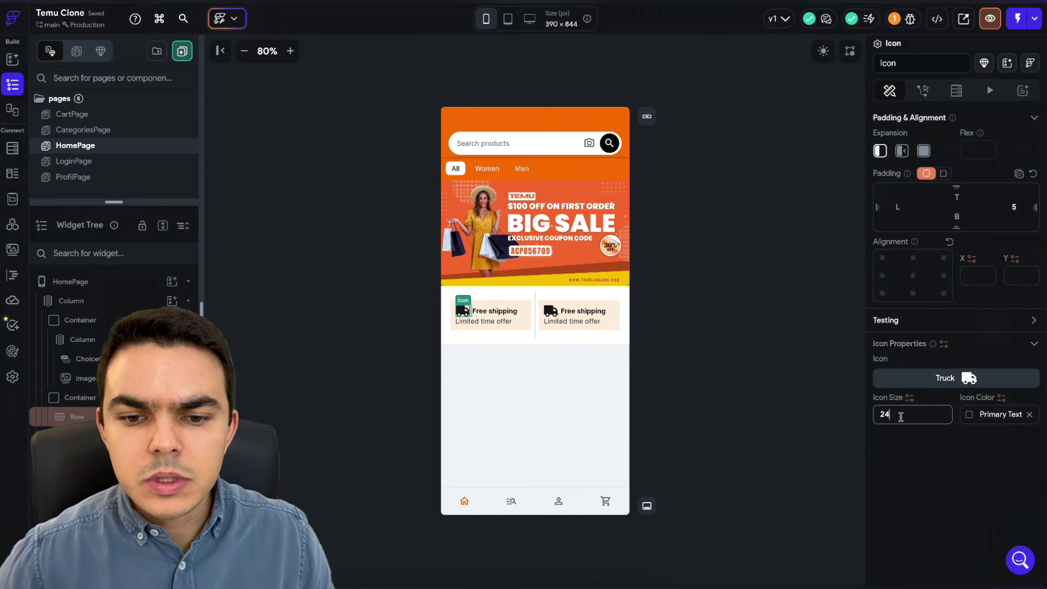
text(18)
click(551, 311)
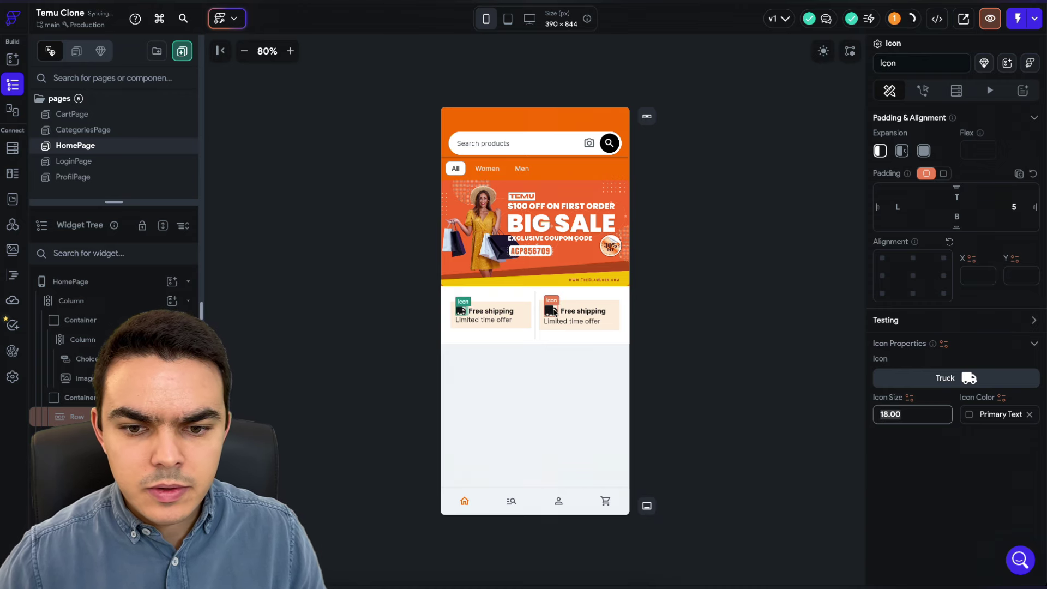
click(894, 414)
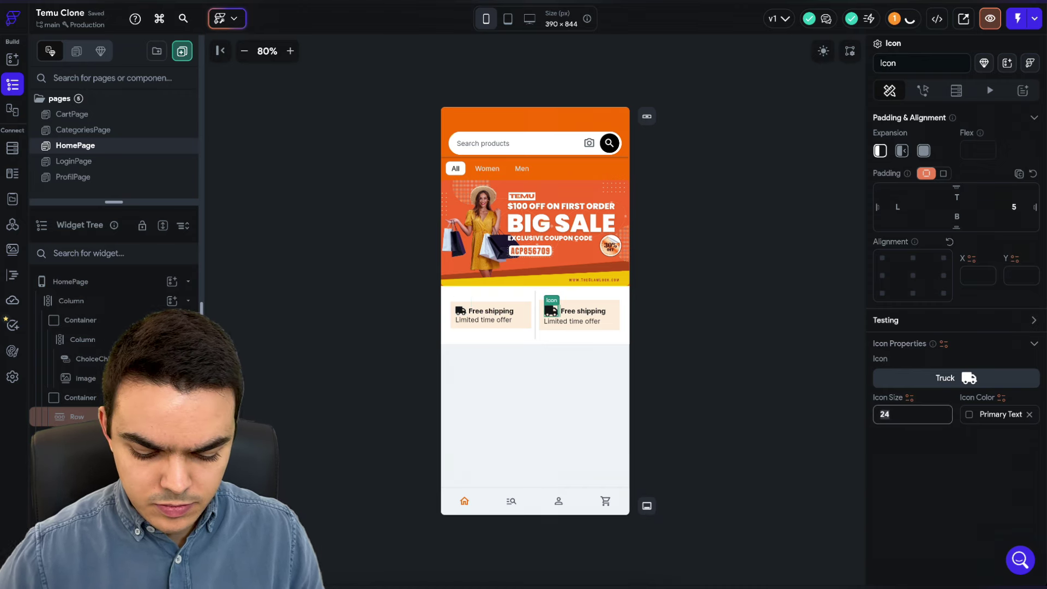
key(BackSpace)
key(BackSpace)
text(18)
click(969, 382)
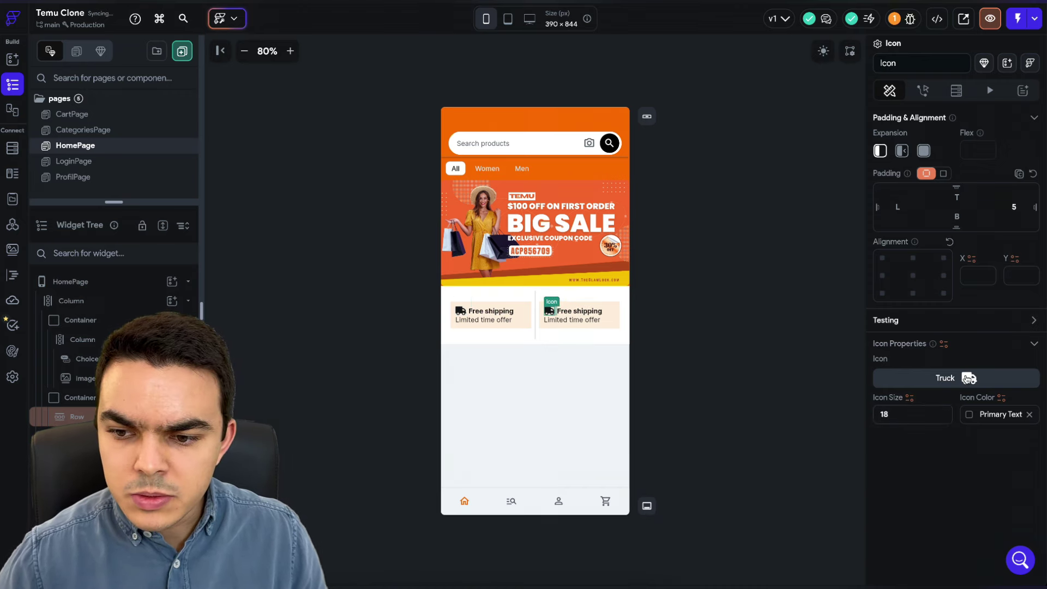
- Search icons for 'price' and pick the Material price_check_rounded icon for the second card
text(pr)
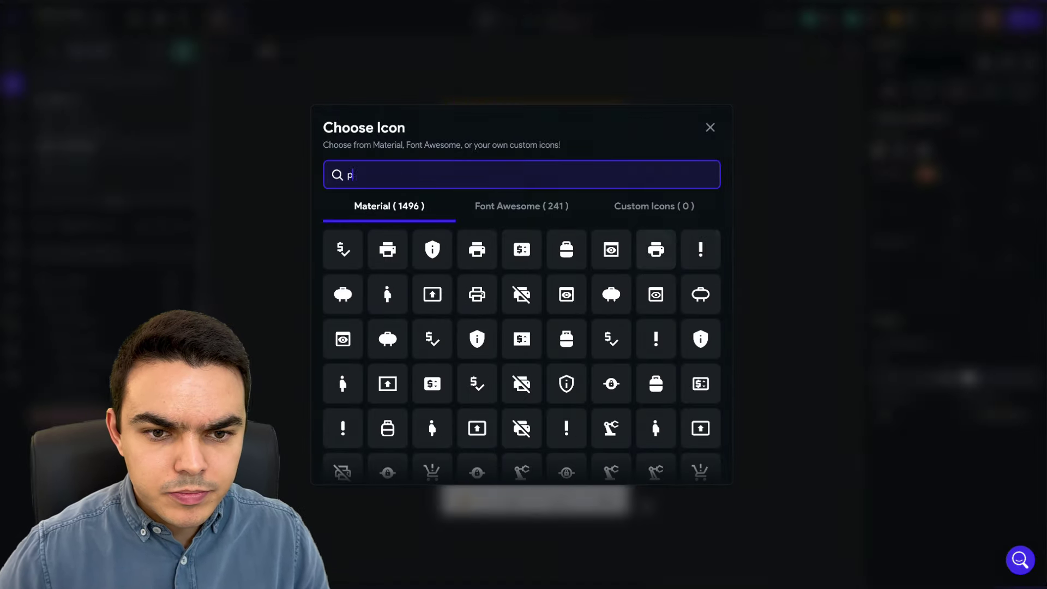
key(BackSpace)
key(BackSpace)
text(price)
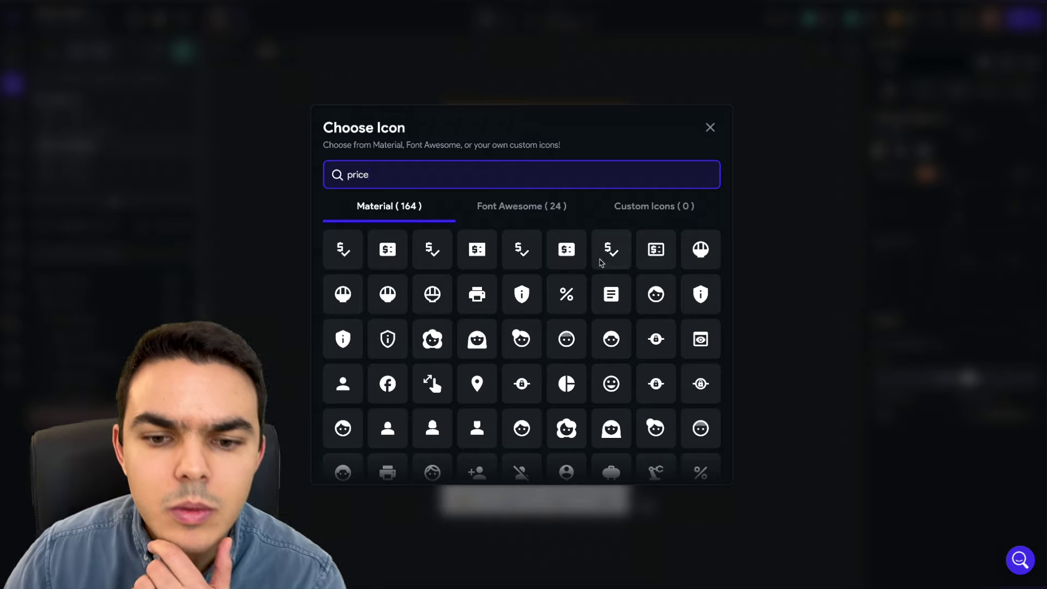
scroll(536, 281, down, 3)
click(521, 206)
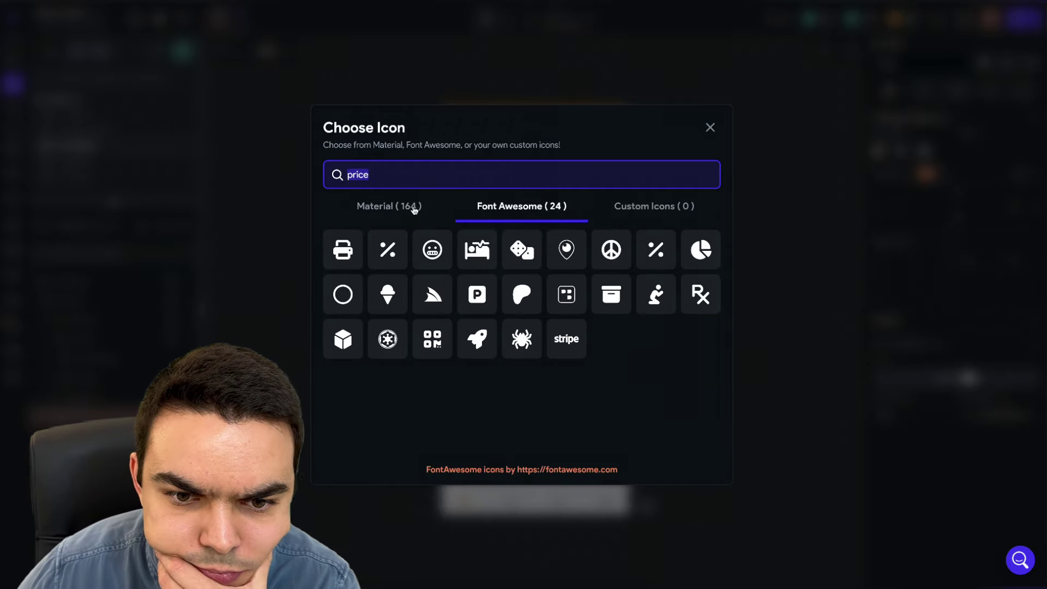
click(411, 207)
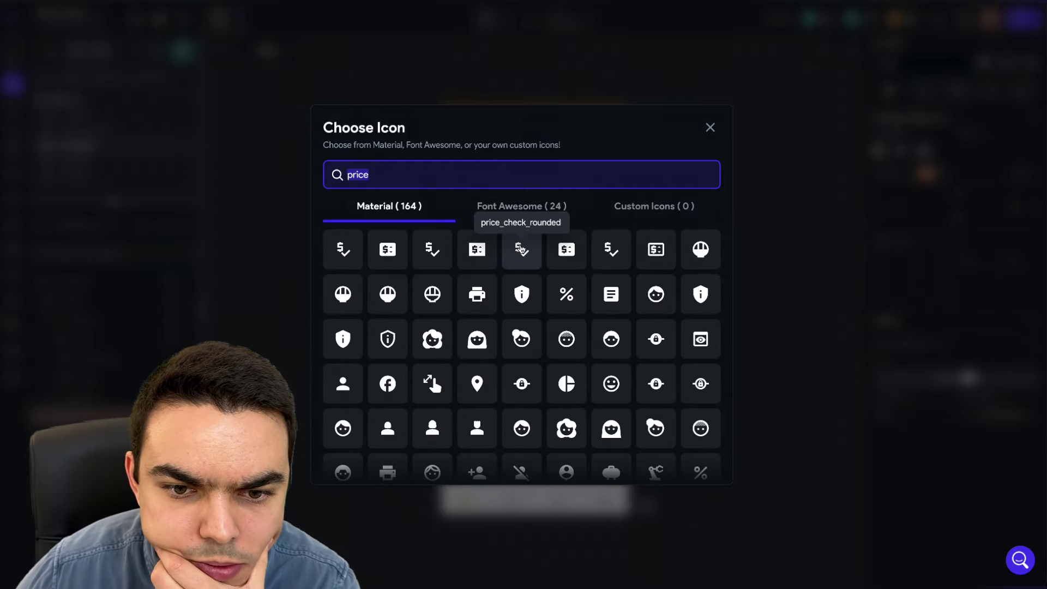
click(521, 250)
click(577, 310)
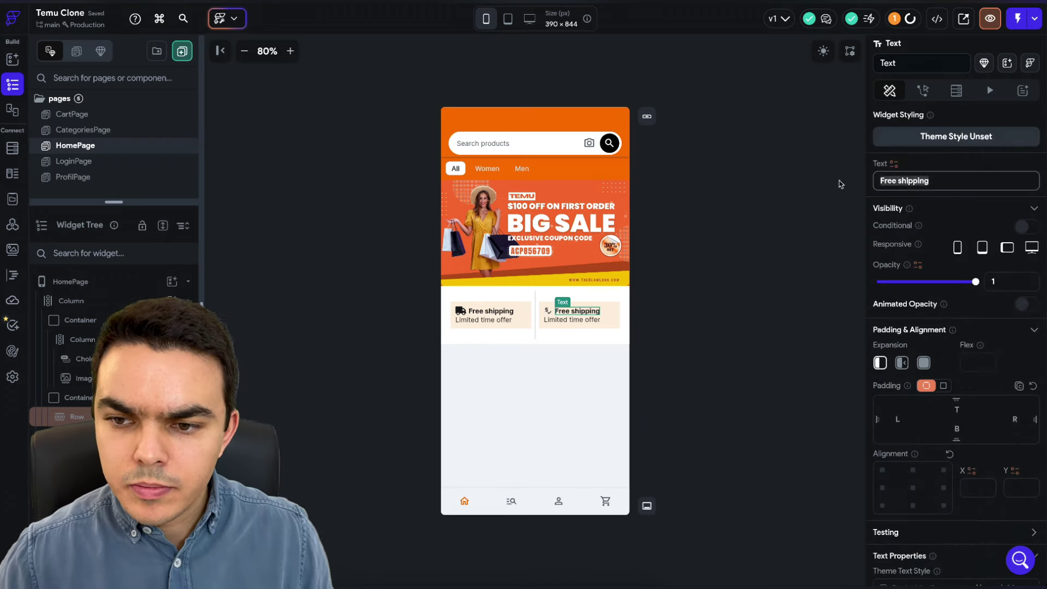
- Change the second card's texts to 'Price ajustement' and 'Within 30 days', fixing the typos
text(Price ajustestement)
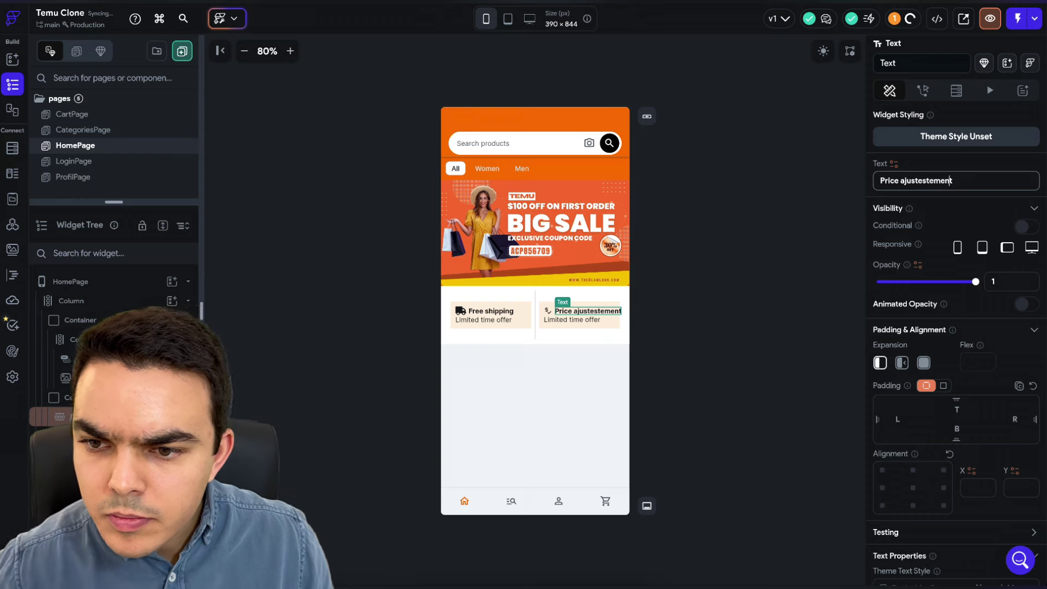
click(923, 180)
key(BackSpace)
key(BackSpace)
click(572, 320)
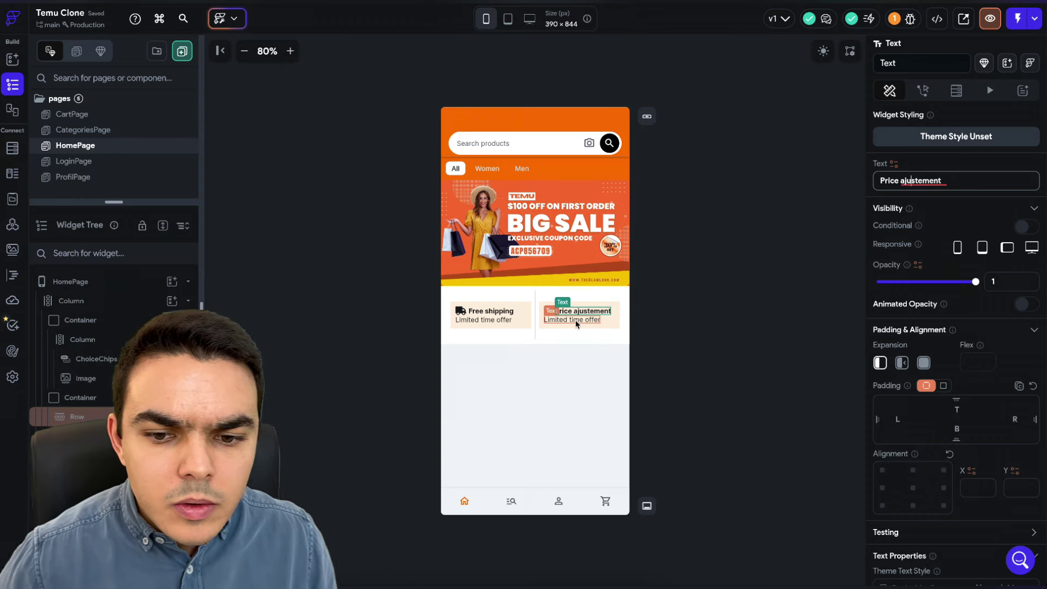
text(Witjhin 30 days)
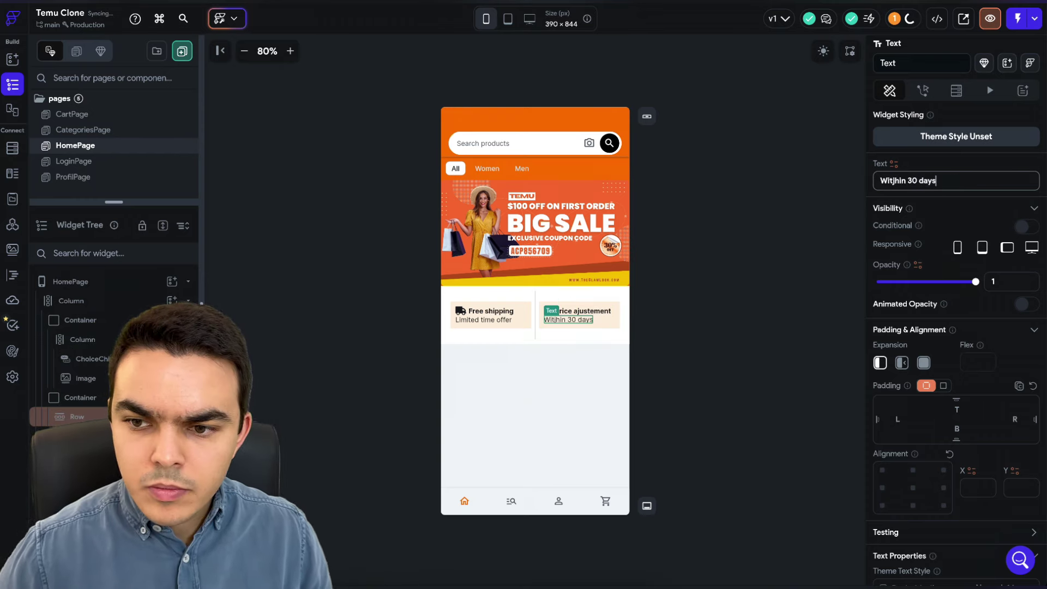
click(896, 181)
key(BackSpace)
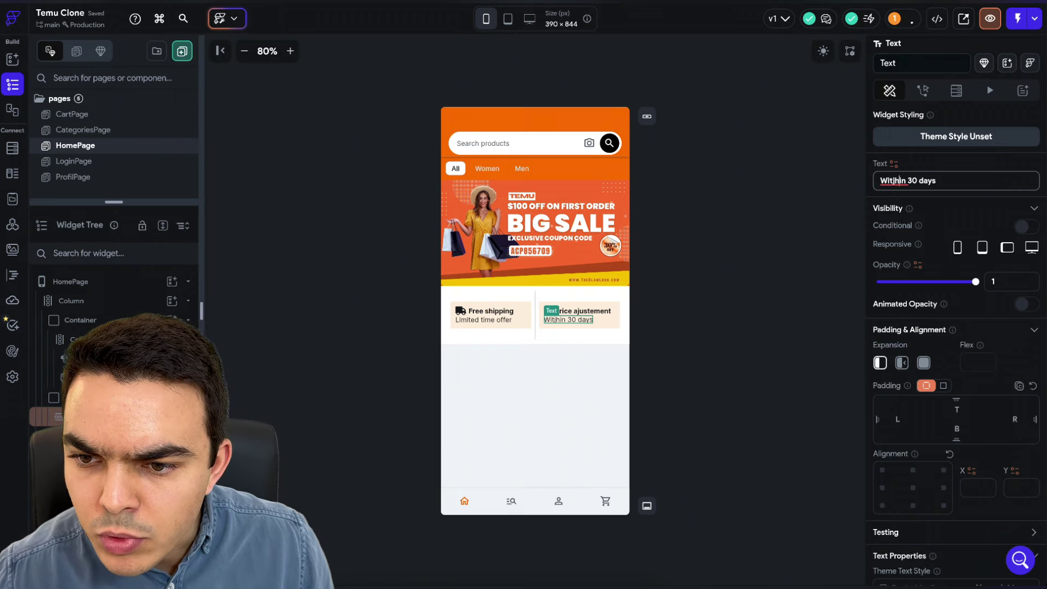
click(744, 216)
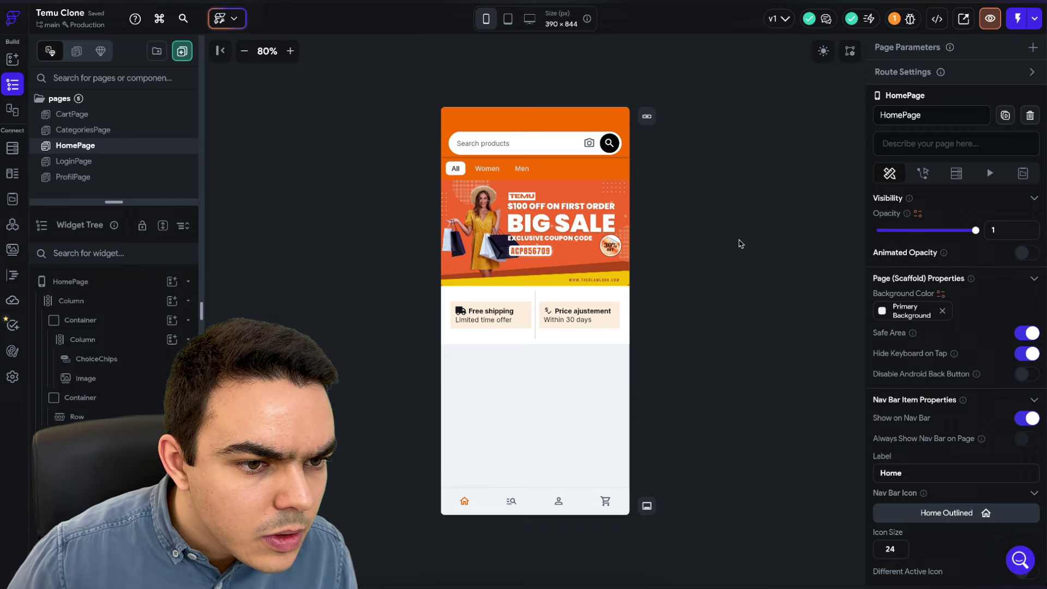
click(523, 321)
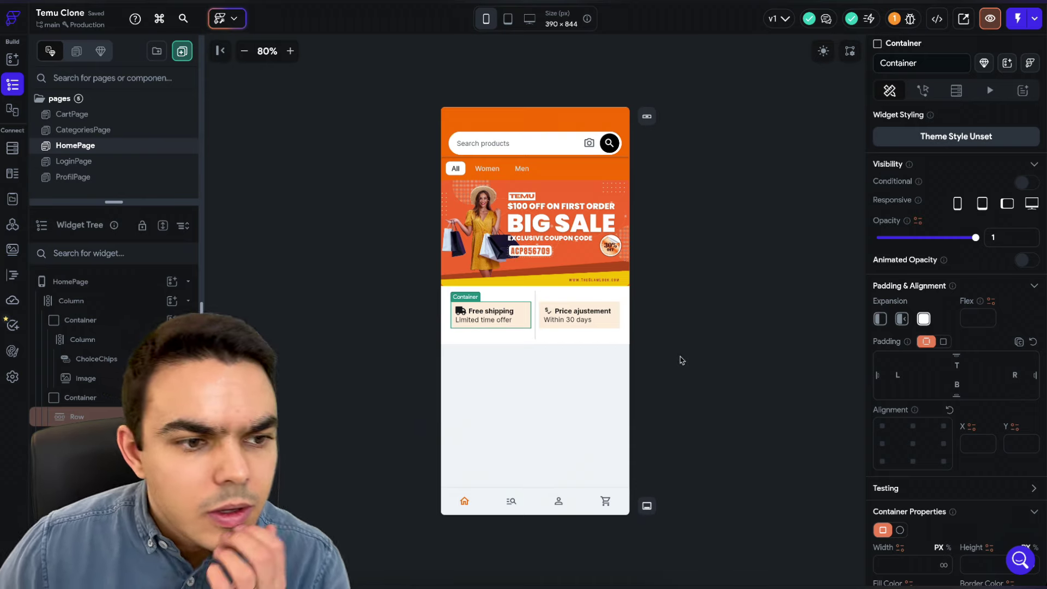
- Change the VerticalDivider's height from 100 to 60
click(533, 337)
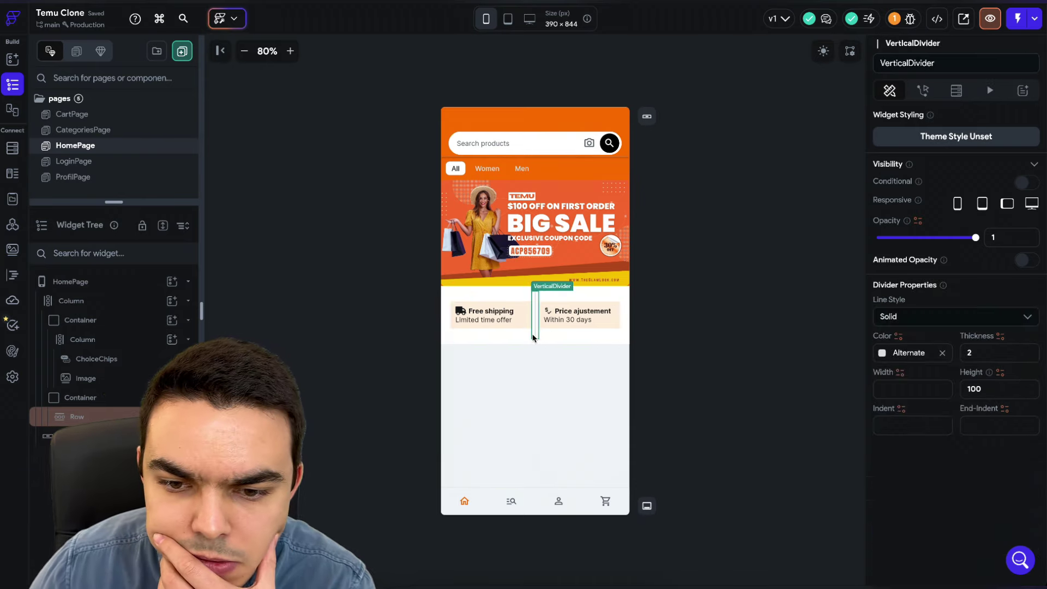
double_click(999, 388)
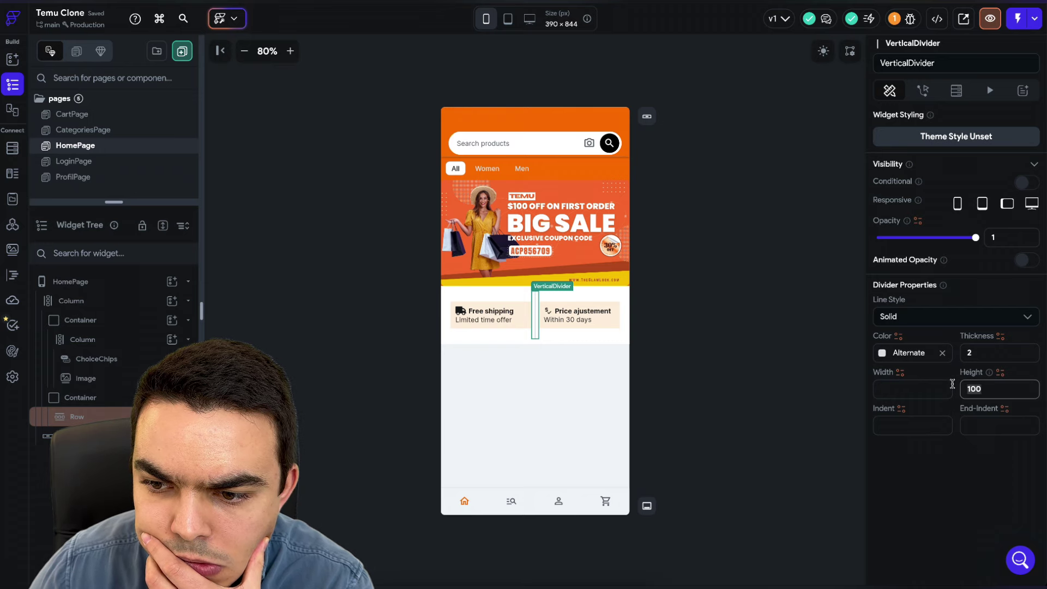
key(BackSpace)
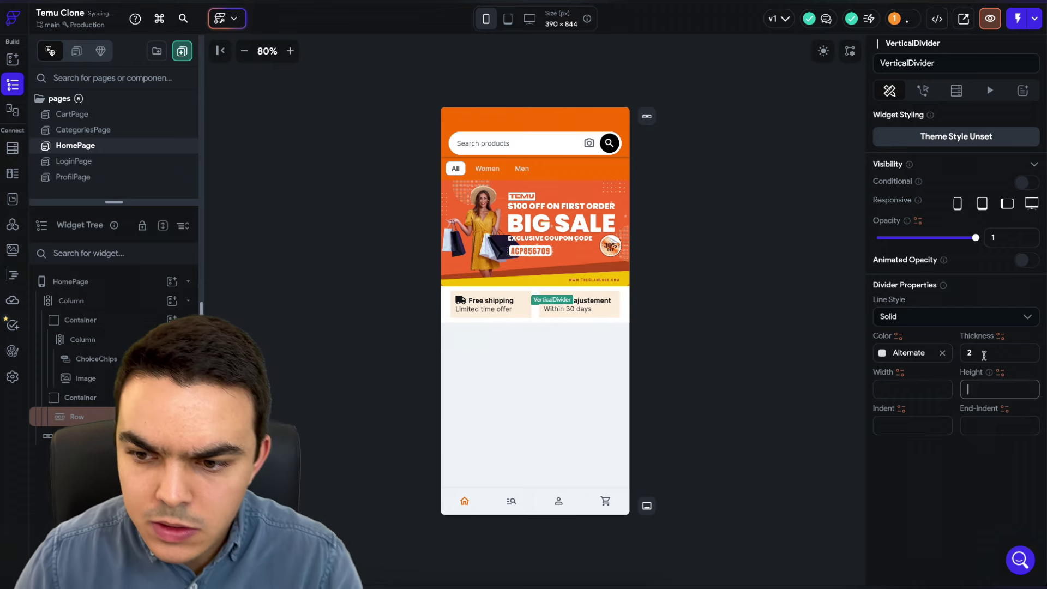
text(50)
key(Return)
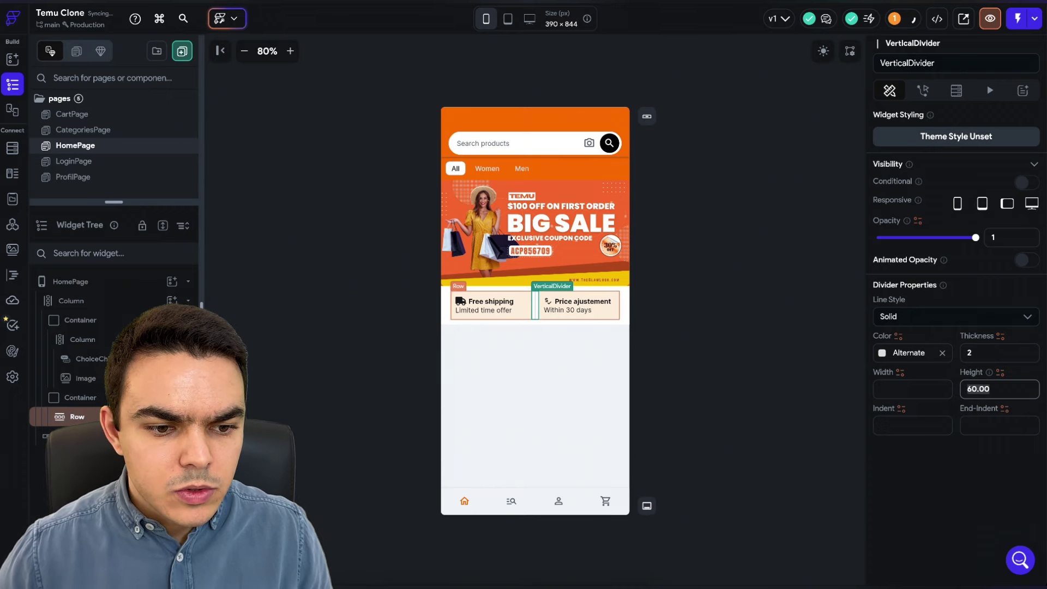
click(457, 318)
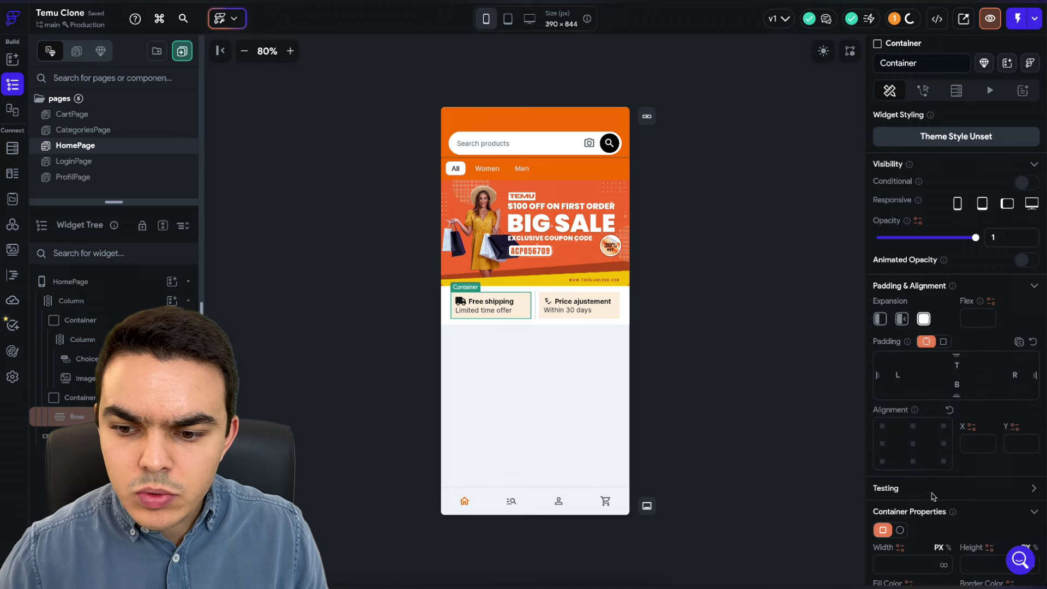
- Copy the cream hex and clear the fill on the Free shipping and Price ajustement cards
scroll(928, 491, down, 3)
double_click(909, 468)
key(ctrl+c)
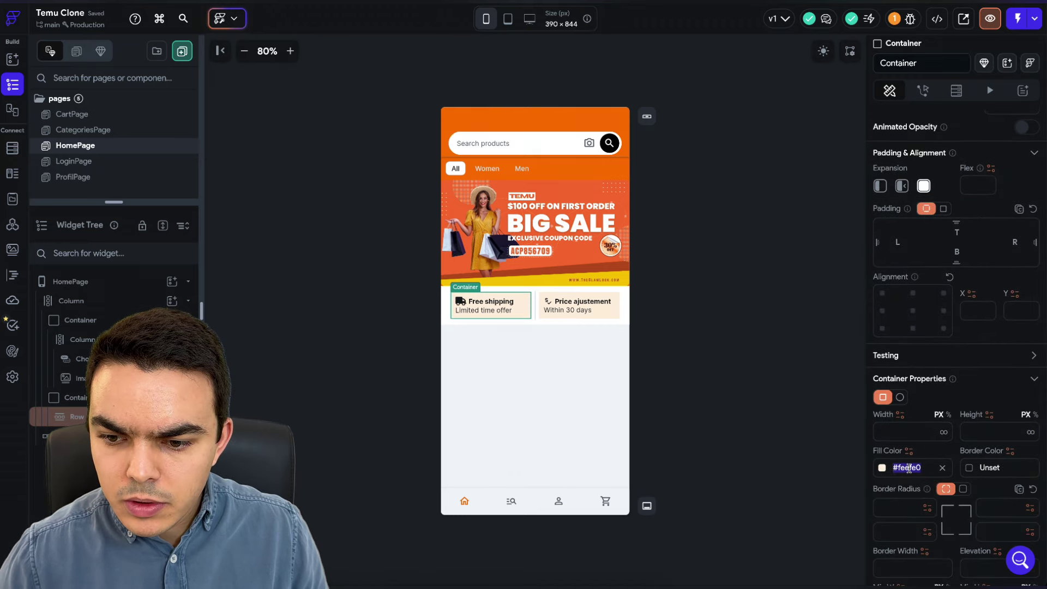
click(612, 308)
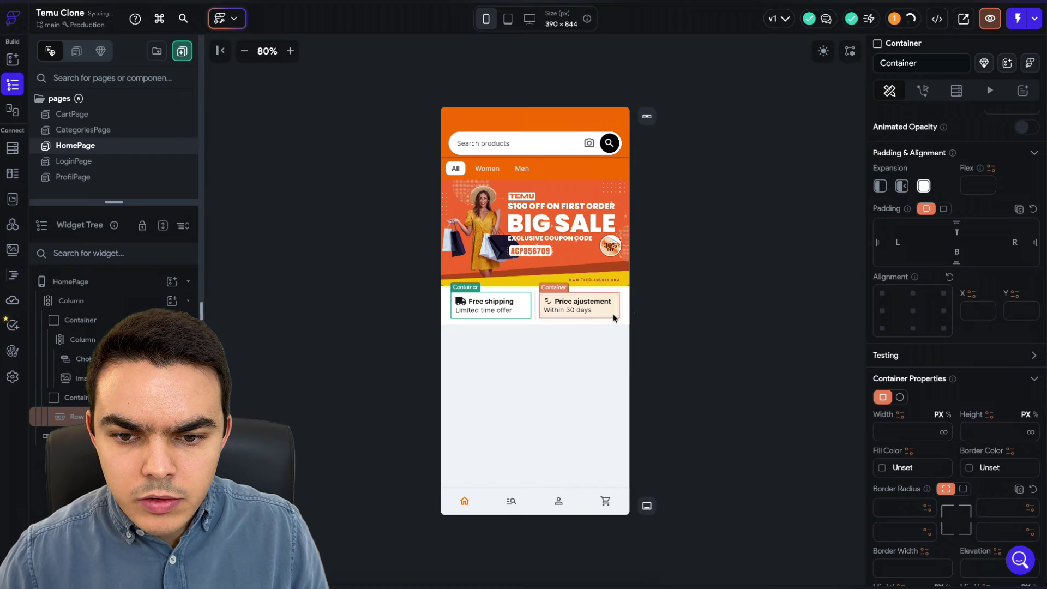
click(942, 467)
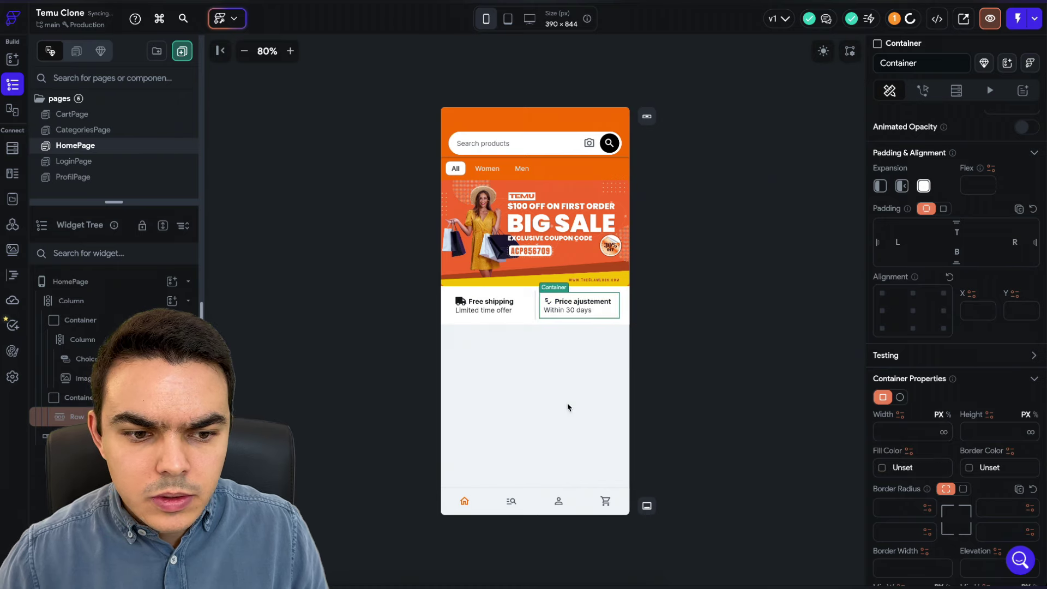
click(82, 397)
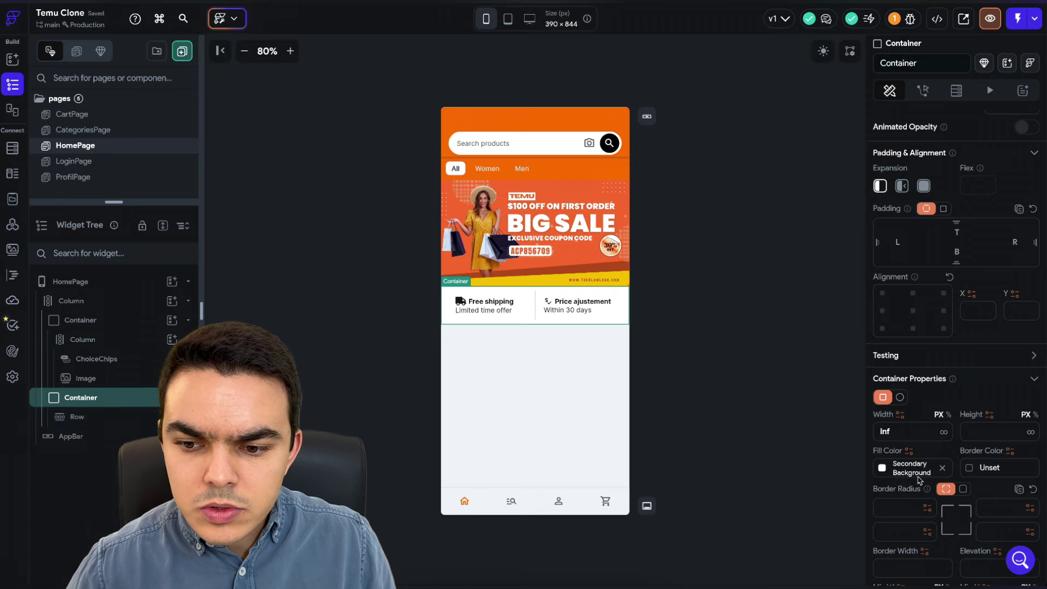
click(882, 468)
- Replace the outer strip Container's white fill with cream #feefe0
key(ctrl+v)
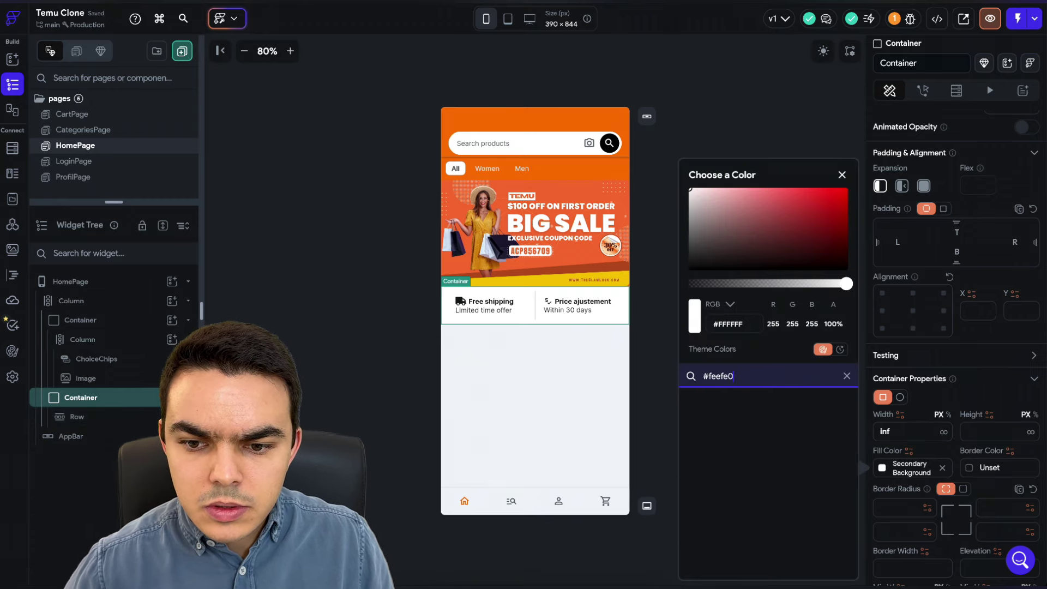
double_click(731, 323)
key(BackSpace)
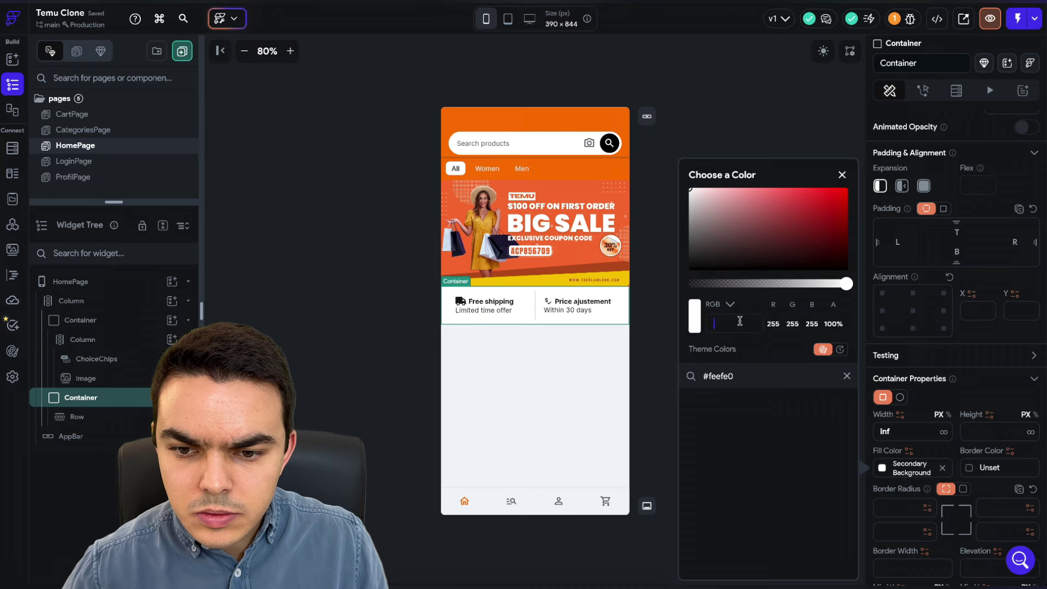
key(ctrl+v)
key(Return)
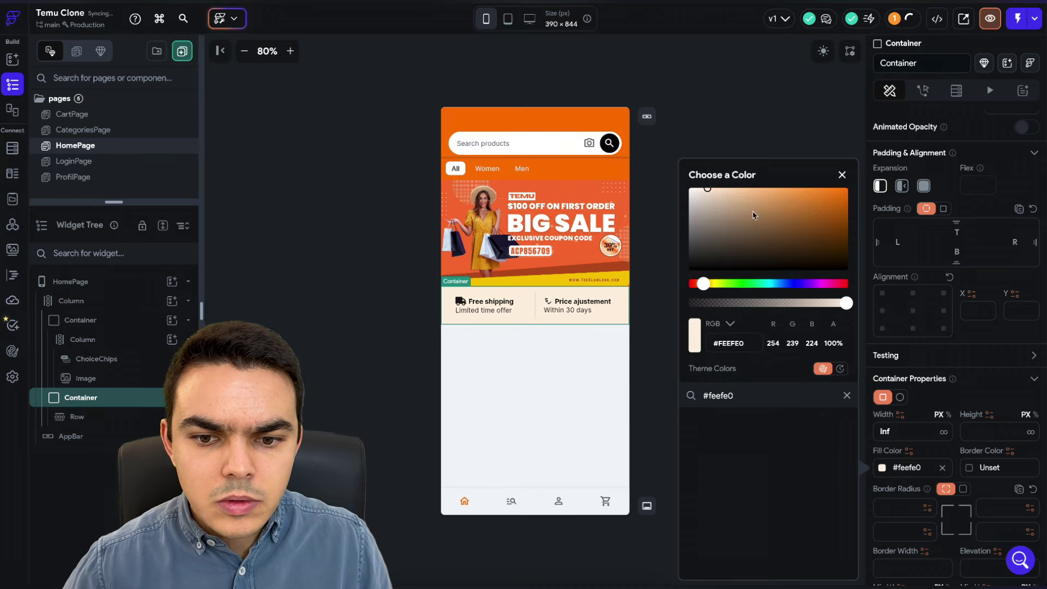
click(725, 118)
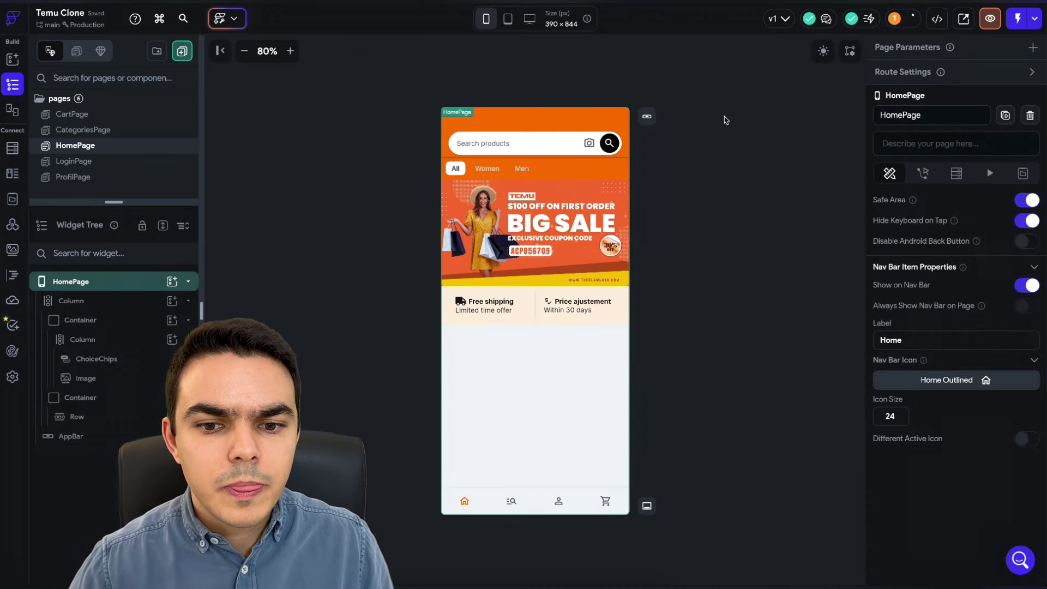
click(535, 306)
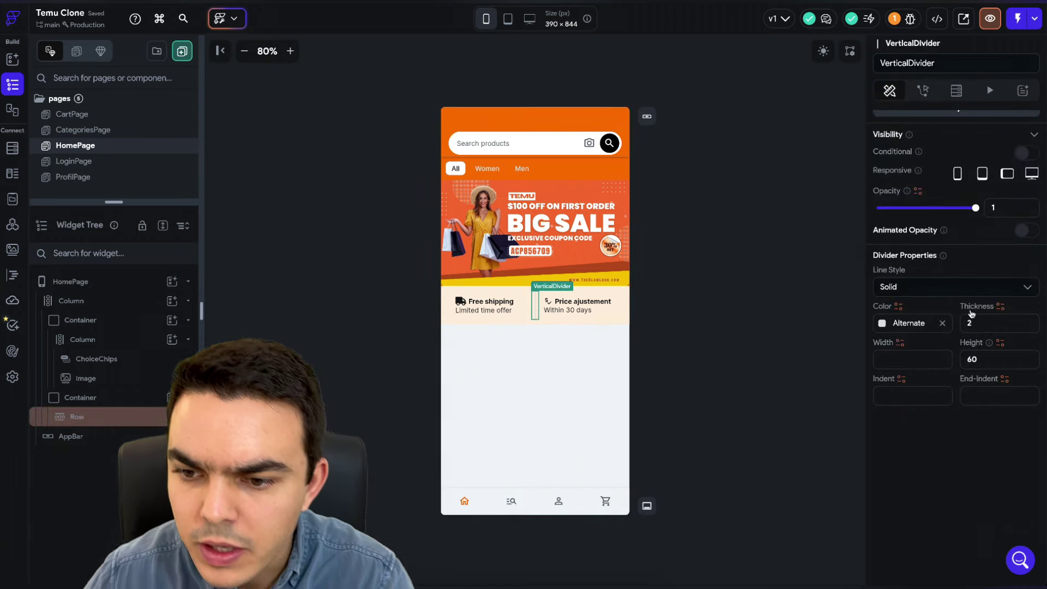
- Set the VerticalDivider height to 57, then nudge it down toward 55
click(996, 360)
key(BackSpace)
key(BackSpace)
text(57)
key(Return)
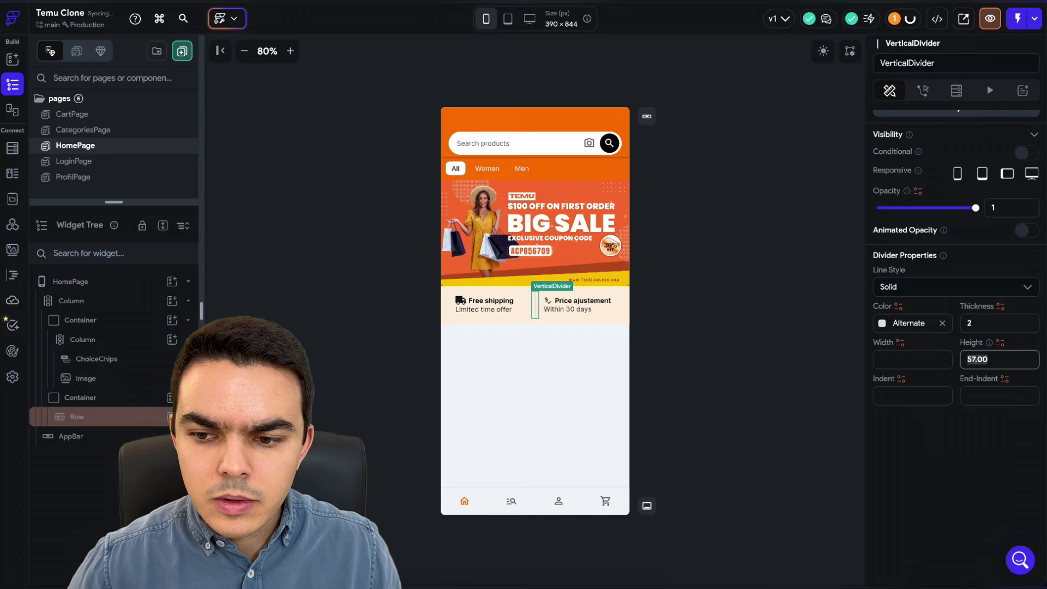
key(Down)
click(719, 328)
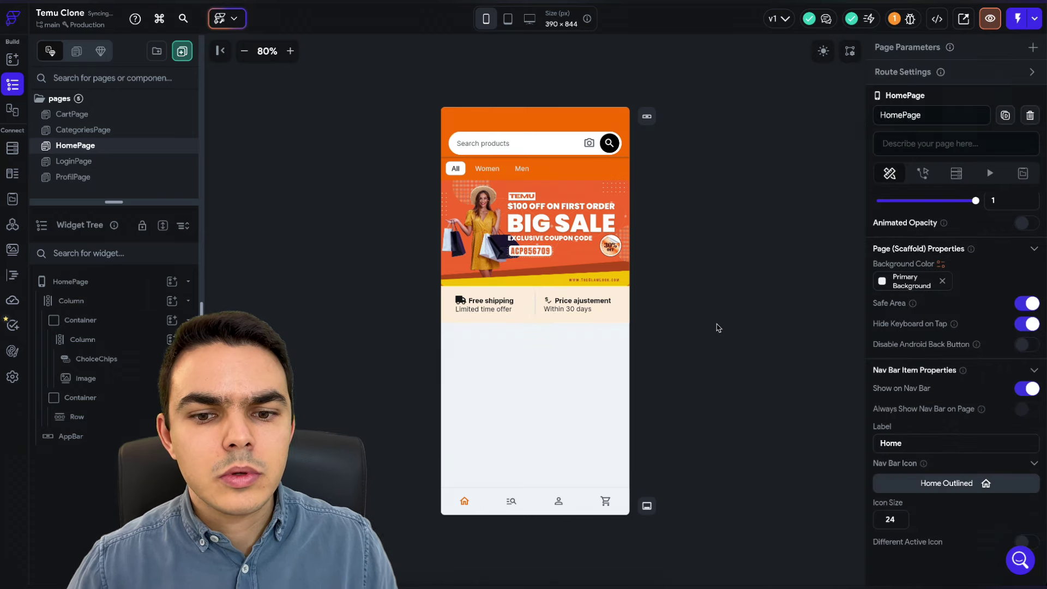
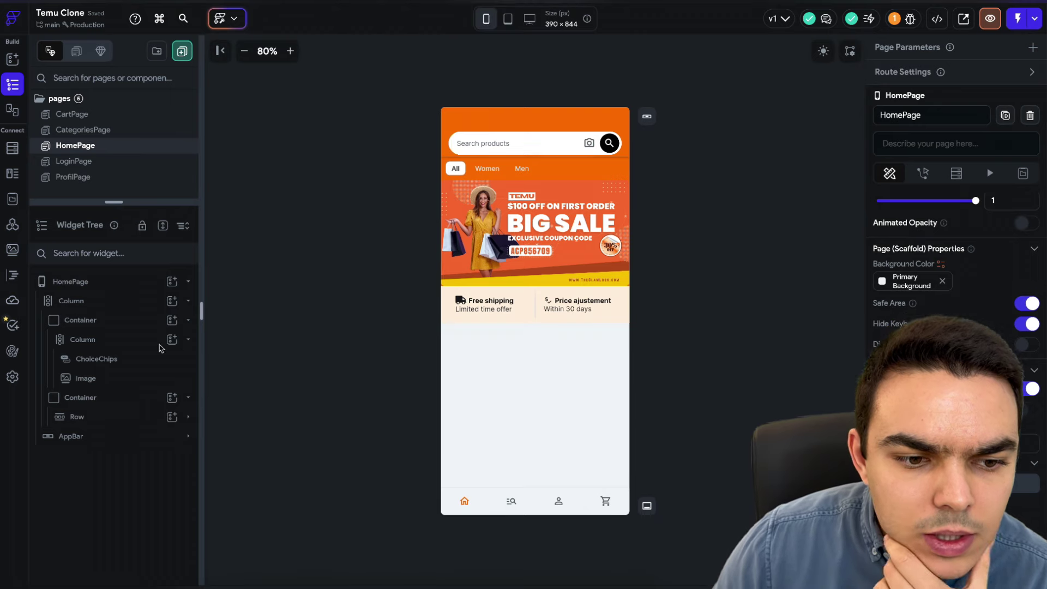
- Rename the top banner Container in HomePage's Column to section1
click(115, 397)
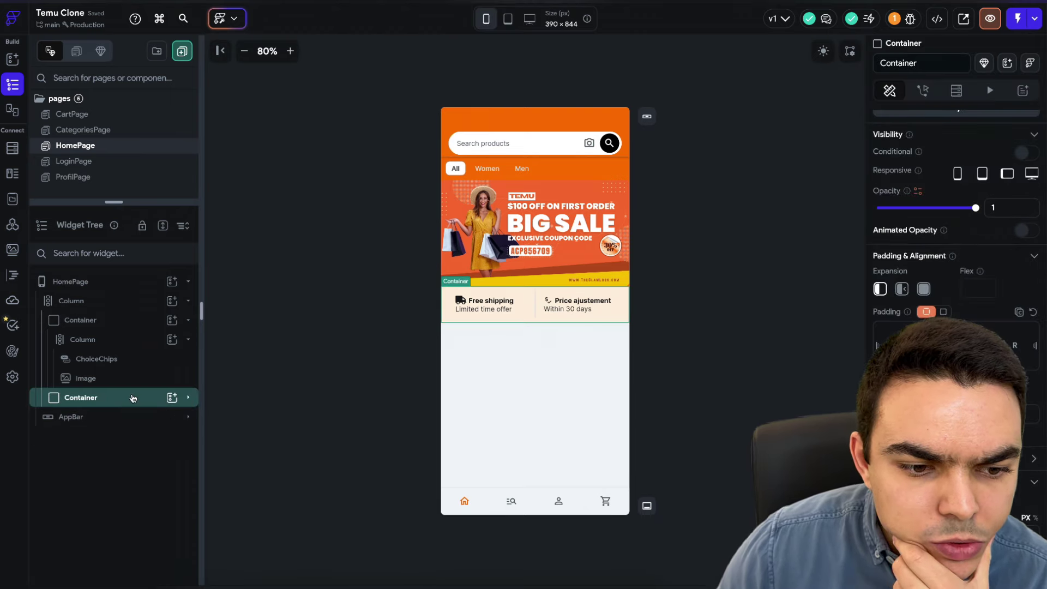
click(133, 320)
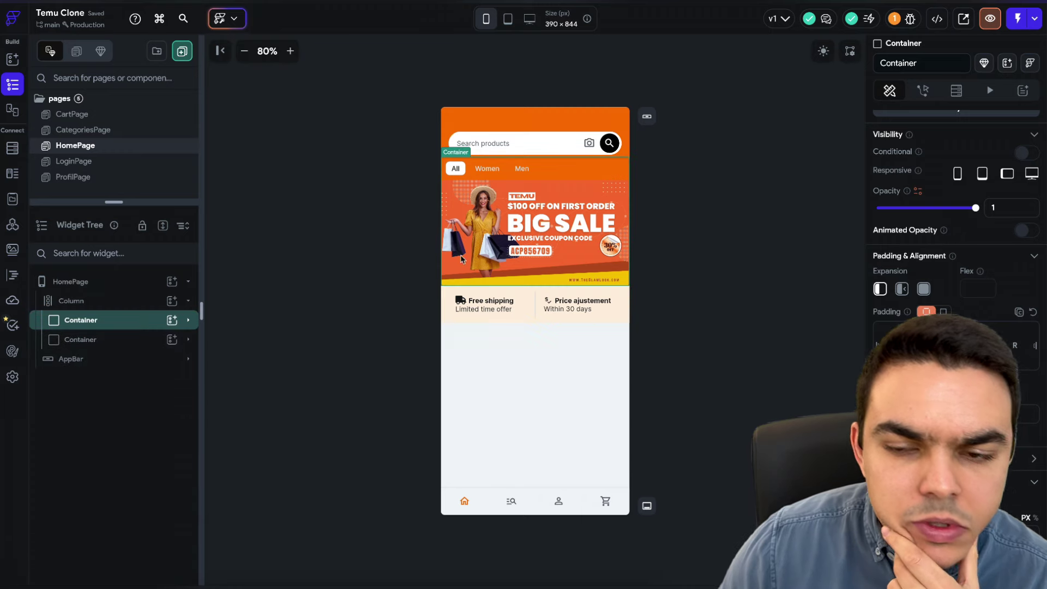
double_click(890, 66)
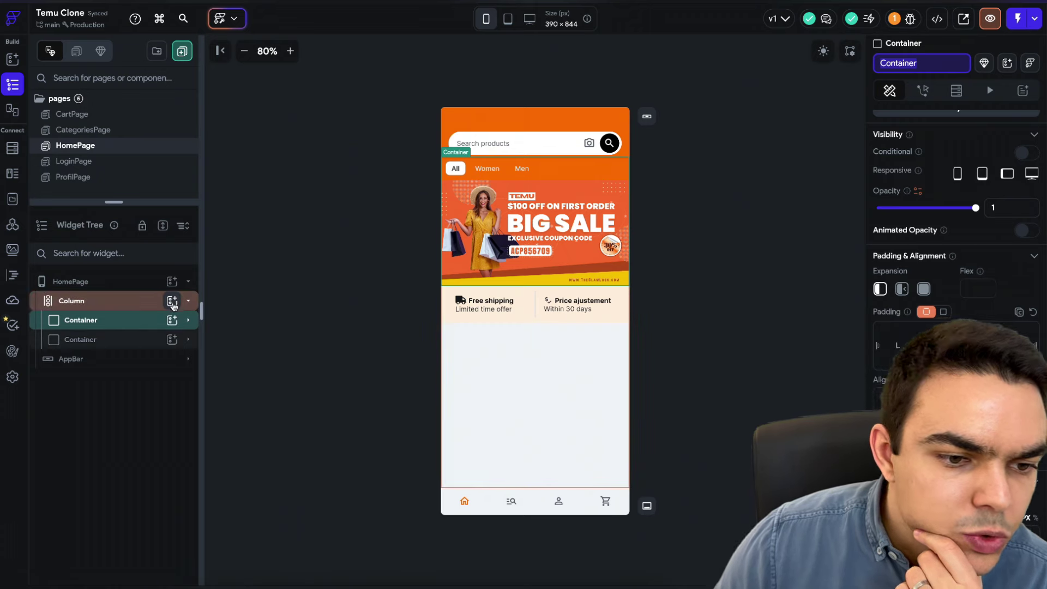
text(sec)
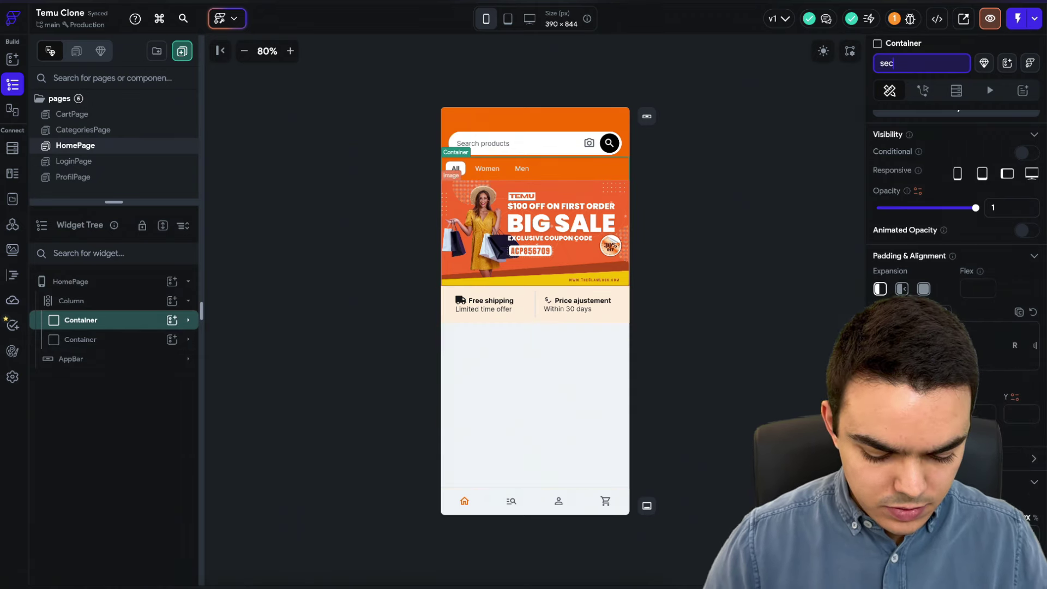
text(tion1)
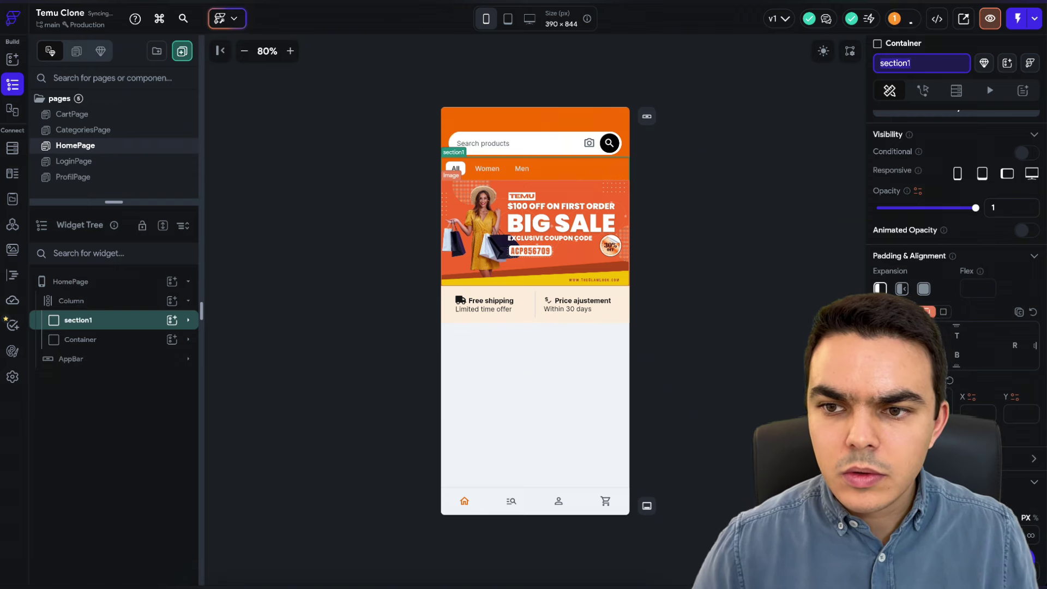
key(Return)
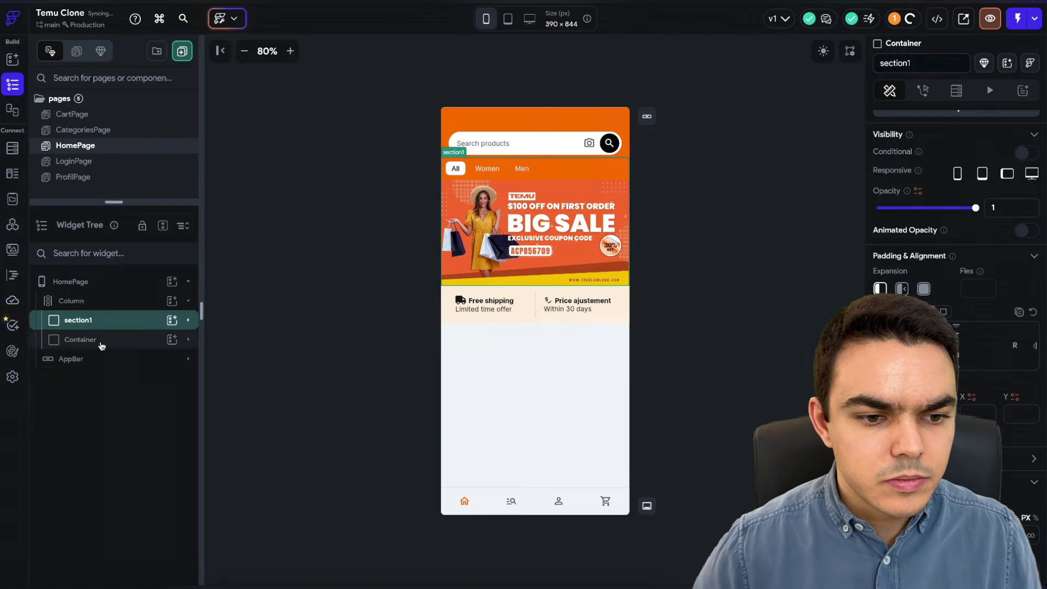
- Rename the second Container to section2
click(99, 343)
click(917, 63)
text(section1)
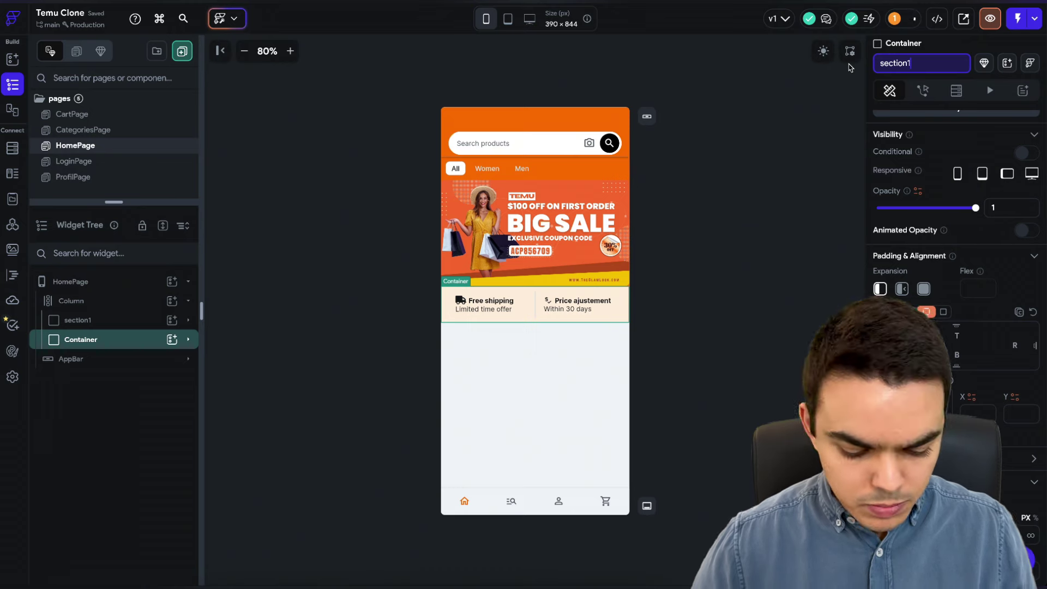
text(2)
key(Return)
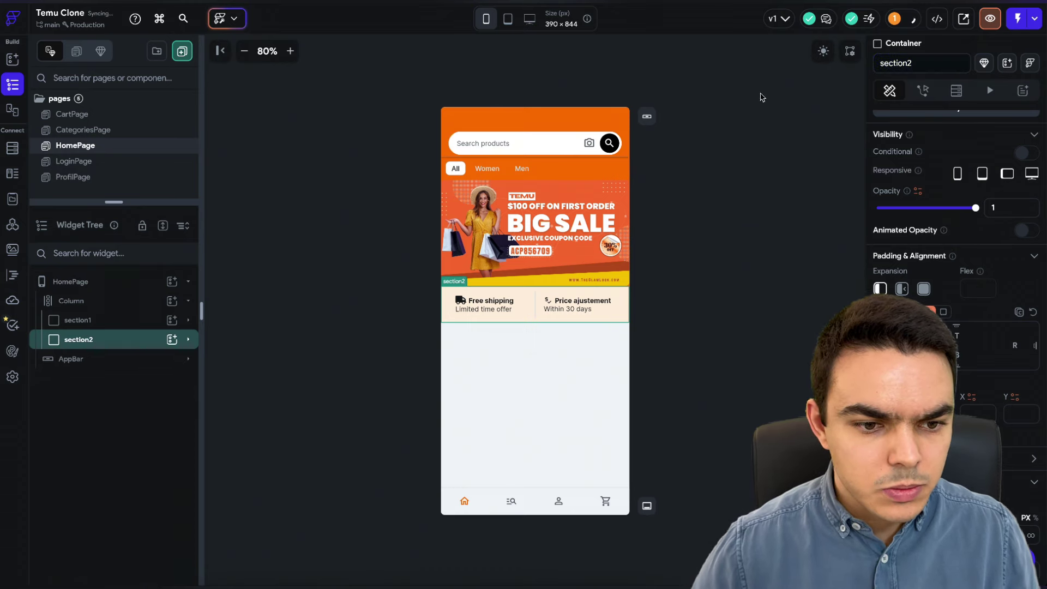
click(171, 301)
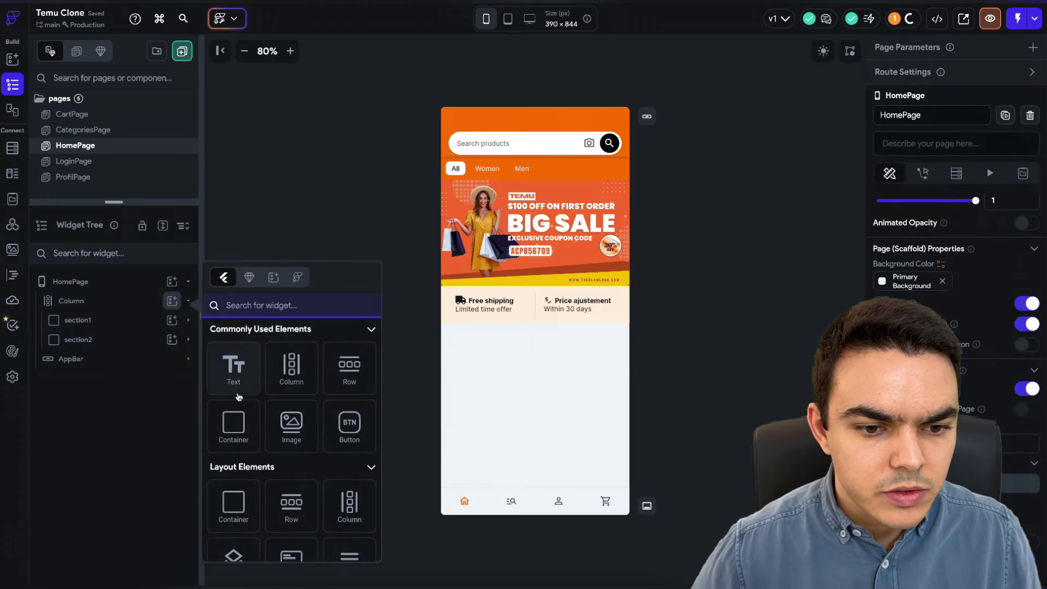
- Append a new Container to the end of HomePage's Column and name it section3
click(240, 420)
double_click(933, 63)
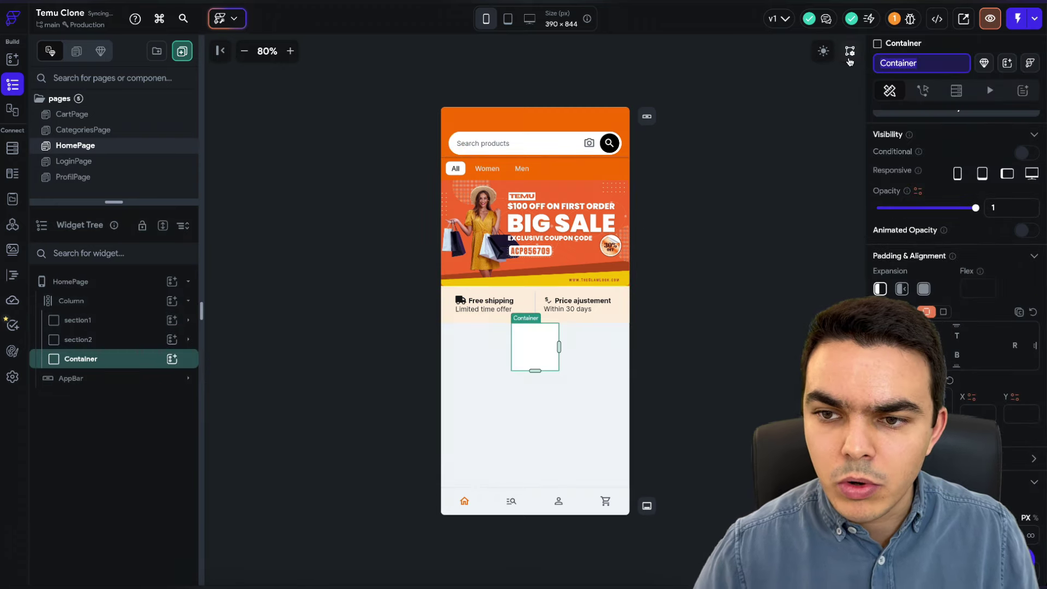
text(section1)
key(Return)
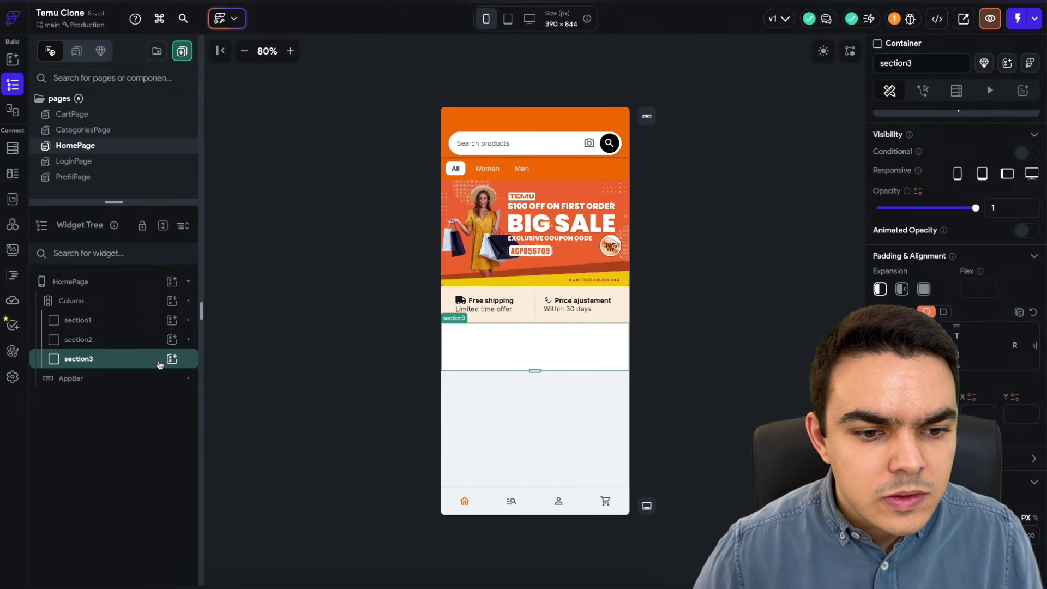
click(173, 359)
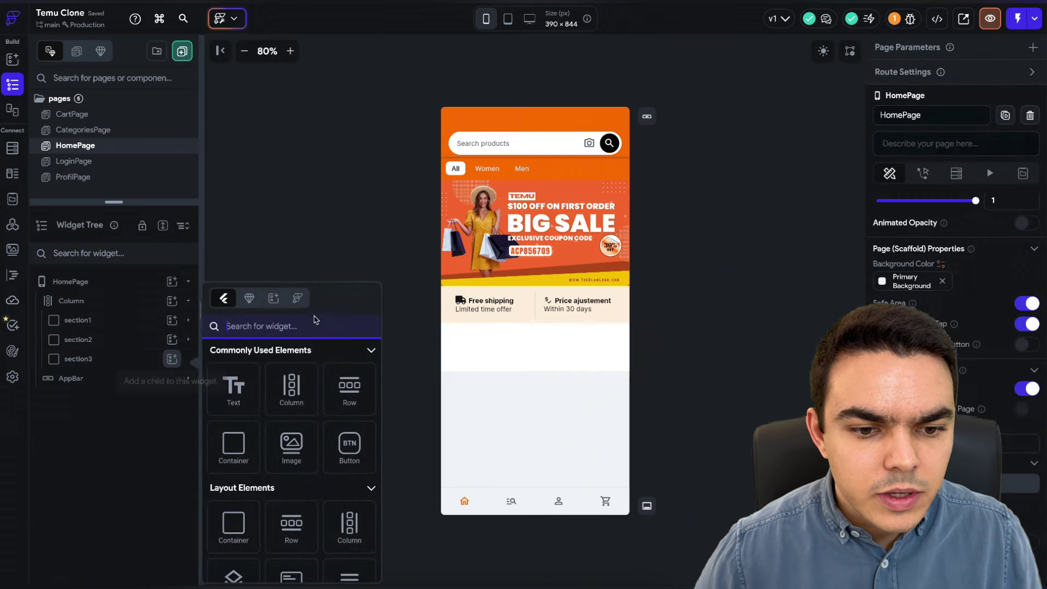
- Insert a Row into section3, then add an Icon widget inside that Row
click(345, 393)
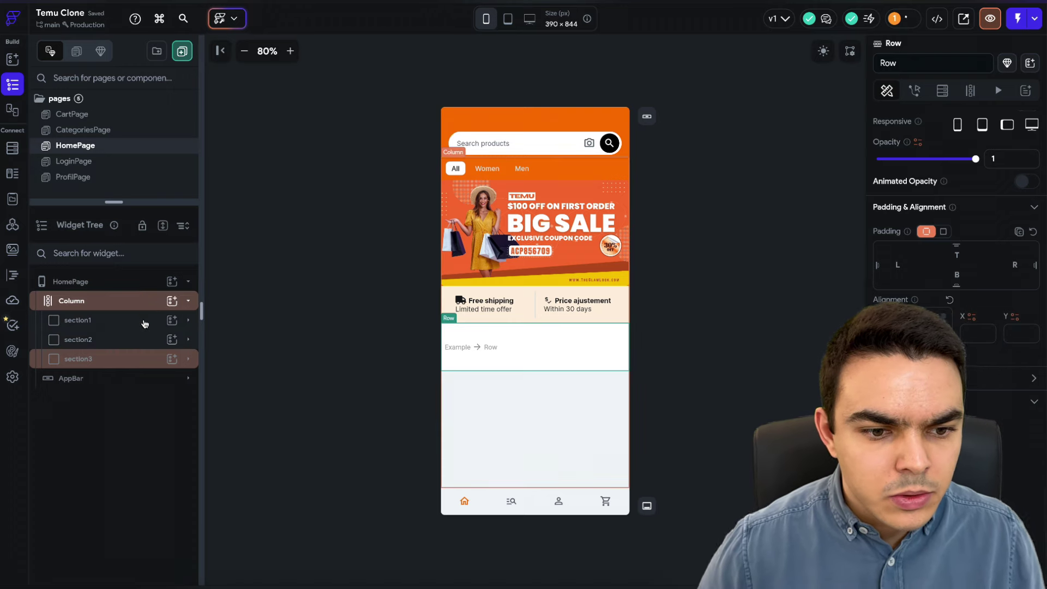
click(172, 359)
text(icon)
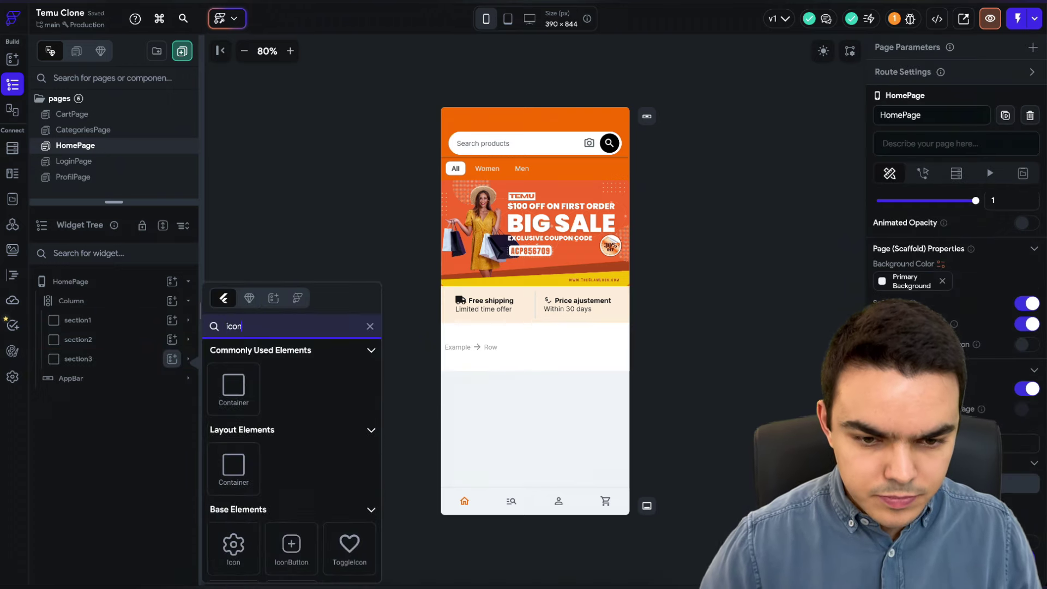
click(227, 406)
click(563, 375)
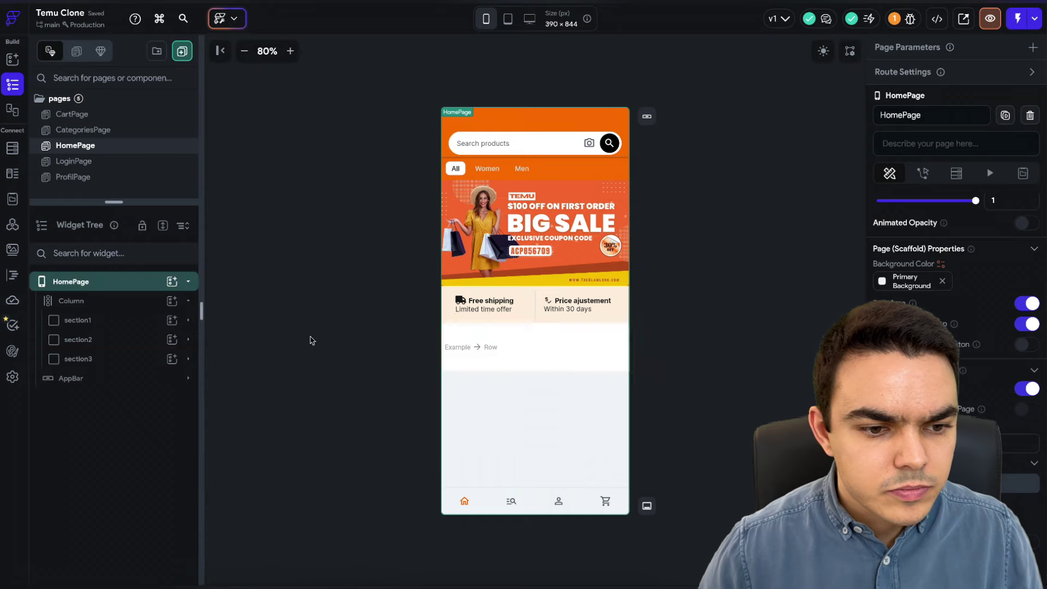
click(131, 366)
click(171, 378)
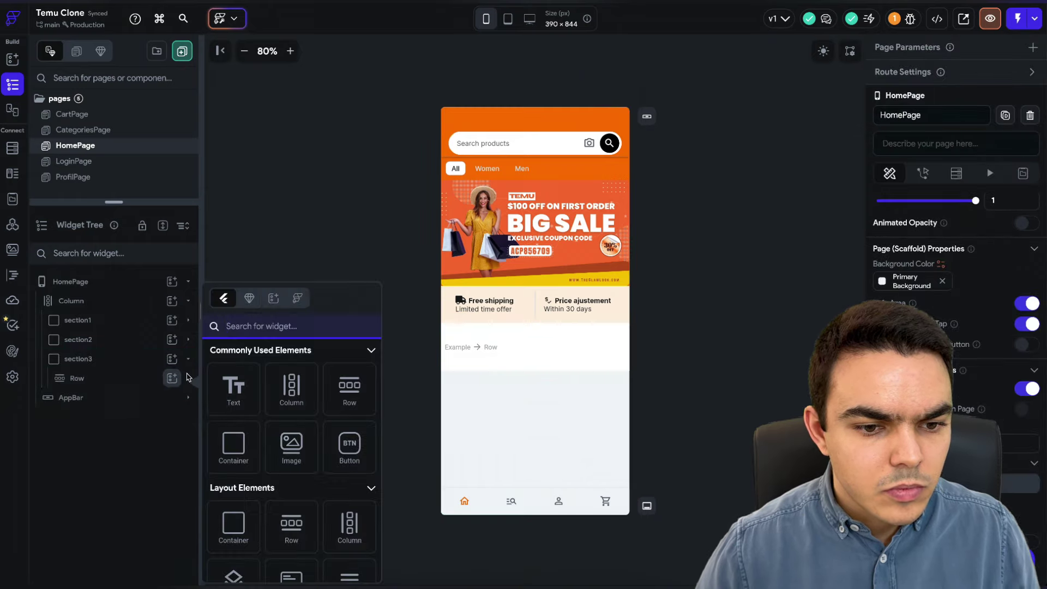
text(icon)
click(233, 544)
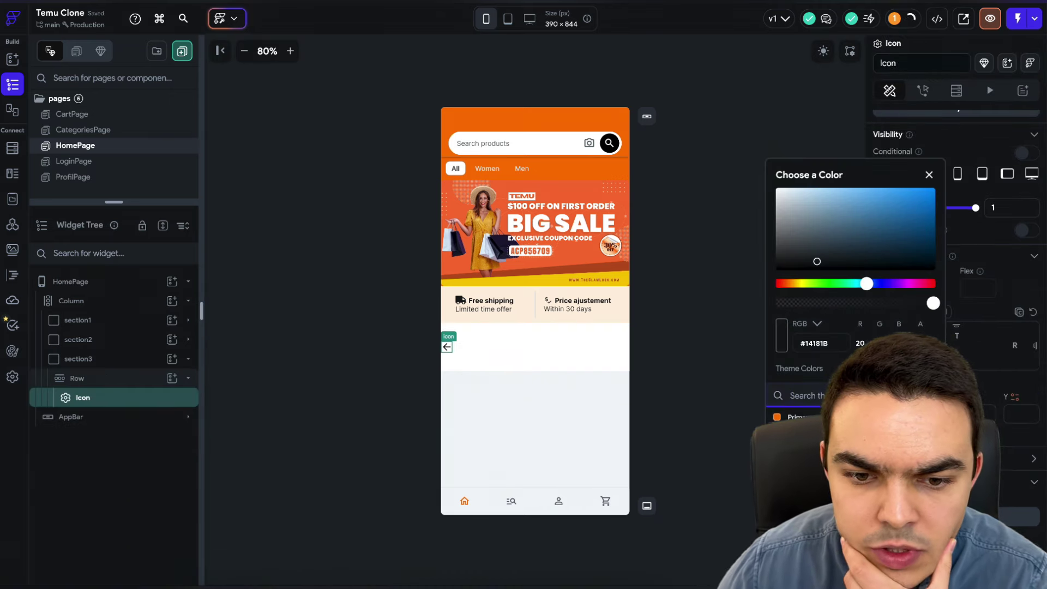
key(Escape)
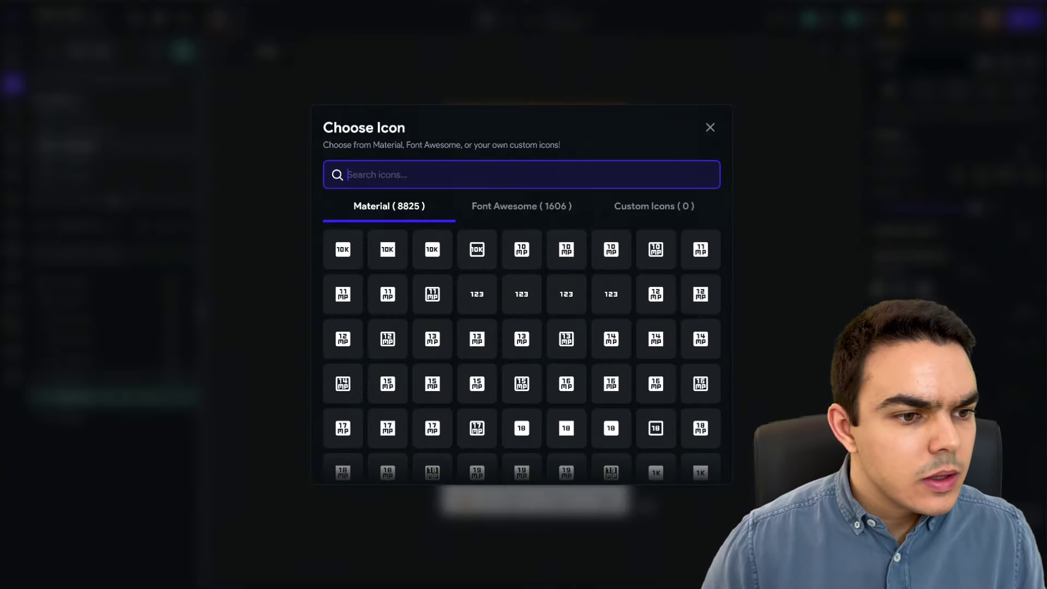
- Search icons for secure, check and security, then choose the Security shield icon
text(secure)
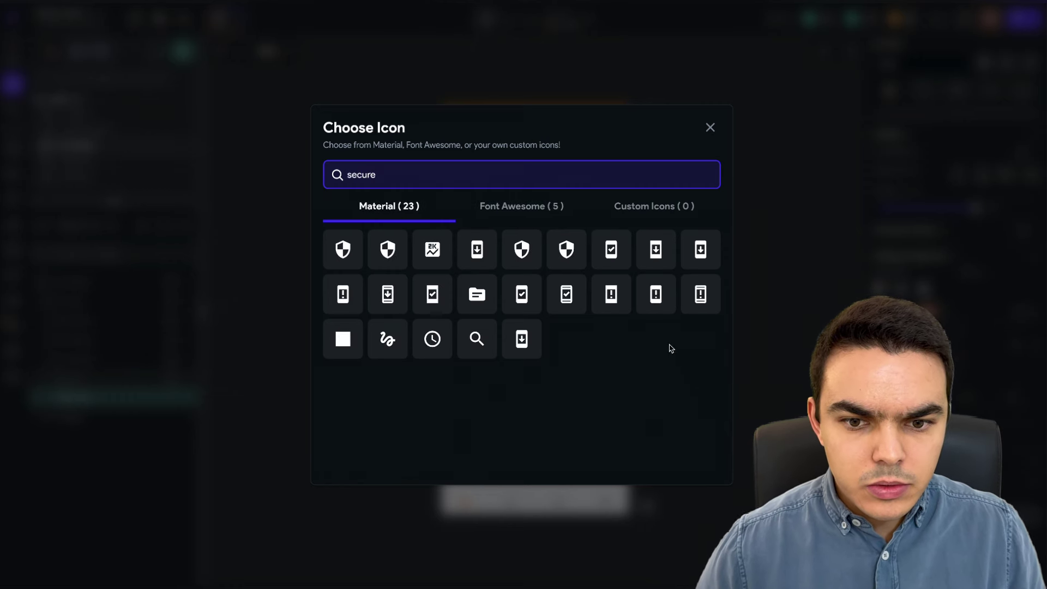
click(510, 220)
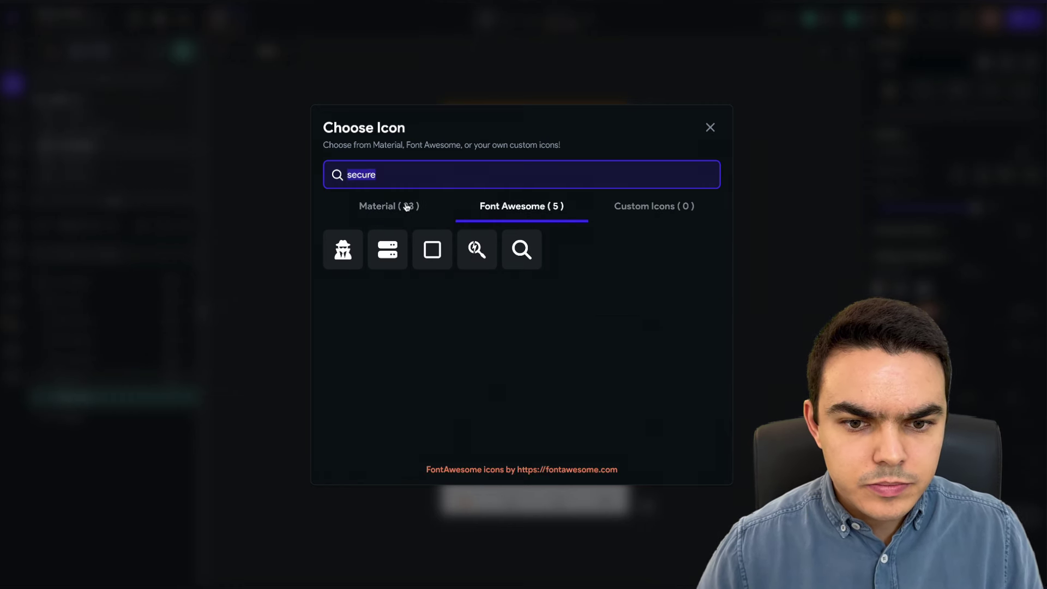
click(392, 207)
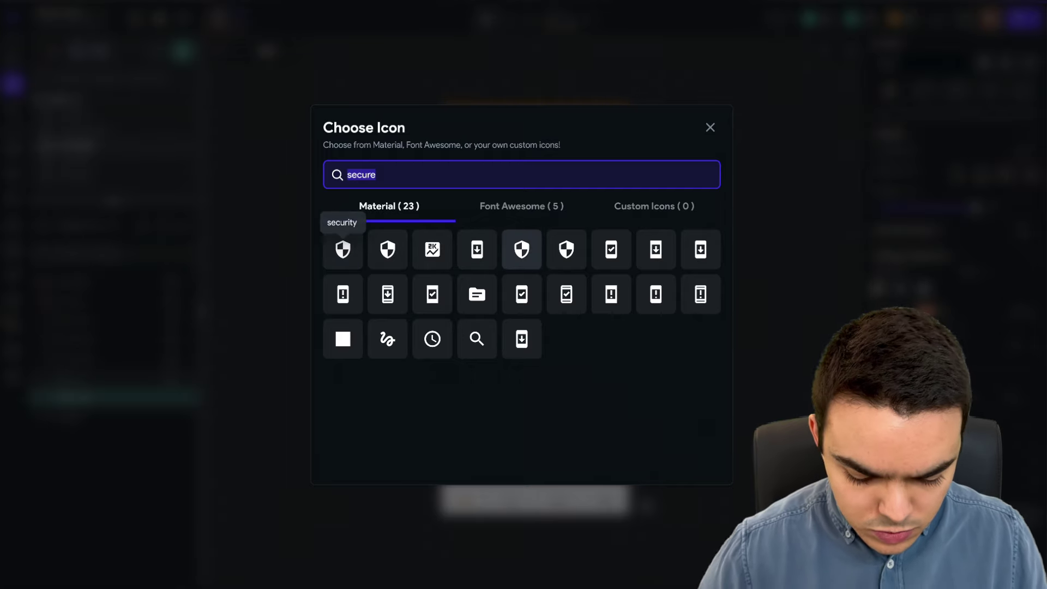
text(check)
scroll(604, 386, down, 1)
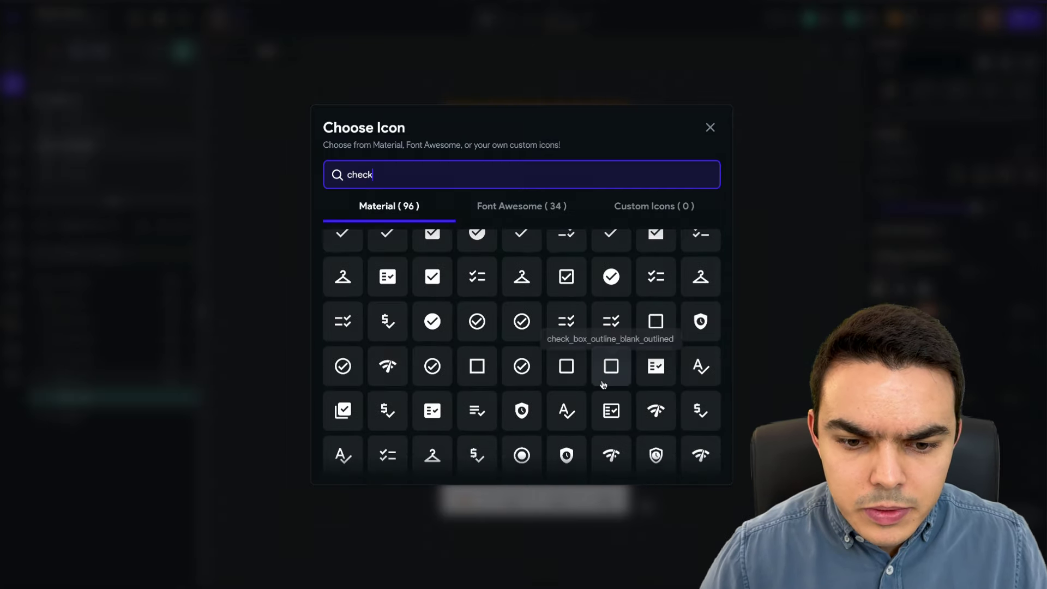
scroll(603, 385, down, 3)
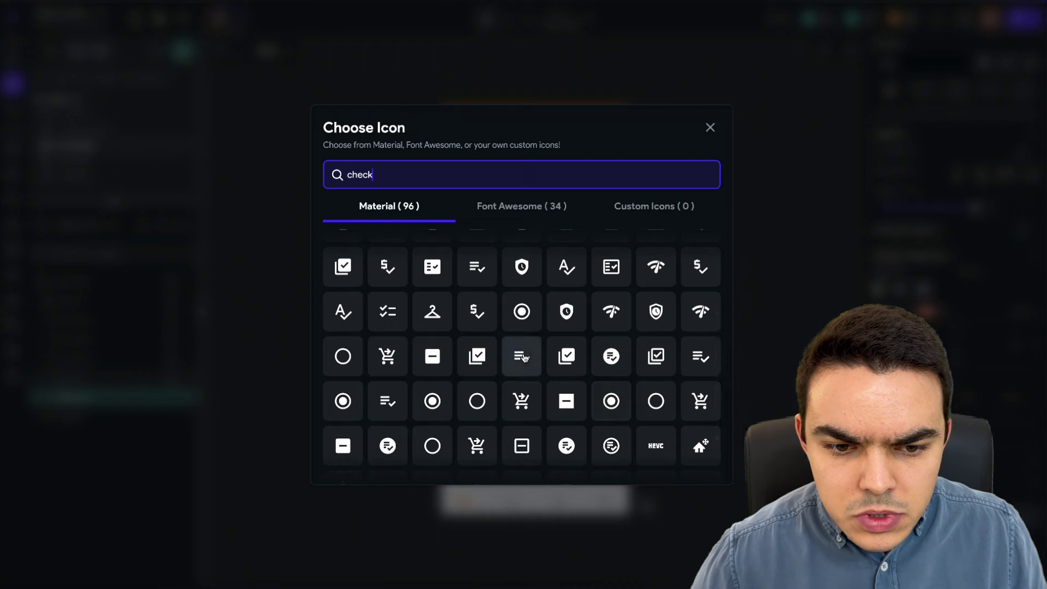
scroll(524, 356, down, 2)
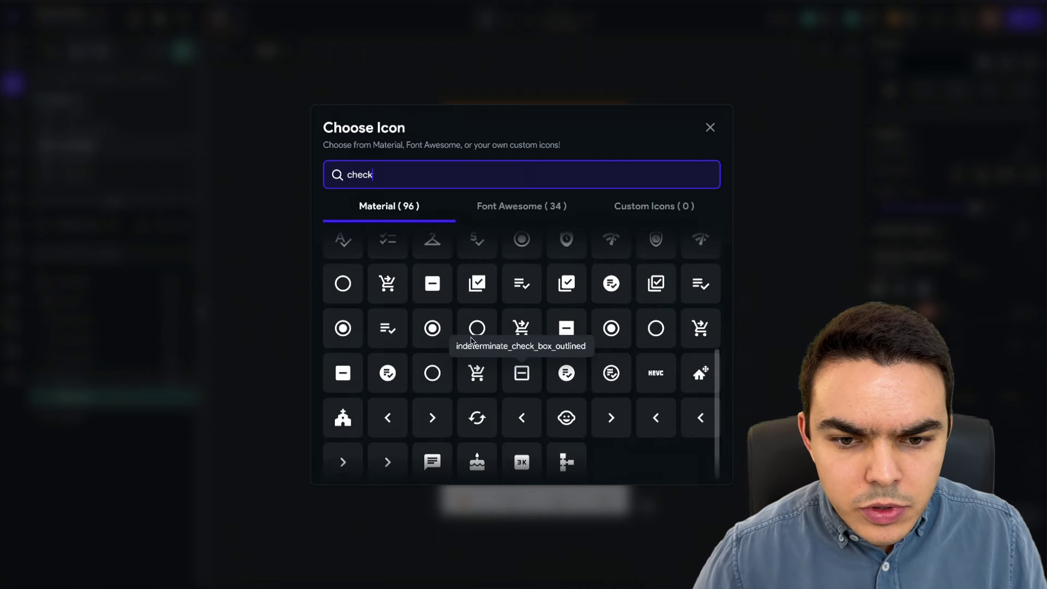
scroll(473, 341, up, 6)
click(507, 206)
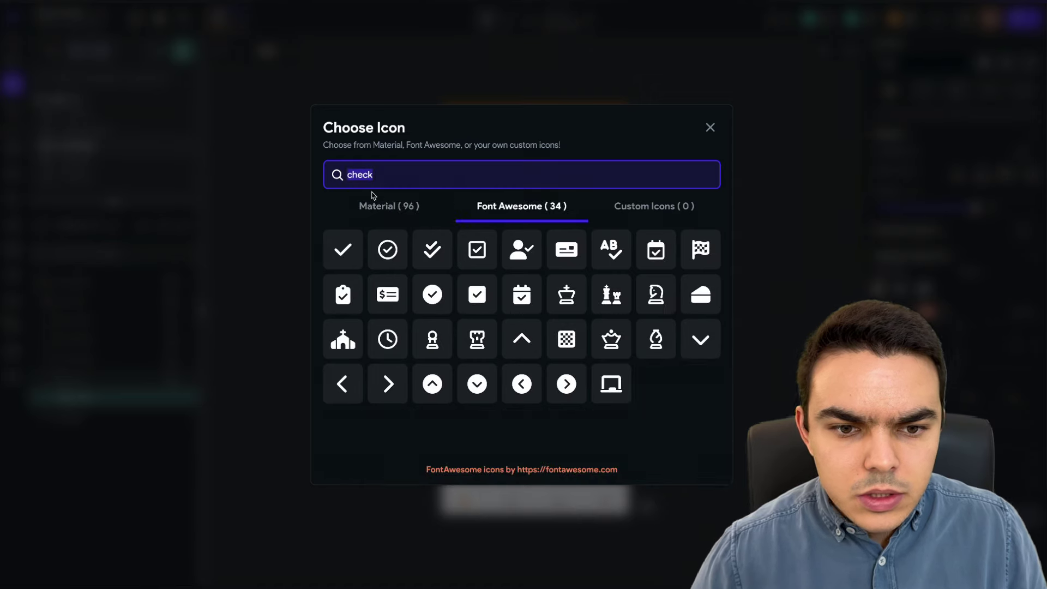
click(389, 205)
text(security)
click(342, 249)
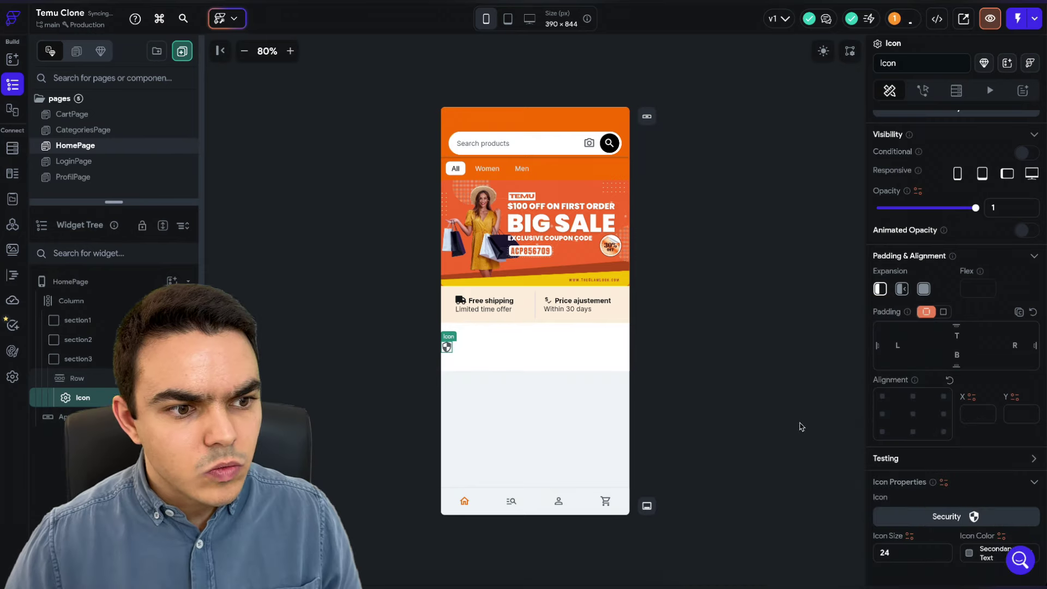
- Set the shield icon's size to 15
double_click(886, 553)
text(14)
key(Return)
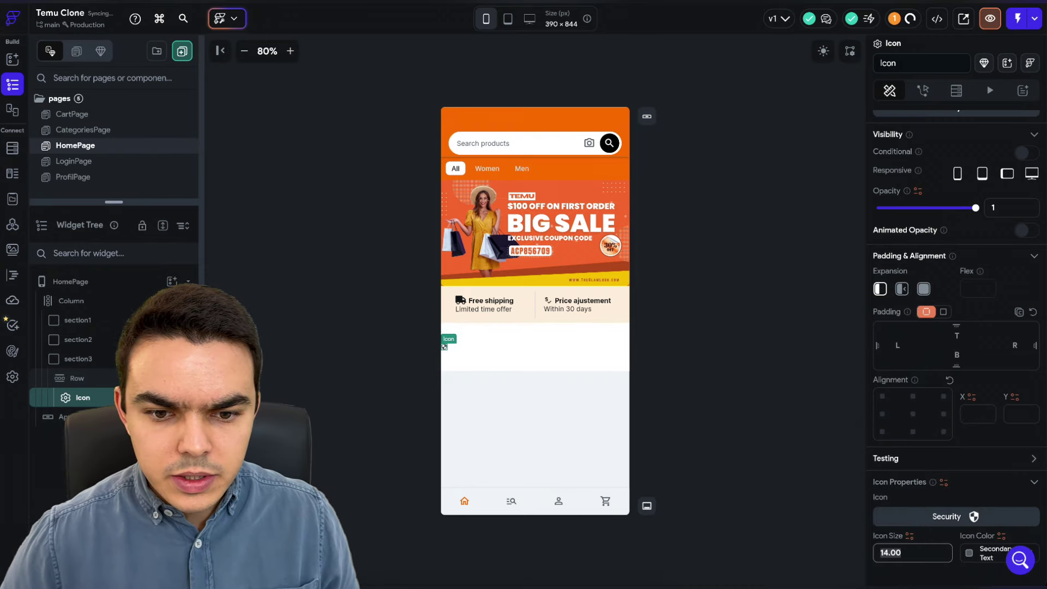
text(15)
key(Return)
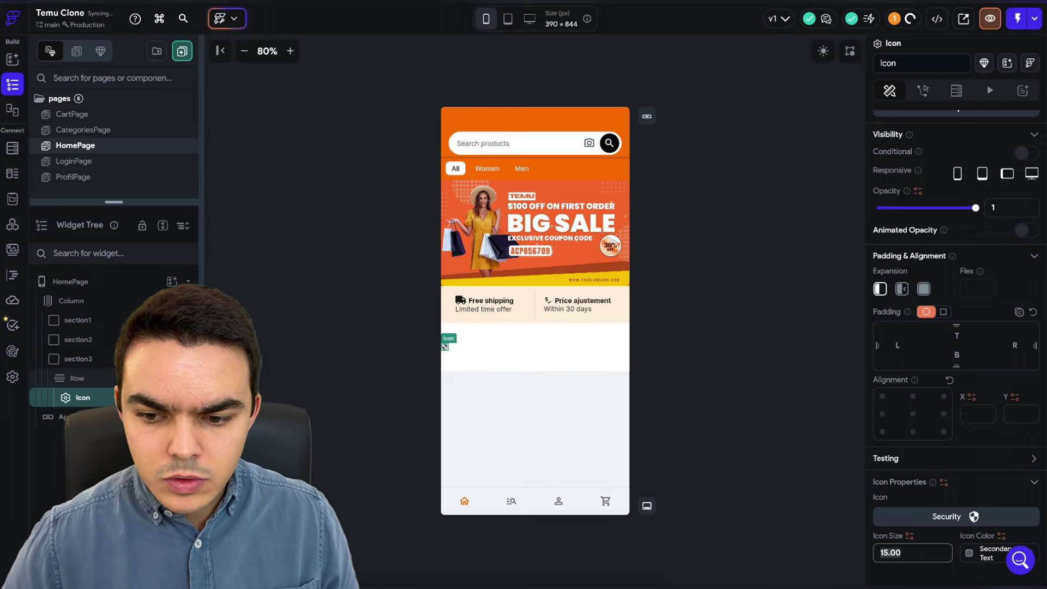
click(728, 349)
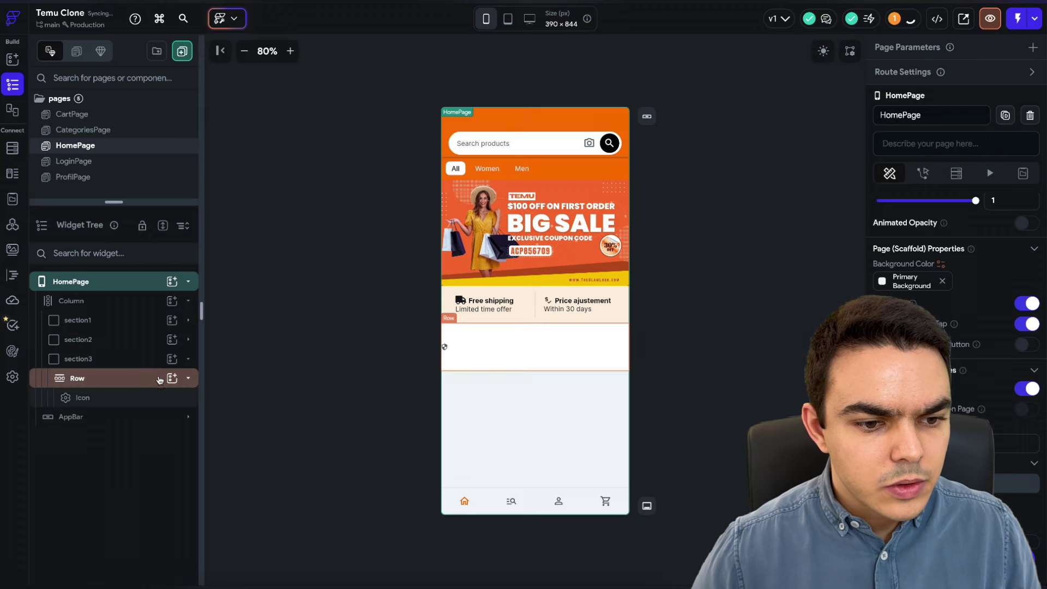
- Add a Text widget to the Row reading 'Safe payment', fixing the 'Sfae' typo
click(173, 379)
text(text)
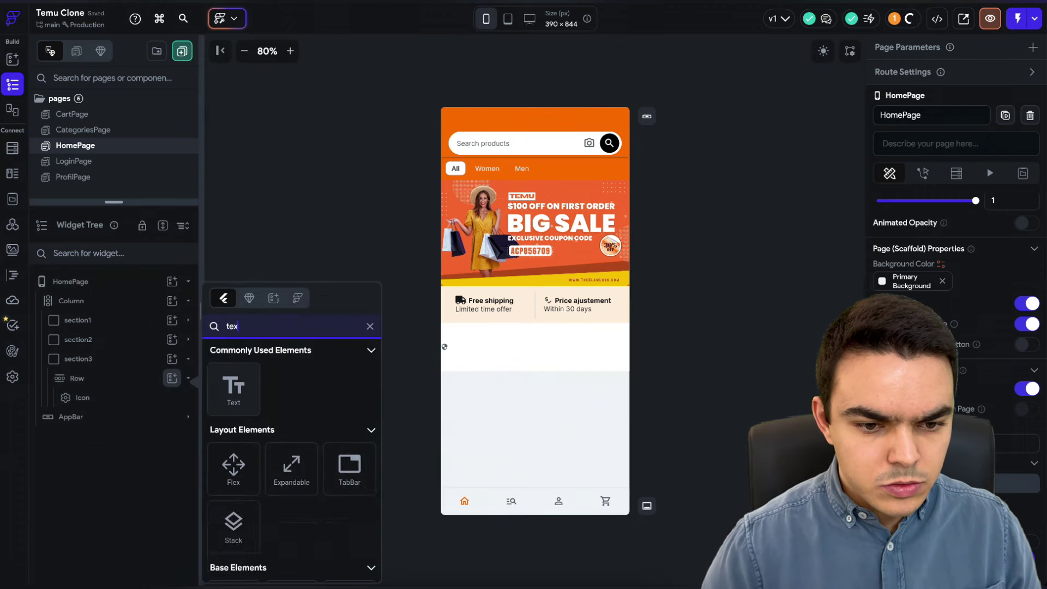
click(230, 386)
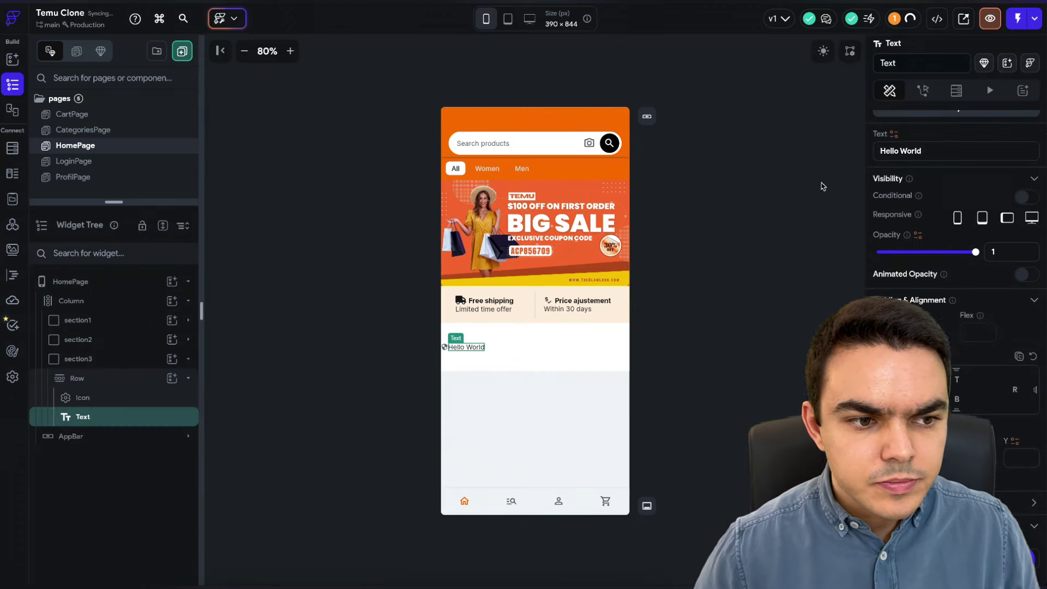
click(937, 155)
key(ctrl+a)
text(Sfa)
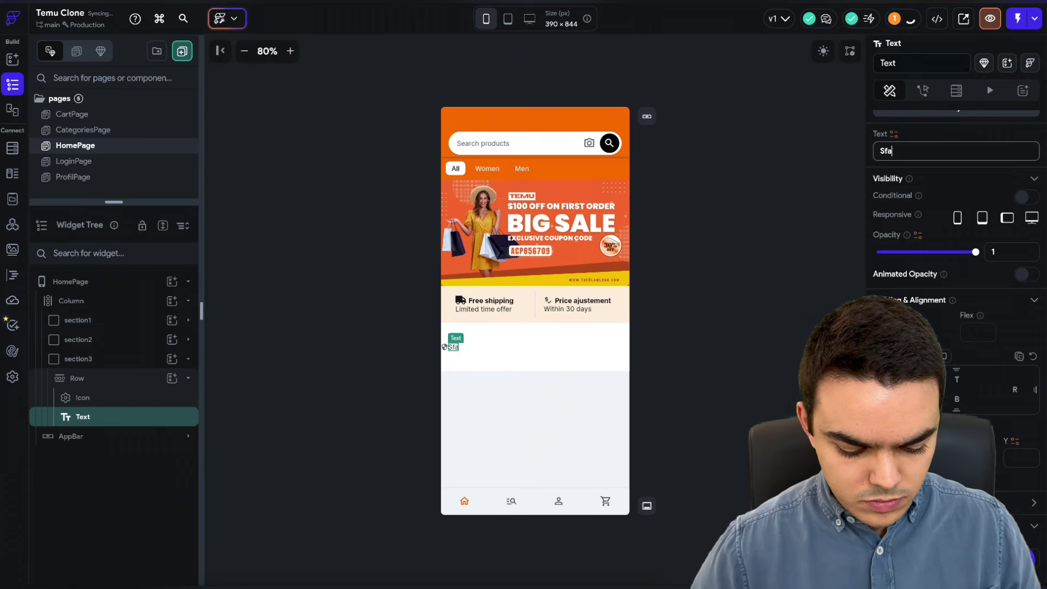
text(e payment)
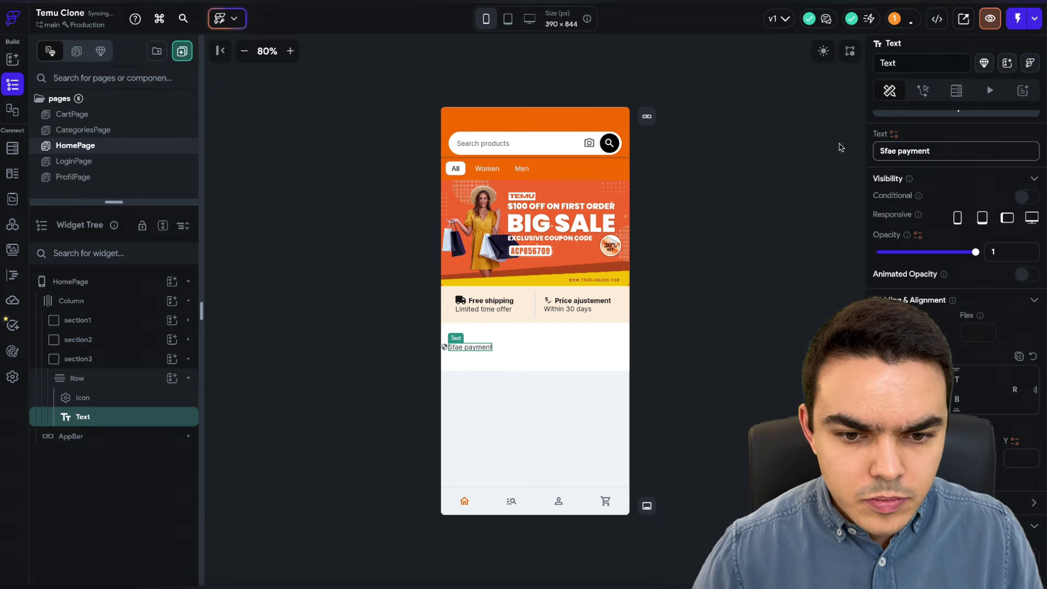
click(885, 151)
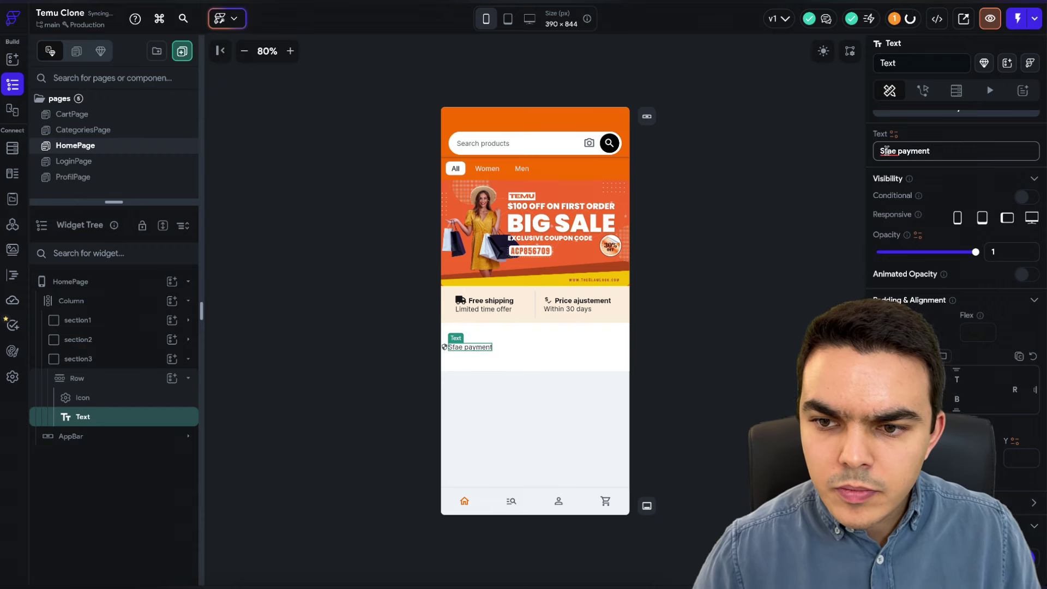
text(a)
key(Right)
key(Delete)
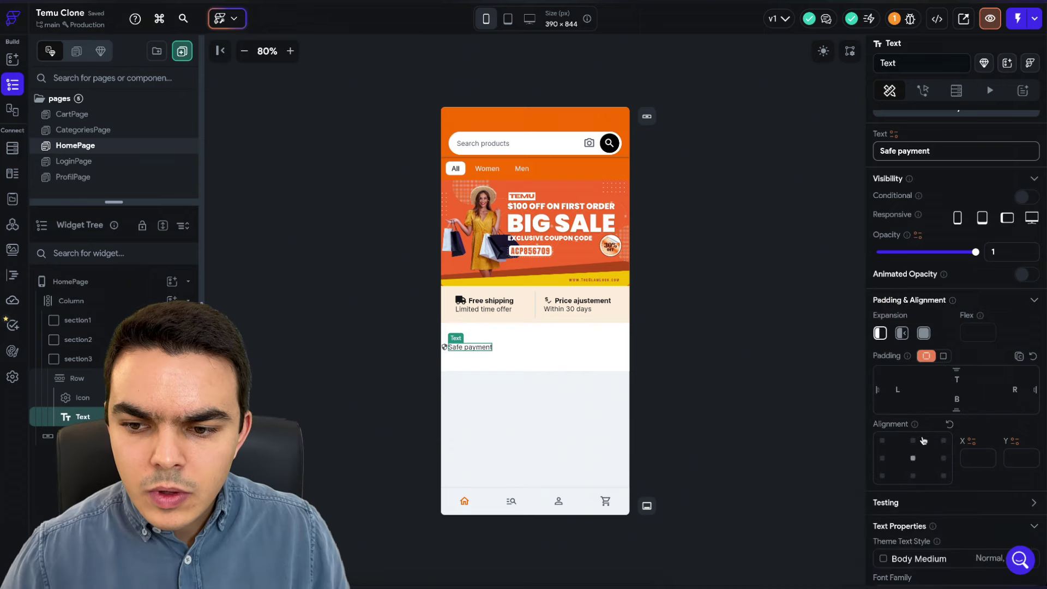
- Give the Safe payment text a left padding of 5
click(897, 390)
text(10)
key(Return)
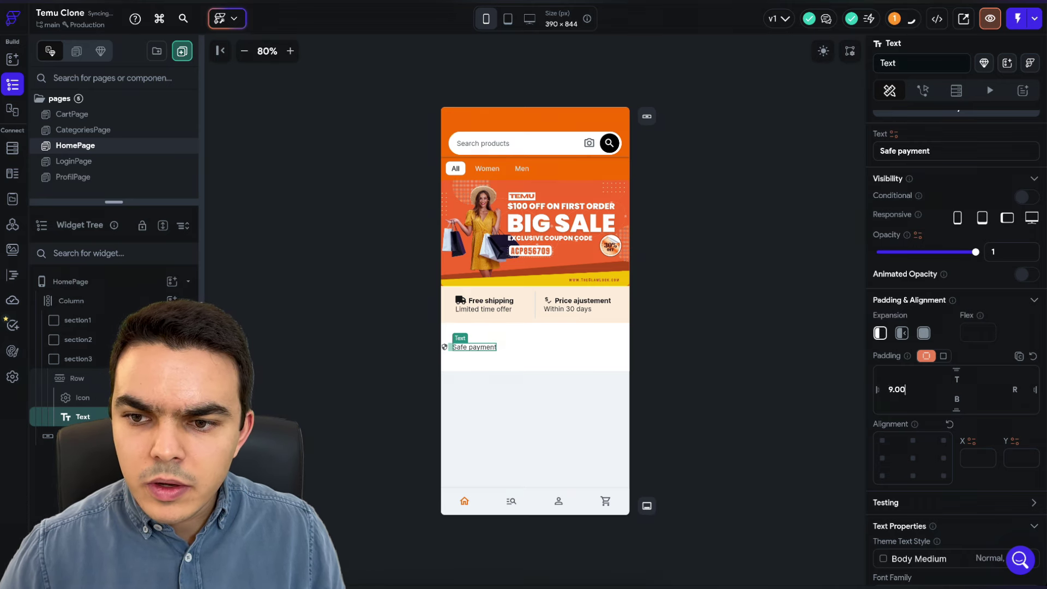
click(703, 458)
click(472, 347)
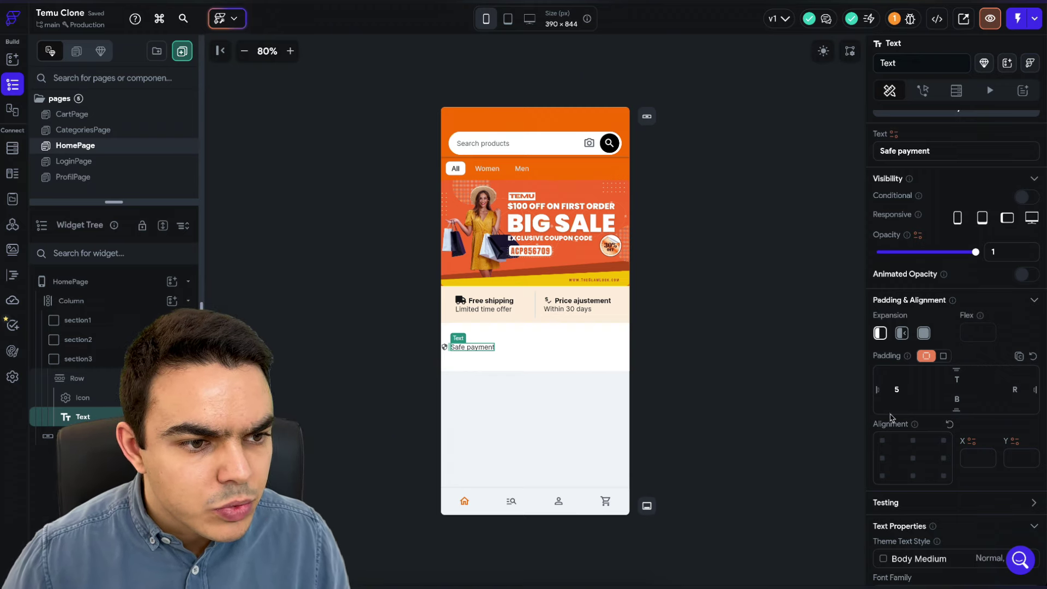
- Set its font weight to 500 - Medium and its colour to Secondary Text
scroll(942, 497, down, 3)
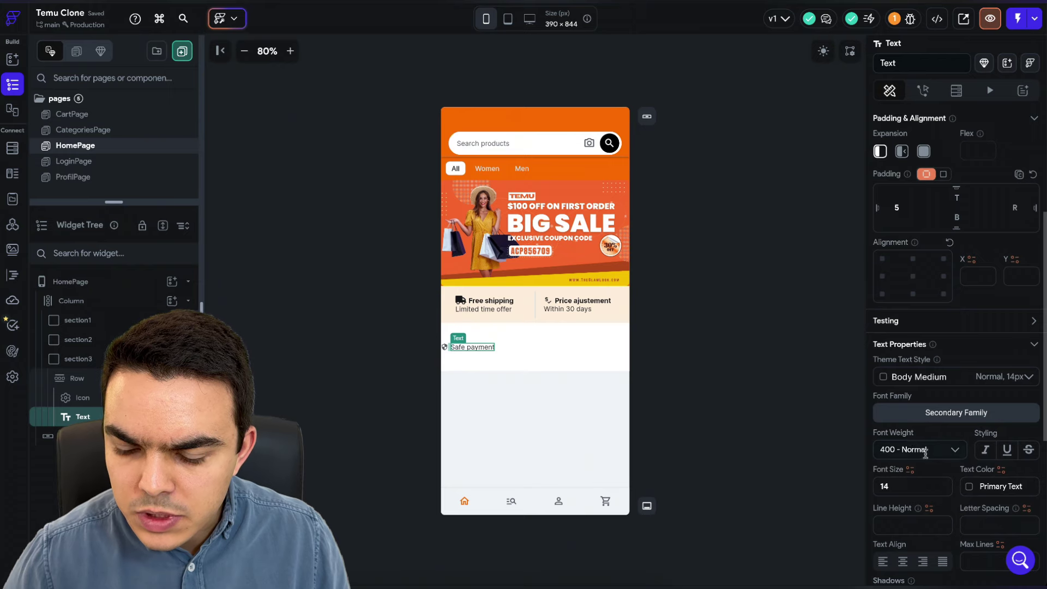
click(926, 452)
click(932, 551)
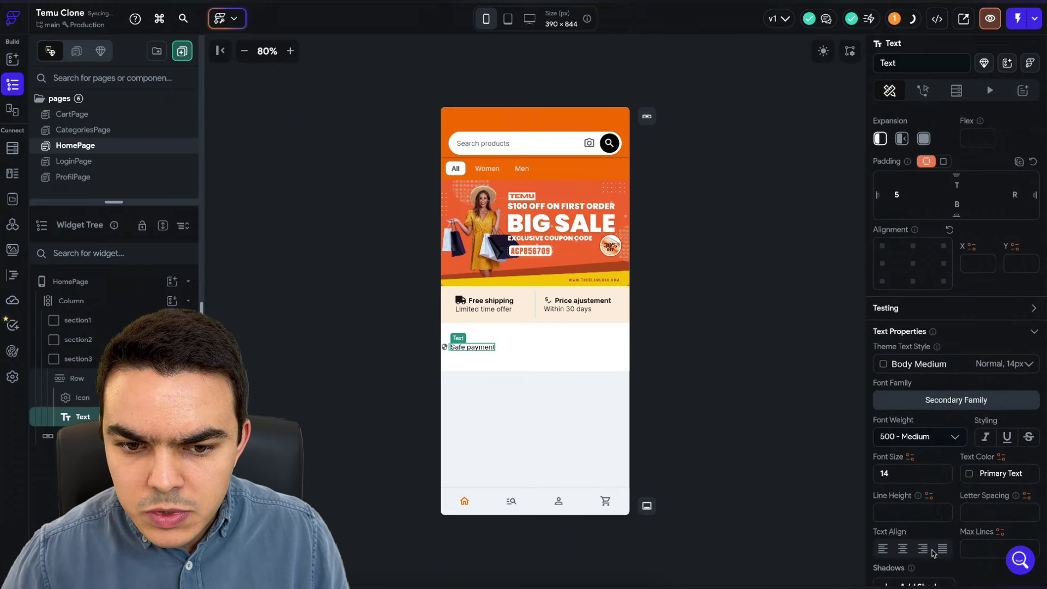
scroll(927, 532, down, 3)
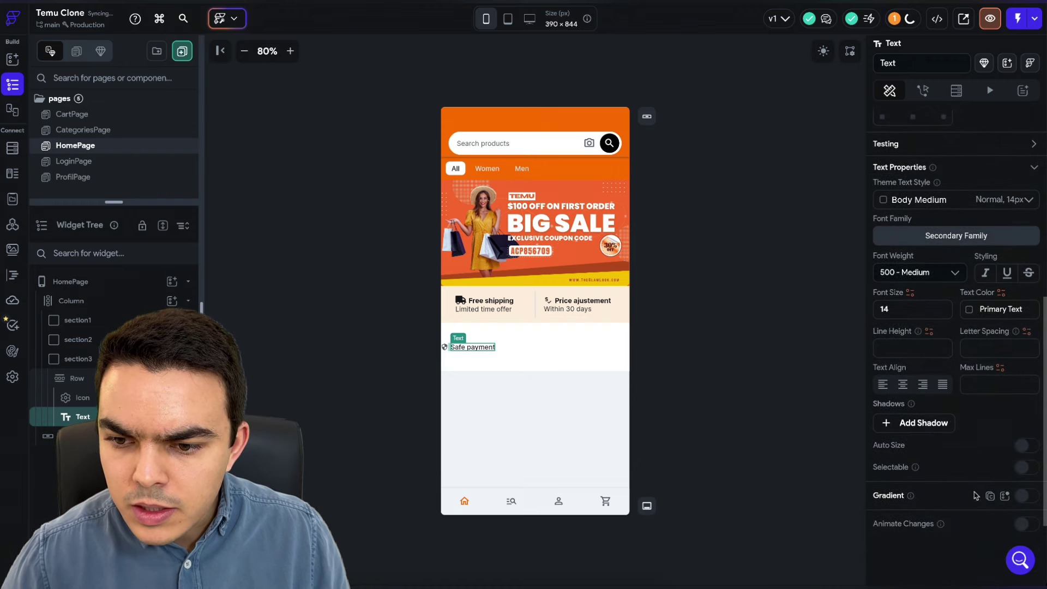
click(969, 309)
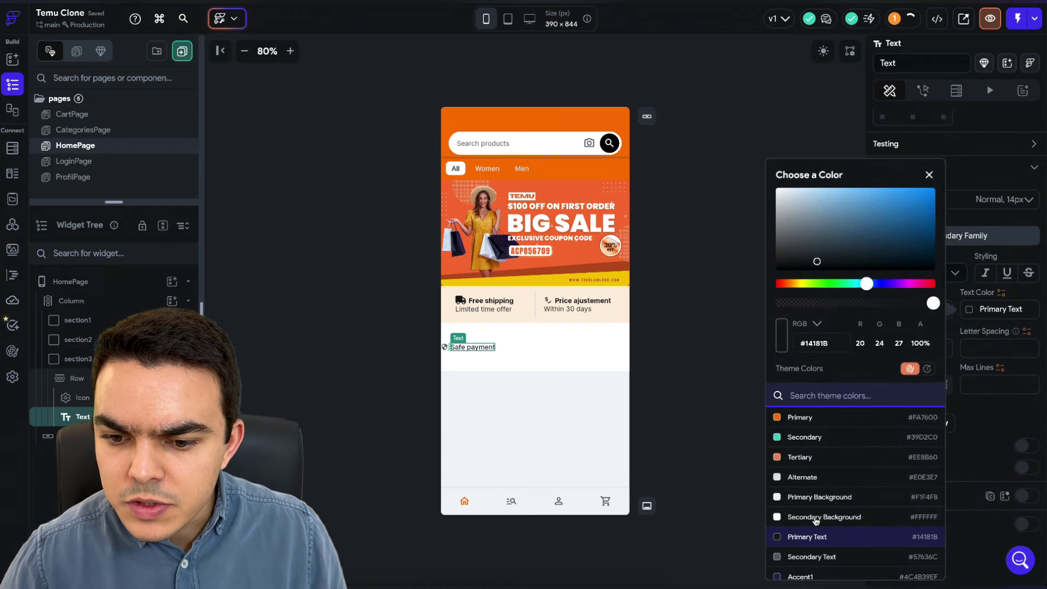
click(842, 557)
click(694, 301)
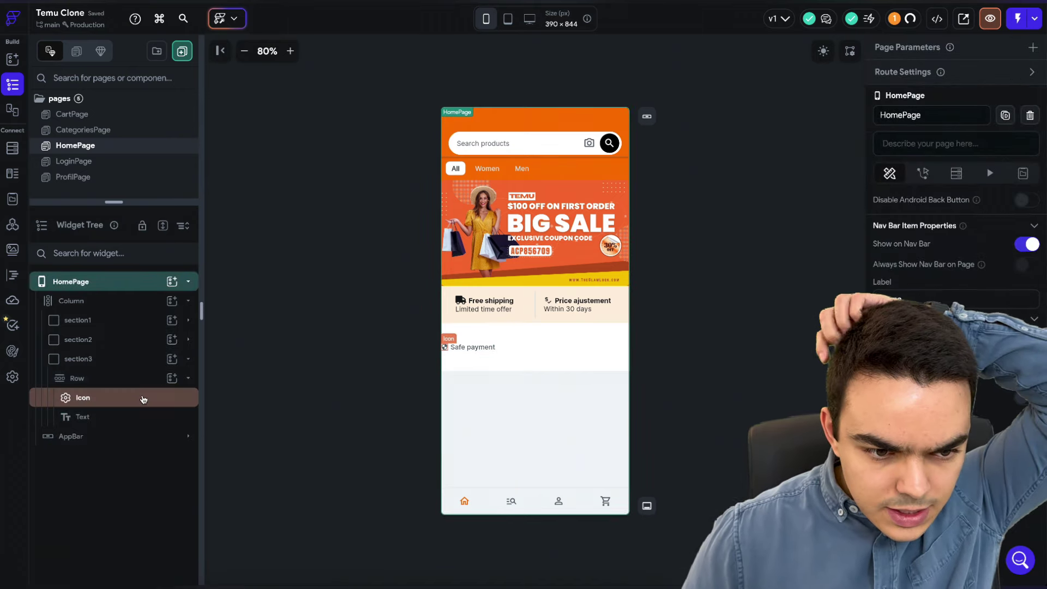
- Add a VerticalDivider with height 15 to the Row
click(172, 378)
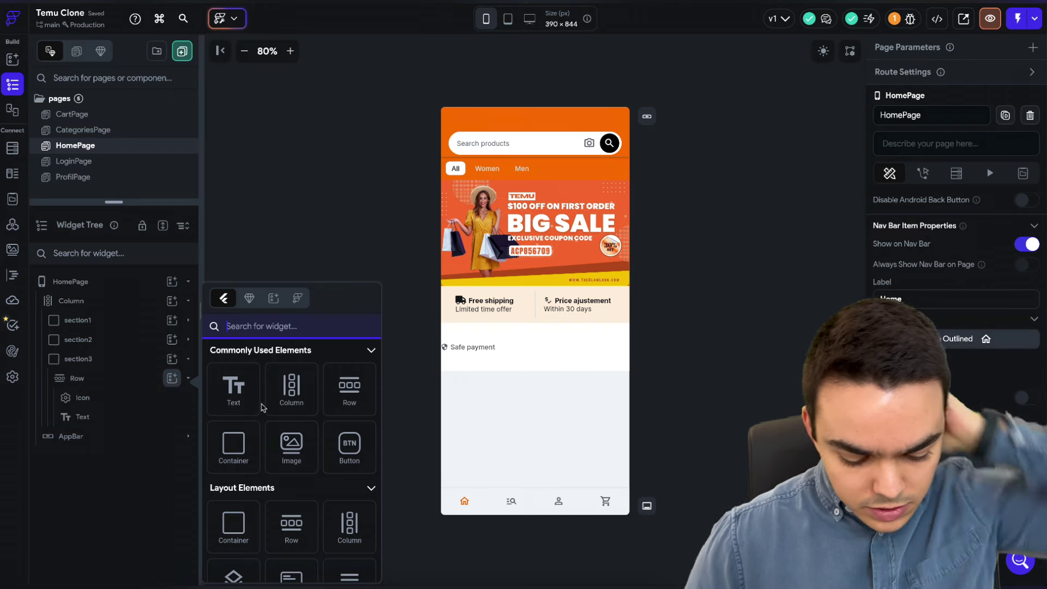
text(divi)
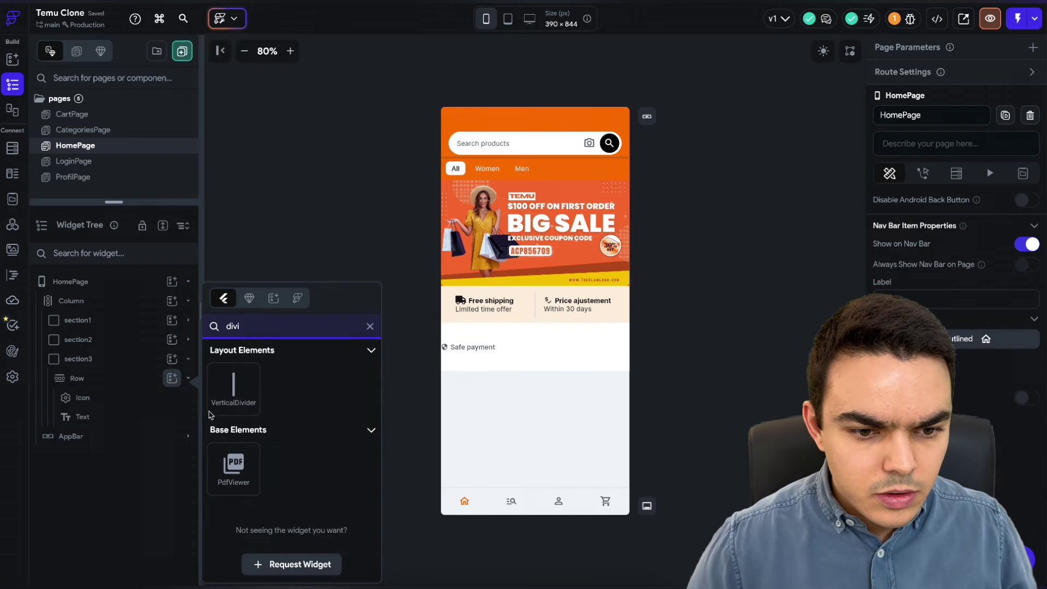
click(233, 389)
double_click(966, 358)
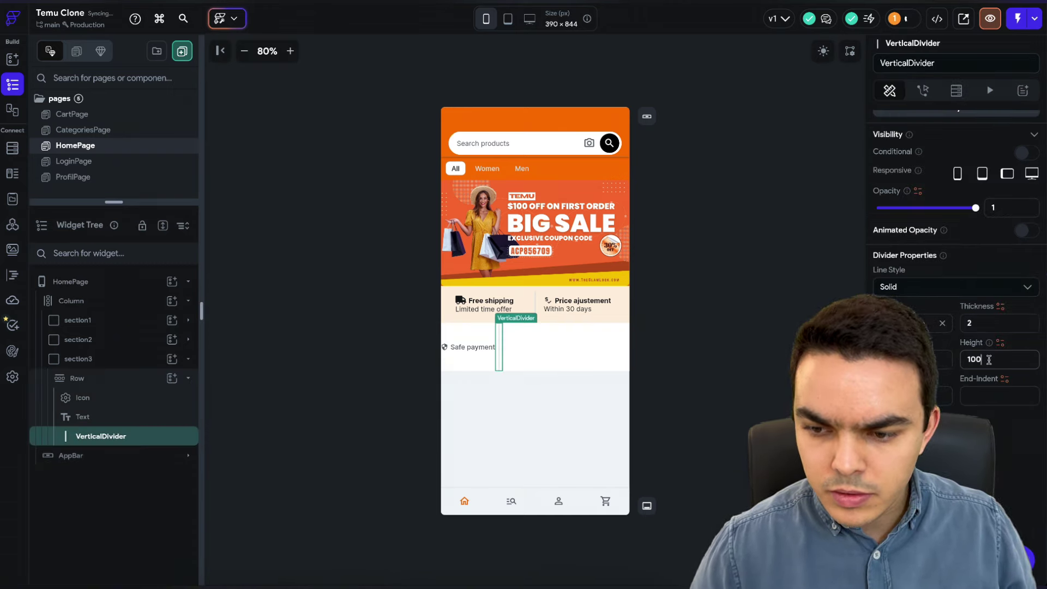
text(10)
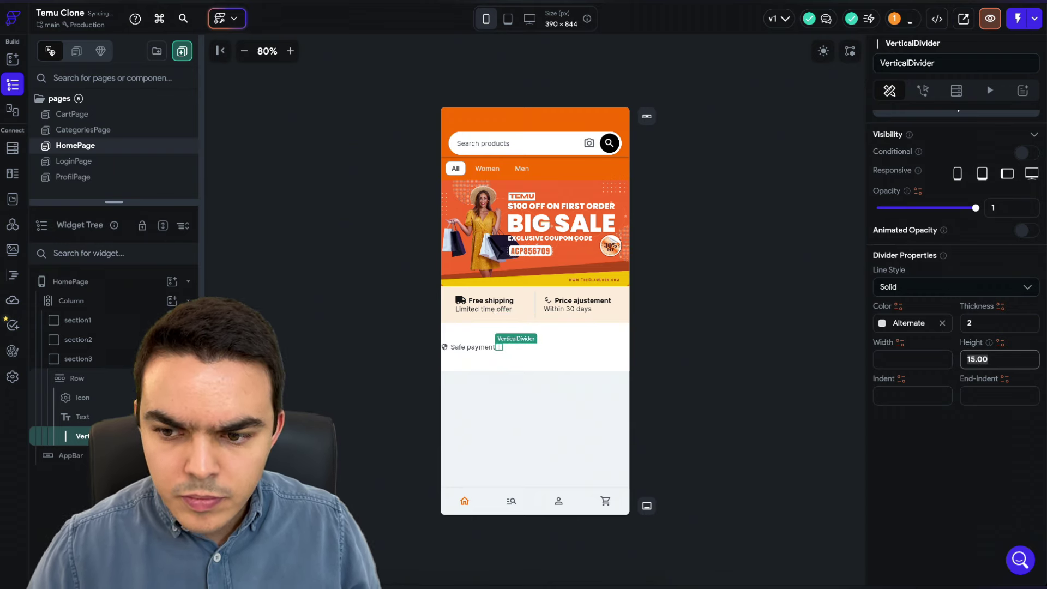
click(736, 351)
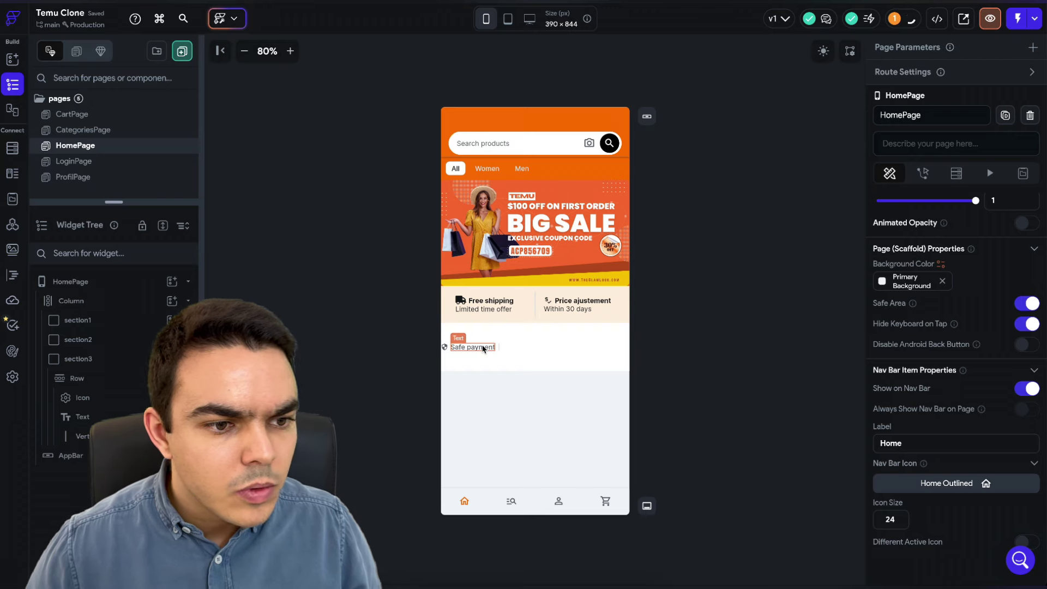
- Copy and paste the Safe payment text and divider to make three labels
click(483, 349)
key(ctrl+c)
click(526, 352)
key(ctrl+v)
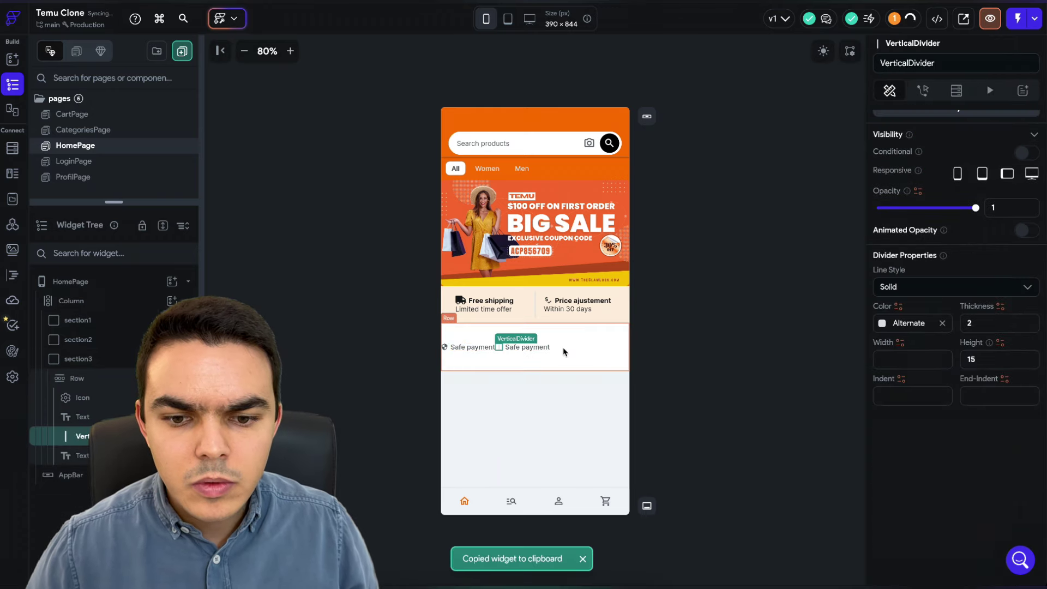
click(563, 352)
click(526, 349)
key(ctrl+v)
click(582, 353)
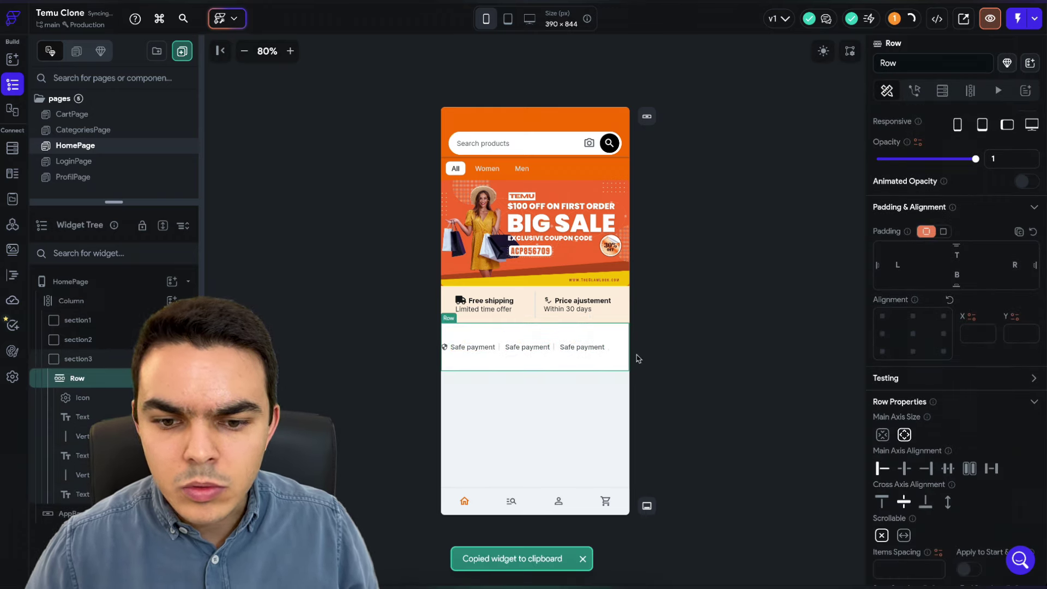
- Retitle the second label 'Security privacy' and the third 'Purchase protection'
click(519, 351)
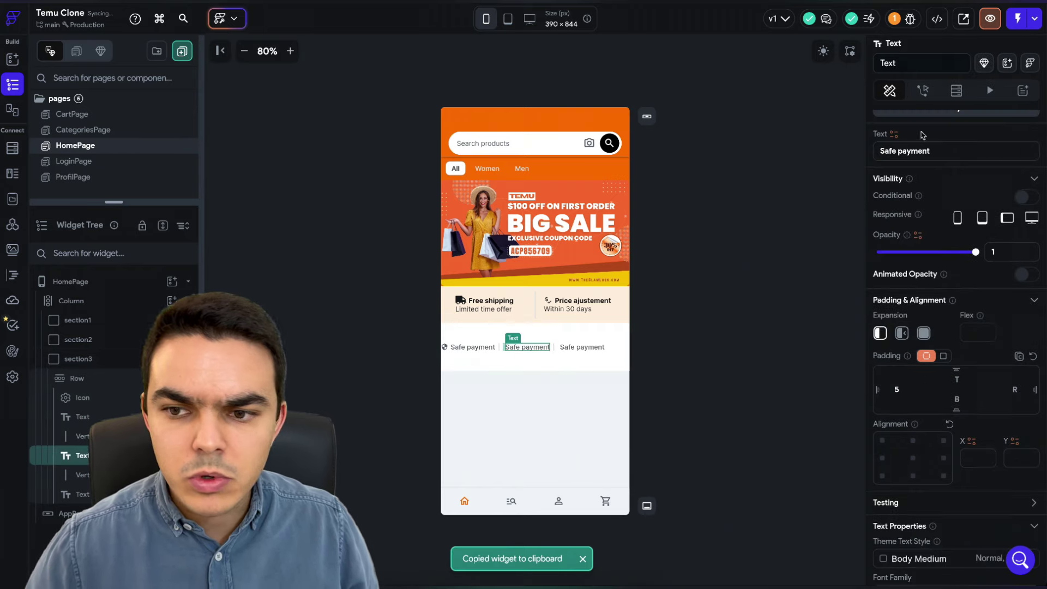
triple_click(942, 149)
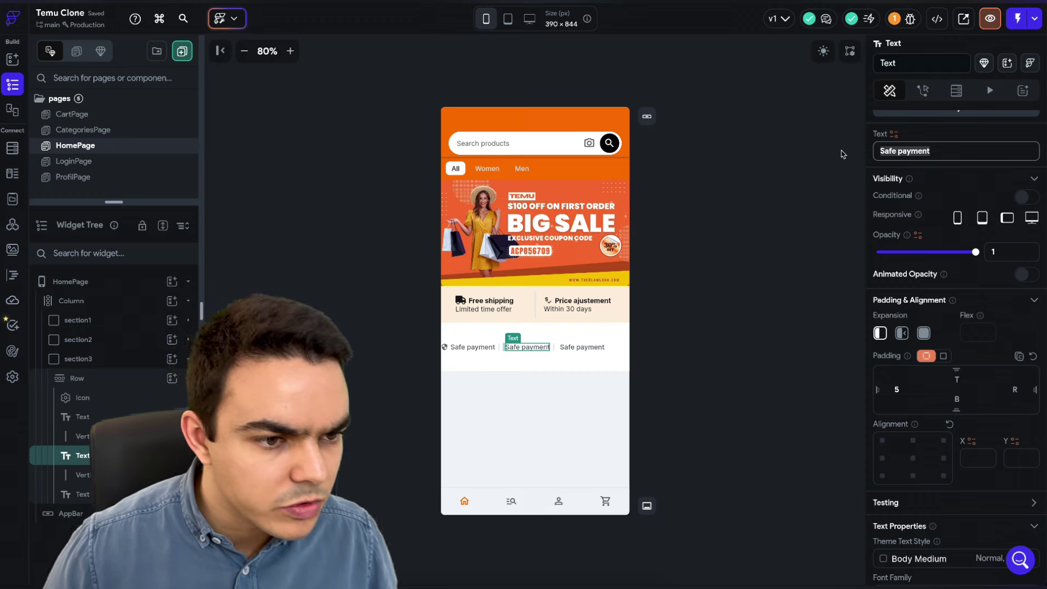
text(S)
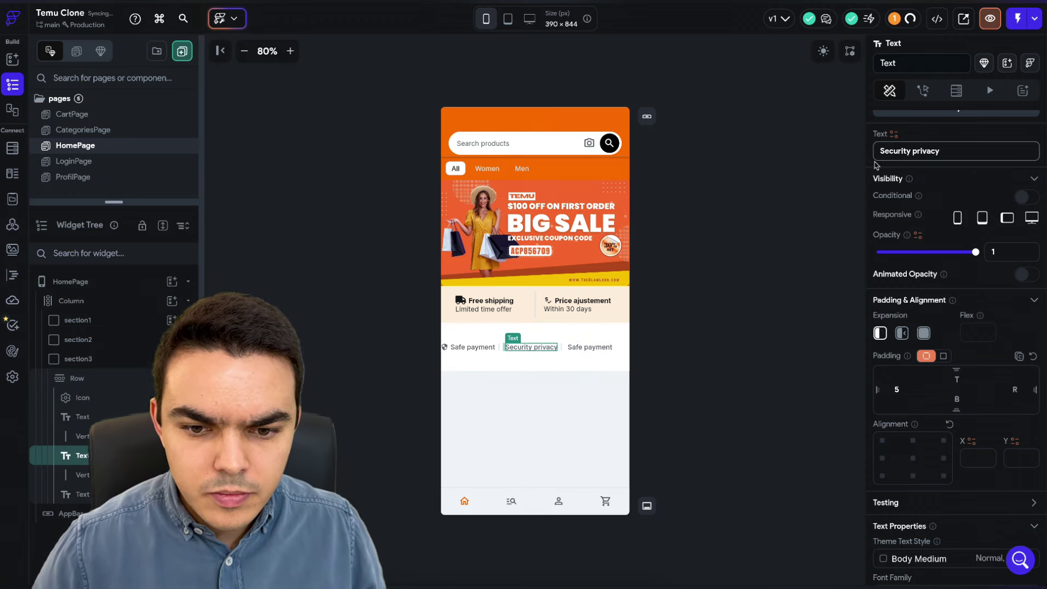
click(578, 352)
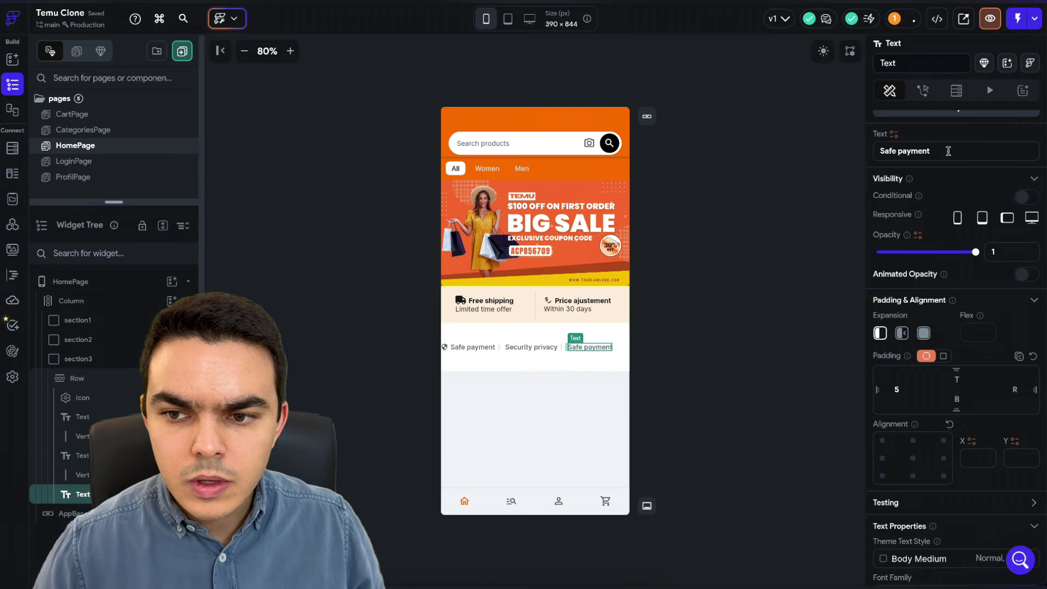
triple_click(948, 151)
text(Purchas)
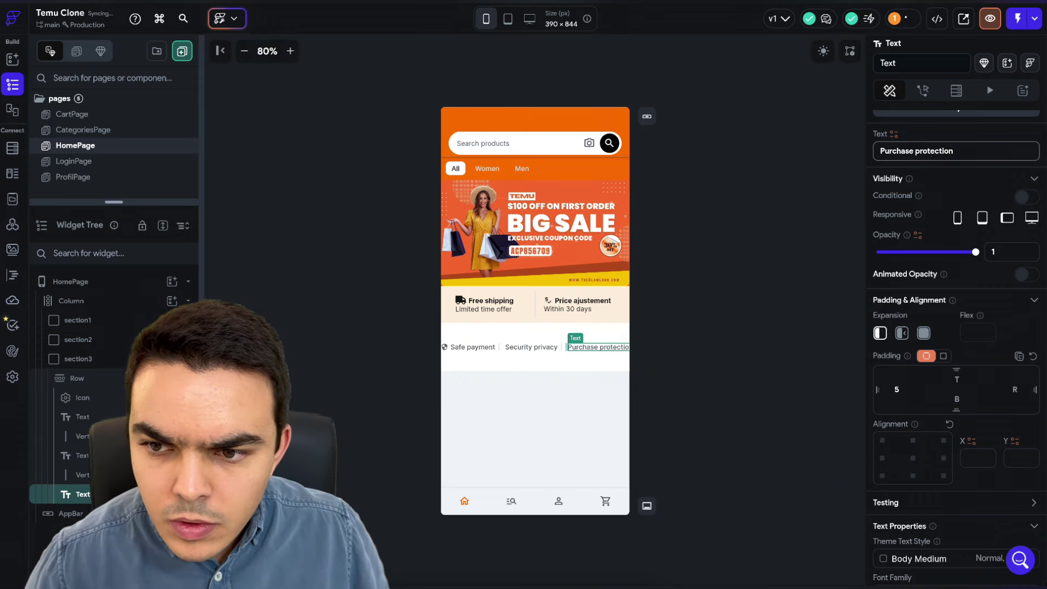
click(840, 172)
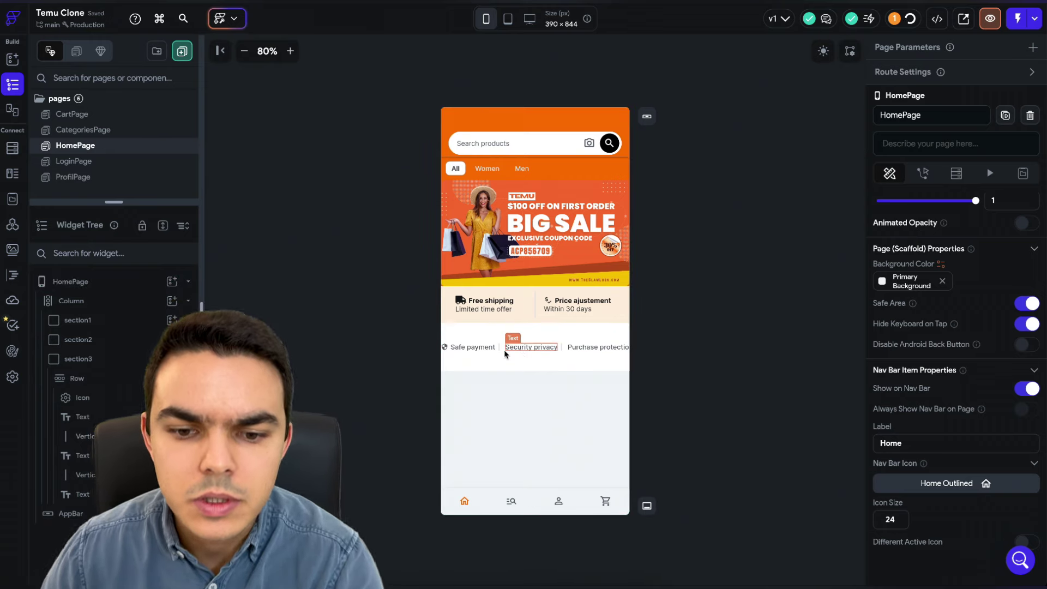
click(490, 355)
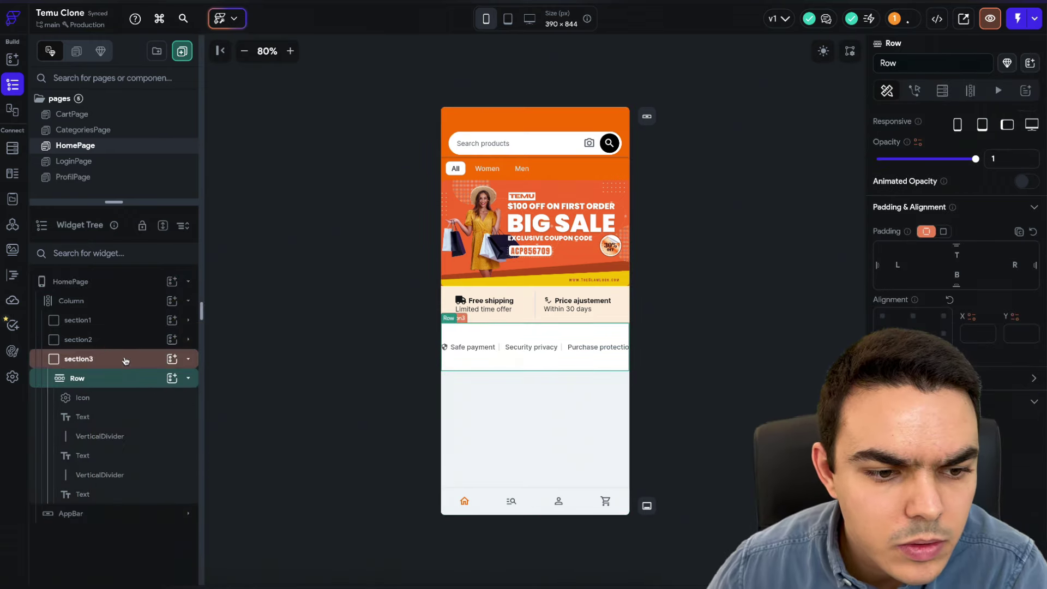
- Shrink section3 to fit its Row and give the Row 10 padding top and bottom
click(129, 358)
scroll(927, 355, down, 2)
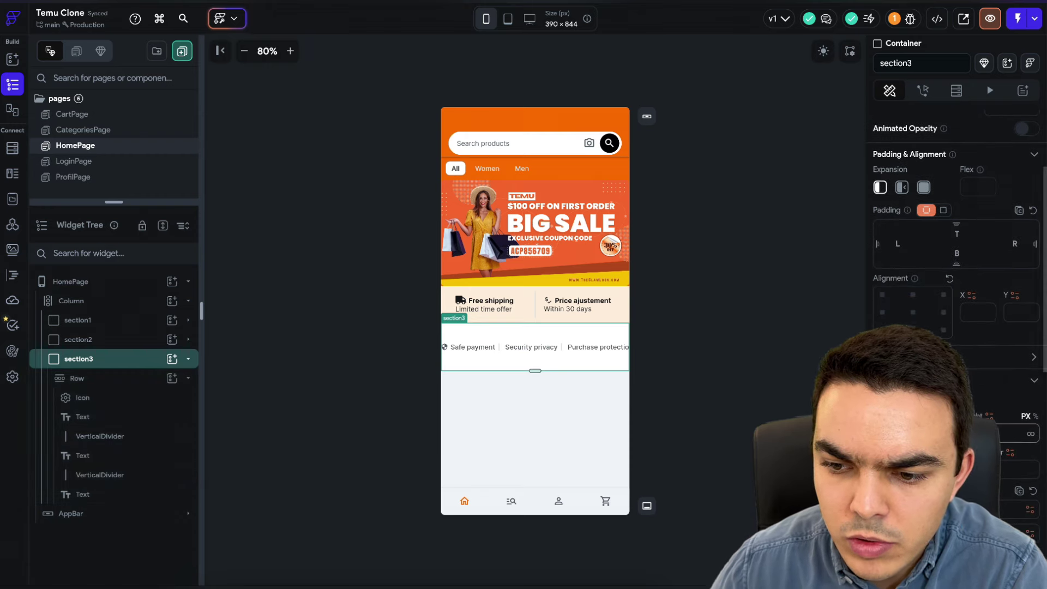
click(133, 378)
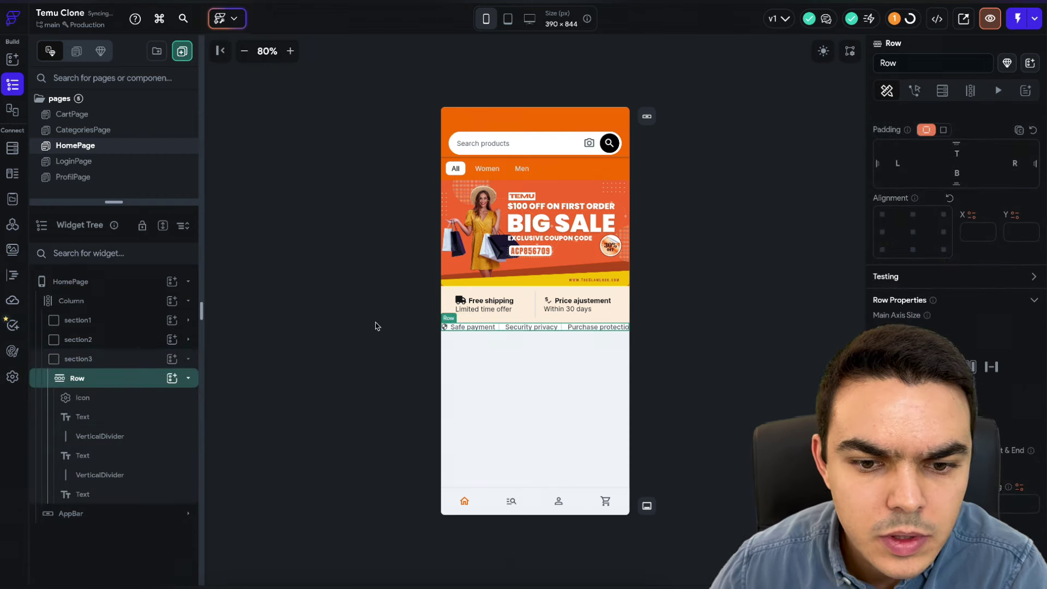
click(957, 153)
text(20)
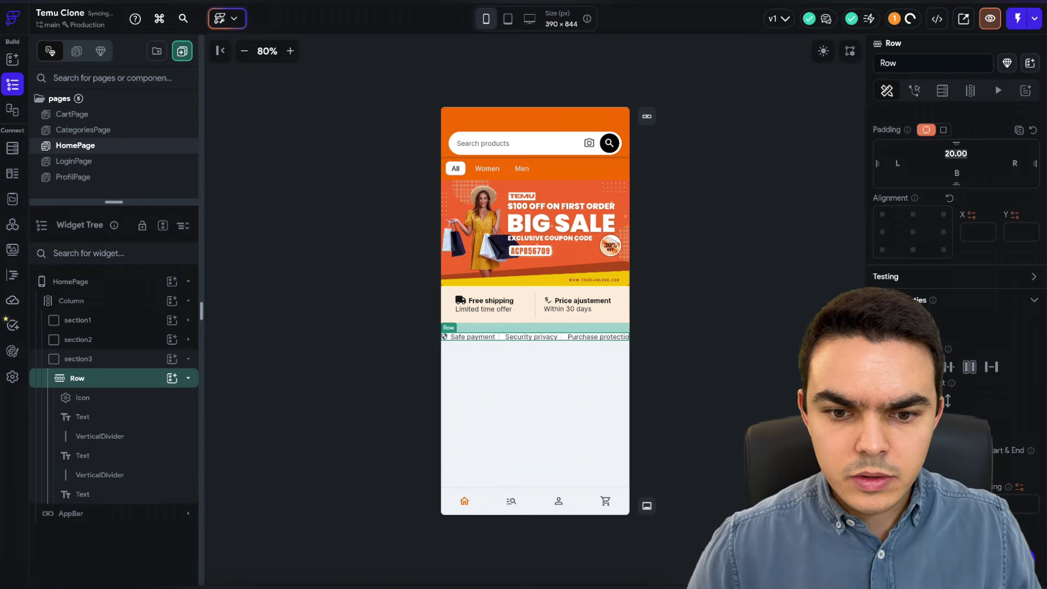
text(10)
click(957, 173)
text(10)
key(Return)
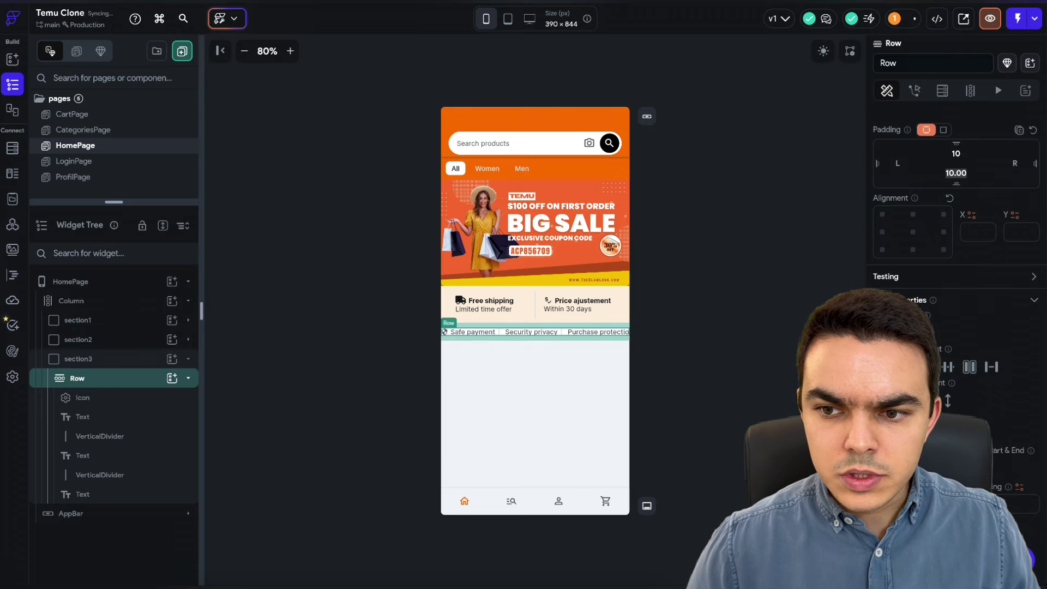
click(776, 262)
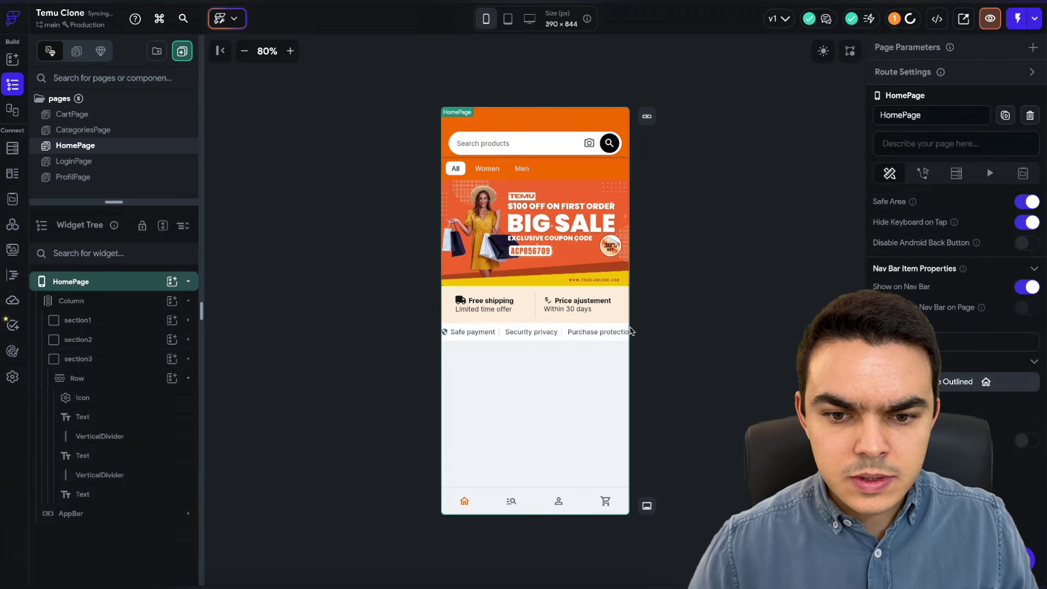
- Set the Row's start and end spacing to 10
click(507, 336)
scroll(950, 327, down, 5)
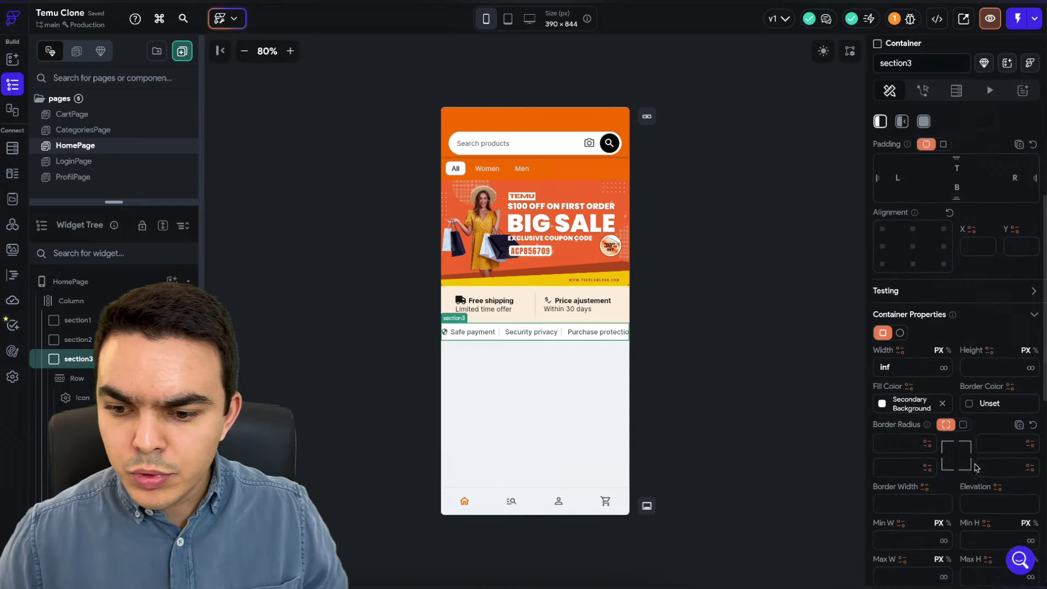
scroll(950, 407, down, 5)
scroll(949, 406, up, 5)
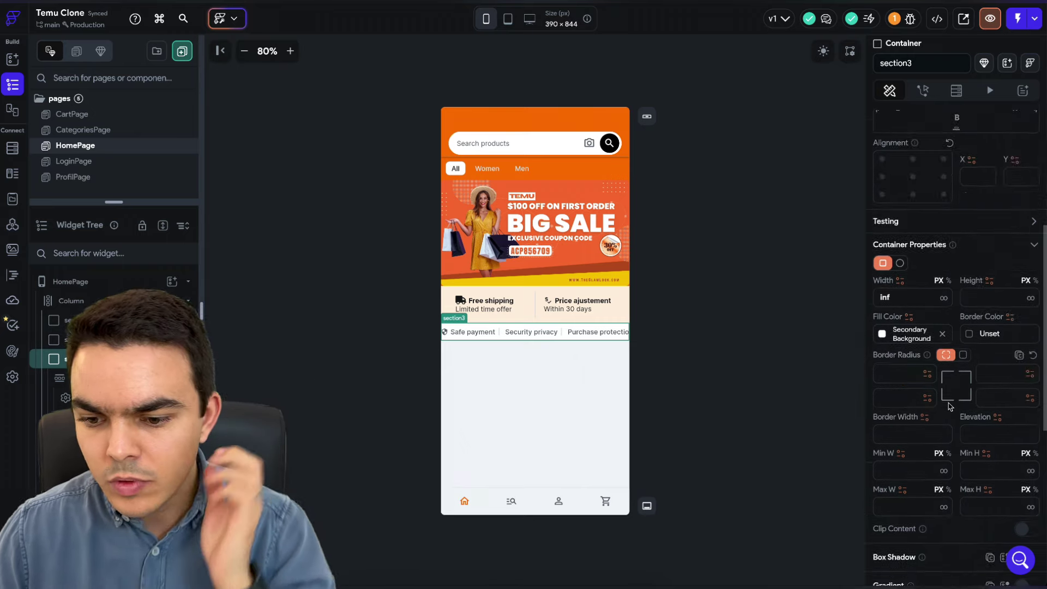
scroll(950, 406, down, 3)
scroll(947, 409, down, 3)
scroll(948, 404, up, 5)
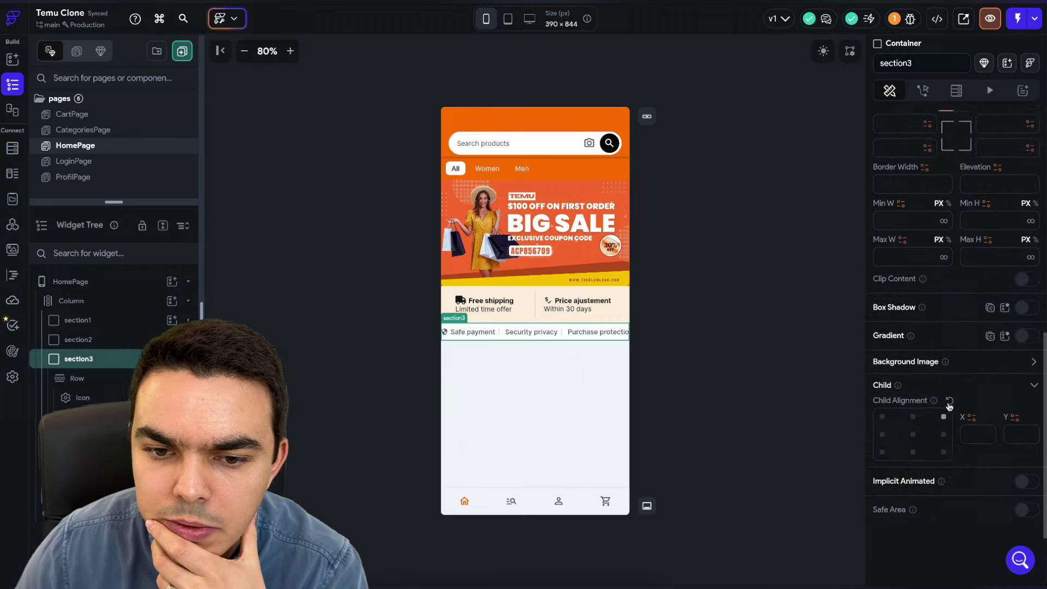
click(111, 376)
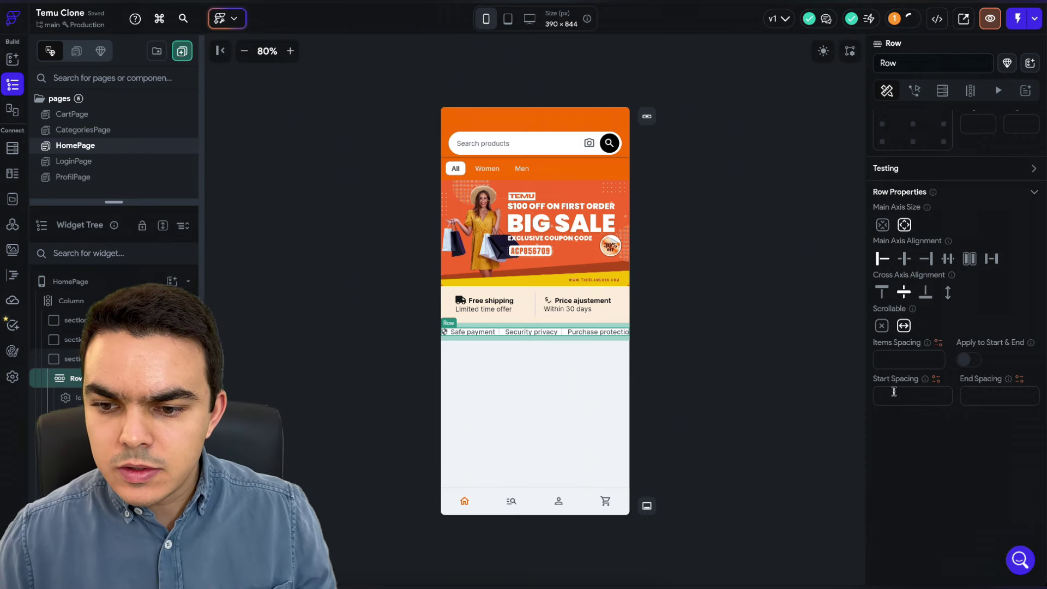
text(10)
key(Return)
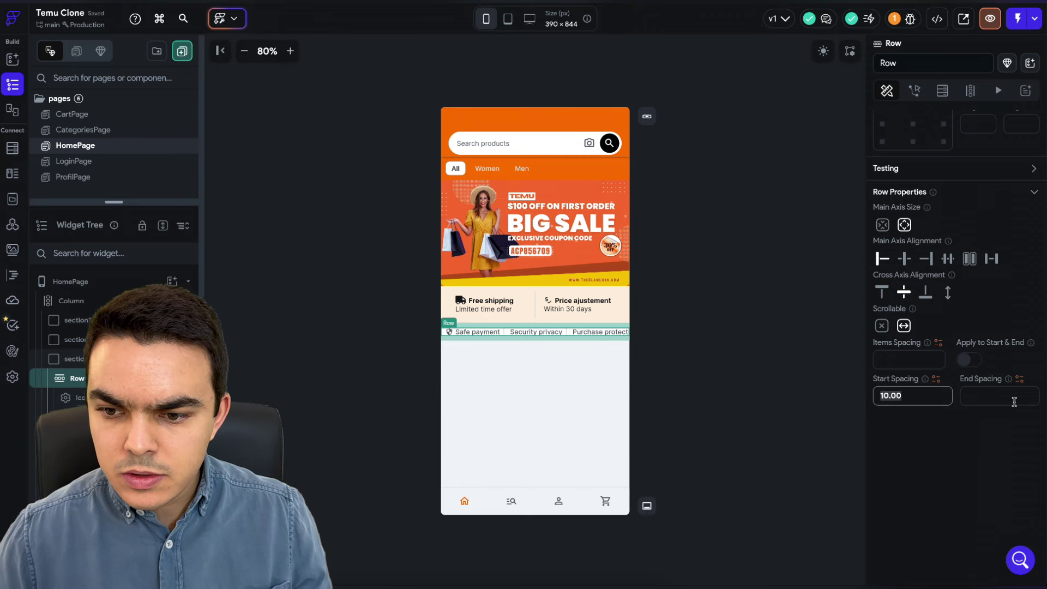
click(731, 375)
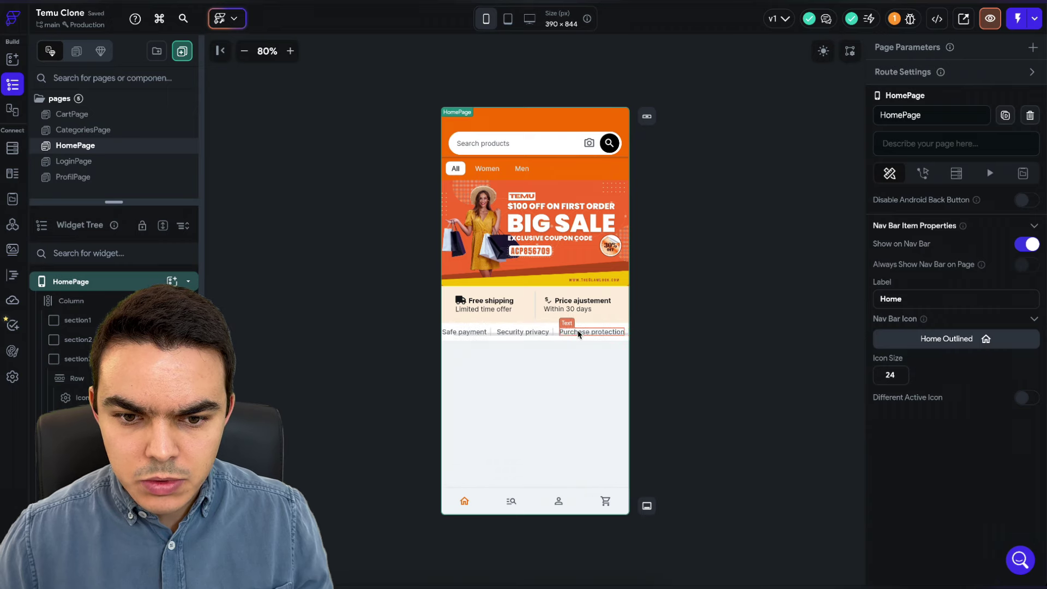
- Duplicate the shield icon at the end of the trust row
click(659, 334)
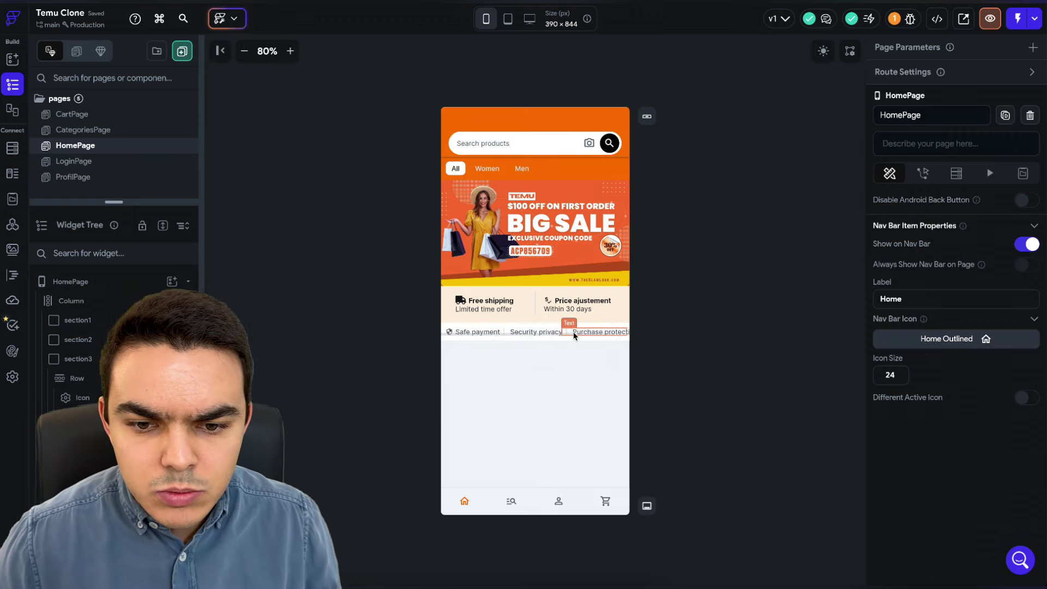
click(450, 333)
key(ctrl+c)
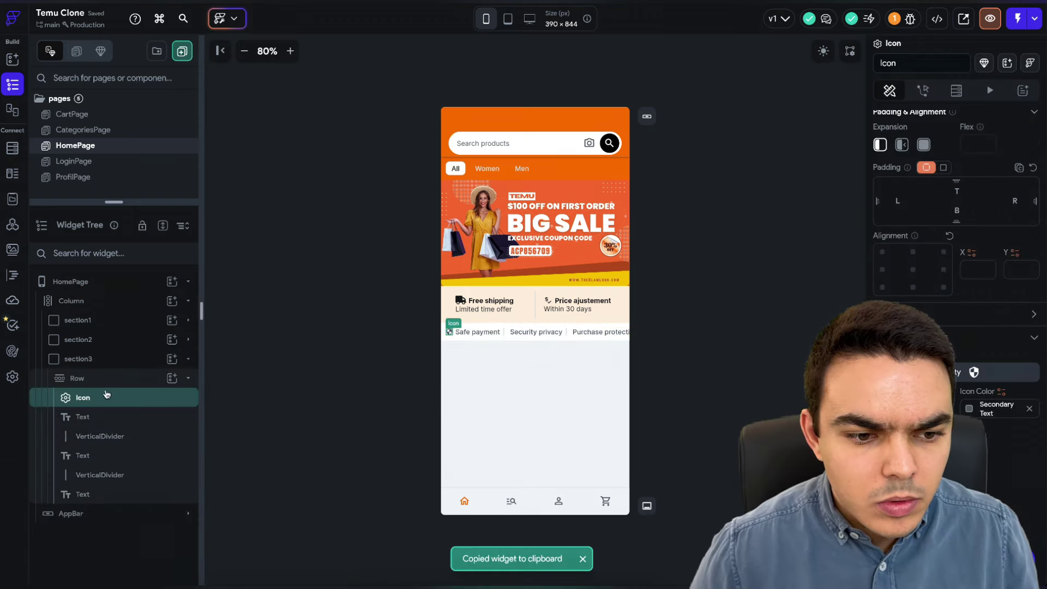
click(117, 379)
key(ctrl+v)
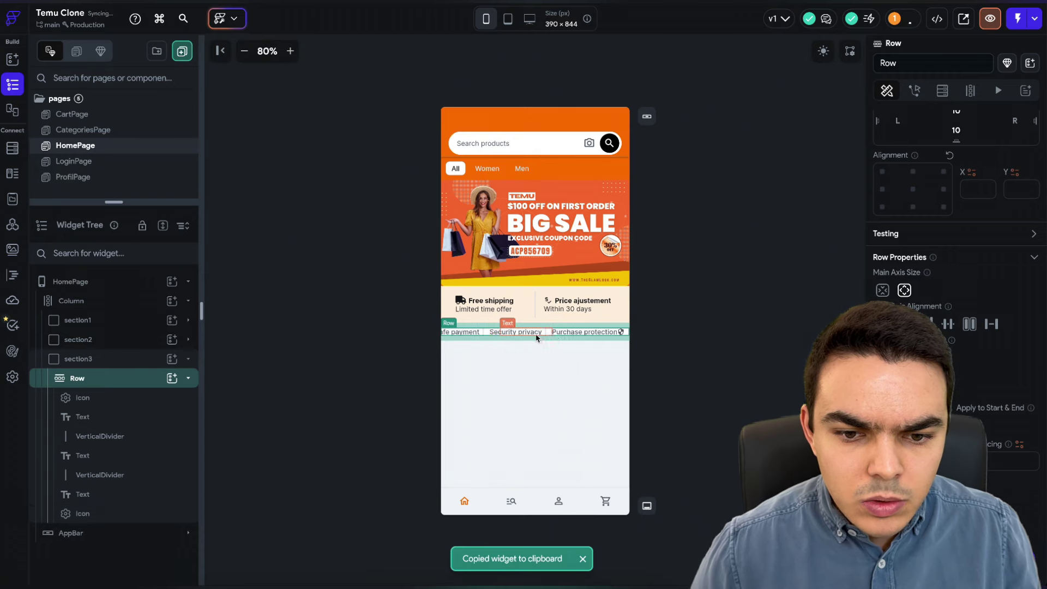
- Change the pasted icon to the right-arrow symbol
click(625, 333)
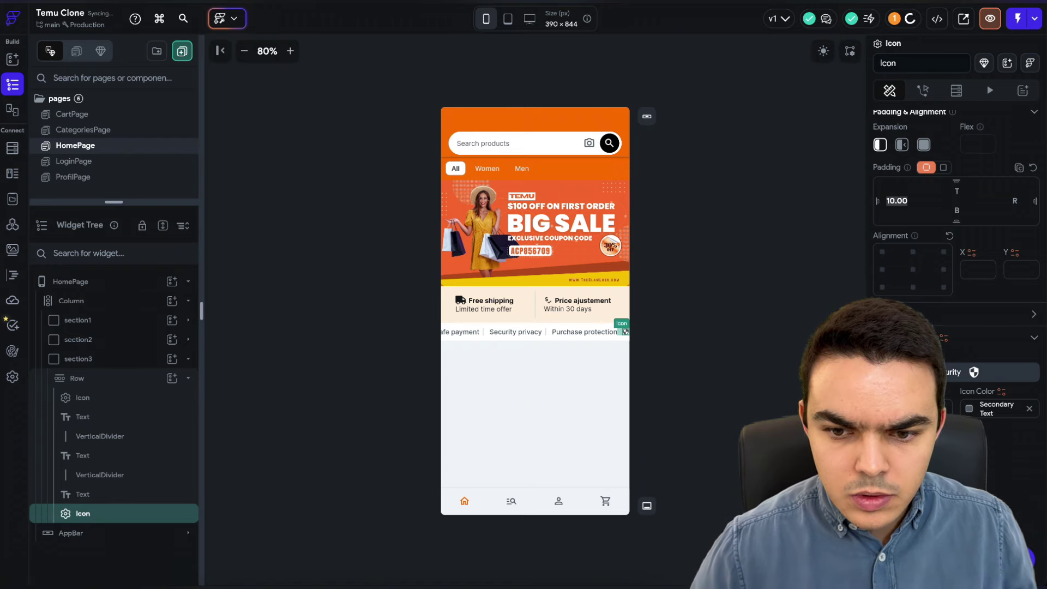
click(976, 372)
text(arro)
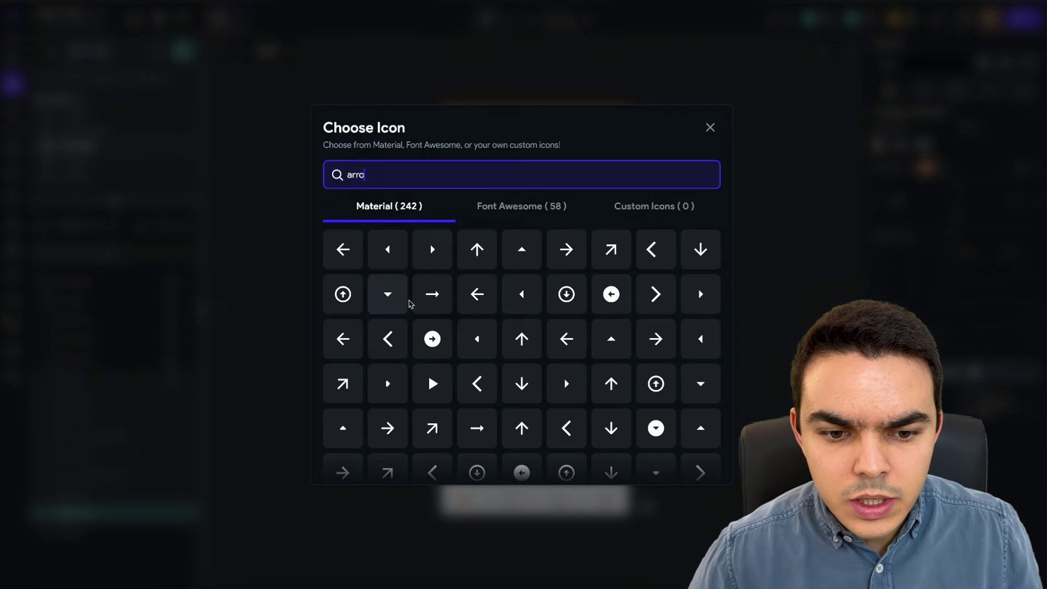
scroll(420, 324, down, 3)
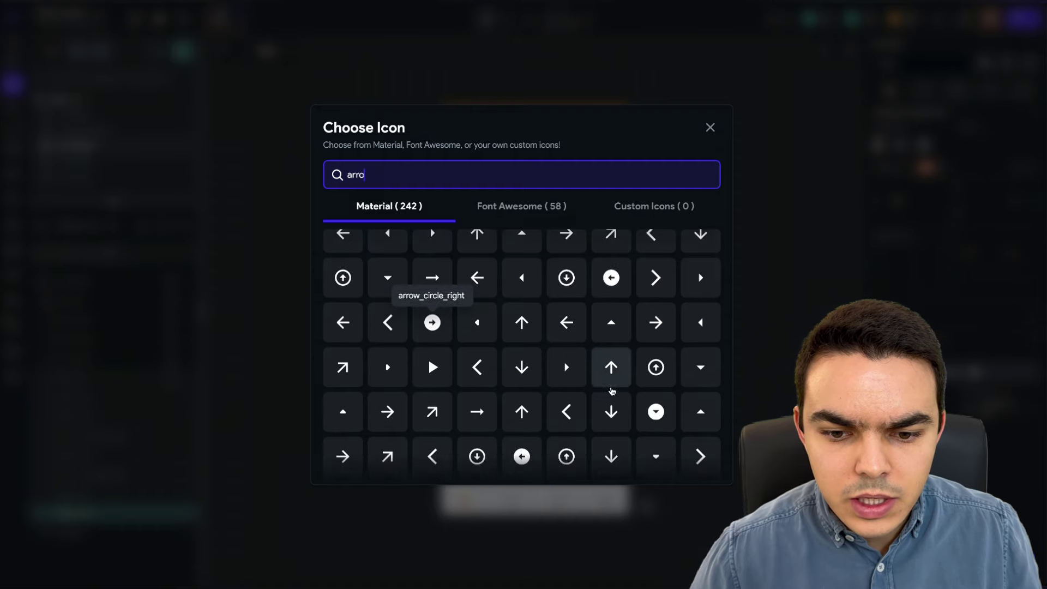
scroll(440, 412, down, 4)
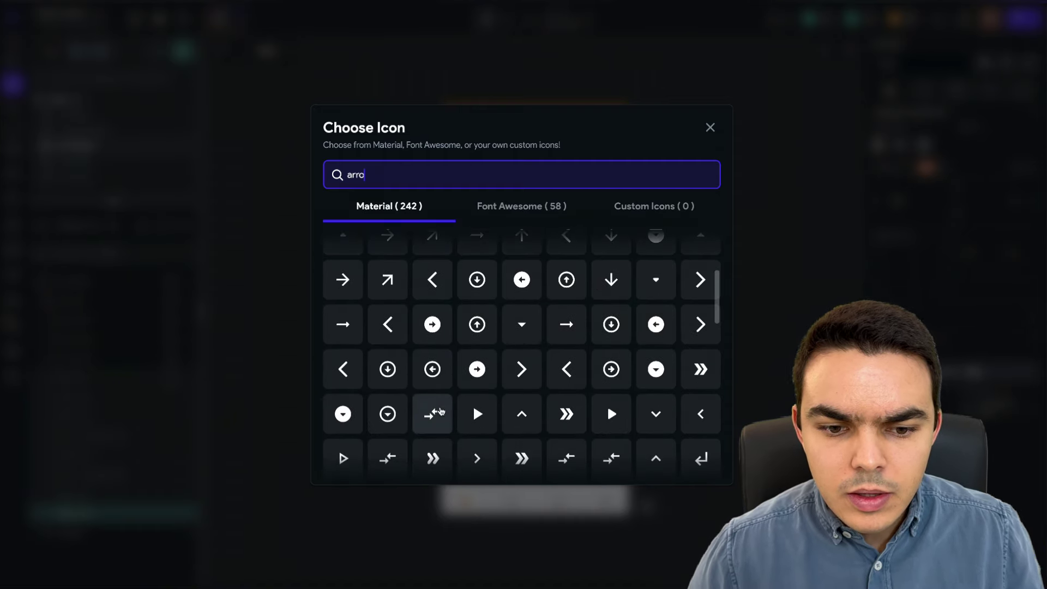
text(w righ)
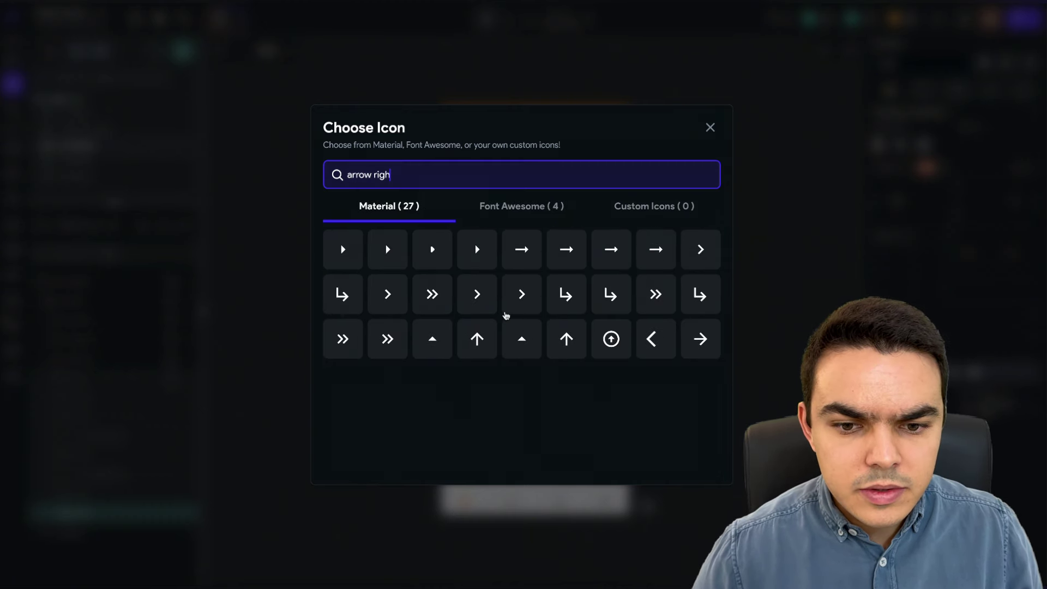
click(710, 298)
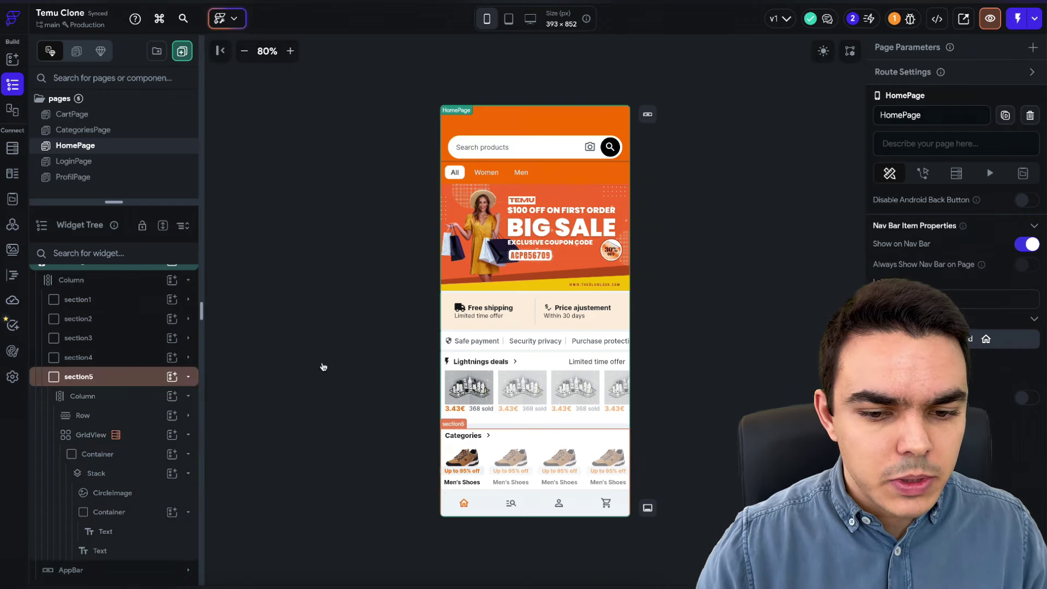
- Select section4's Lightning deals product Row in the Widget Tree and view its Backend Query settings
scroll(546, 393, down, 2)
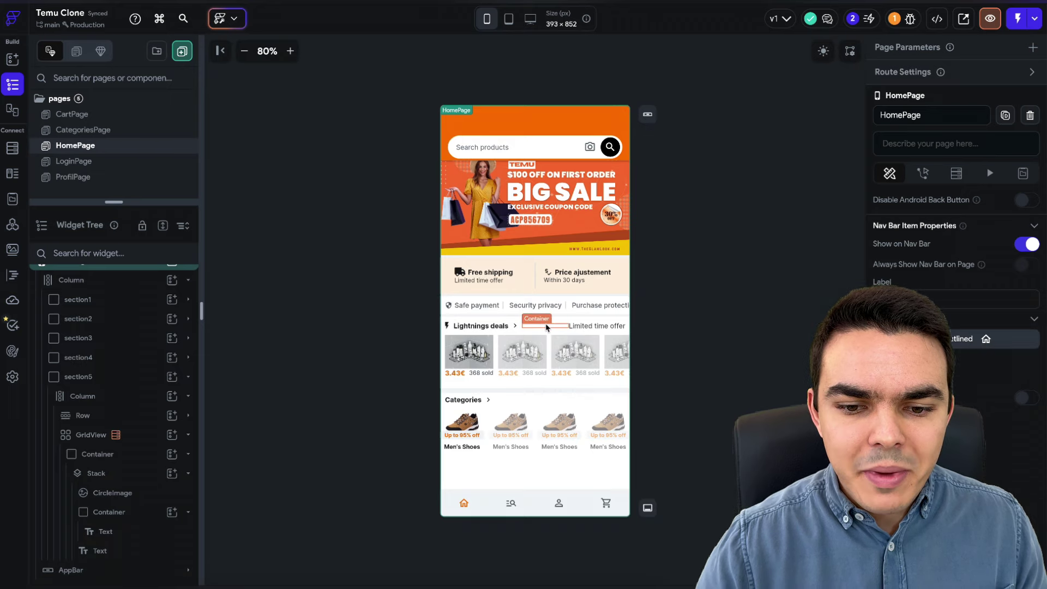
scroll(547, 327, up, 2)
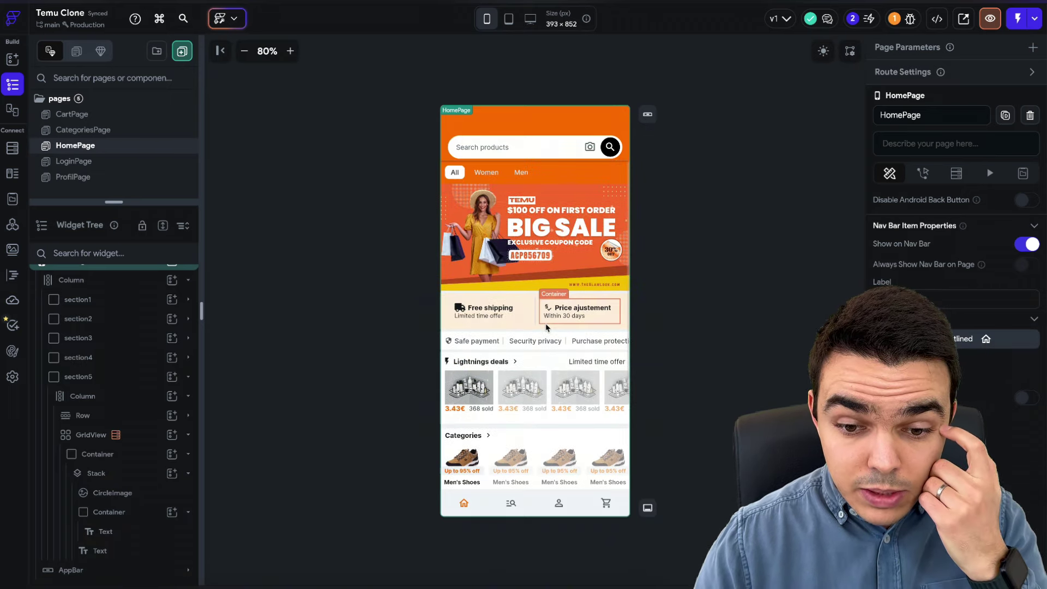
scroll(546, 326, down, 5)
click(446, 239)
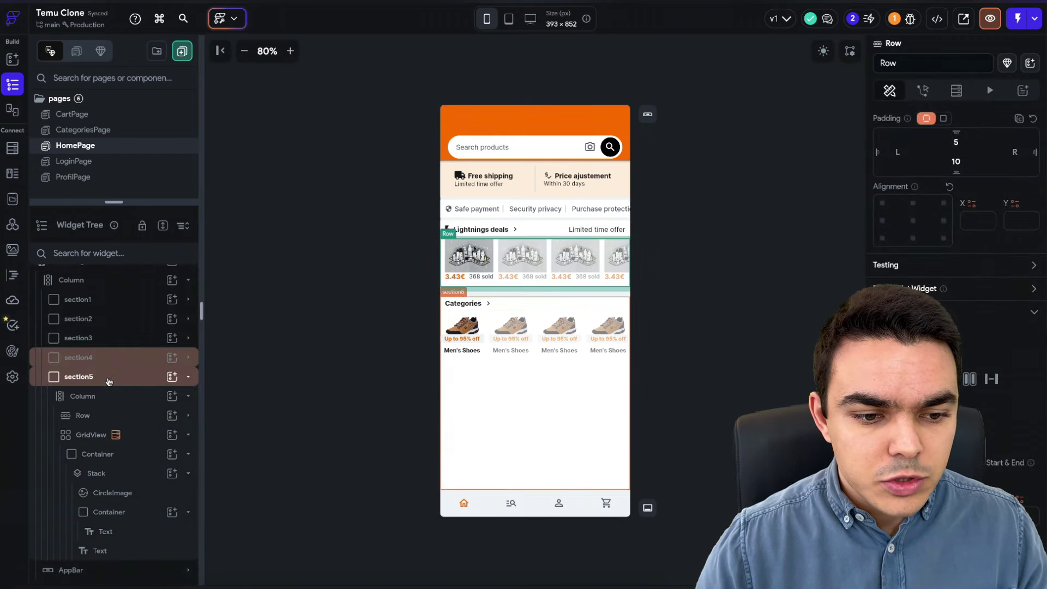
click(107, 378)
click(119, 359)
click(119, 359)
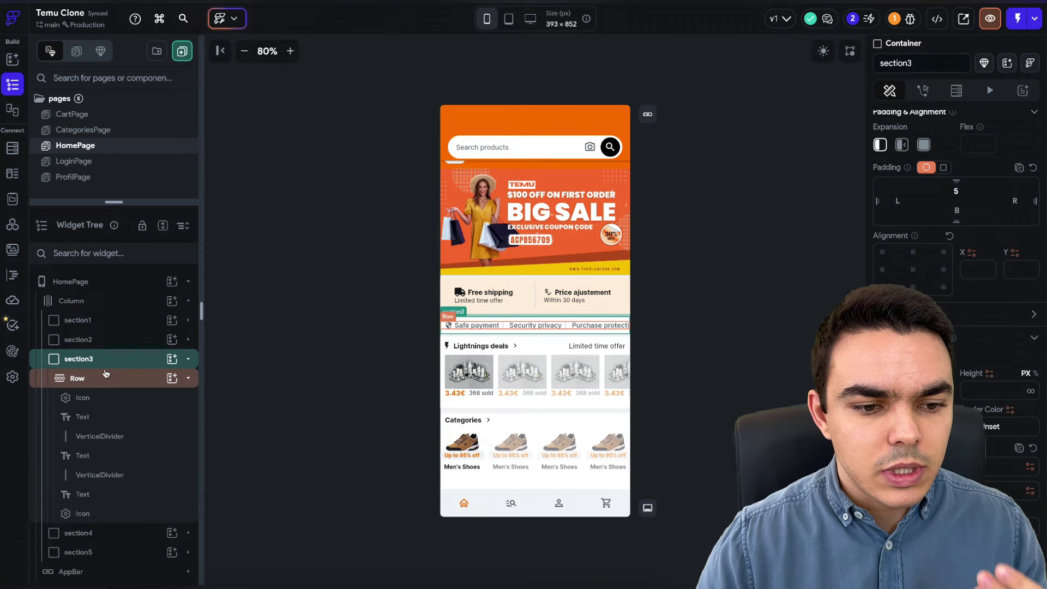
click(104, 359)
click(107, 379)
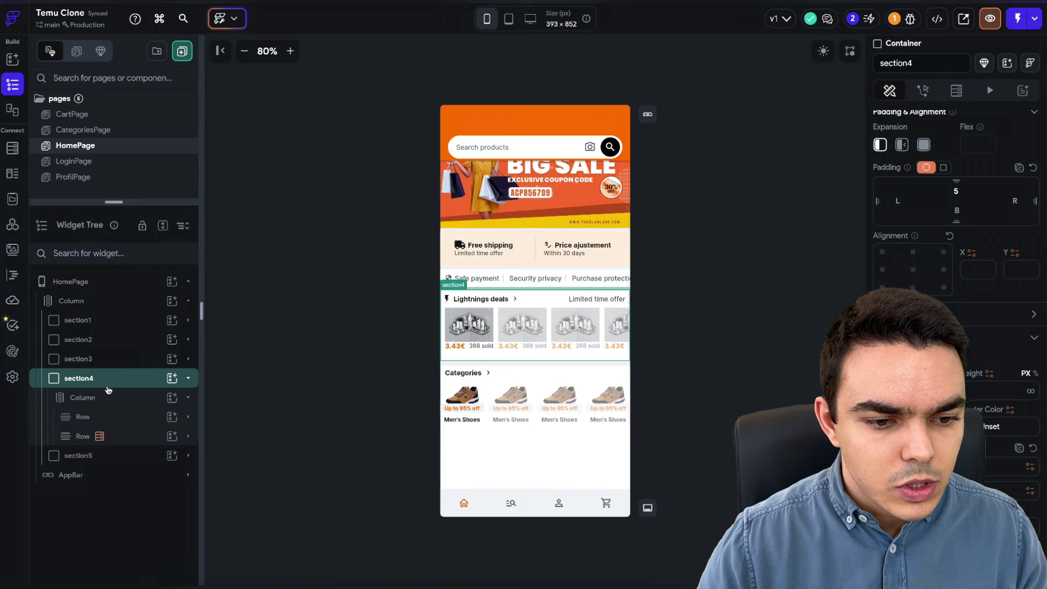
click(133, 437)
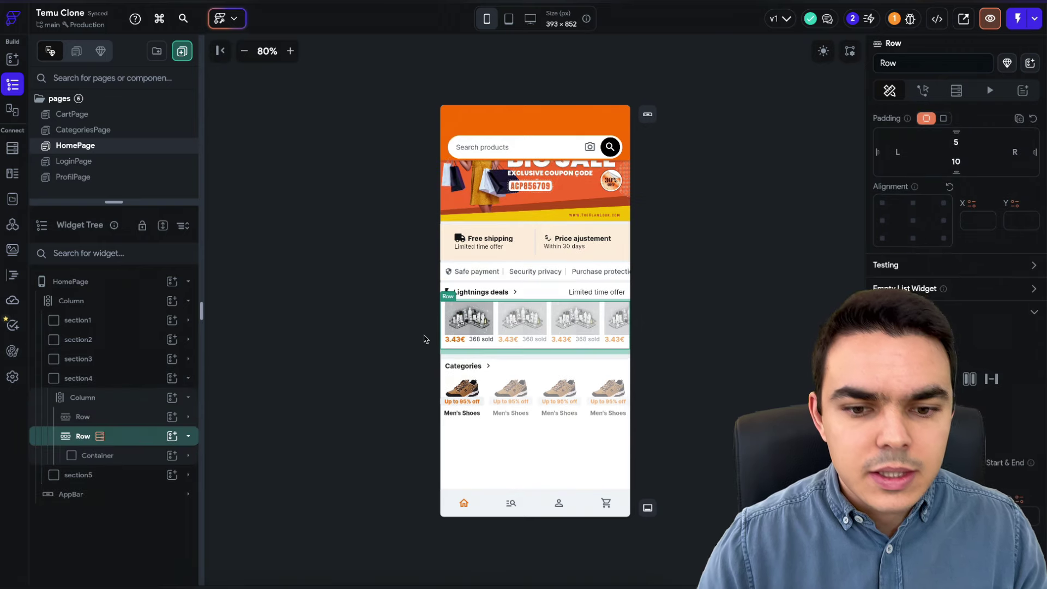
mouse_move(101, 438)
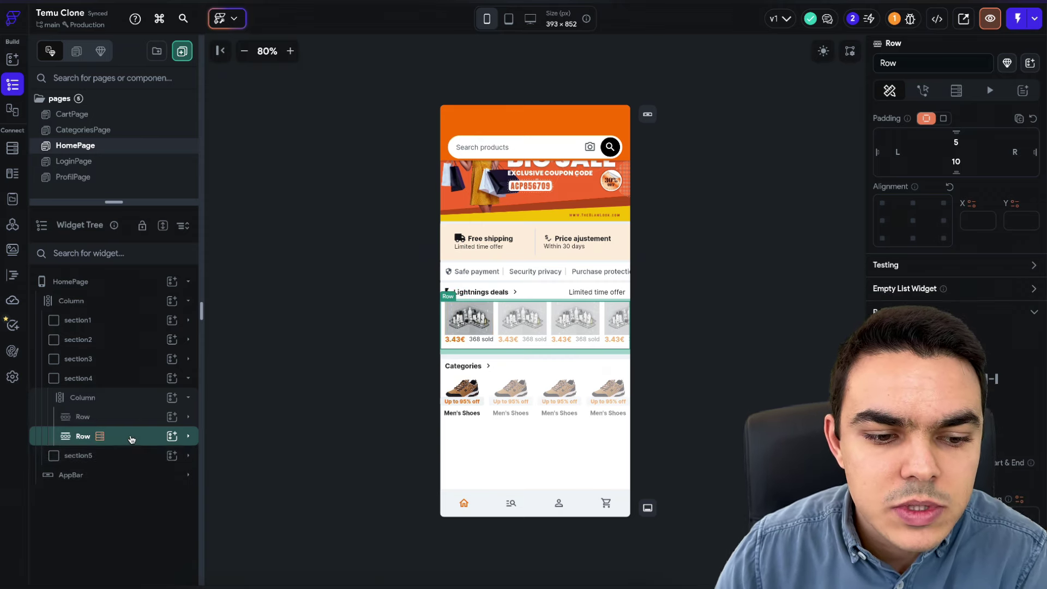
click(956, 91)
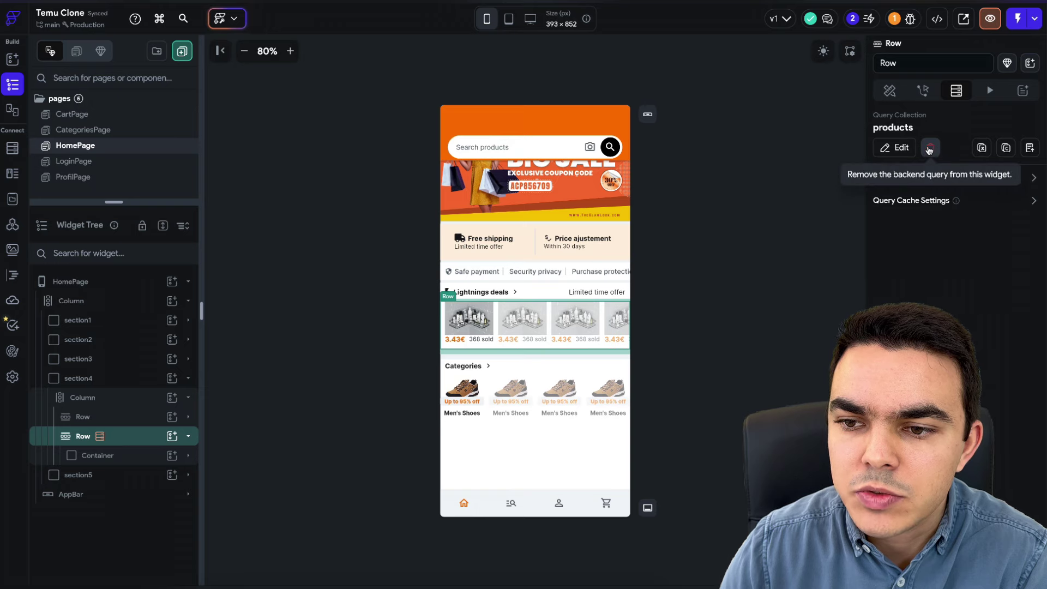
- Remove the existing products query from the deals Row, then reselect the Row
click(931, 148)
click(827, 192)
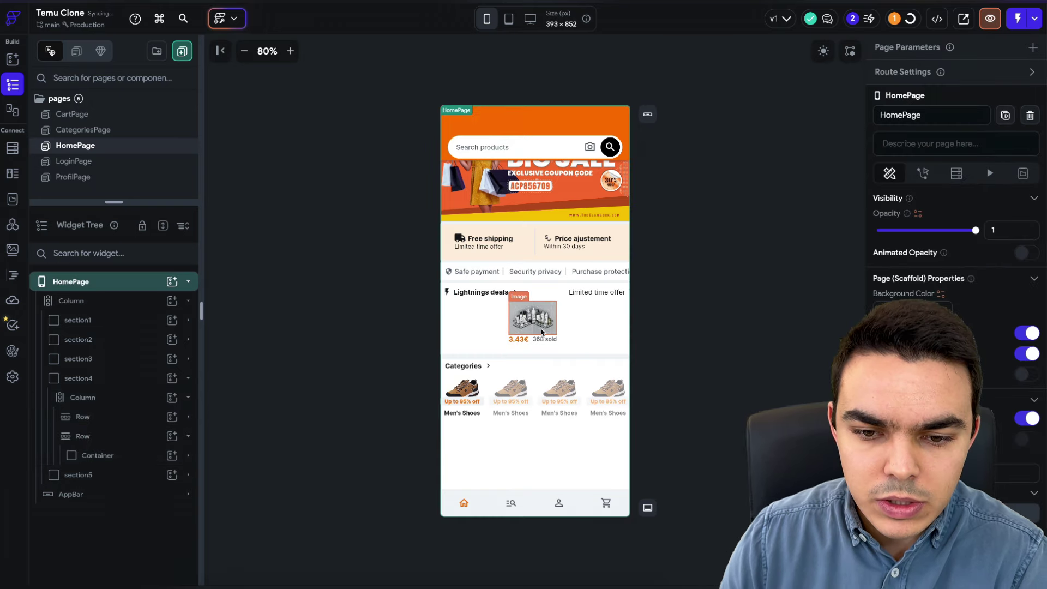
click(140, 456)
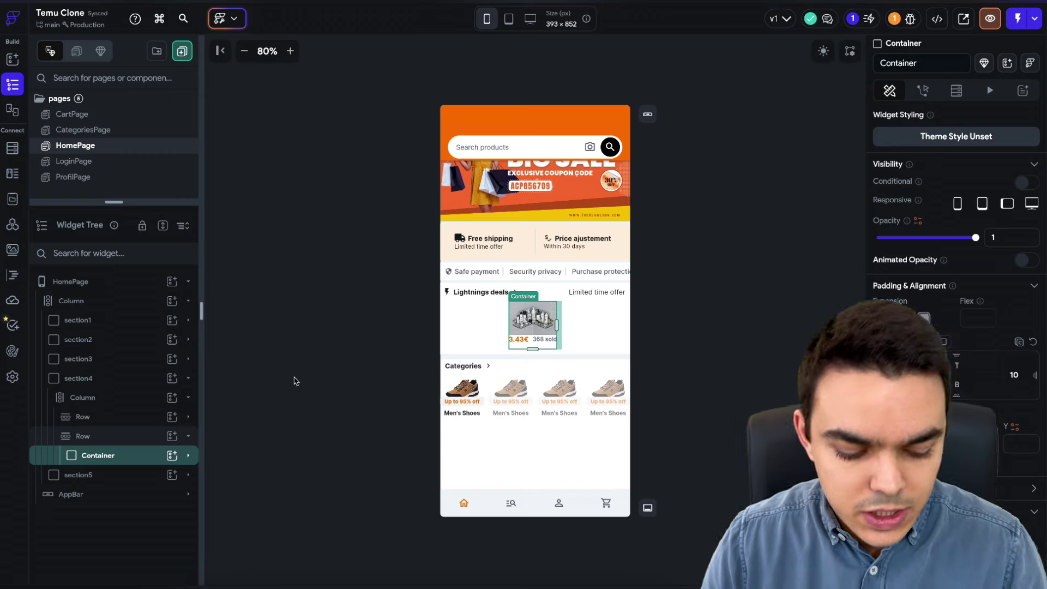
click(124, 438)
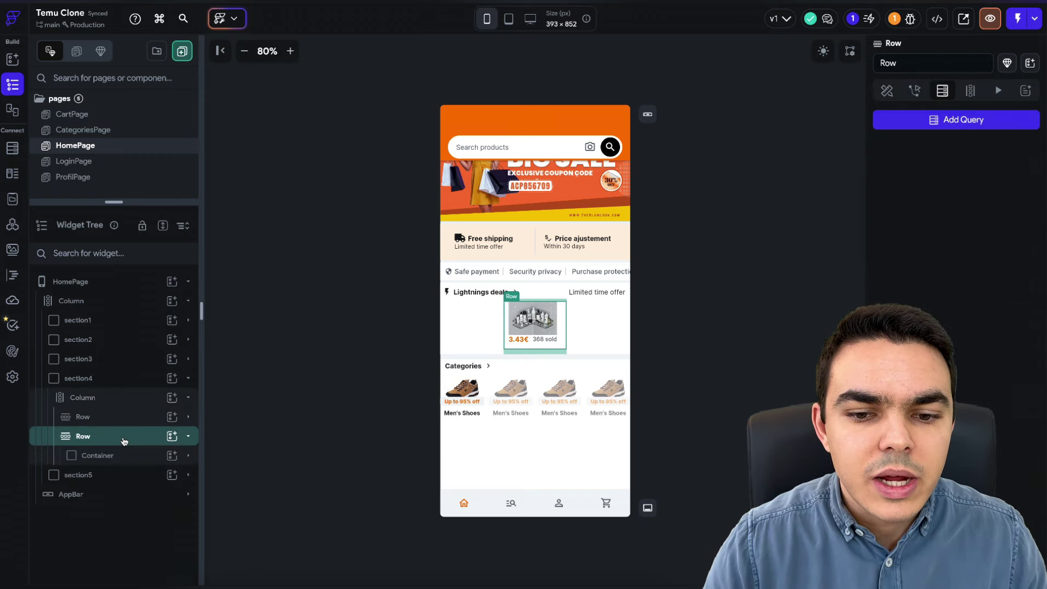
- Add a Query Collection backend query on products to the Row and confirm generating repeated cards
click(965, 120)
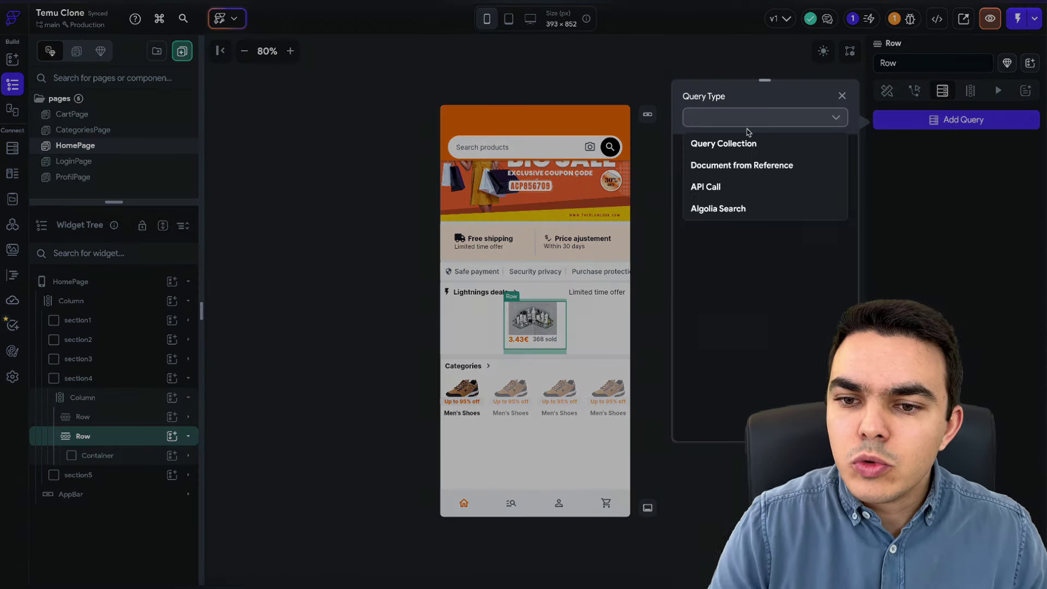
click(739, 144)
click(741, 188)
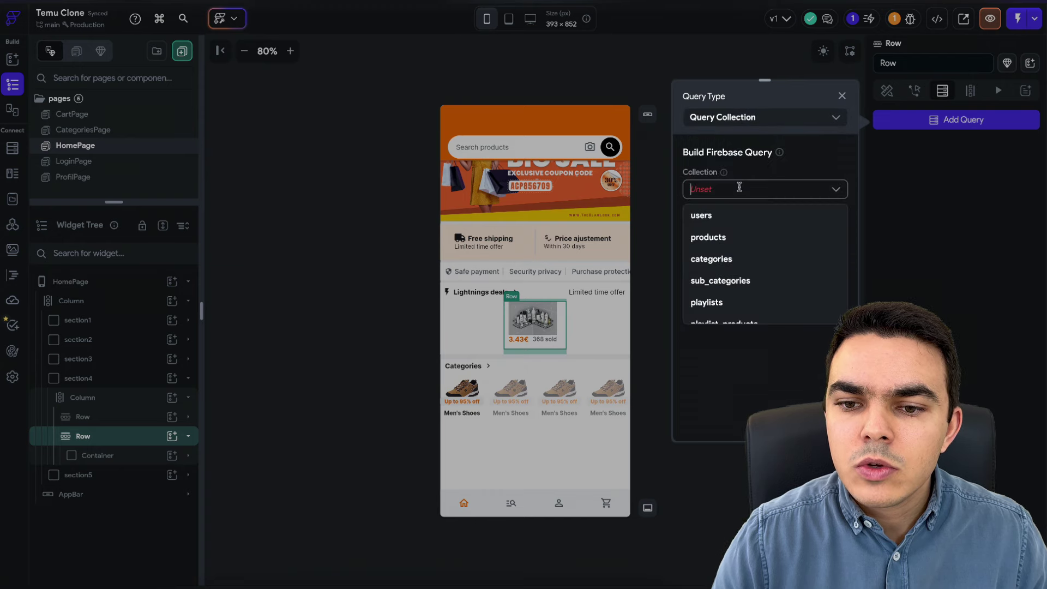
click(729, 235)
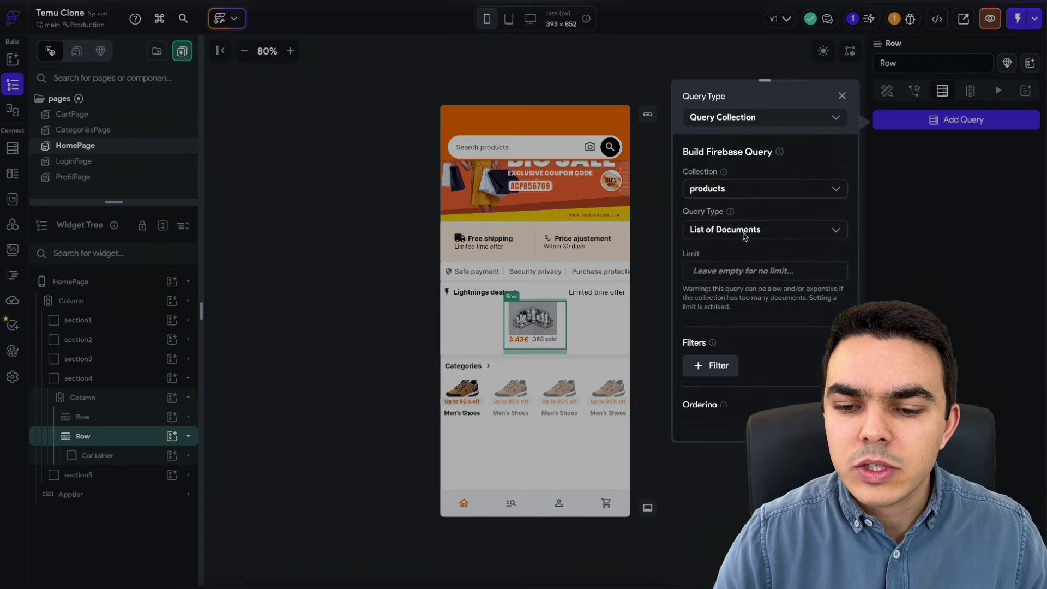
scroll(742, 231, down, 3)
click(829, 425)
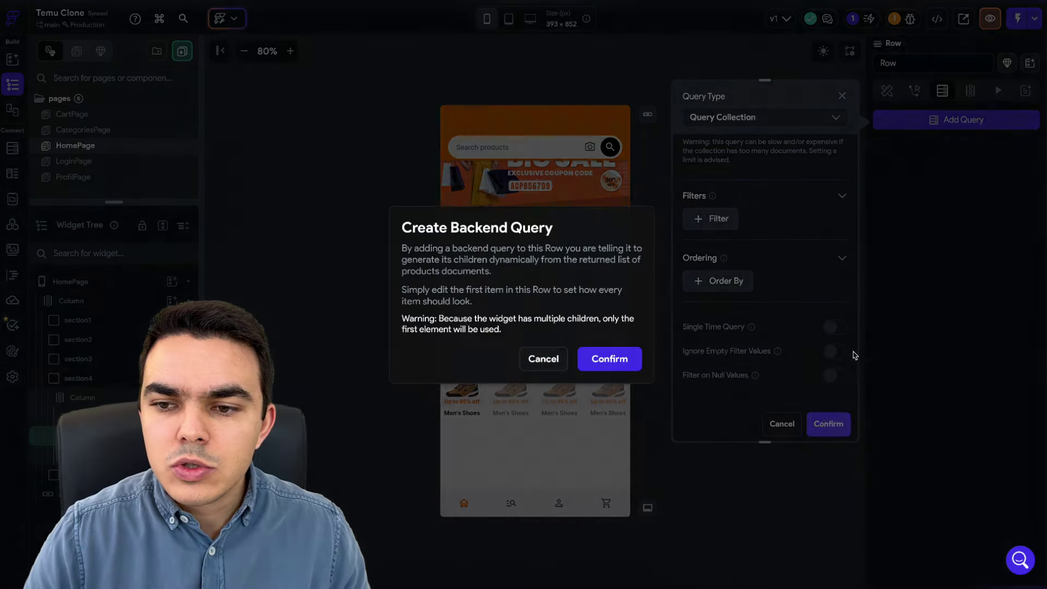
click(610, 359)
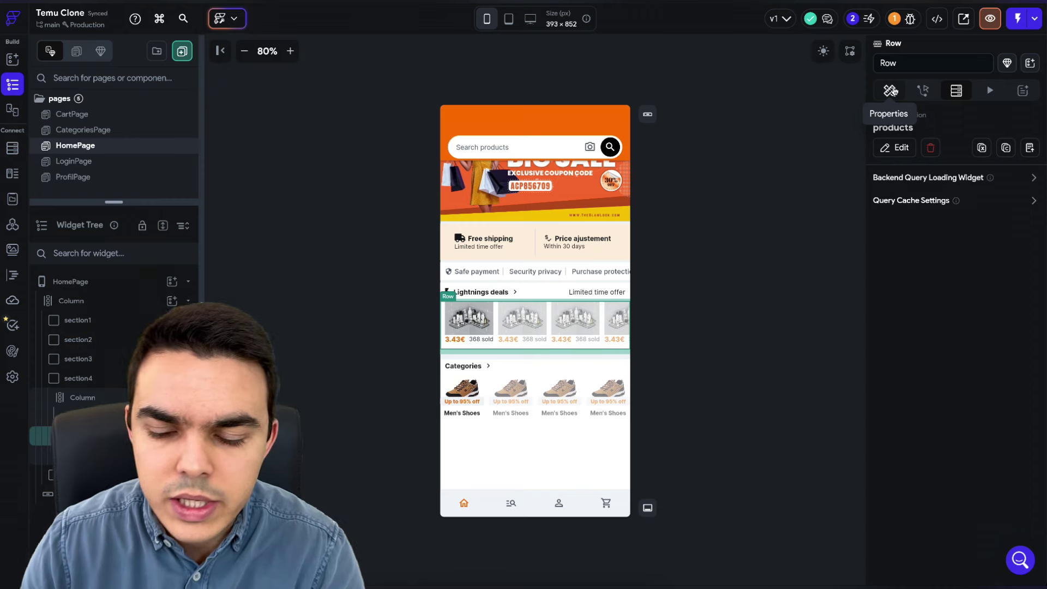
- Inspect section5's Categories GridView to confirm it queries the categories collection, then collapse it
click(891, 90)
scroll(956, 226, down, 1)
scroll(956, 226, down, 5)
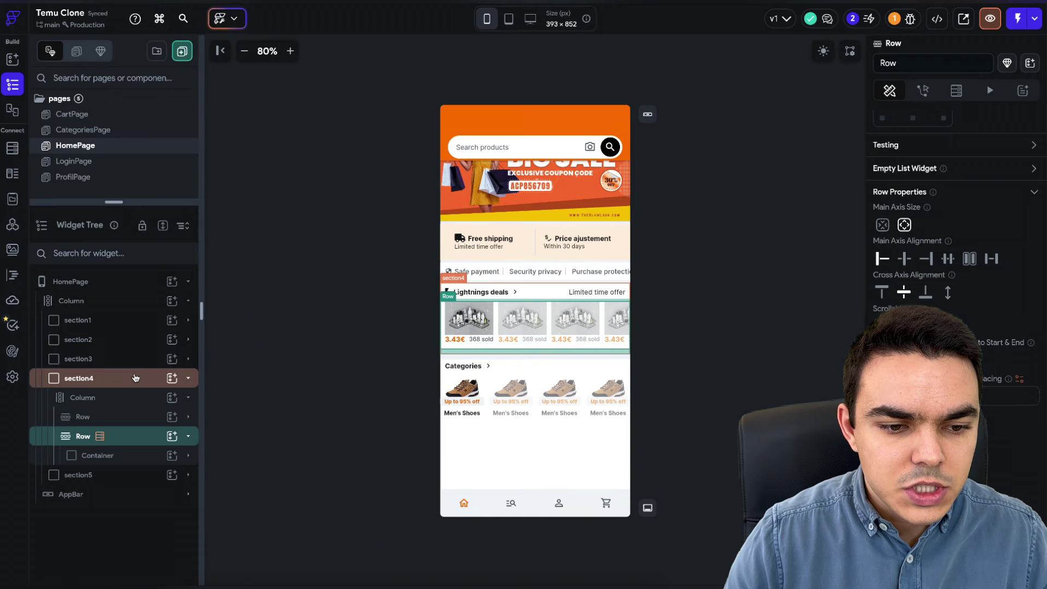
click(134, 378)
click(123, 397)
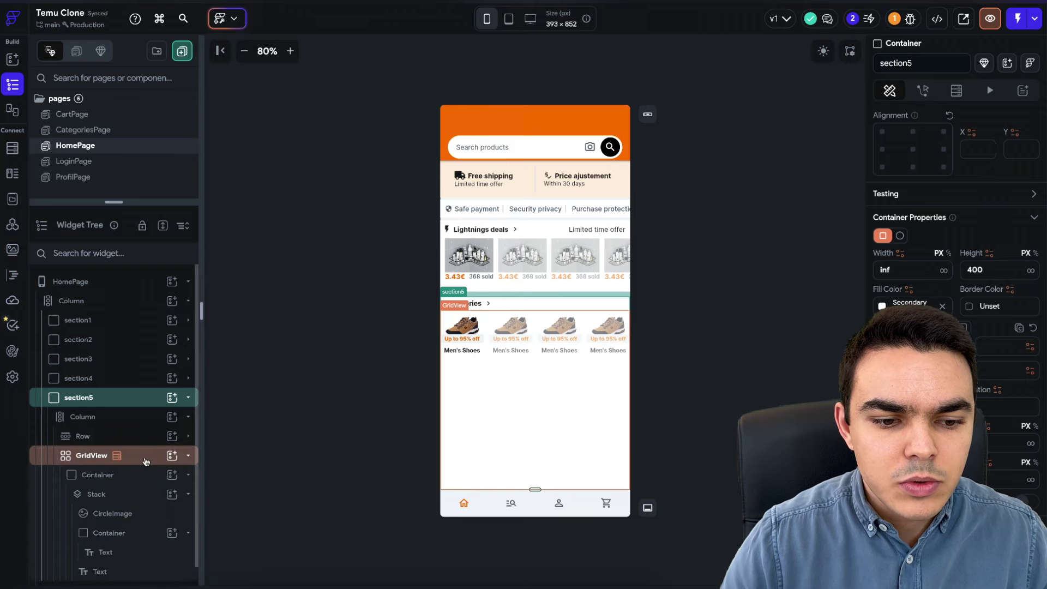
click(146, 461)
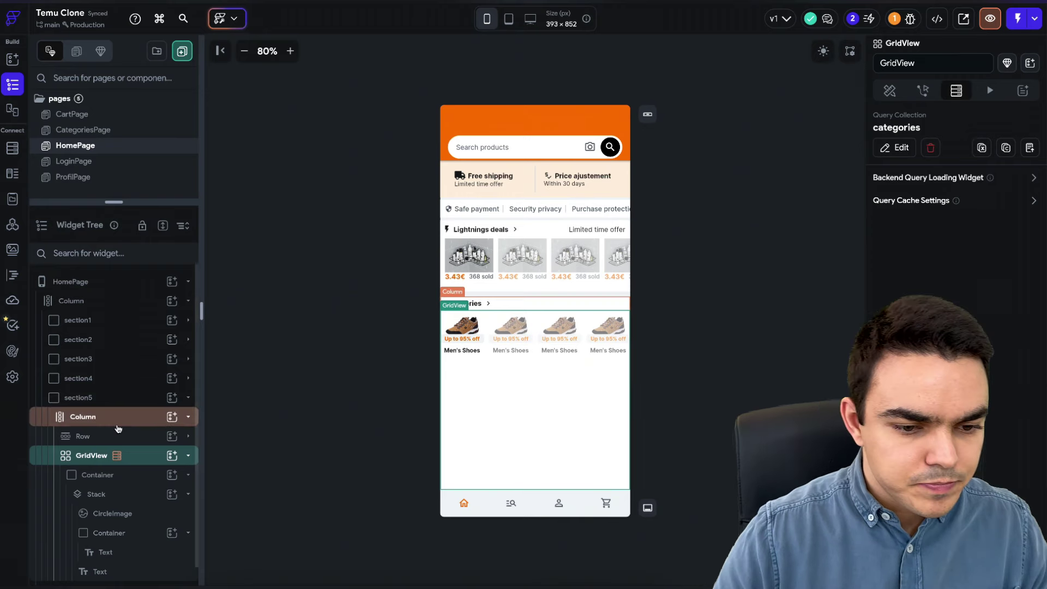
click(140, 463)
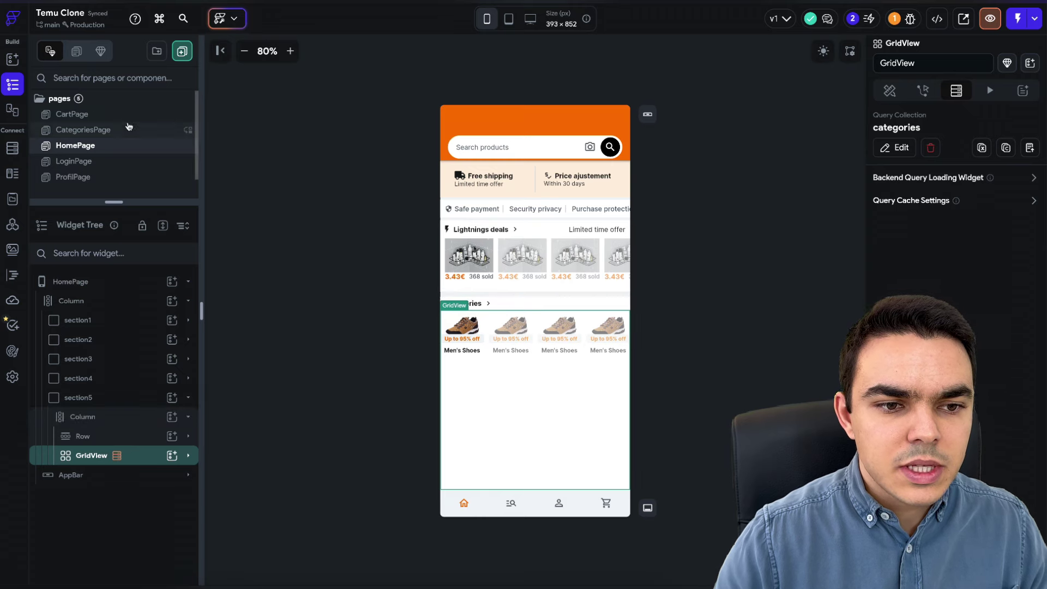
- Filter new-page templates to E-commerce and pick the Product 3 - Jacket template
click(181, 56)
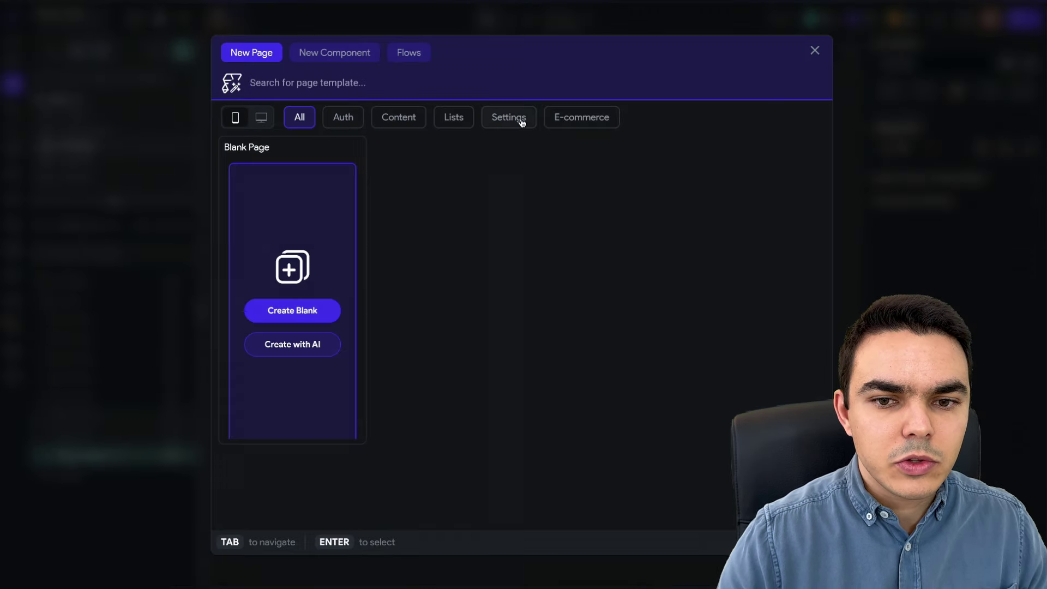
click(570, 120)
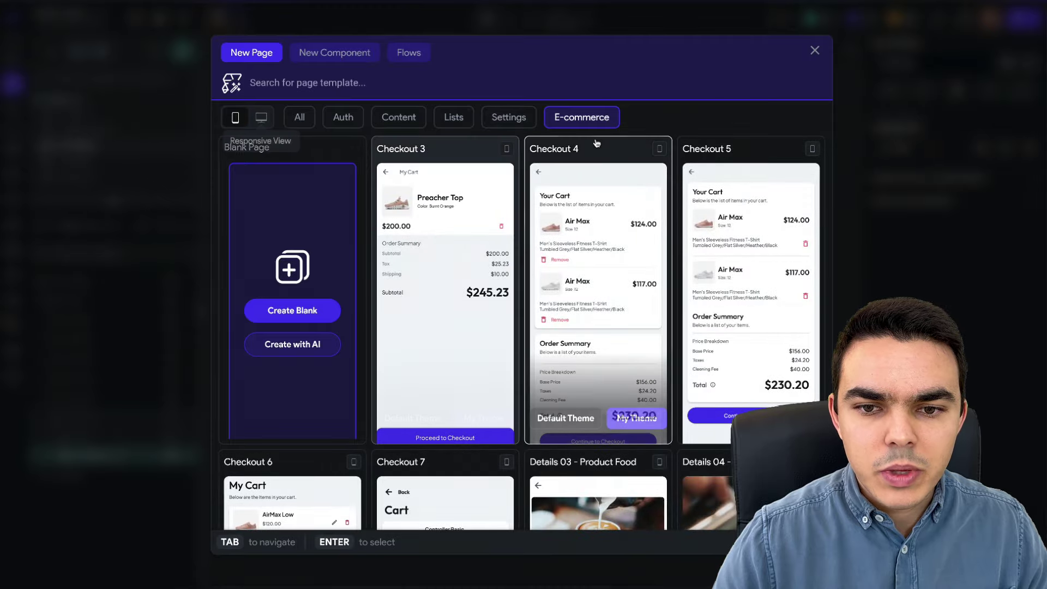
scroll(559, 235, down, 1)
scroll(560, 234, down, 4)
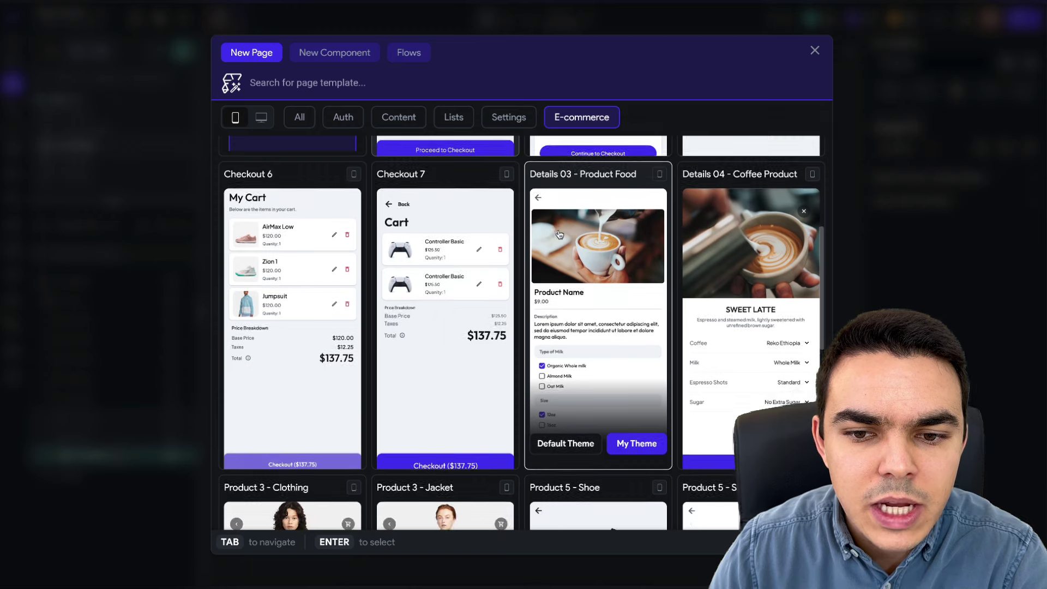
scroll(559, 235, down, 1)
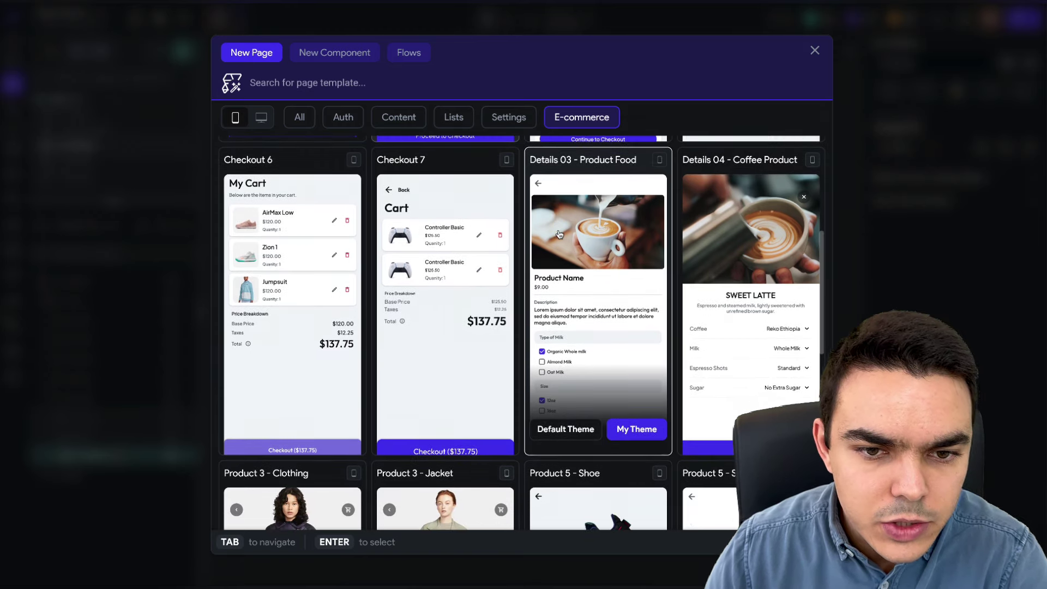
scroll(559, 235, down, 1)
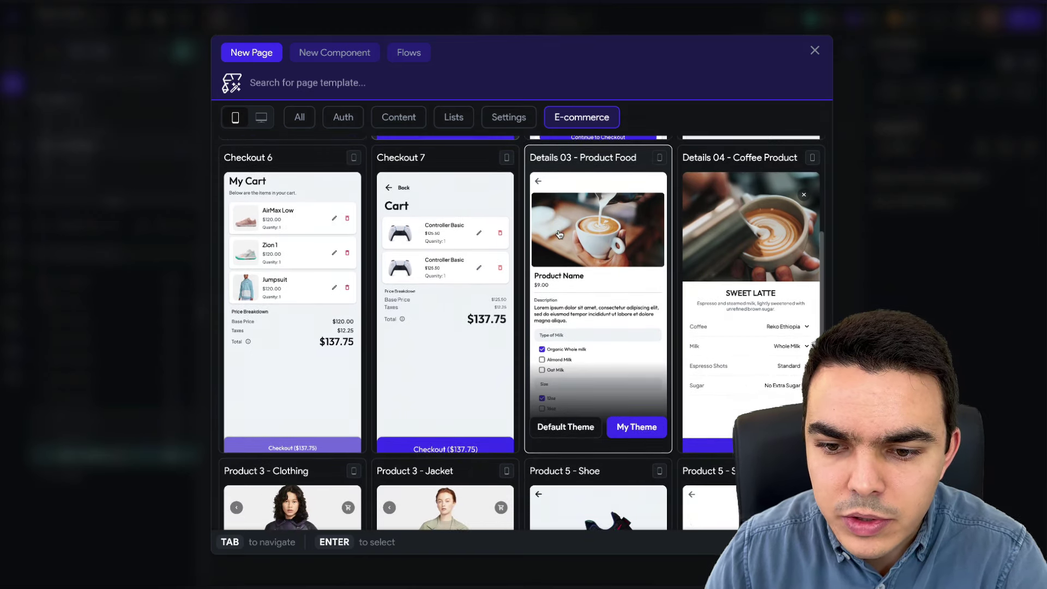
scroll(560, 235, down, 5)
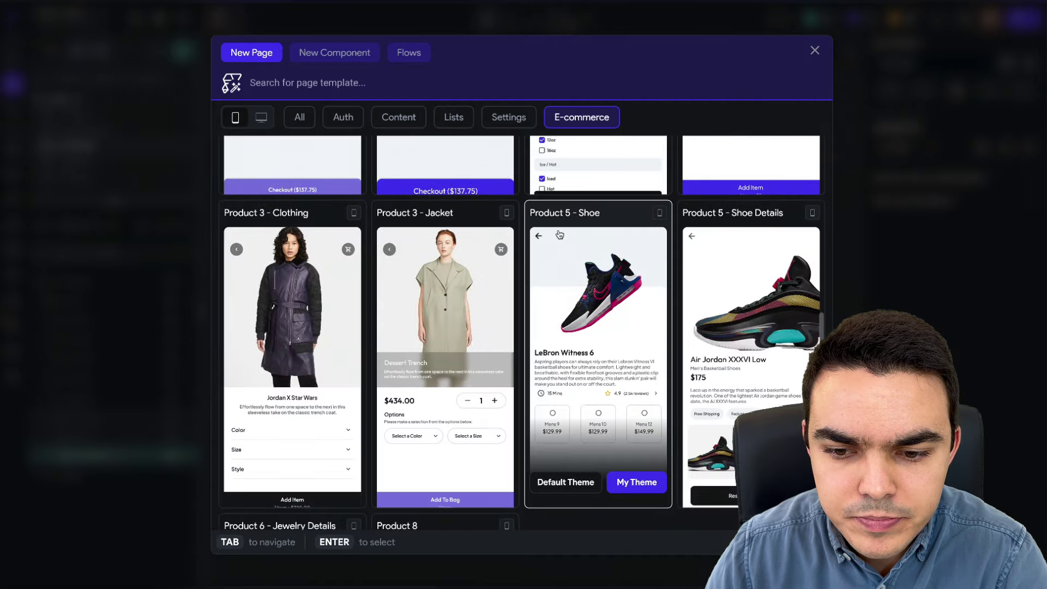
scroll(559, 235, down, 1)
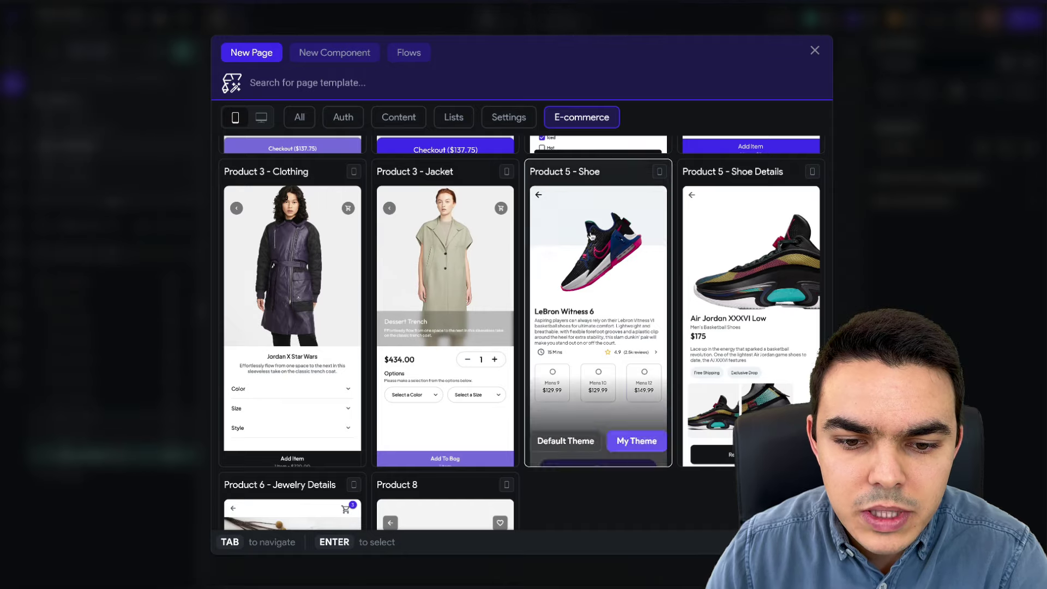
scroll(592, 236, down, 1)
scroll(592, 236, down, 2)
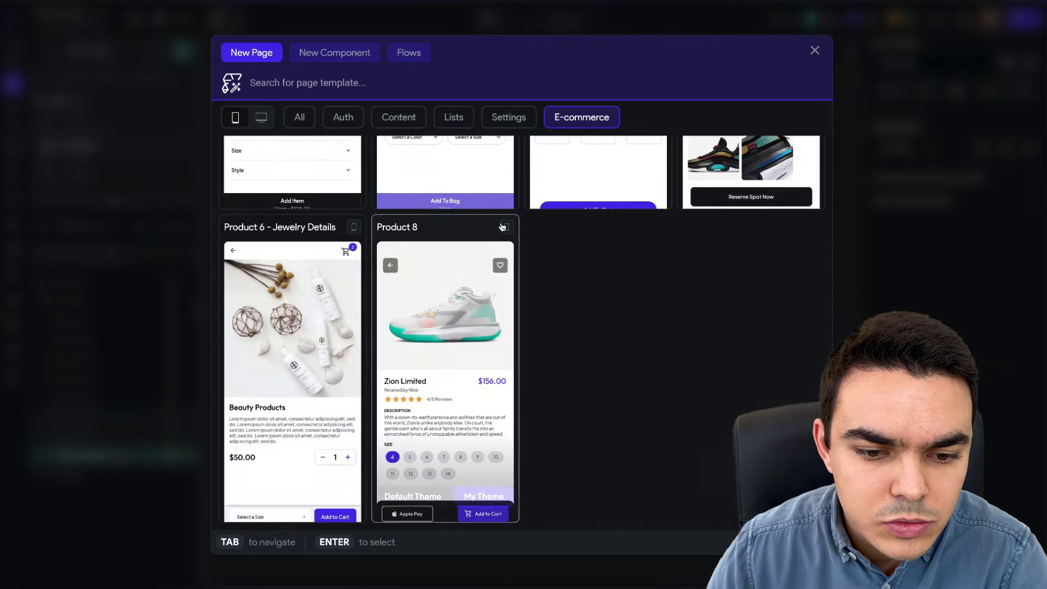
scroll(295, 327, up, 2)
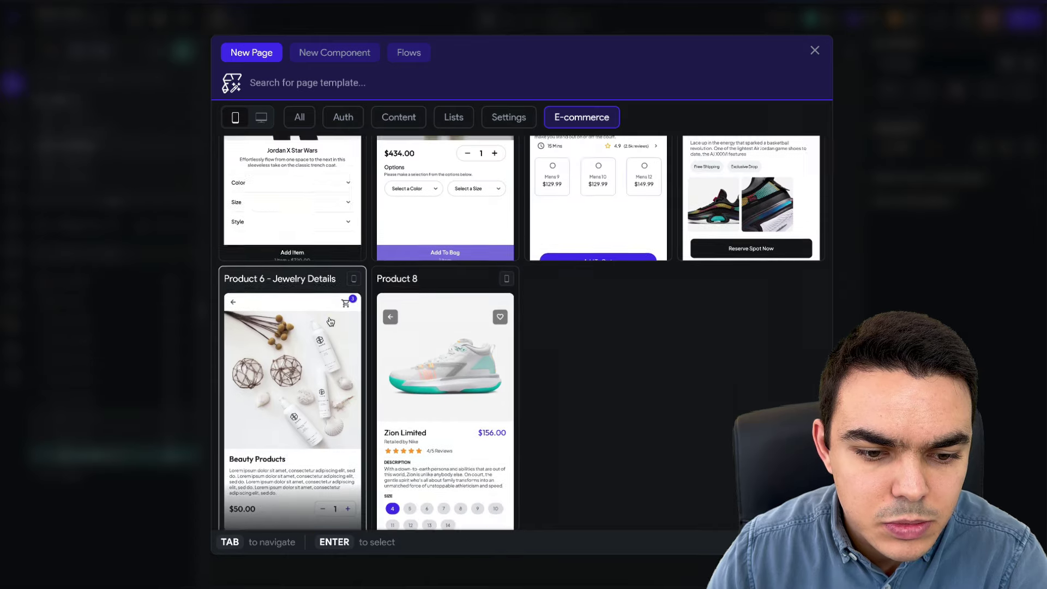
scroll(445, 278, up, 2)
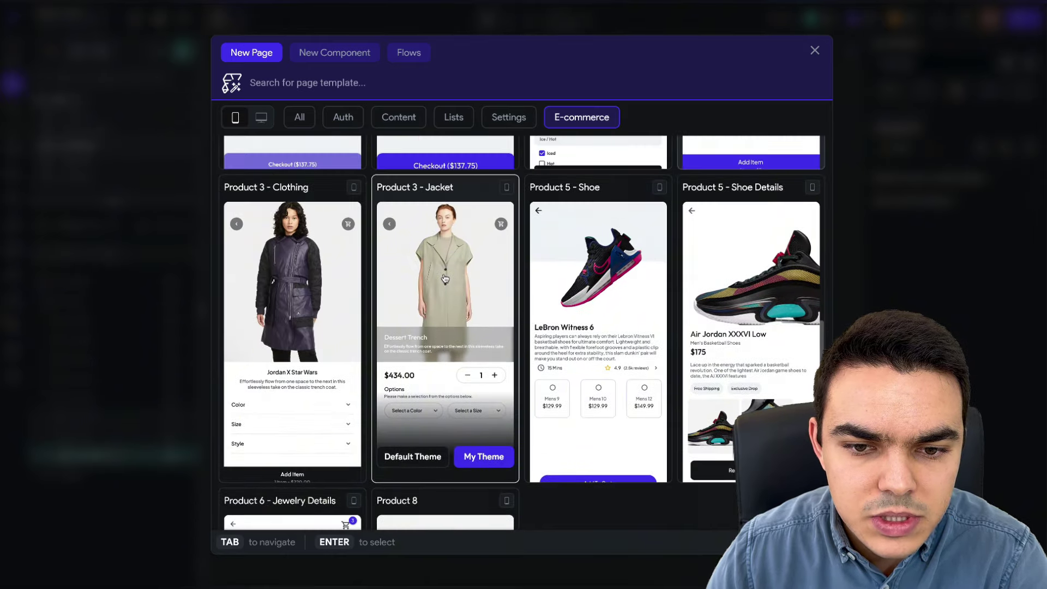
scroll(445, 278, down, 1)
scroll(445, 278, up, 1)
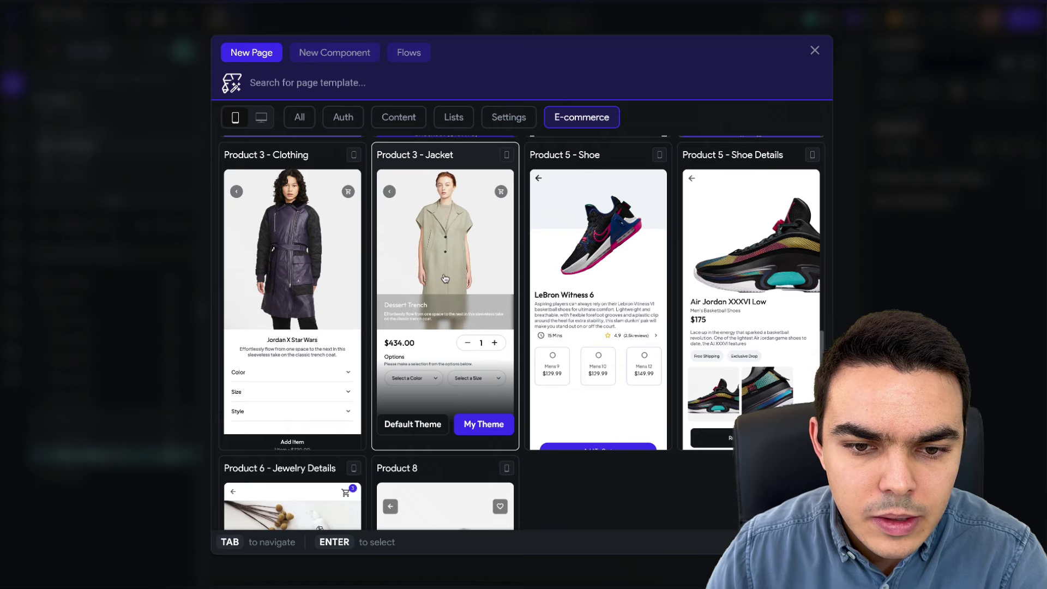
scroll(445, 278, up, 6)
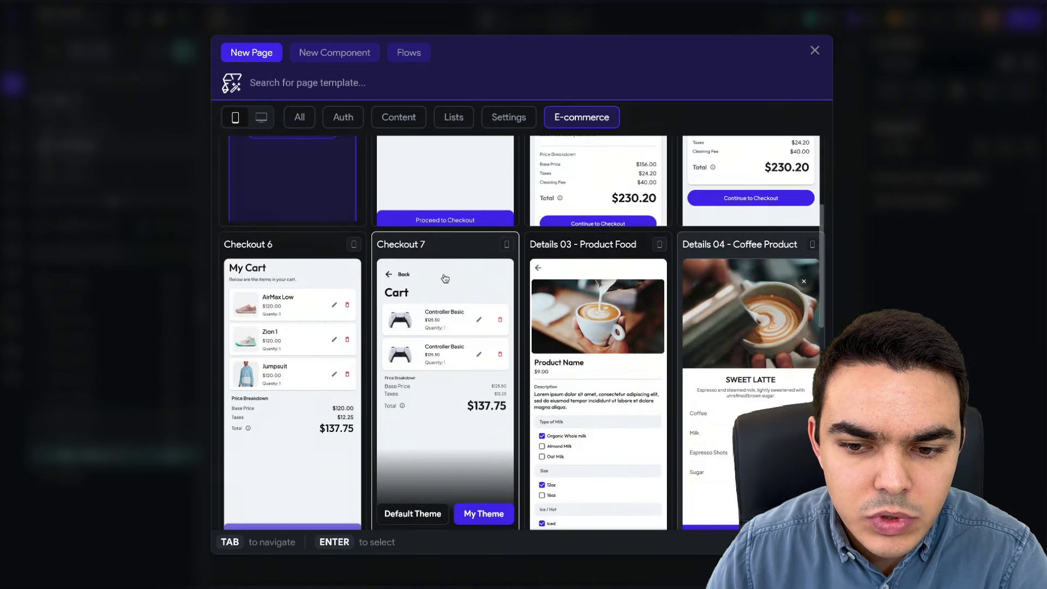
scroll(445, 278, down, 1)
scroll(445, 278, up, 4)
scroll(445, 278, down, 4)
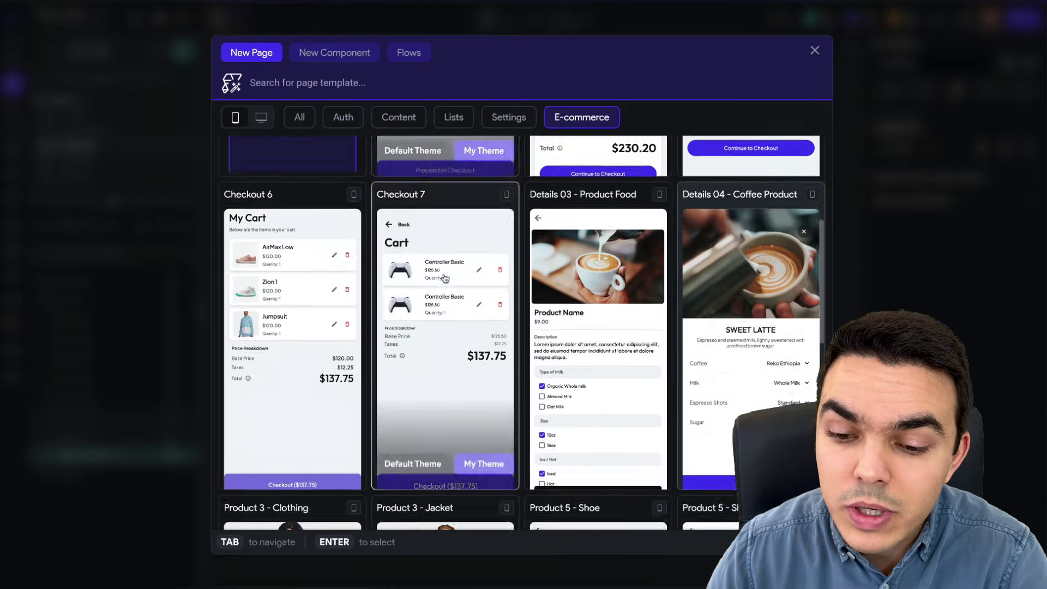
scroll(445, 278, down, 6)
scroll(445, 278, up, 1)
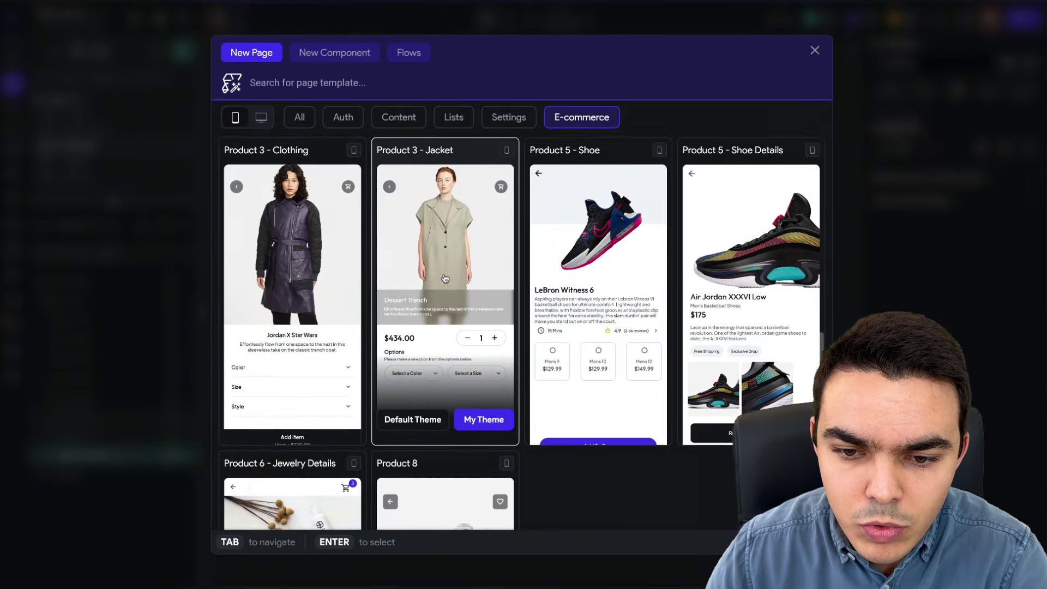
scroll(445, 279, down, 4)
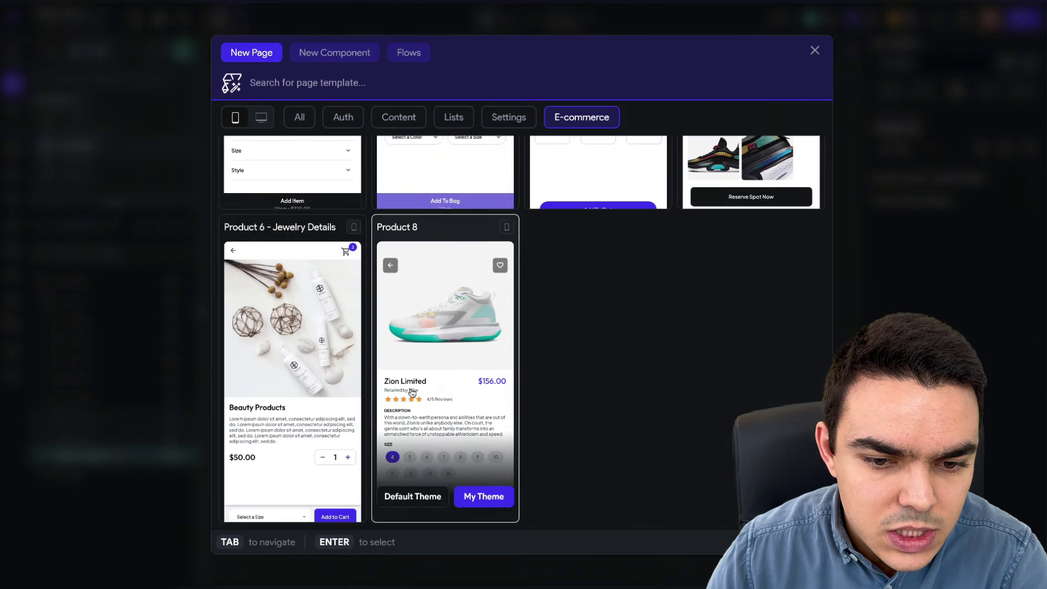
scroll(409, 392, up, 7)
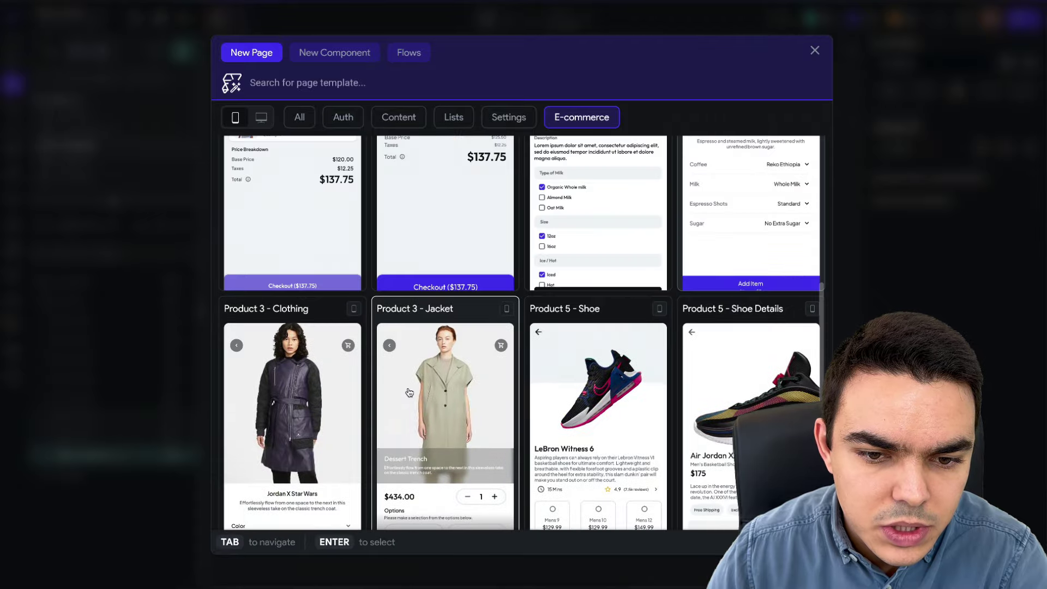
scroll(409, 392, down, 1)
scroll(410, 392, up, 3)
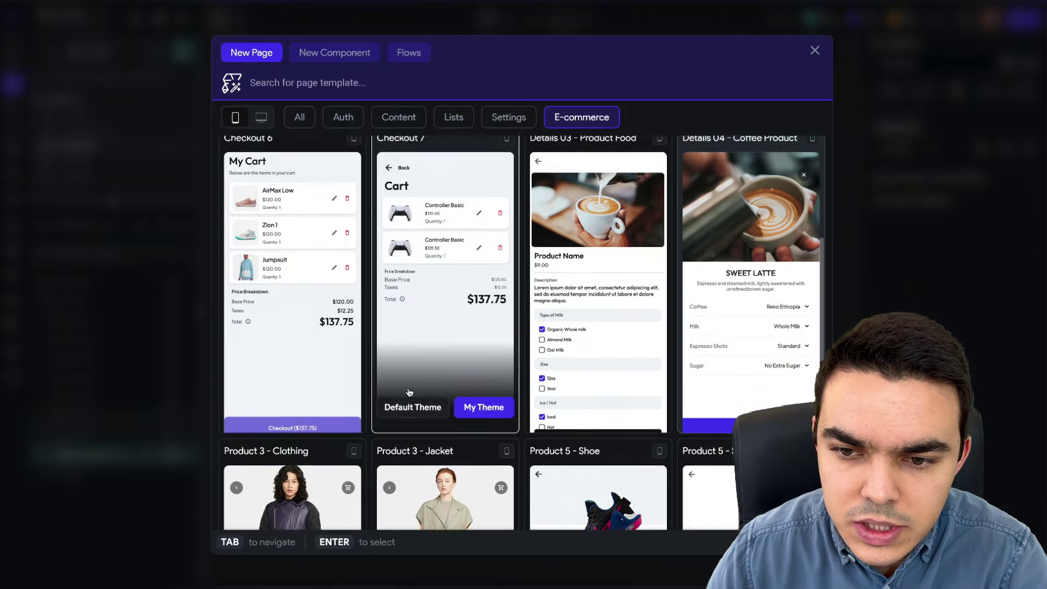
scroll(409, 391, down, 5)
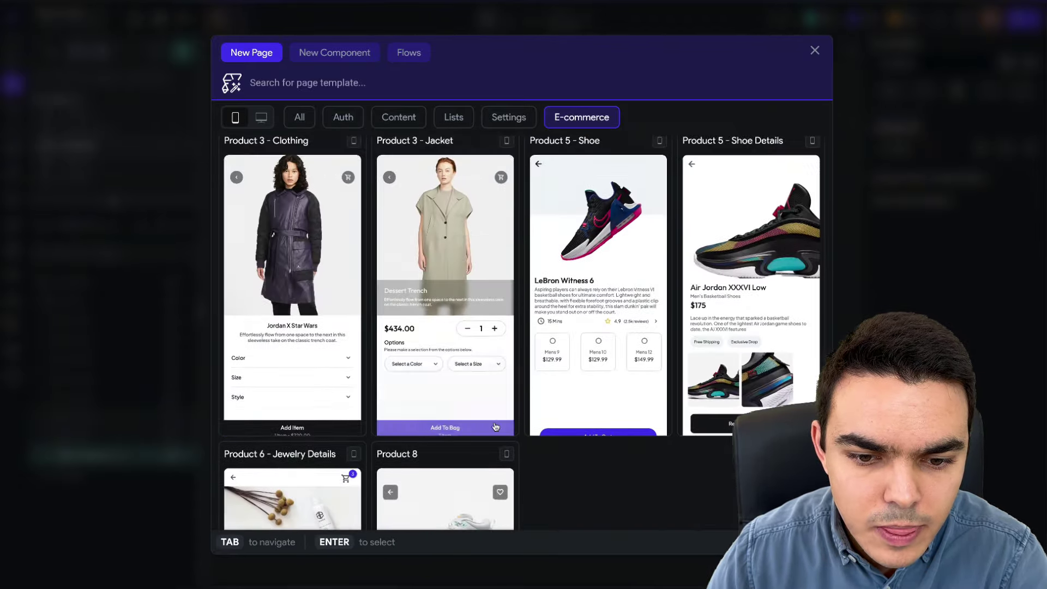
click(412, 406)
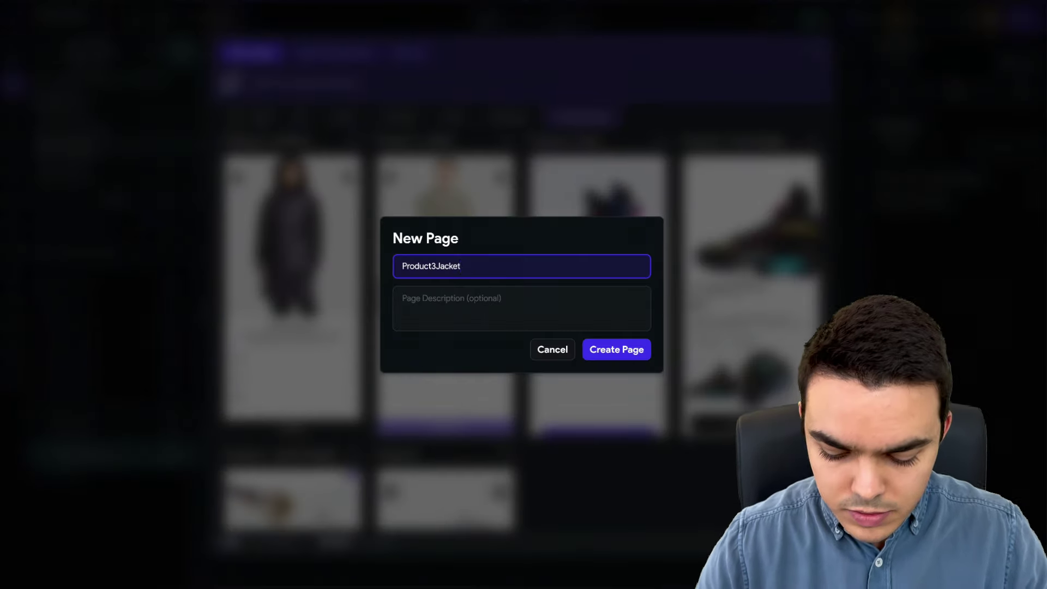
- Name the new page ProductPage and create it
key(BackSpace)
key(BackSpace)
key(BackSpace)
key(BackSpace)
text(Pa)
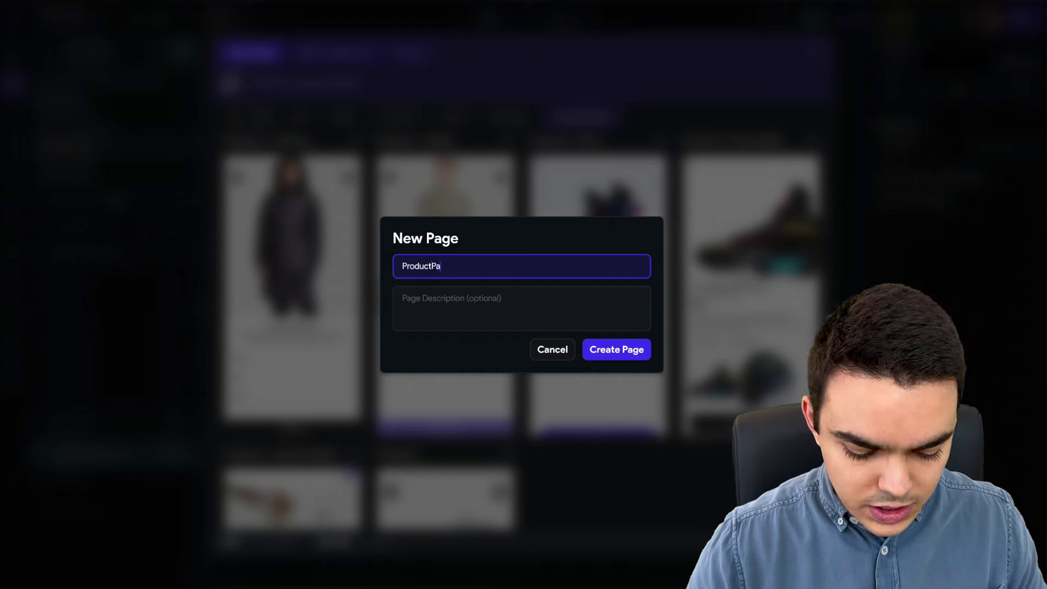
text(ge)
click(628, 351)
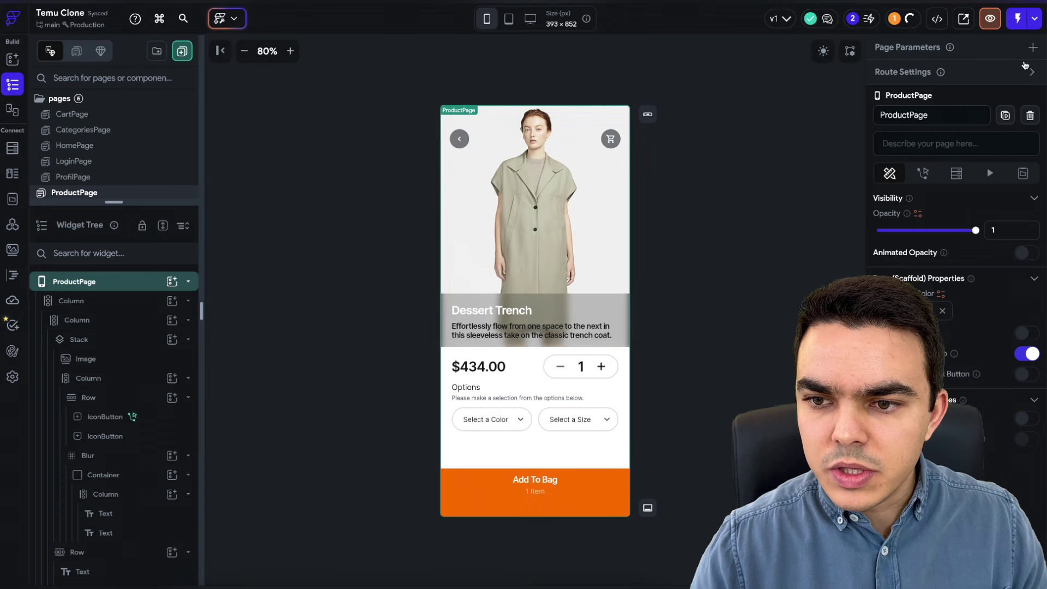
- Add a productRef page parameter of type DocumentReference pointing to the products collection
click(1033, 50)
click(947, 113)
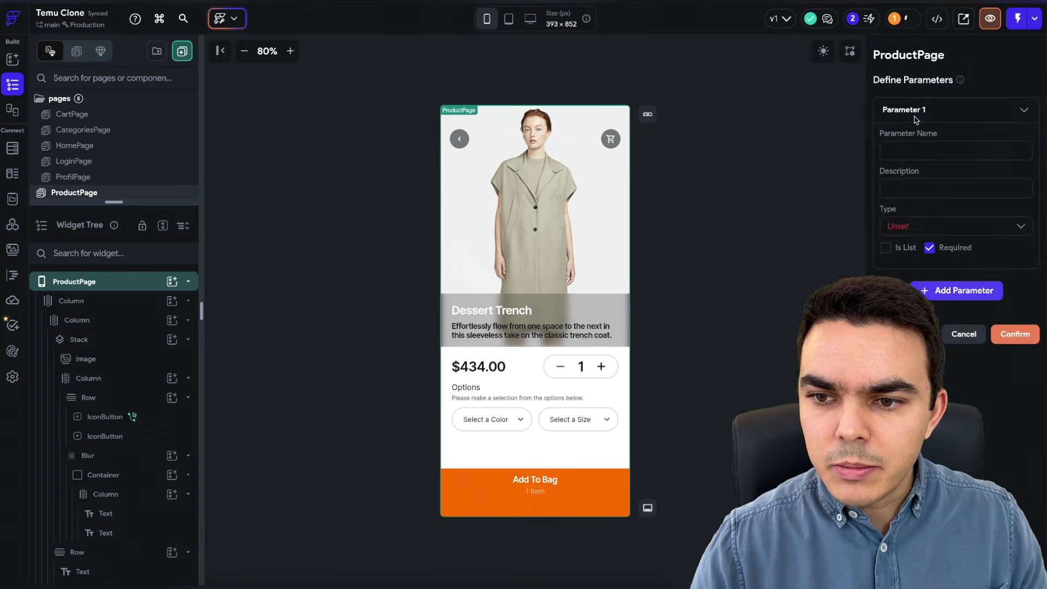
click(911, 155)
text(productR)
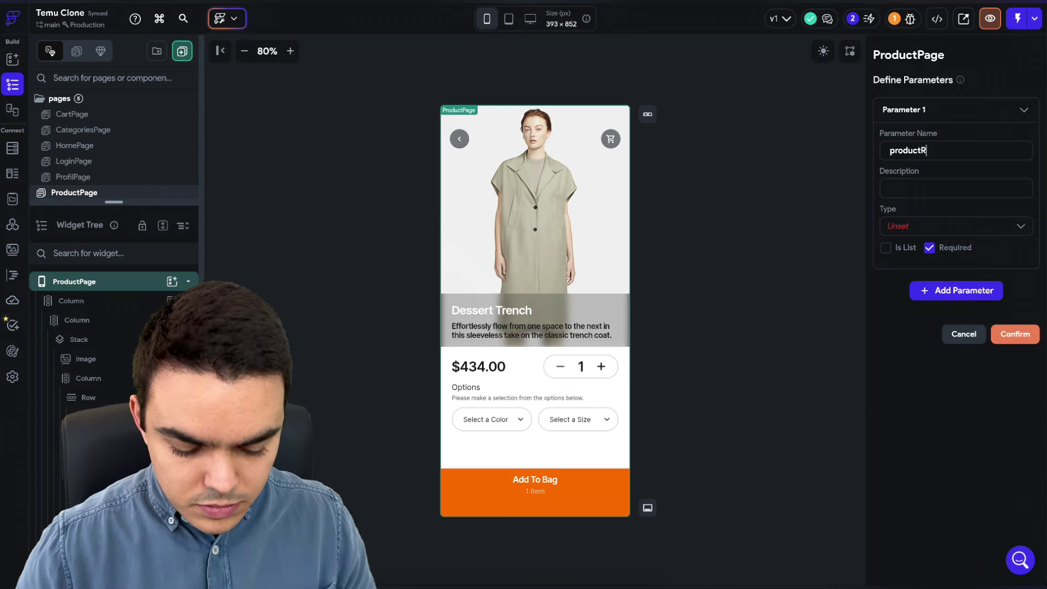
text(ef)
click(917, 226)
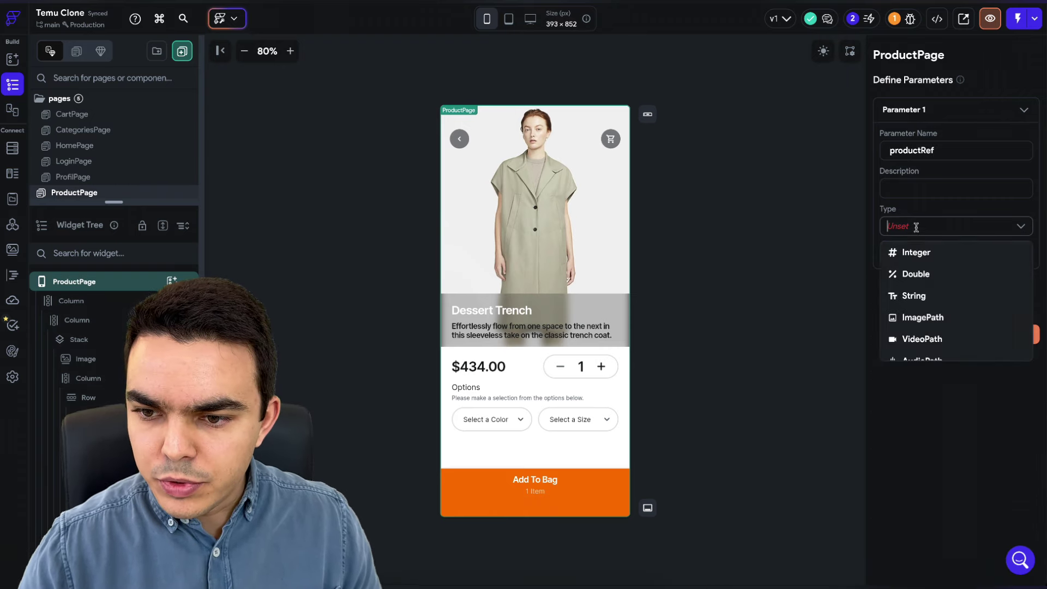
scroll(927, 297, down, 5)
click(934, 303)
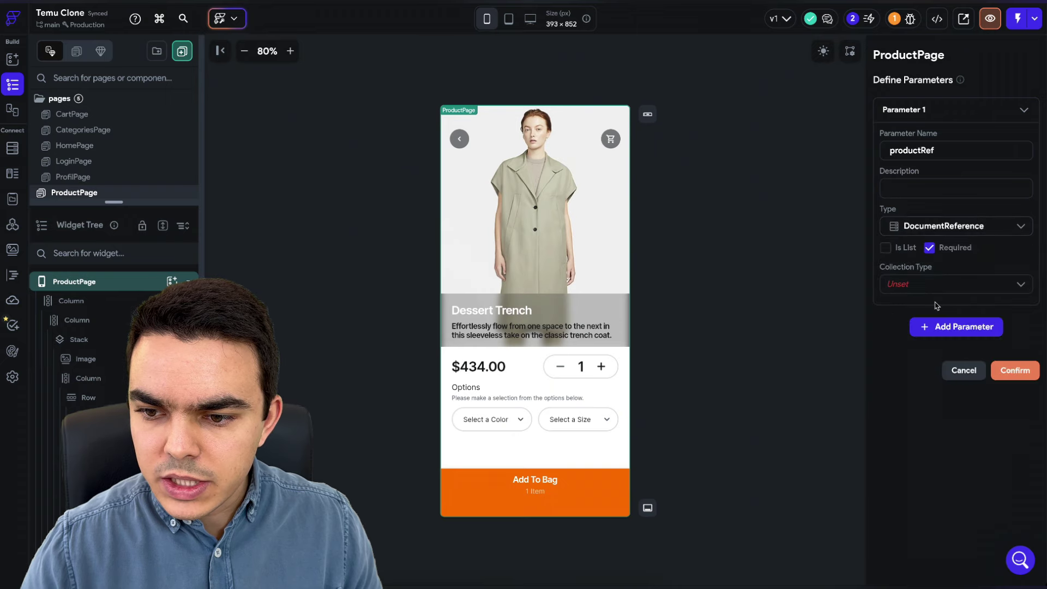
click(898, 284)
click(923, 334)
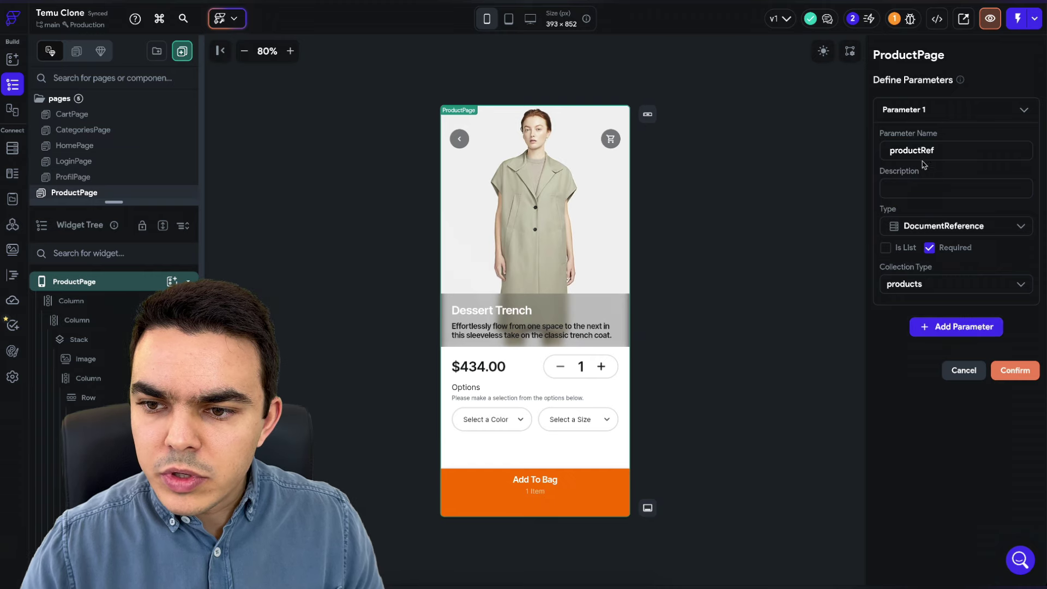
click(1012, 372)
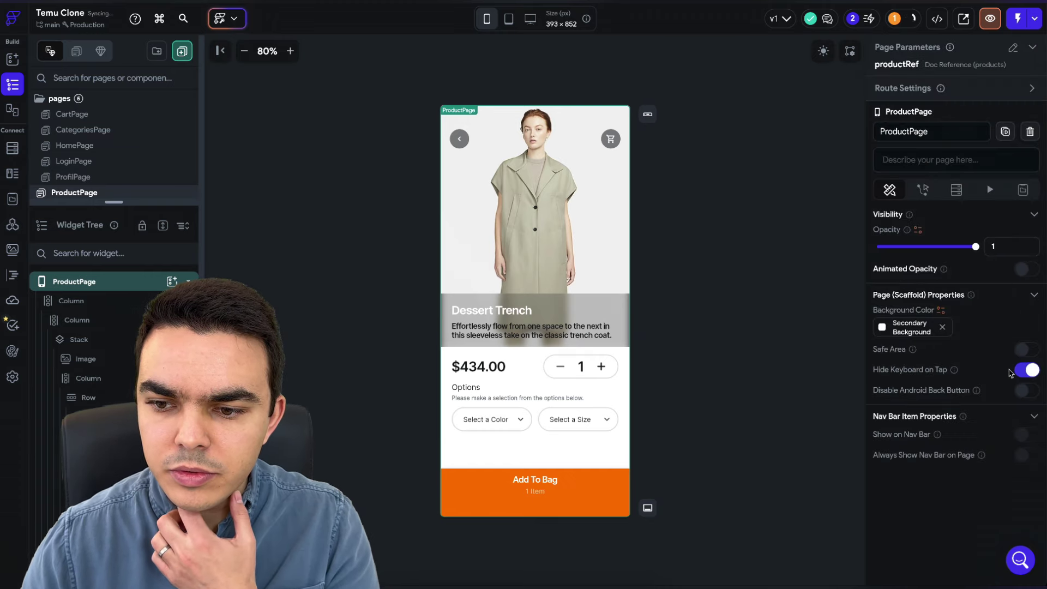
- Move ProductPage between LoginPage and ProfilPage, then reopen HomePage and select section4
drag(77, 193, 80, 136)
click(87, 145)
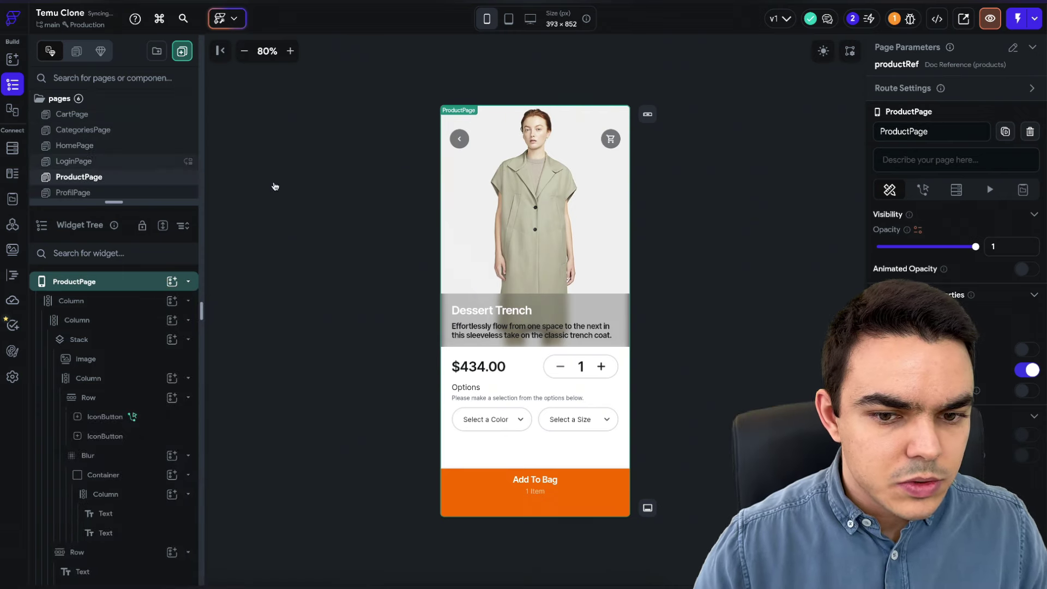
click(452, 286)
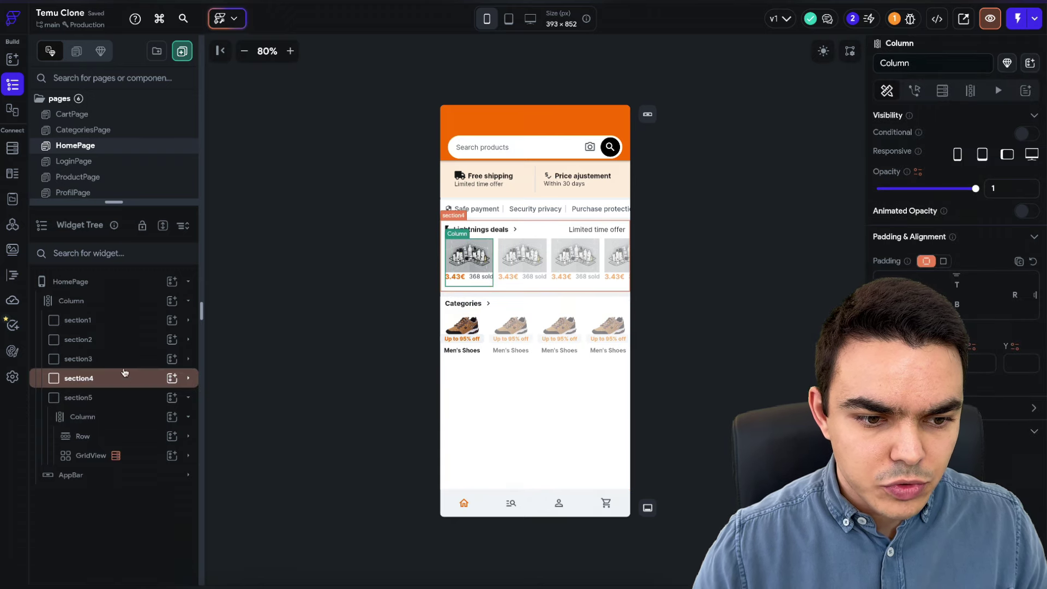
click(105, 382)
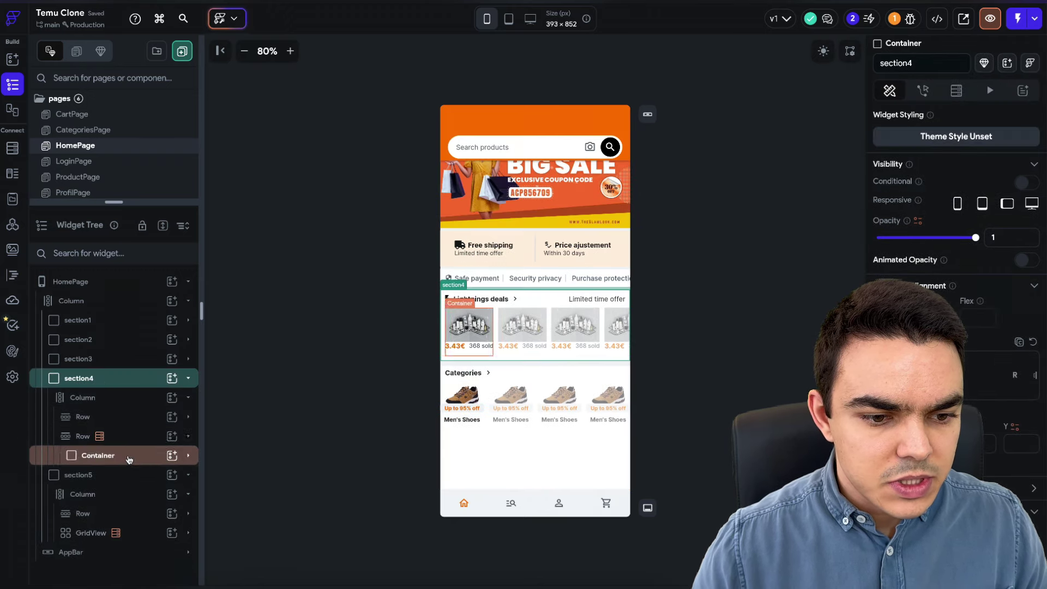
- Make tapping the deals product card navigate to ProductPage, passing the products Document Reference as productRef
click(117, 456)
click(924, 91)
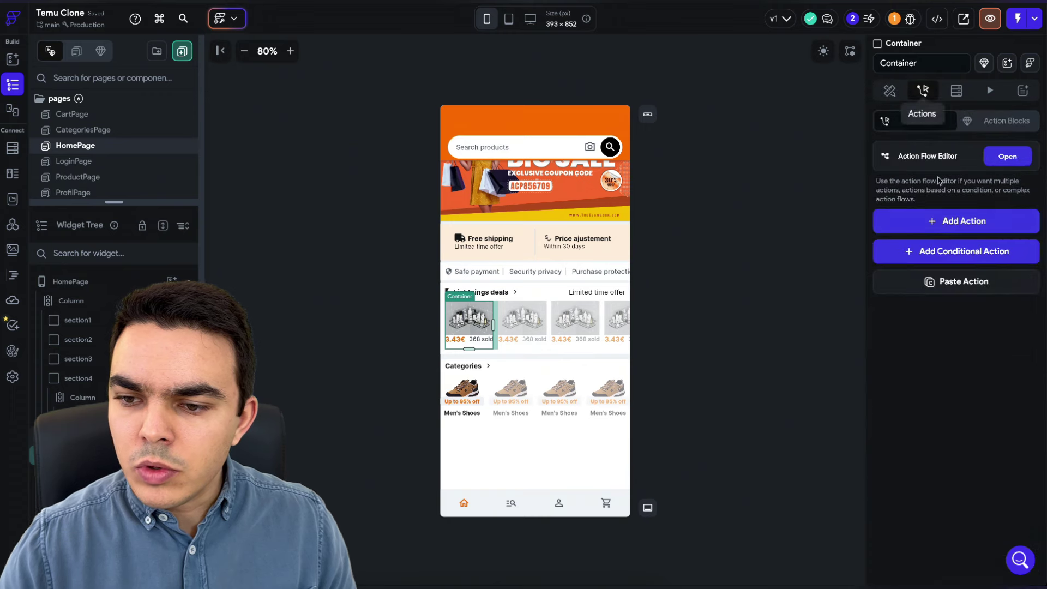
click(957, 220)
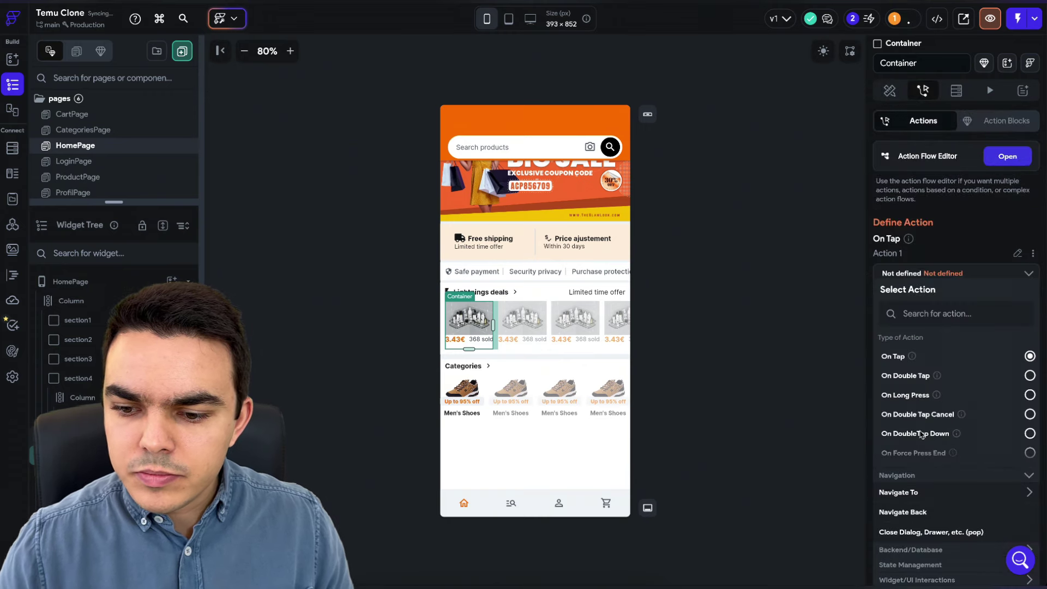
click(934, 494)
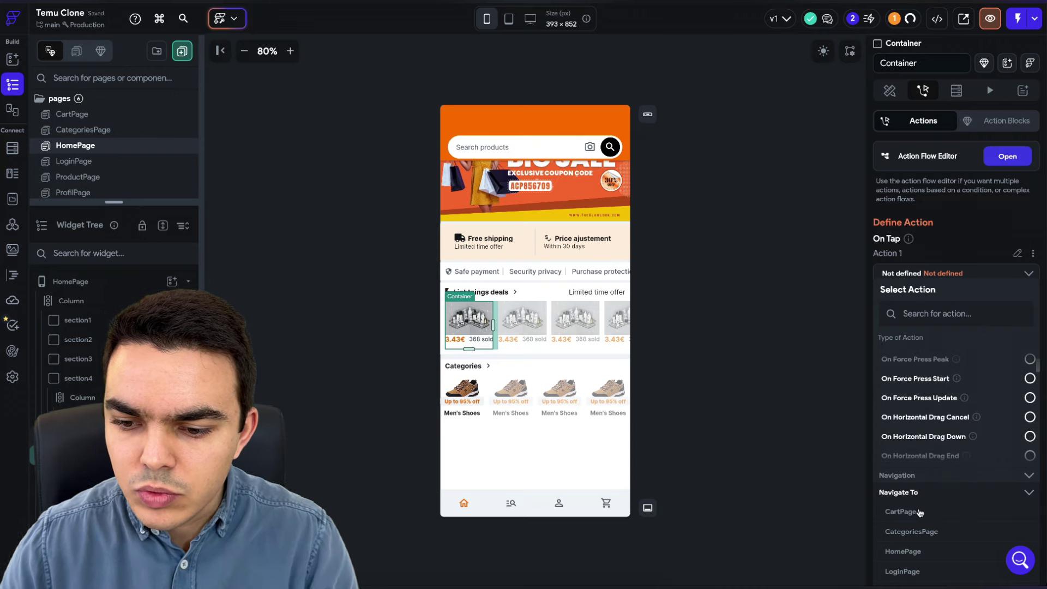
click(921, 457)
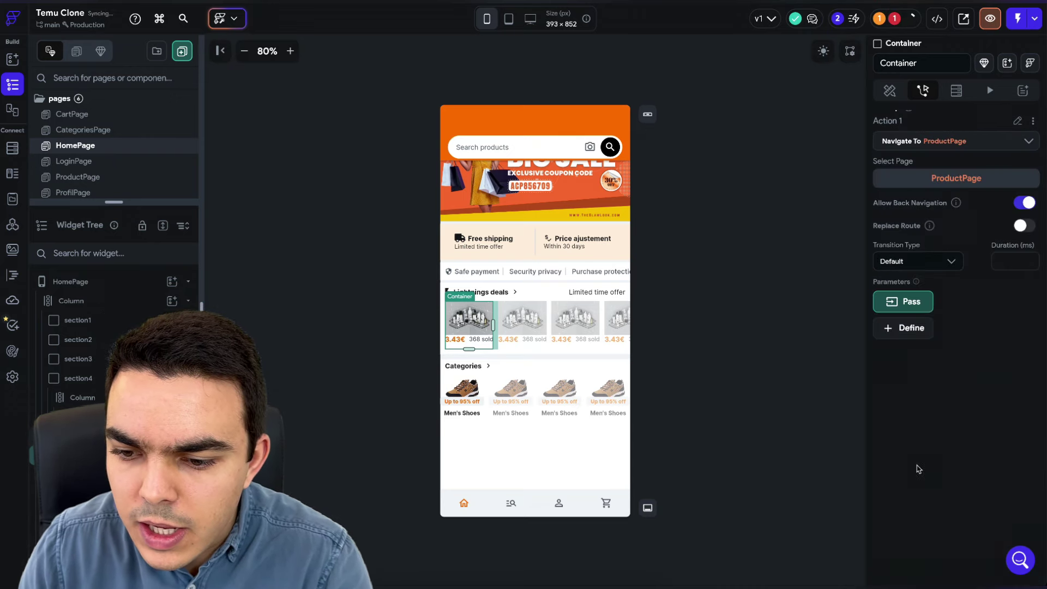
click(905, 304)
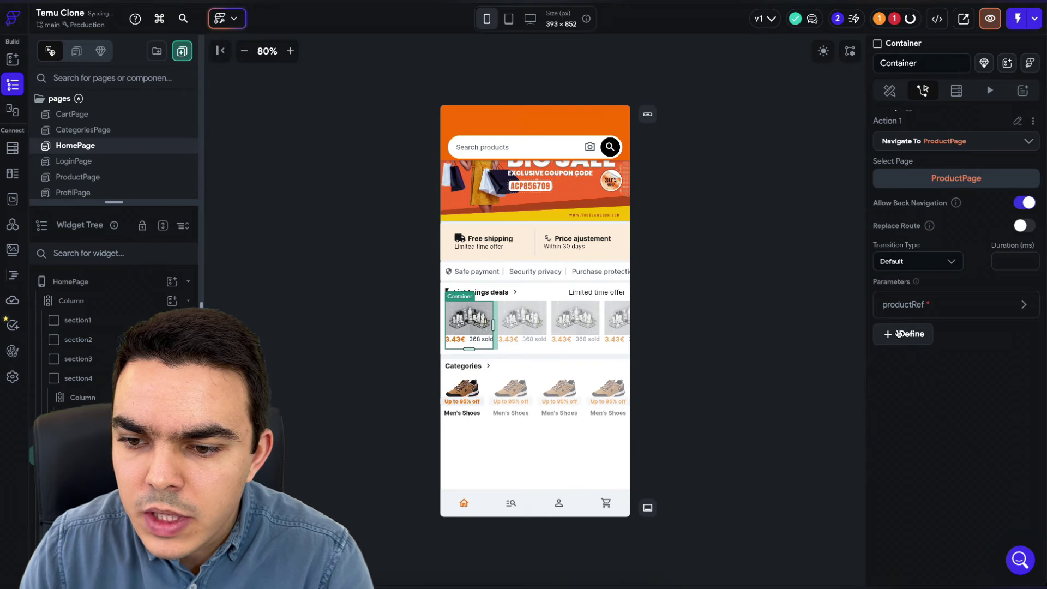
click(916, 306)
click(921, 415)
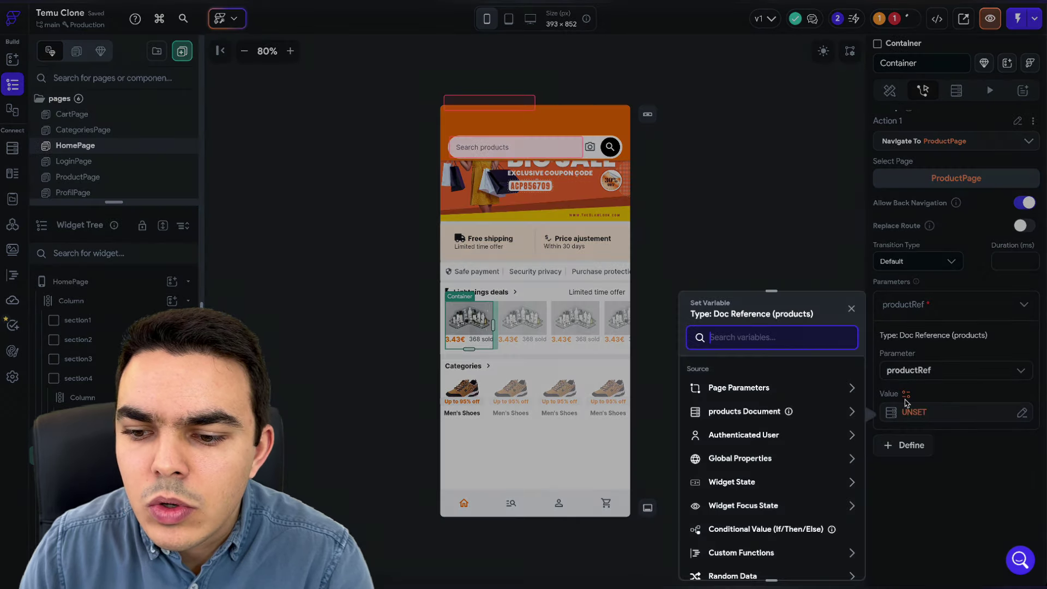
click(720, 414)
scroll(755, 468, down, 4)
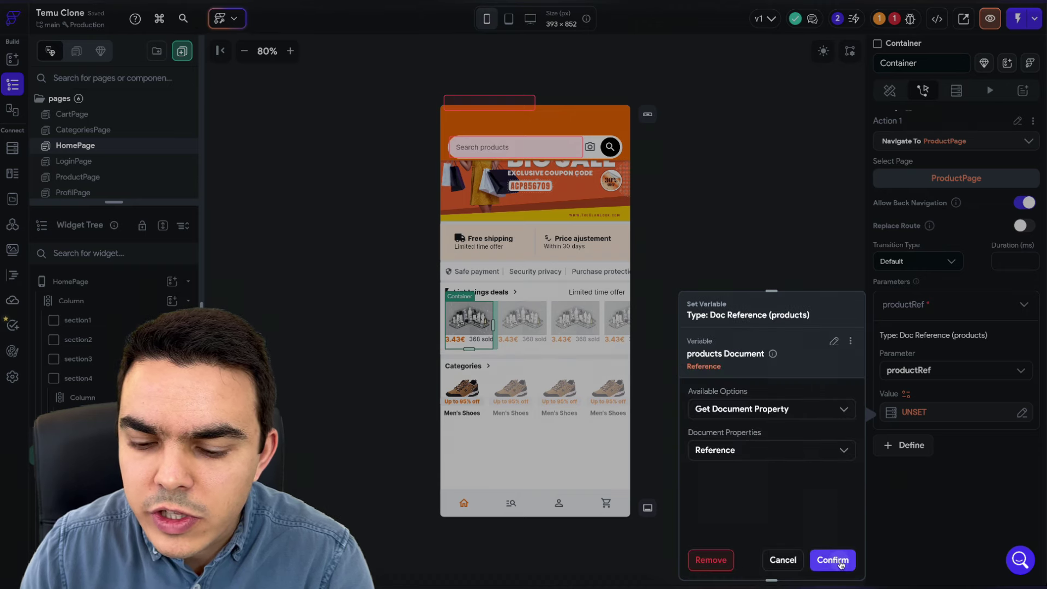
click(833, 560)
click(704, 434)
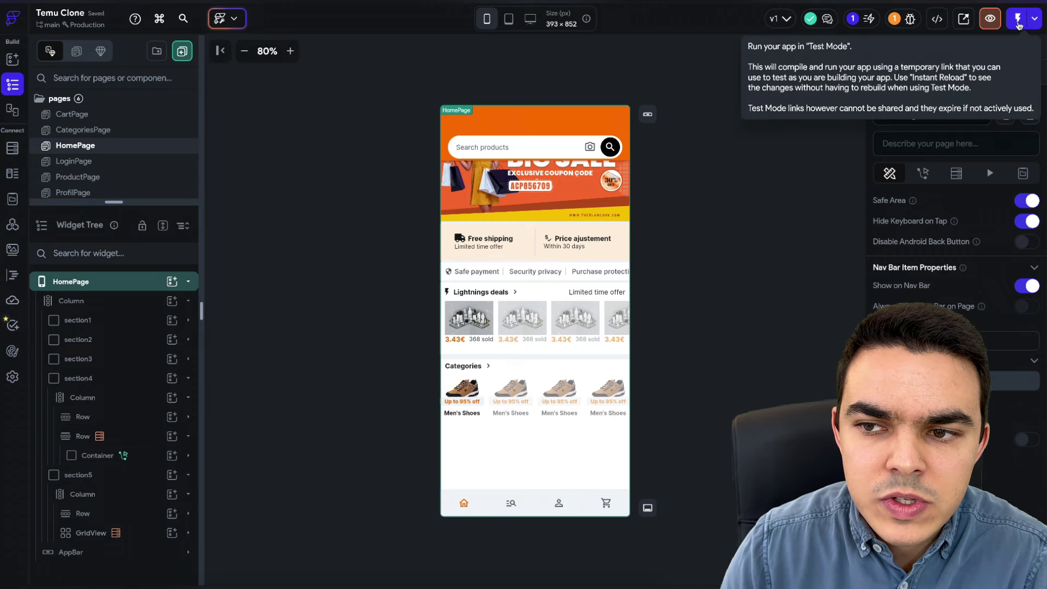
- Launch the app in Test Mode, glance at the Firestore schema, then return to the HomePage builder
click(1018, 18)
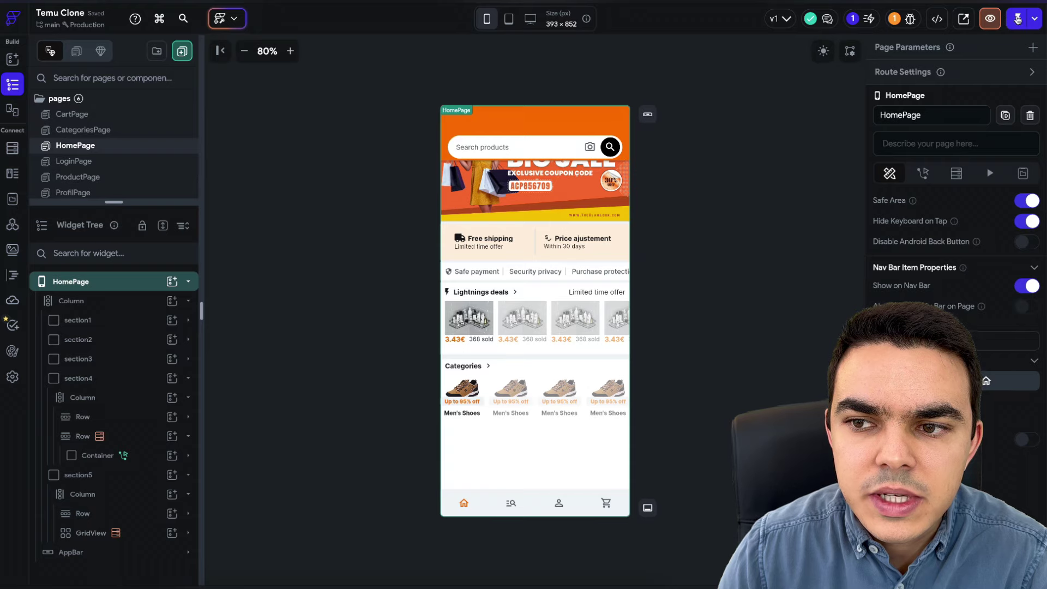
click(1018, 18)
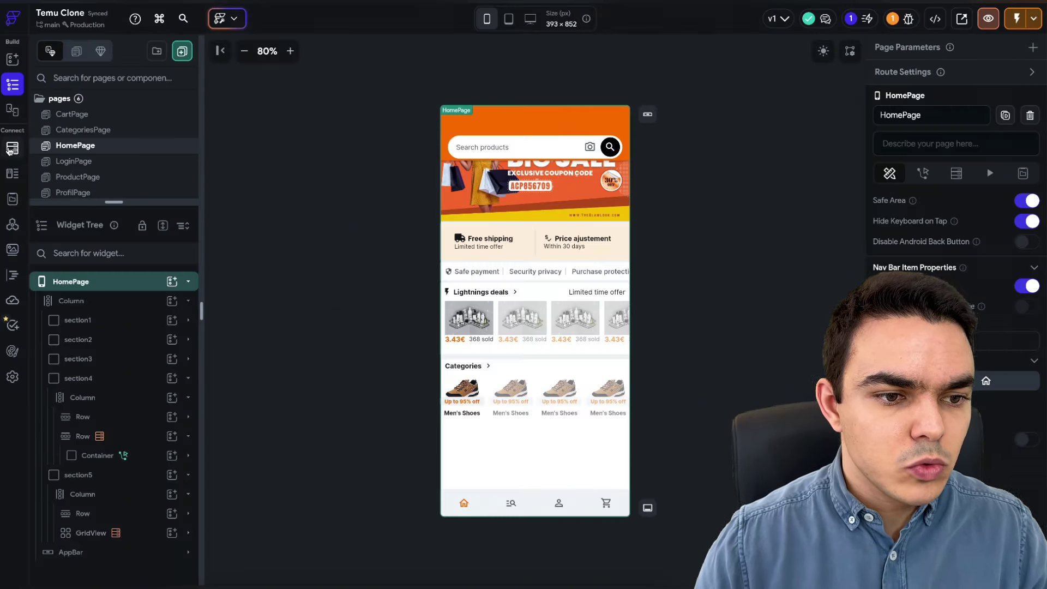
click(12, 148)
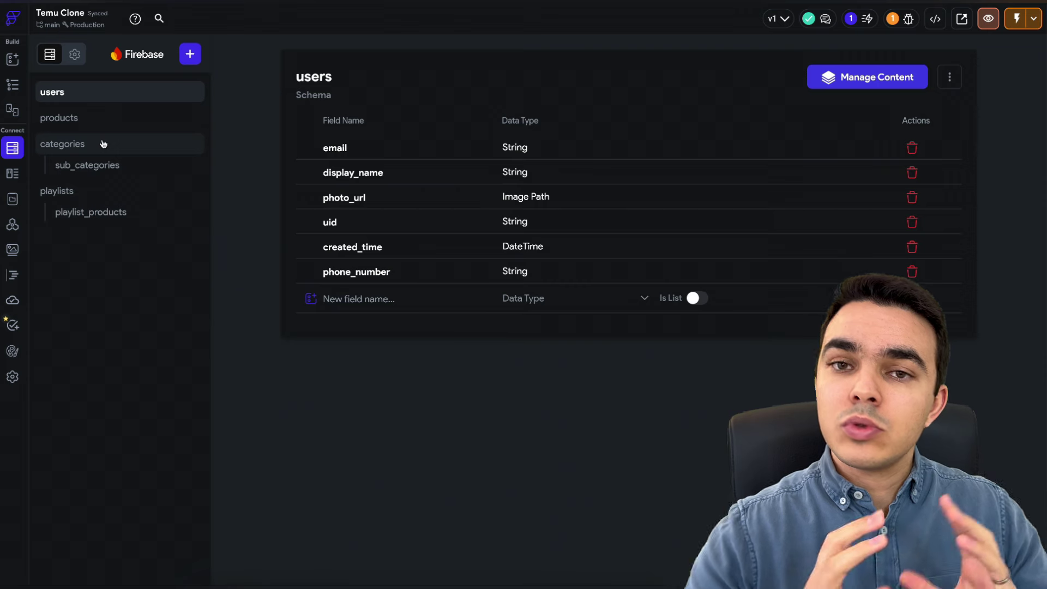
click(20, 86)
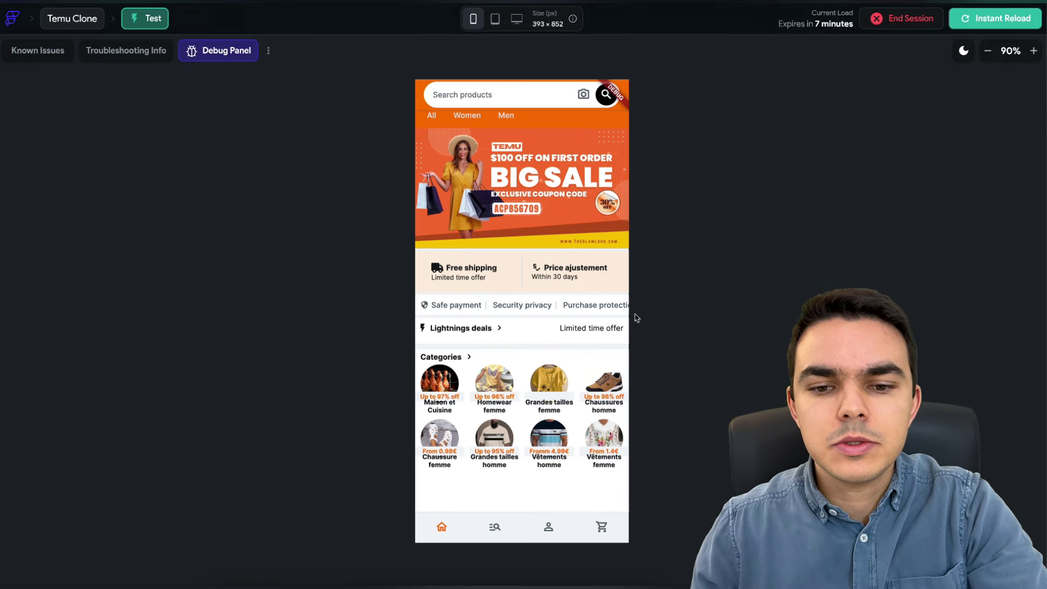
scroll(549, 335, up, 1)
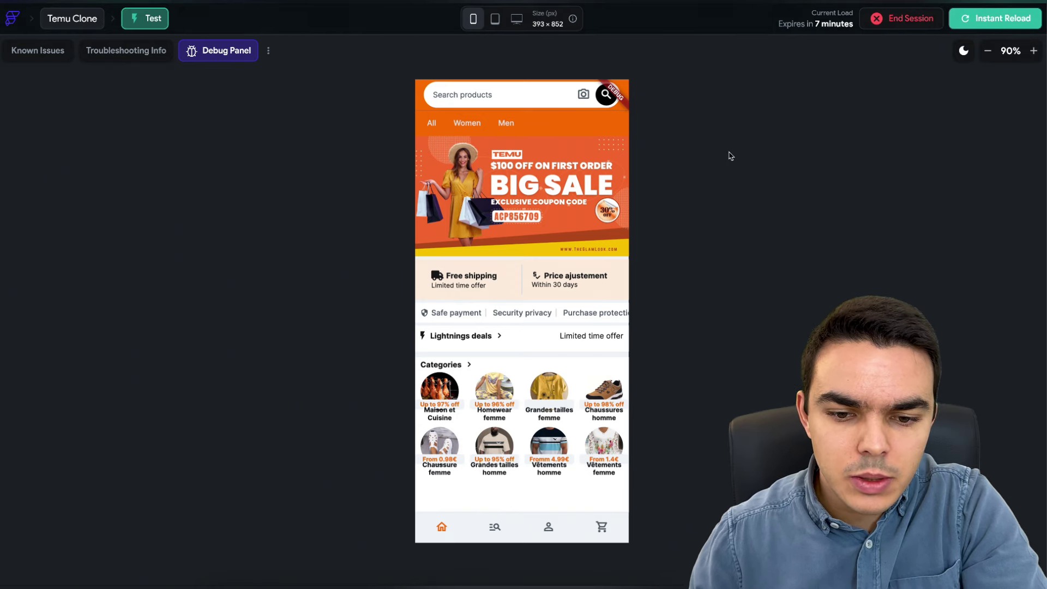
scroll(566, 405, down, 2)
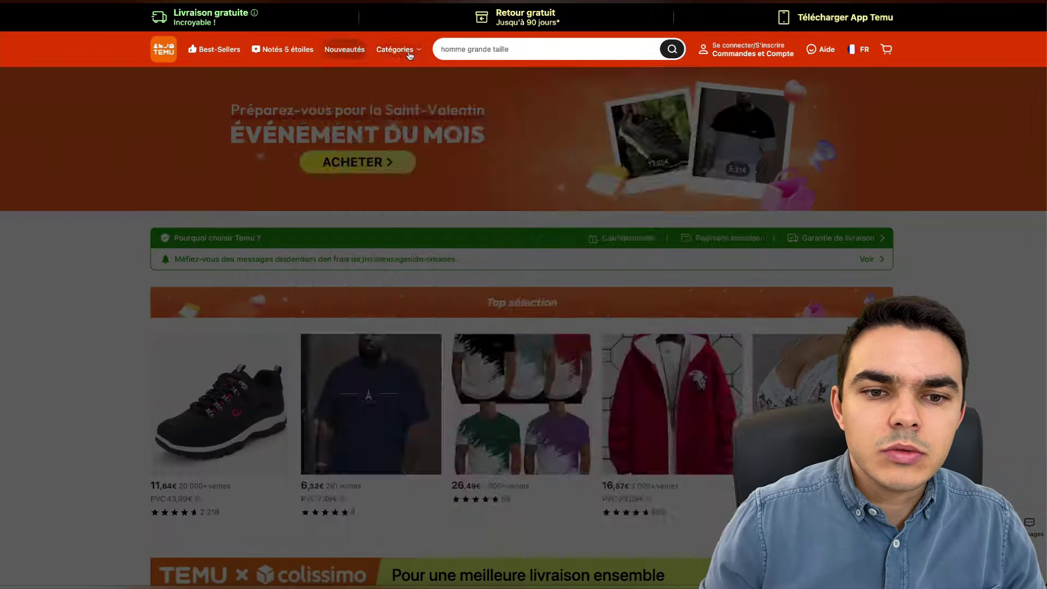
mouse_move(395, 49)
mouse_move(356, 215)
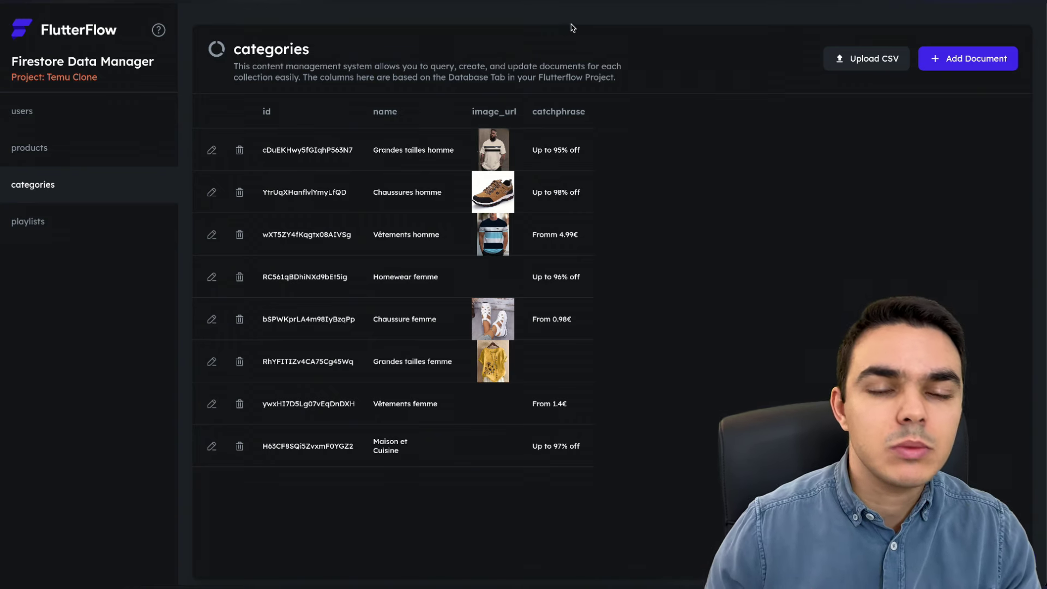
click(946, 58)
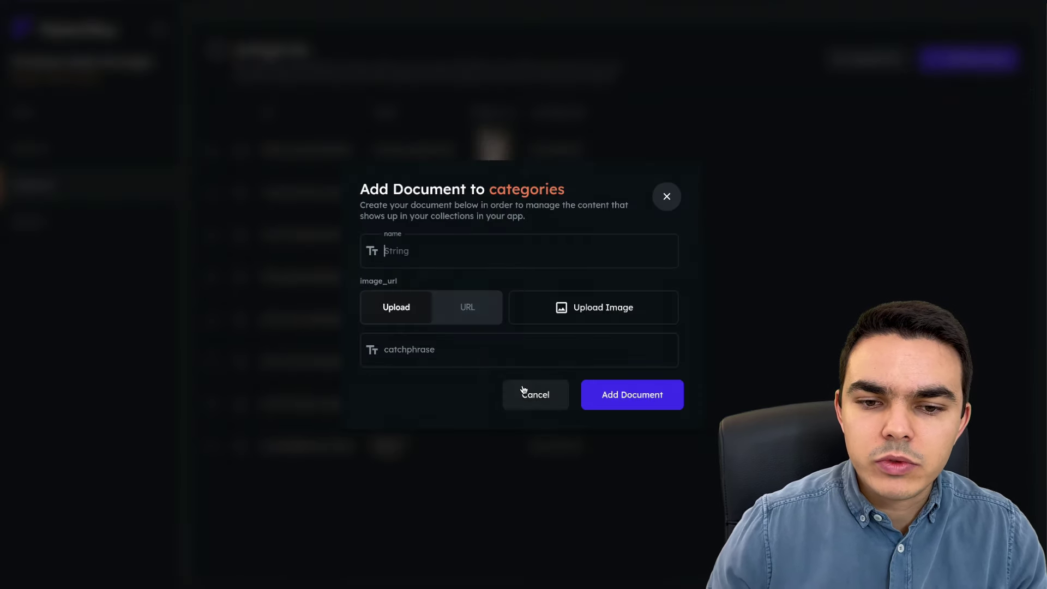
click(526, 390)
click(65, 156)
click(85, 188)
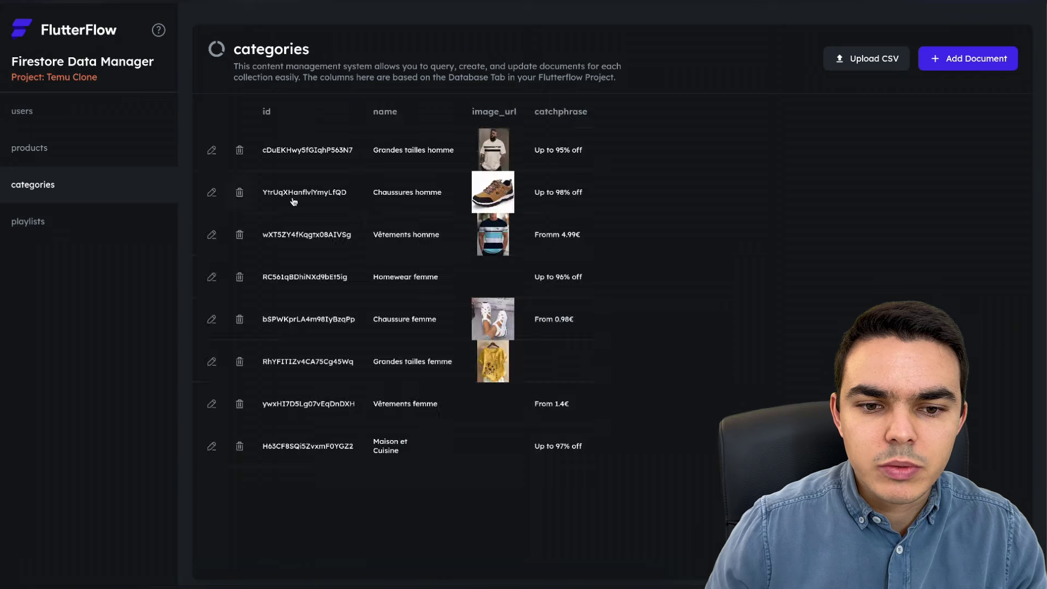
click(219, 149)
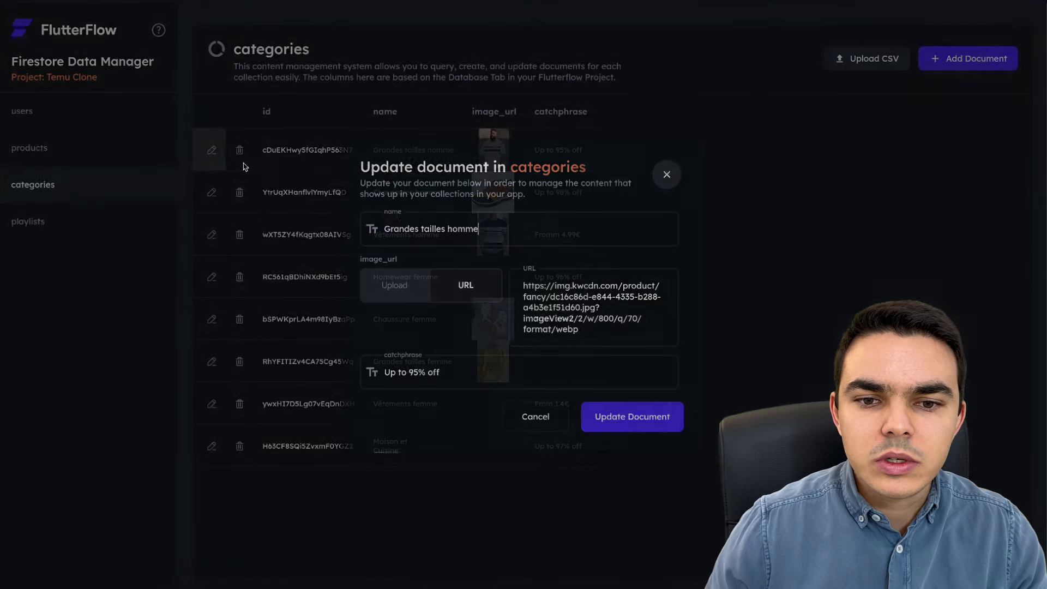
click(532, 417)
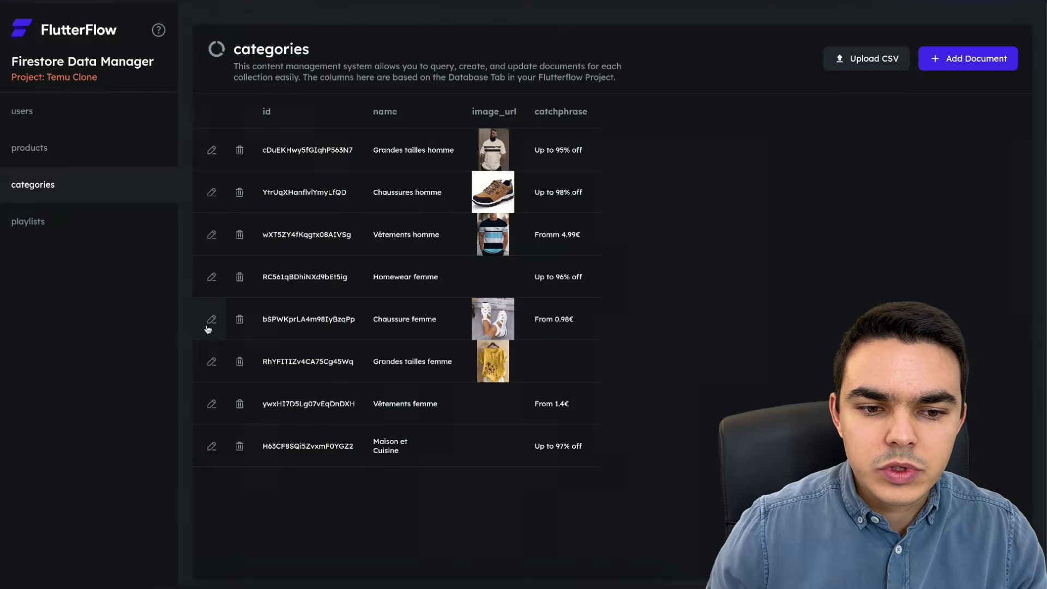
click(210, 320)
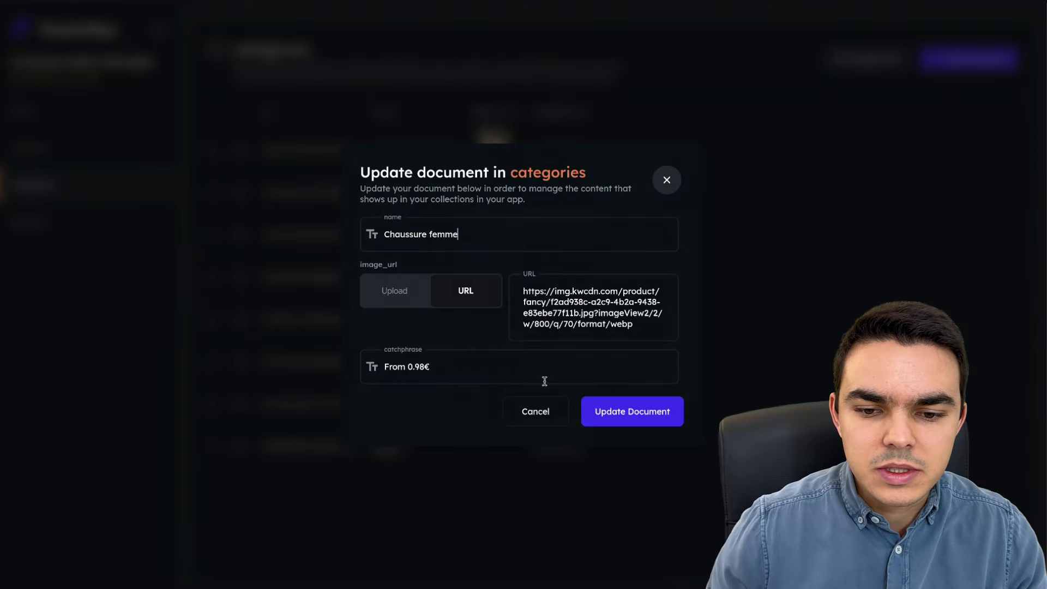
click(538, 413)
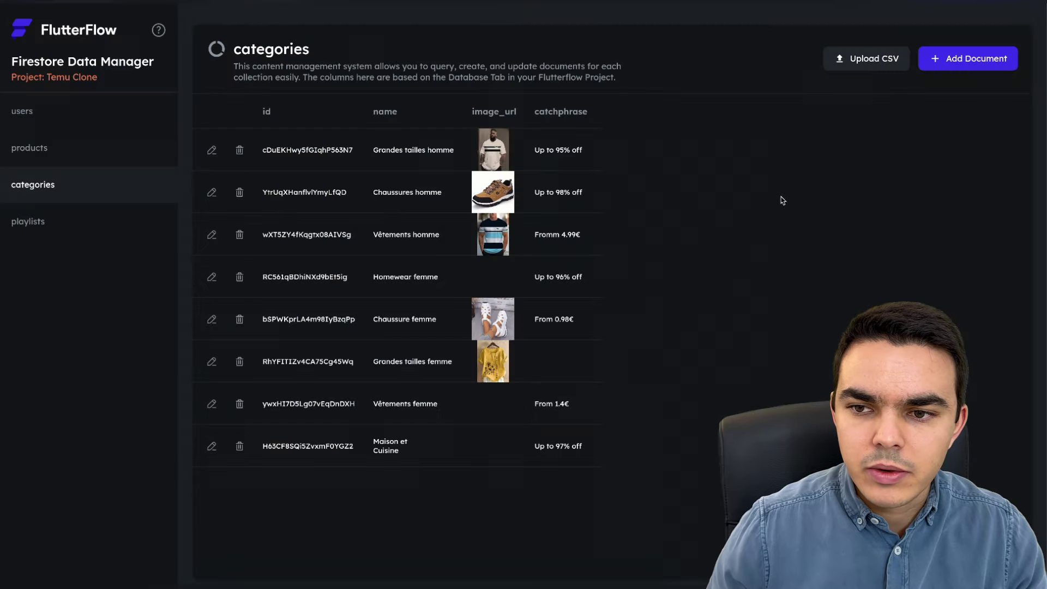
click(885, 60)
click(565, 347)
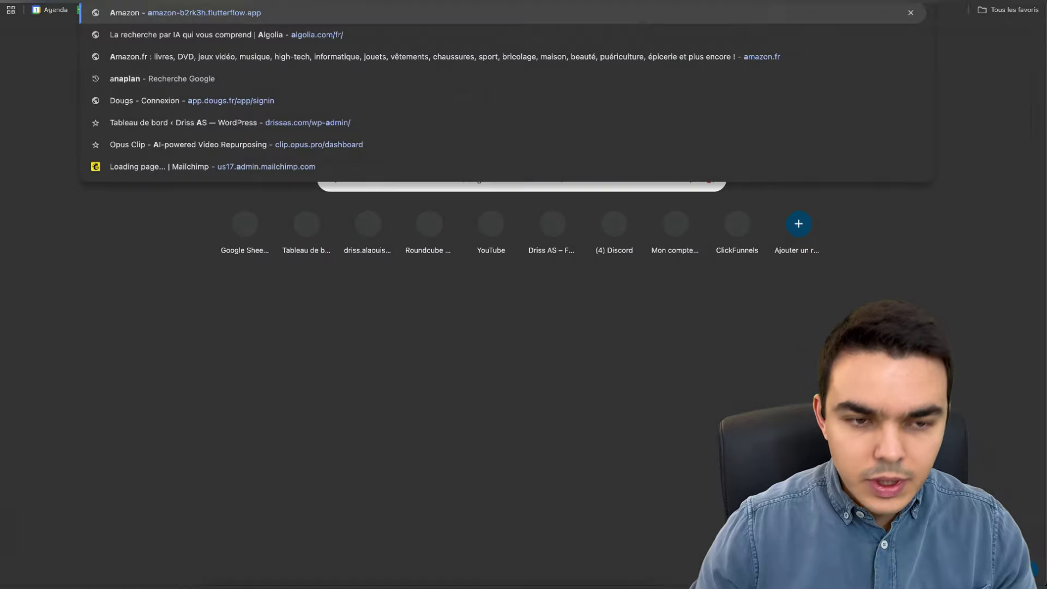
- Open the Amazon clone flutterflow.app in a DevTools iPhone XR preview and scroll its product list
key(Return)
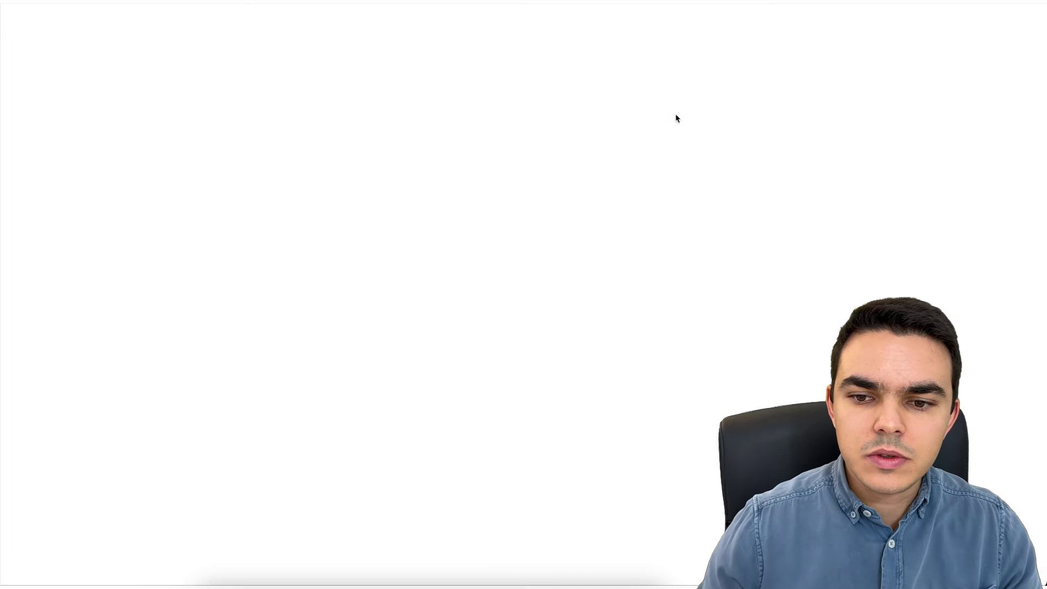
right_click(676, 118)
click(688, 307)
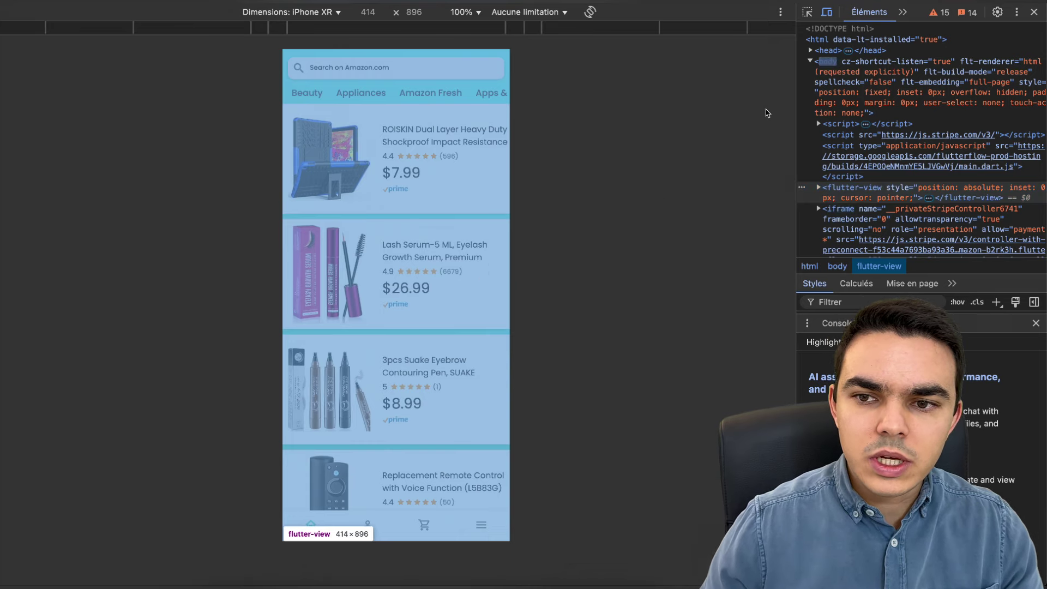
scroll(364, 447, down, 15)
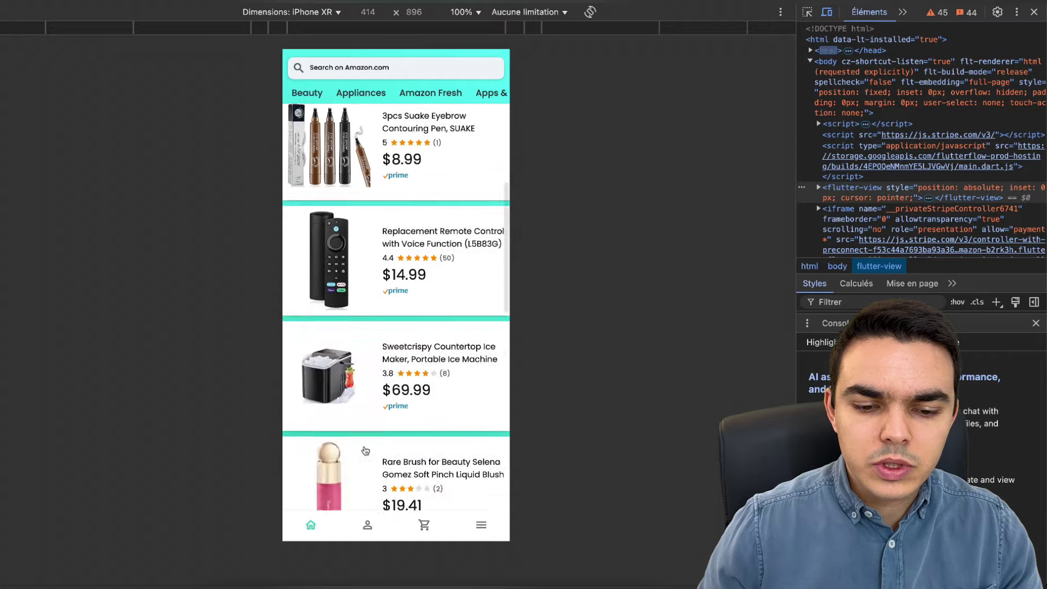
scroll(381, 412, down, 13)
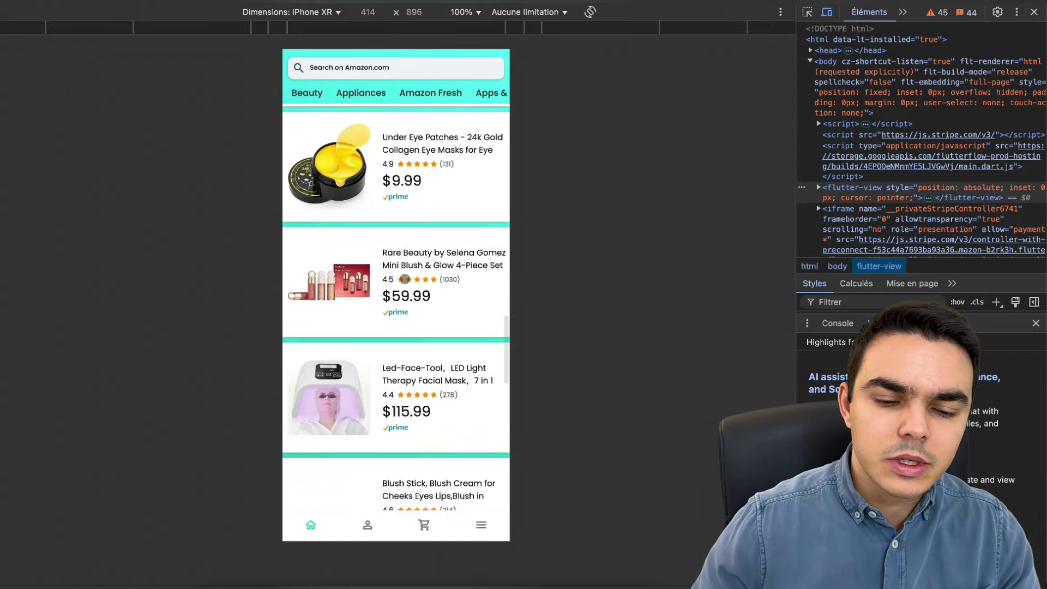
scroll(436, 225, down, 15)
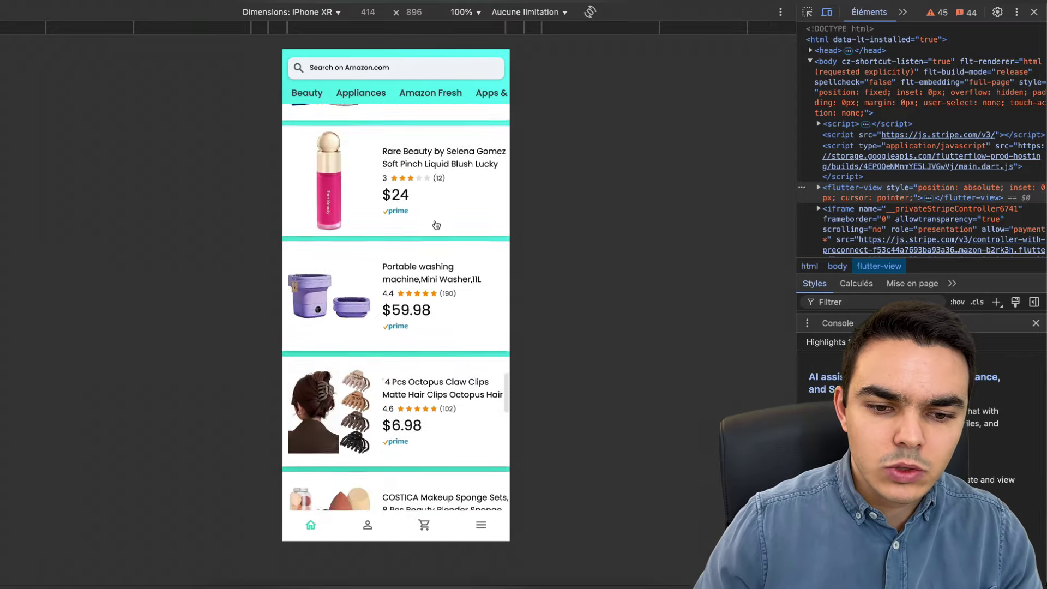
scroll(436, 225, down, 10)
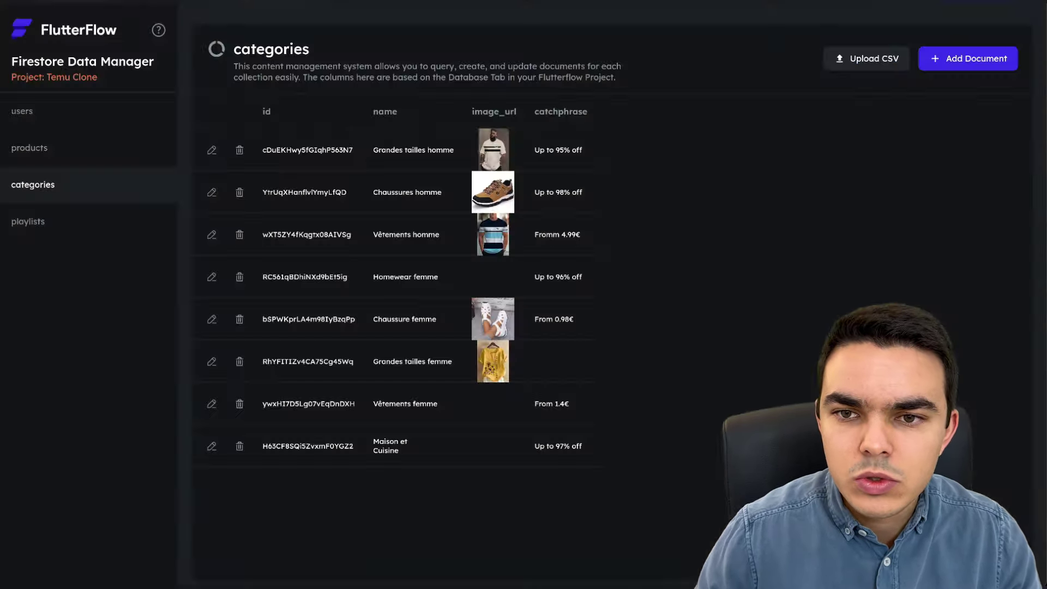
- Add a new products document, pasting the Temu black hiking boot's full title as its name
click(91, 149)
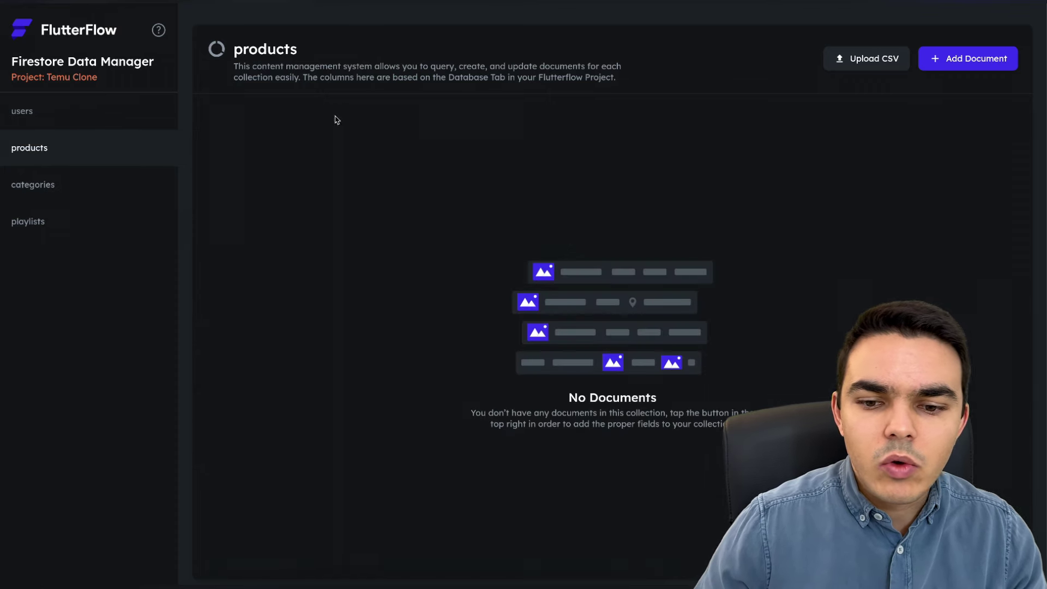
click(956, 59)
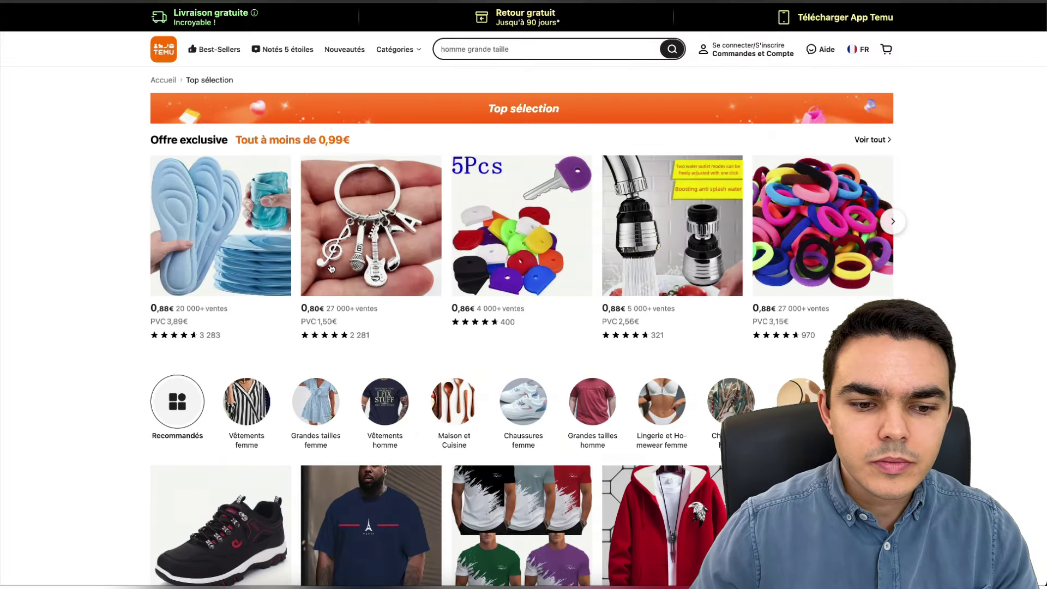
scroll(275, 360, down, 7)
click(222, 194)
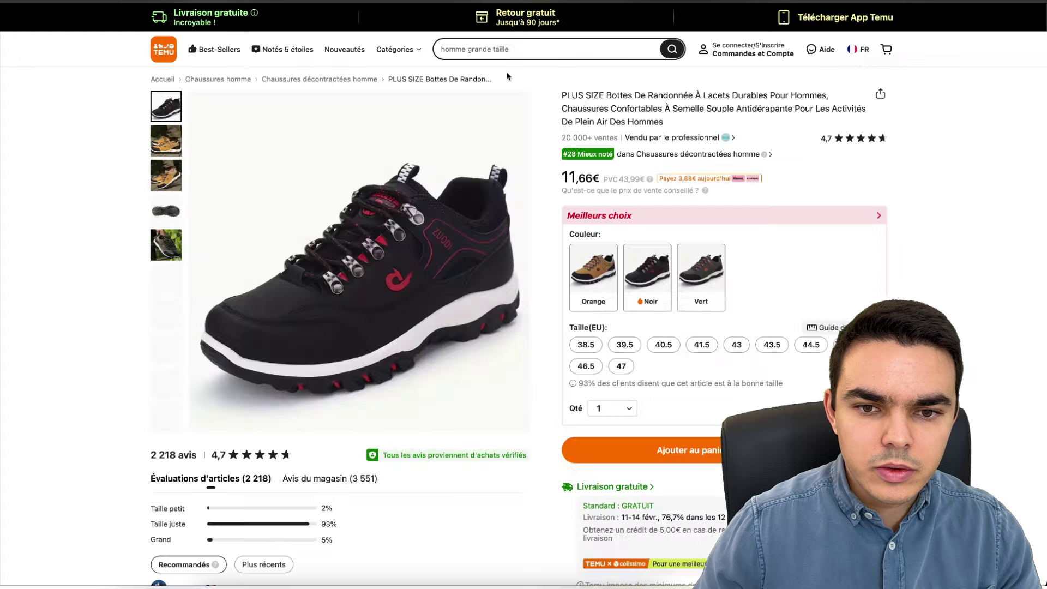
triple_click(577, 122)
key(ctrl+c)
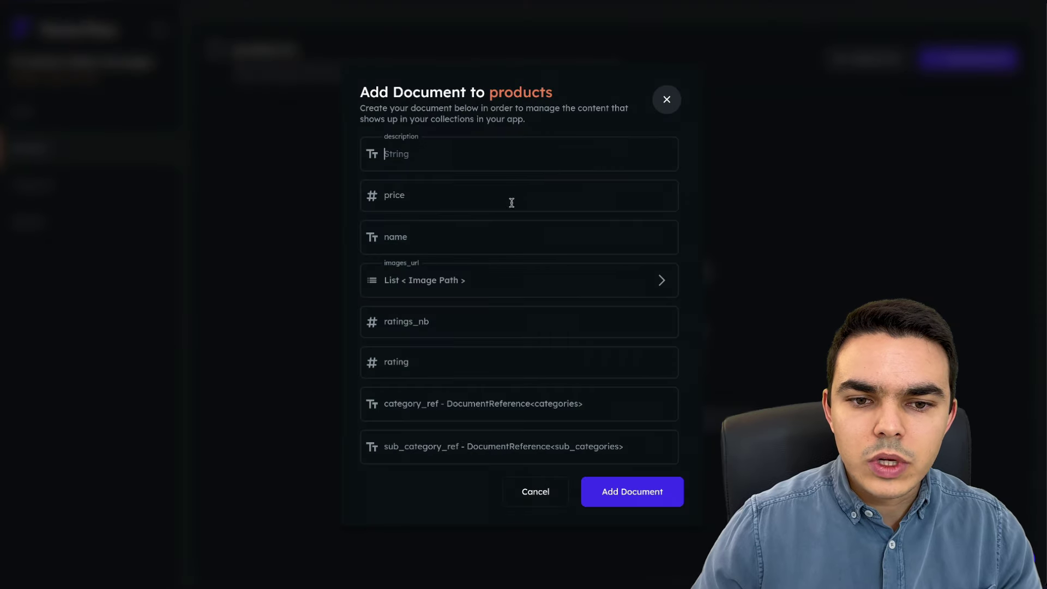
click(413, 234)
key(ctrl+v)
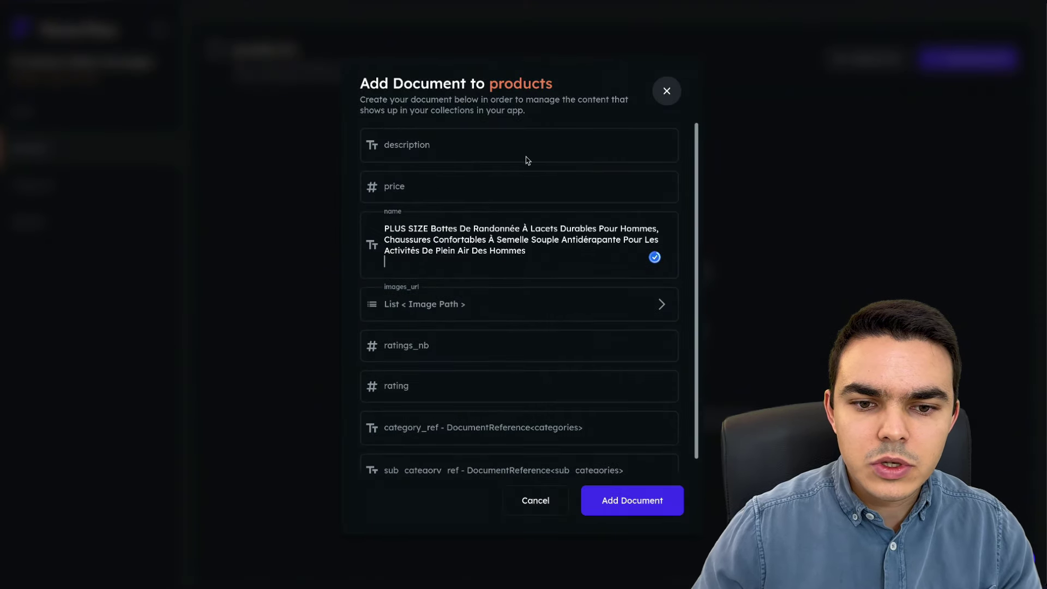
key(BackSpace)
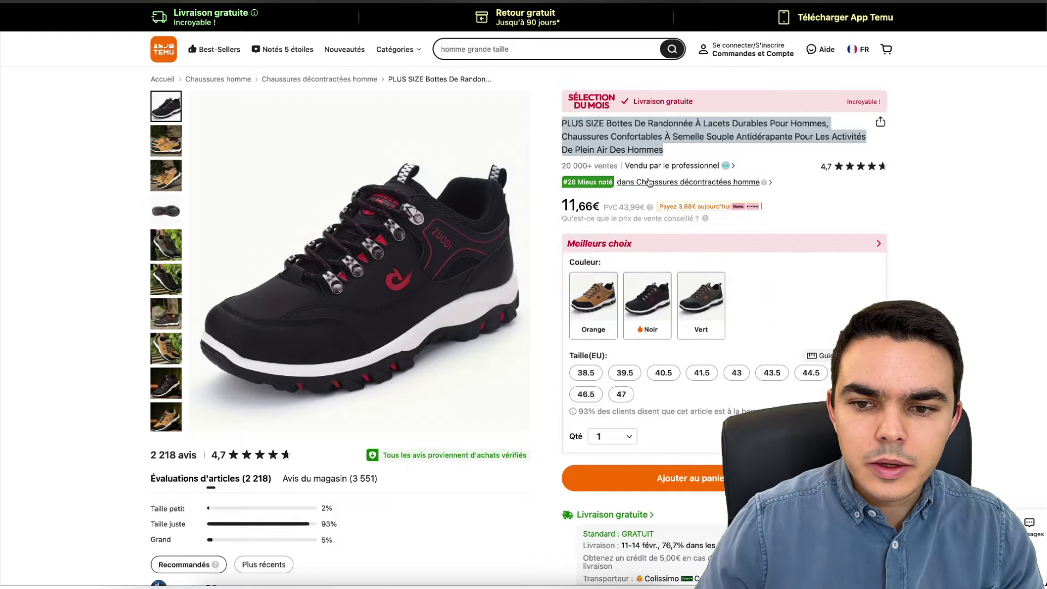
scroll(627, 273, down, 3)
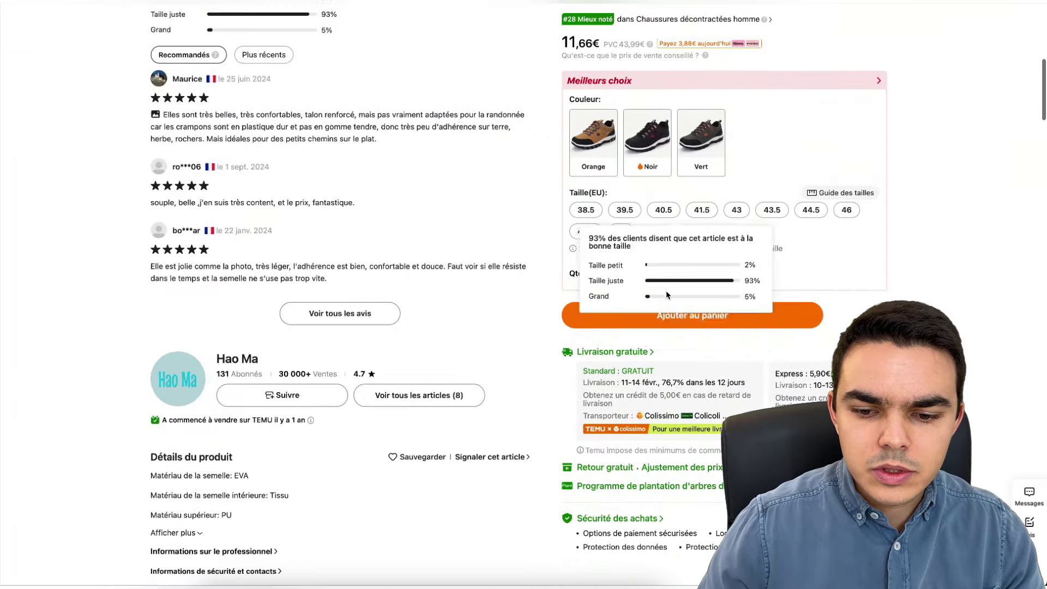
- Paste the Temu hiking shoe's product details into the new product's description field
scroll(627, 338, down, 4)
scroll(611, 360, up, 9)
scroll(595, 384, down, 10)
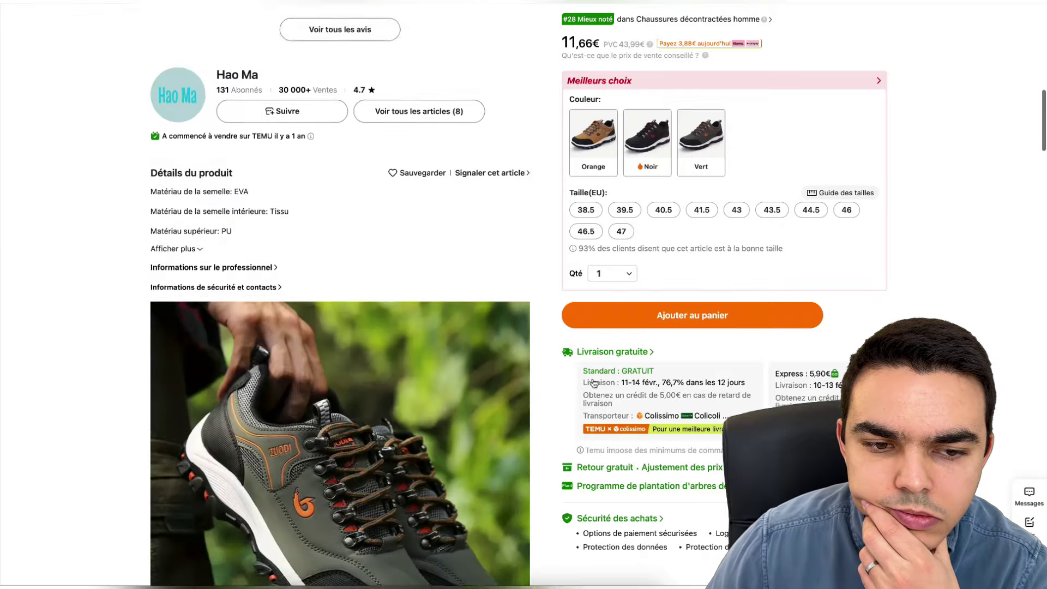
scroll(595, 383, down, 1)
click(192, 194)
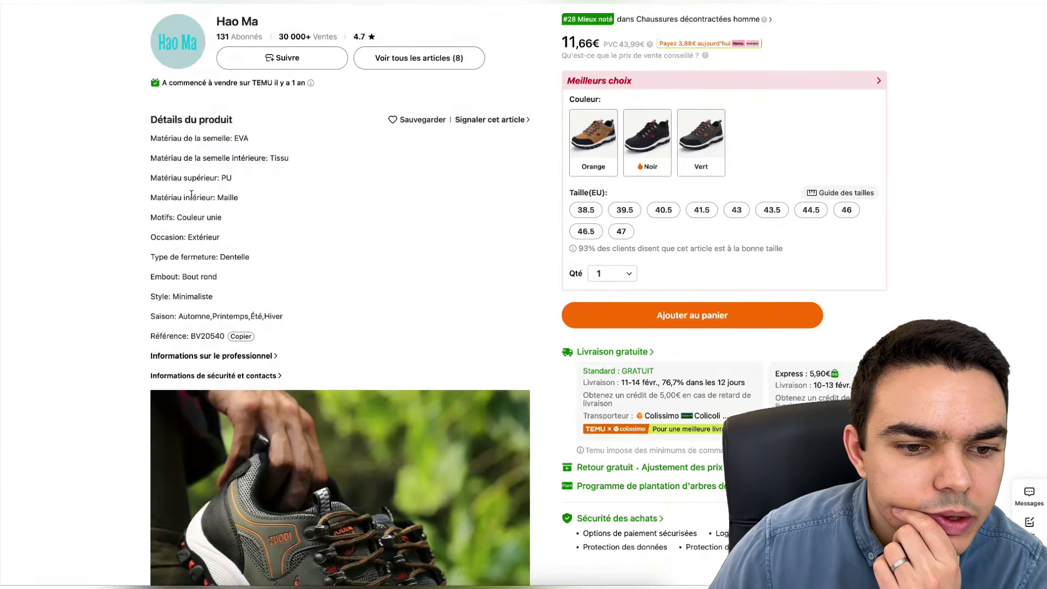
drag(150, 134, 298, 324)
key(ctrl+c)
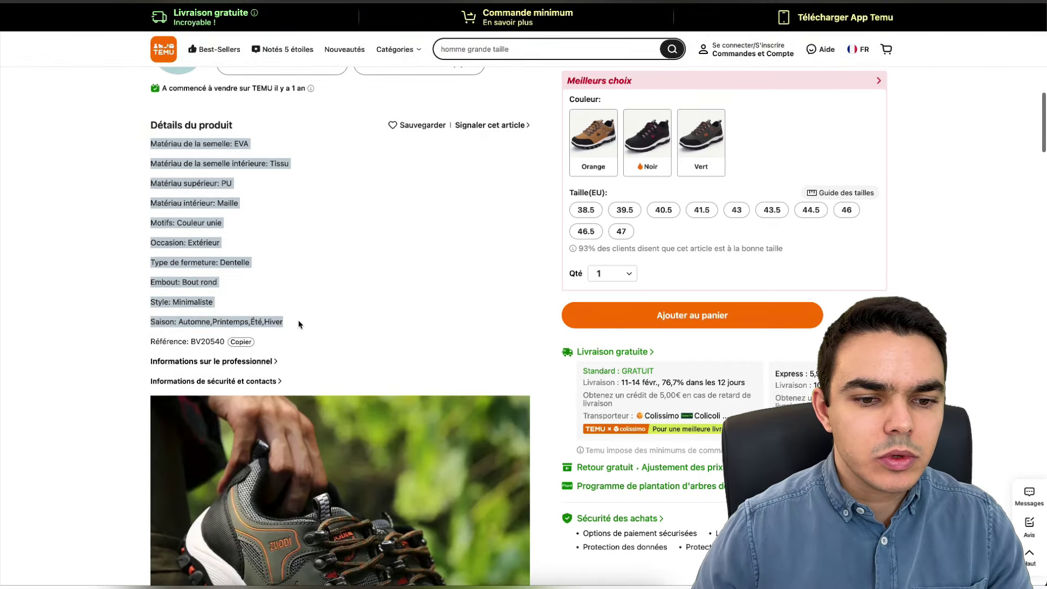
click(241, 341)
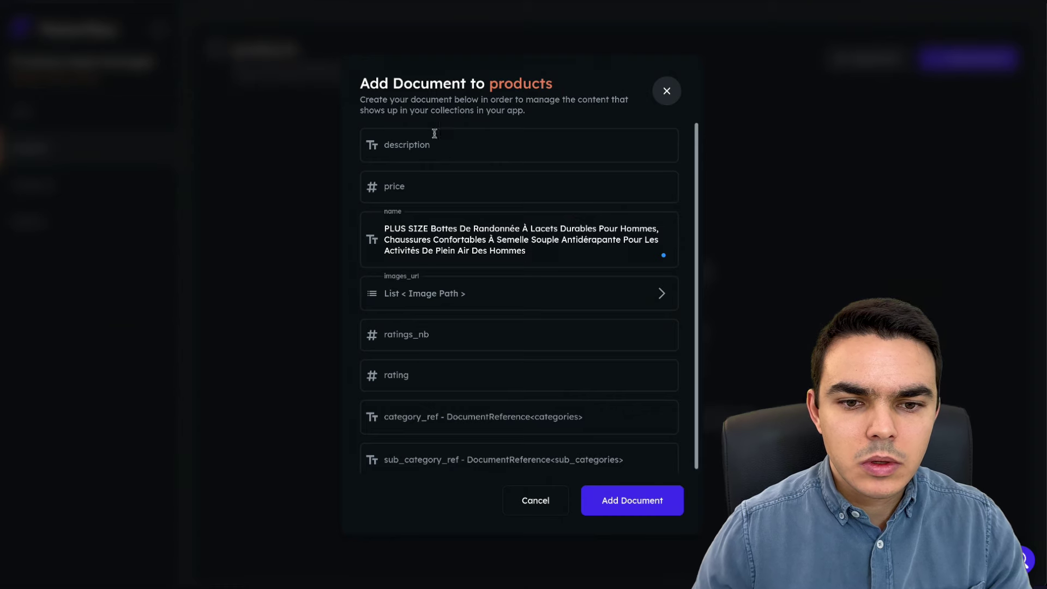
click(434, 133)
text(BV20540)
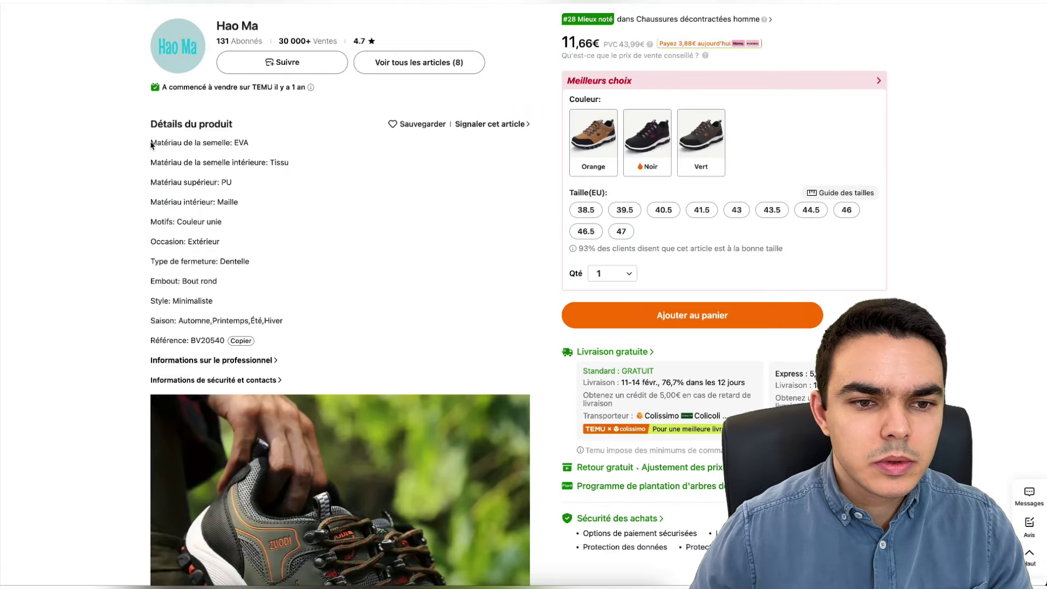
drag(151, 143, 289, 334)
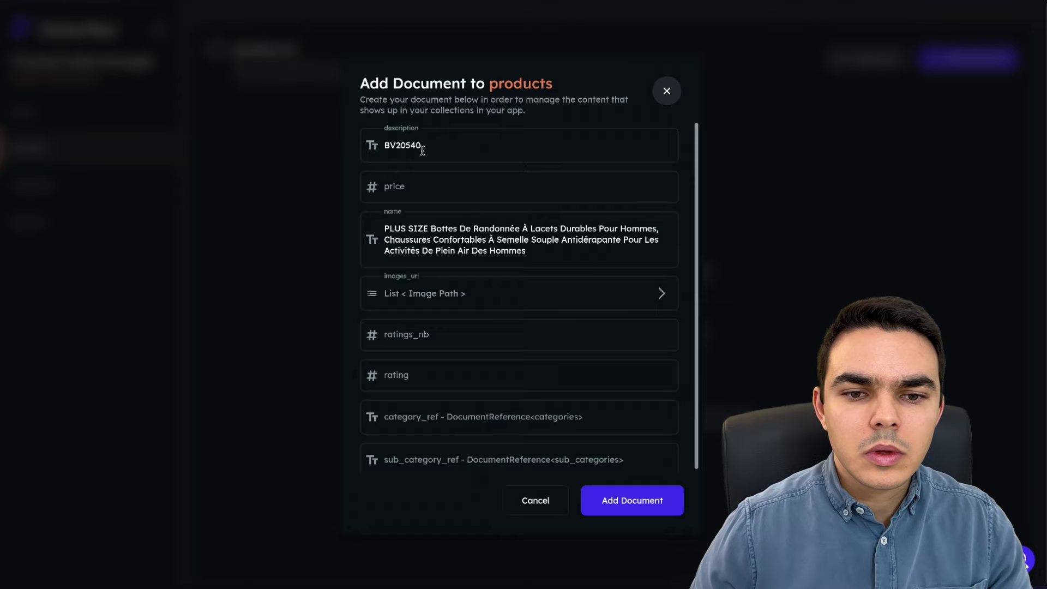
click(416, 151)
key(ctrl+v)
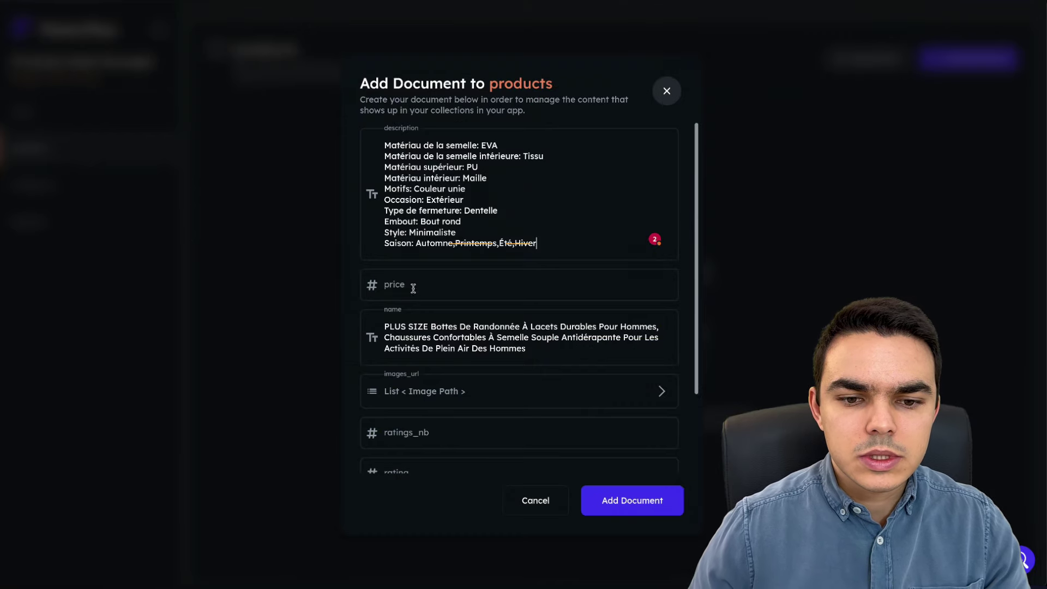
click(413, 289)
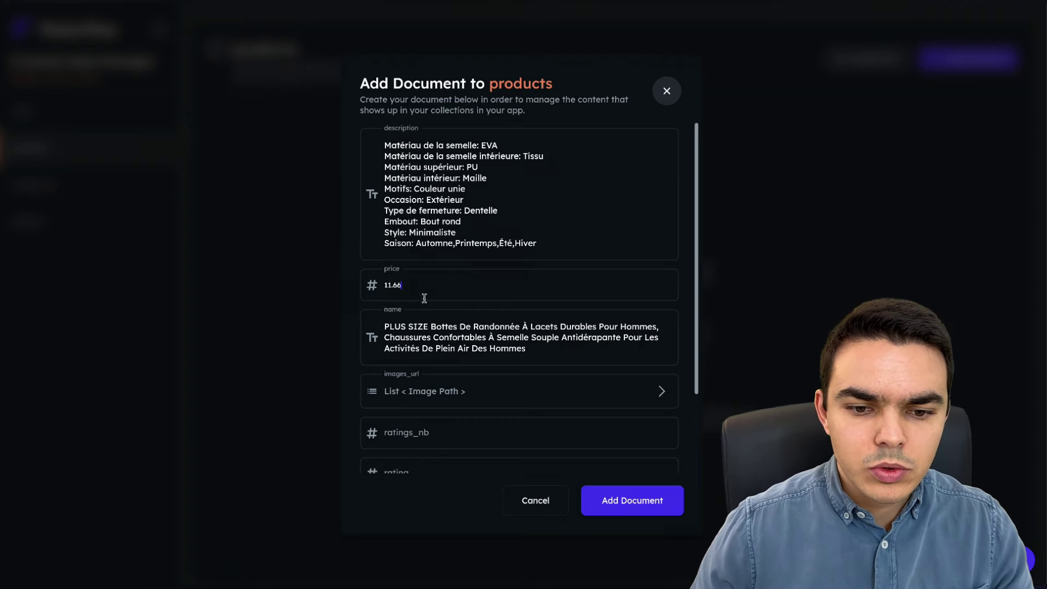
- Add the main Temu shoe photo's address as Item 1 of images_url
scroll(424, 299, down, 3)
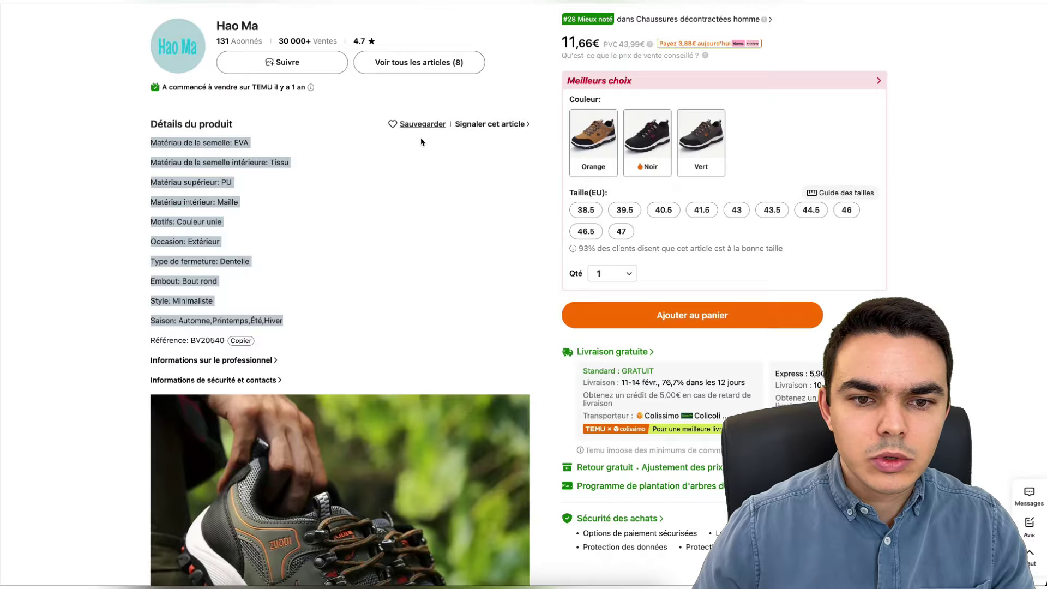
scroll(401, 216, up, 10)
scroll(401, 216, down, 1)
right_click(401, 216)
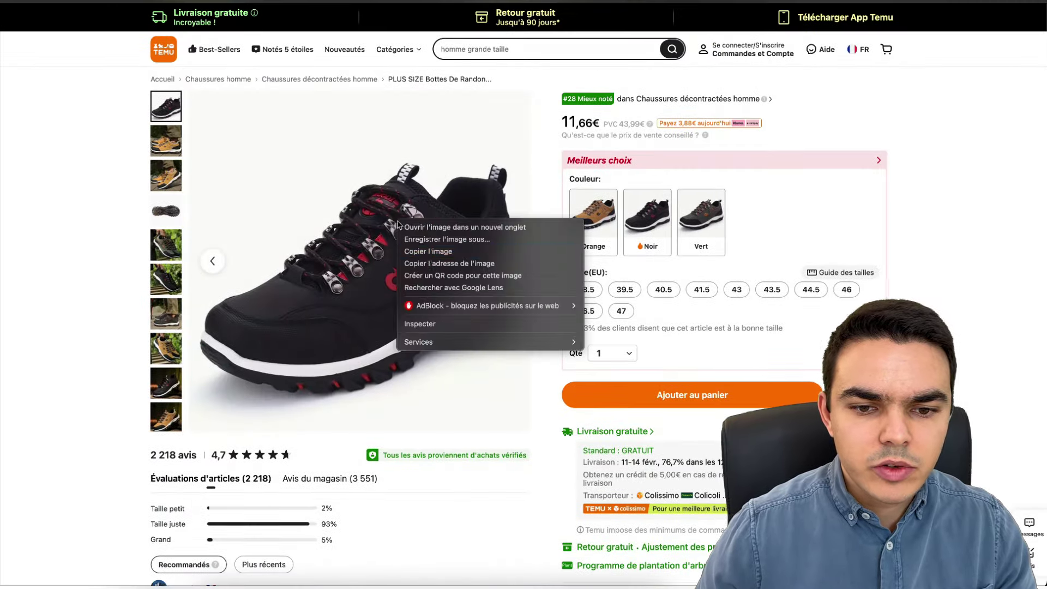
click(466, 264)
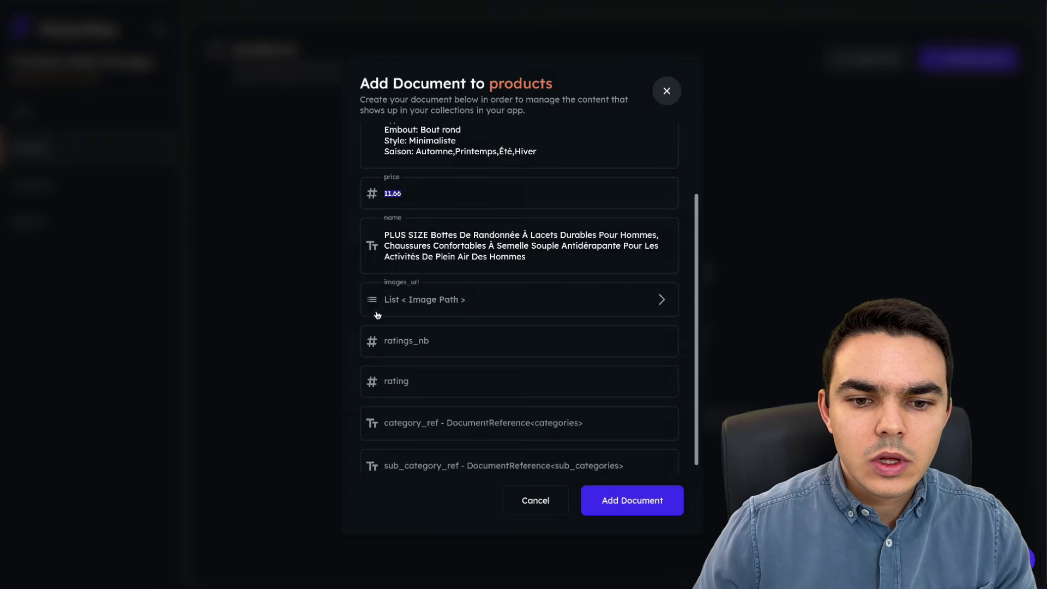
click(420, 300)
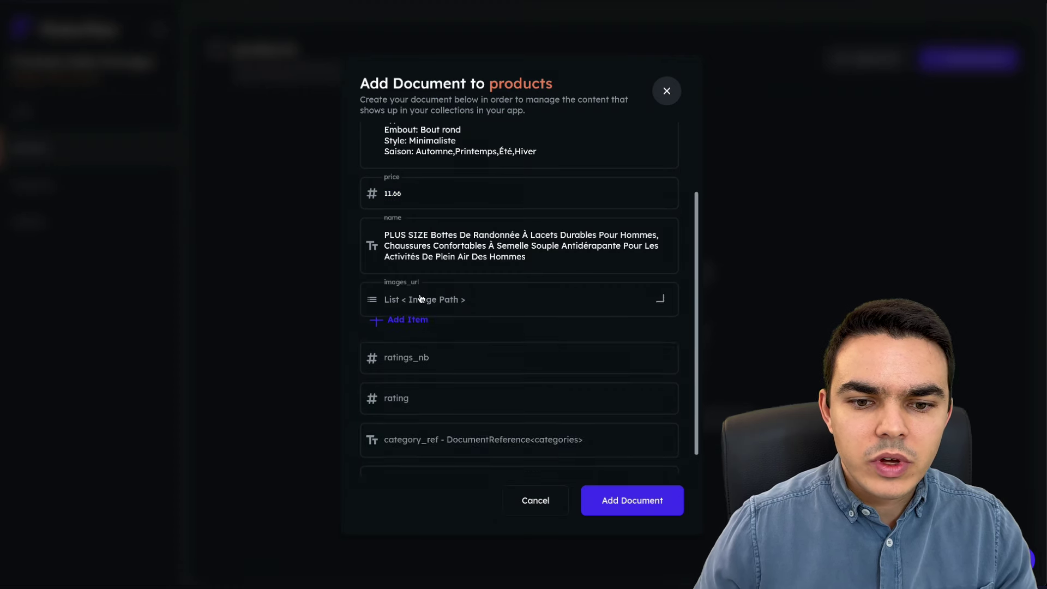
click(408, 336)
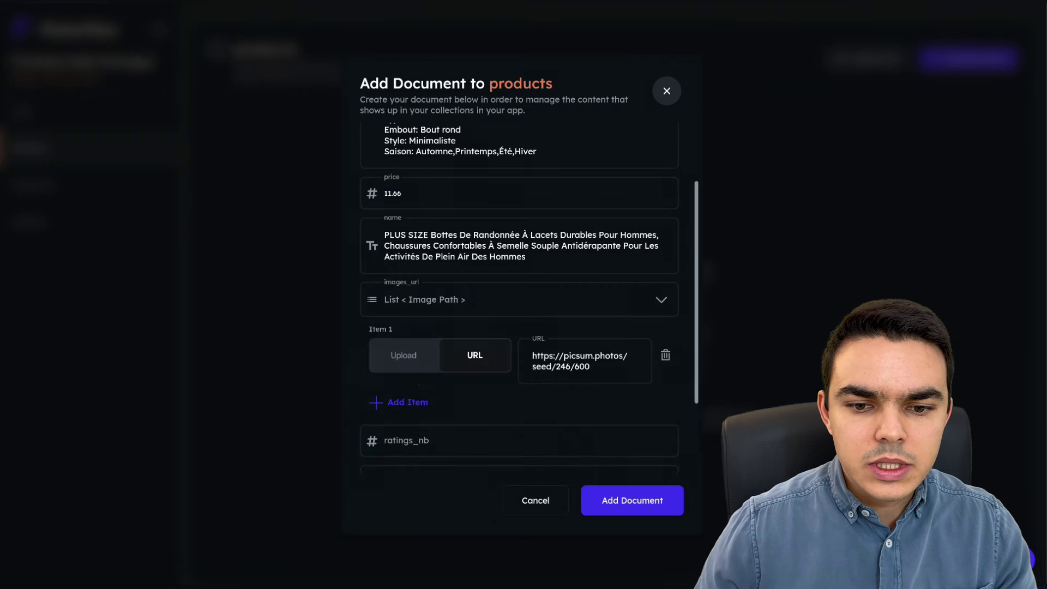
triple_click(573, 362)
text(https://img.kwcdn.com/product/Fancyalgo/VirtualModelMatting/b88fa54cf0c68b8114b12ce100a25451.jpg?imageView2/2/w/800/q/70/format/webp)
scroll(574, 362, down, 1)
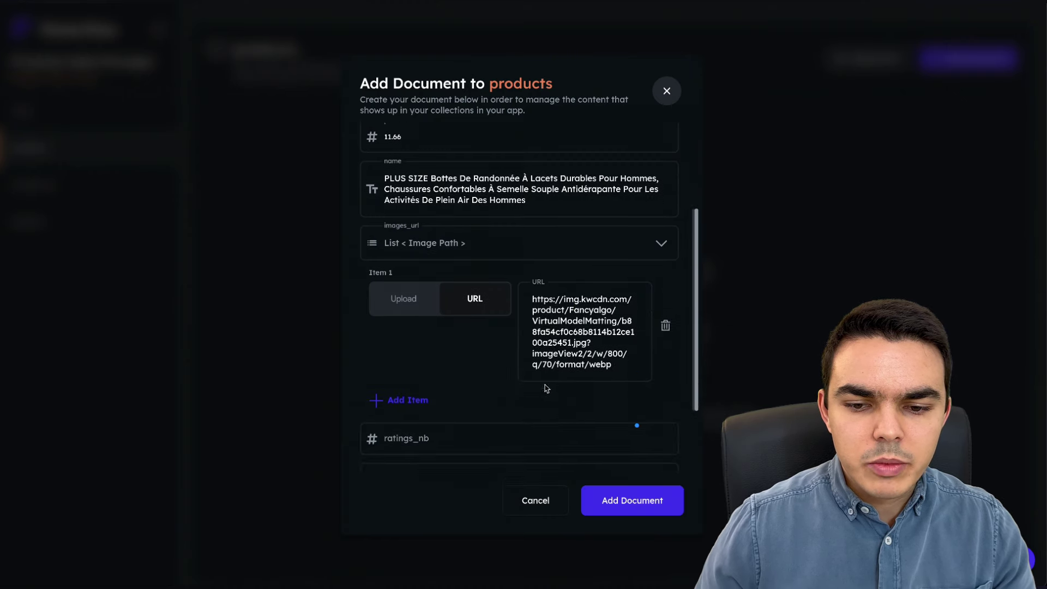
- Add two more Temu shoe photo addresses as images_url Items 2 and 3
click(400, 396)
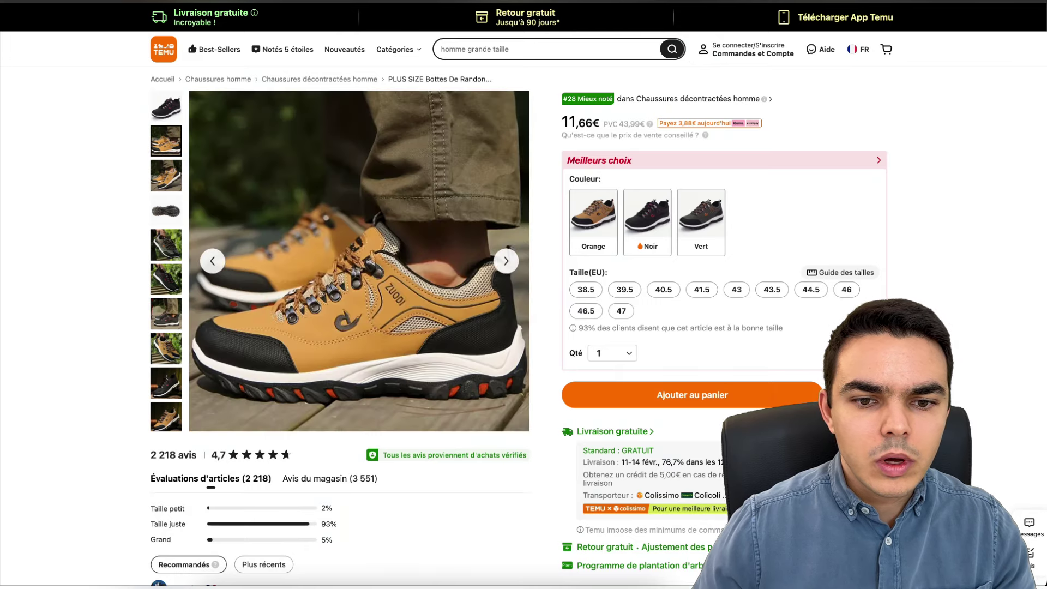
right_click(408, 209)
click(499, 252)
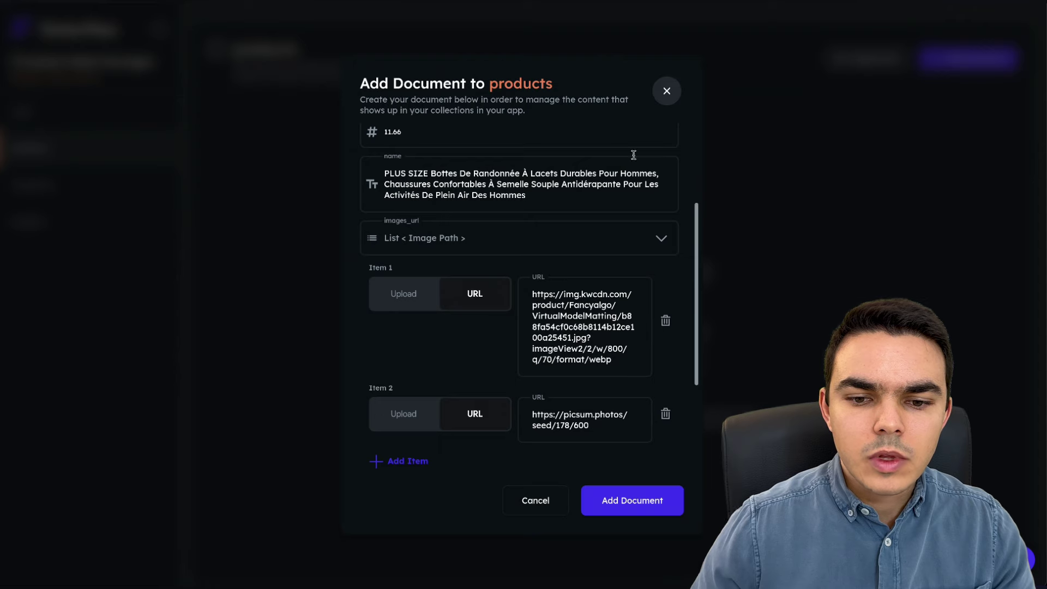
triple_click(554, 412)
key(ctrl+v)
scroll(600, 426, down, 2)
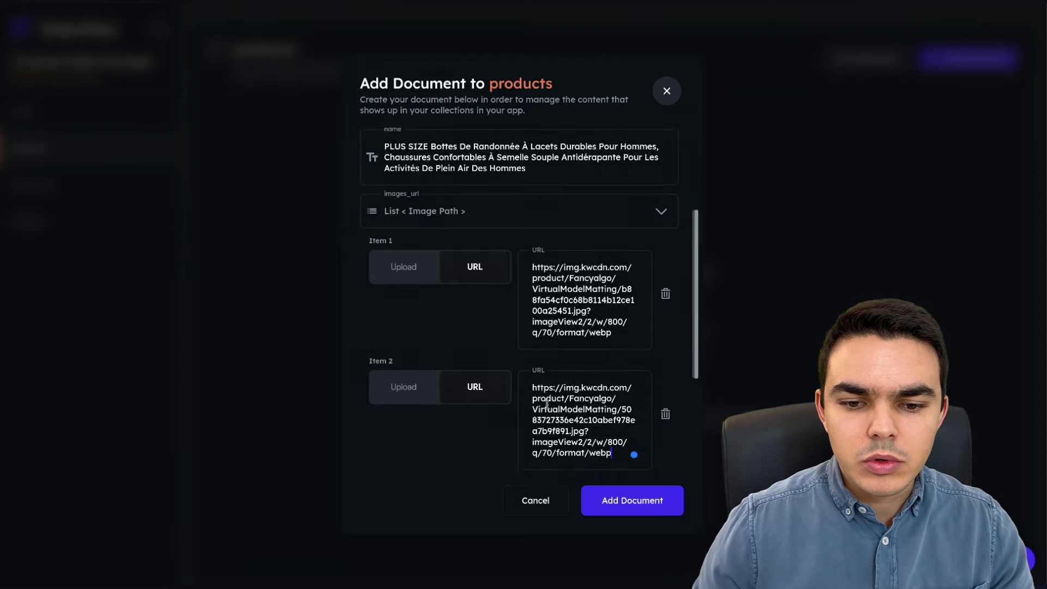
click(398, 419)
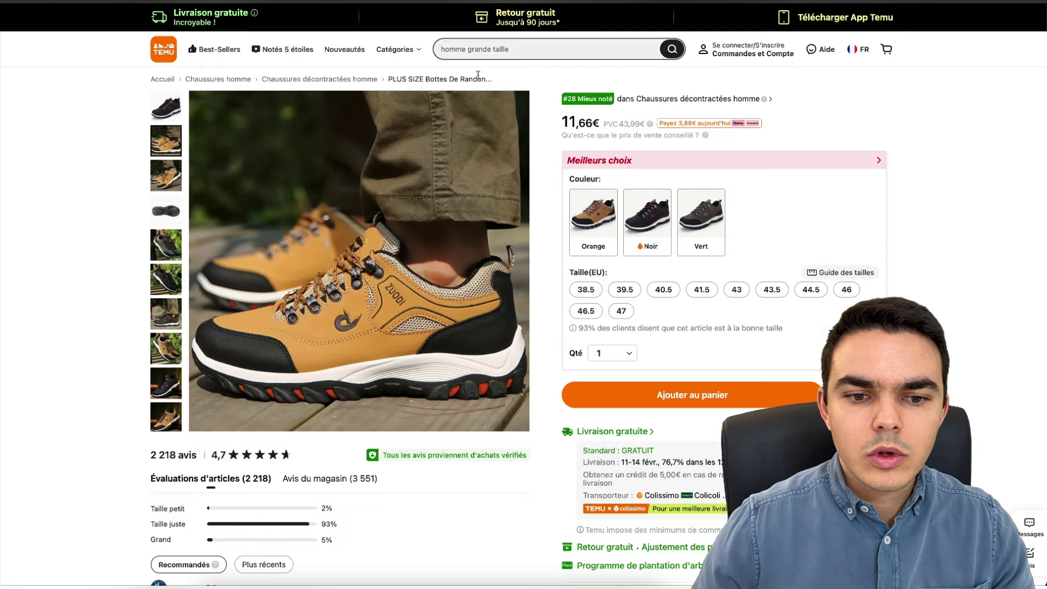
right_click(388, 221)
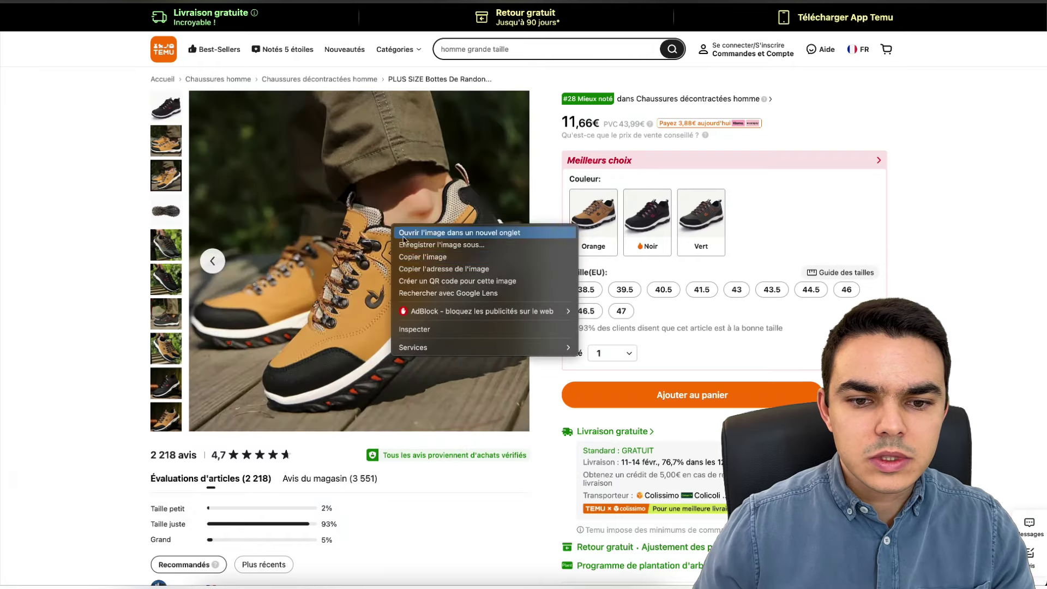
click(464, 269)
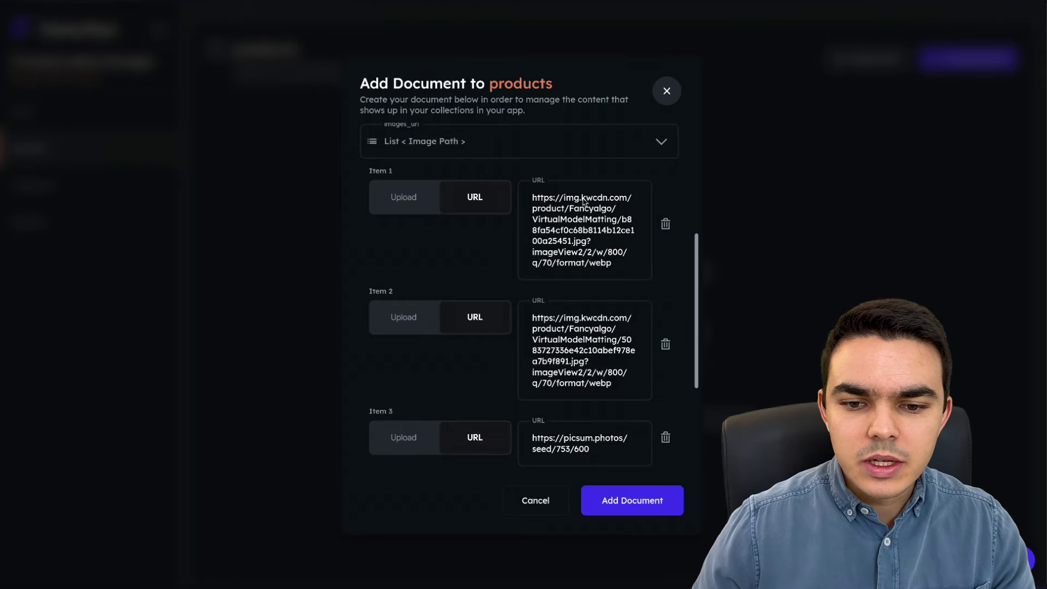
scroll(572, 349, down, 2)
triple_click(574, 349)
text(https://img-1.kwcdn.com/product/Fancyalgo/VirtualModelMatting/8b108bdb68311b82856331abc6905cf7.jpg?imageView2/2/w/800/q/70/format/webp)
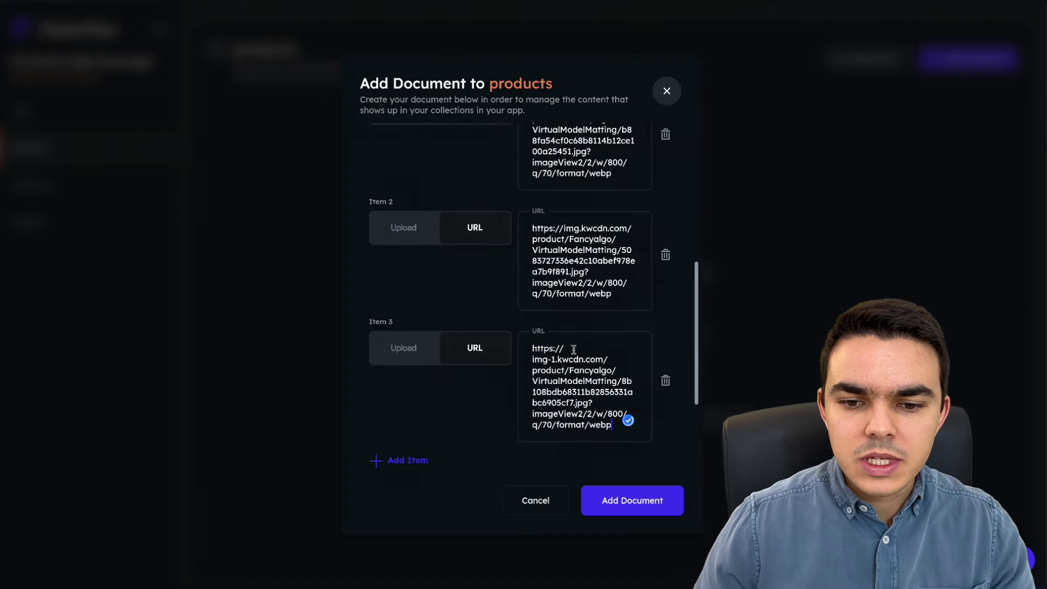
- Enter ratings_nb 2345 and rating 4.5, then save the product document
scroll(573, 353, down, 3)
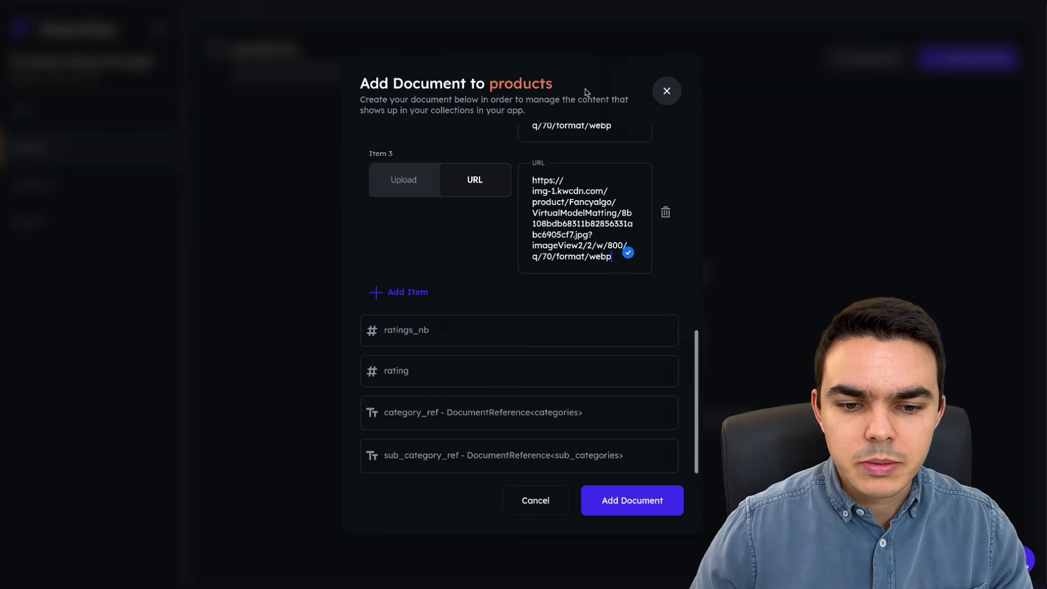
click(413, 329)
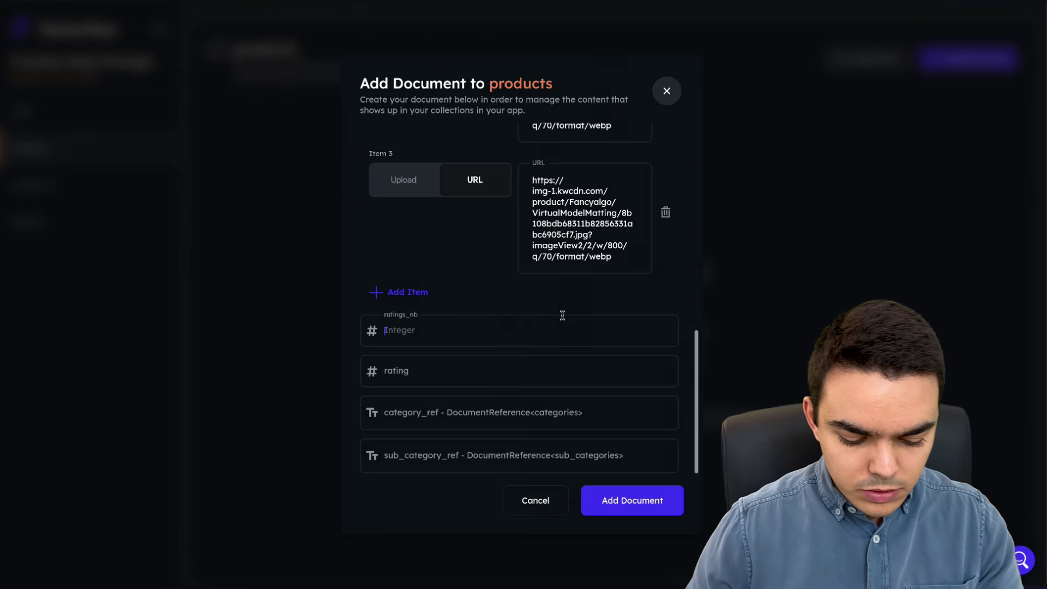
text(2345)
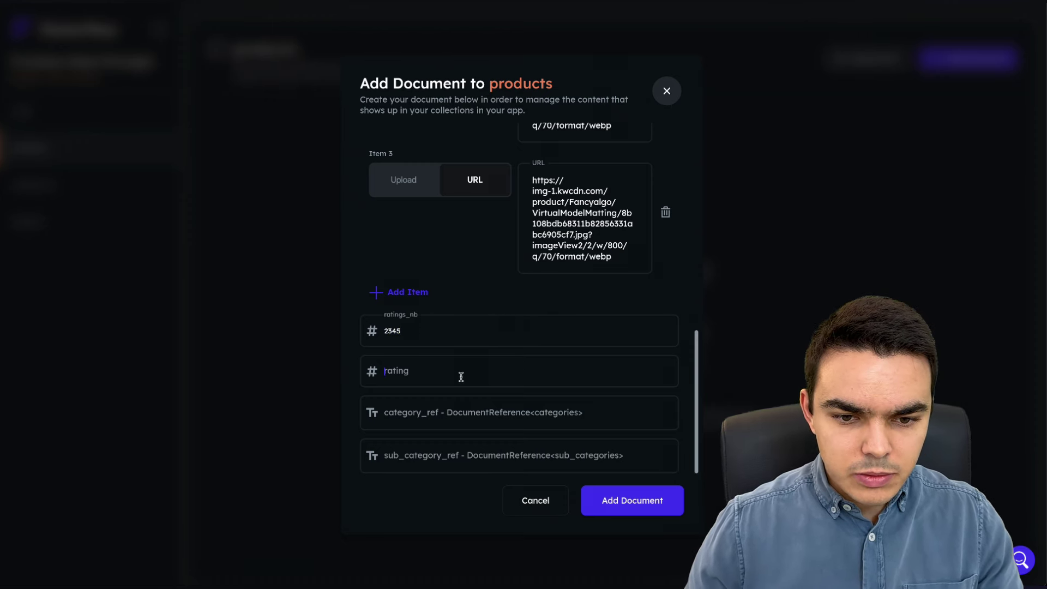
click(461, 377)
text(4.5)
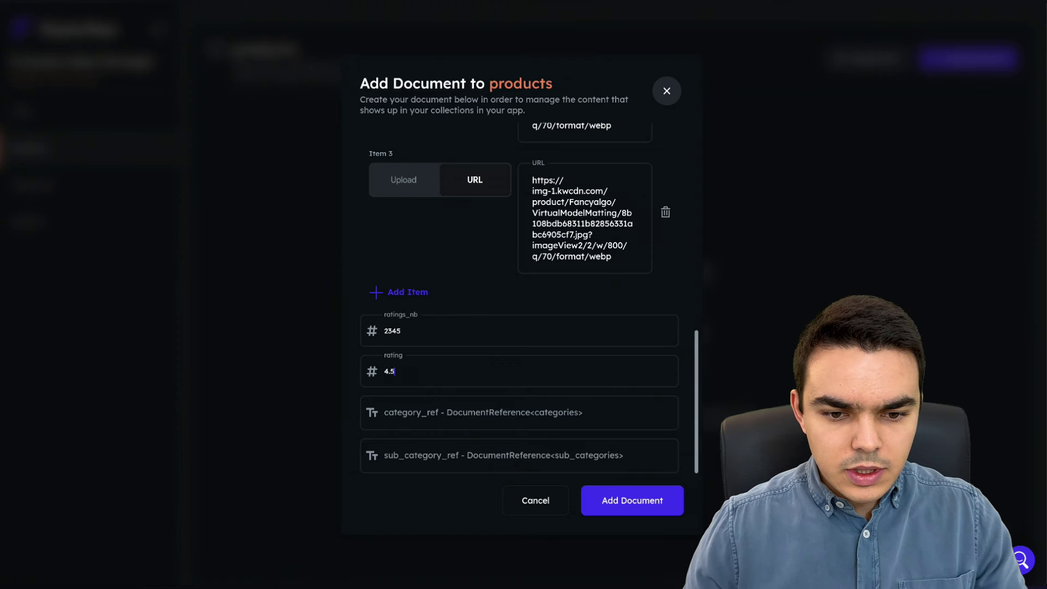
click(625, 498)
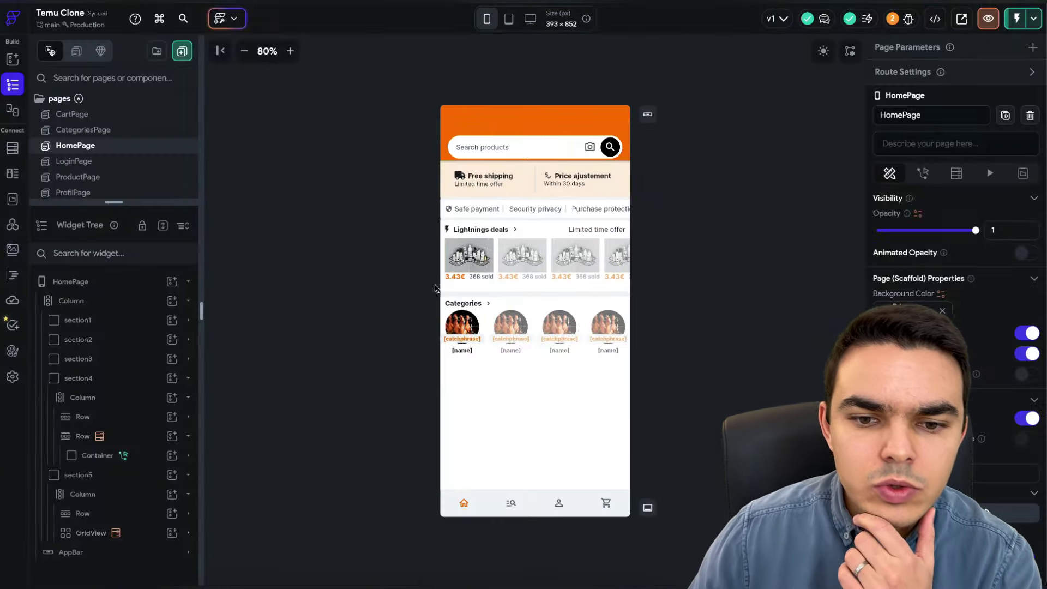
- Select the first Lightning deals product image on HomePage and scroll to its Path setting
click(465, 273)
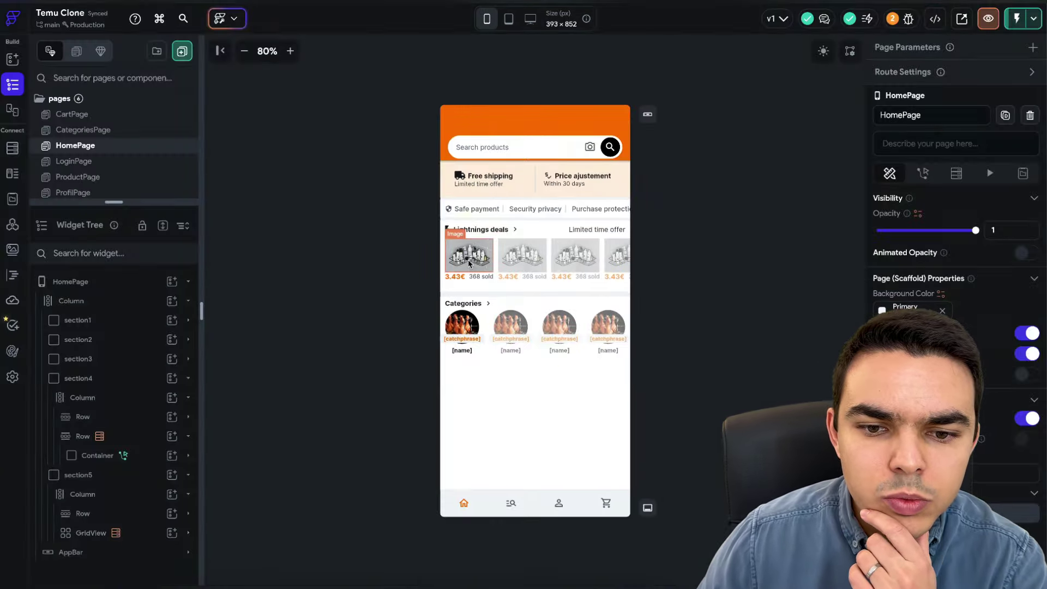
click(98, 436)
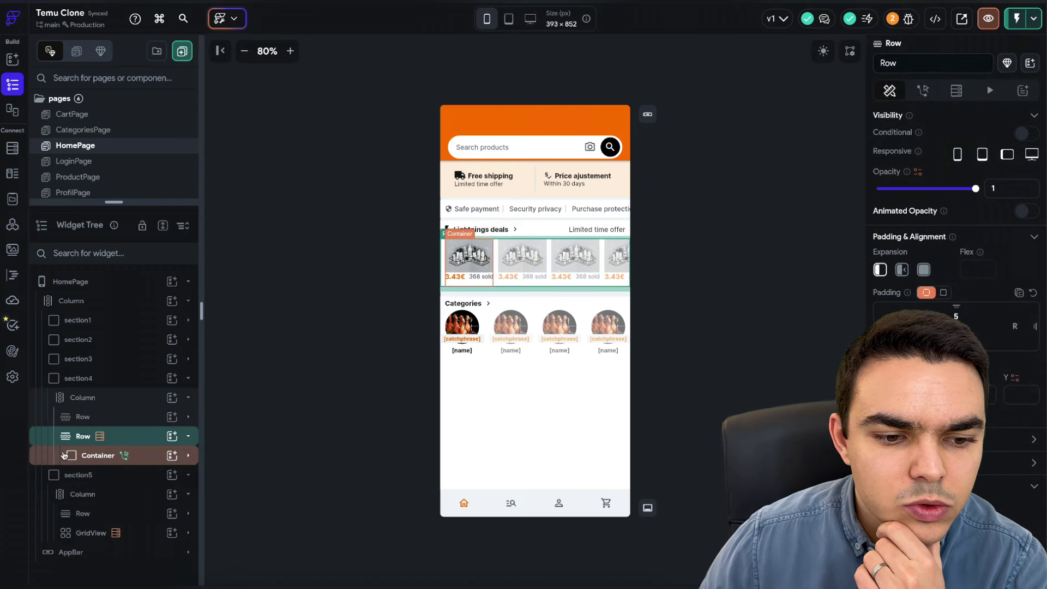
click(469, 255)
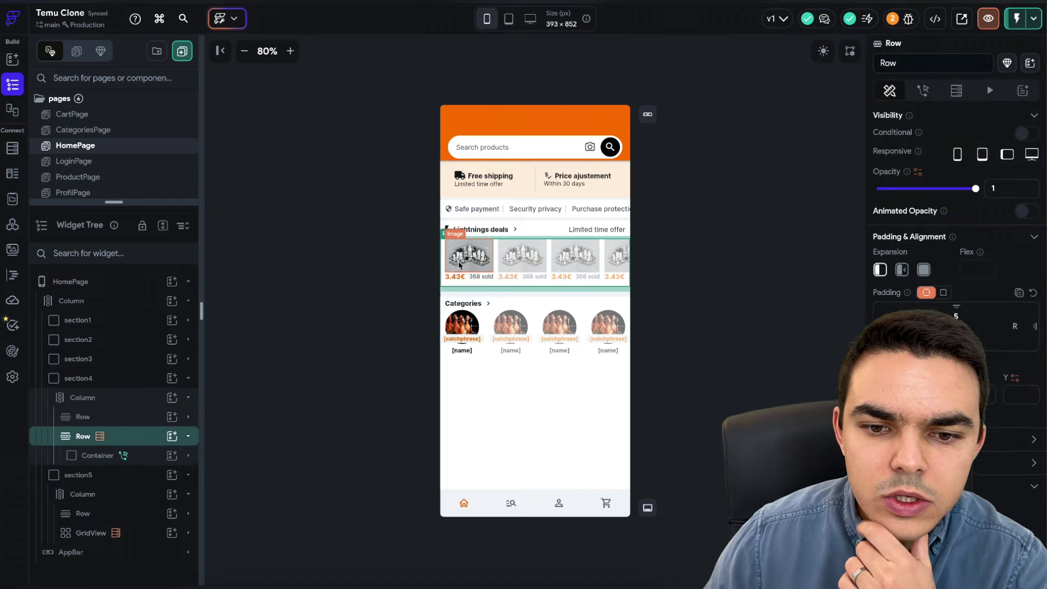
scroll(930, 330, down, 5)
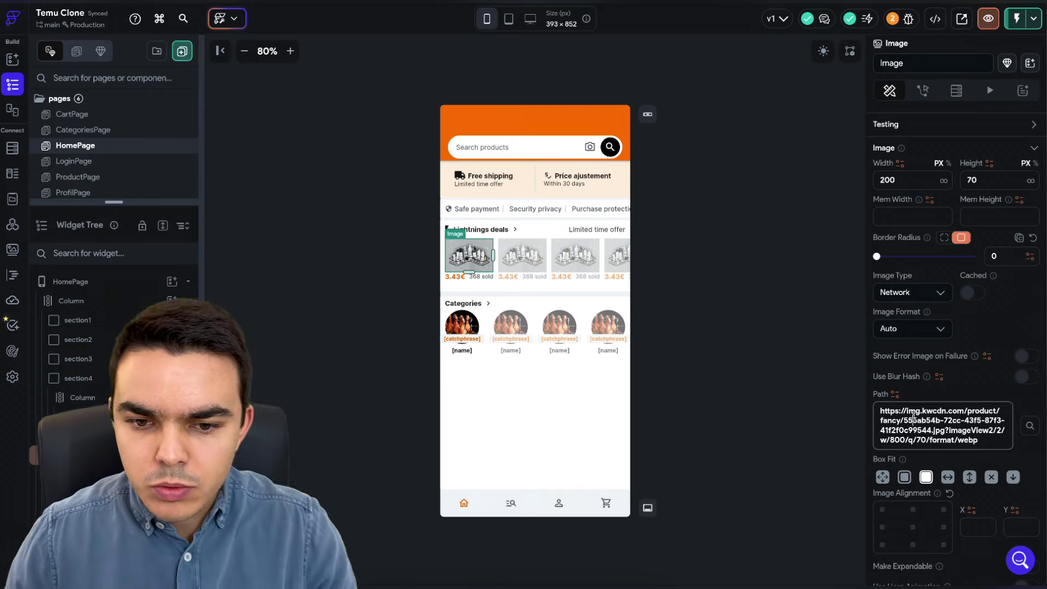
- Bind the image Path to the products document's images_url field
click(895, 394)
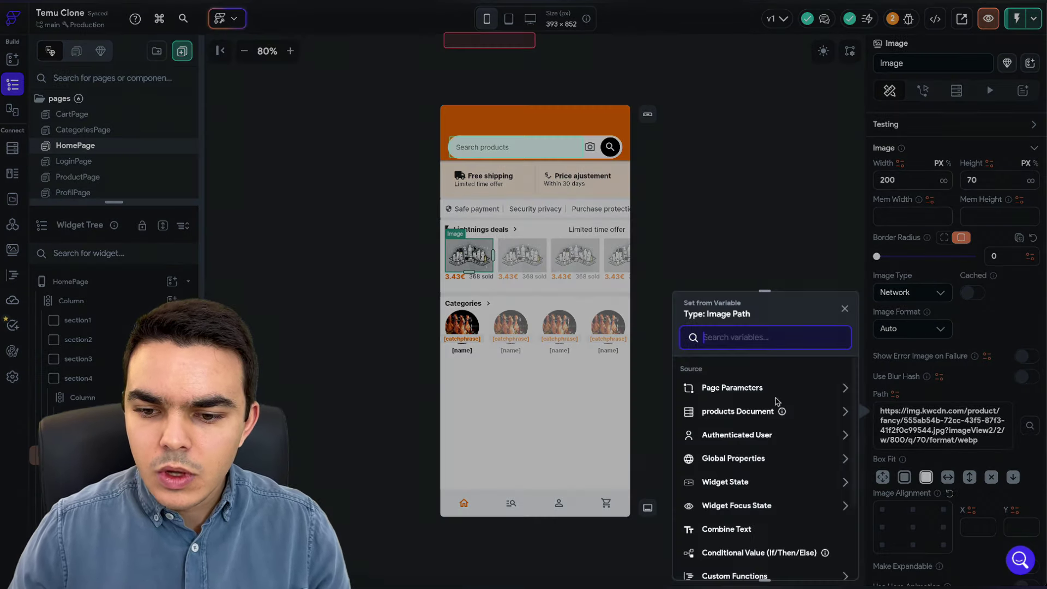
click(804, 419)
click(735, 509)
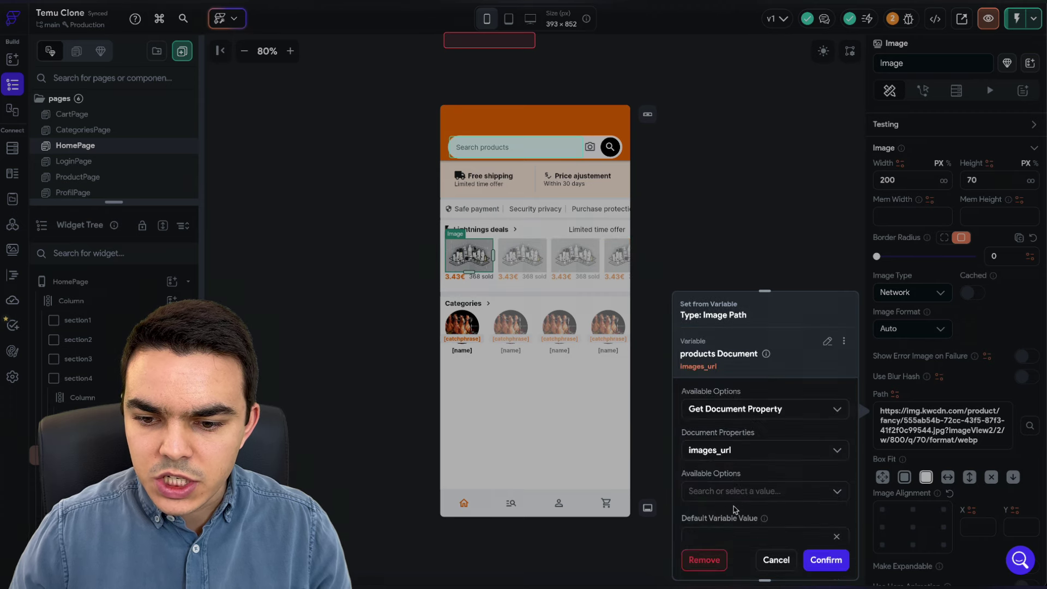
scroll(731, 452, down, 2)
click(712, 433)
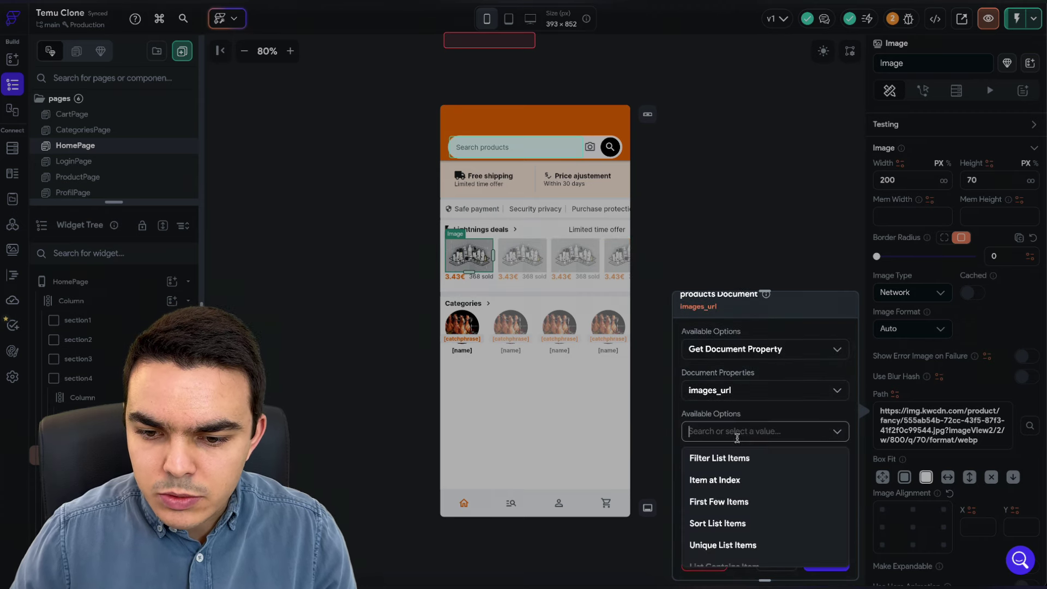
click(729, 495)
- Take the First item at index of images_url, paste a fallback URL, and confirm
click(718, 431)
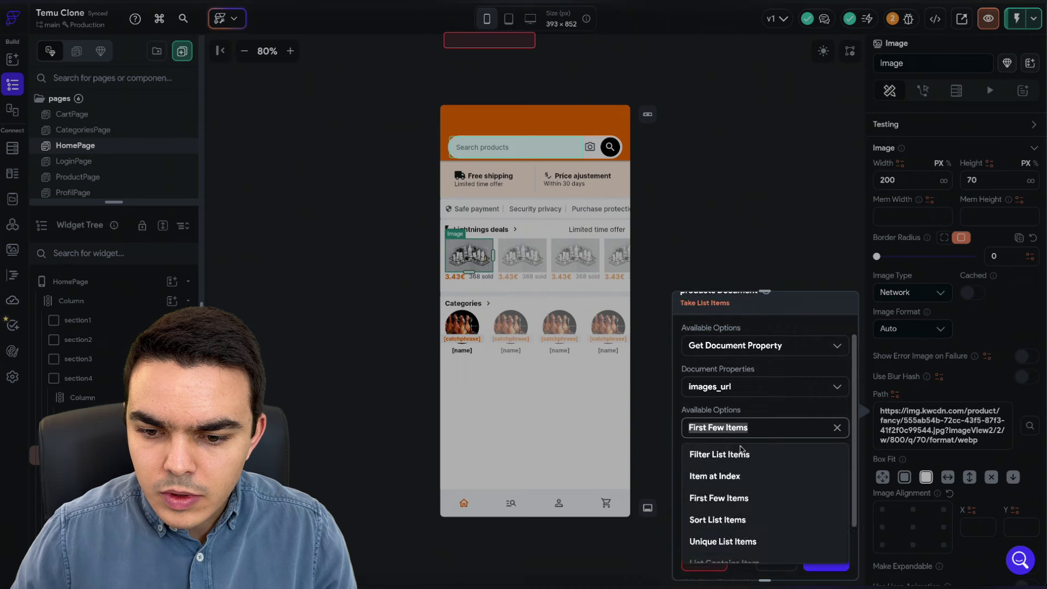
scroll(736, 491, down, 2)
click(736, 488)
click(746, 427)
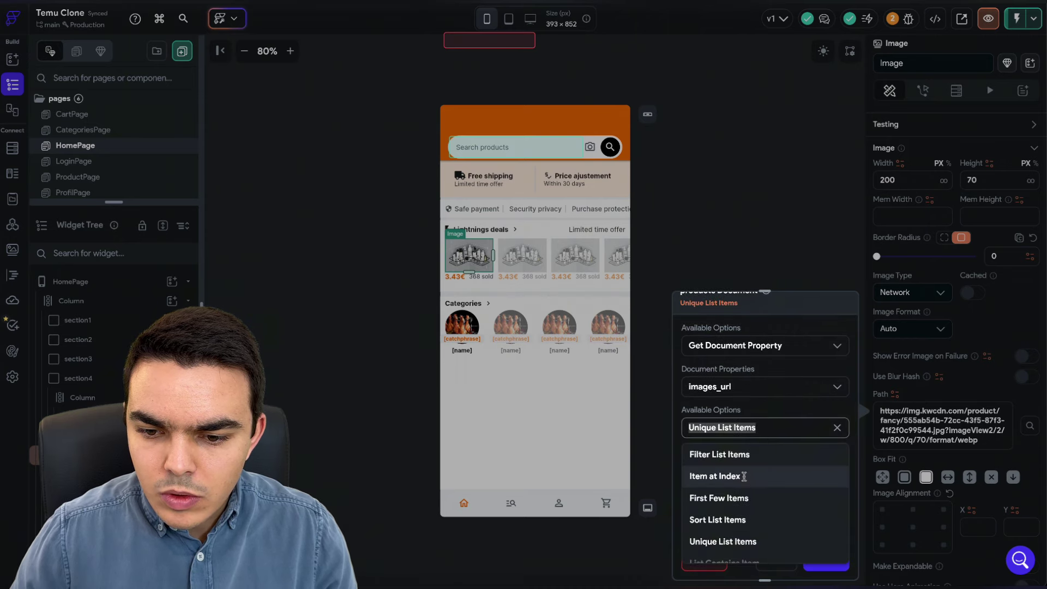
click(744, 476)
click(723, 462)
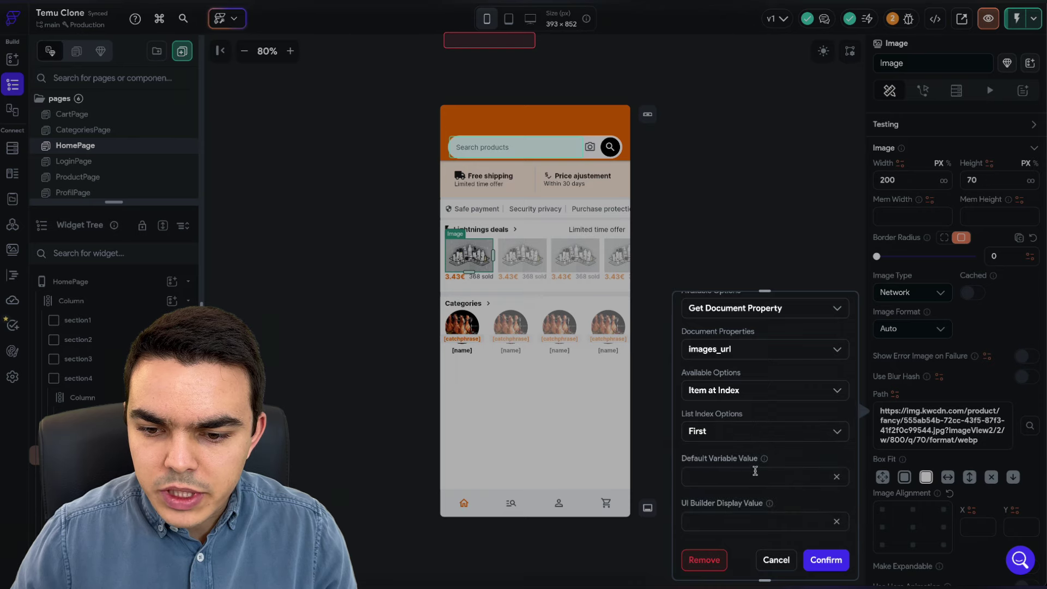
text(https://img.kwcdn.com/product/fancy/555ab54b-72cc-43f5-87f3-41f2f0c99544.jpg?imageView2/2/w/800/q/70/format/webp)
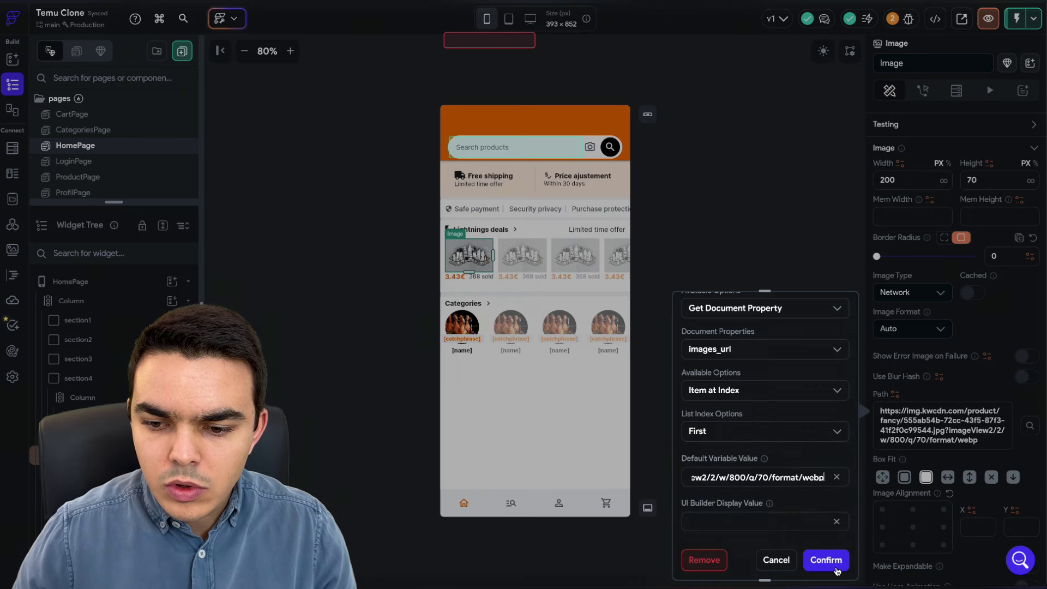
click(826, 560)
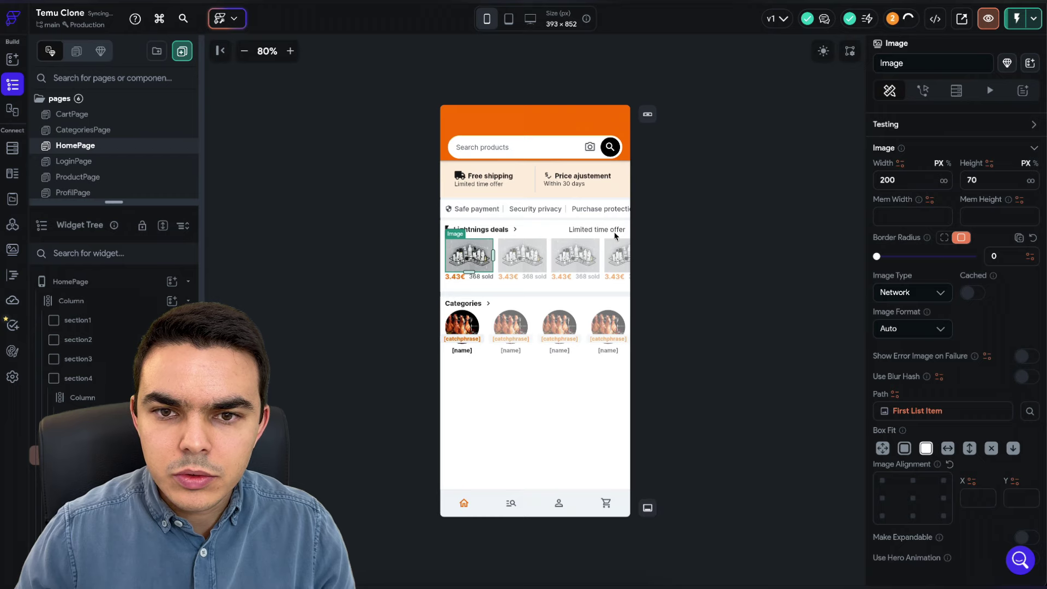
click(726, 190)
- Combine the products document's price with € in the 3.43€ price text
click(456, 280)
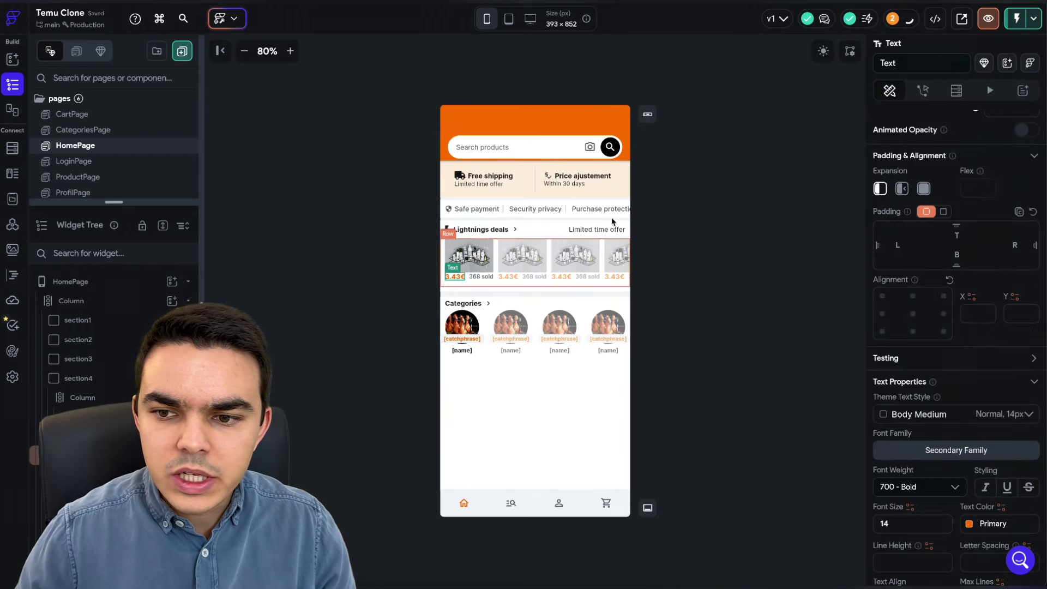
click(895, 163)
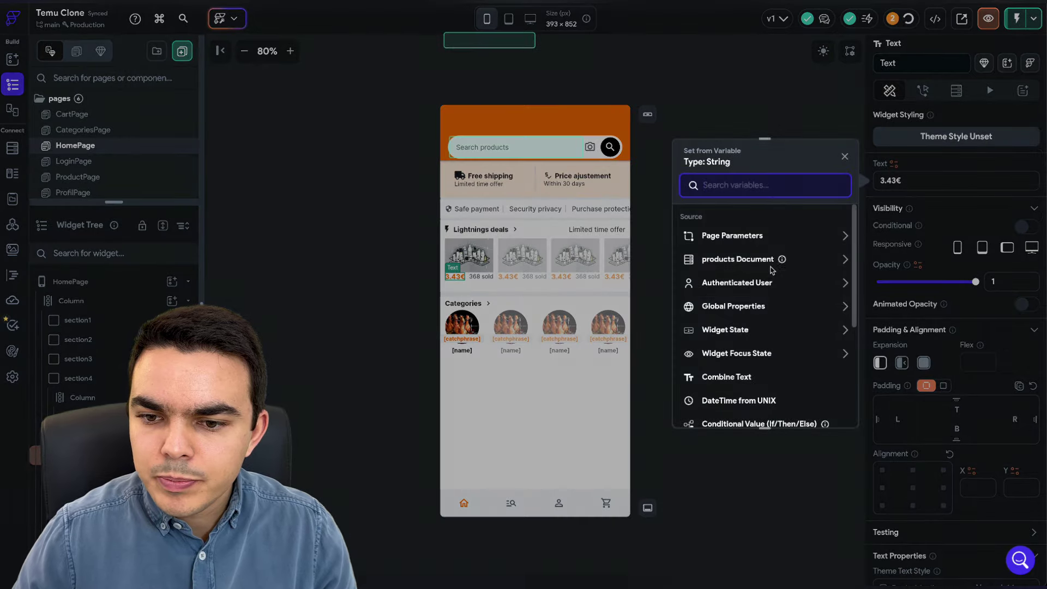
click(773, 307)
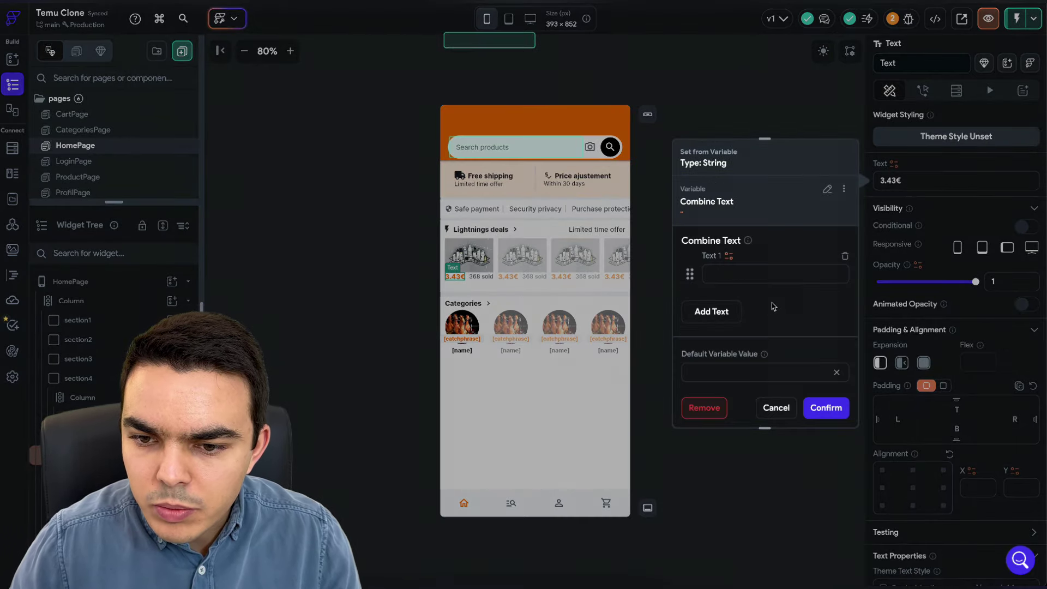
click(730, 257)
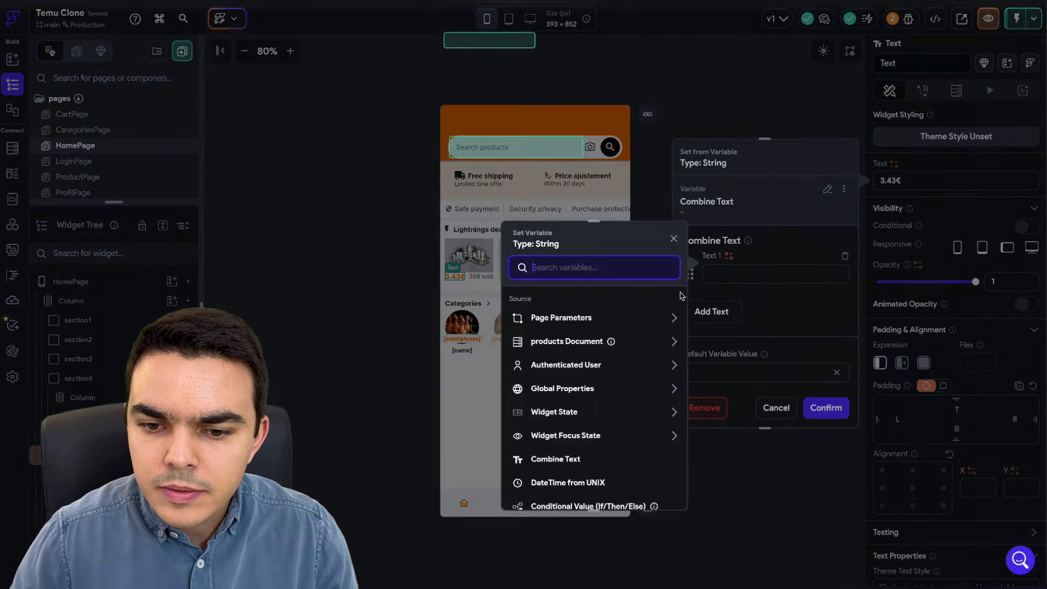
click(633, 343)
click(557, 401)
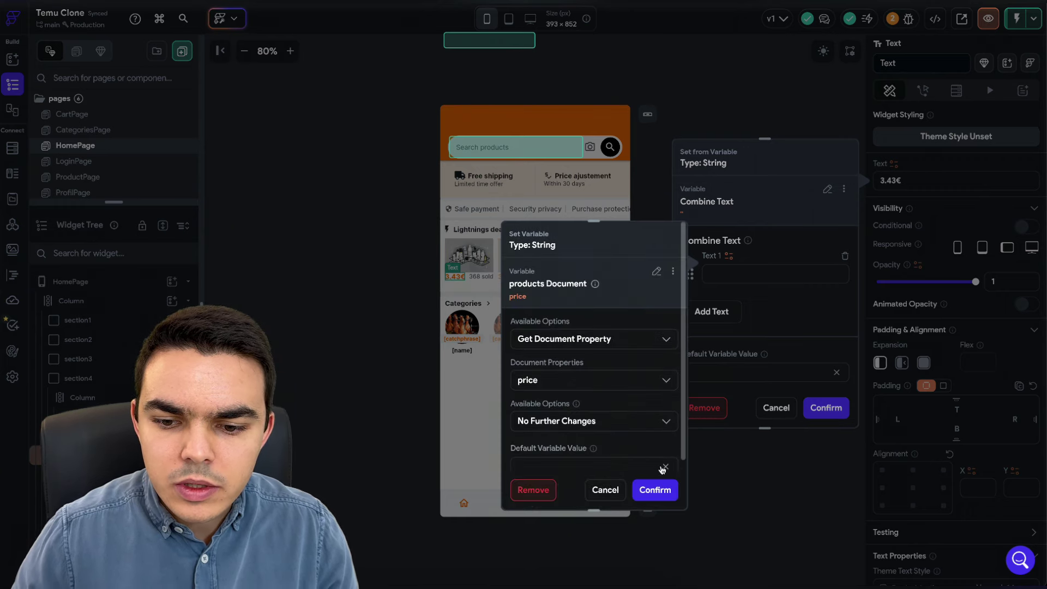
click(656, 489)
click(725, 318)
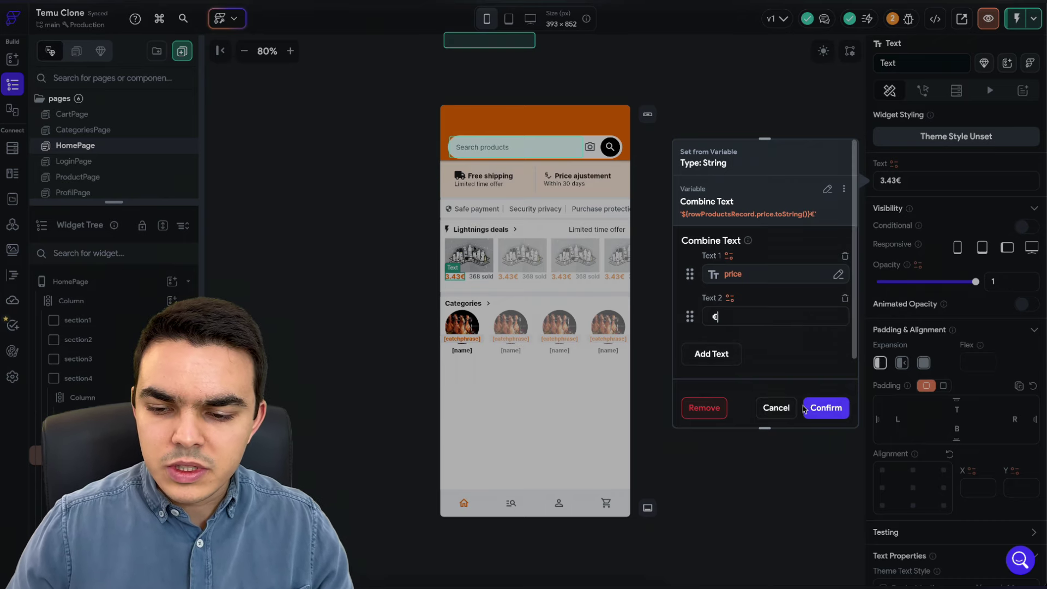
click(828, 410)
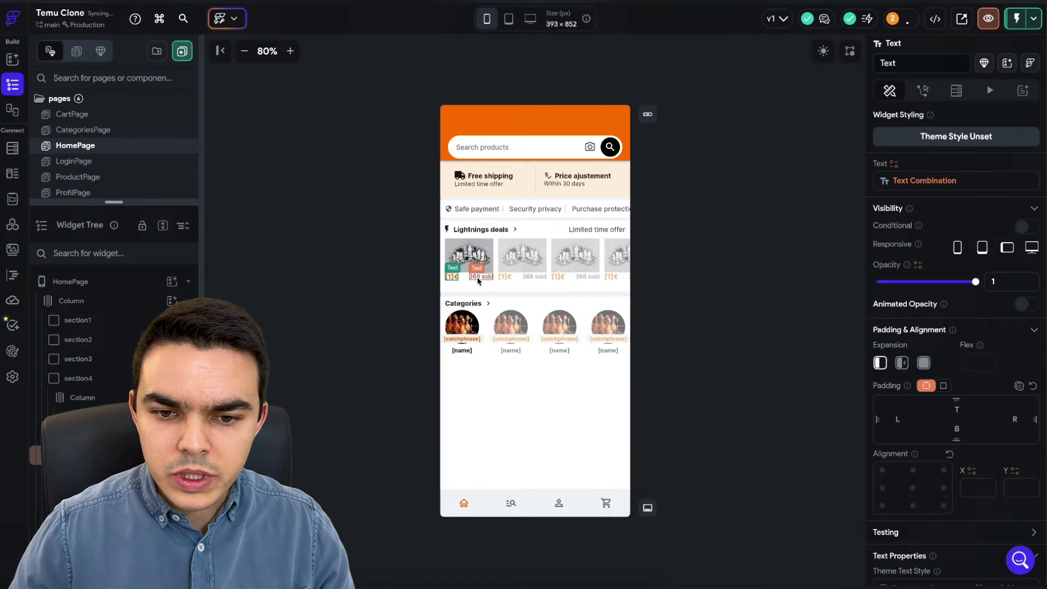
- Set a default variable value for the combined price text and confirm
click(922, 181)
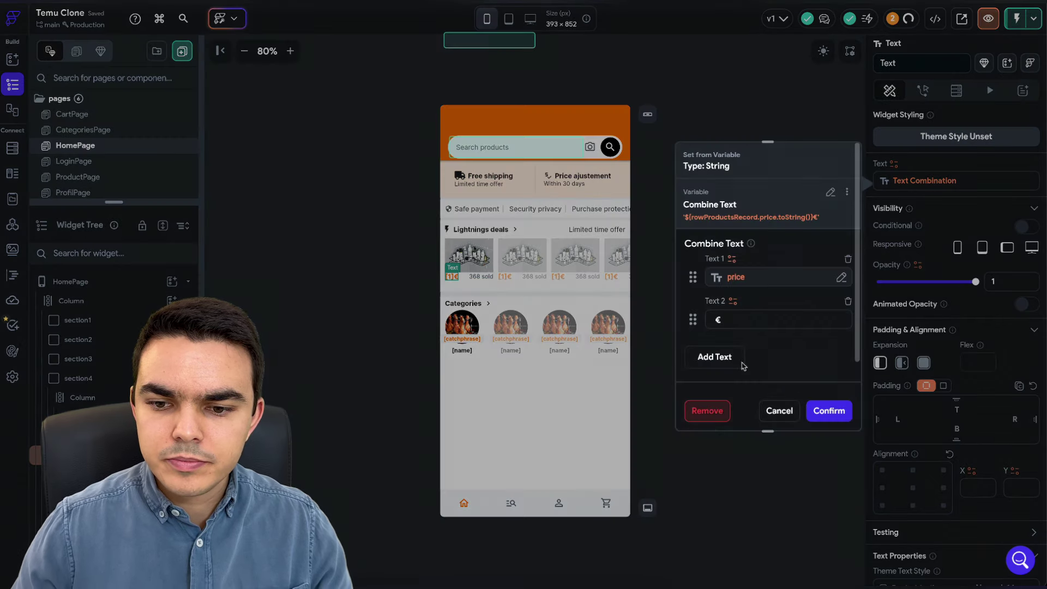
click(727, 330)
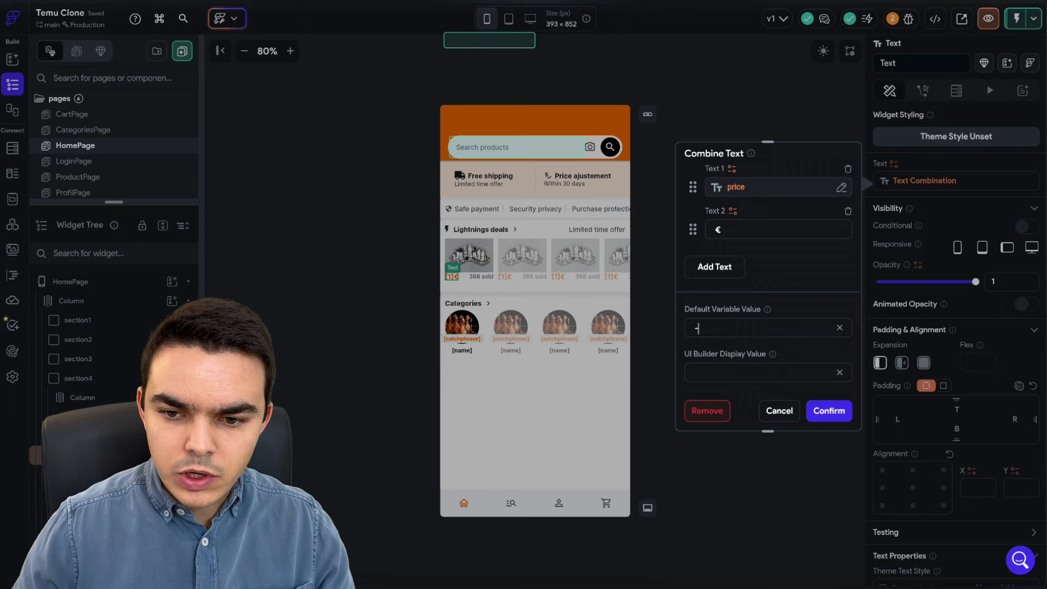
click(824, 411)
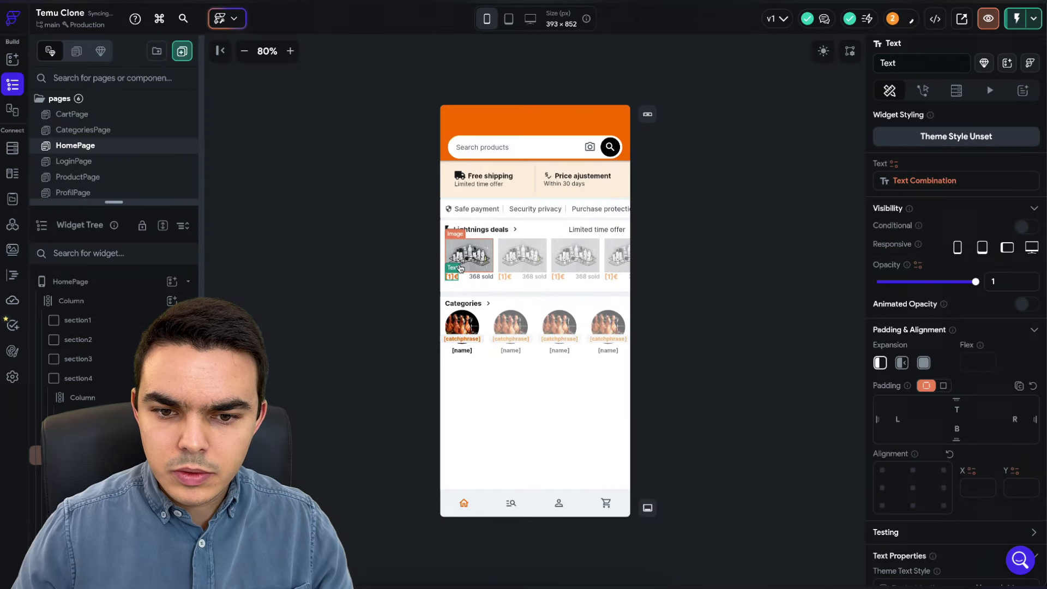
click(479, 278)
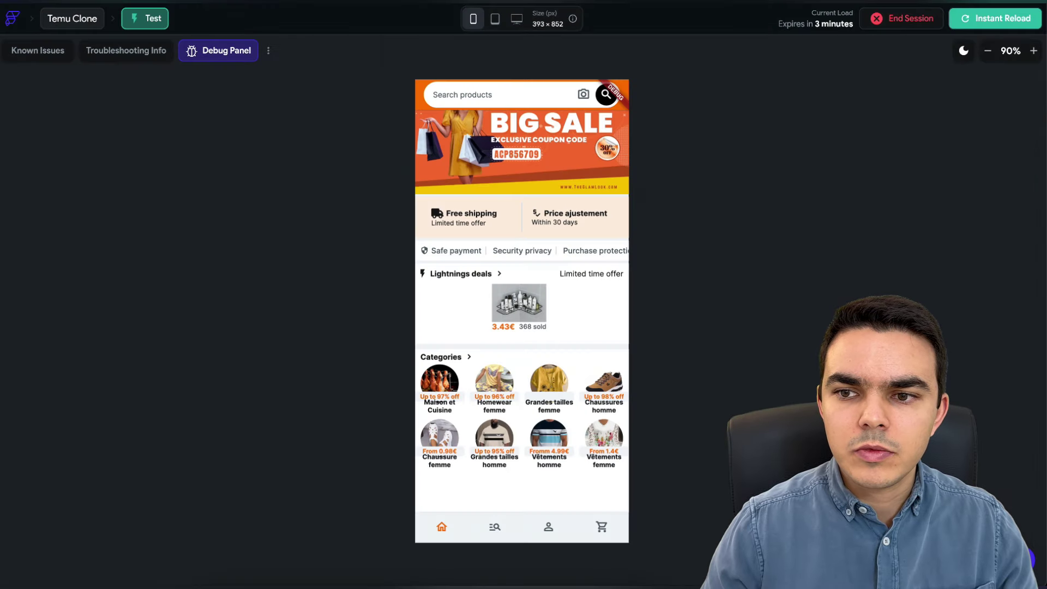
- Instant-reload the test app so the deal card shows the 11.66€ Firestore price
click(982, 22)
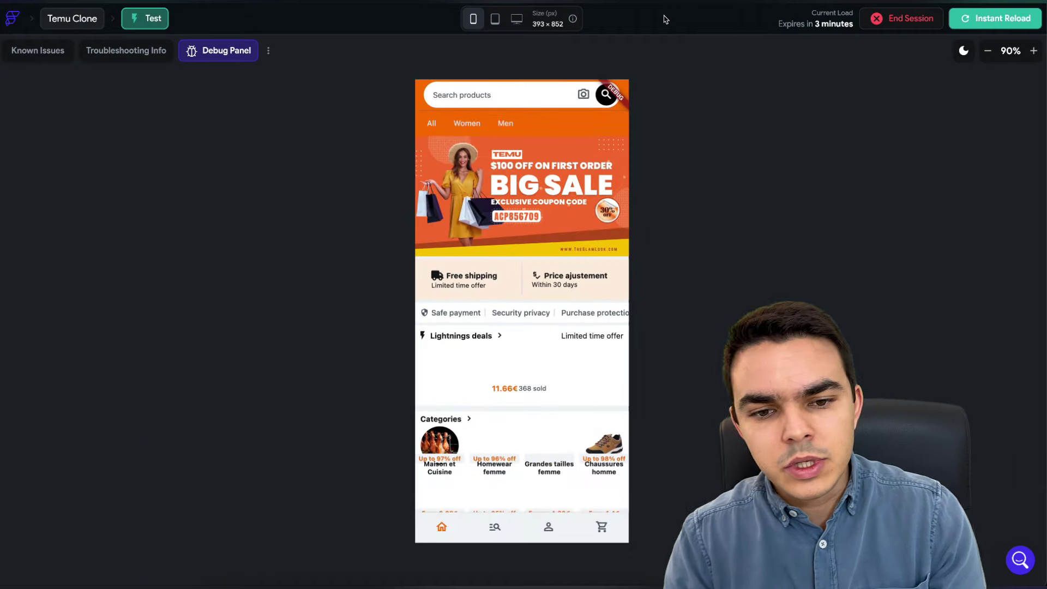
- Open the Lightning deals shoe's product page three times, going back home each time
scroll(552, 300, down, 2)
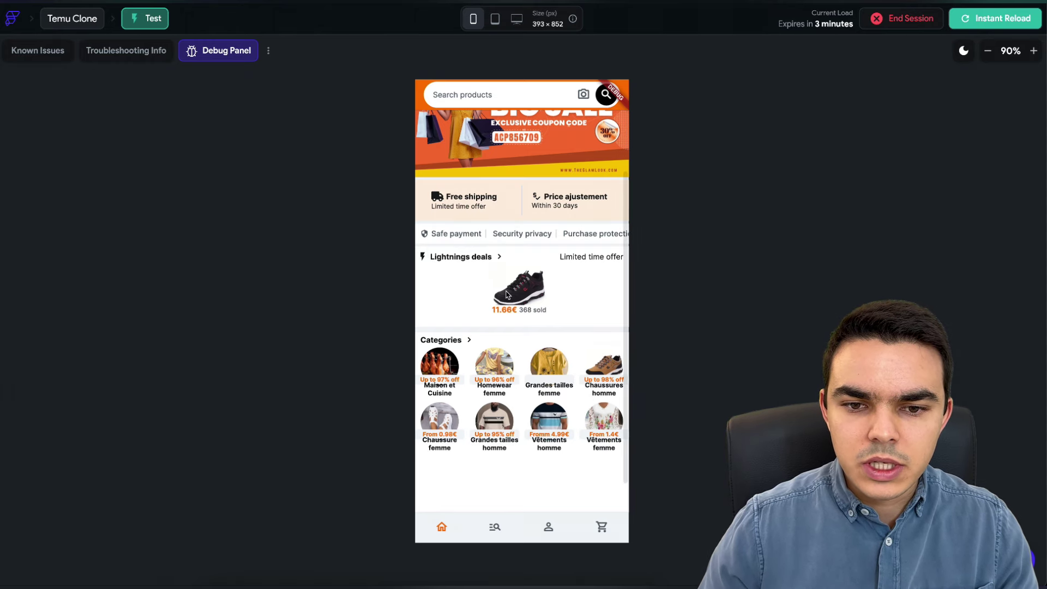
click(507, 295)
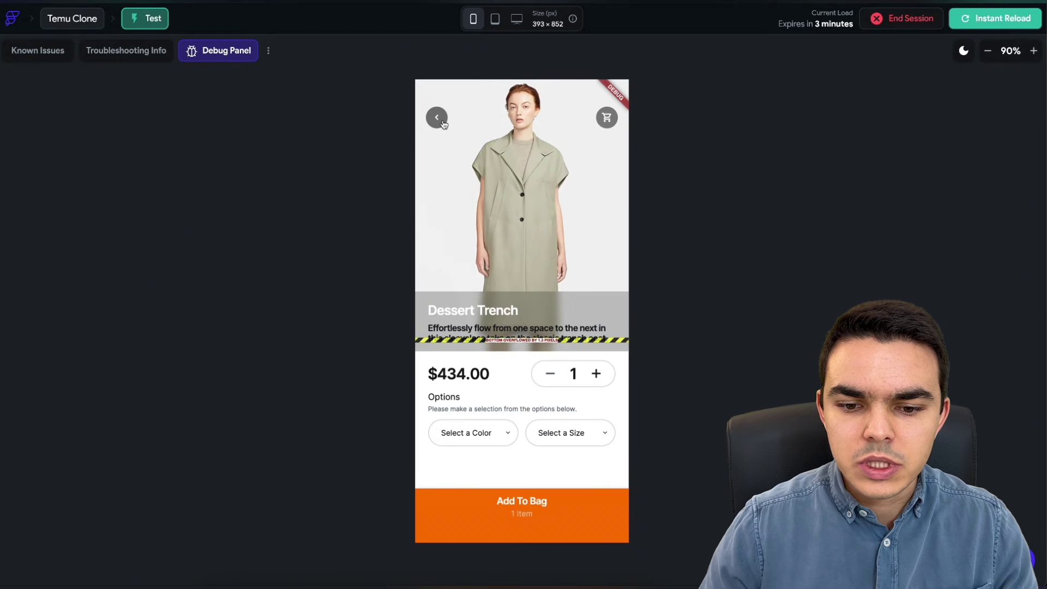
click(445, 120)
click(519, 295)
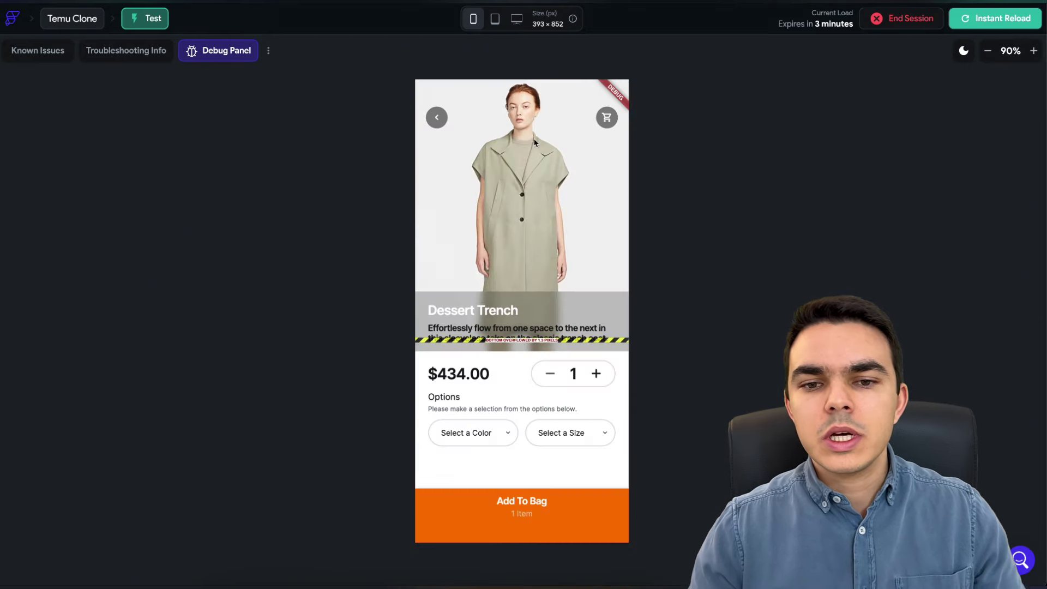
click(437, 119)
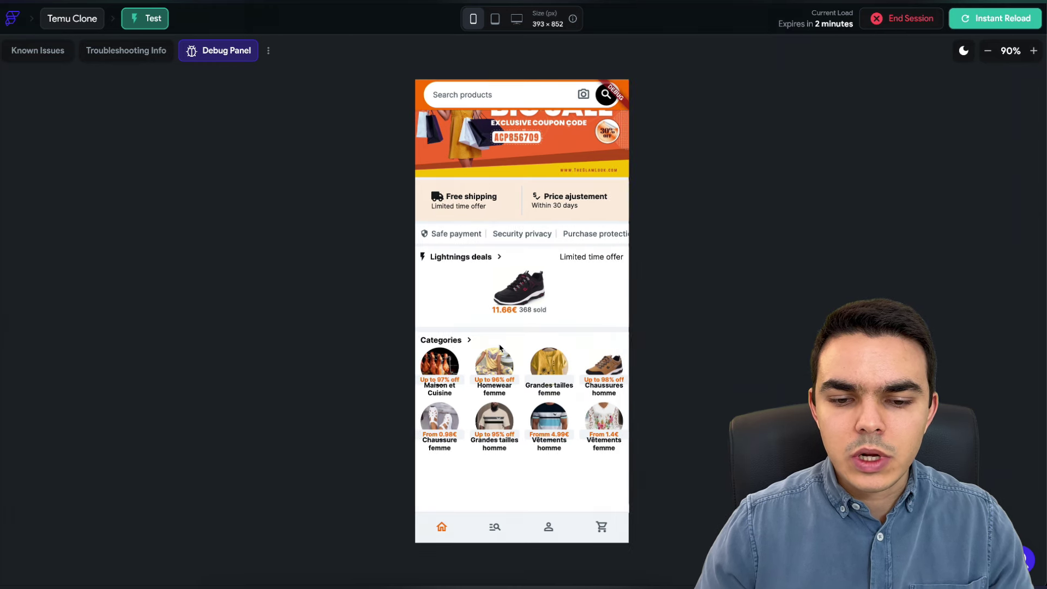
scroll(500, 348, up, 1)
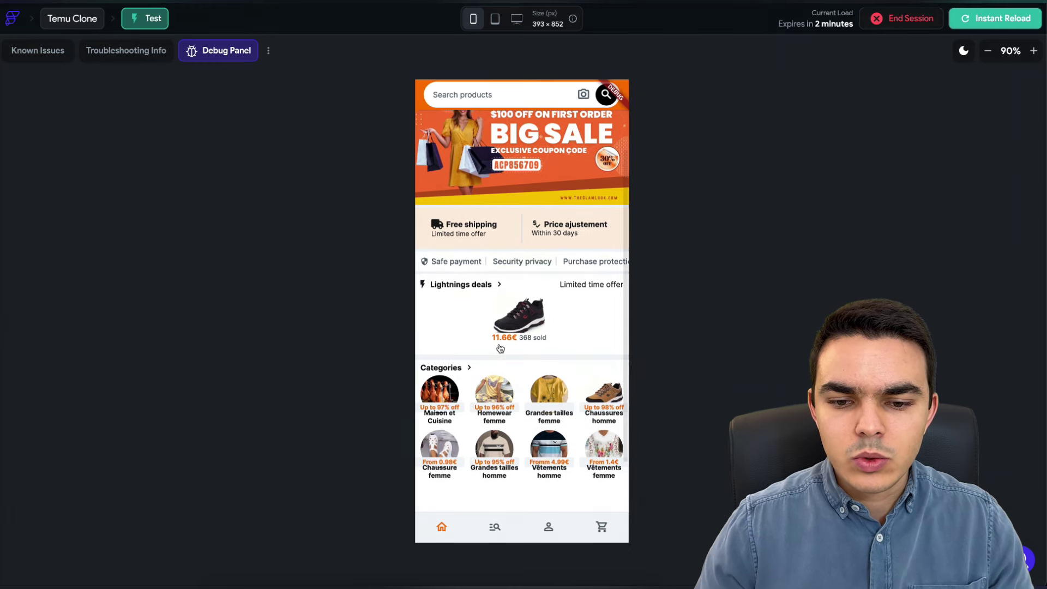
click(528, 318)
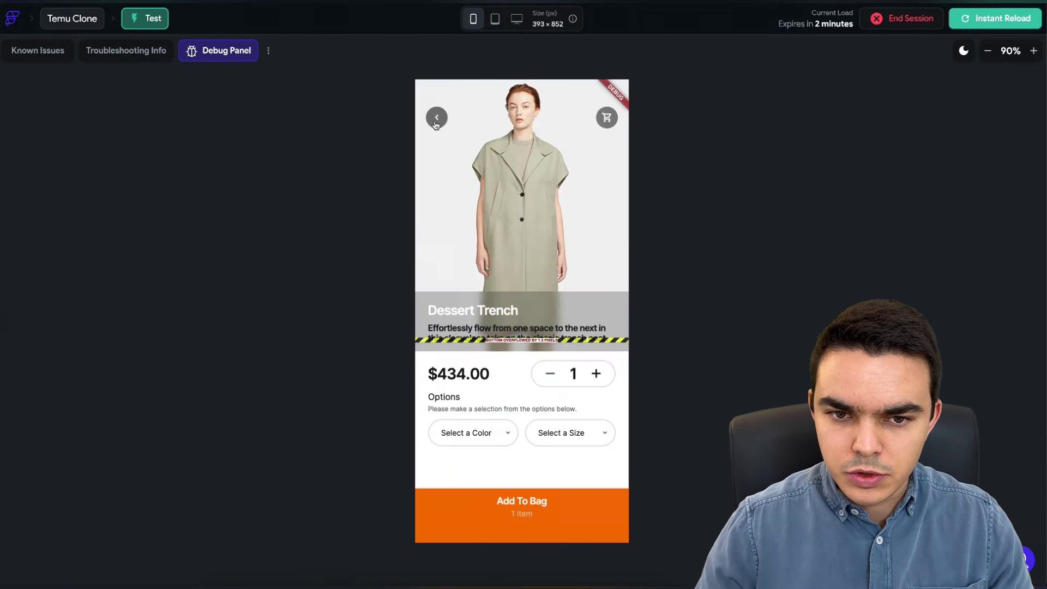
click(436, 119)
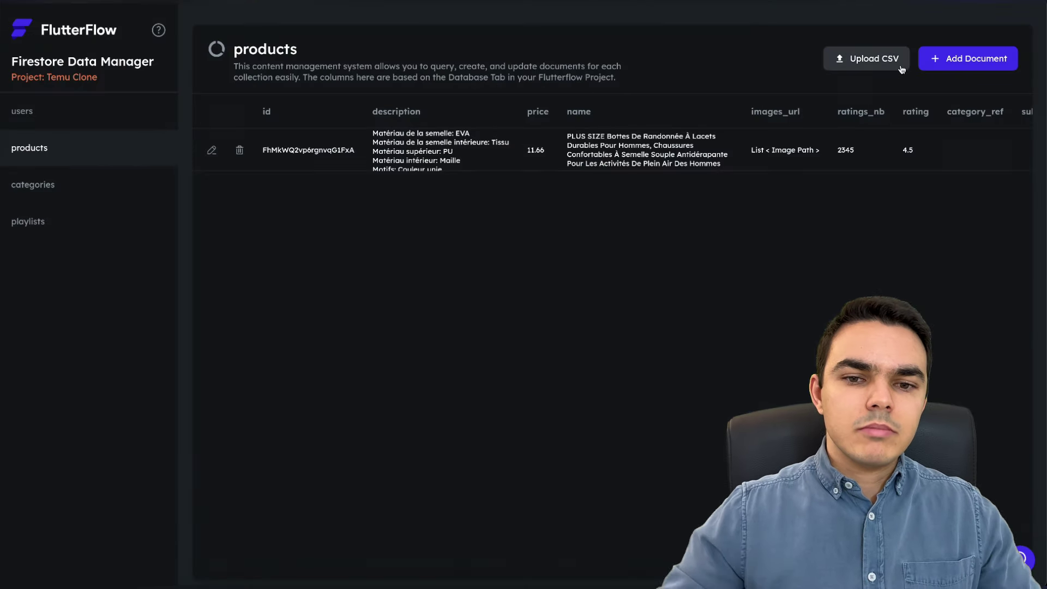
click(925, 63)
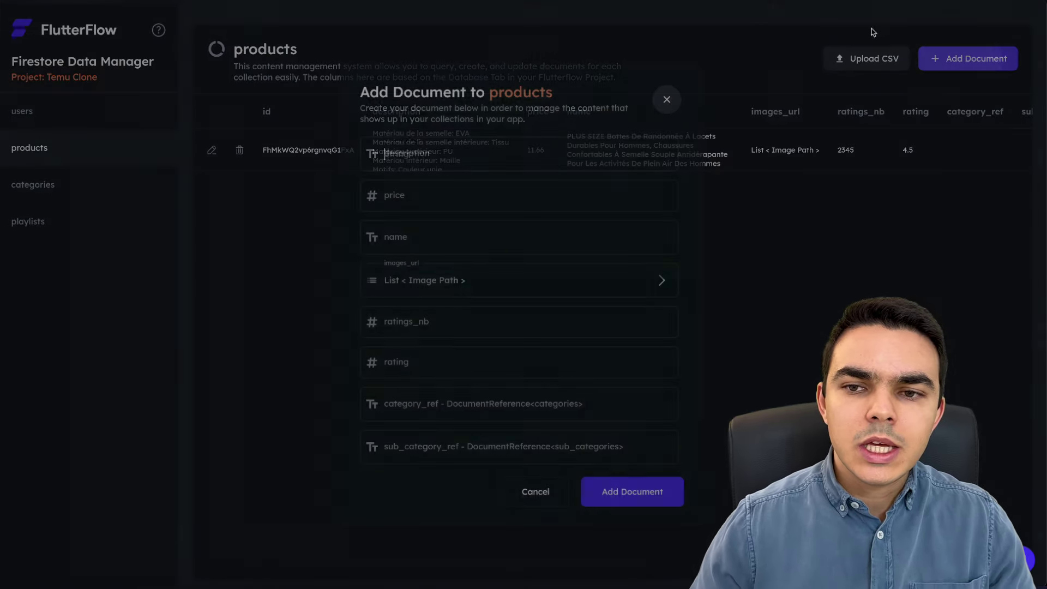
click(667, 100)
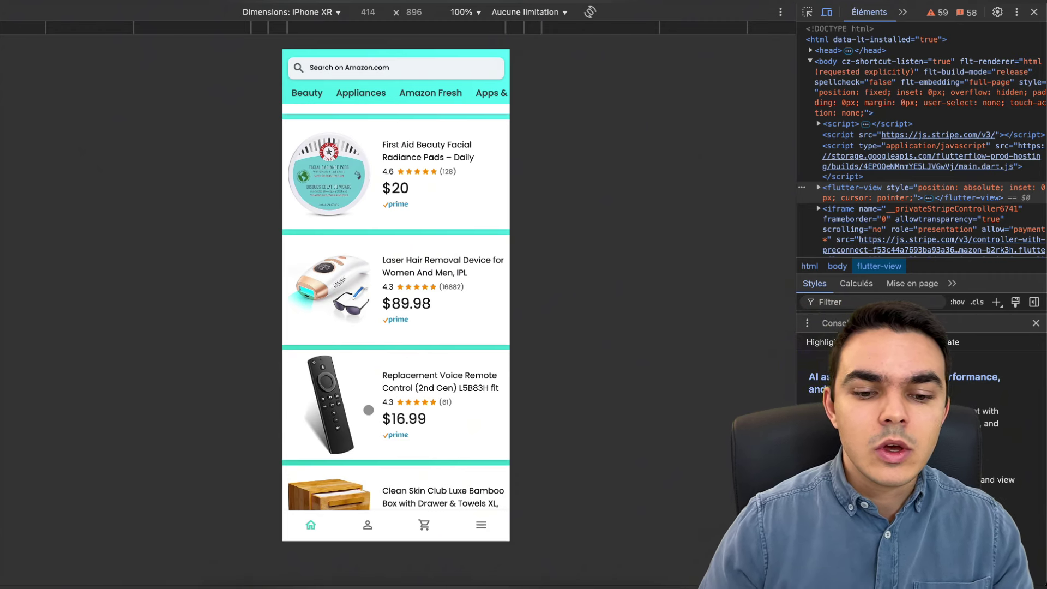
- In the cart, try Place order, close the payment dialog, and toggle PS5 quantity 1→2
click(437, 534)
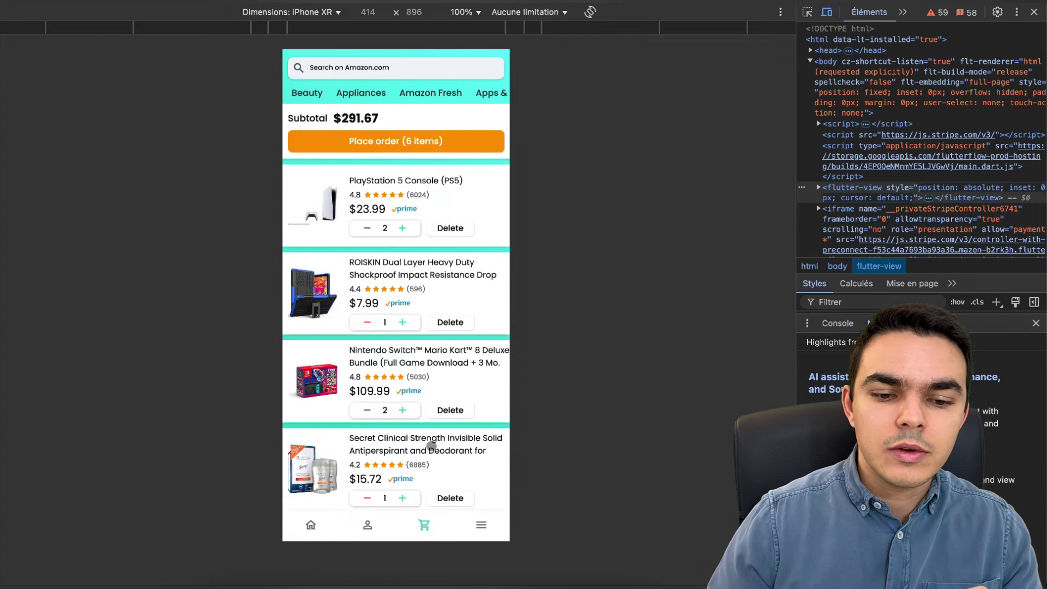
click(443, 141)
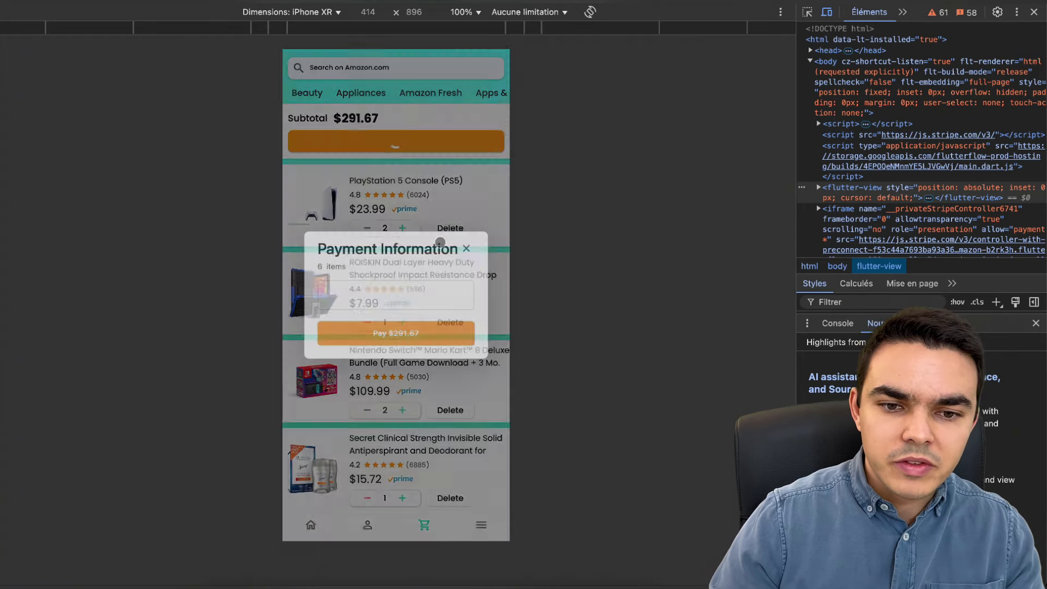
click(464, 250)
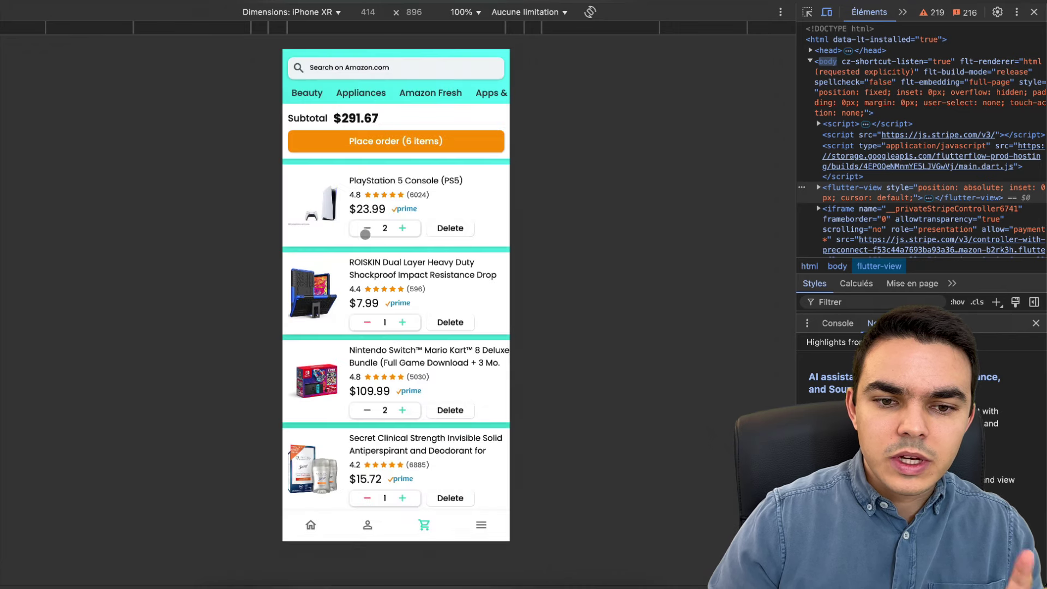
click(369, 232)
click(409, 232)
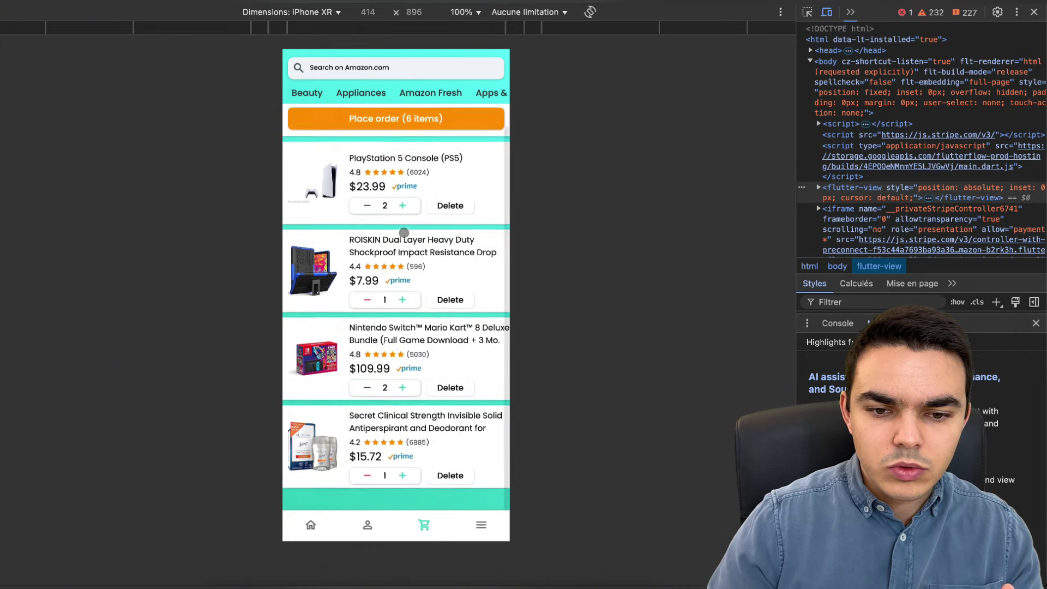
- Delete the ROISKIN case, then visit the profile and menu tabs and return home
scroll(415, 319, down, 1)
click(448, 319)
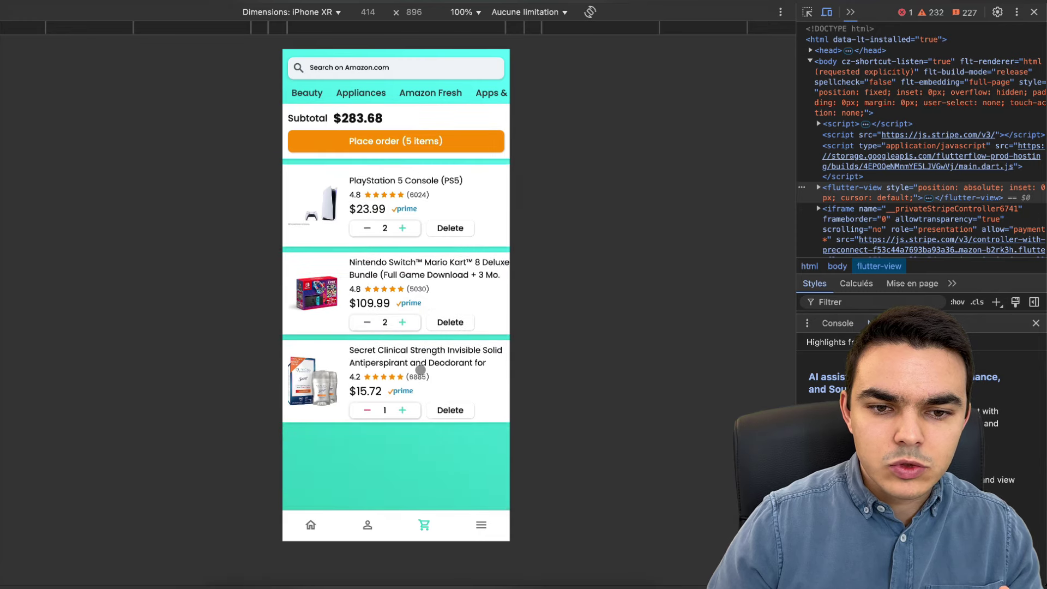
click(367, 527)
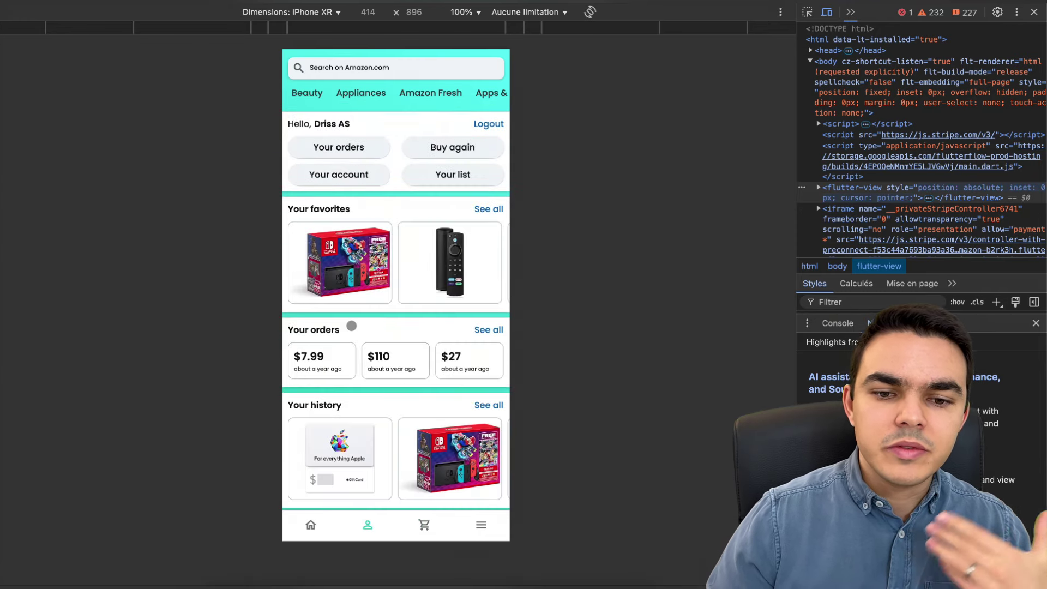
click(482, 525)
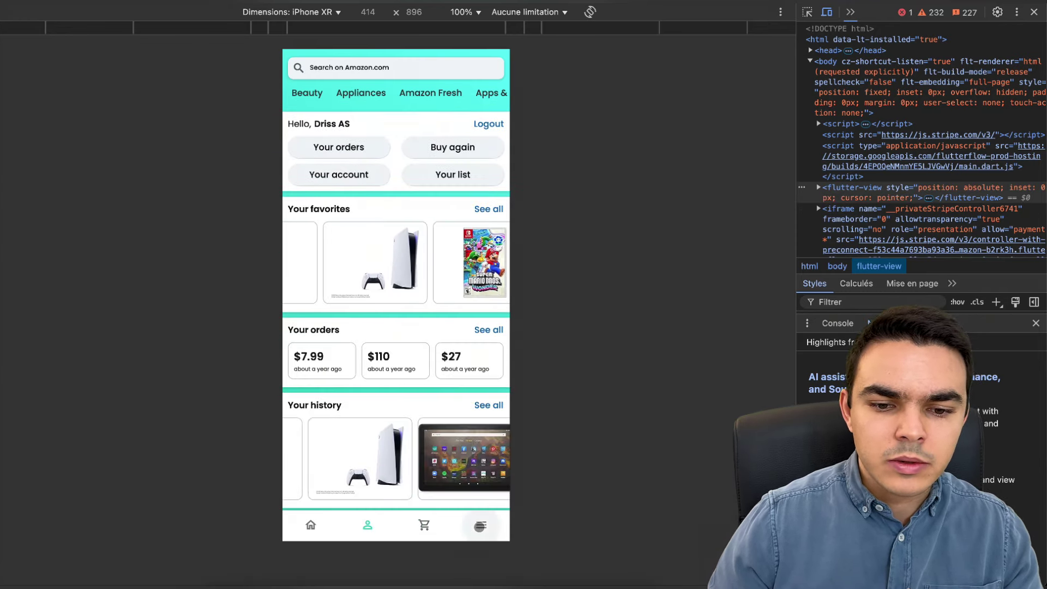
click(311, 524)
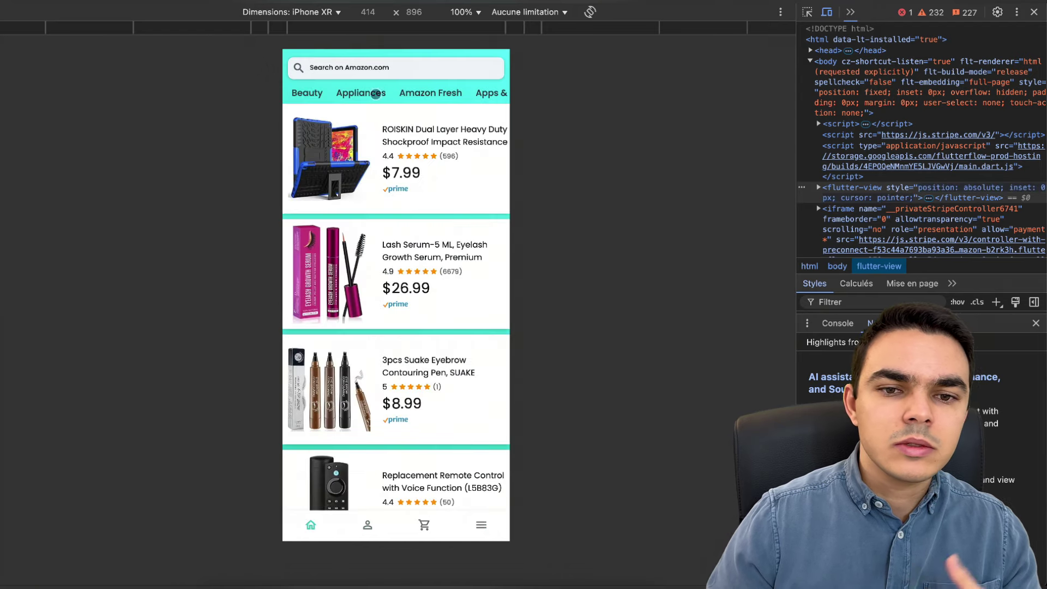
scroll(391, 98, right, 3)
scroll(391, 98, right, 3)
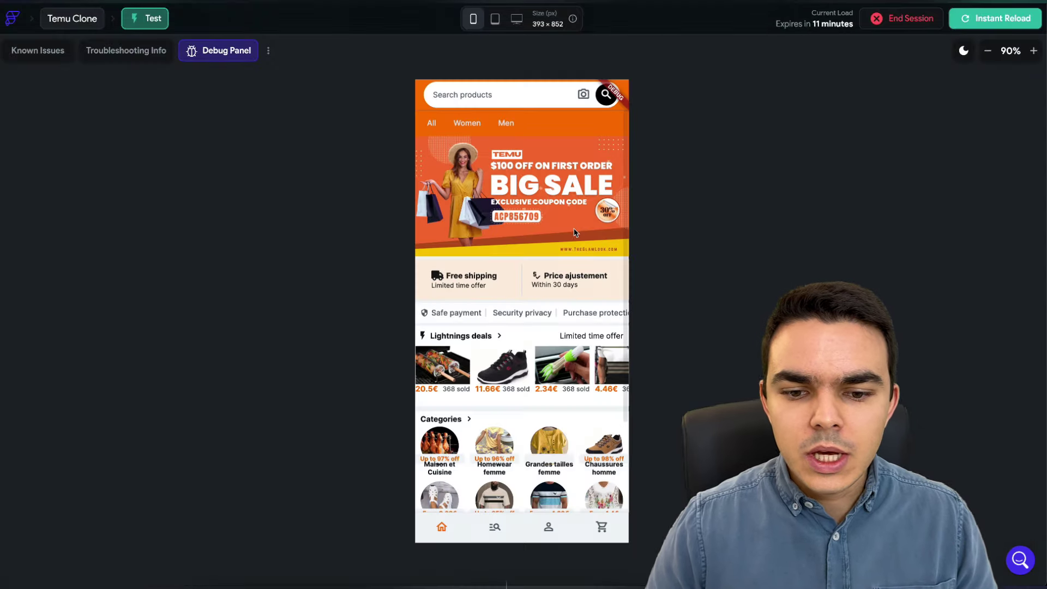
- Scroll down through the products collection's documents
scroll(573, 232, down, 3)
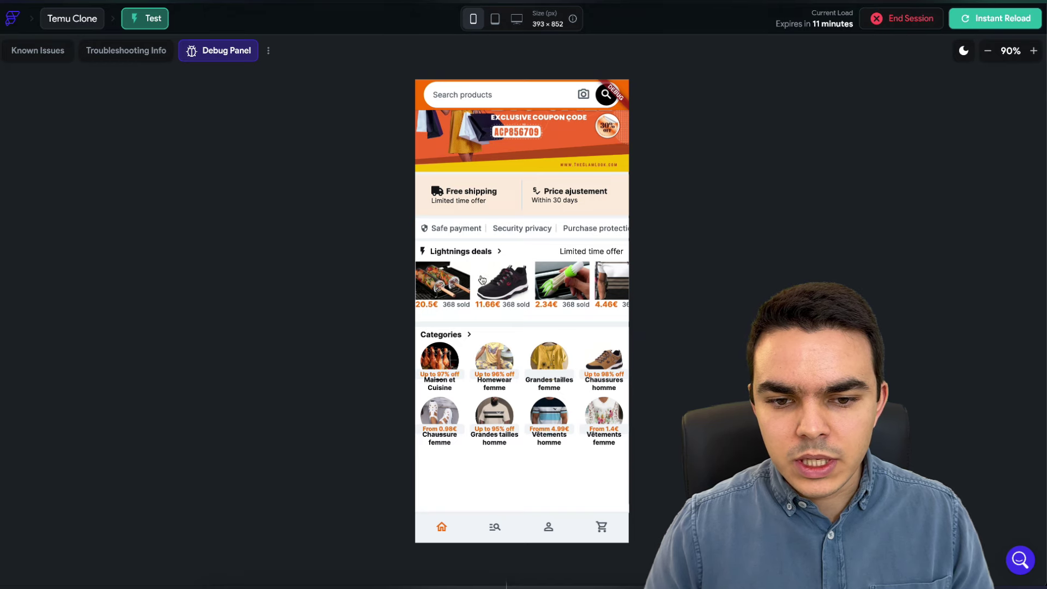
- In the test app, open the grill basket, boots and ROISKIN product pages
scroll(482, 280, left, 1)
scroll(491, 280, right, 2)
scroll(499, 281, left, 2)
scroll(507, 281, up, 1)
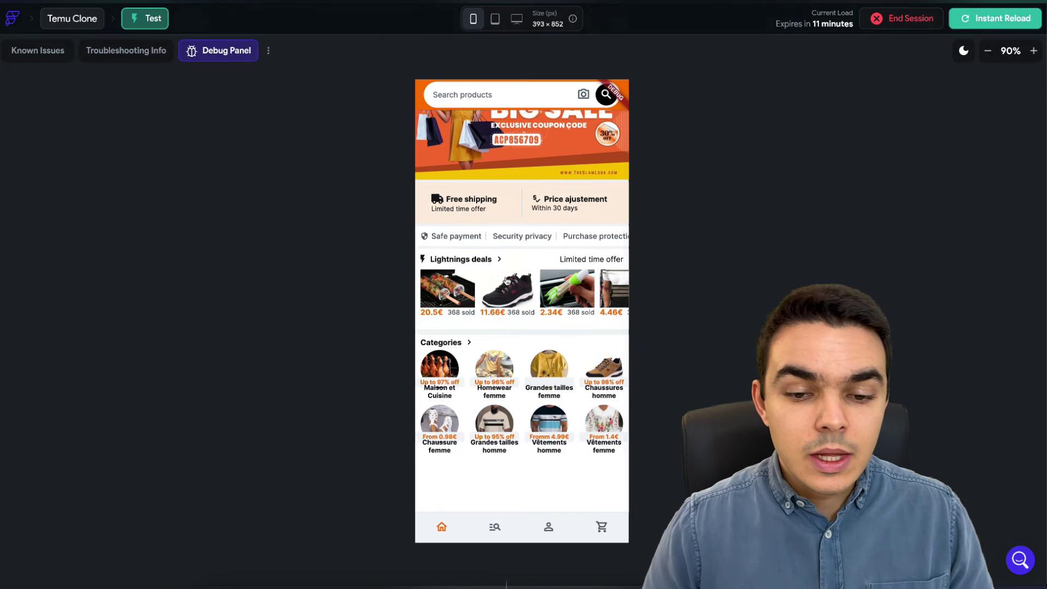
scroll(480, 303, up, 1)
click(451, 328)
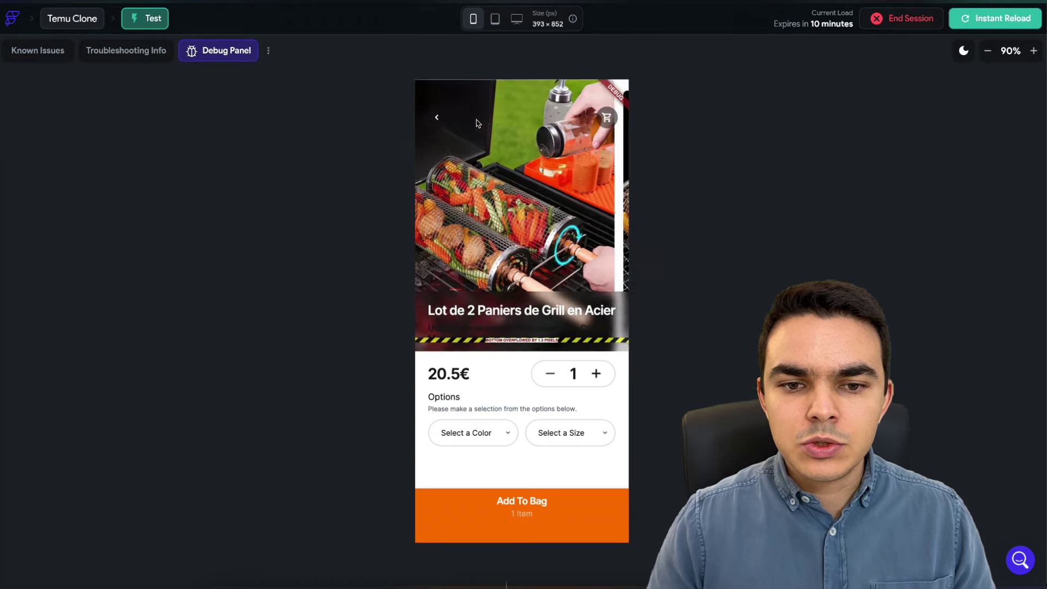
click(437, 118)
click(512, 318)
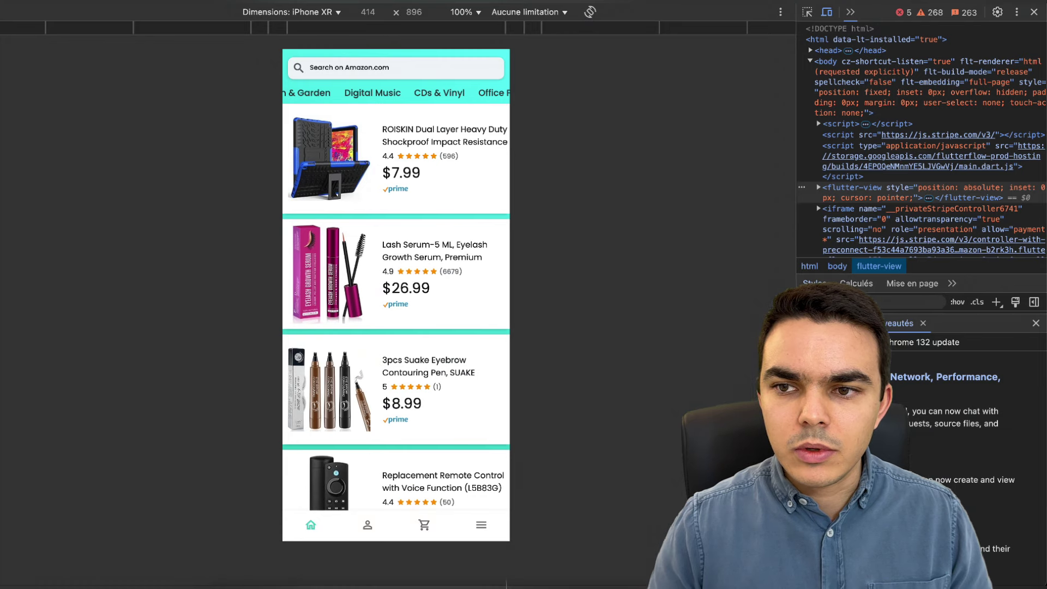
click(342, 173)
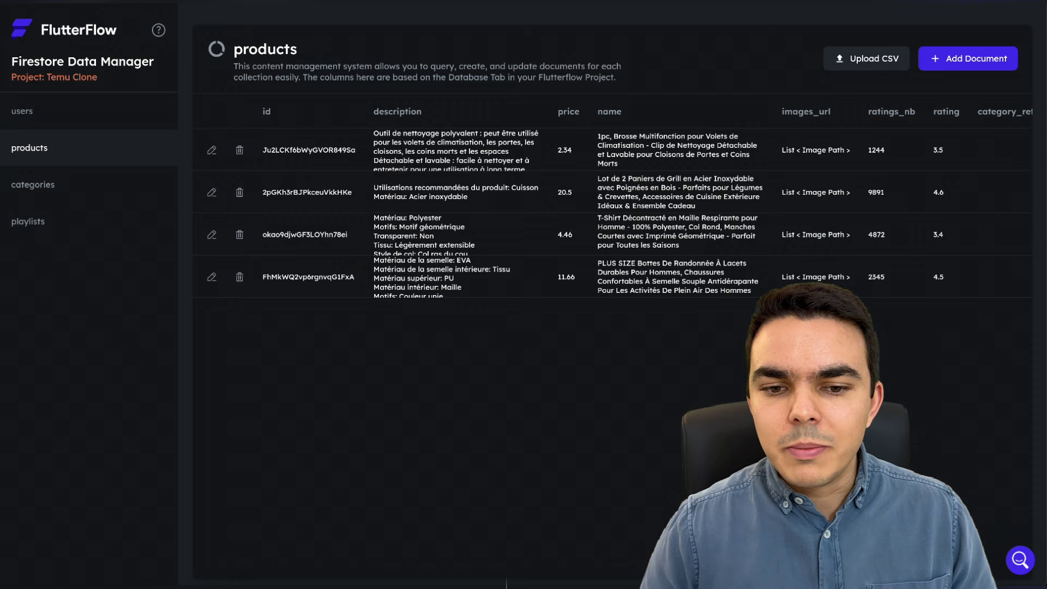
- Inspect the first product document's images_url list, then close it without changes
click(211, 150)
scroll(413, 368, down, 2)
scroll(412, 367, down, 1)
click(418, 294)
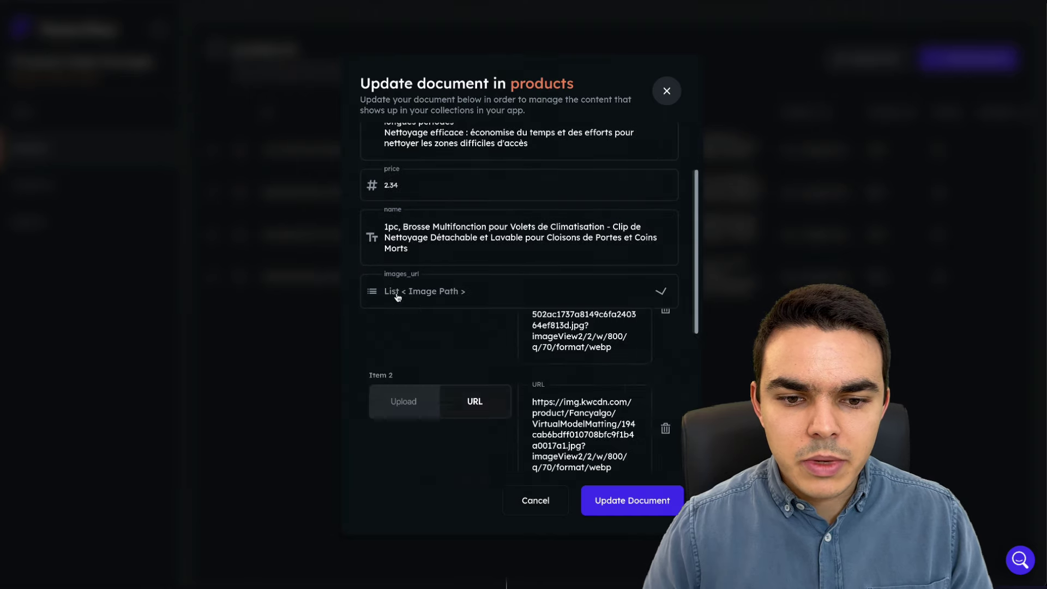
scroll(464, 350, down, 3)
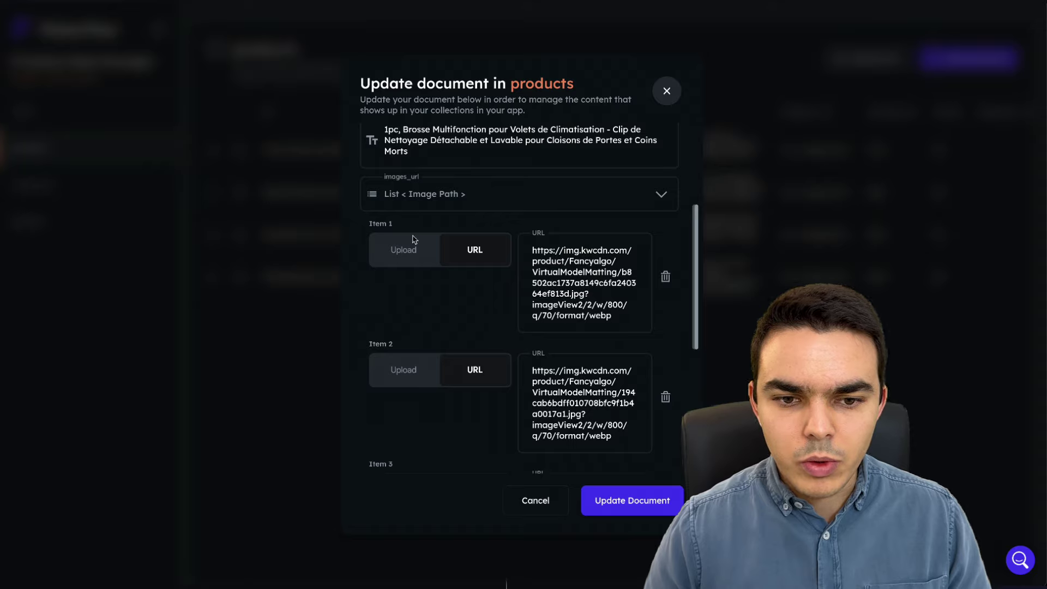
scroll(521, 351, down, 4)
click(666, 91)
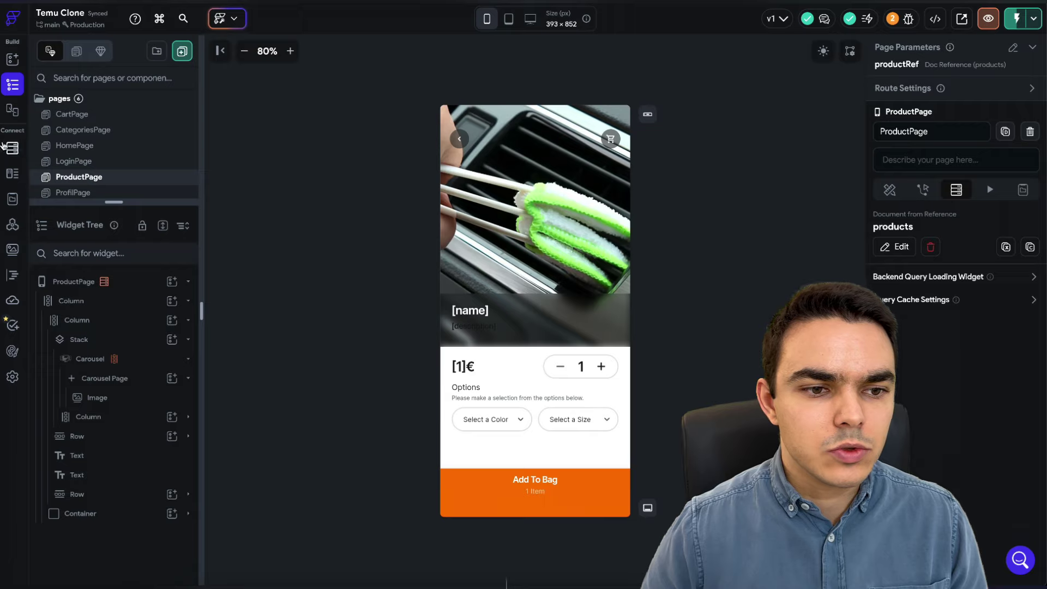
- View the products collection schema in Firestore, then select ProductPage in the page builder
click(5, 147)
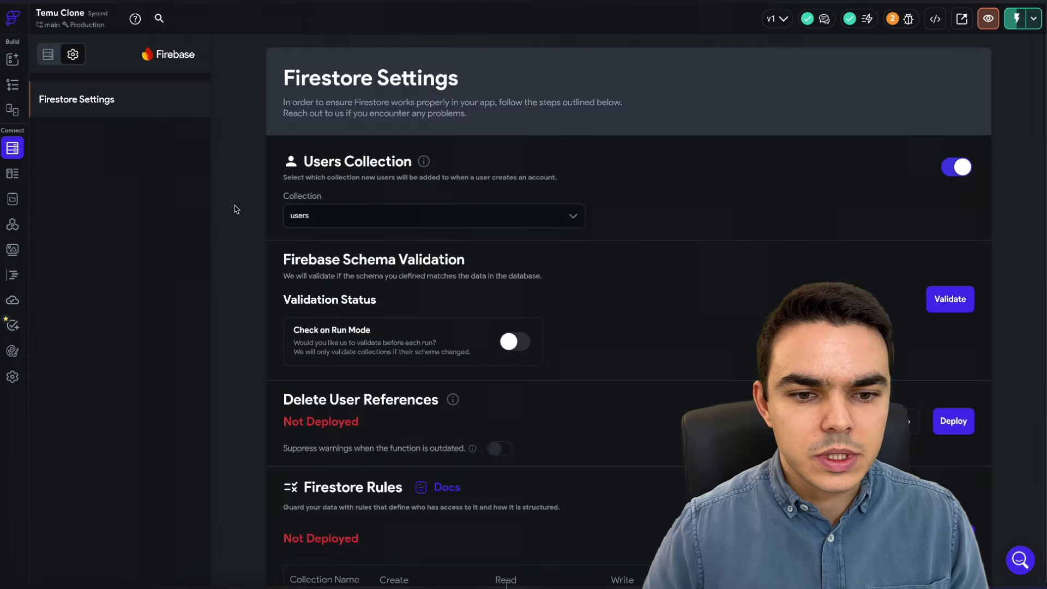
click(48, 54)
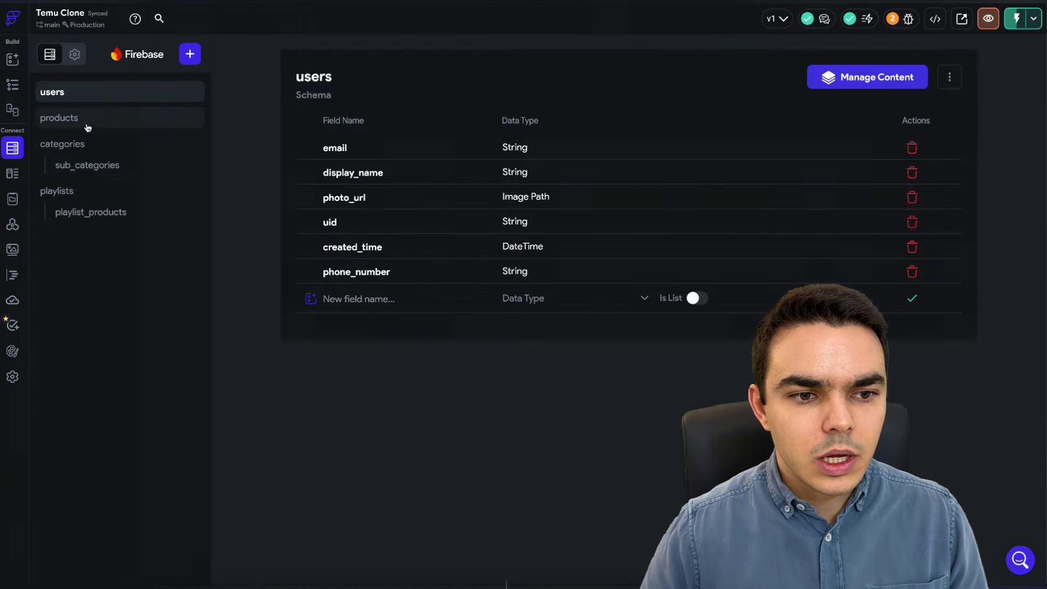
click(95, 123)
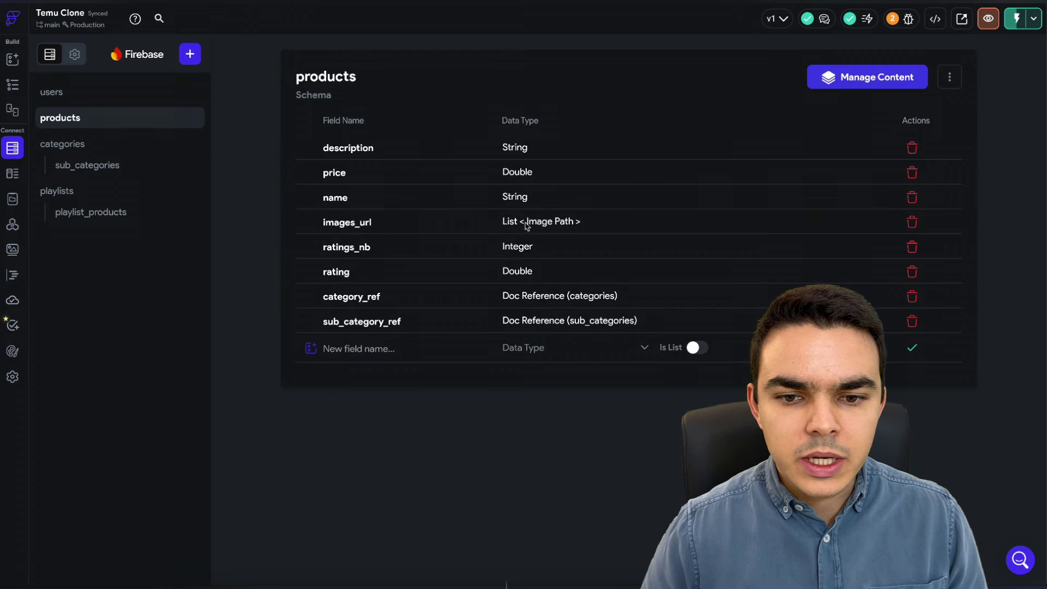
click(12, 84)
click(80, 290)
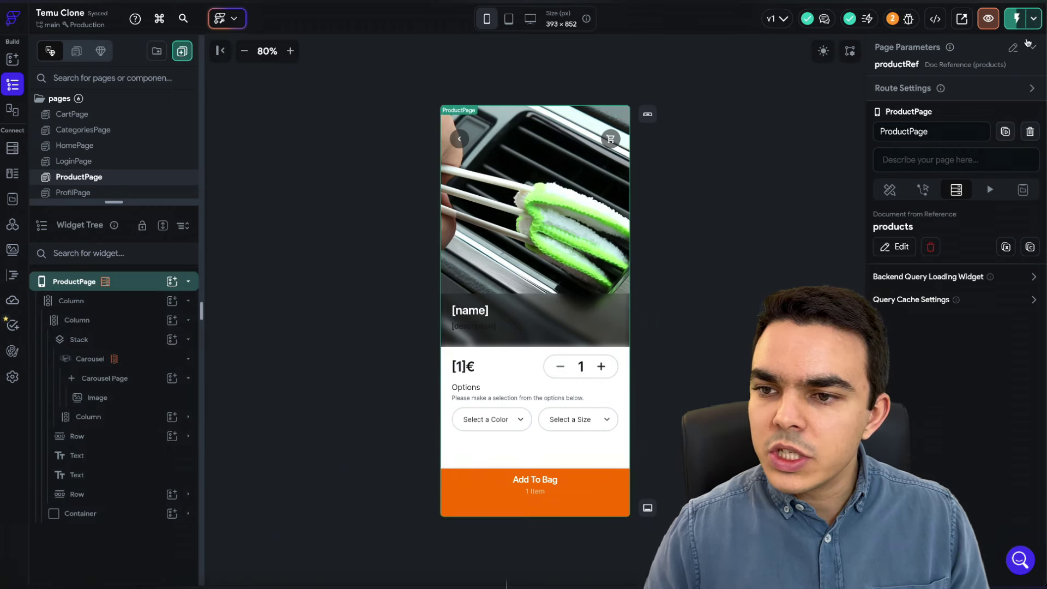
- Inspect the page's product document query and the name text's binding to the product name
click(1034, 48)
click(971, 49)
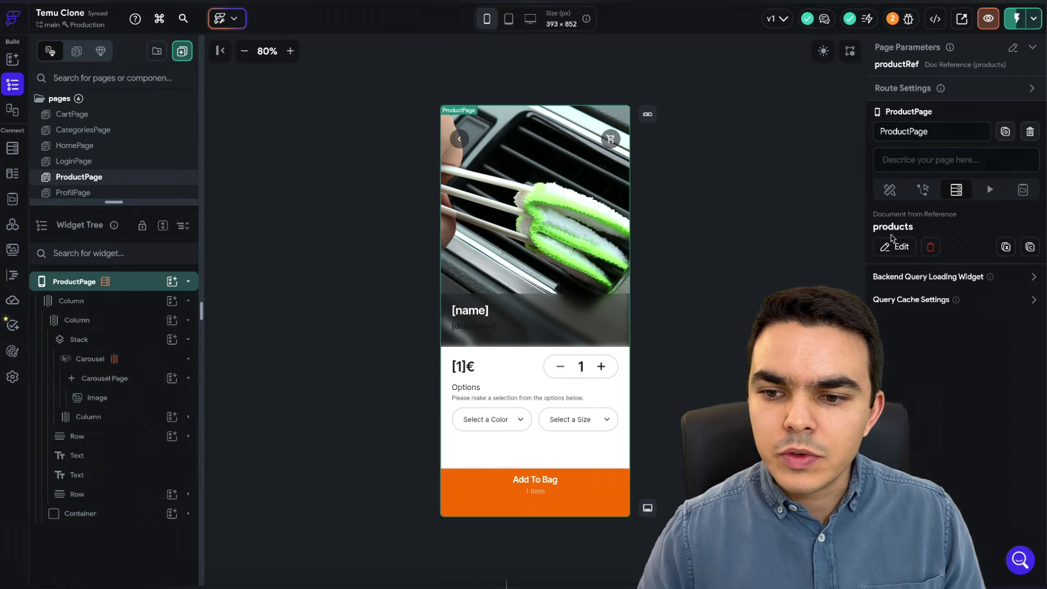
click(894, 249)
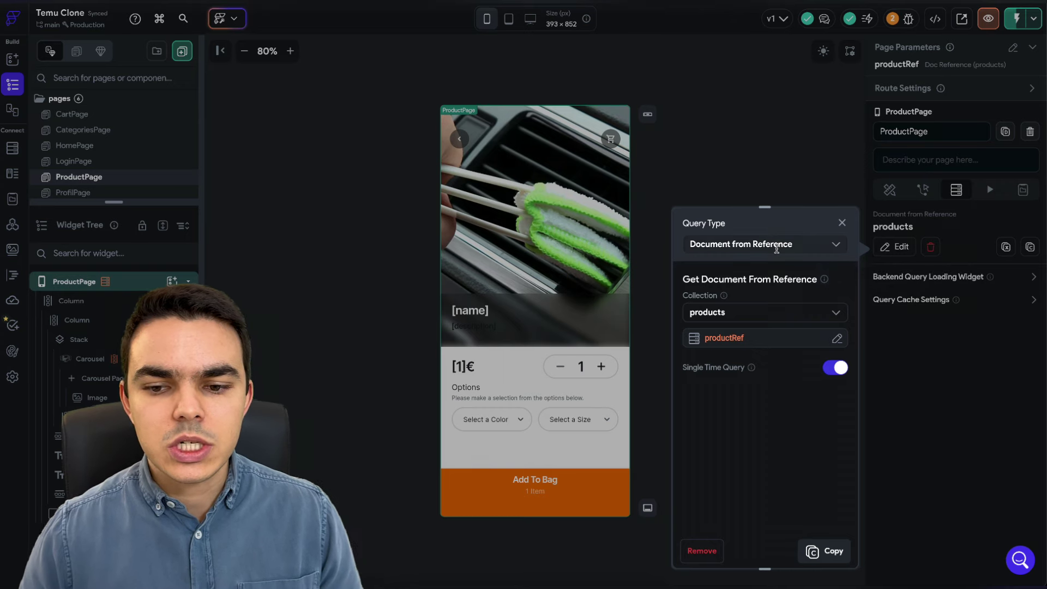
click(842, 223)
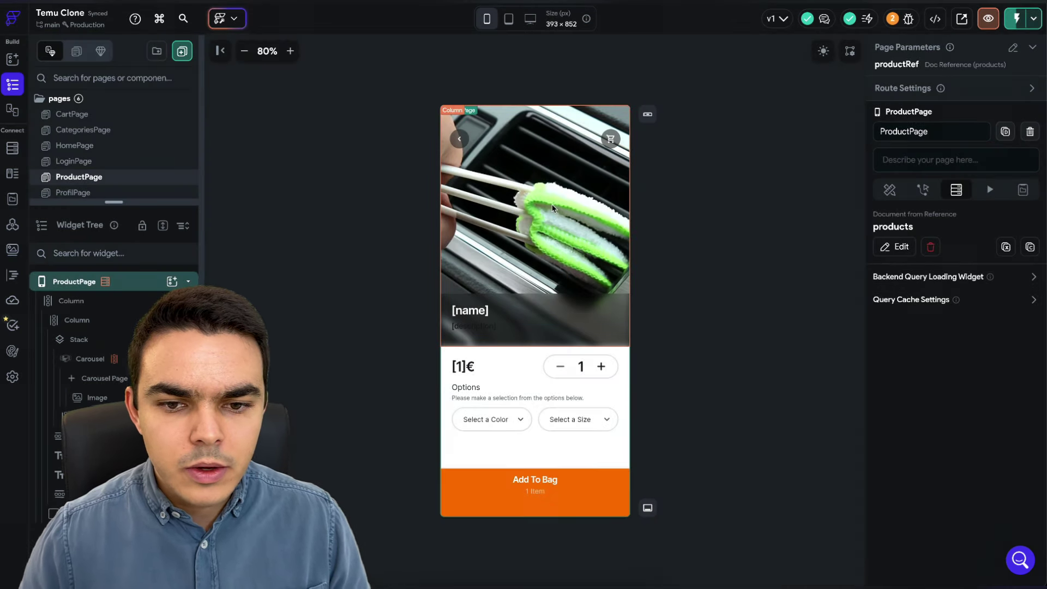
click(471, 310)
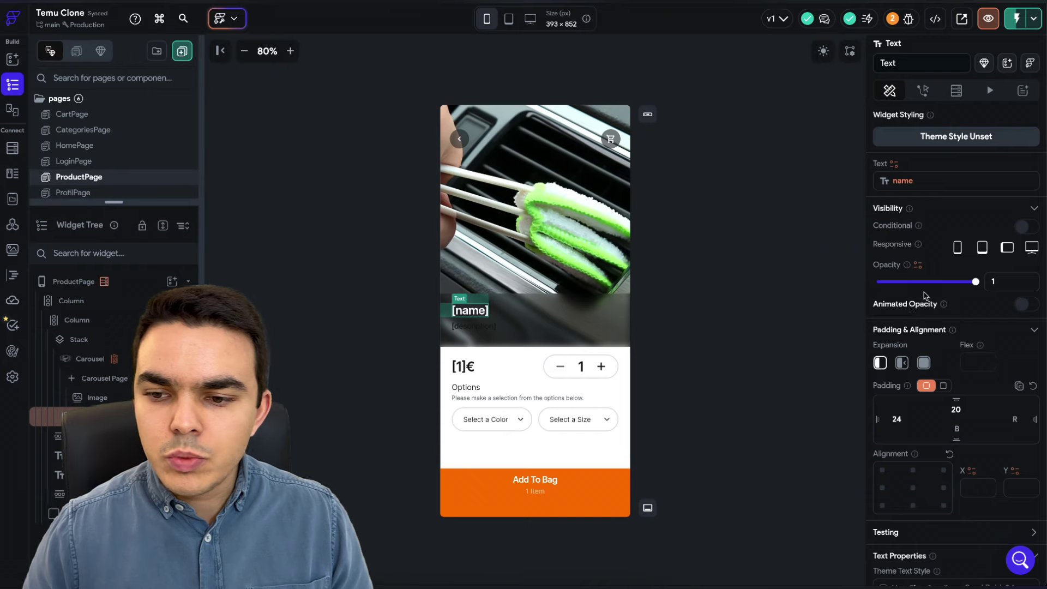
click(900, 181)
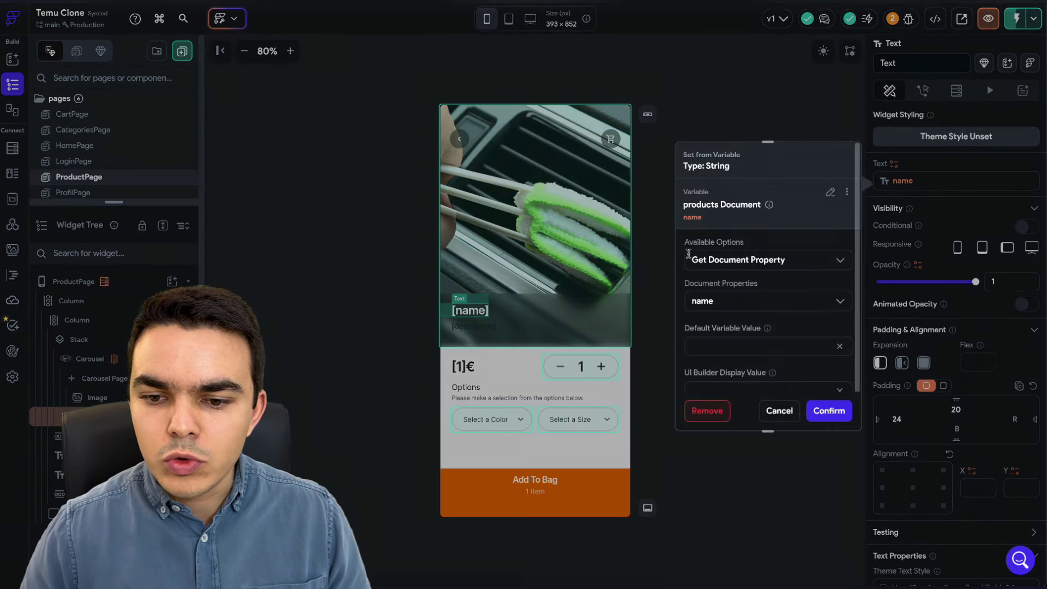
key(Escape)
- Set the description text's font size to 14
click(485, 326)
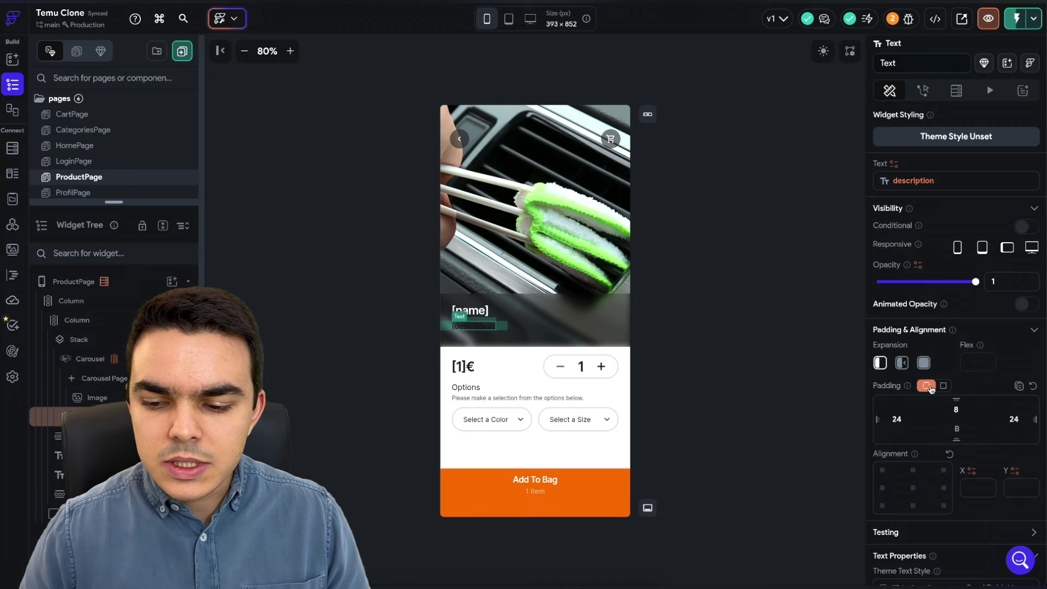
scroll(931, 389, down, 3)
scroll(971, 421, down, 2)
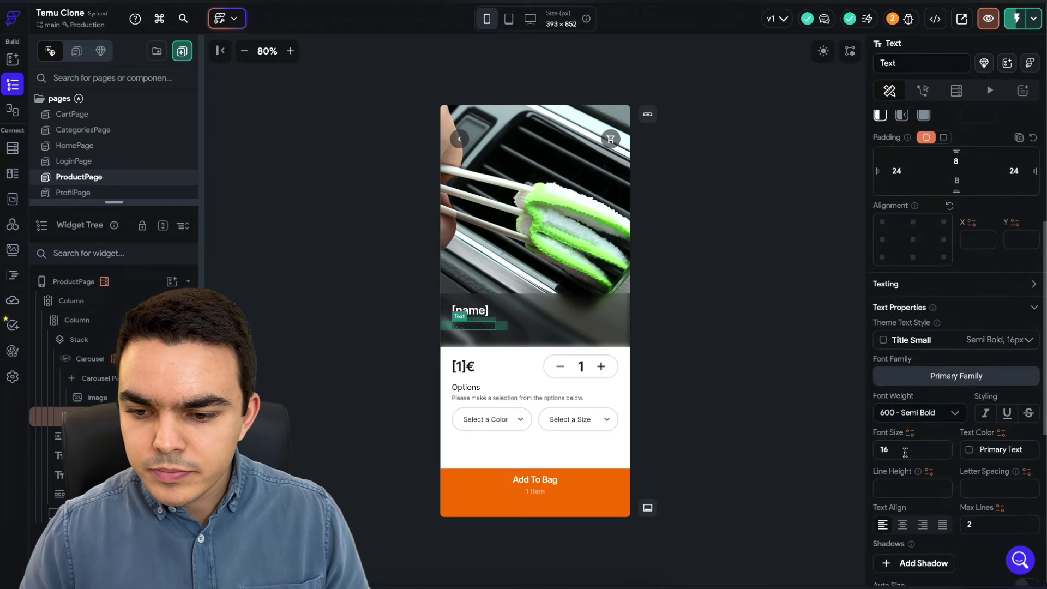
click(905, 453)
text(14)
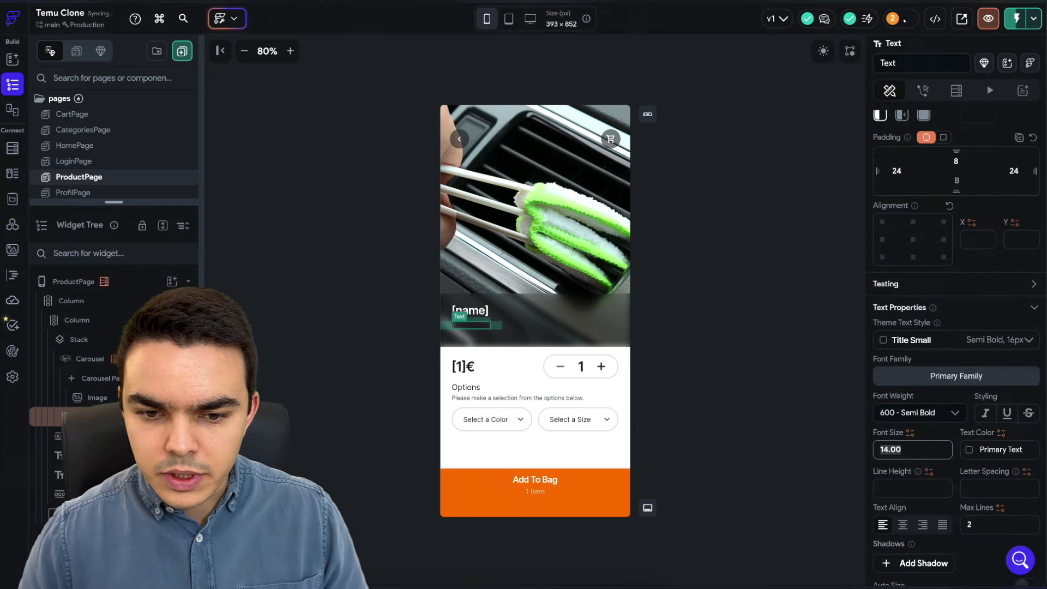
- Keep the price text as the product price followed by €
click(720, 344)
click(471, 325)
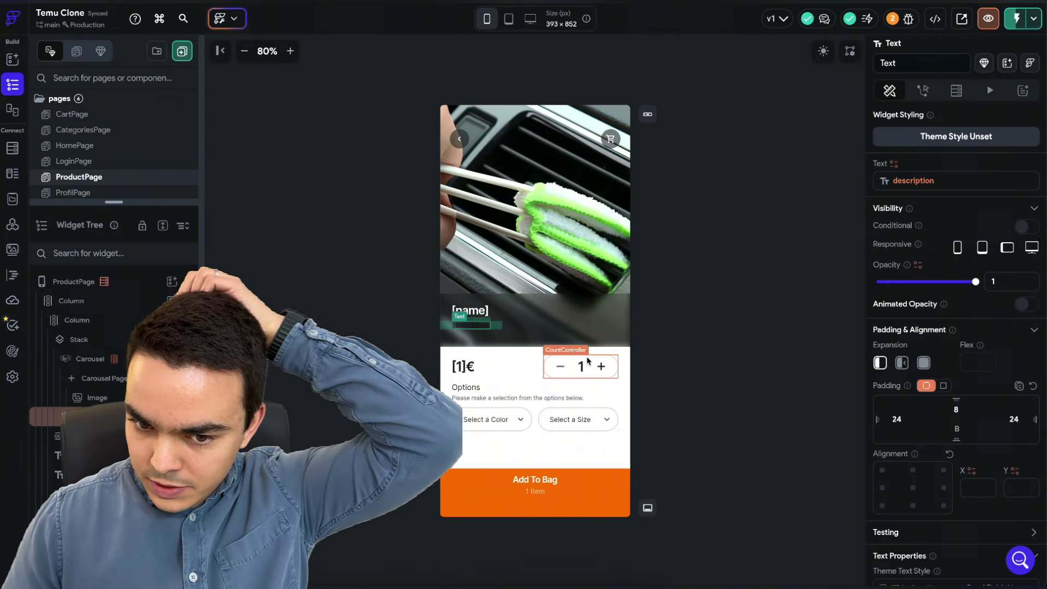
click(463, 366)
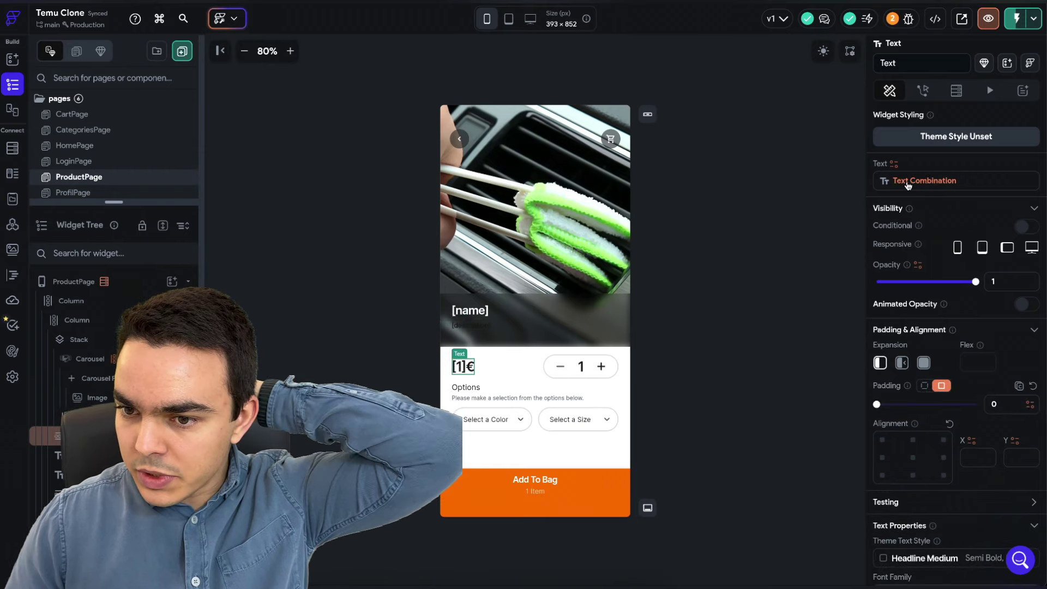
click(908, 183)
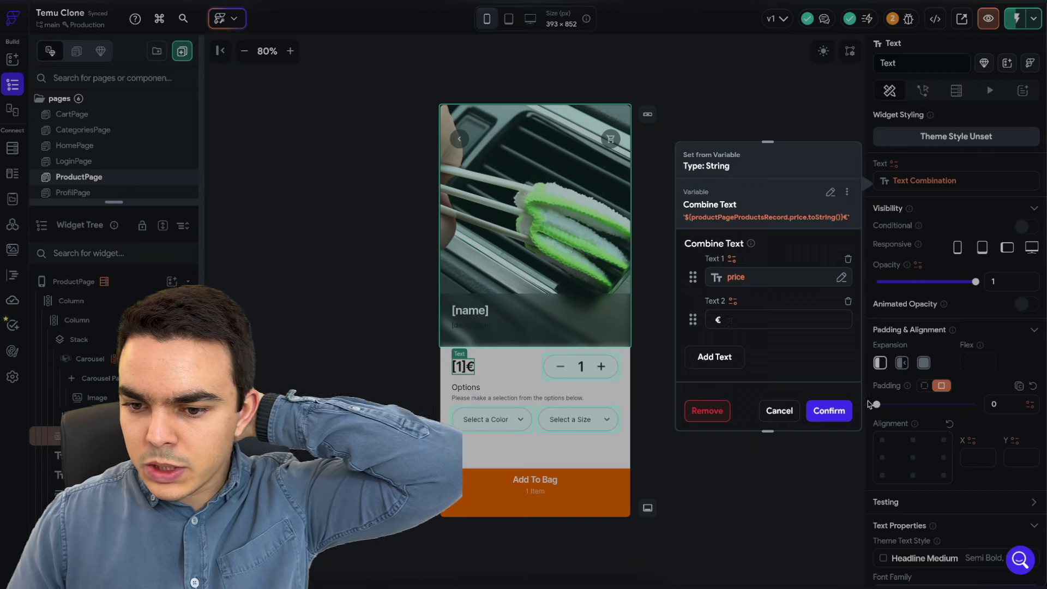
click(834, 410)
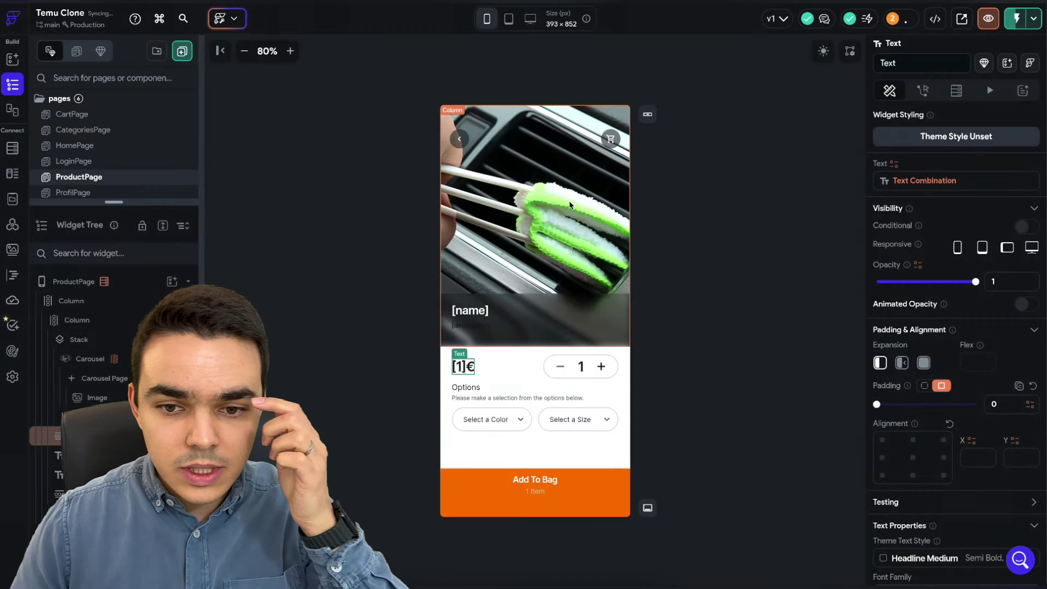
- Generate the carousel's pages from the product's images_url list
click(87, 416)
click(90, 360)
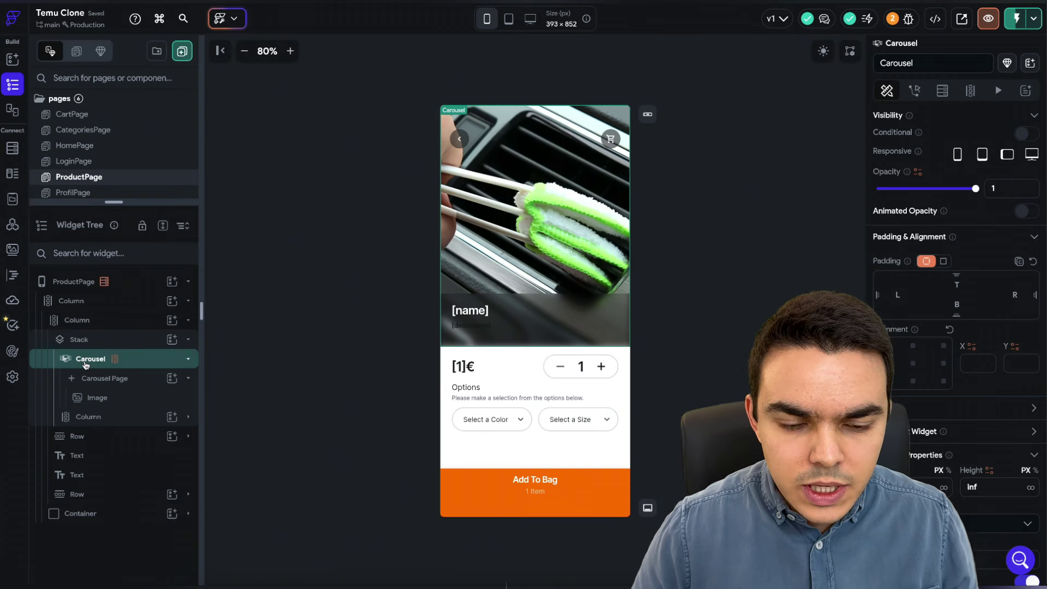
click(971, 91)
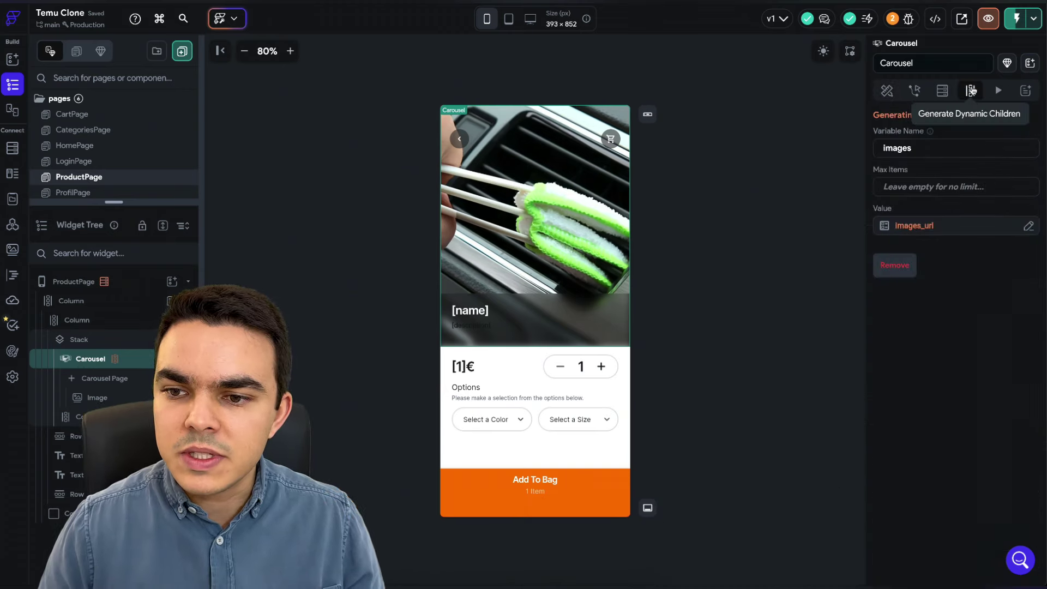
click(903, 226)
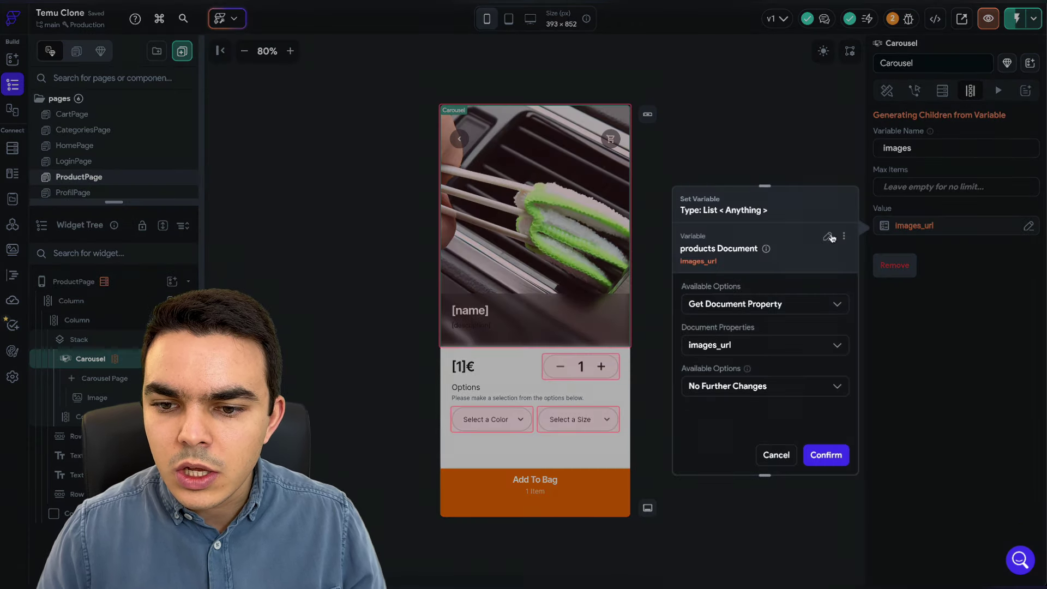
click(830, 237)
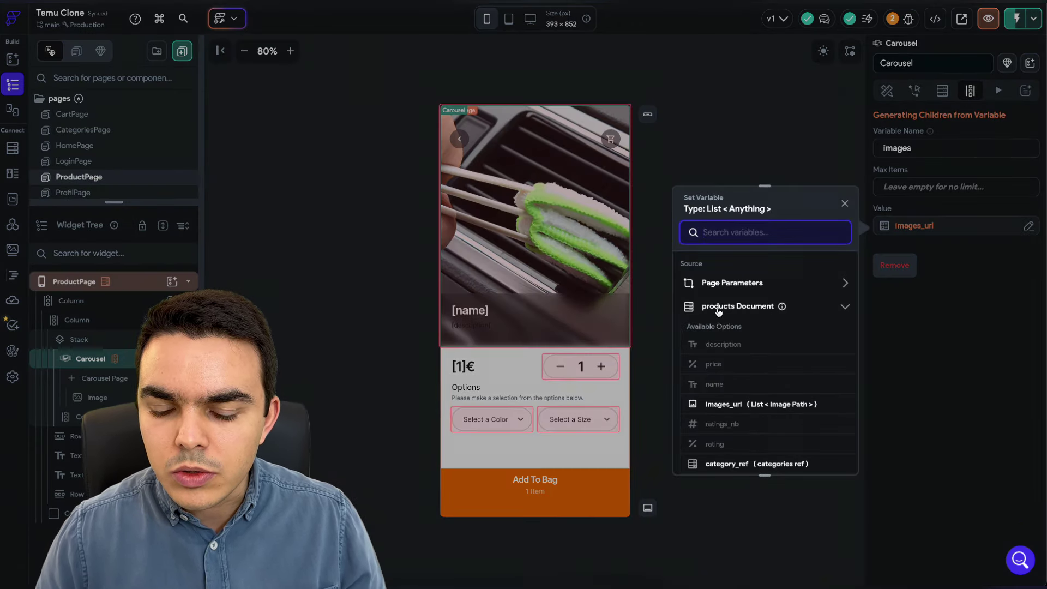
scroll(719, 312, down, 2)
click(737, 329)
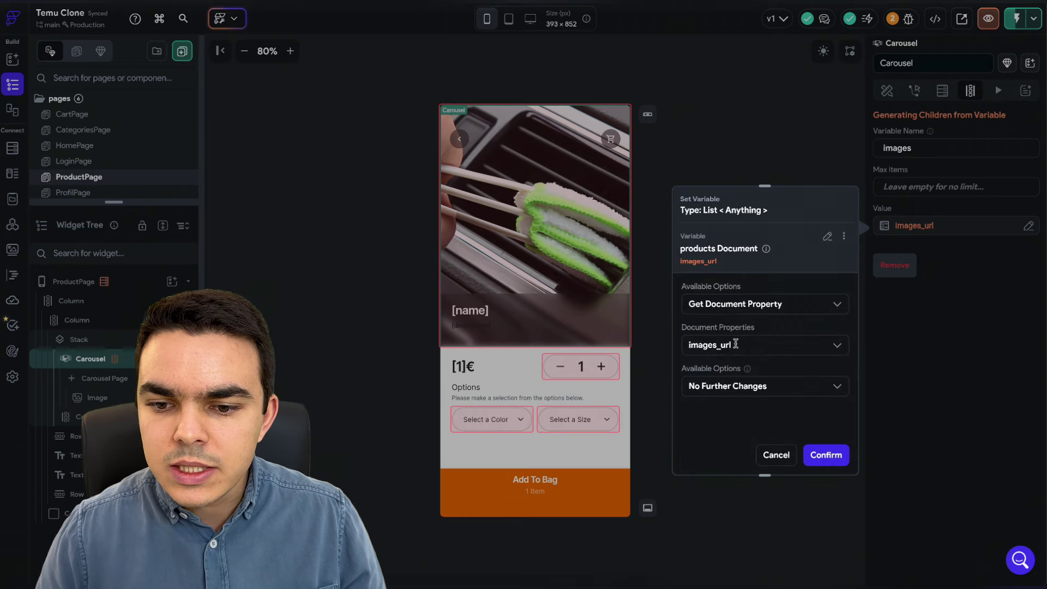
click(826, 454)
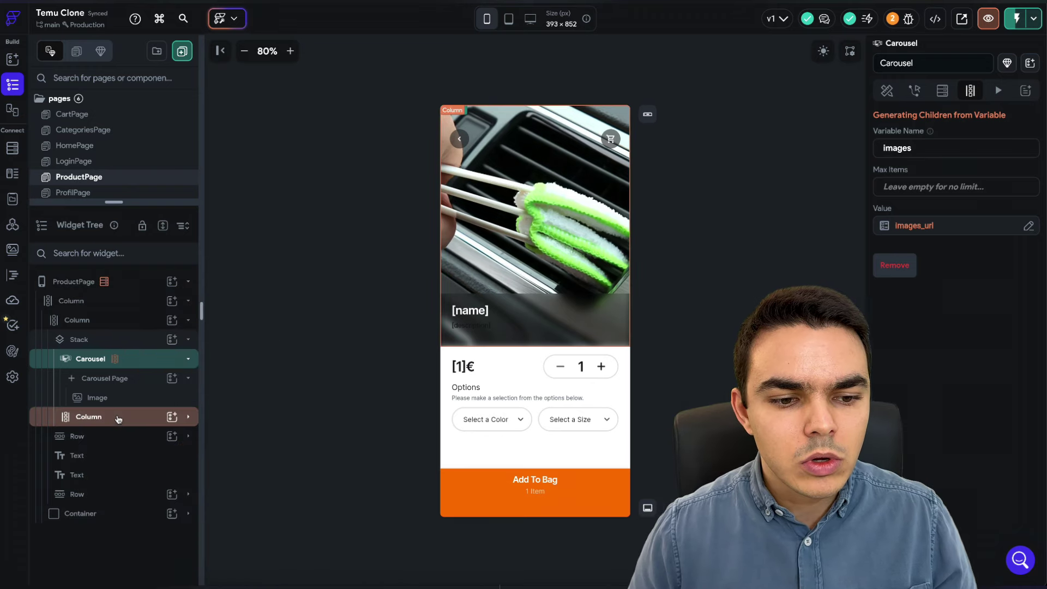
- Bind the carousel Image's path to the images item
click(98, 397)
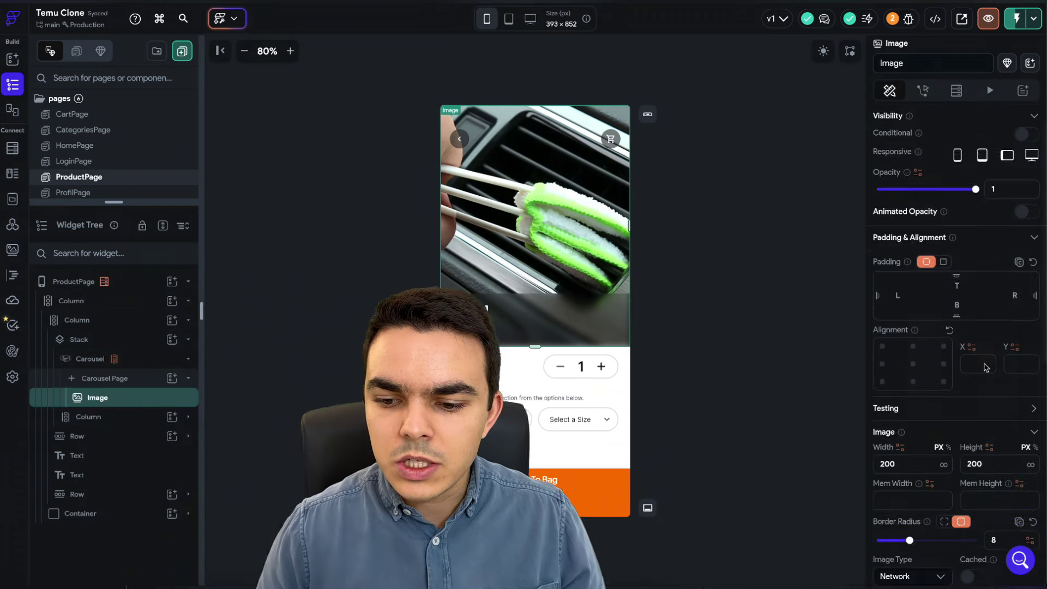
scroll(927, 390, down, 3)
scroll(895, 441, down, 2)
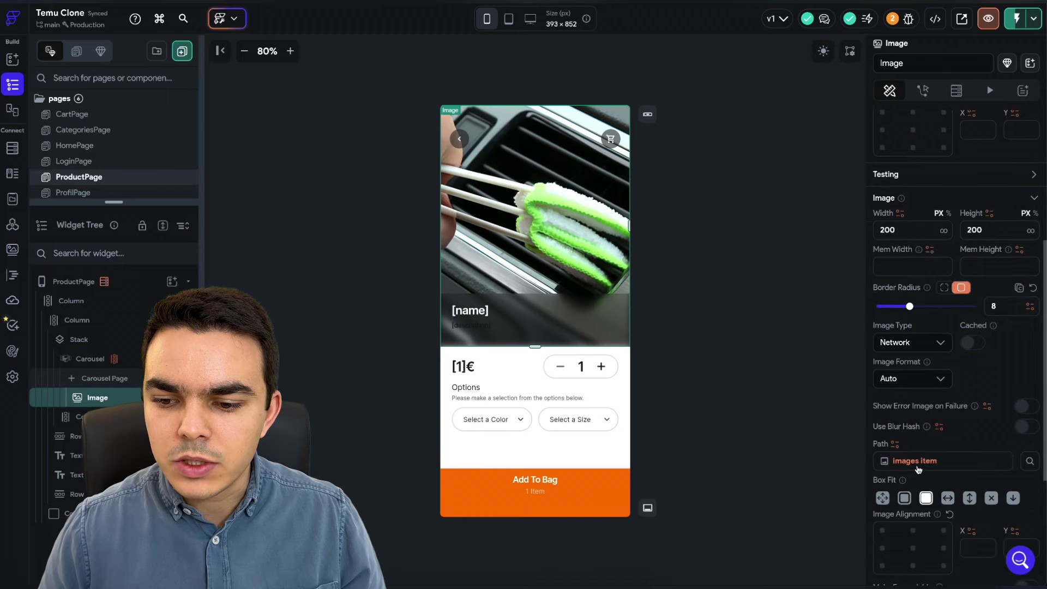
click(917, 466)
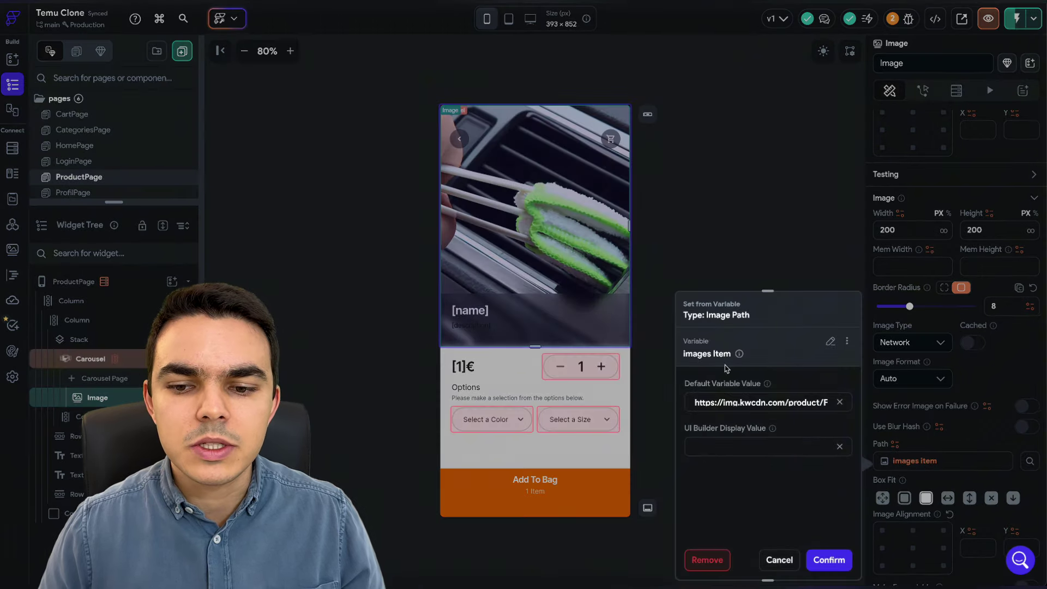
click(829, 560)
click(762, 406)
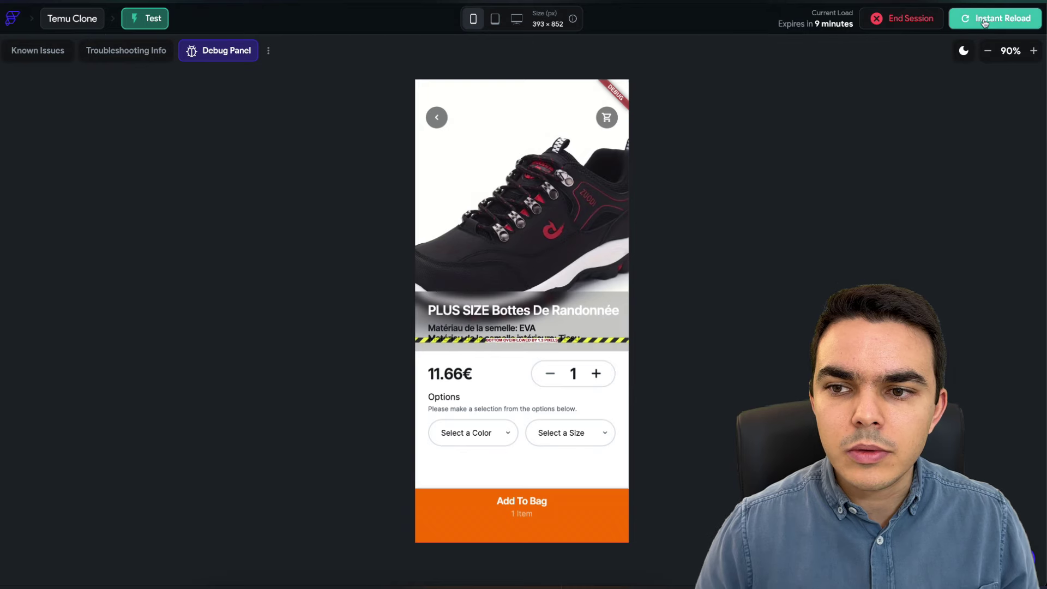
- Lower the product description's top padding to shrink the gap above it
click(985, 20)
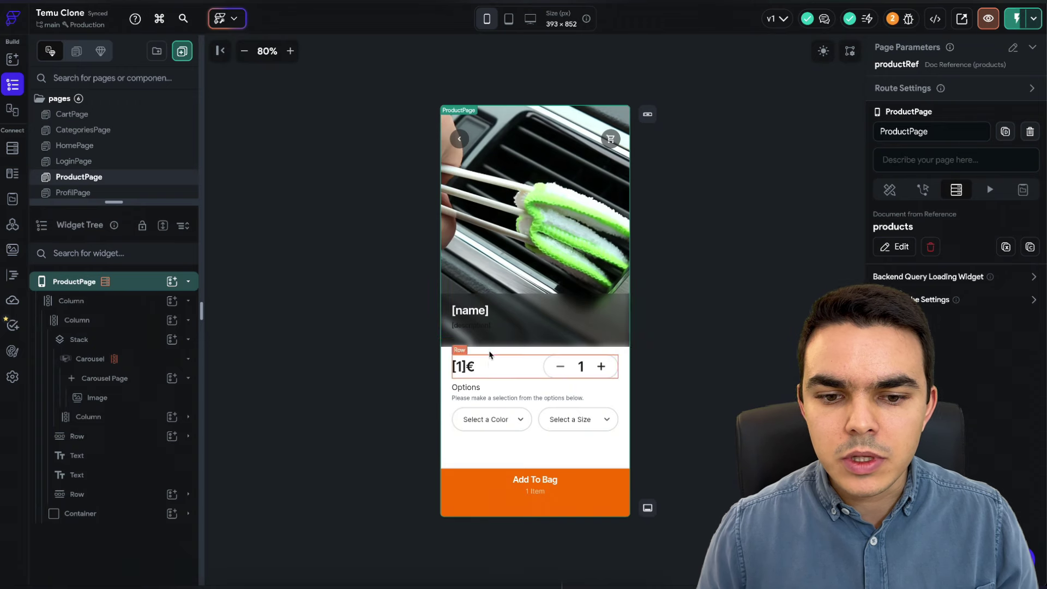
click(476, 325)
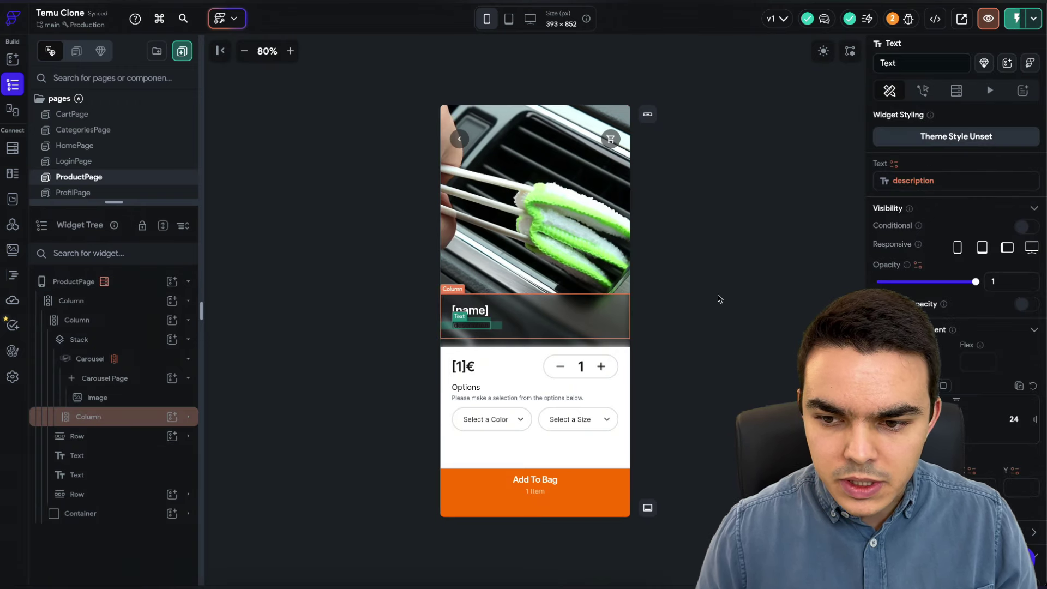
click(960, 413)
key(Down)
key(Down)
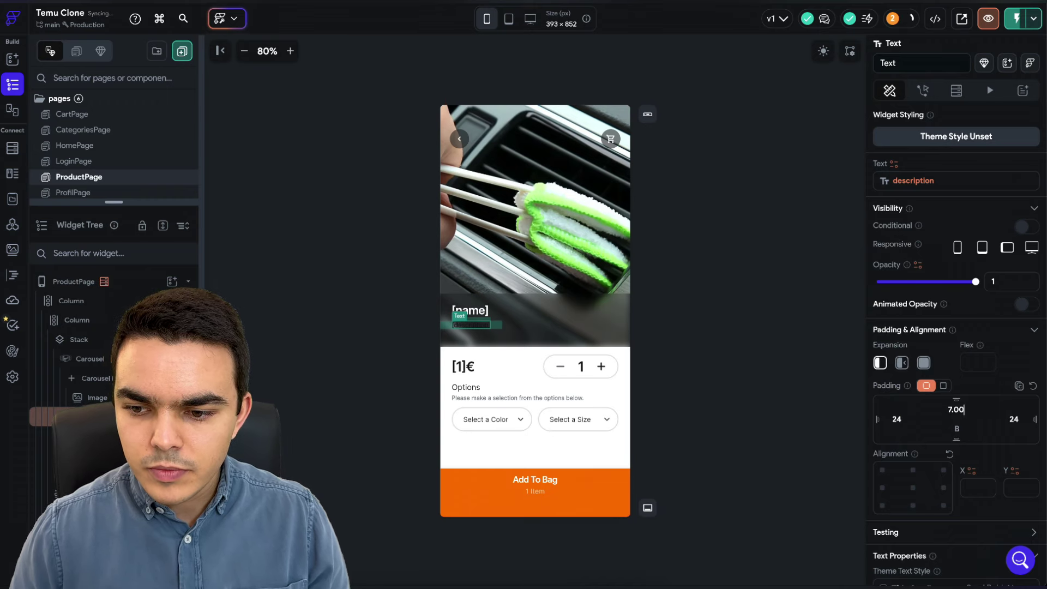
- Launch a test run of the app on its home screen
click(769, 323)
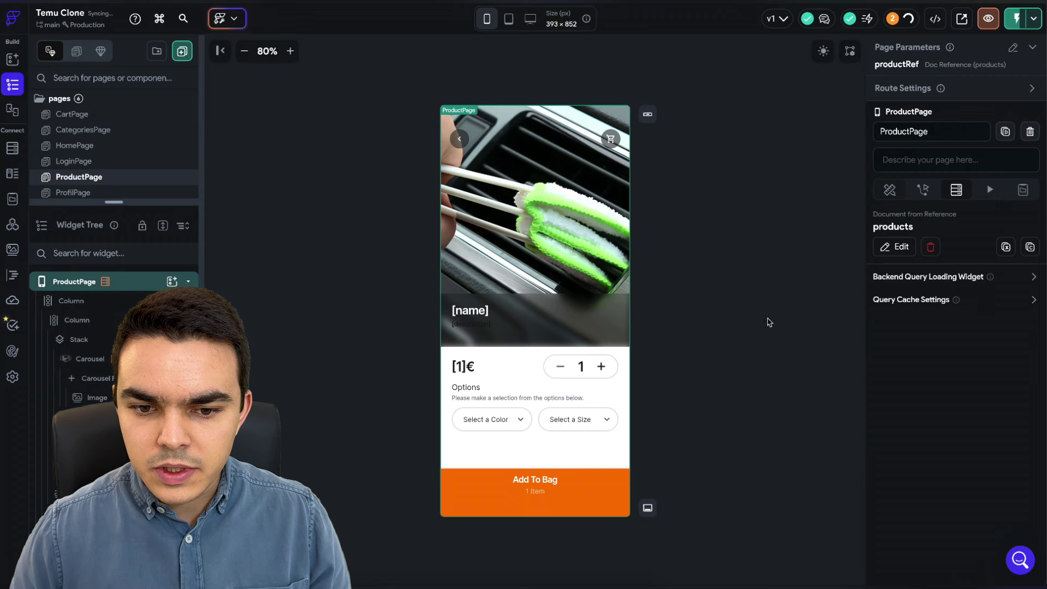
click(491, 331)
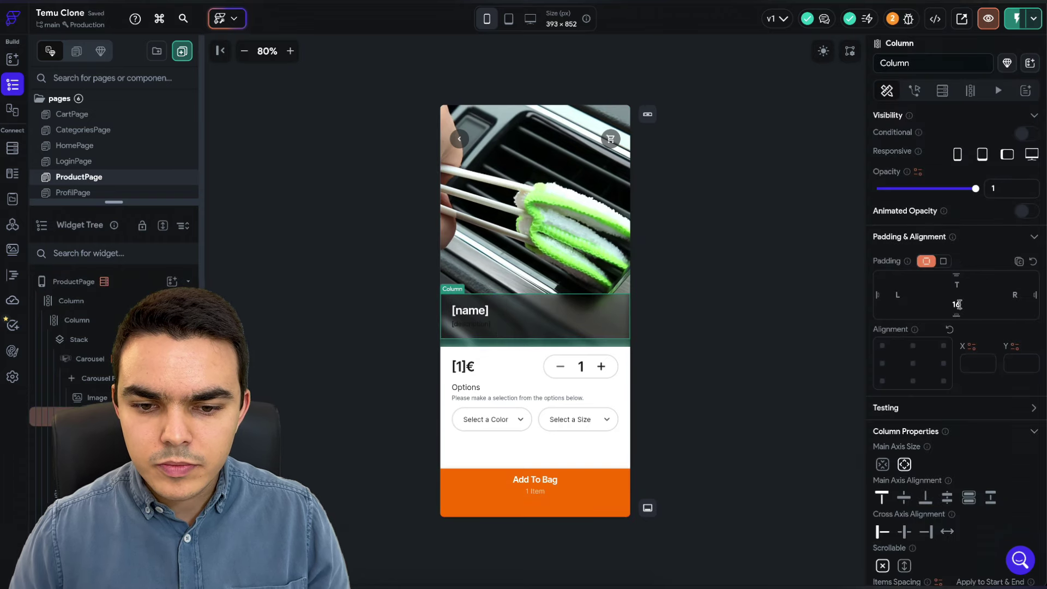
click(769, 250)
click(1016, 18)
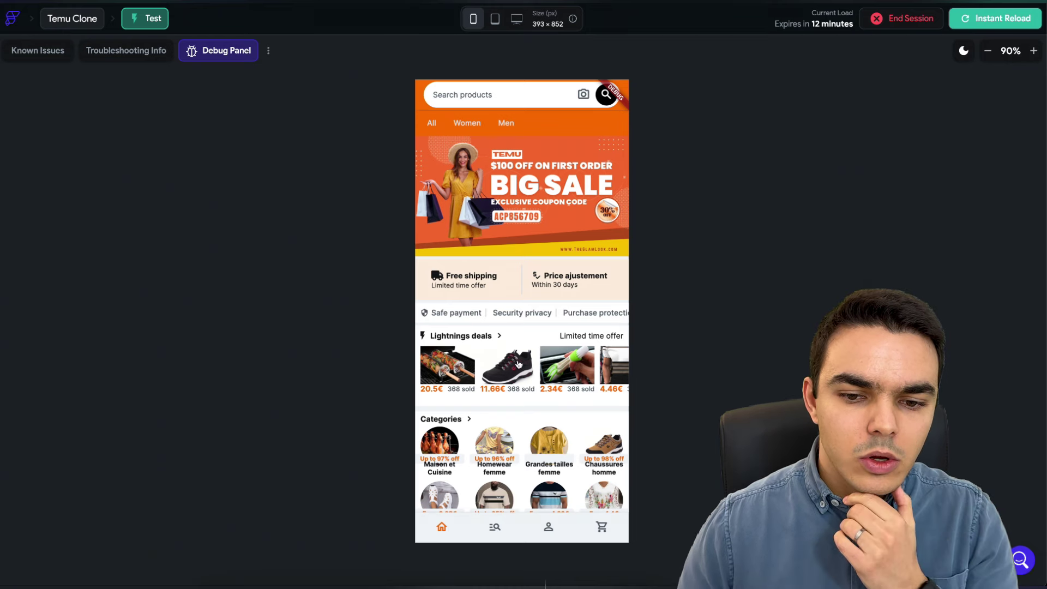
- Verify the 11.66€ hiking boots page shows real product data, then return and open Firestore
click(516, 360)
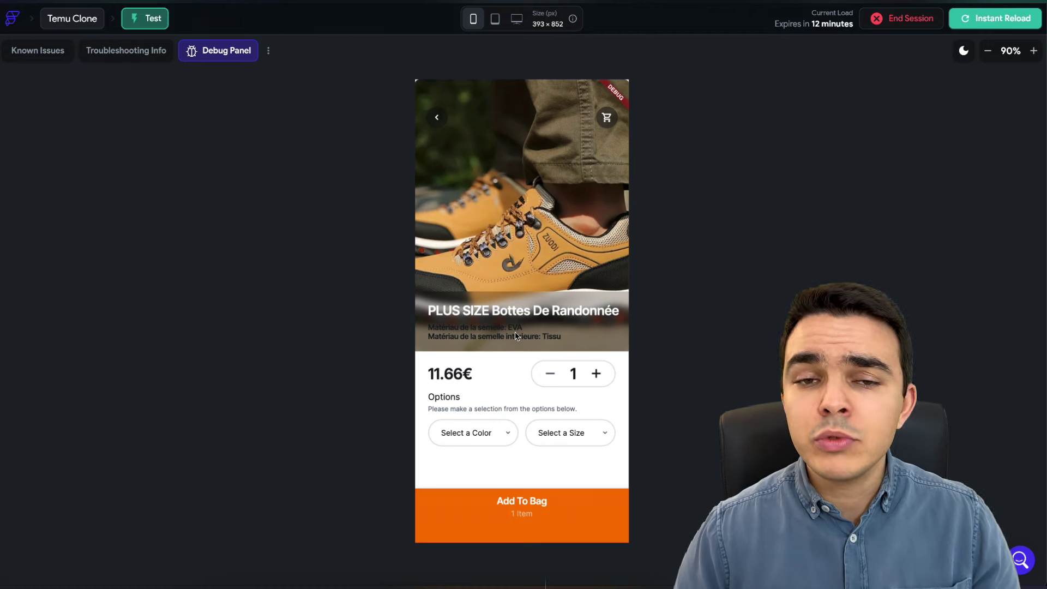
click(438, 119)
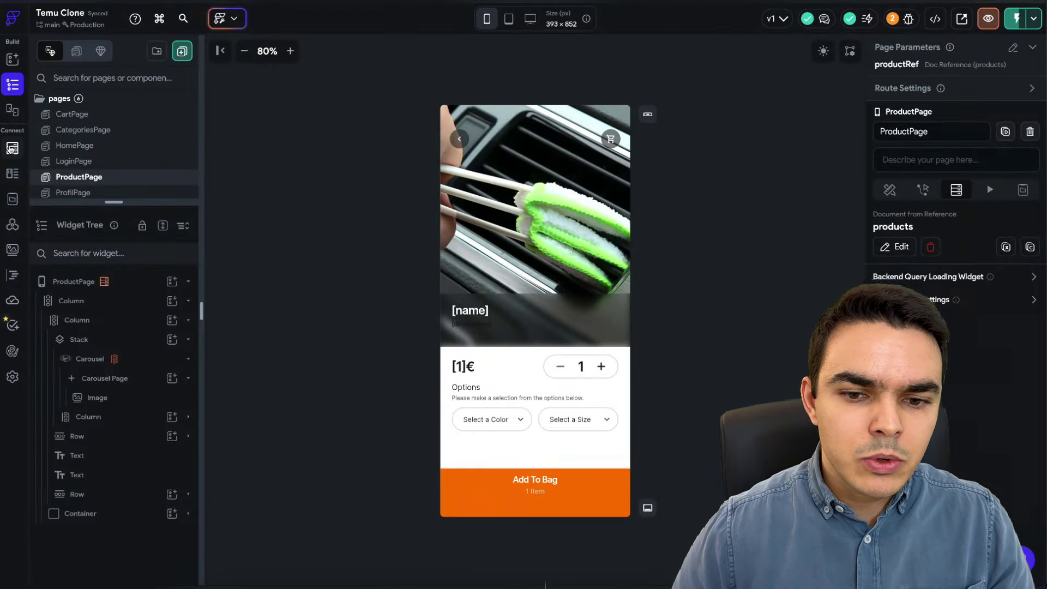
click(12, 148)
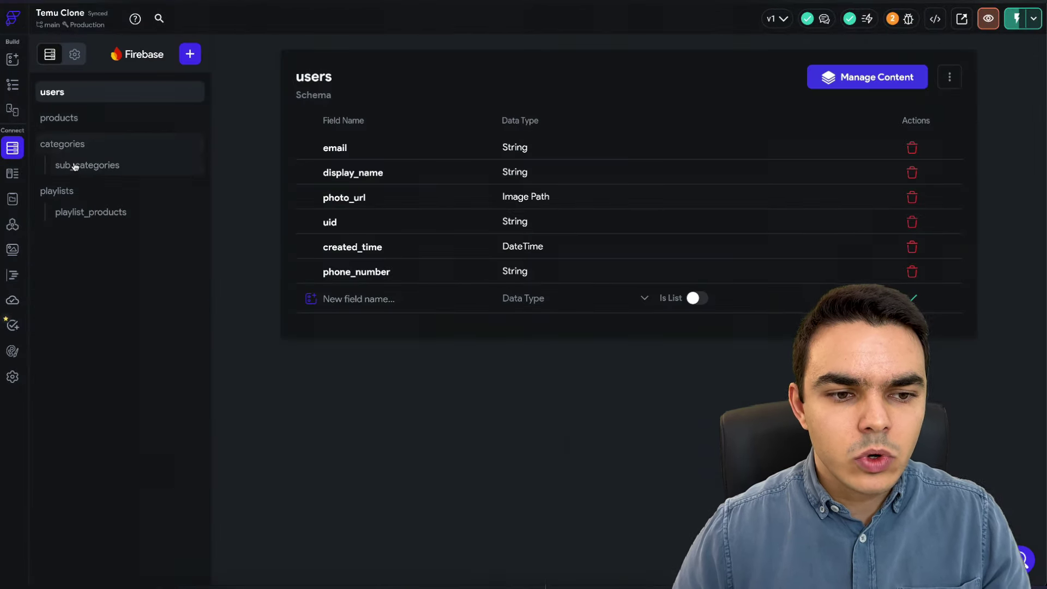
- Review the products, categories, sub_categories, playlists and playlist_products schemas, ending on products
click(78, 118)
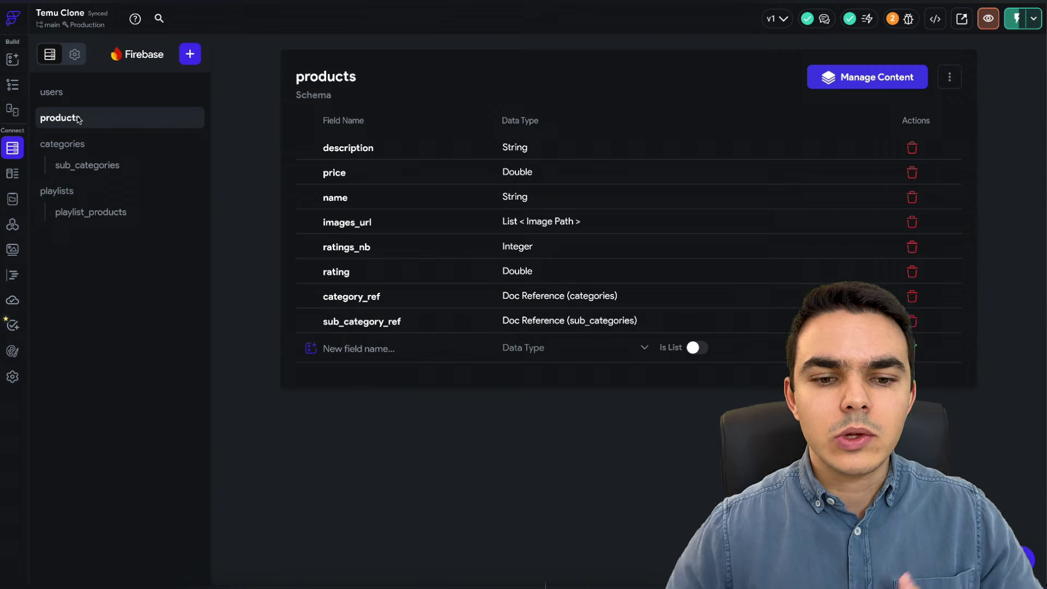
click(78, 148)
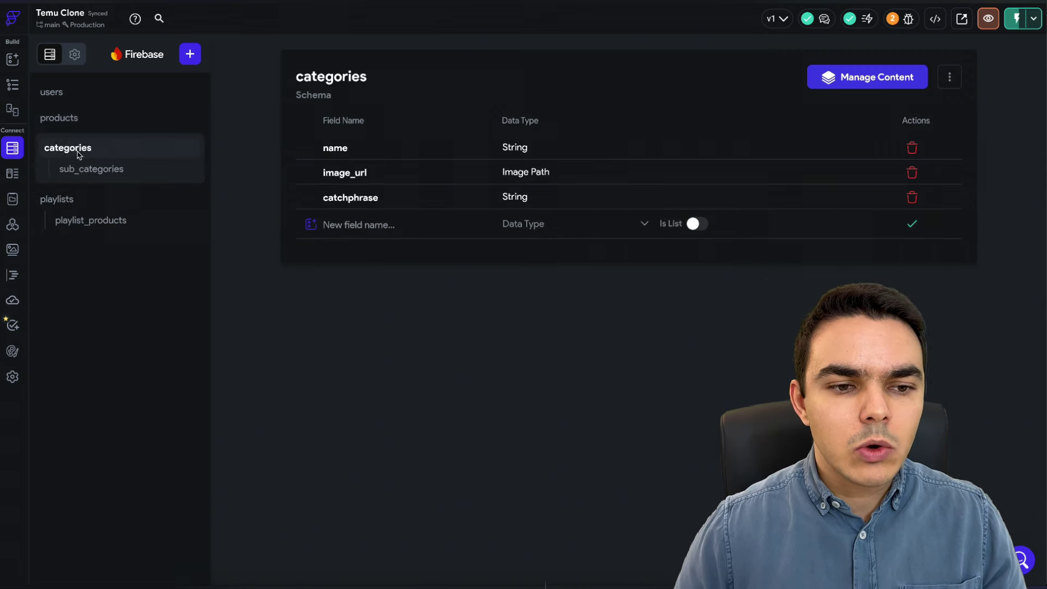
click(100, 177)
click(94, 119)
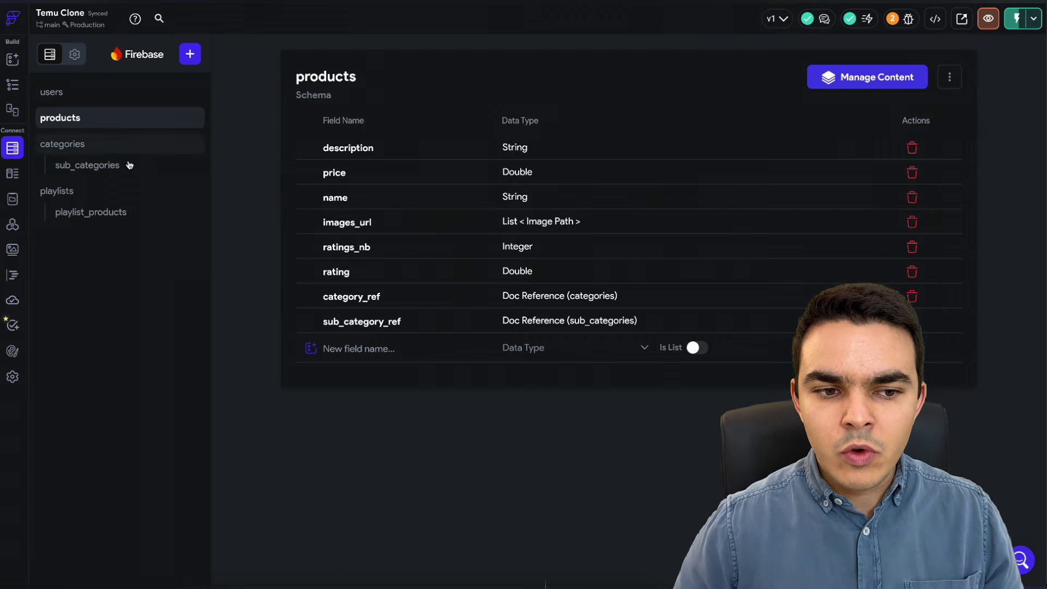
click(65, 195)
click(96, 219)
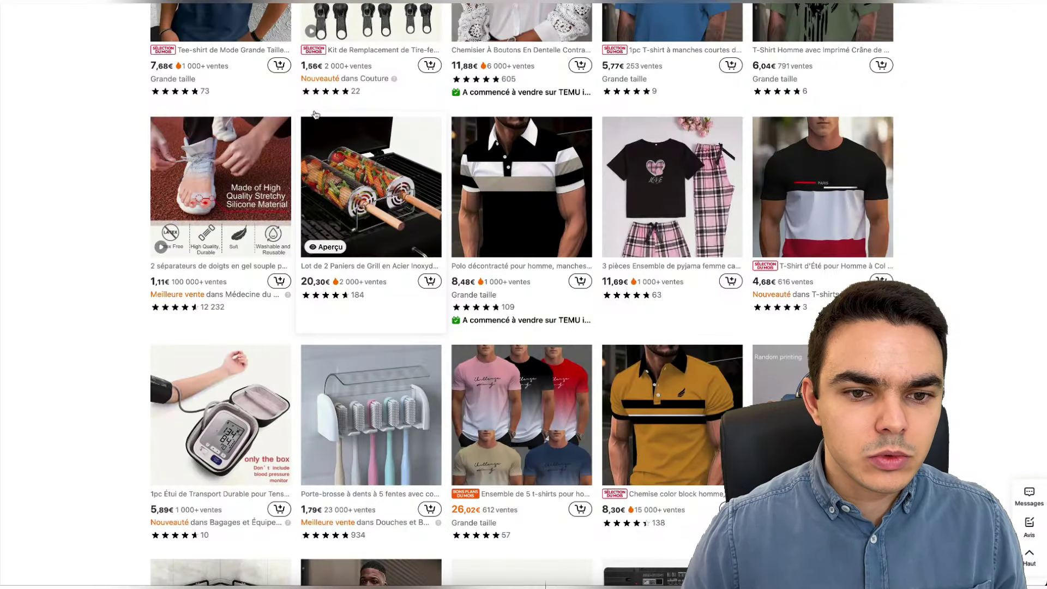
scroll(114, 179, up, 10)
scroll(113, 179, up, 3)
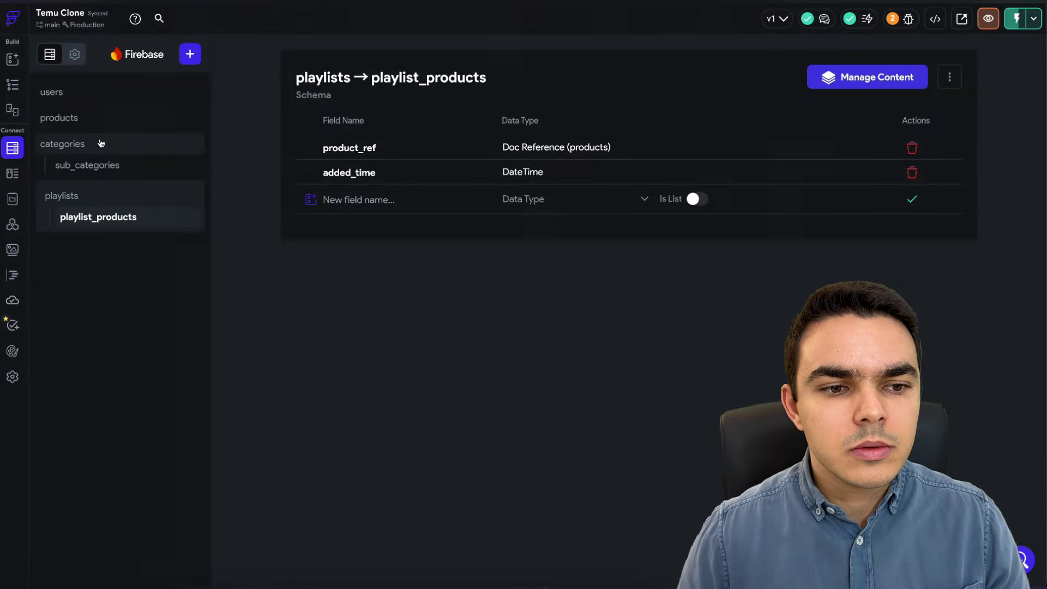
click(96, 120)
- Draft a new subcollection with products as parent, cancel it, and go to Cloud Functions
click(190, 54)
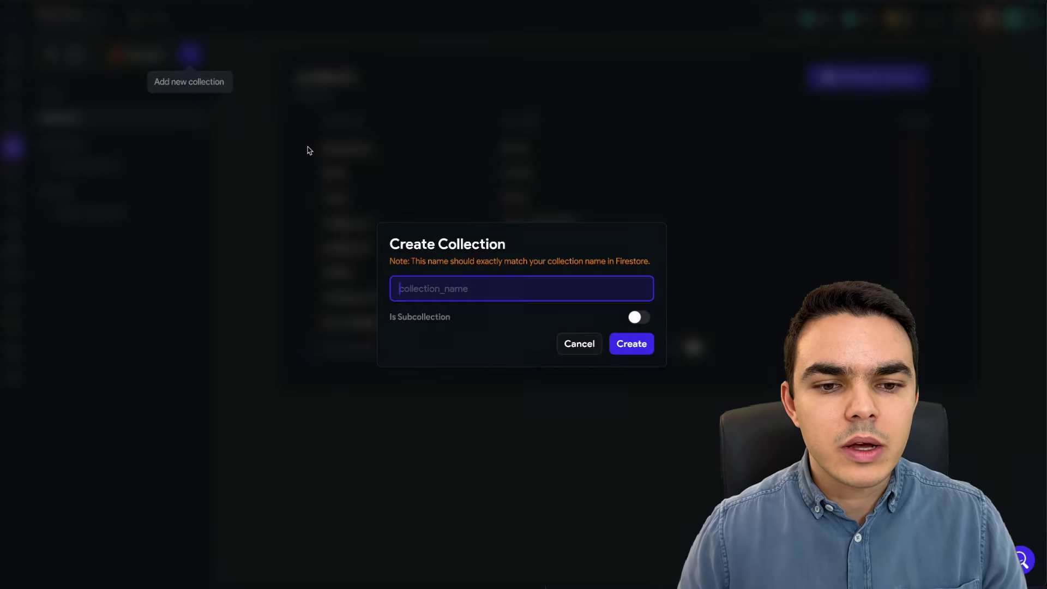
click(643, 322)
click(484, 274)
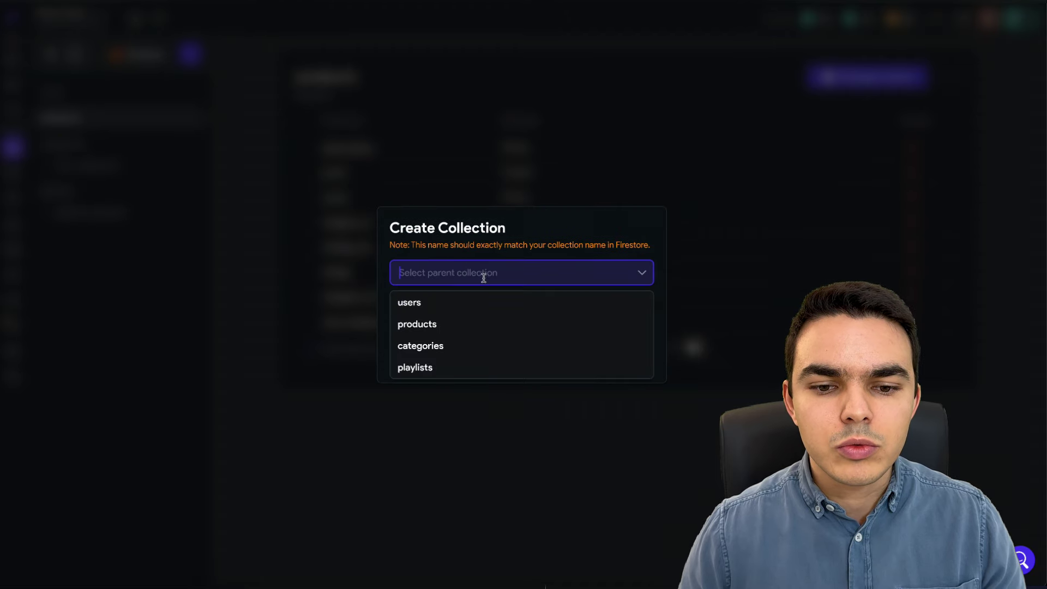
click(441, 322)
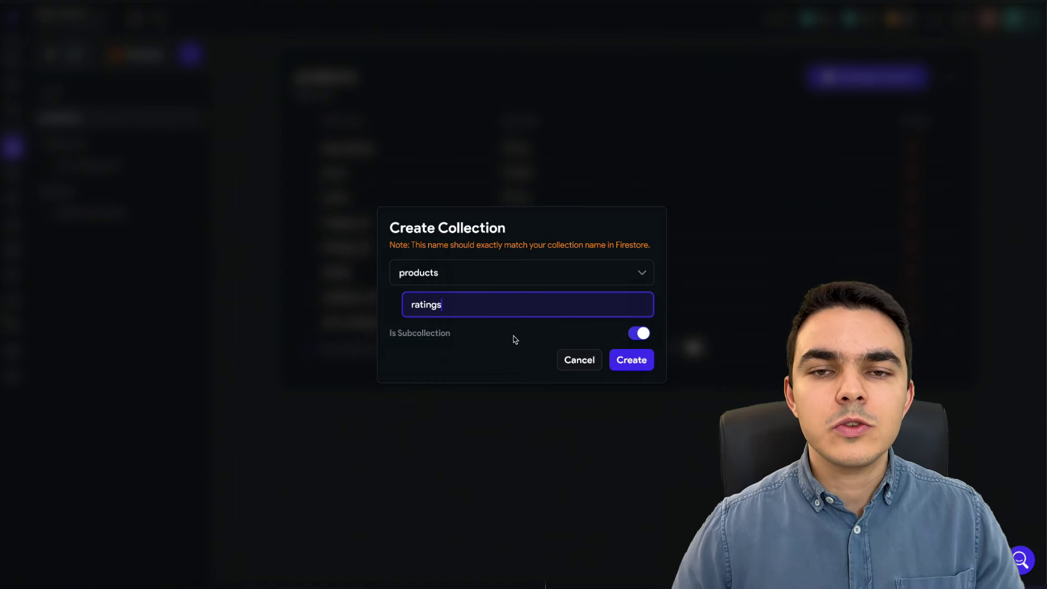
click(580, 360)
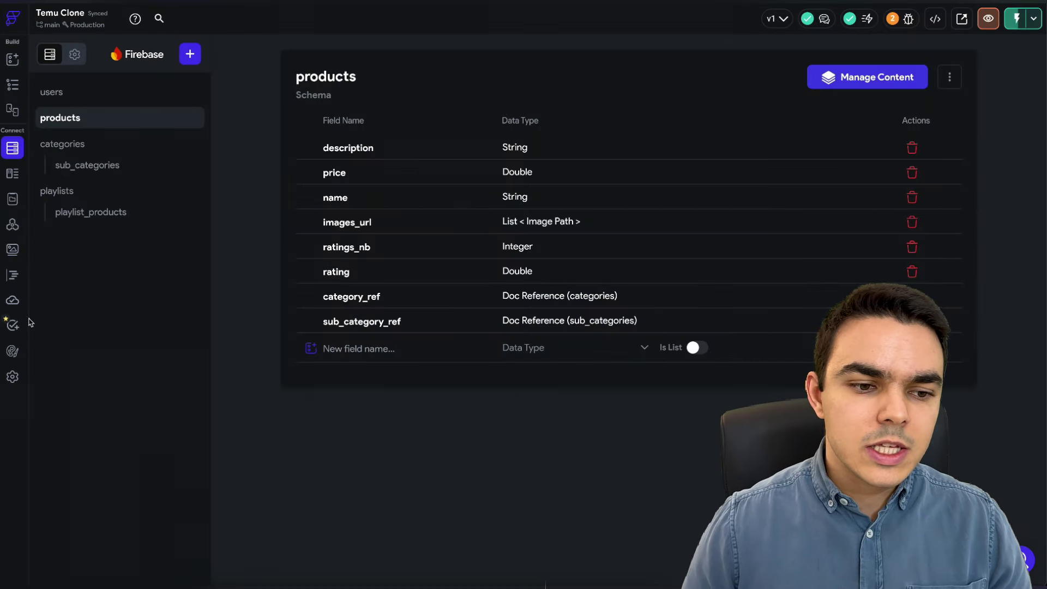
click(9, 301)
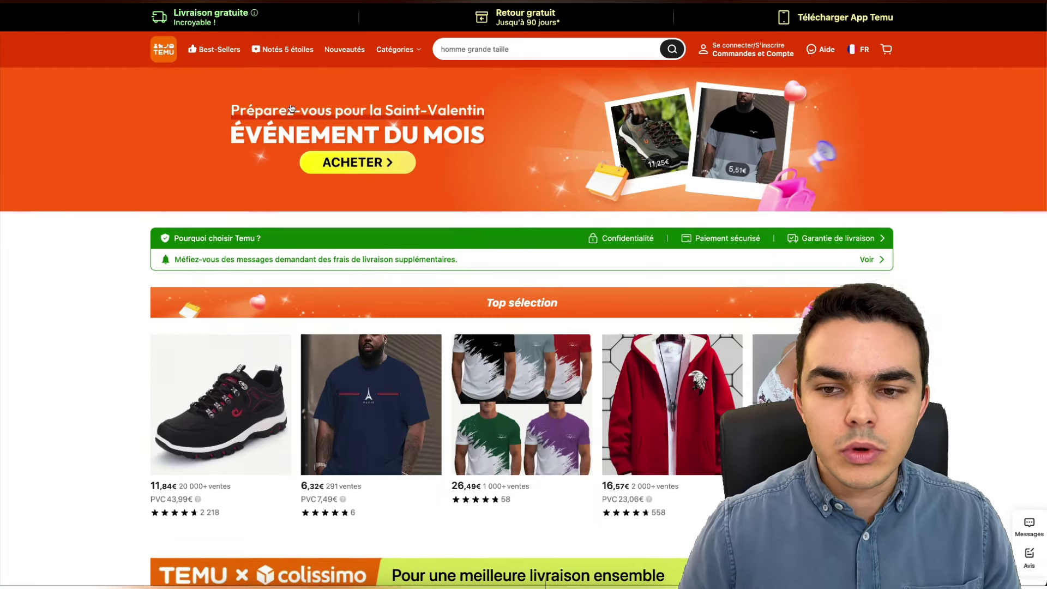
scroll(292, 108, down, 10)
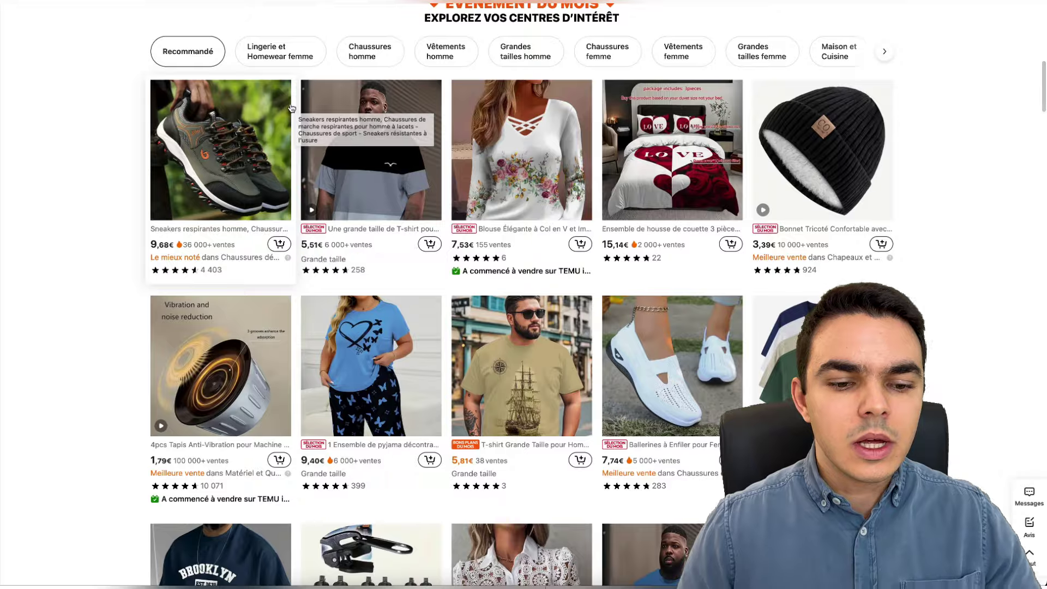
scroll(292, 108, down, 4)
scroll(292, 107, down, 4)
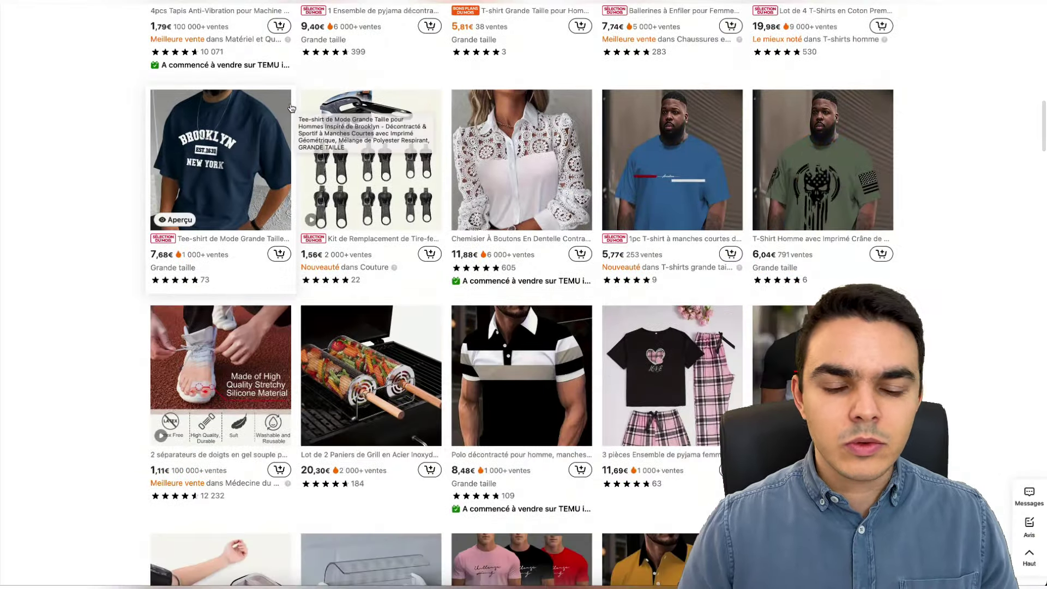
scroll(292, 107, down, 4)
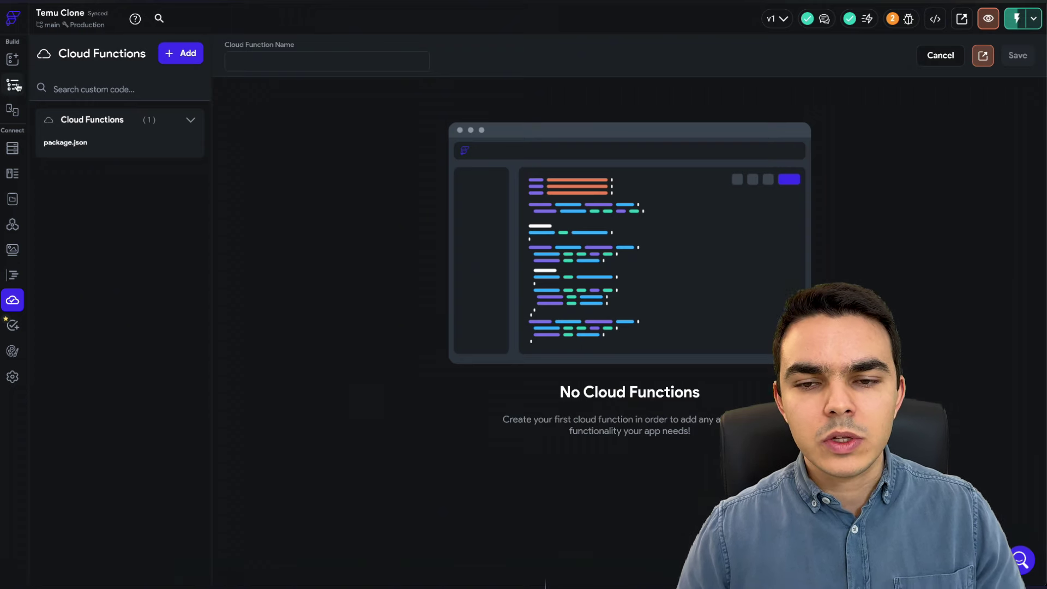
- Return to the ProductPage widget editor
click(15, 85)
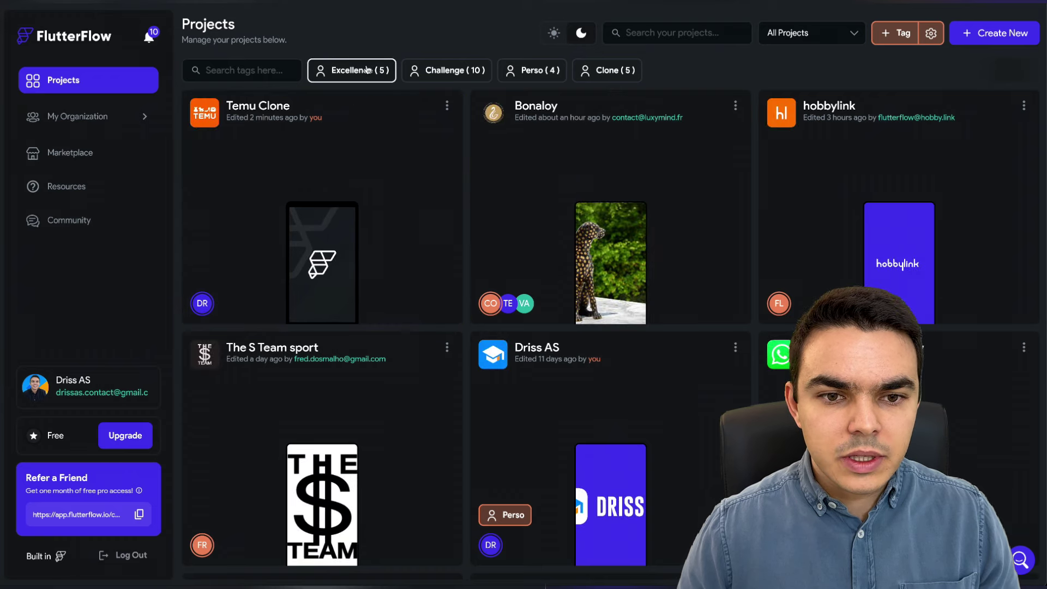
- Filter projects to the Excellence tag and return to the Amazon clone's home product list
click(360, 76)
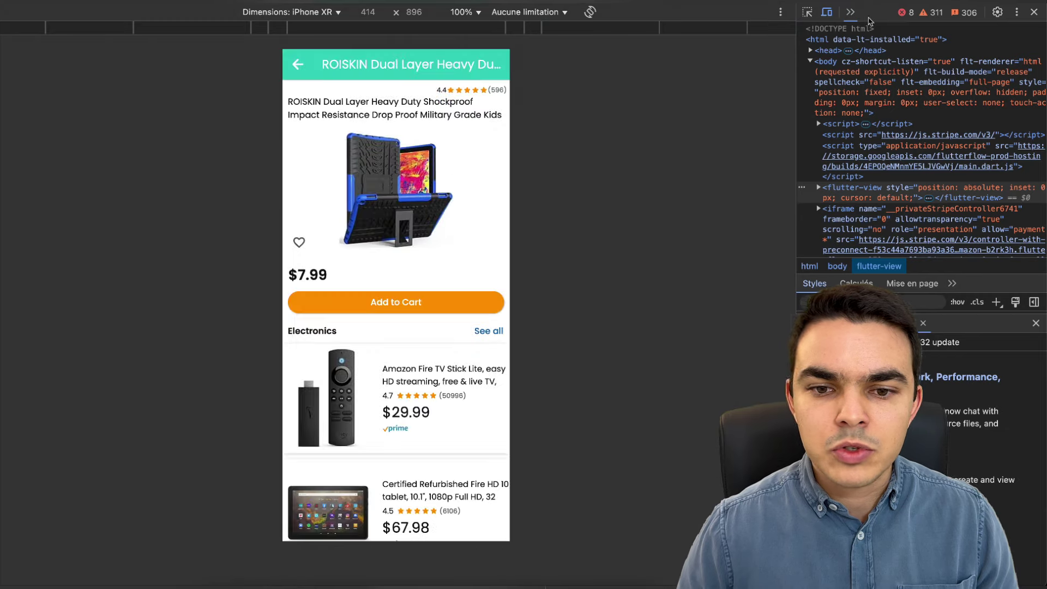
click(298, 64)
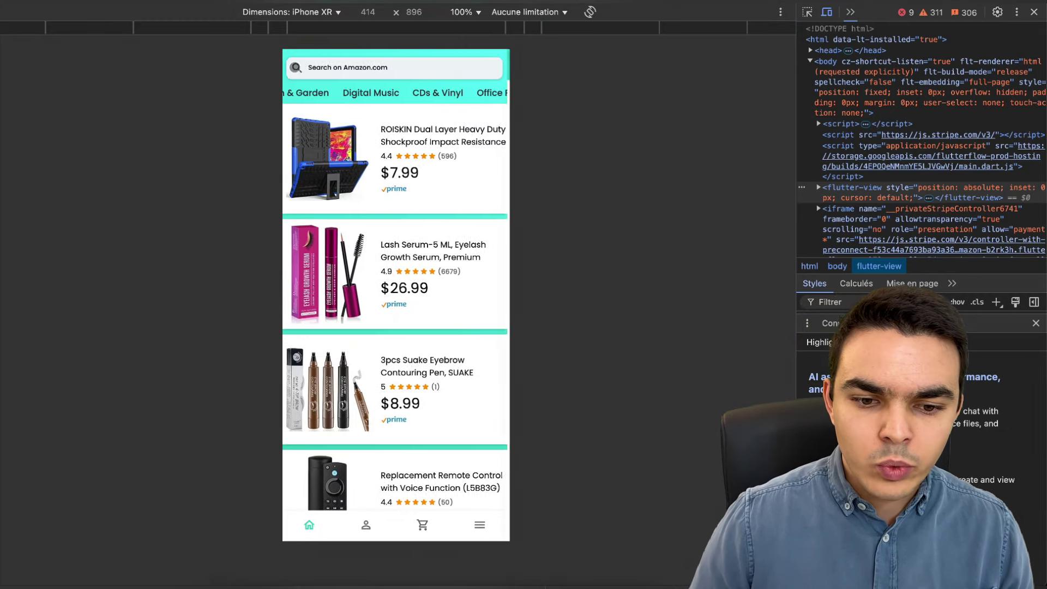
scroll(371, 97, left, 10)
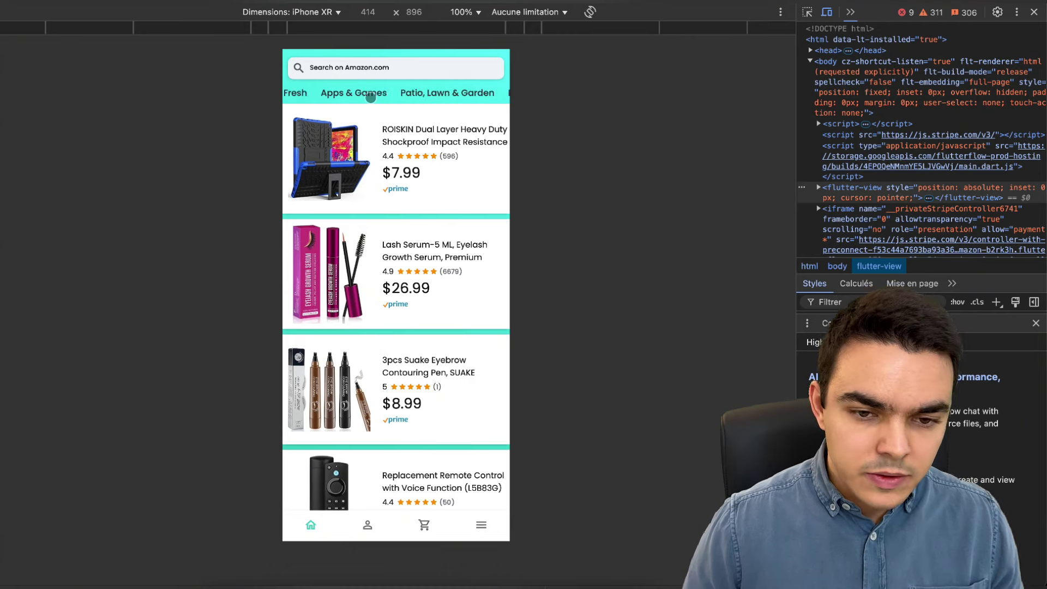